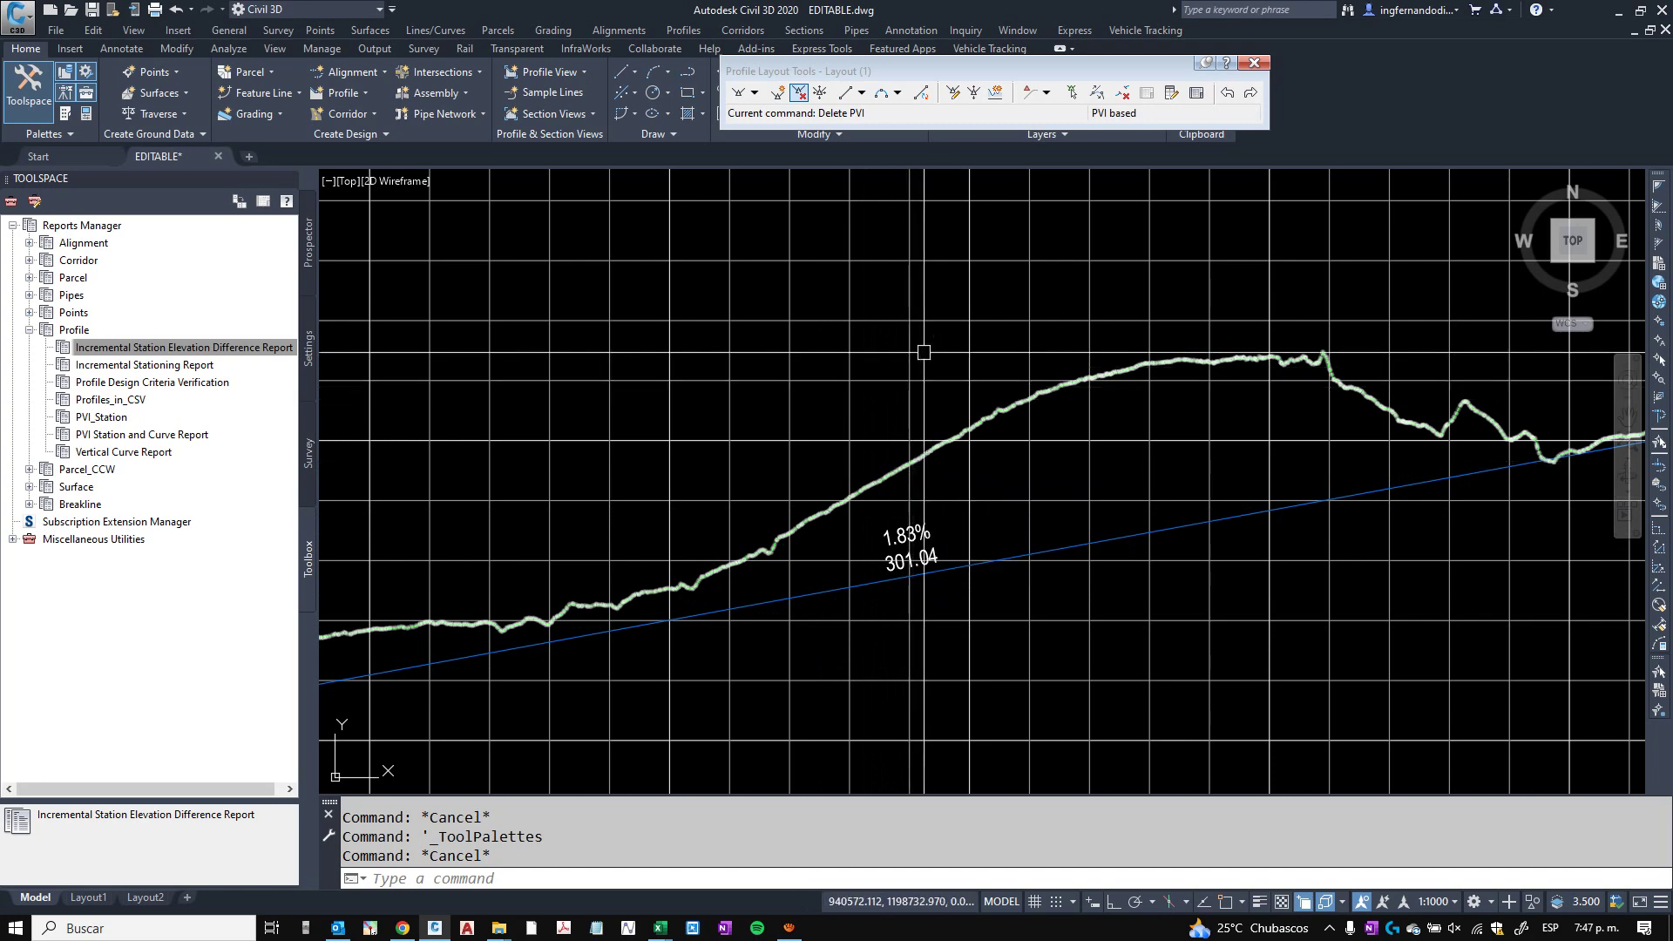
Examine the longitudinal profile from end to end and the cross-section views drawn above it.
middle_click_drag(912, 471, 758, 518)
scroll(758, 518, "down", 5)
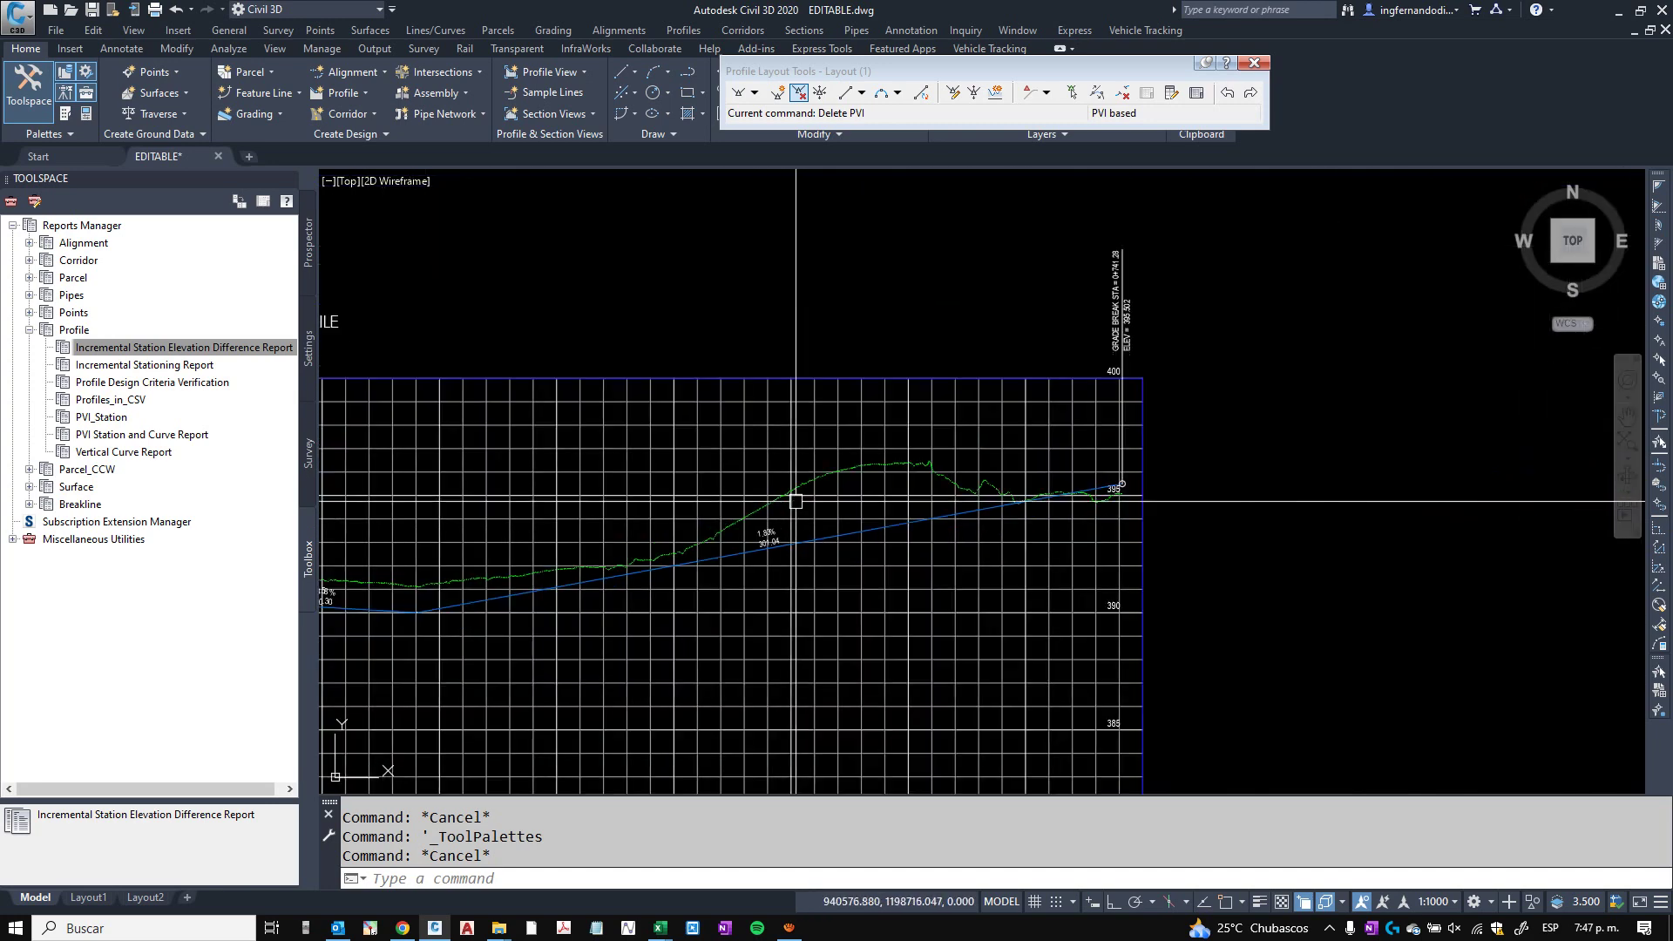
middle_click_drag(805, 583, 1030, 542)
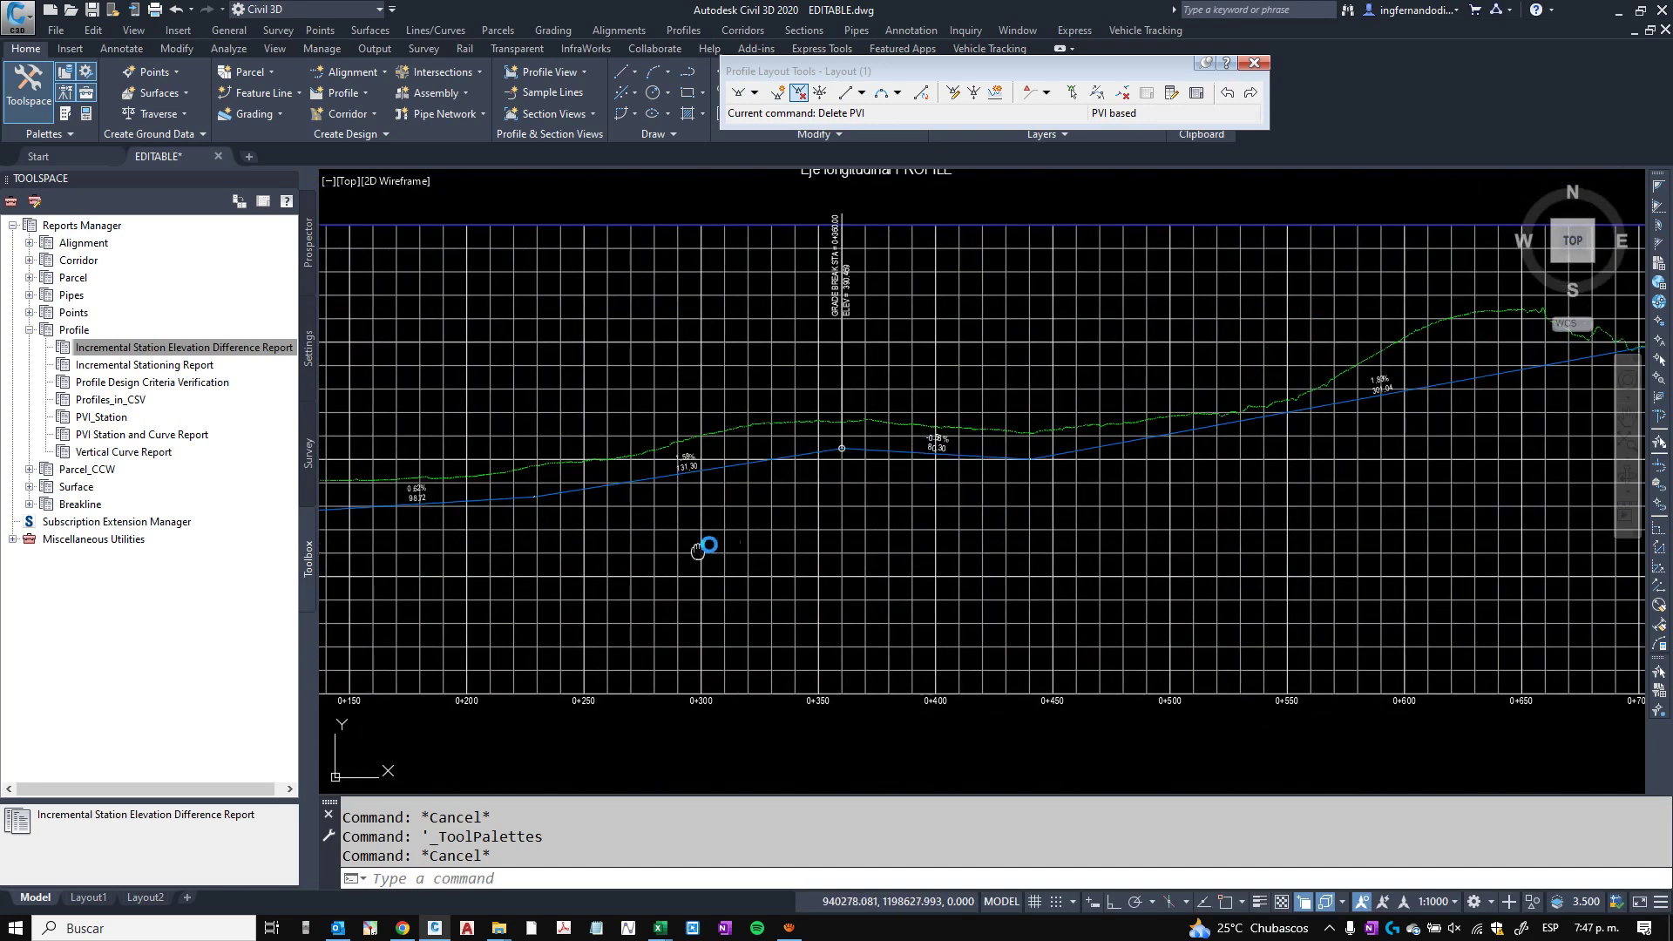
middle_click_drag(697, 553, 883, 521)
middle_click_drag(504, 528, 747, 553)
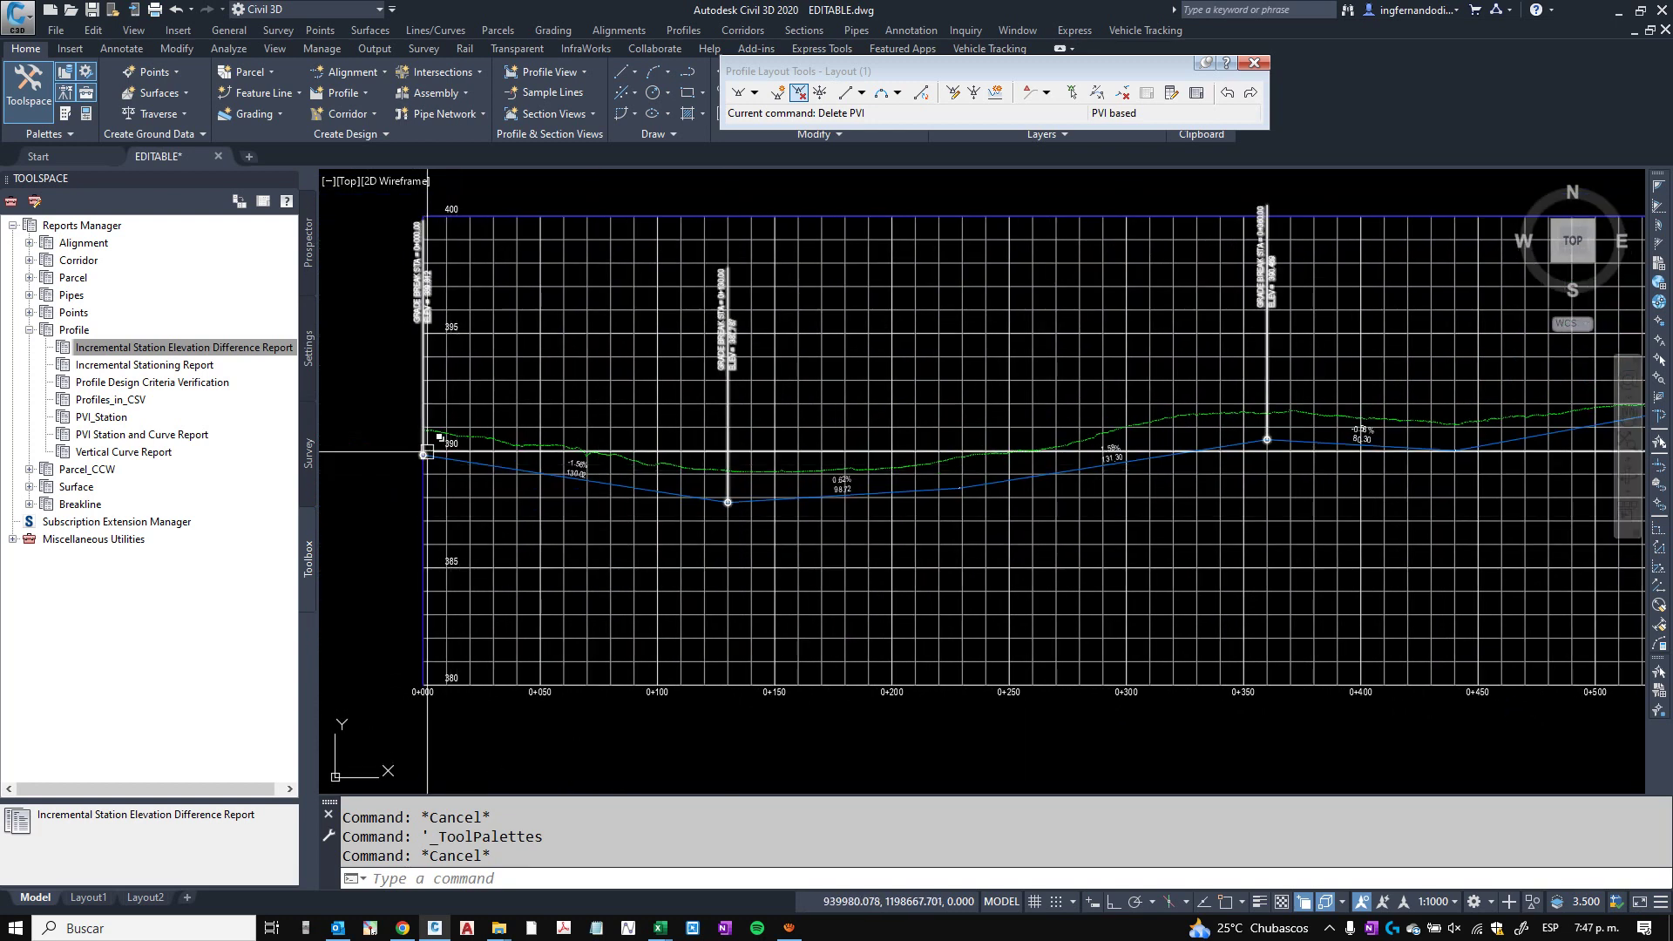
middle_click_drag(1158, 477, 689, 546)
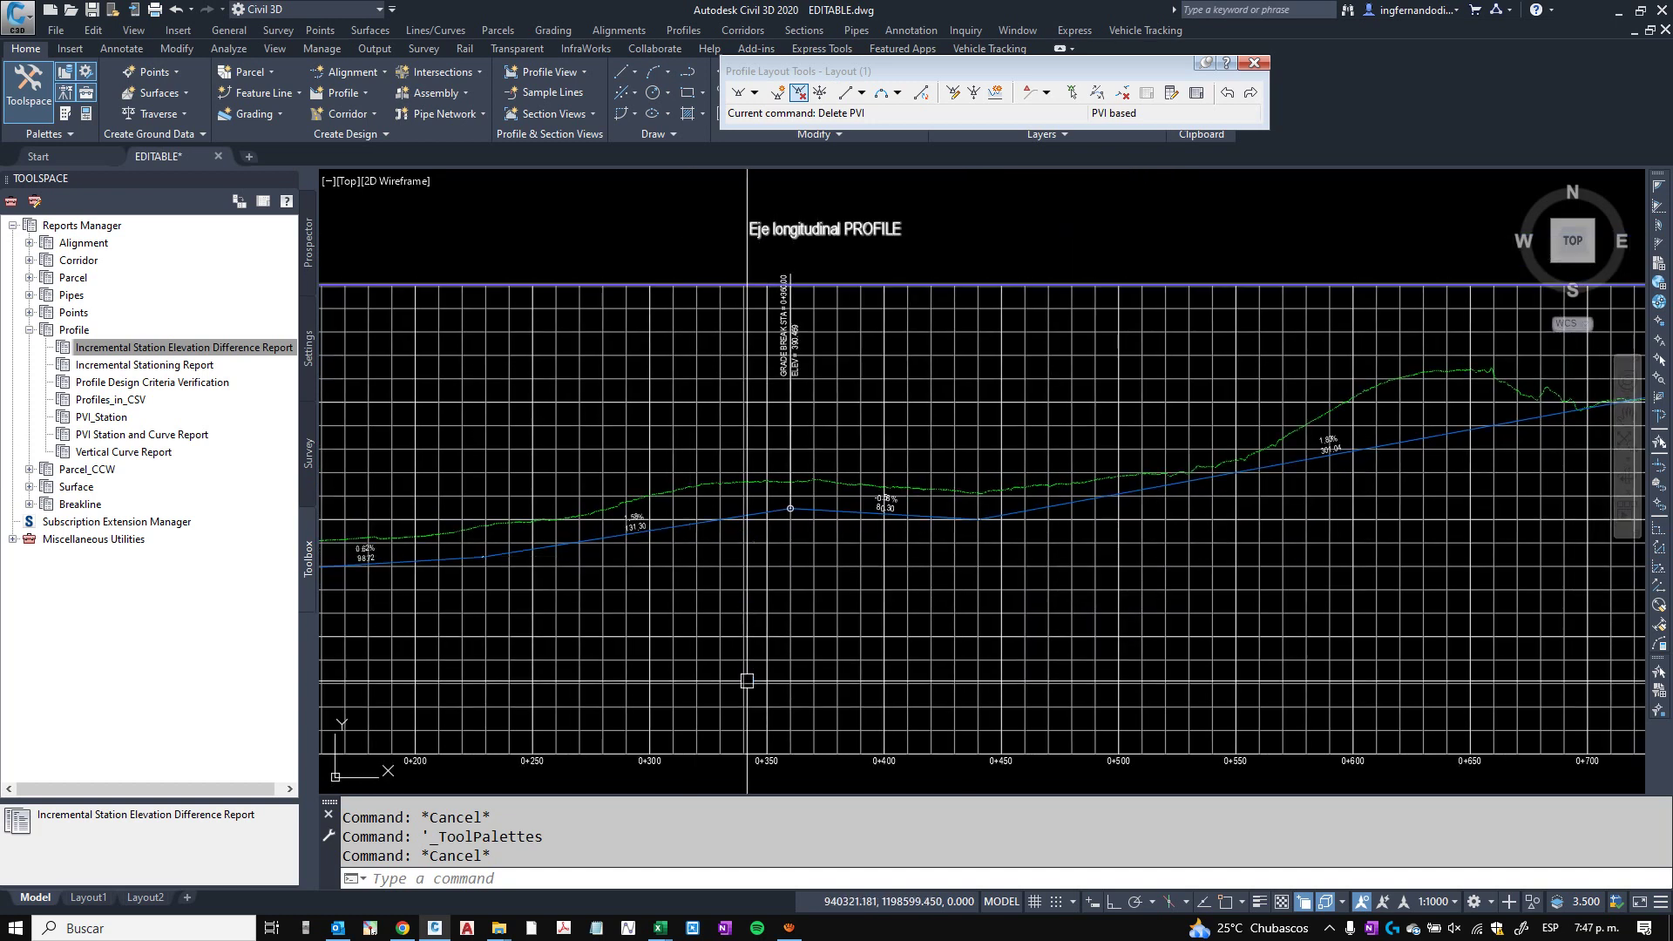
middle_click_drag(840, 238, 929, 608)
middle_click_drag(947, 302, 874, 721)
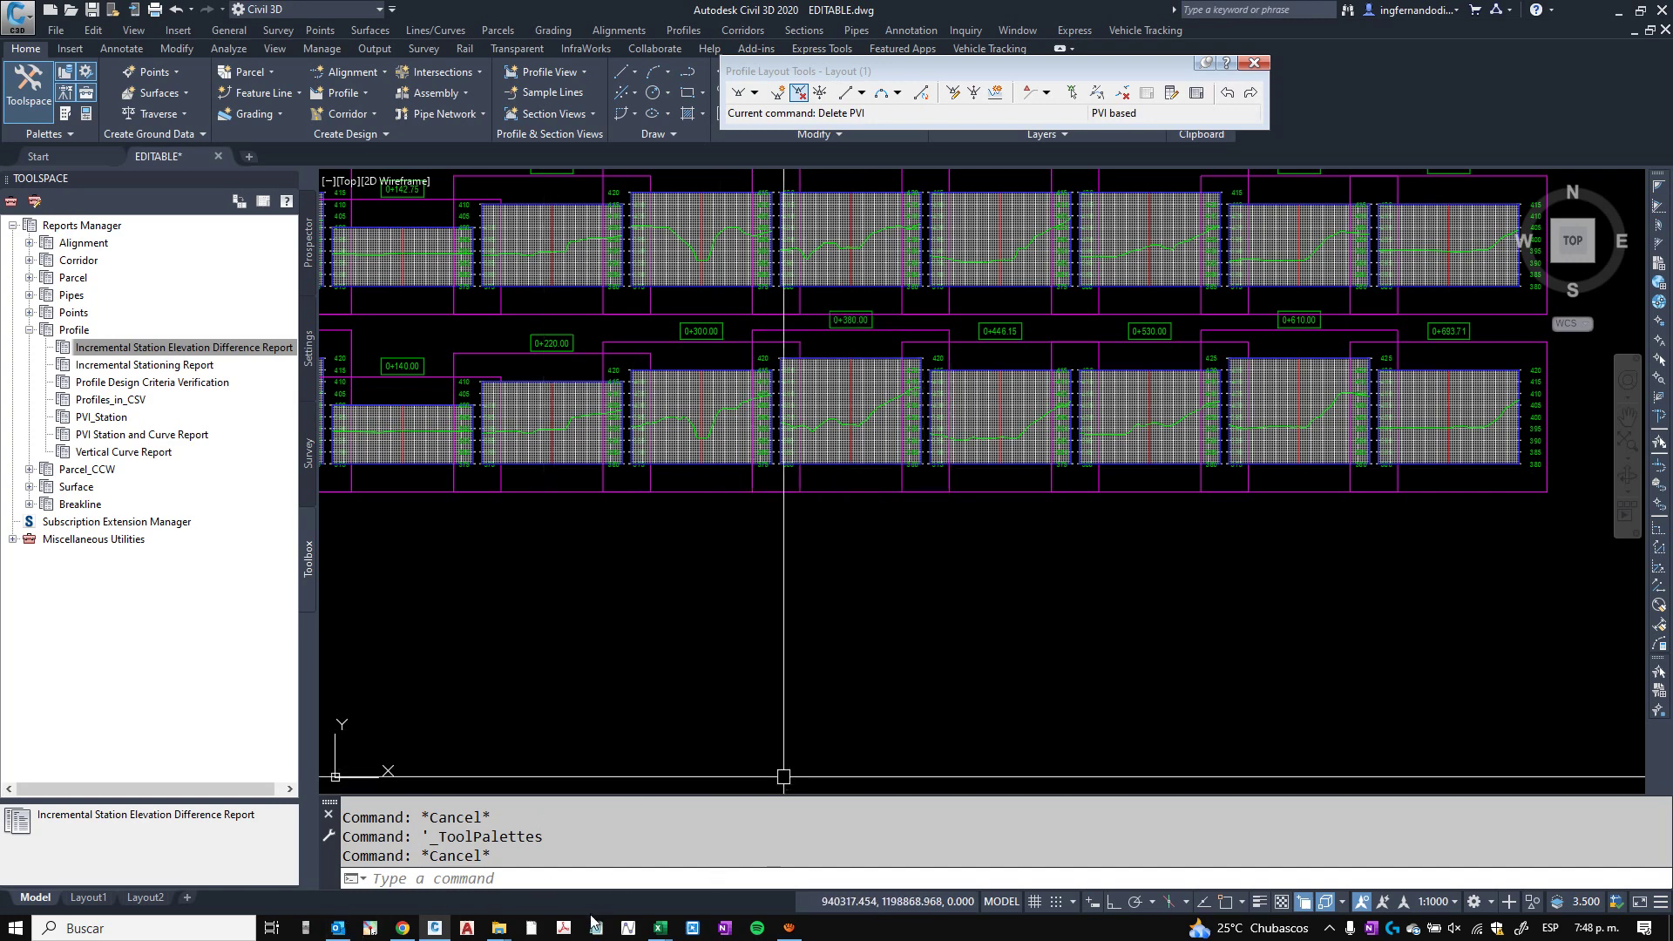
Switch to the screen annotation tool and cover the whole screen with a white filled rectangle.
left_click(370, 928)
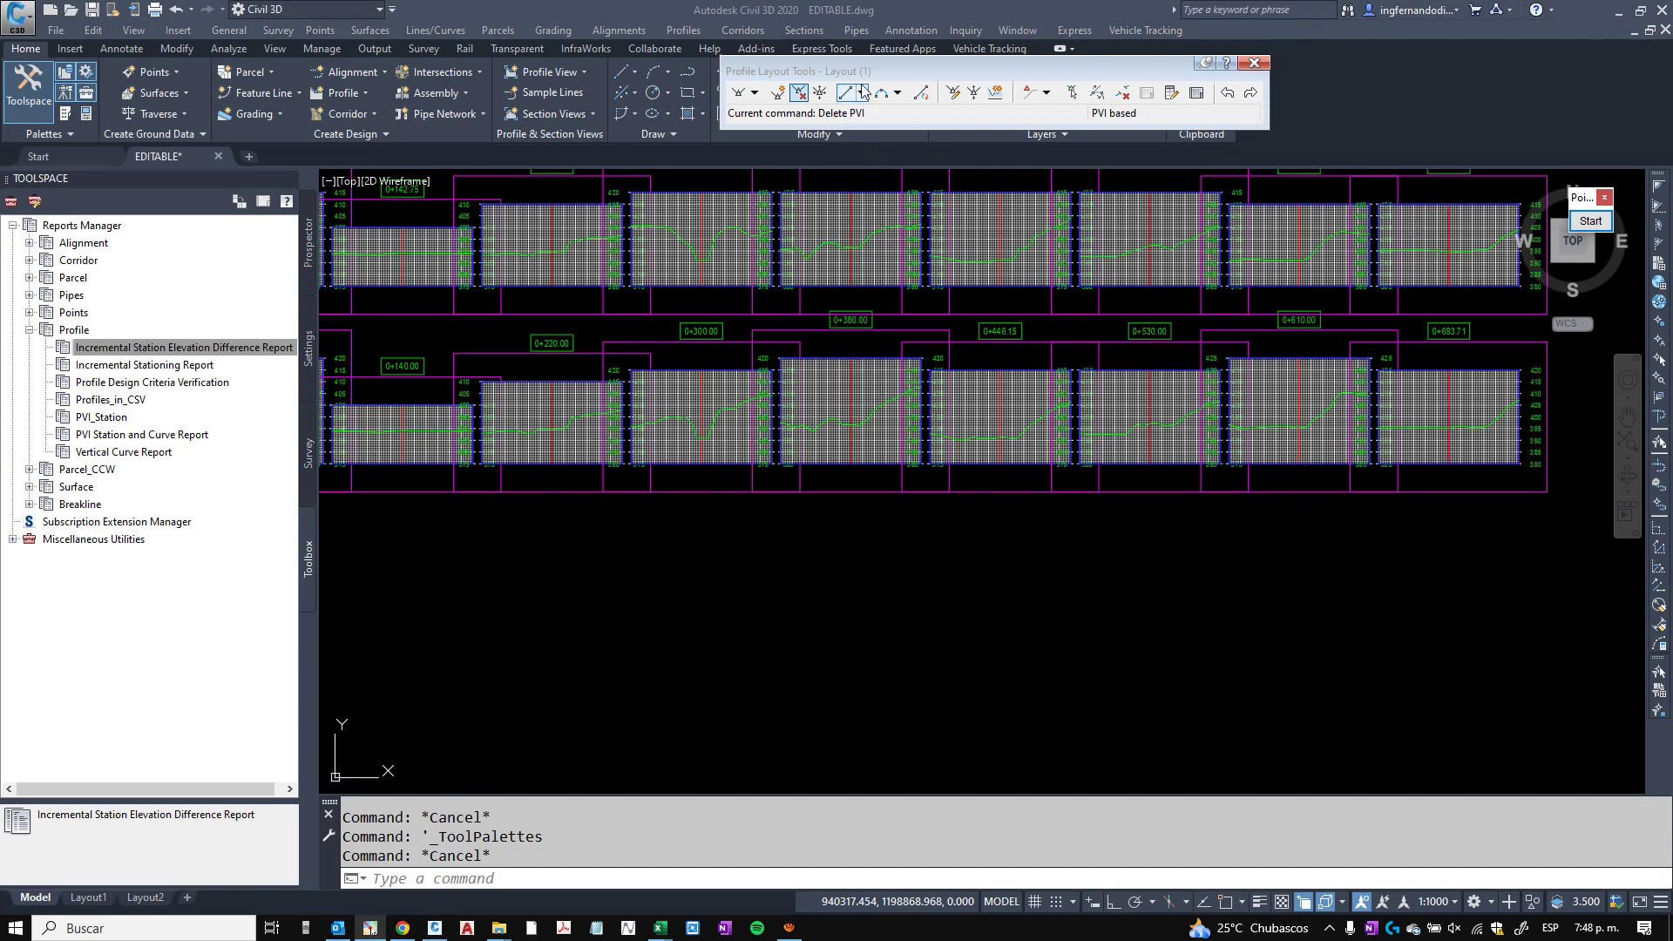
left_click_drag(925, 74, 698, 113)
left_click(1581, 219)
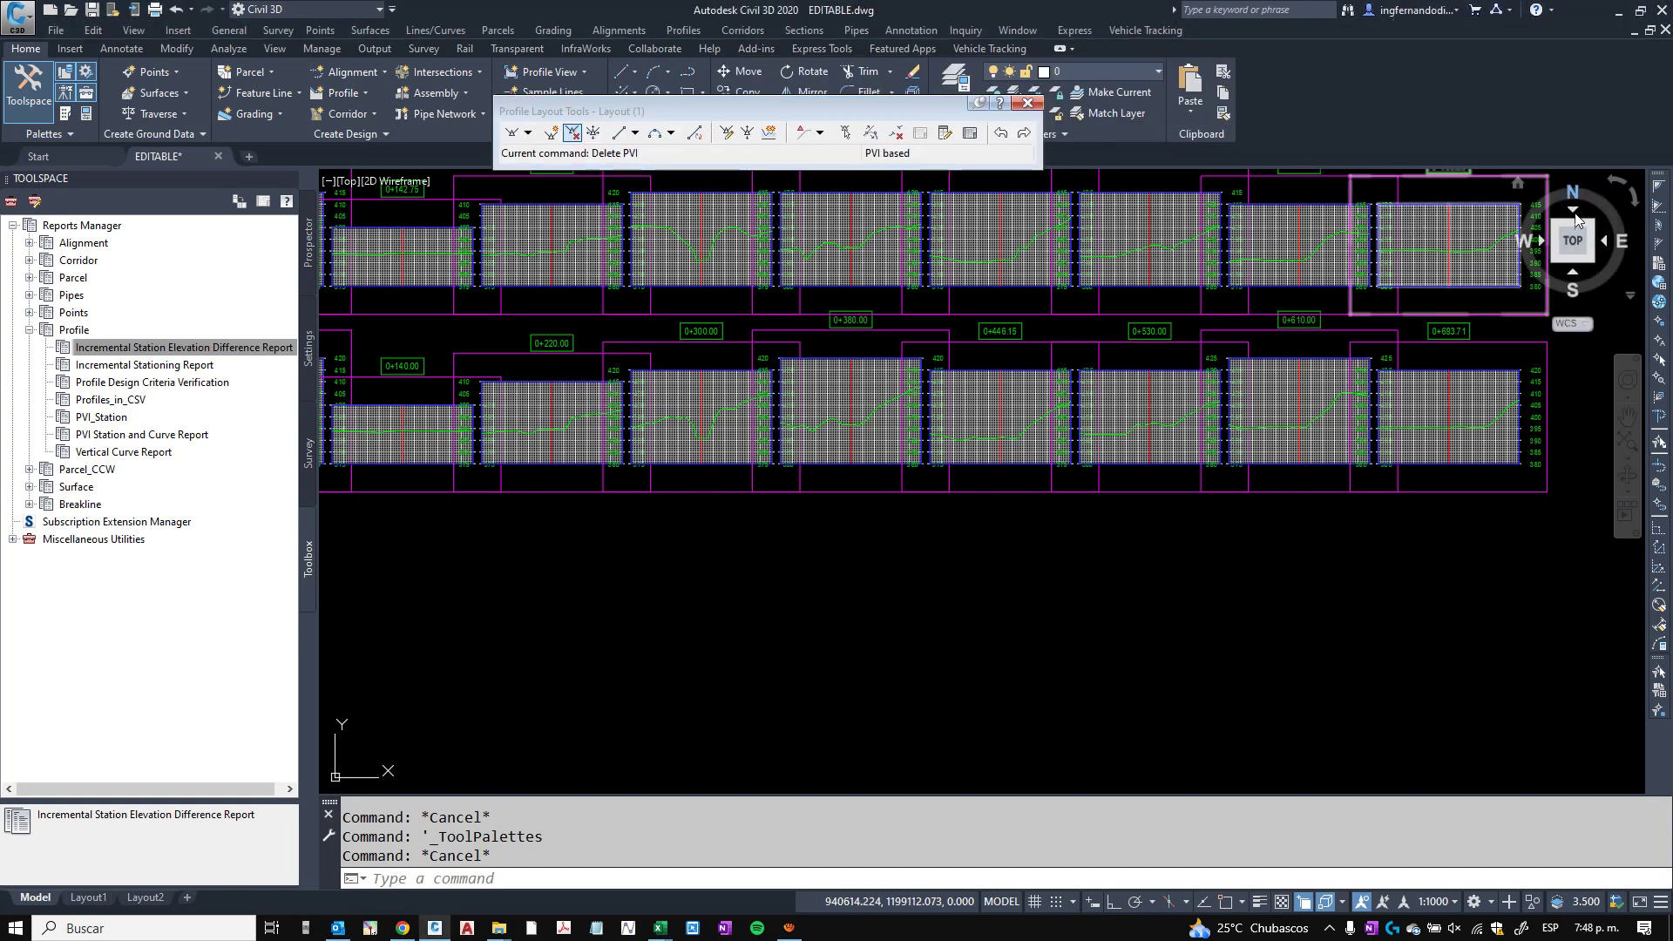
left_click(1600, 447)
left_click(1580, 376)
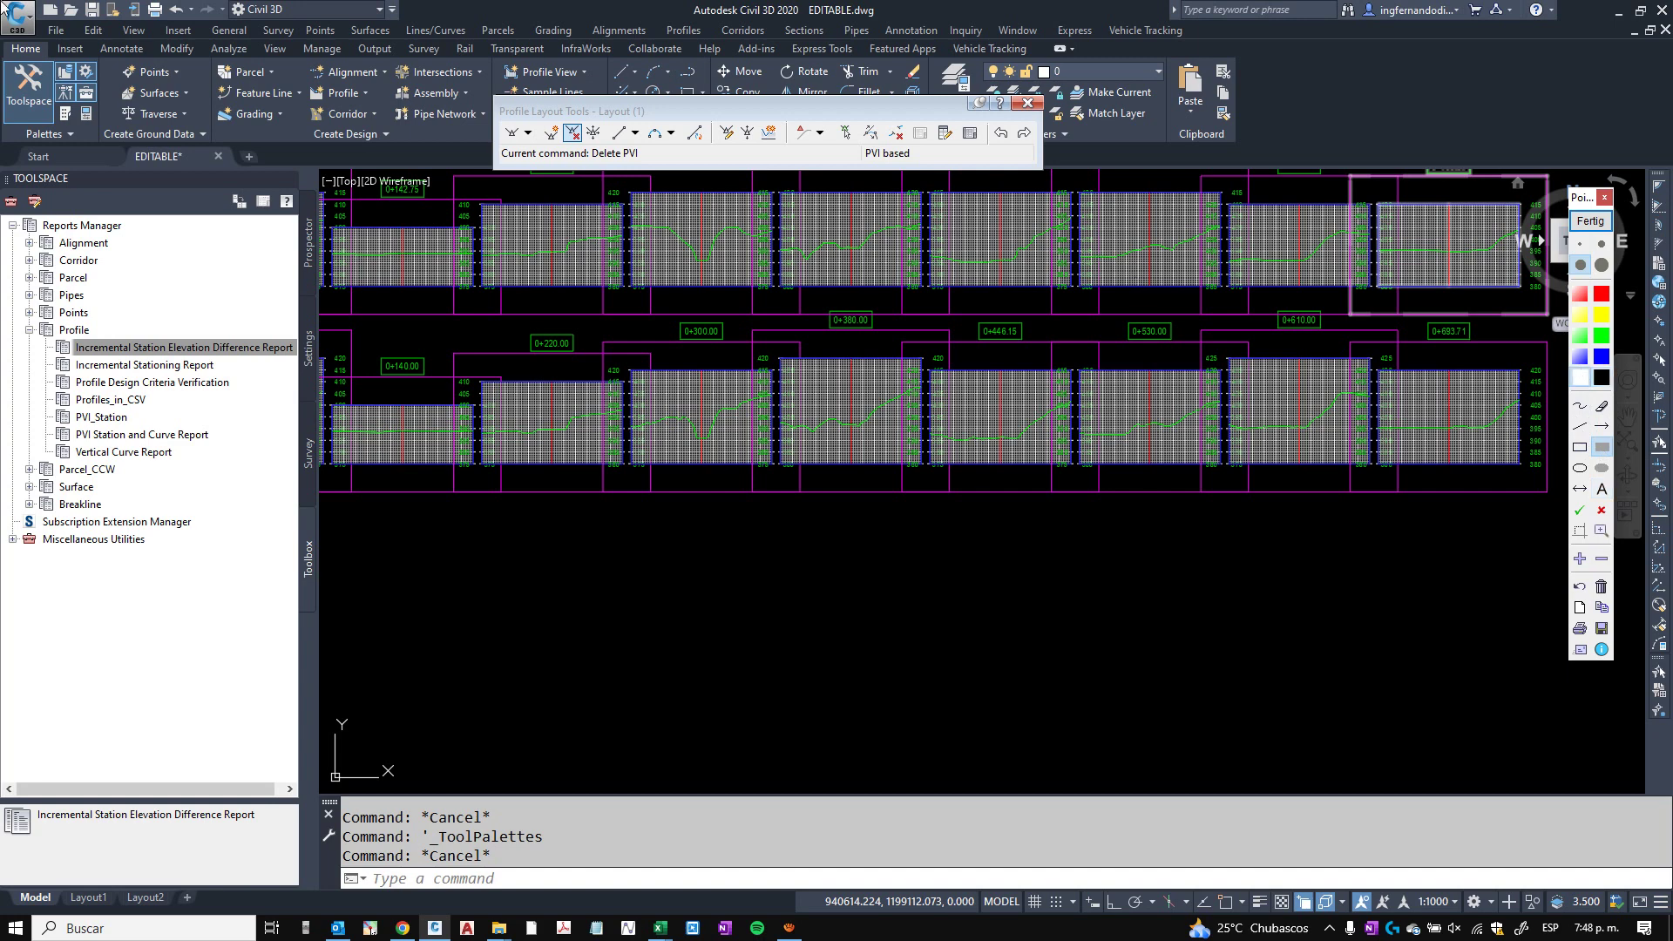
left_click_drag(2, 3, 1670, 938)
left_click(1580, 447)
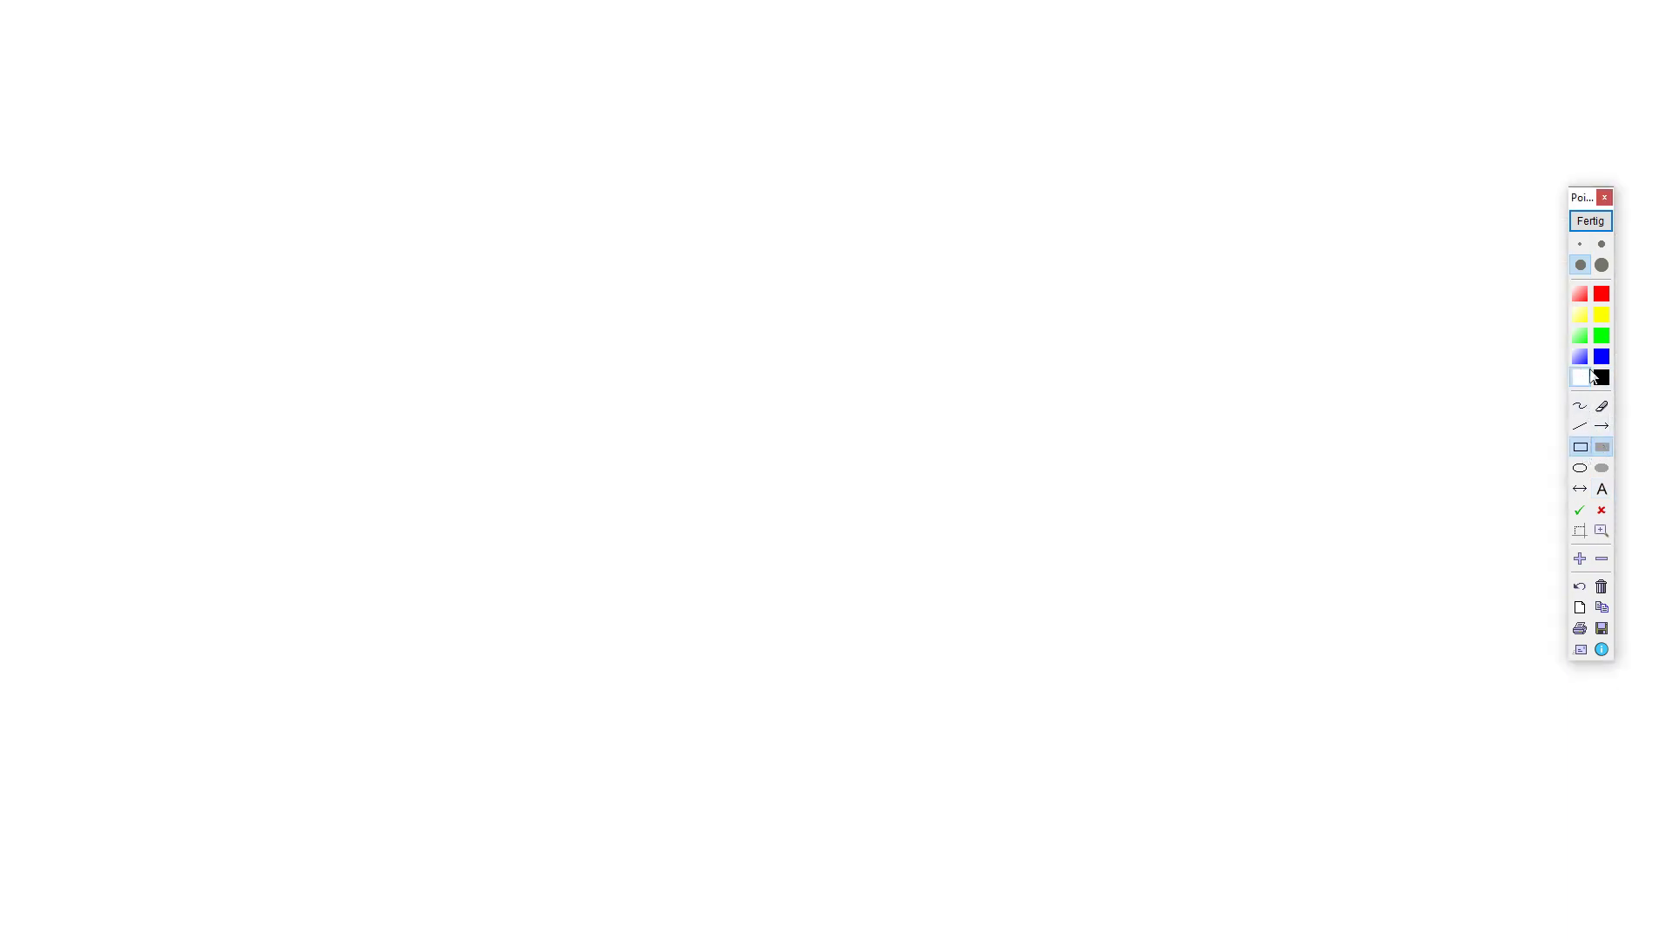
Draw a rising freehand green ground line across the upper part of the white canvas.
left_click(1601, 335)
left_click(1579, 405)
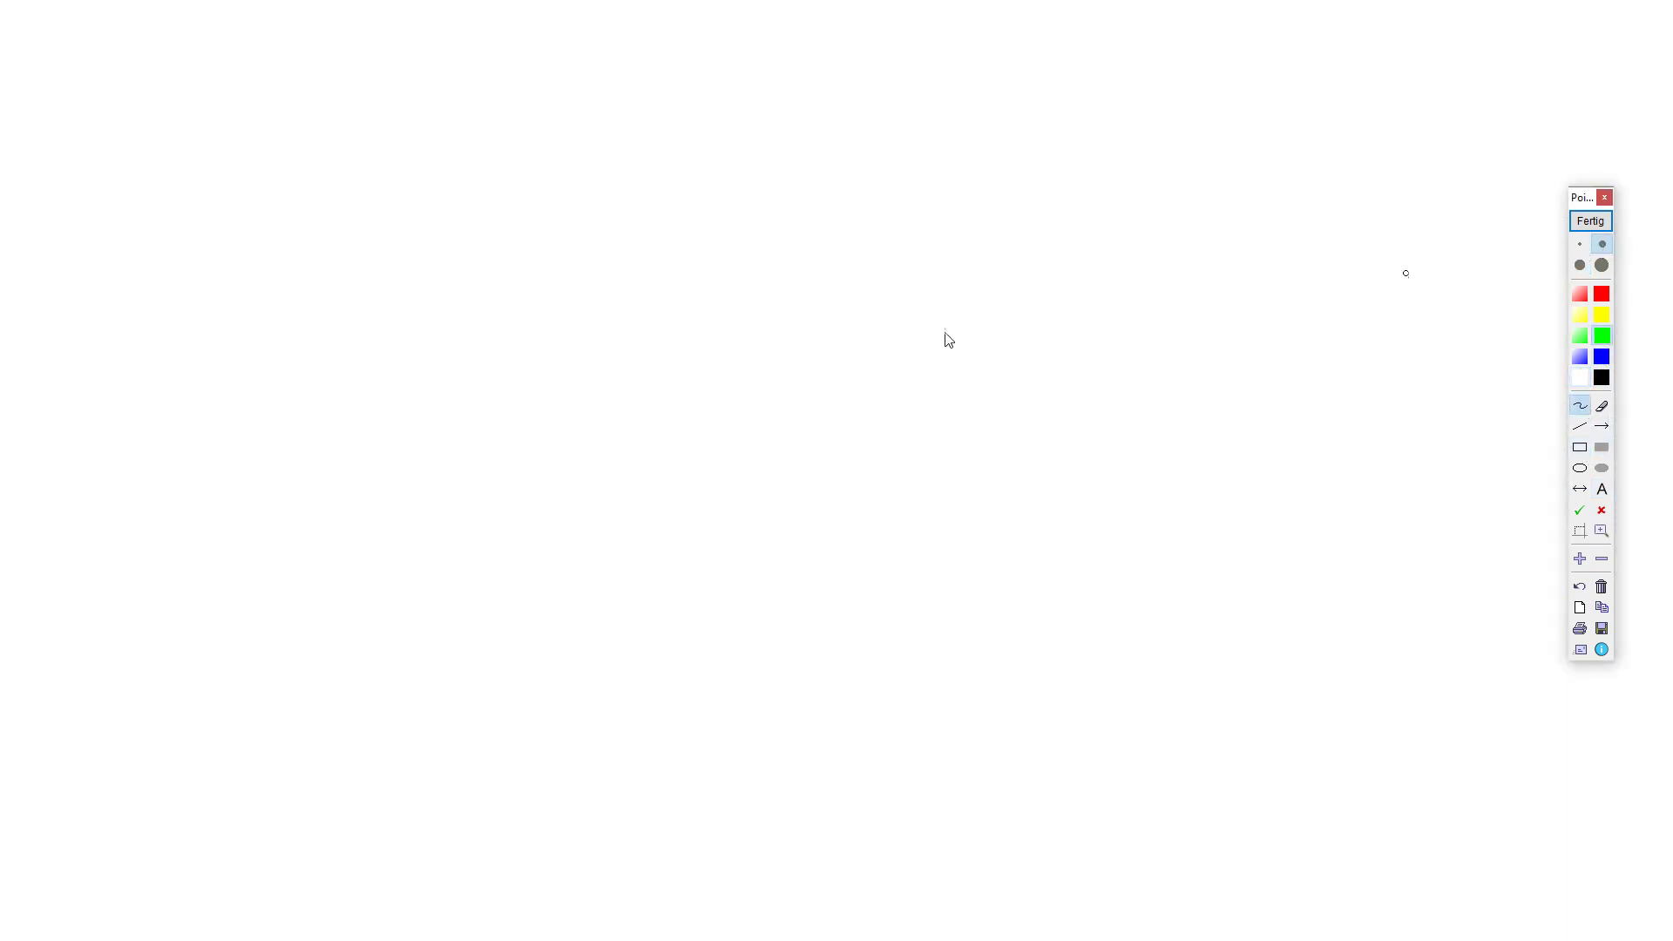
left_click_drag(221, 509, 1389, 115)
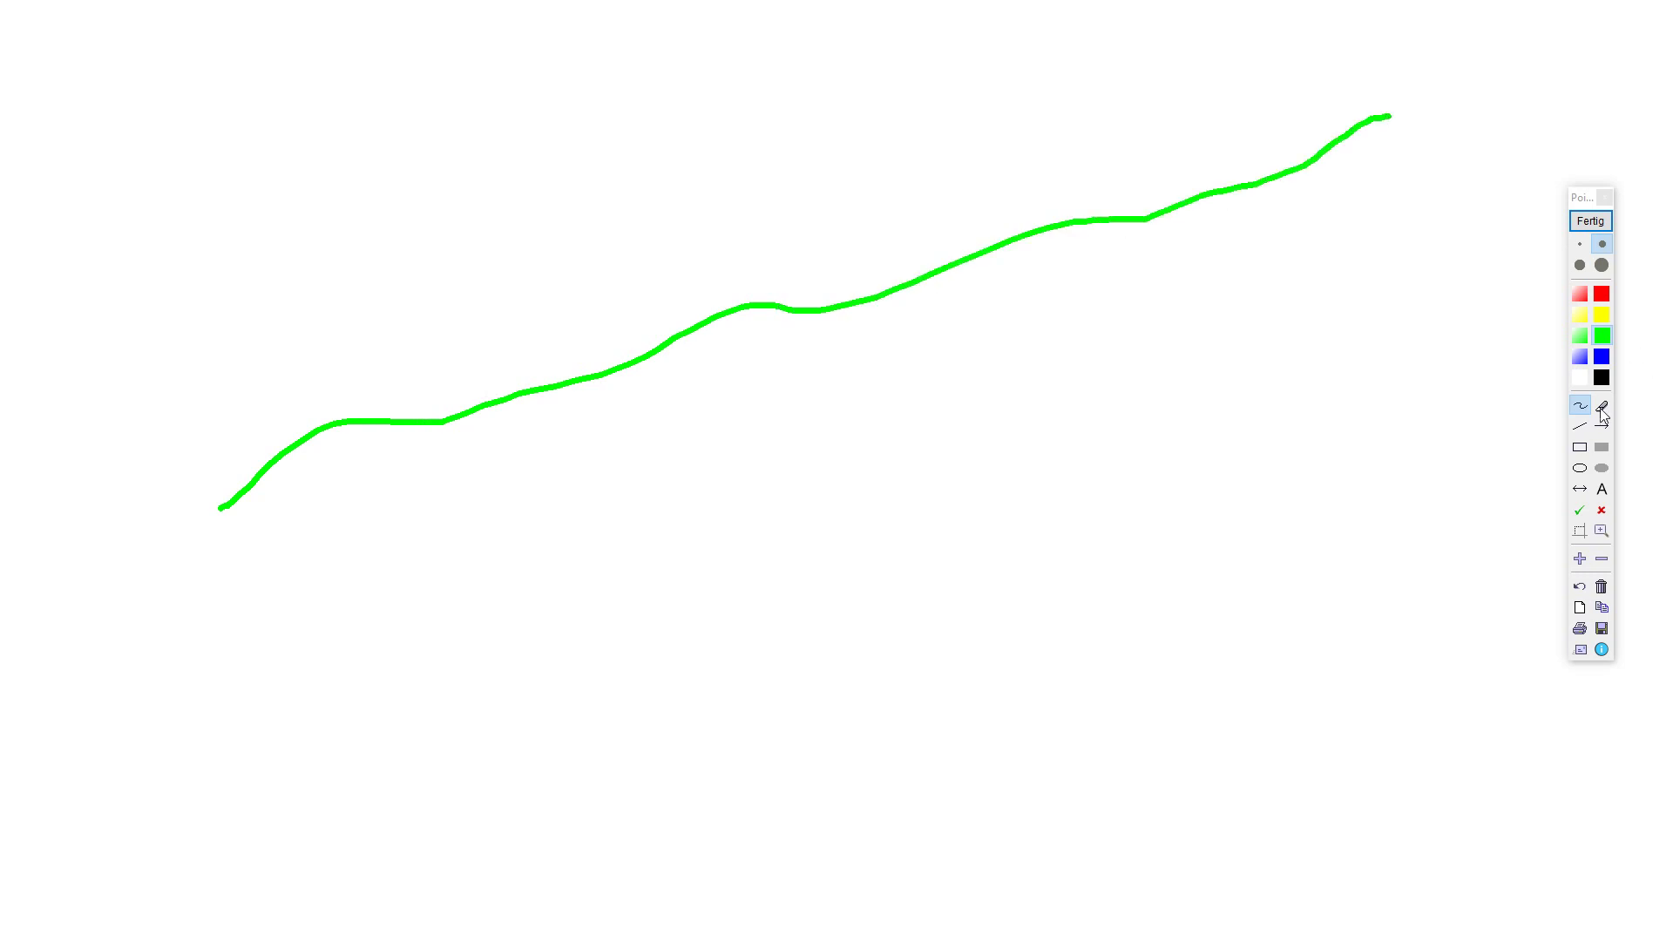
Draw two concentric red circles below the middle of the green line as a pipe cross-section.
left_click(1582, 469)
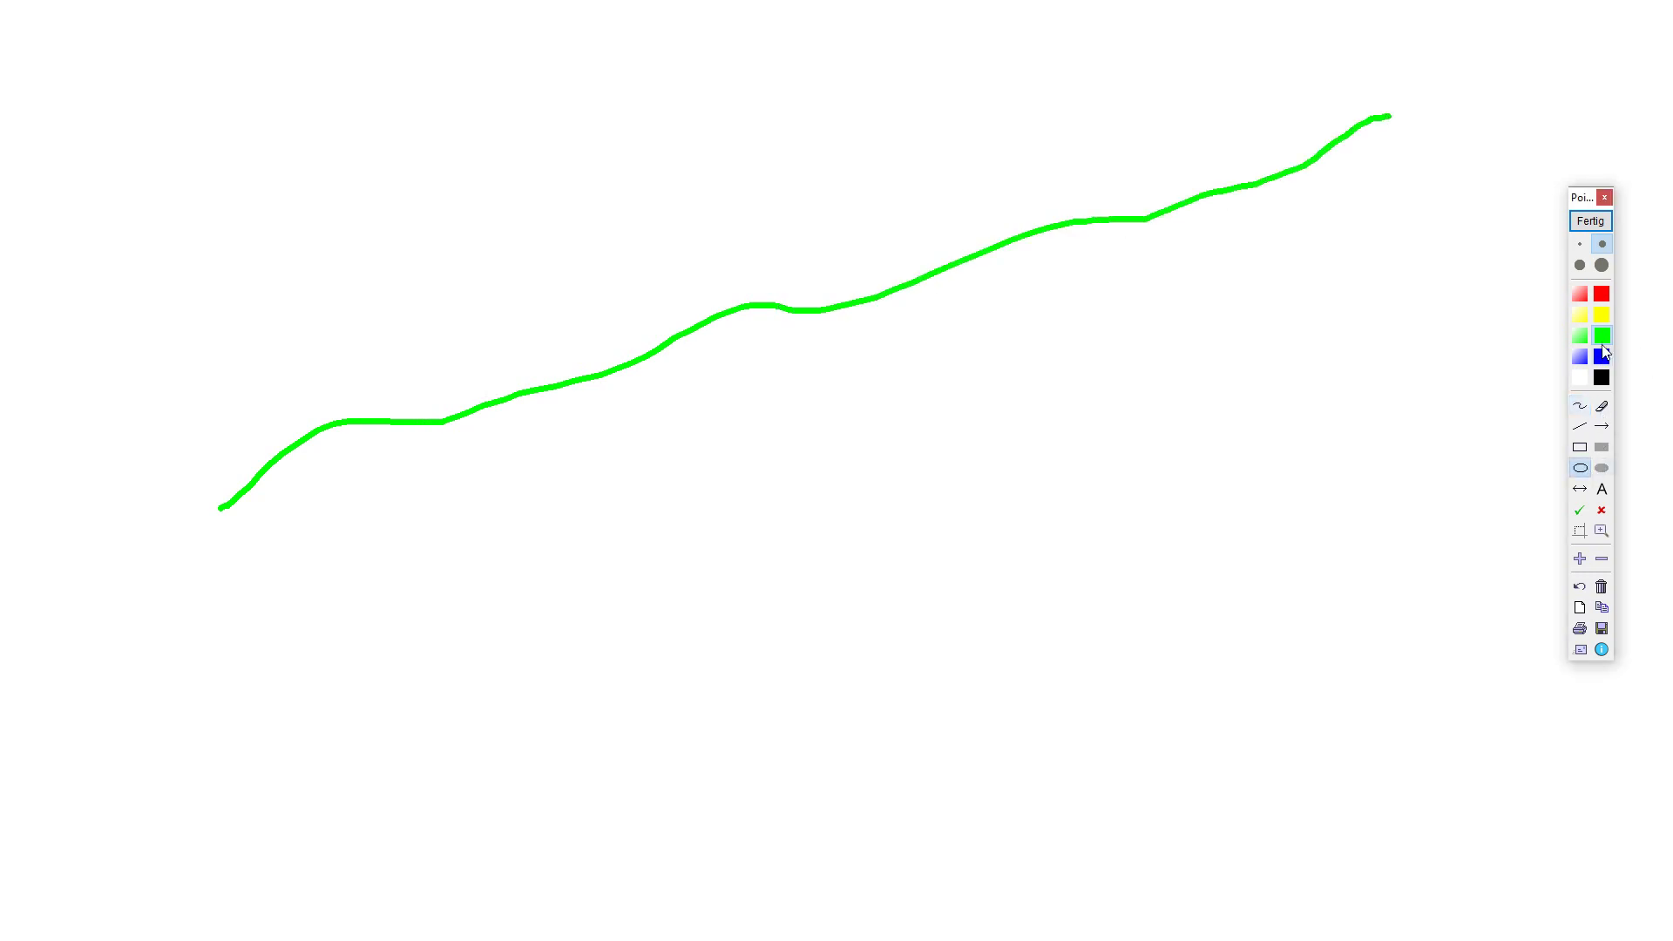
left_click(1602, 296)
left_click_drag(817, 423, 930, 536)
left_click_drag(849, 454, 920, 518)
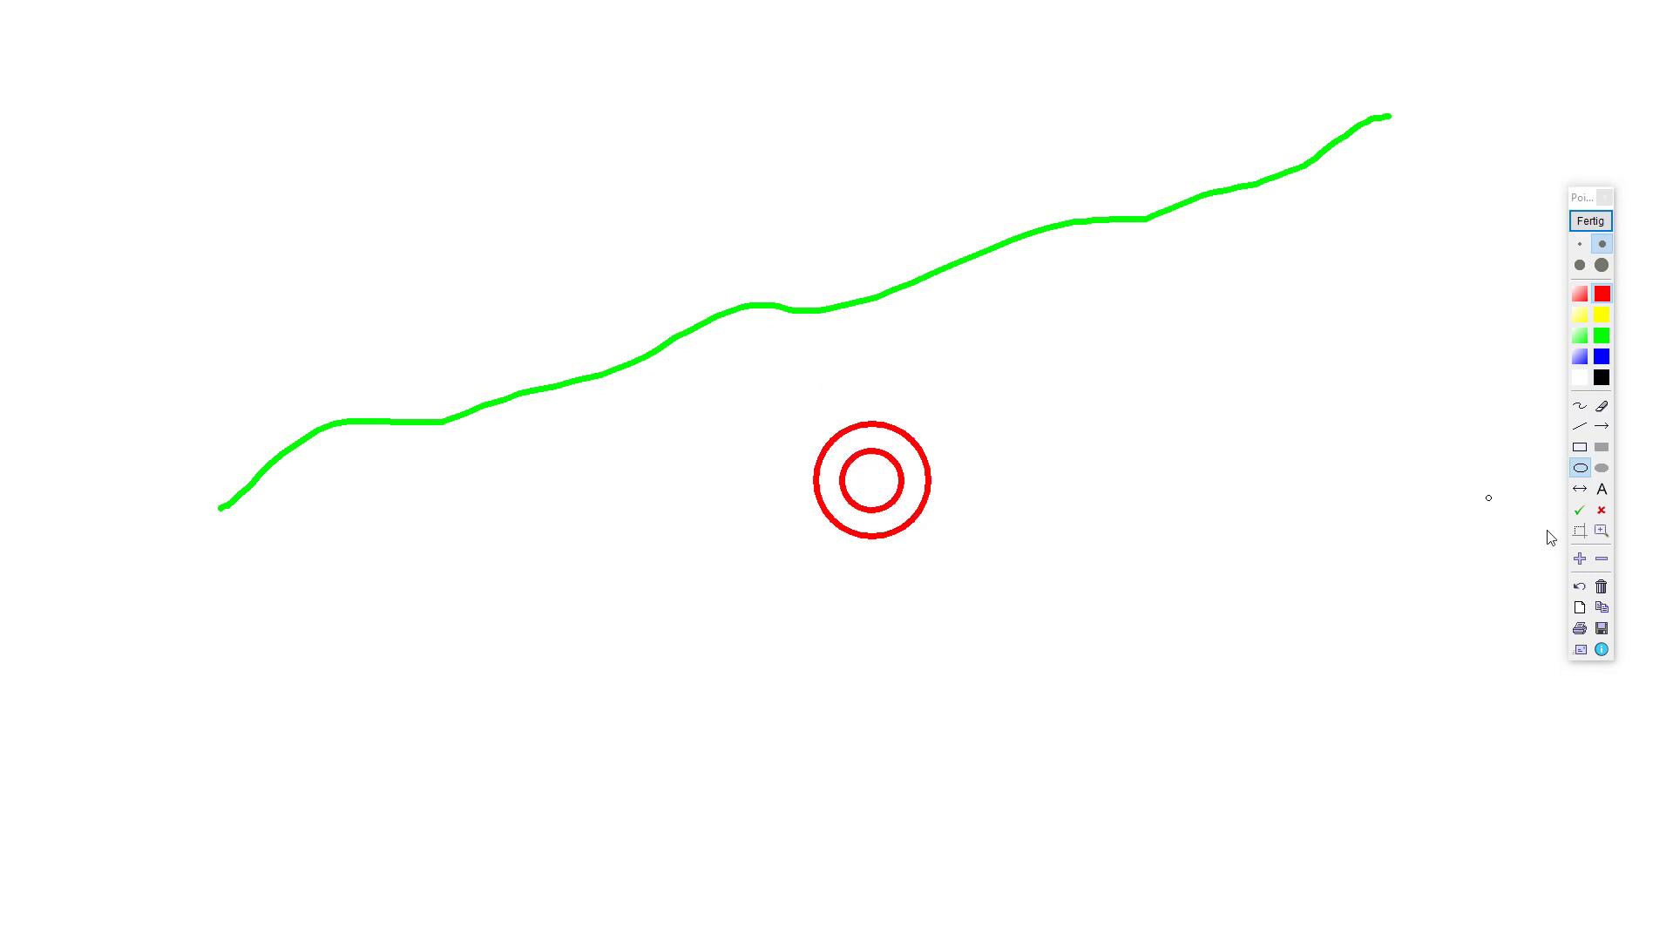
Draw a vertical blue double-headed arrow from the ground line to the outer pipe circle, and undo it.
left_click(1580, 489)
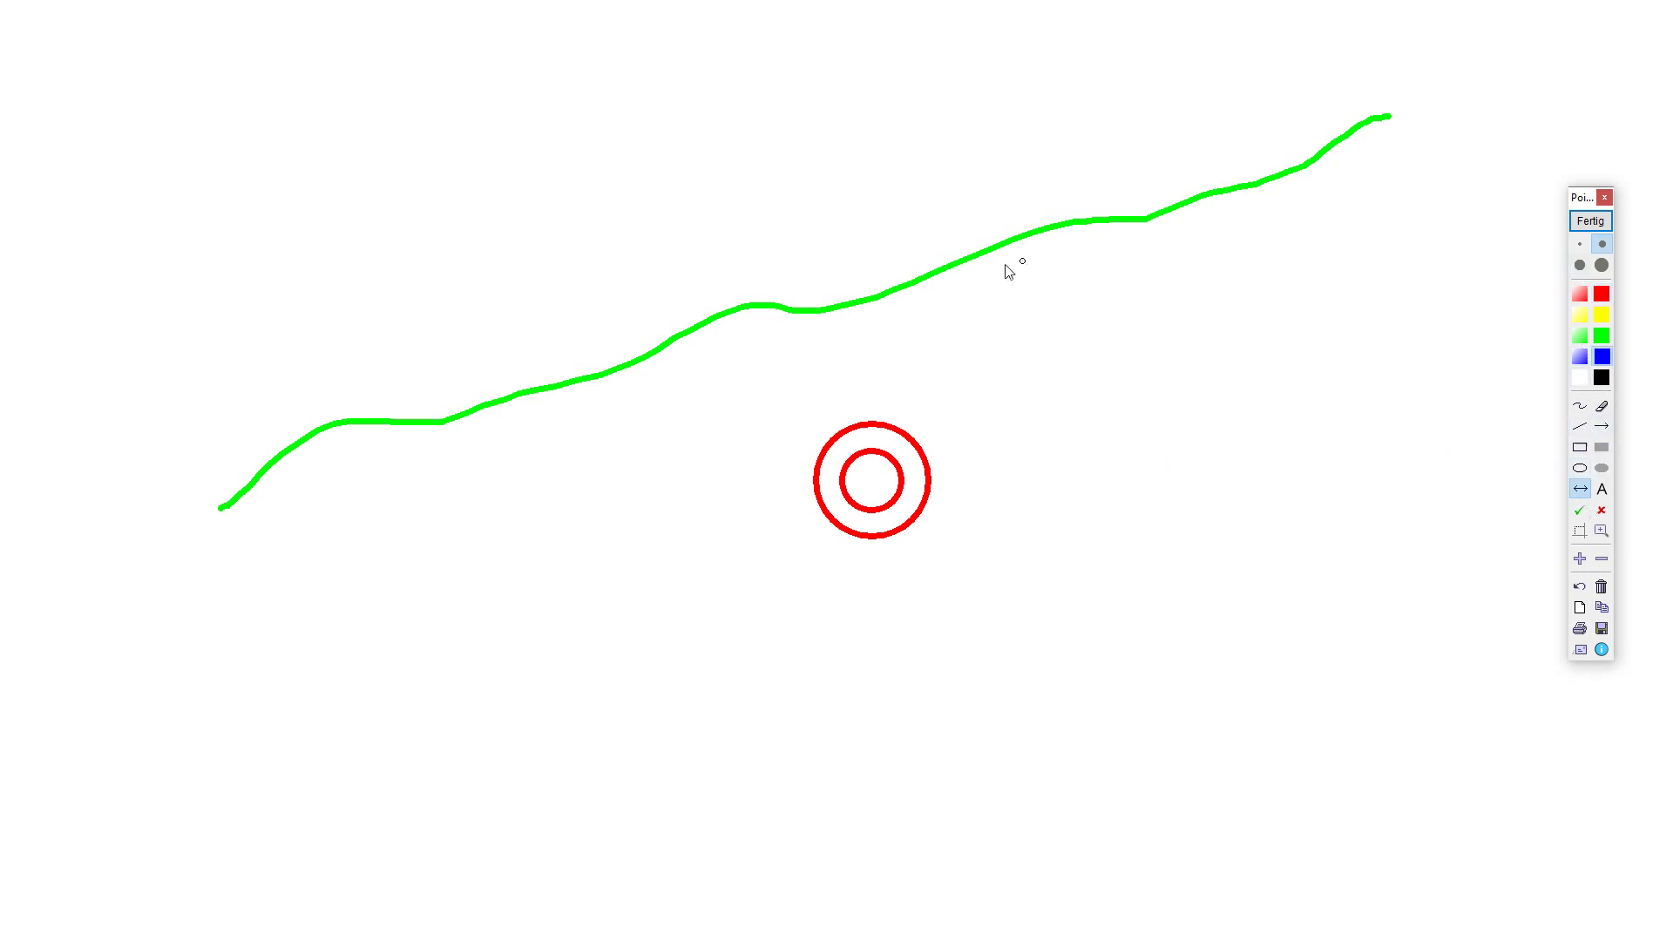
left_click_drag(876, 301, 876, 419)
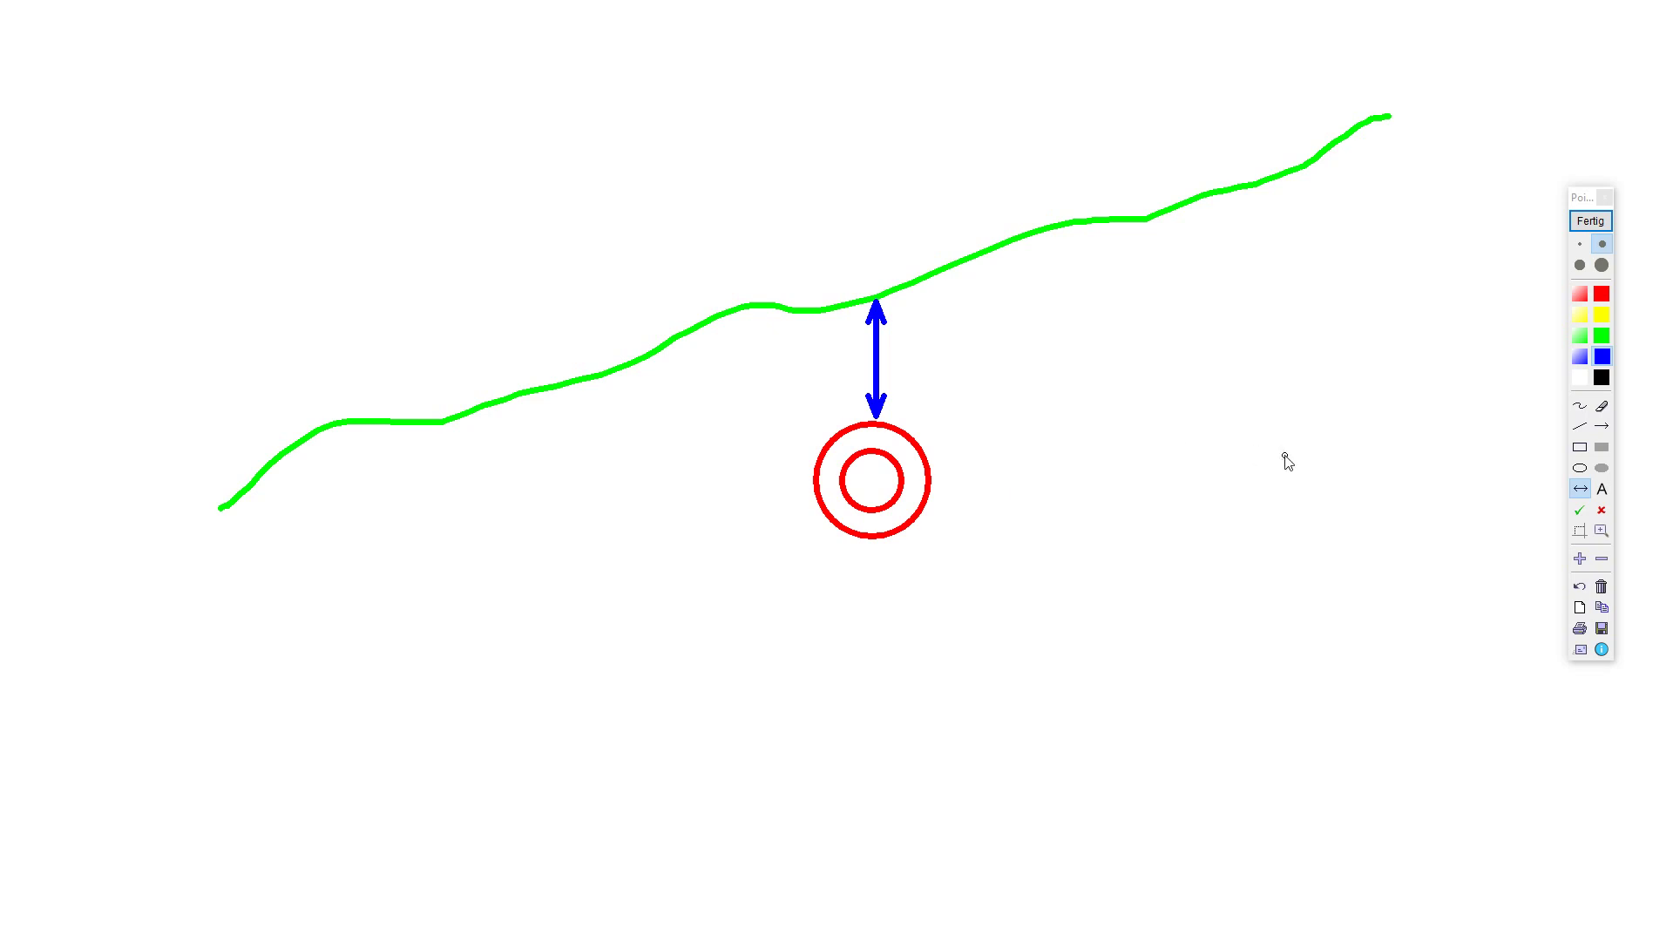
left_click(1578, 587)
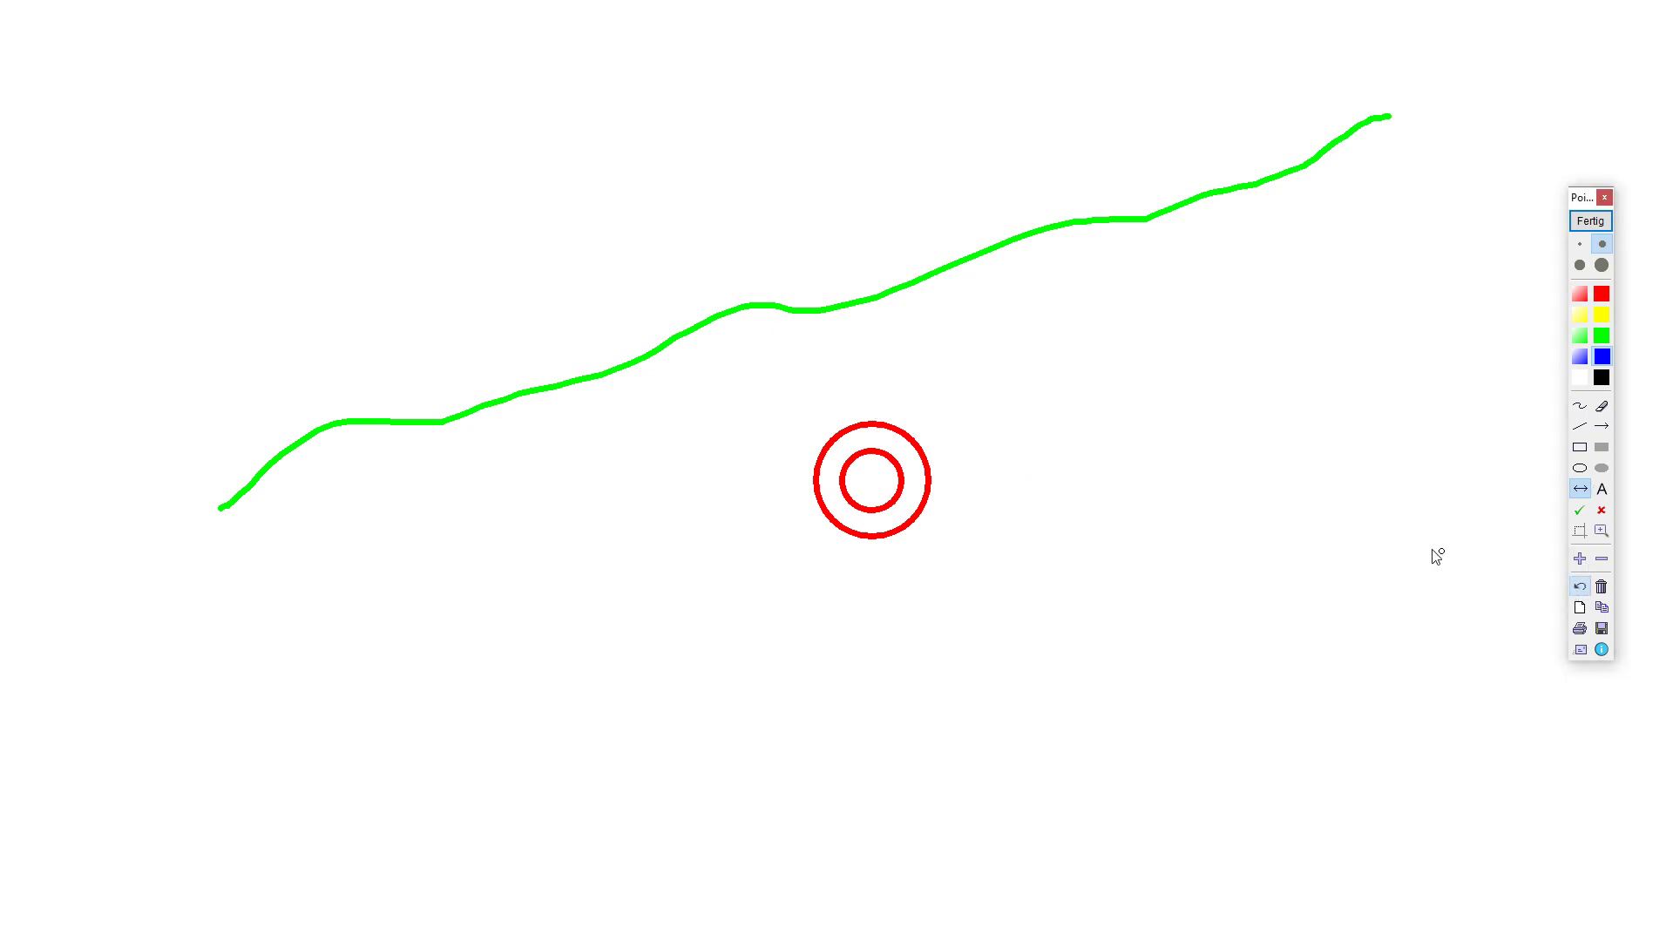
Place red cross marks at the uppermost and lowest points of both the outer and inner pipe circles.
left_click(1601, 509)
left_click(870, 424)
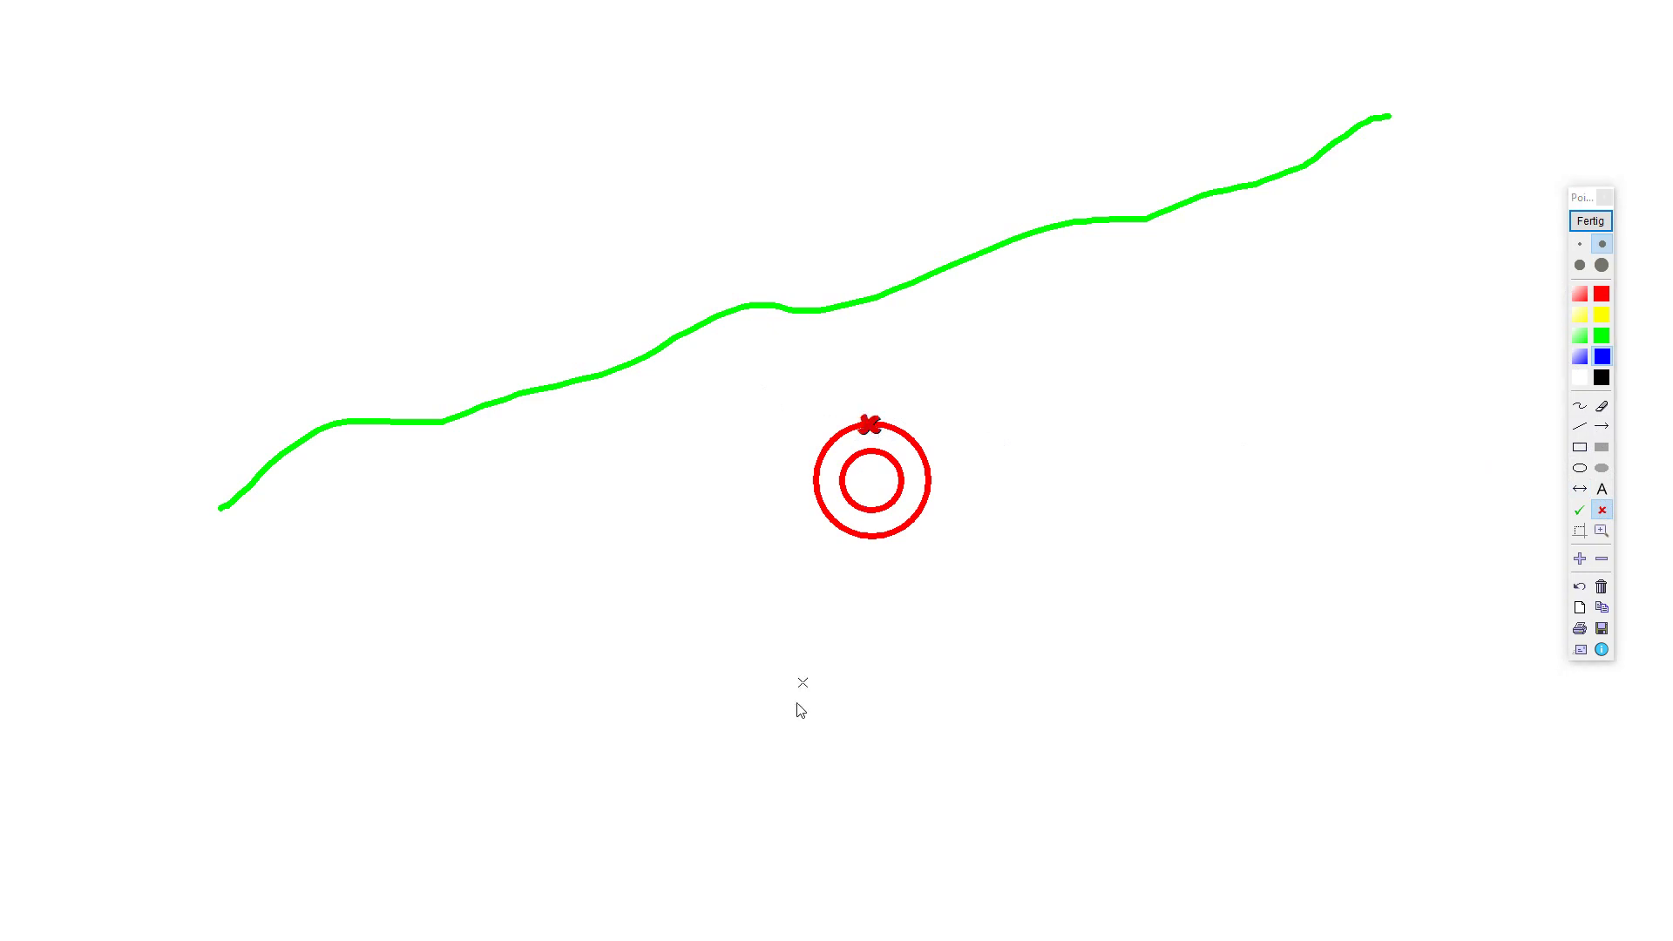
left_click(869, 452)
left_click(873, 507)
left_click(871, 535)
Add the text label "LOMO = 552.252" beside the uppermost mark of the outer circle.
left_click(1601, 488)
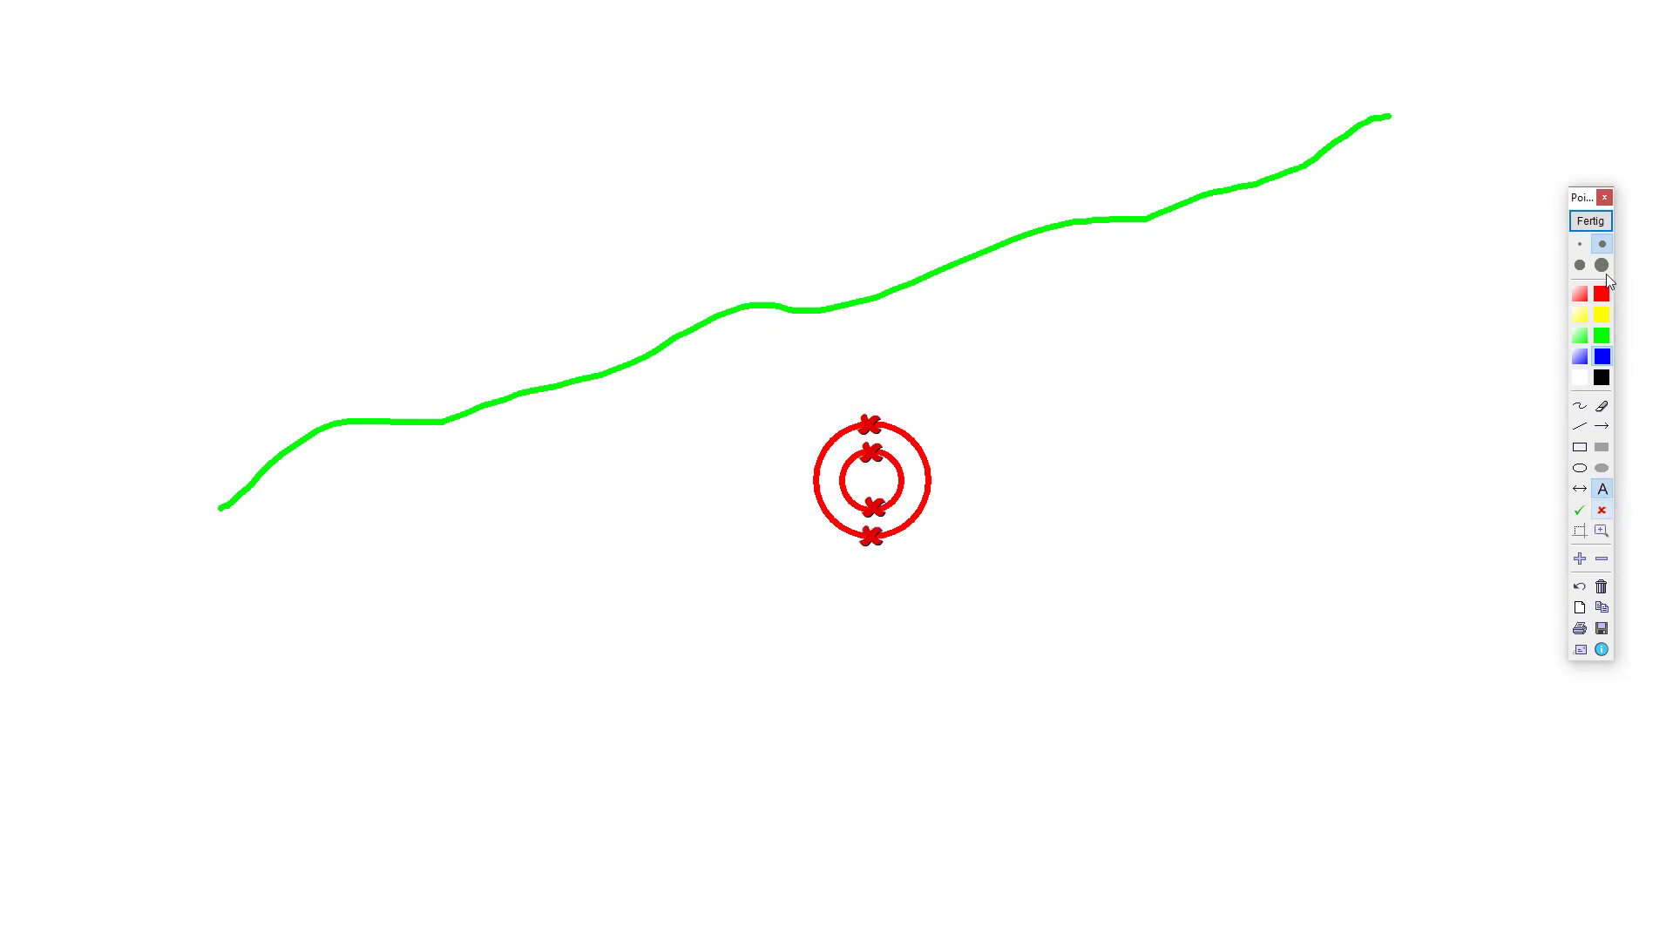
left_click(920, 402)
key("Caps_Lock")
type("LOMO =")
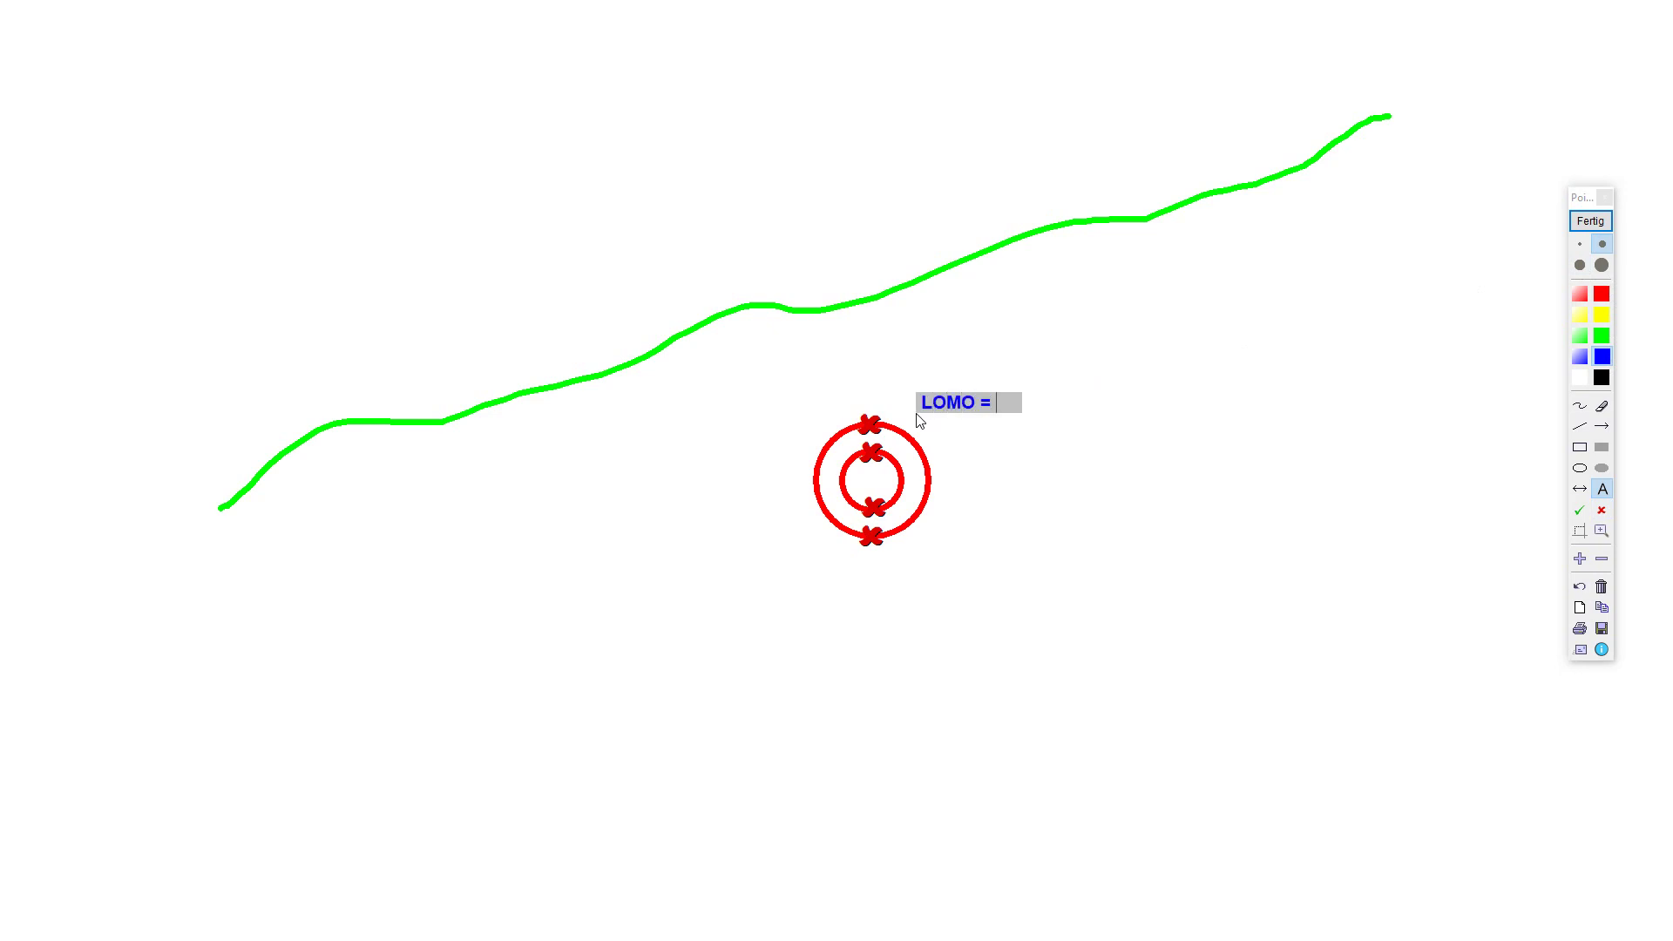
type(" 552.252")
key("Return")
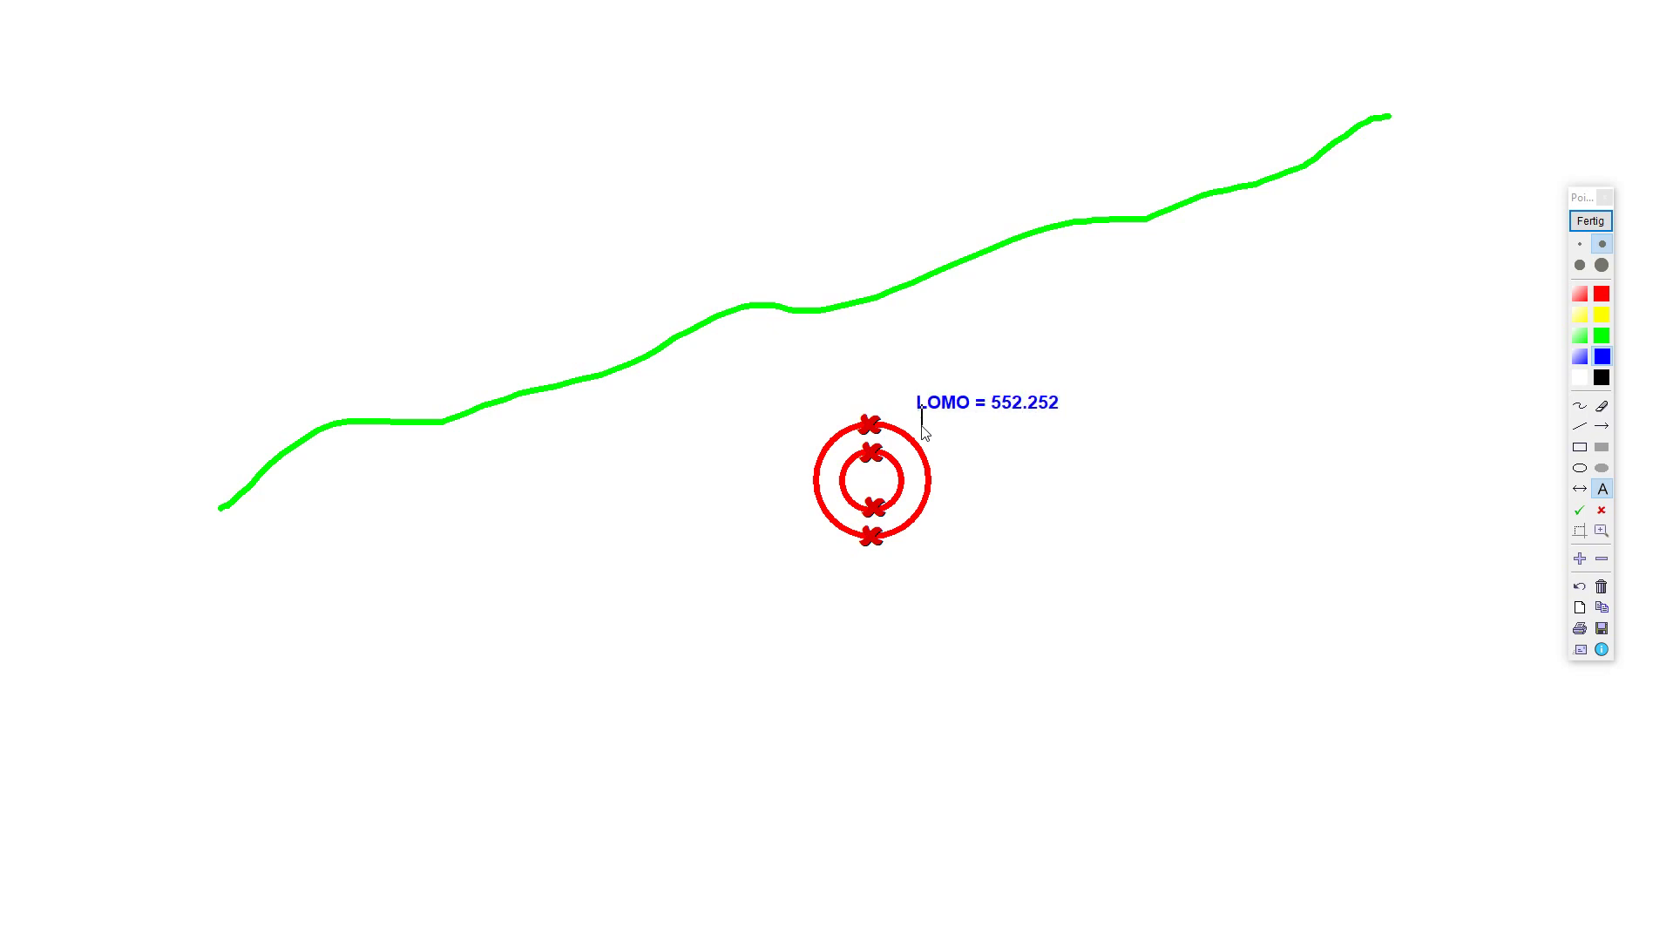
Add the text label "CLAVE = 550.000" beside the upper mark of the inner circle.
left_click(941, 454)
type("CLAVE =")
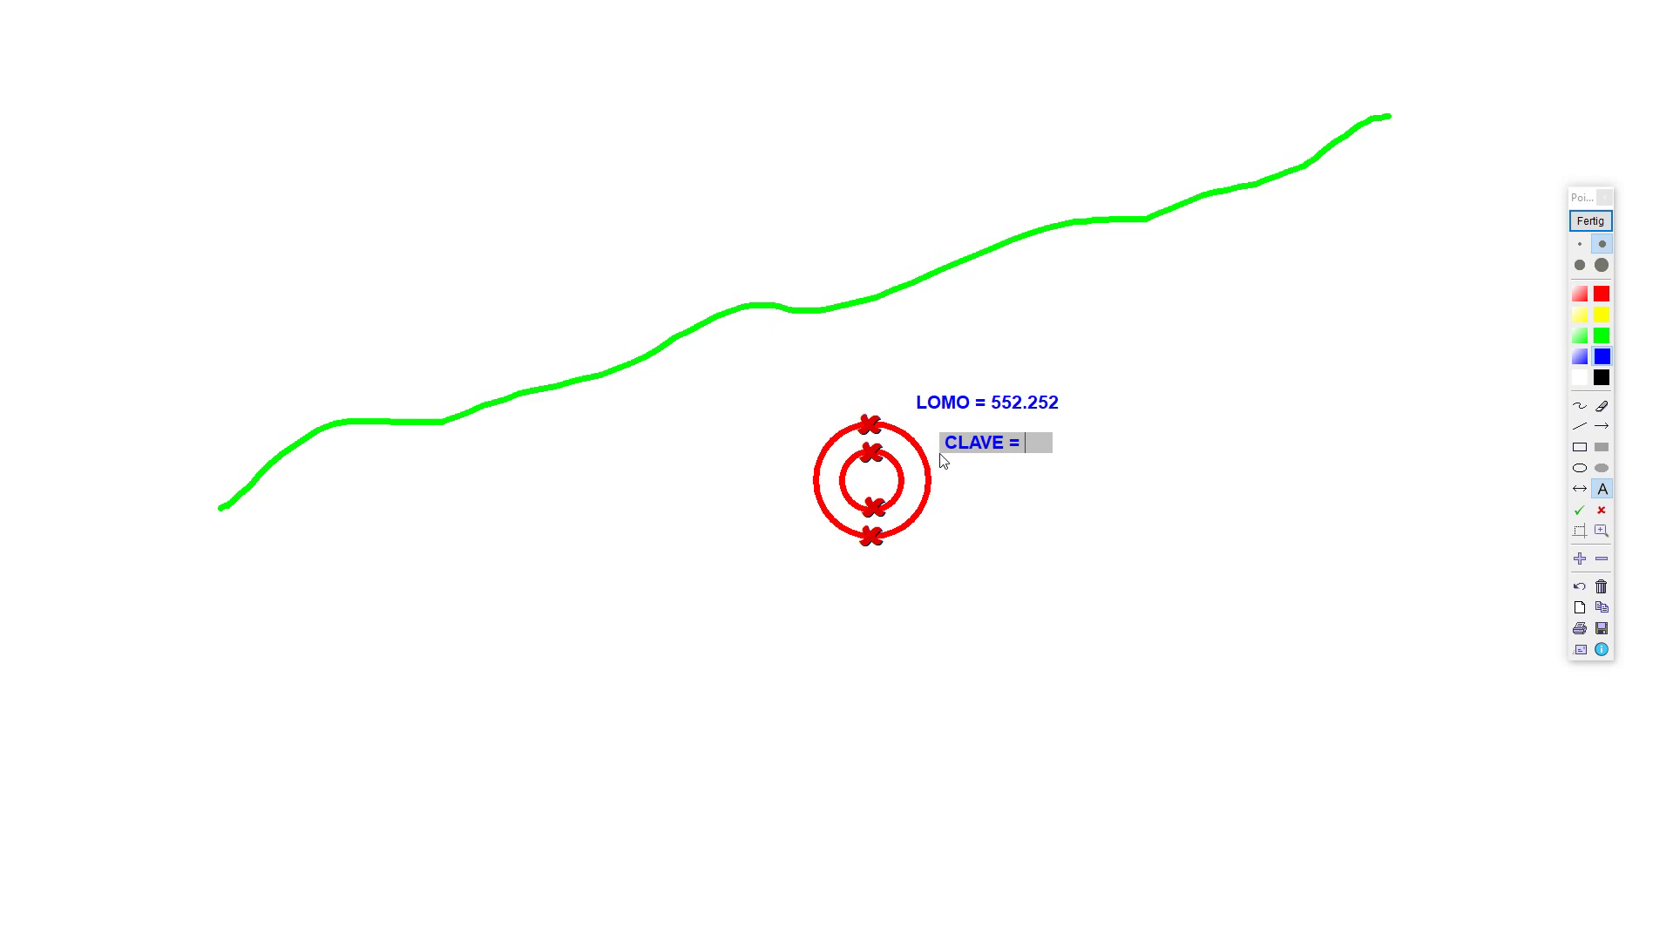
type("550.000")
left_click(942, 456)
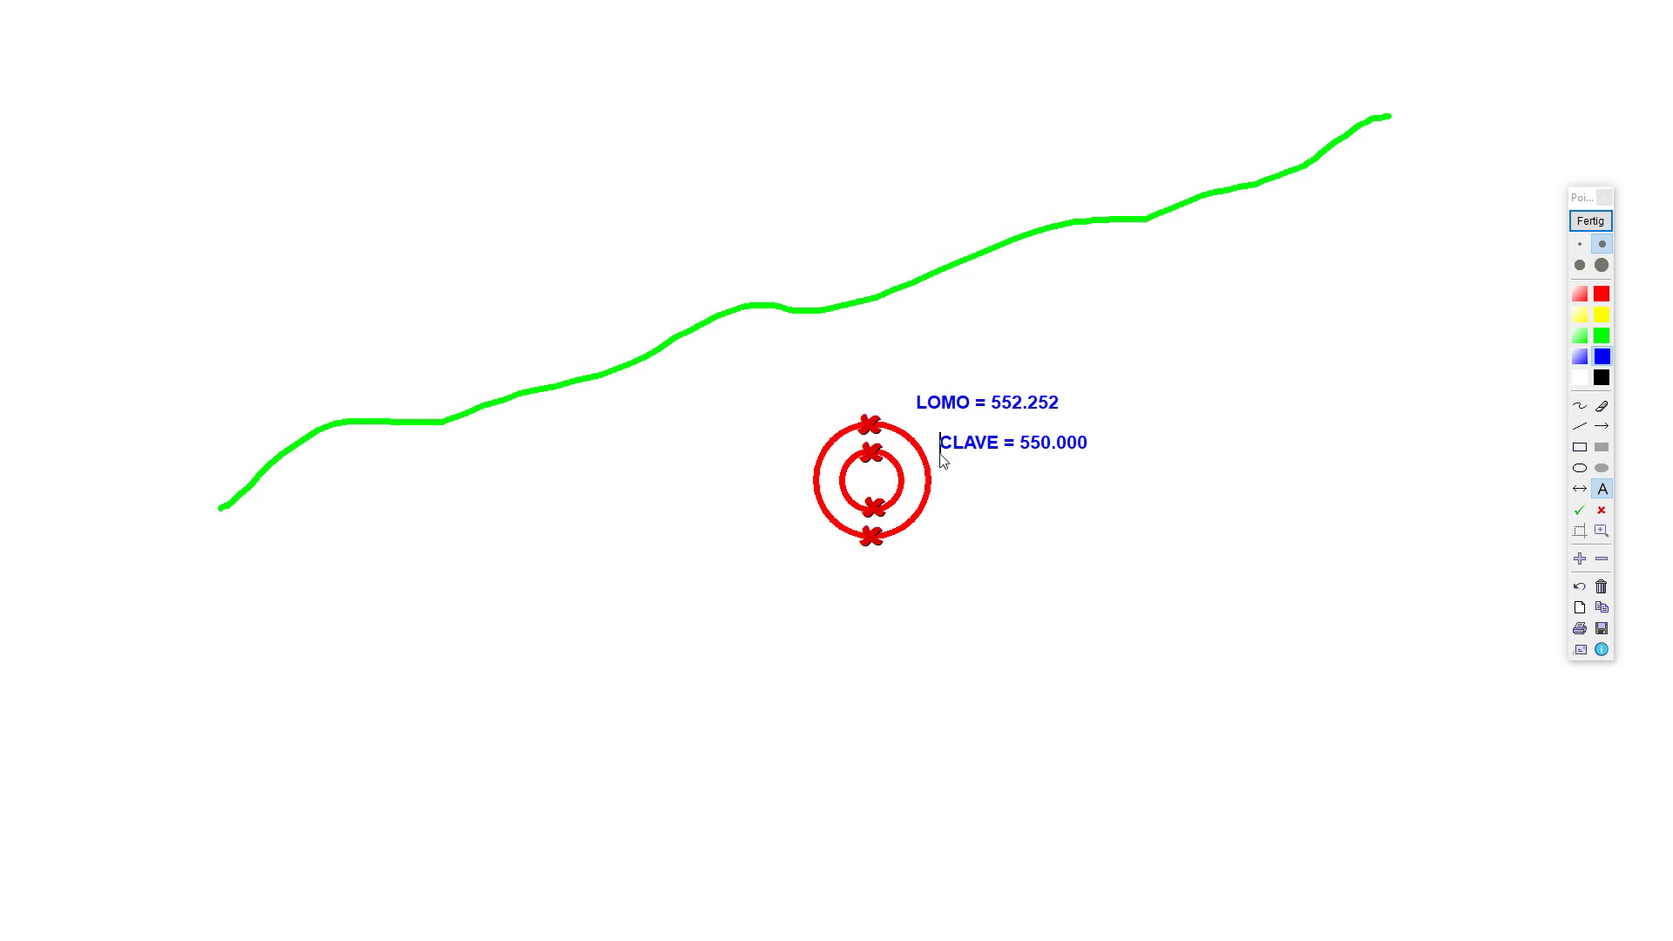
Switch back to Civil 3D and set the annotation scale to 1:100.
key("alt+Tab")
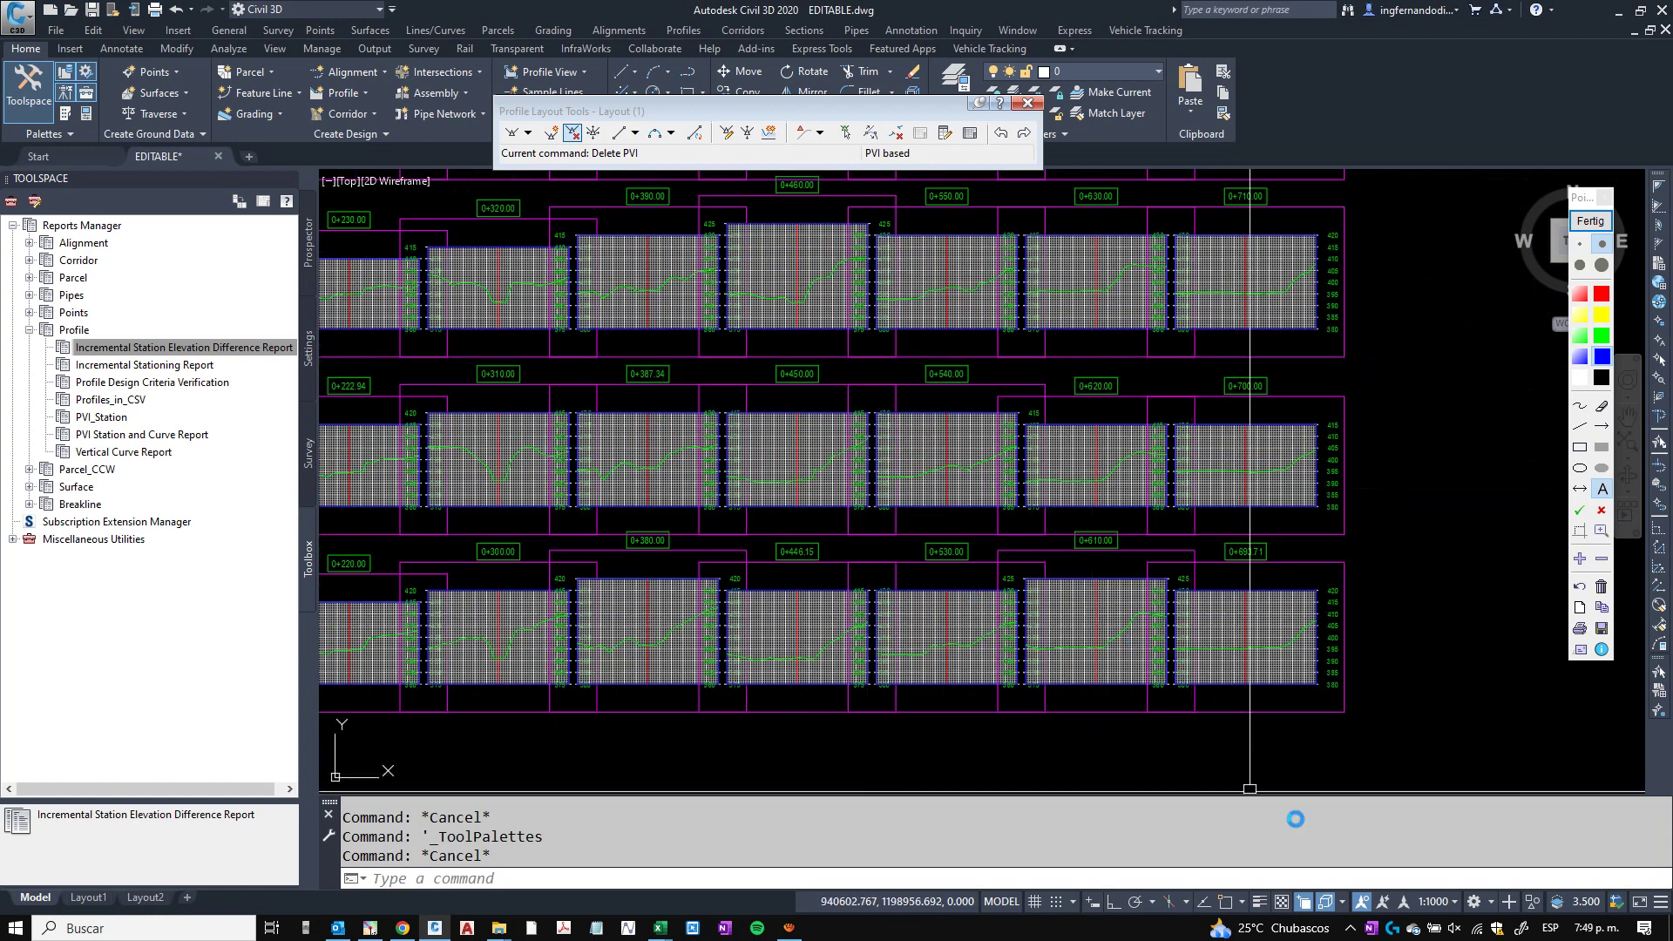
left_click(1433, 901)
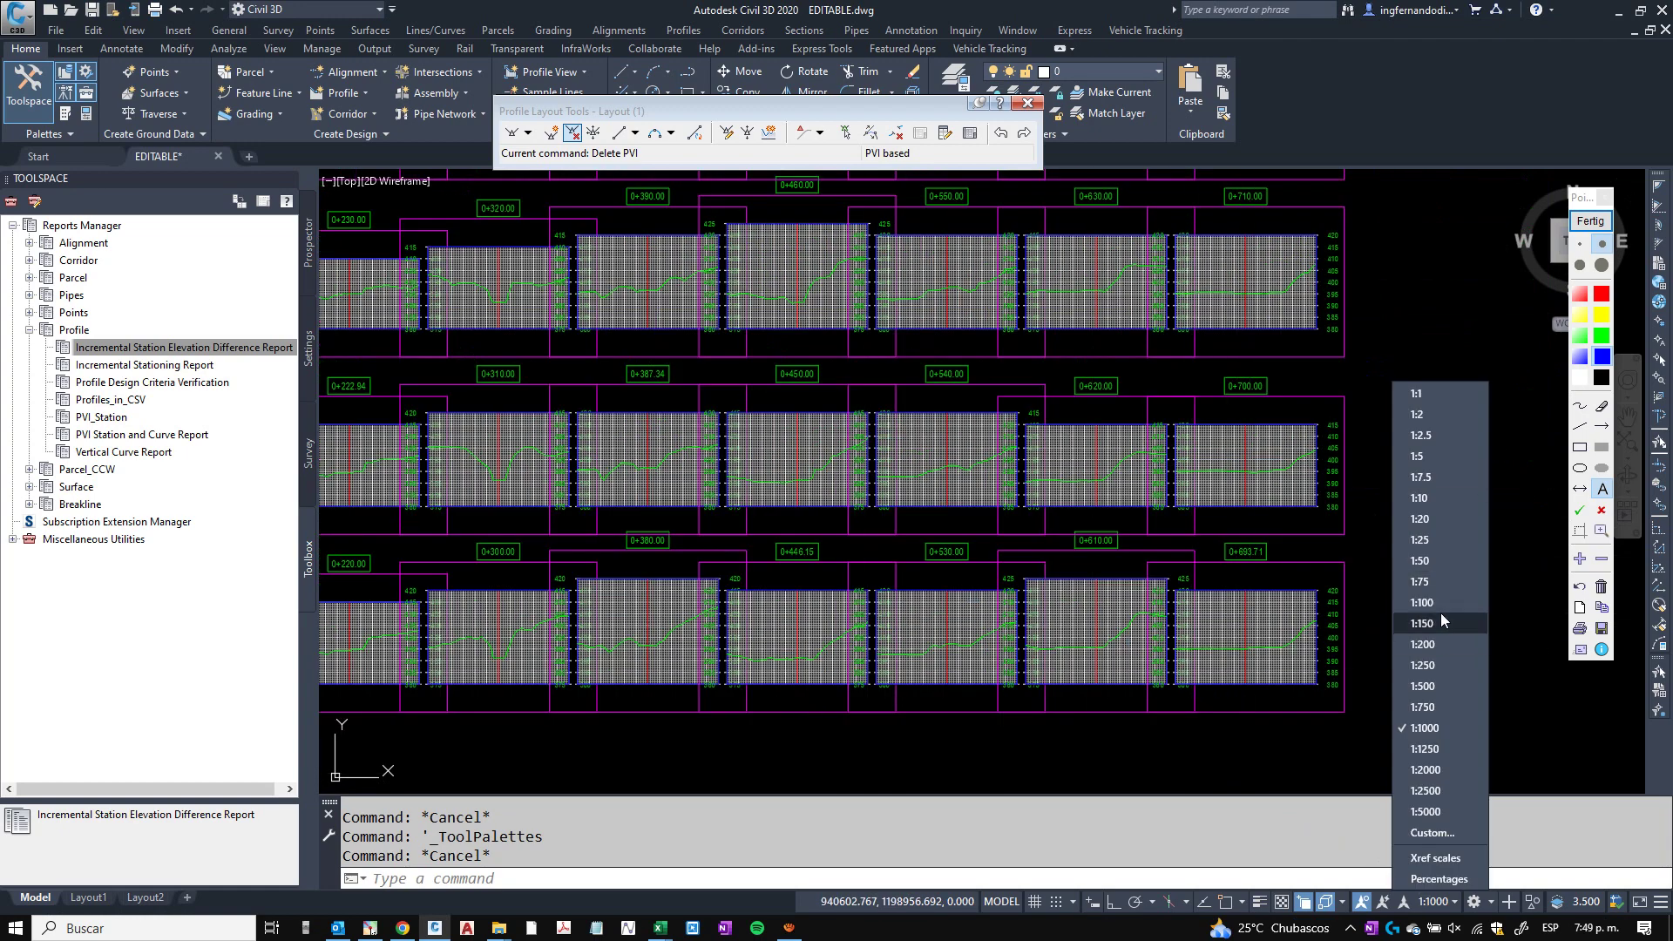
left_click(1467, 614)
middle_click_drag(1131, 483, 1033, 758)
mouse_move(1177, 280)
middle_mouse_down()
mouse_move(1090, 550)
mouse_move(862, 422)
middle_mouse_up()
scroll(1091, 551, "down", 2)
scroll(1133, 554, "up", 8)
scroll(1008, 462, "down", 3)
scroll(1008, 463, "up", 3)
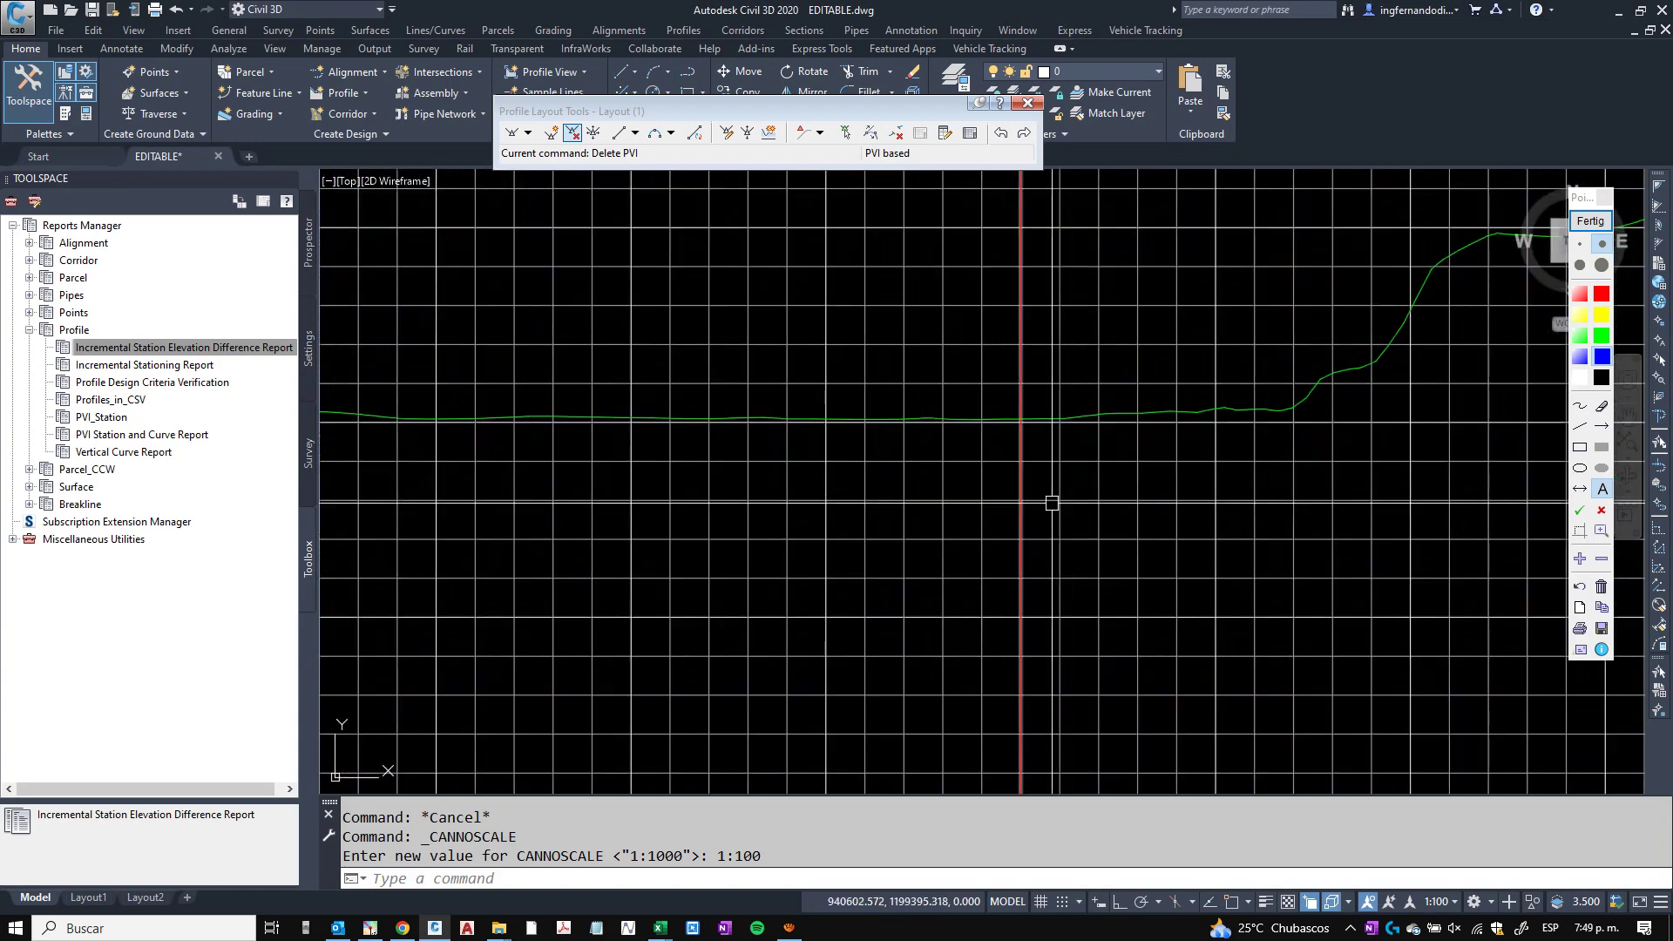
type("D")
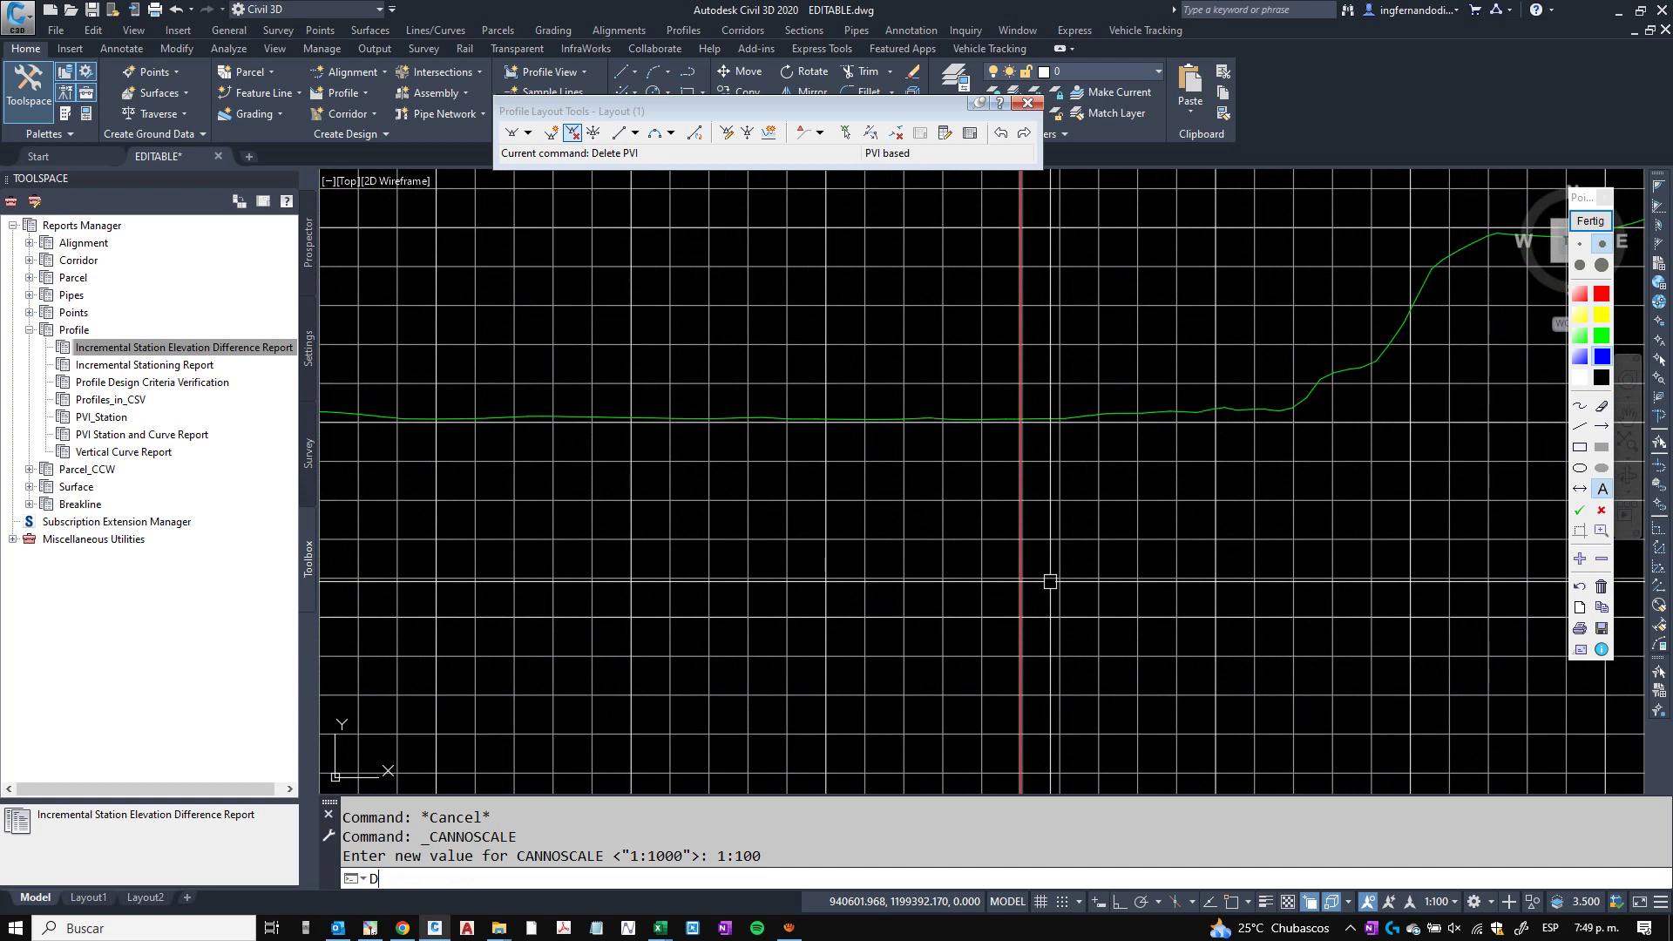
key("Return")
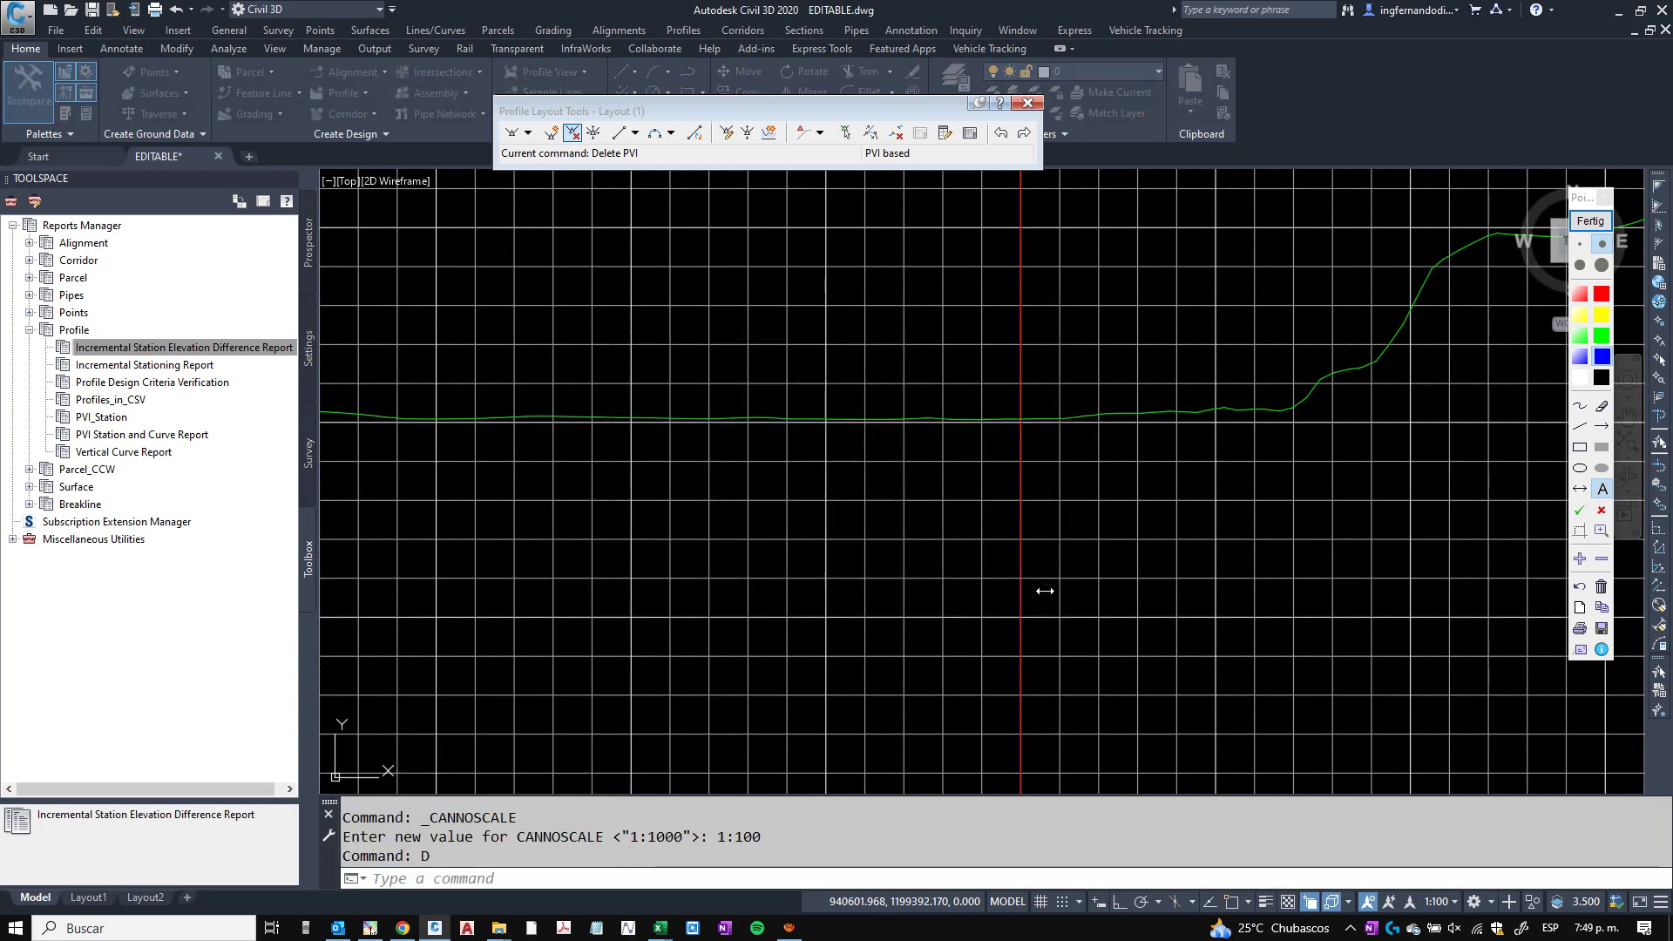
key("Escape")
key("Escape")
key("Escape")
Draw a thin-walled donut on the section view's red centreline, just below the green ground line, picking its diameters freehand.
type("DONUT")
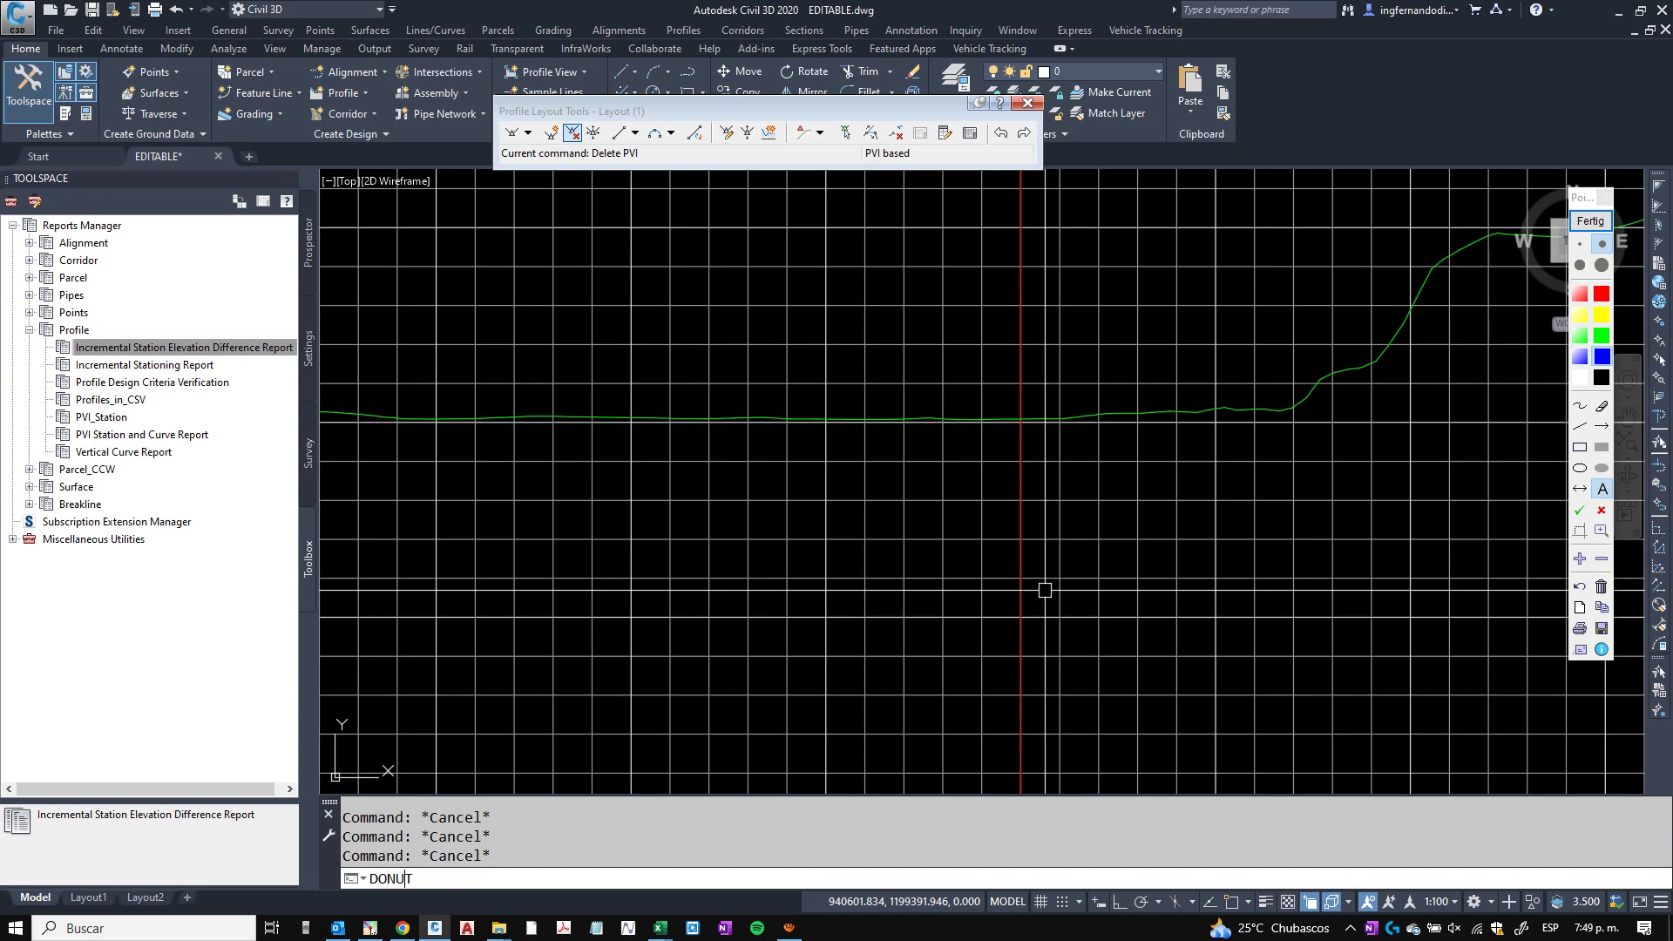
key("Return")
left_click(1025, 571)
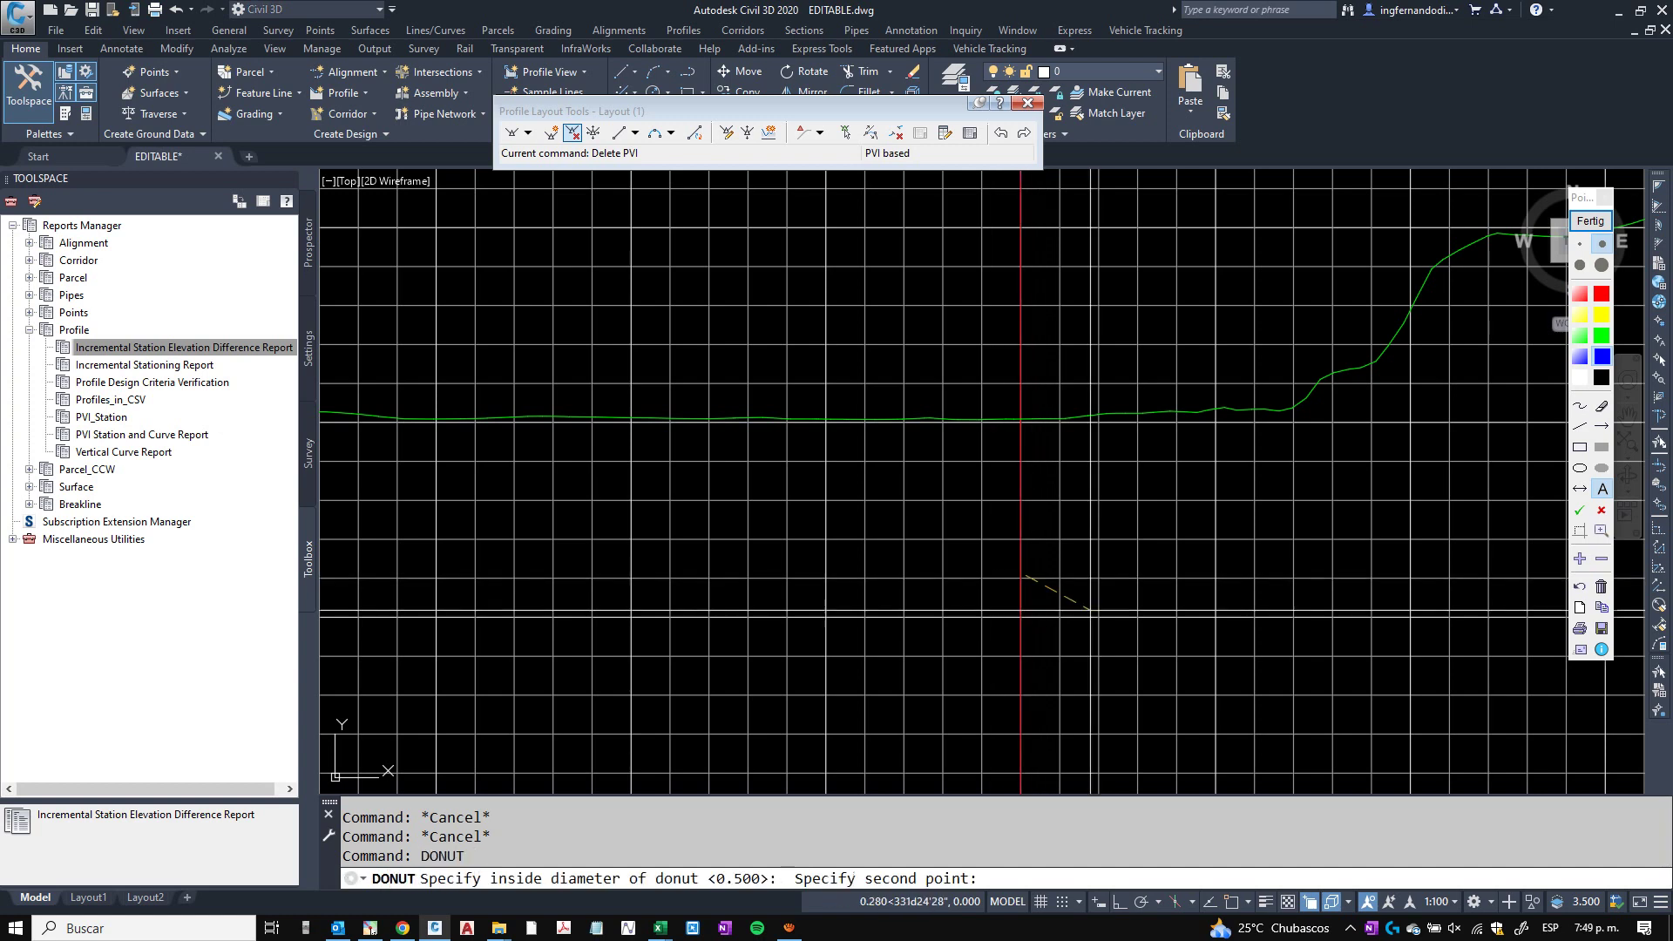
left_click(1094, 609)
left_click(1021, 551)
left_click(1103, 573)
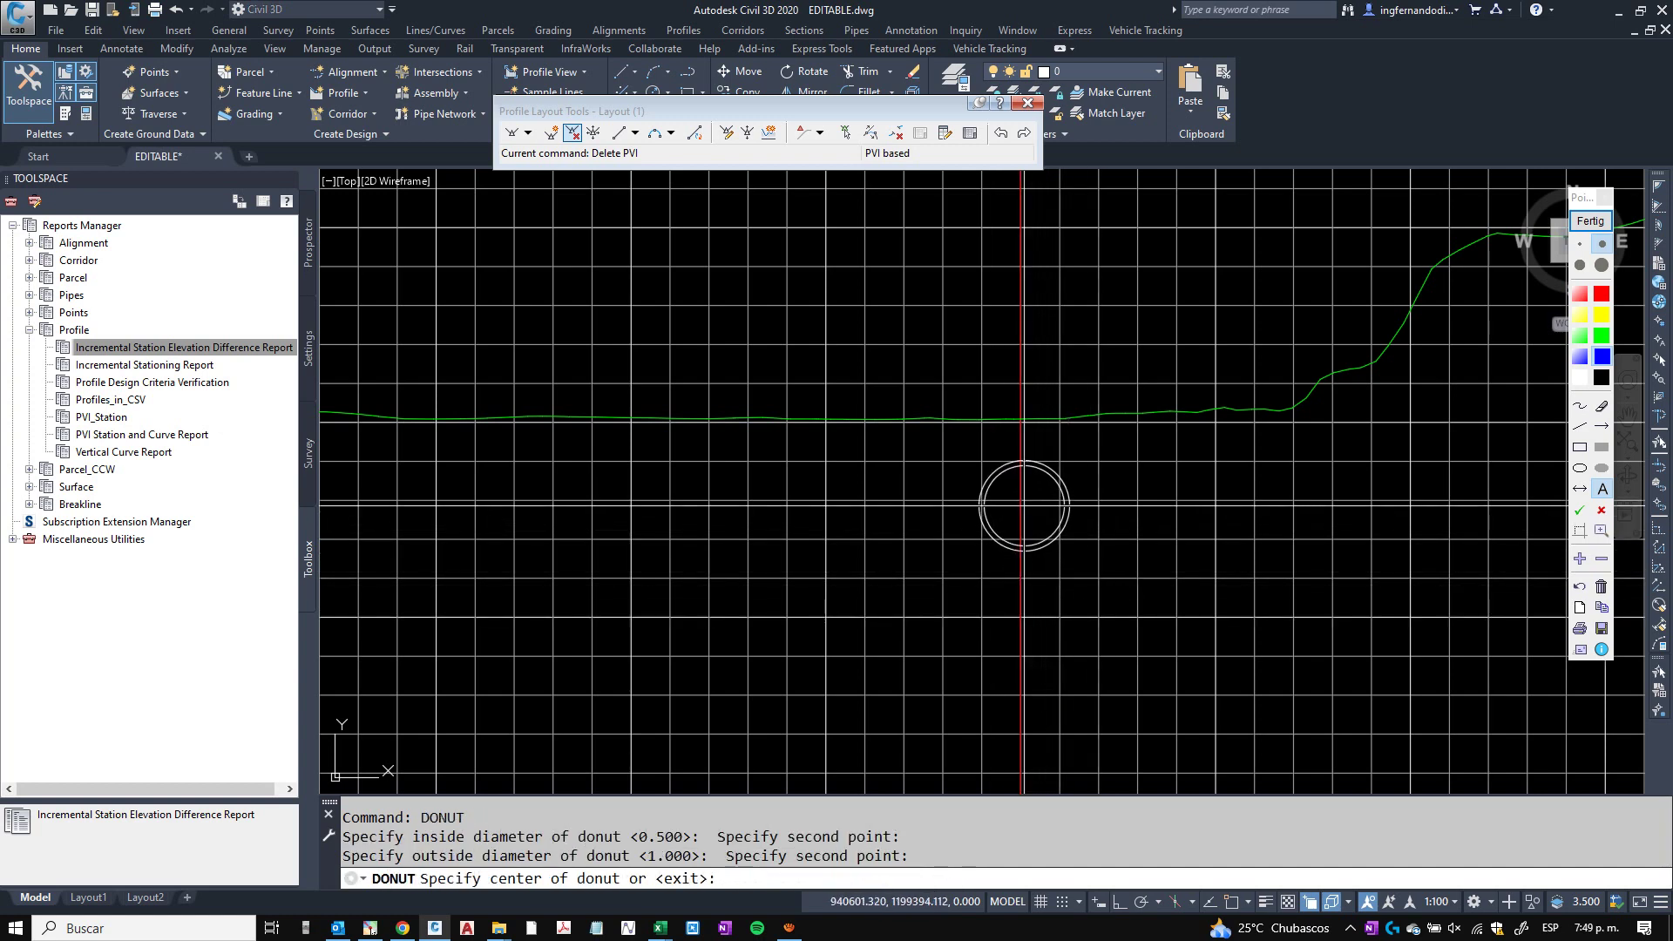
left_click(1017, 506)
key("Escape")
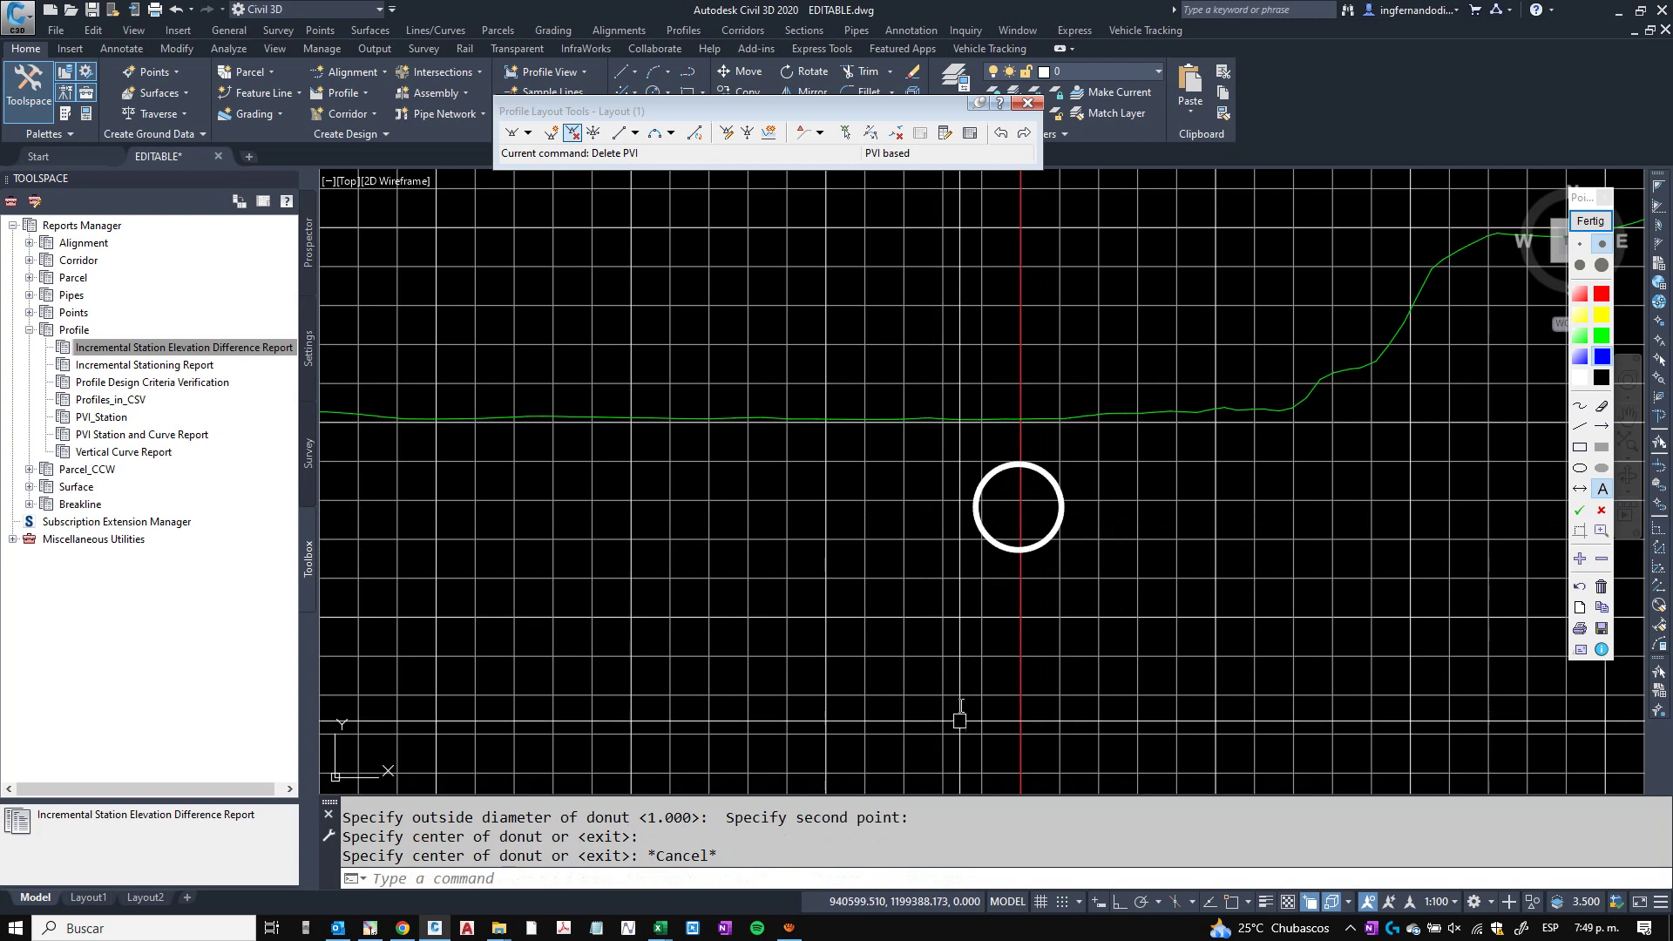
Erase the donut from the section view.
scroll(1018, 474, "up", 6)
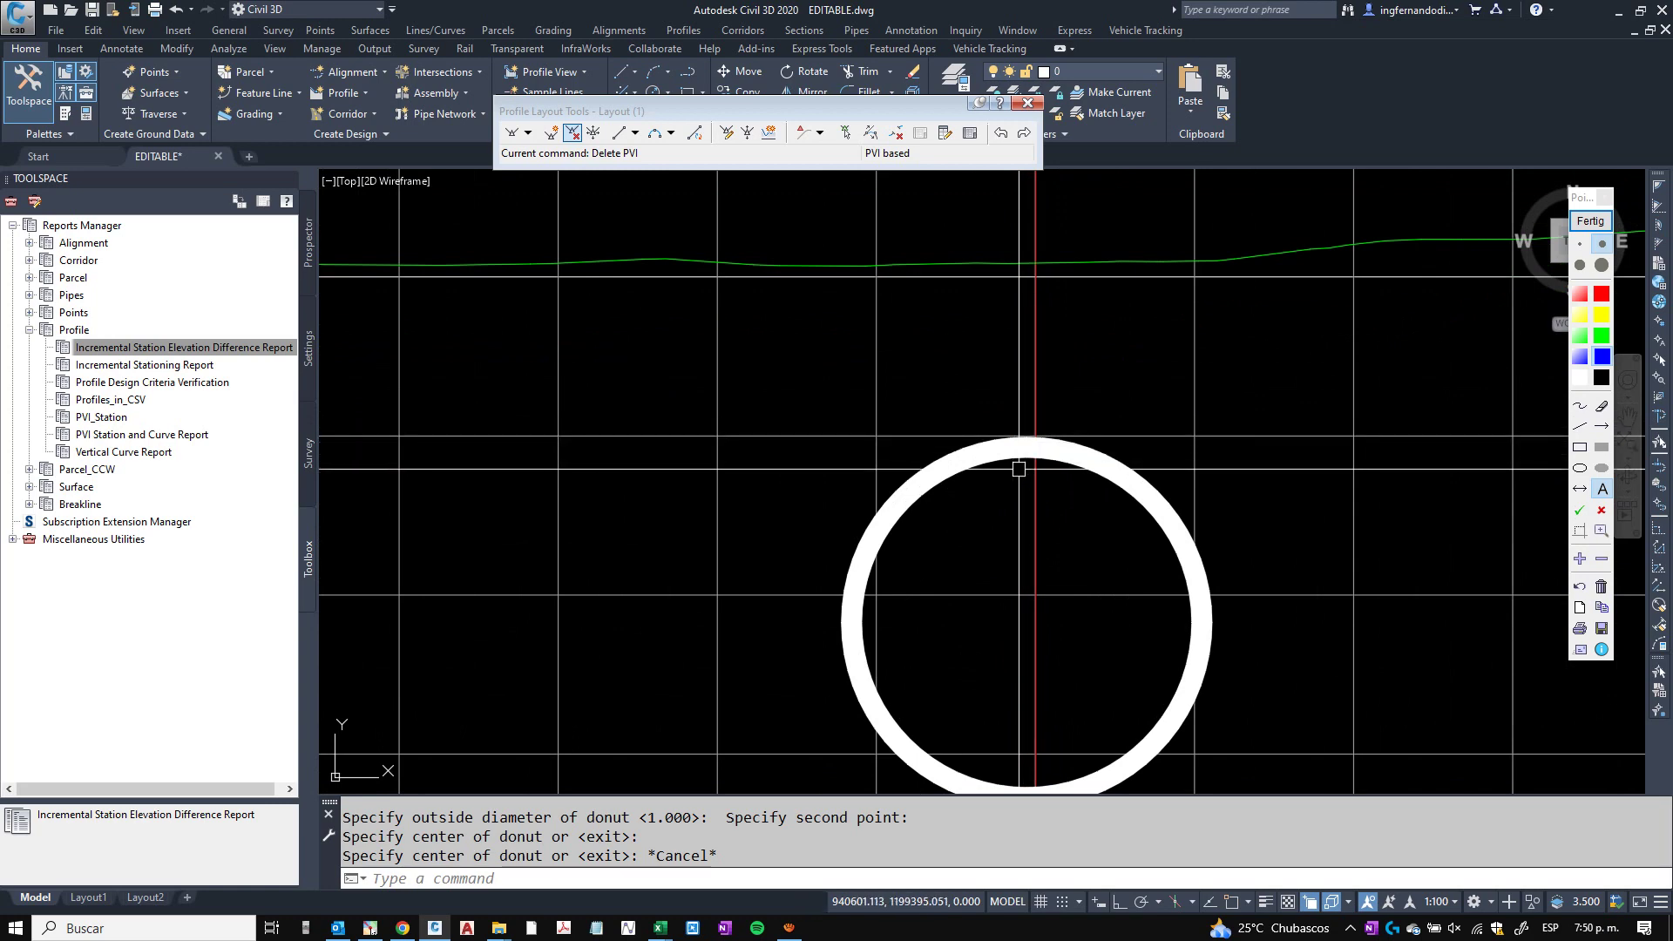
key("Escape")
left_click(1106, 458)
type("e")
key("Return")
key("Escape")
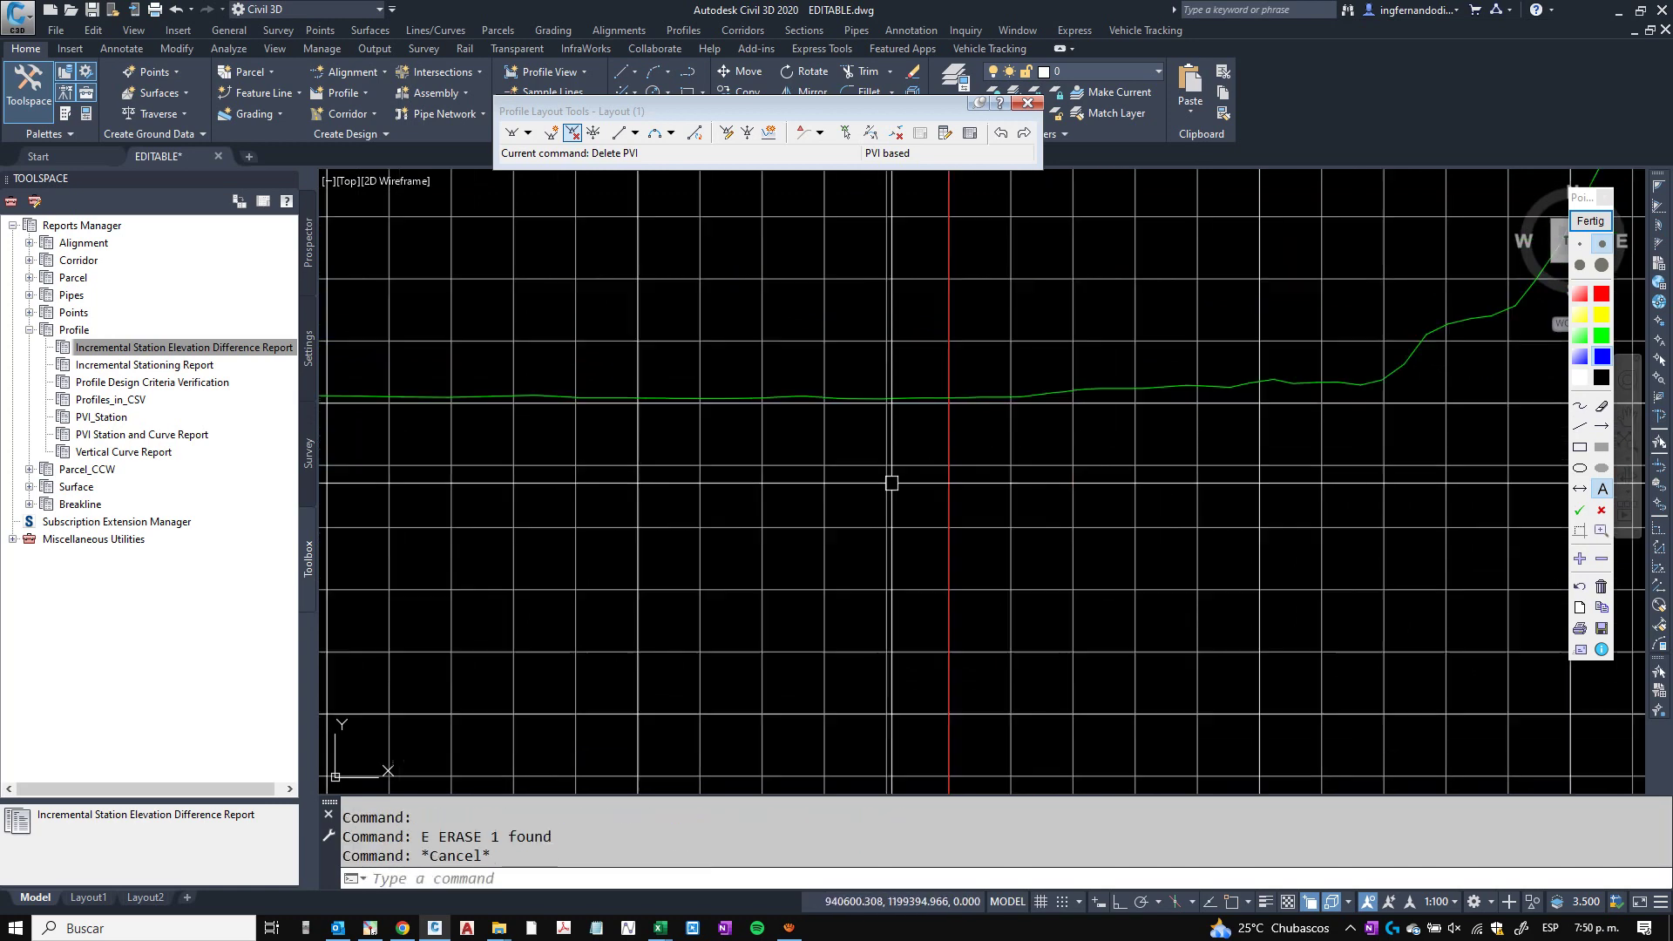
Move the floating Profile Layout Tools toolbar off the ribbon to uncover the assembly creation commands.
scroll(871, 485, "down", 5)
middle_click_drag(871, 485, 954, 514)
scroll(954, 514, "down", 6)
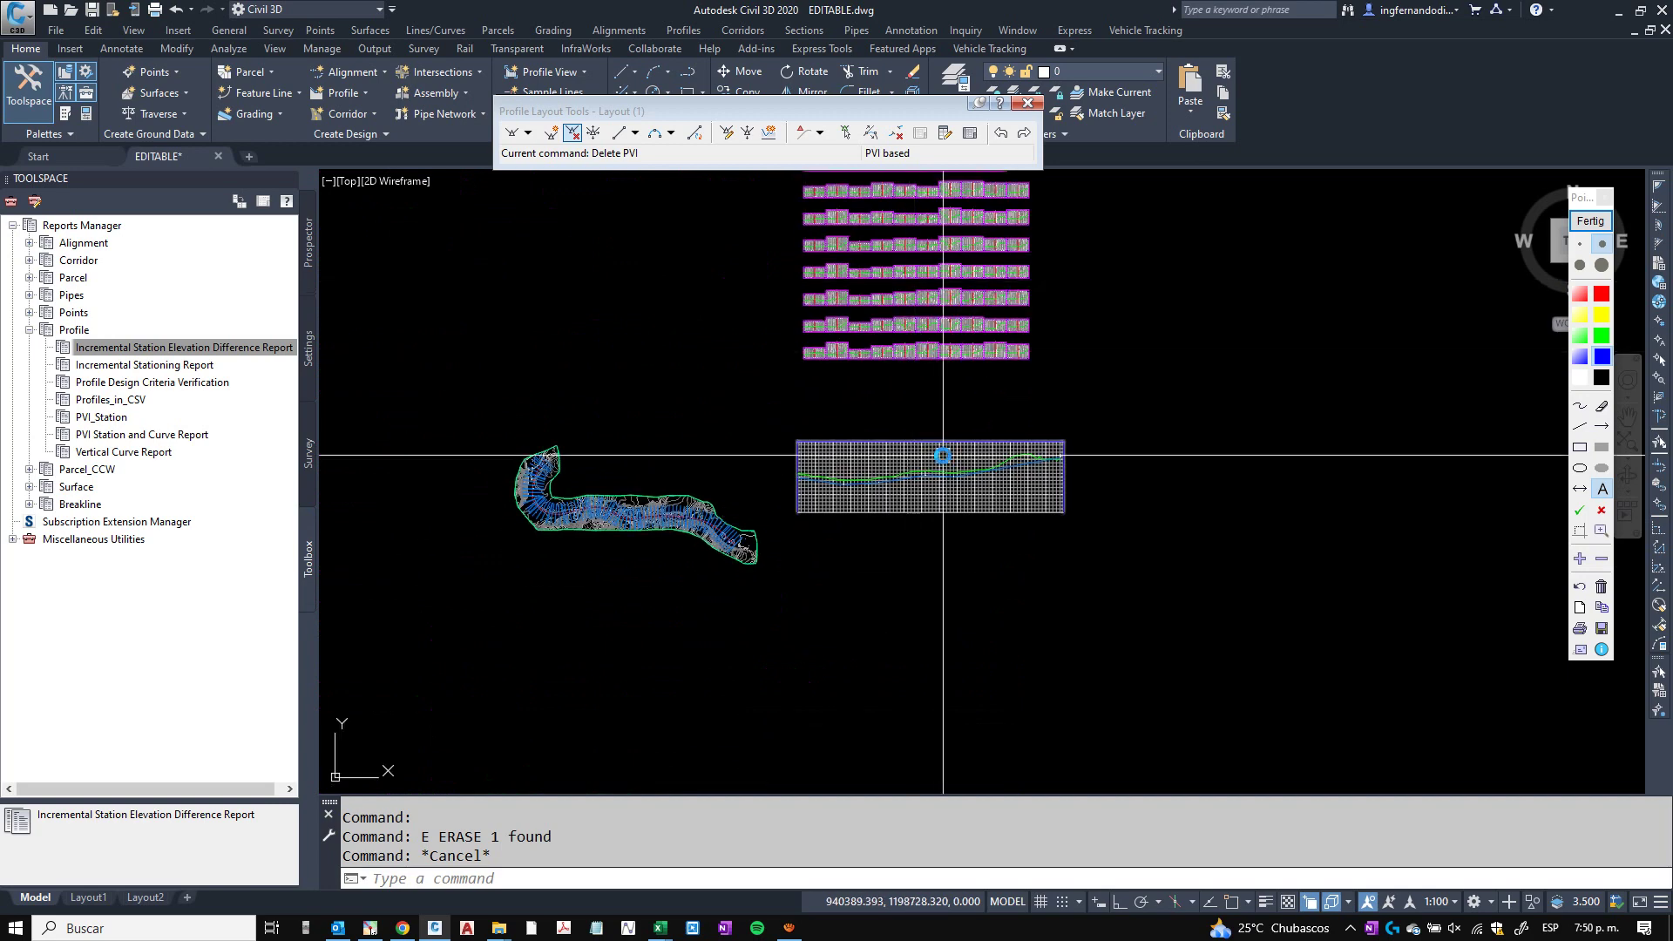
mouse_move(610, 110)
left_mouse_down()
mouse_move(836, 182)
mouse_move(1195, 248)
left_mouse_up()
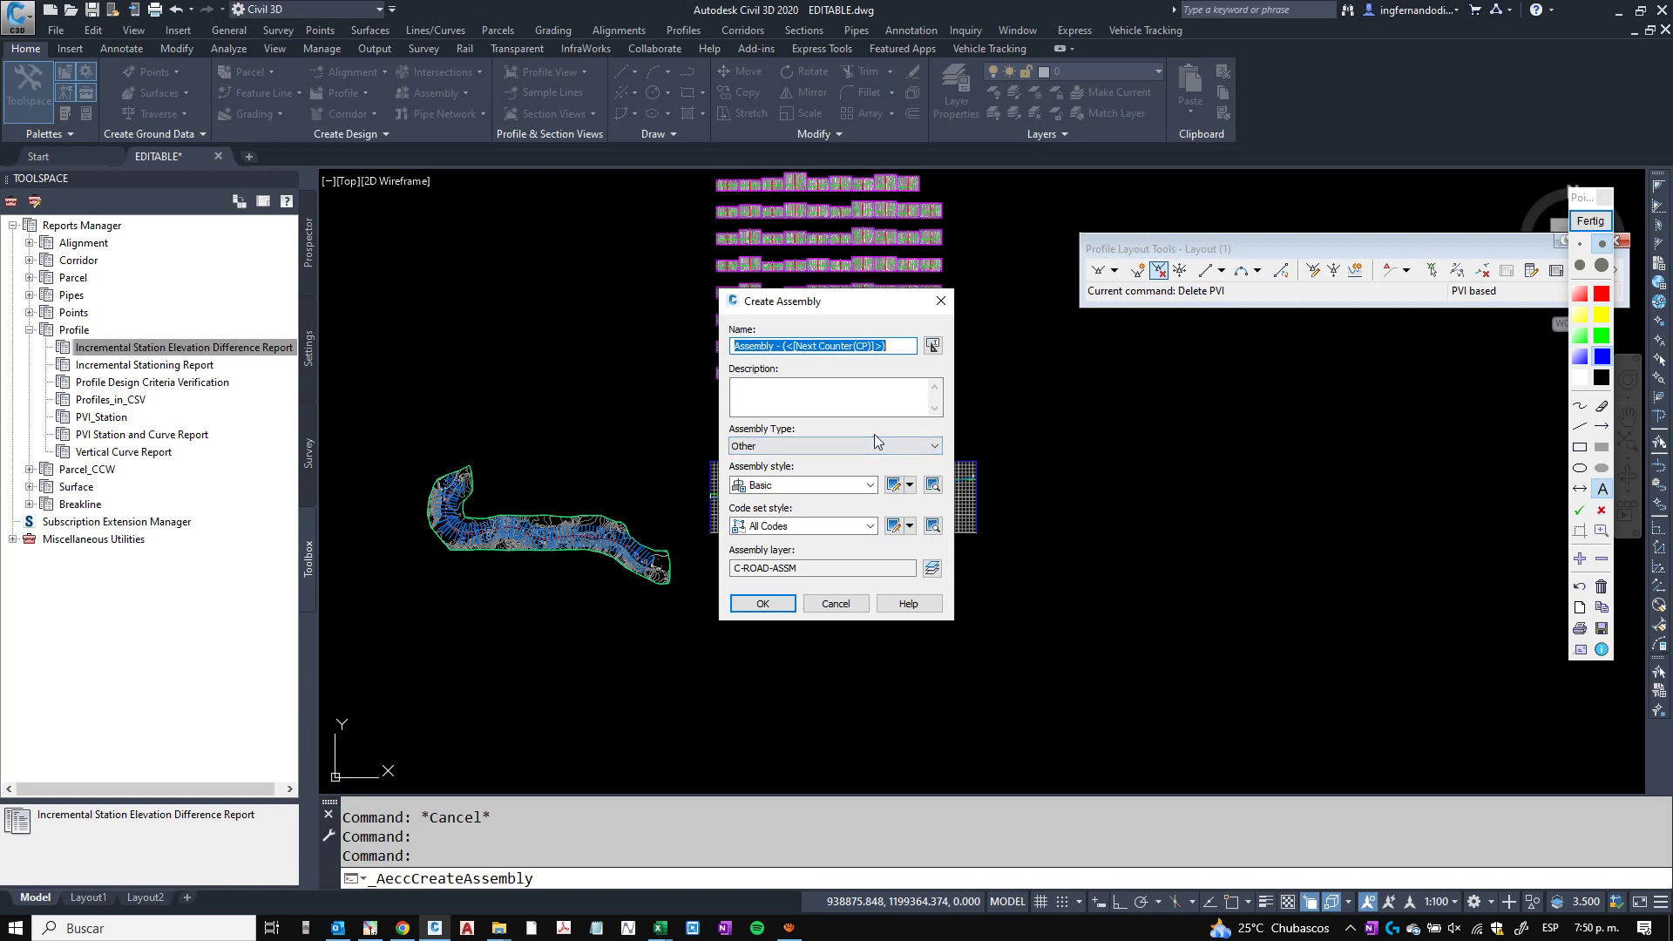
Name the new assembly "Sección Tubo" in the Create Assembly settings.
key("Caps_Lock")
type("s")
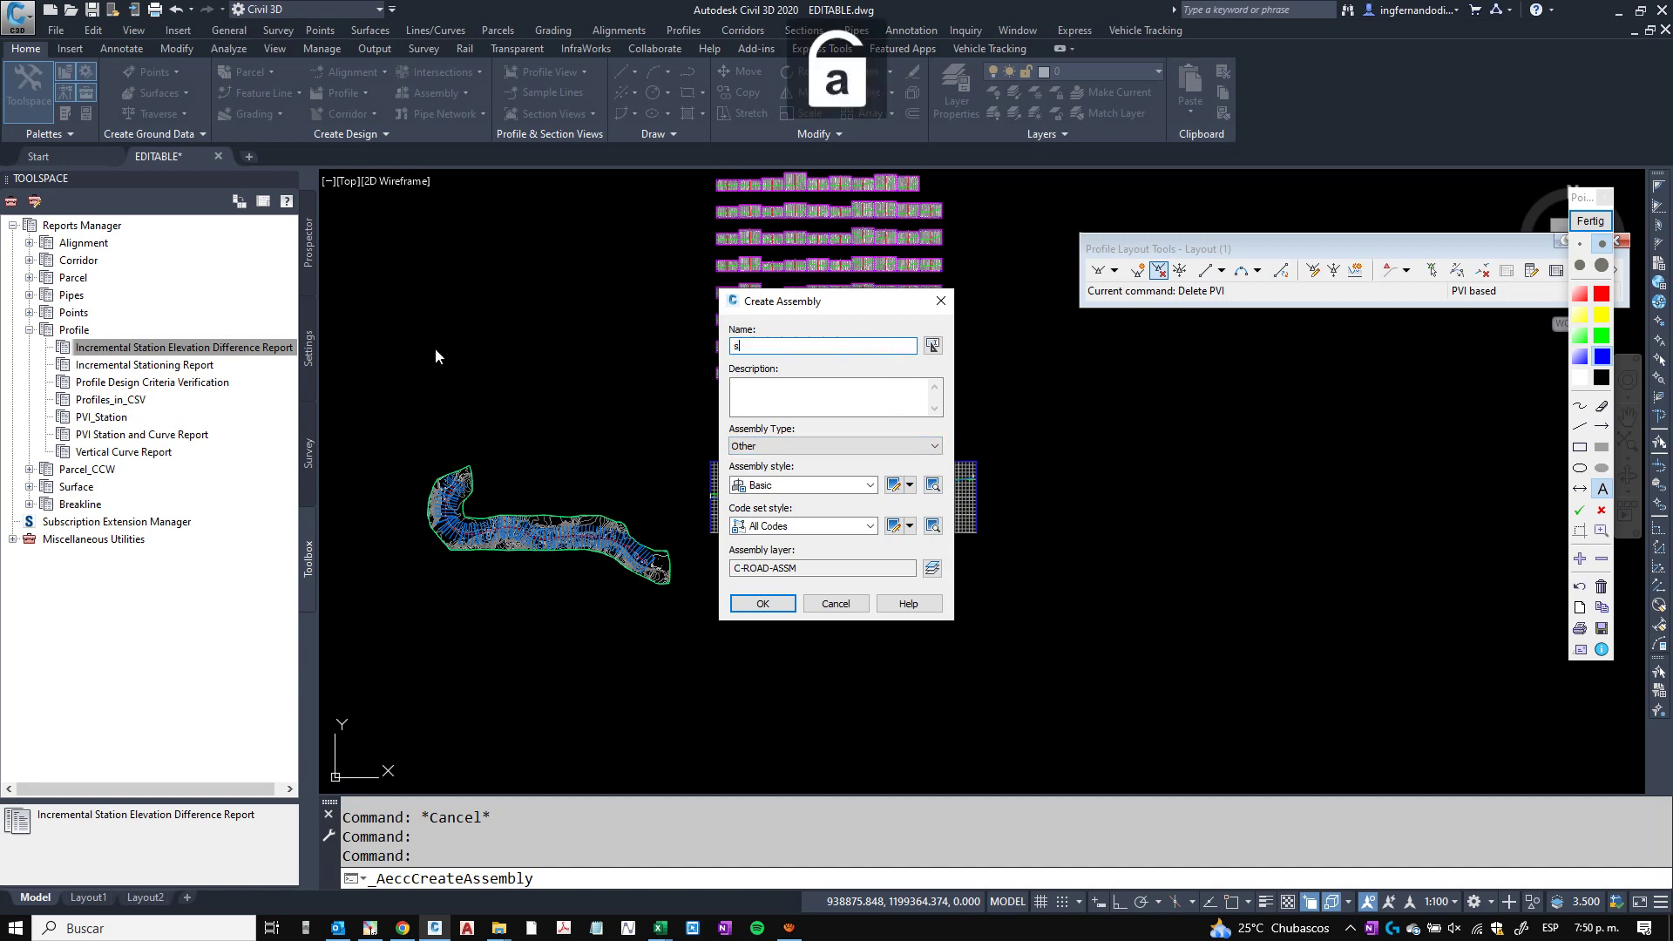
key("Caps_Lock")
type("E")
key("BackSpace")
key("BackSpace")
key("Caps_Lock")
type("Sección Tu")
Create the assembly with type Other, style Basic and code set style All Codes, placing its baseline in an empty drawing area.
left_click(814, 485)
left_click(816, 489)
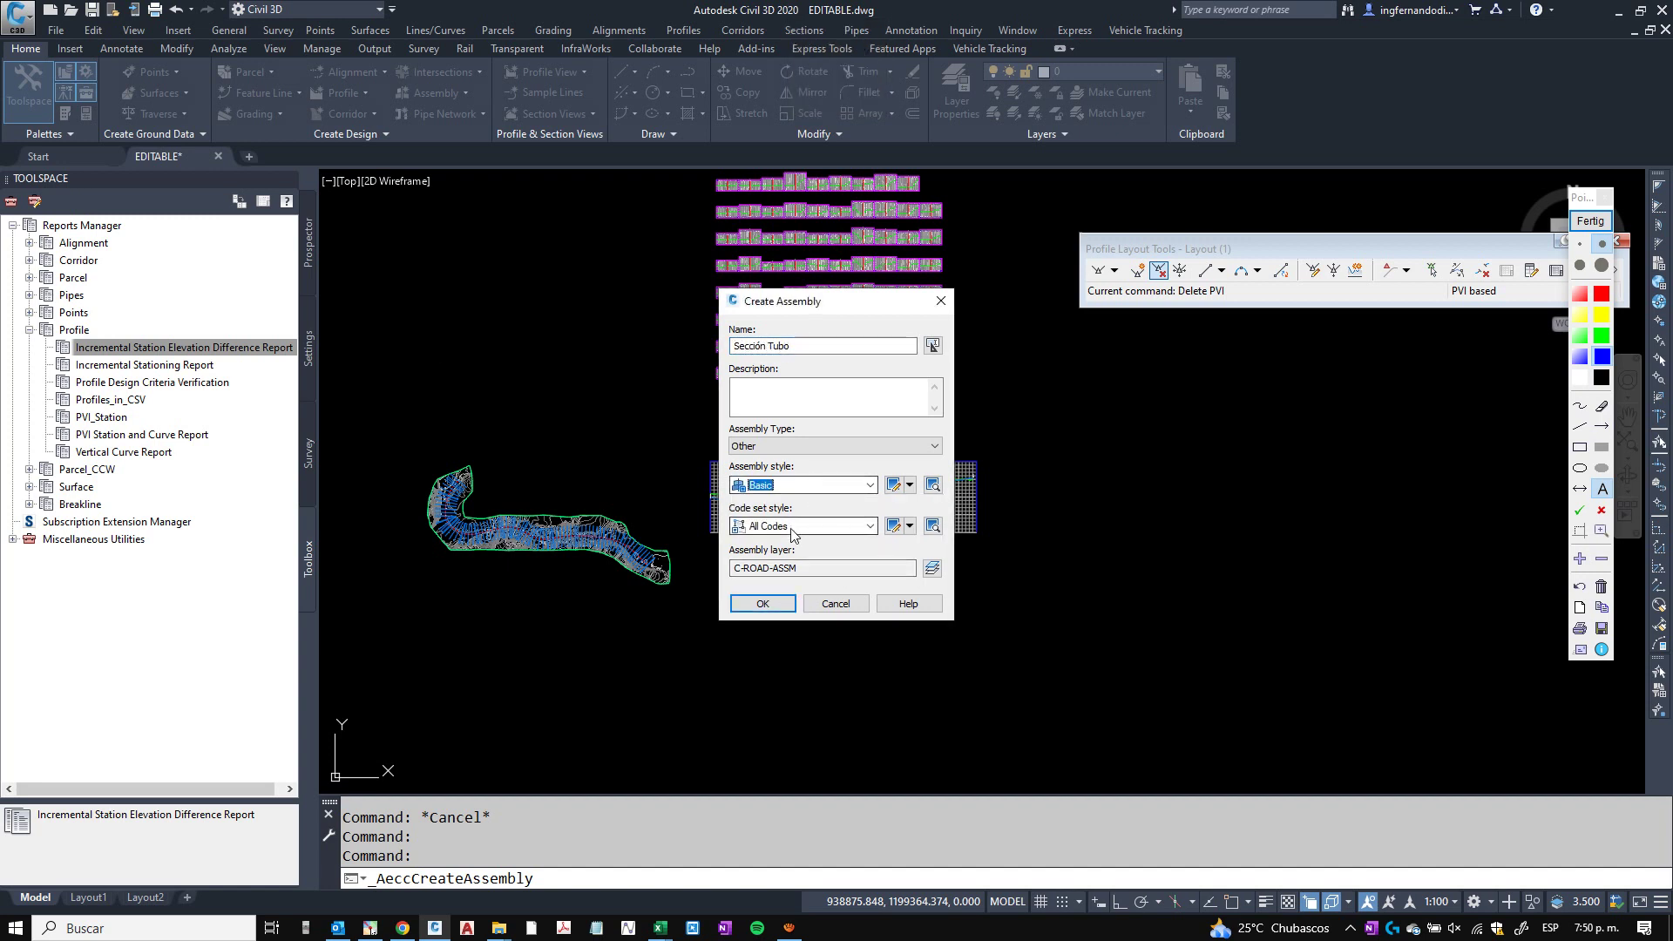
left_click(791, 529)
left_click(798, 449)
left_click(797, 448)
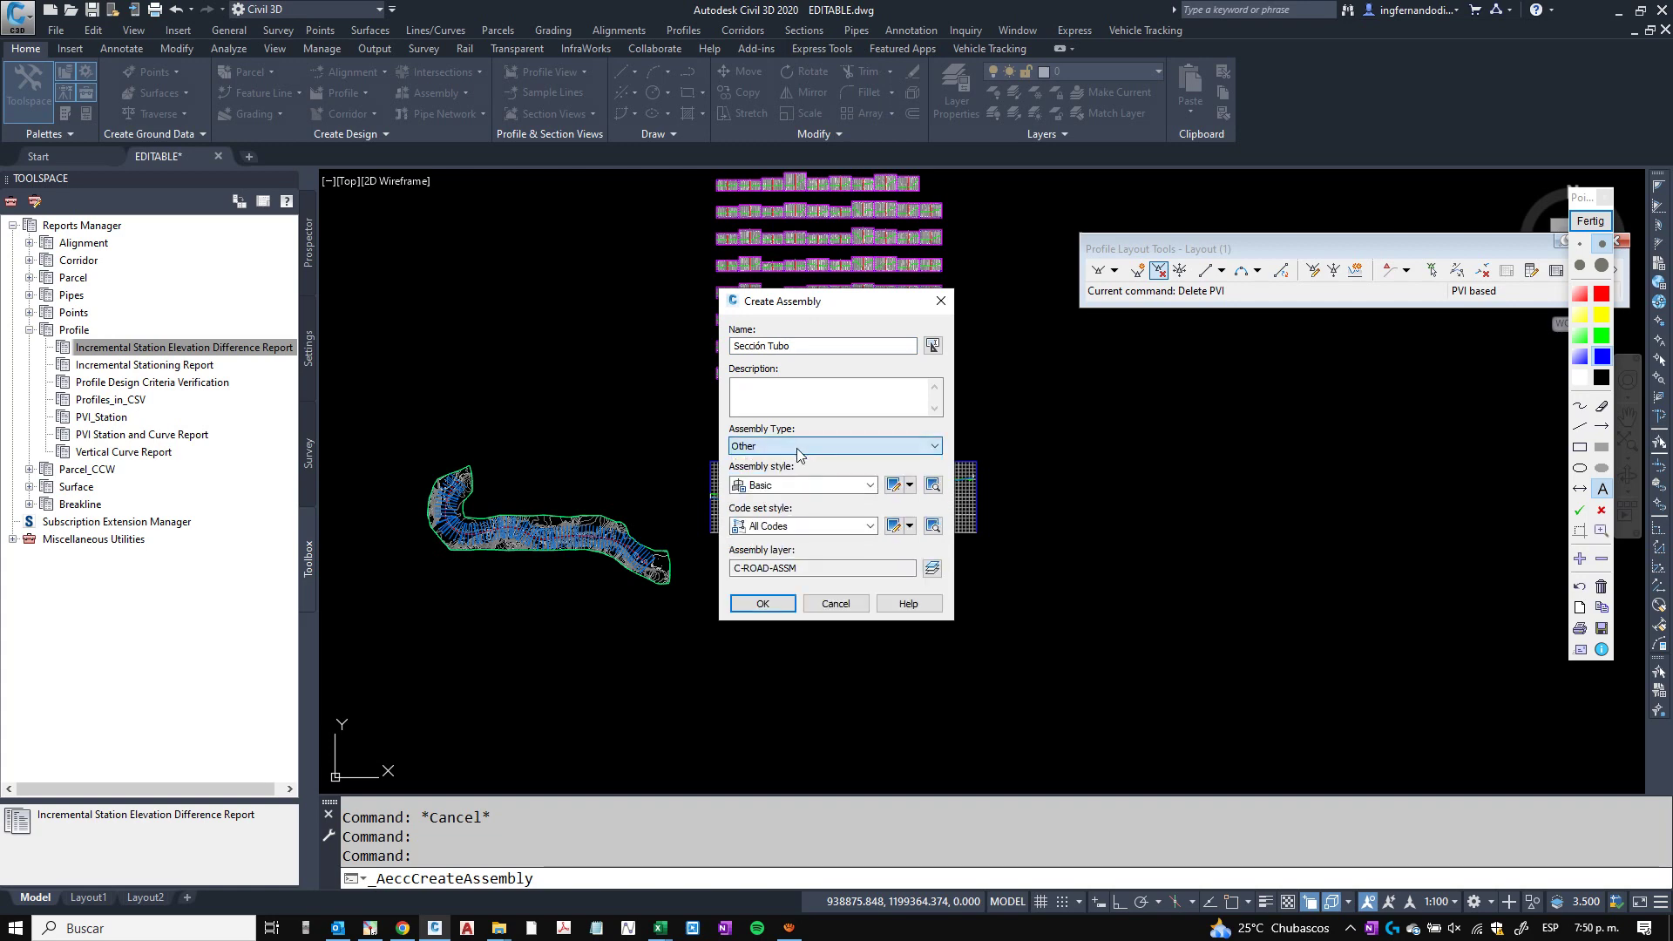
left_click(802, 527)
left_click(803, 527)
left_click(802, 568)
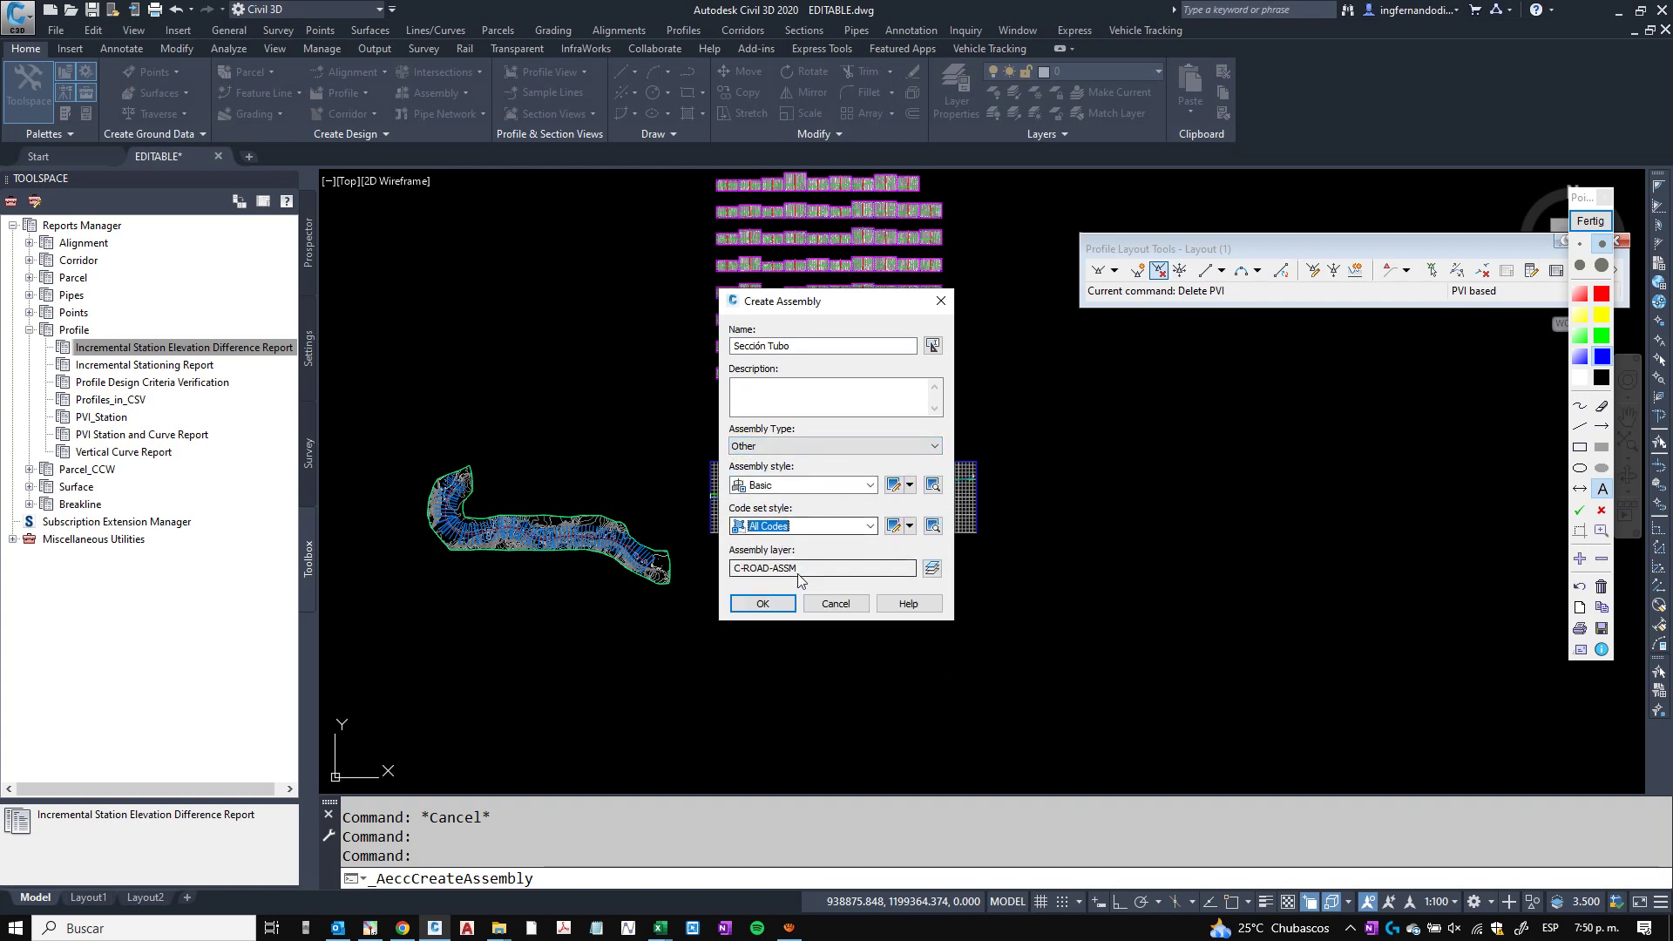
left_click(763, 604)
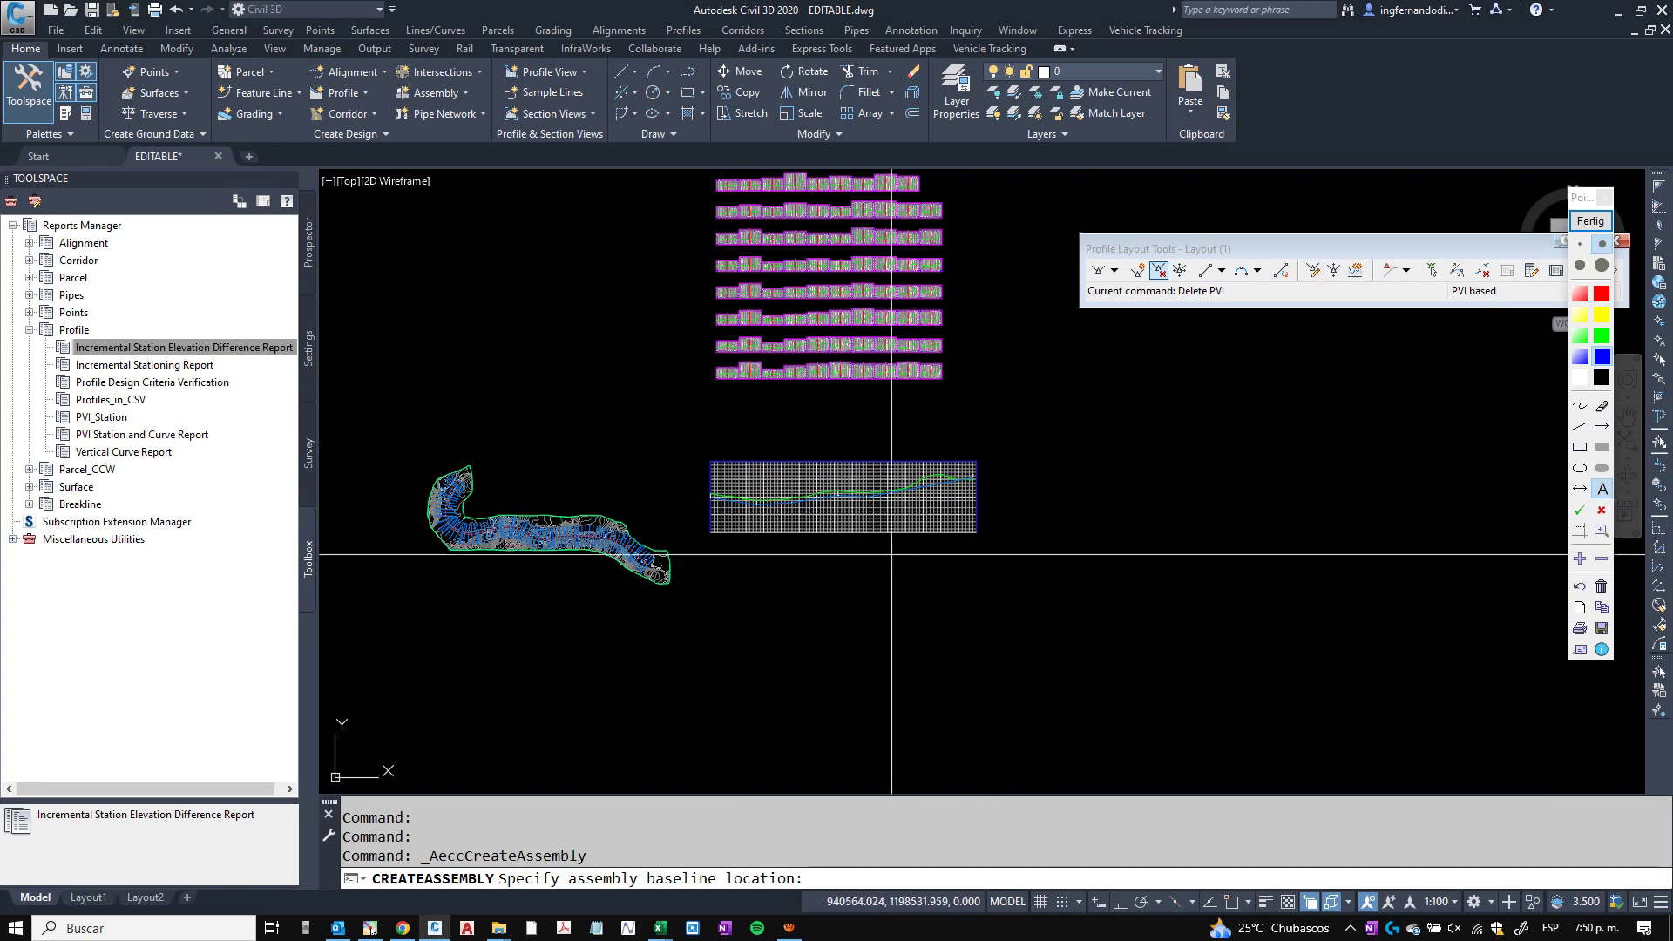
scroll(891, 554, "up", 5)
left_click(981, 482)
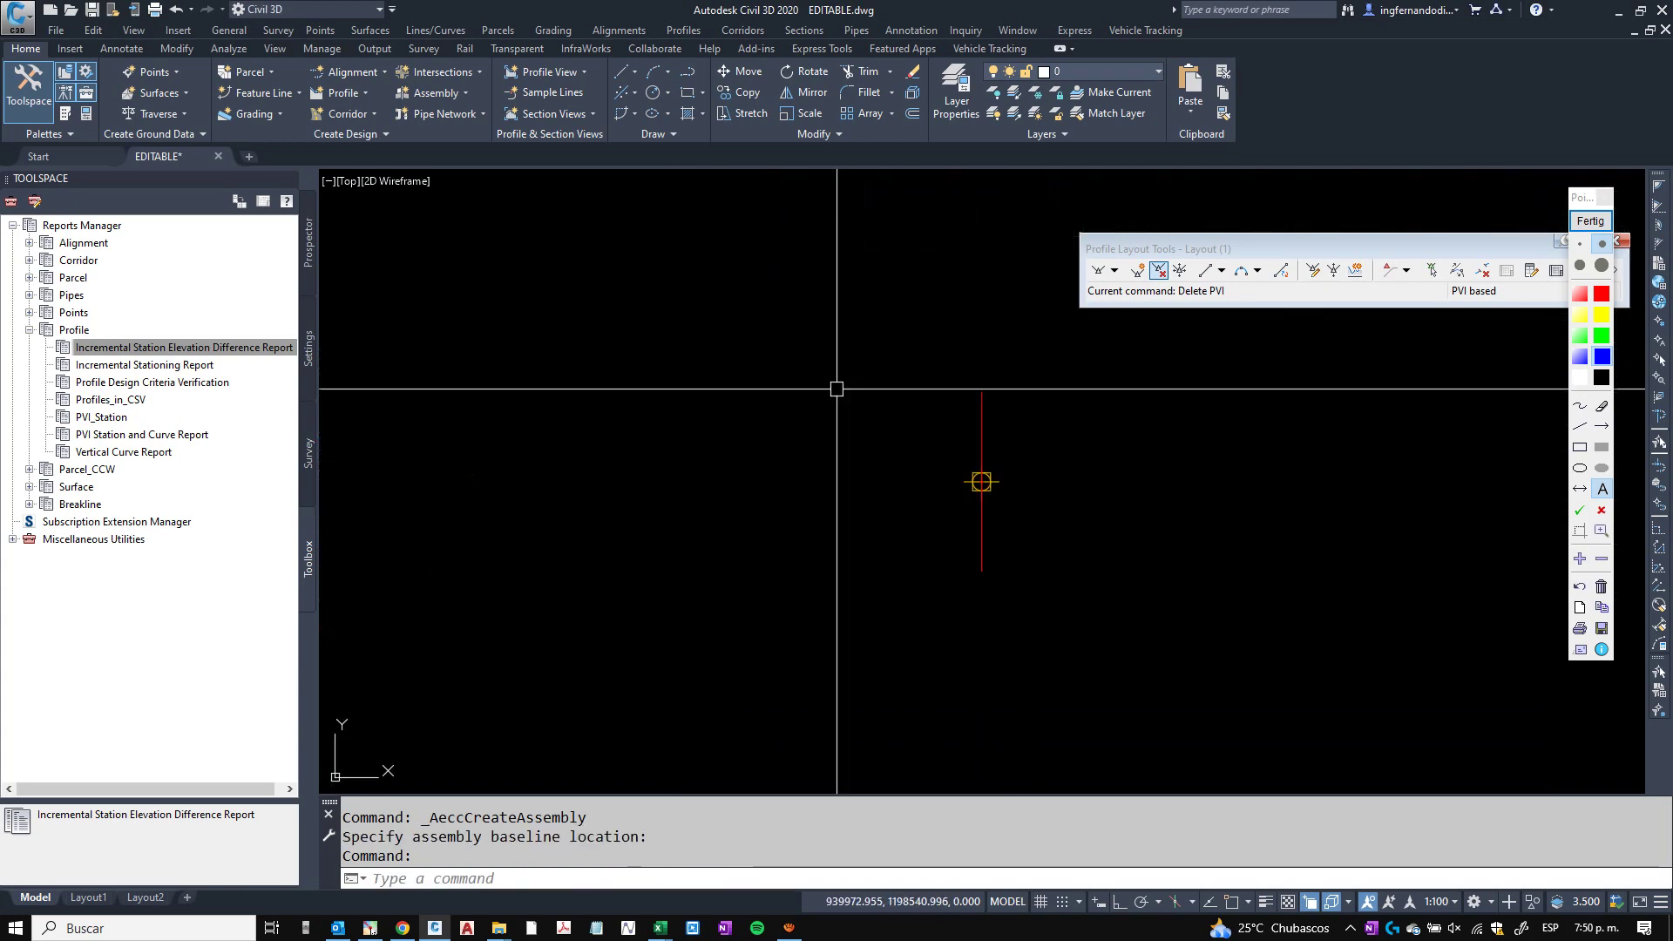
Examine the new assembly's baseline and central insertion marker up close.
scroll(1045, 528, "up", 2)
middle_click_drag(1042, 530, 885, 557)
left_click(953, 609)
left_click(724, 526)
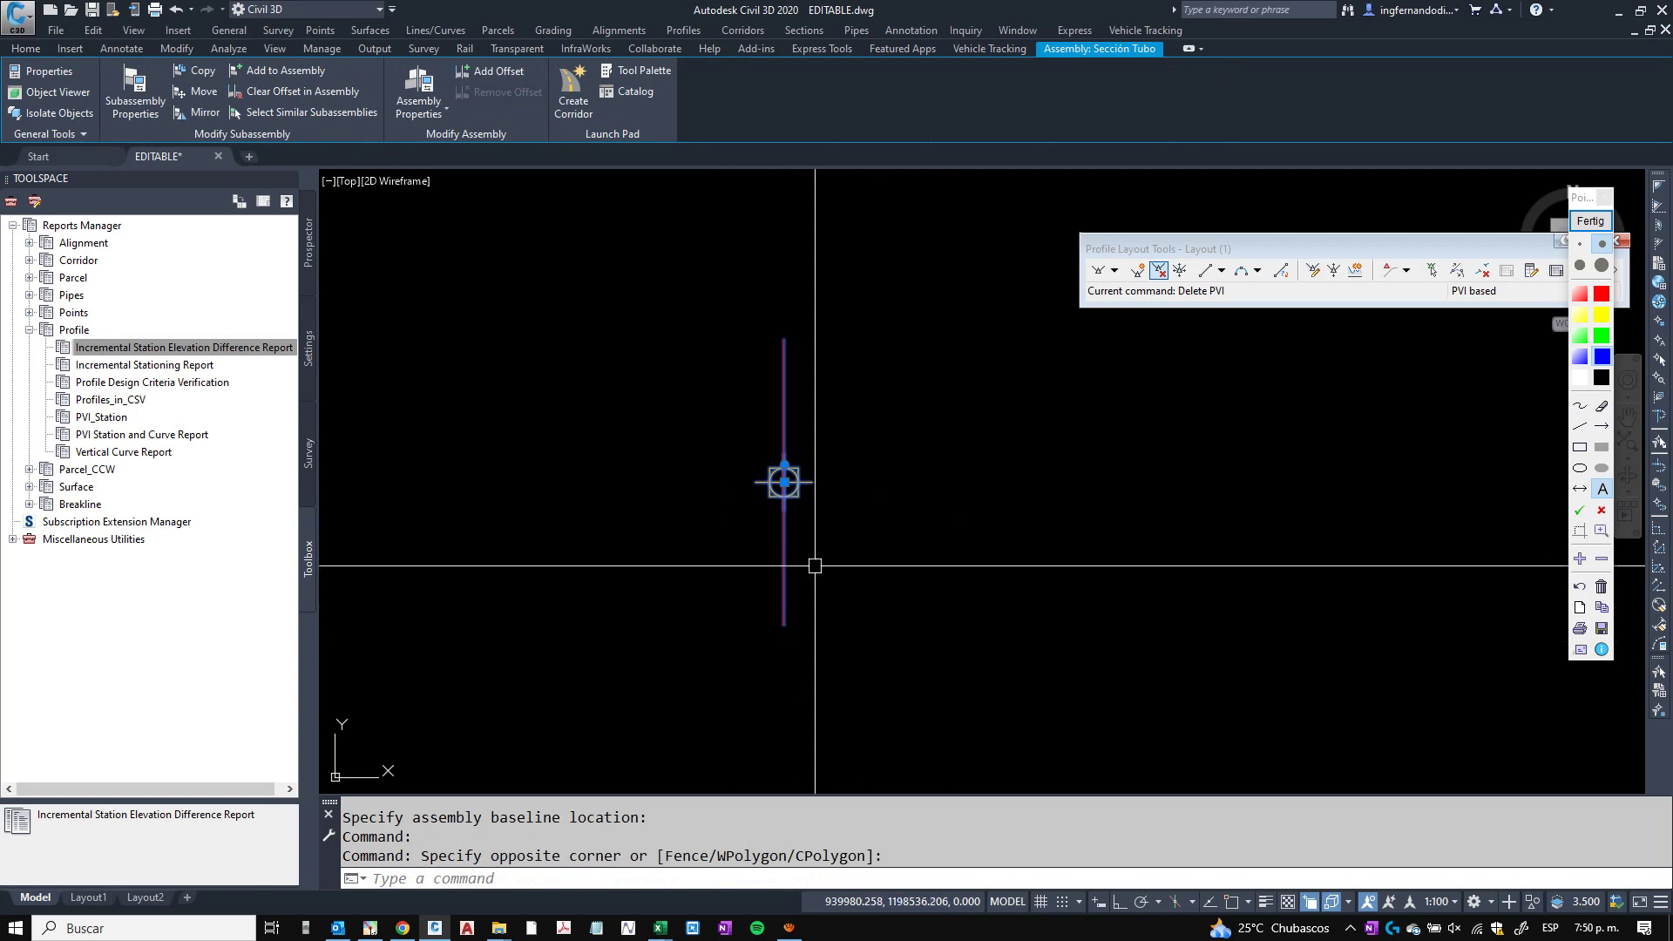
scroll(798, 534, "up", 3)
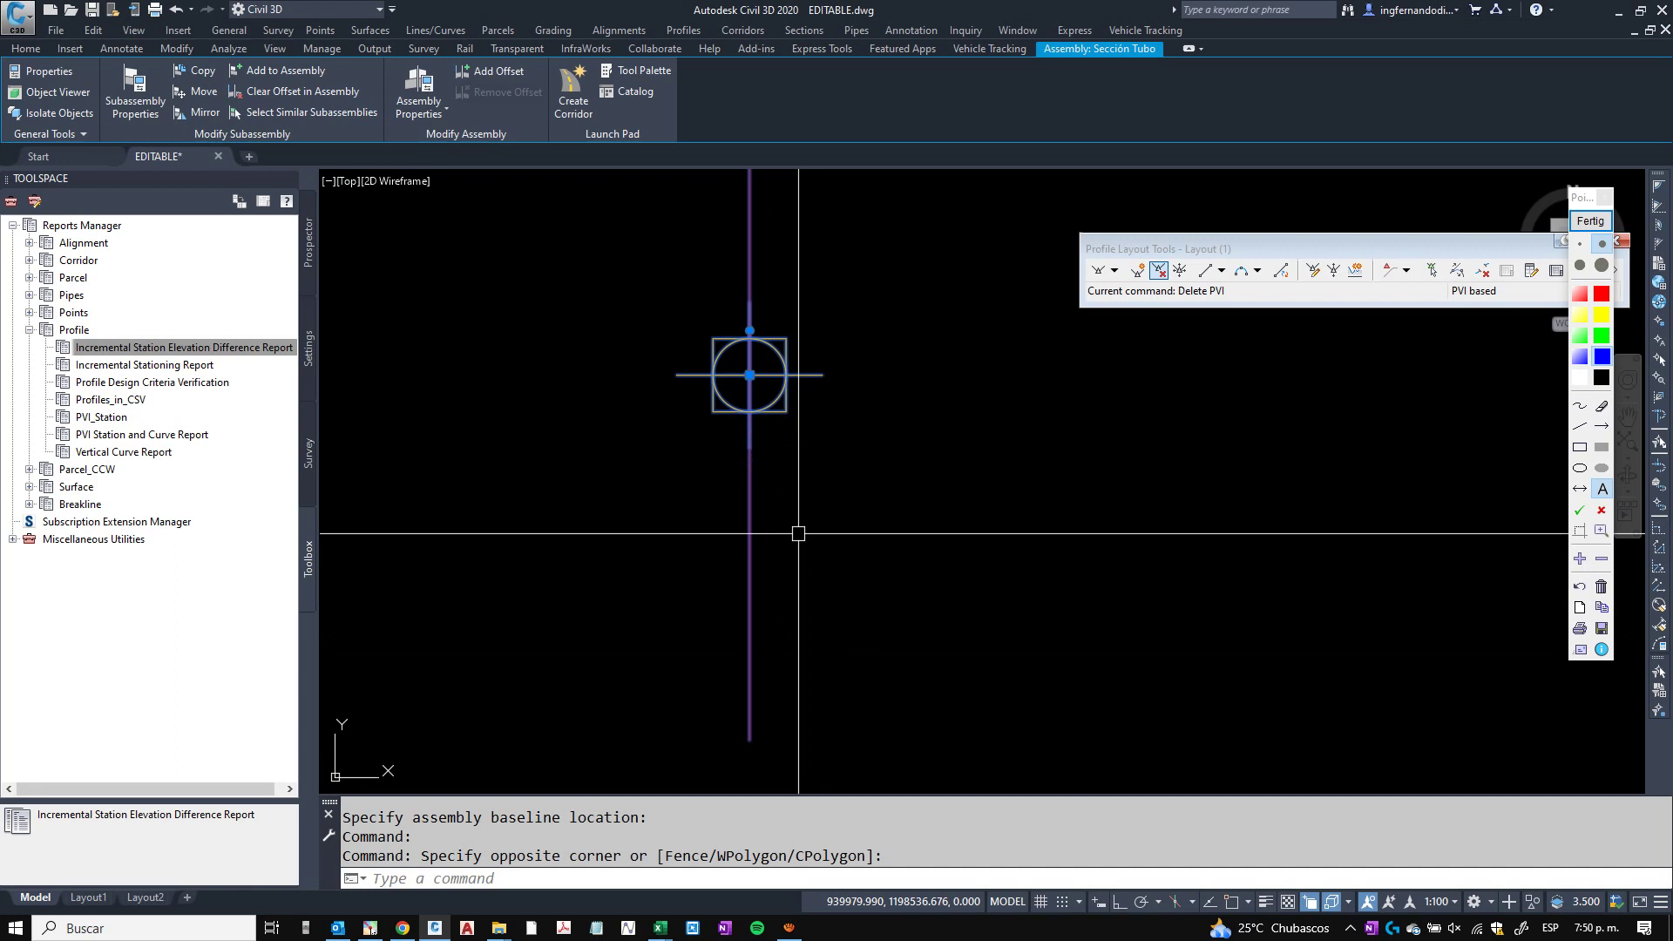
key("Escape")
scroll(802, 532, "down", 3)
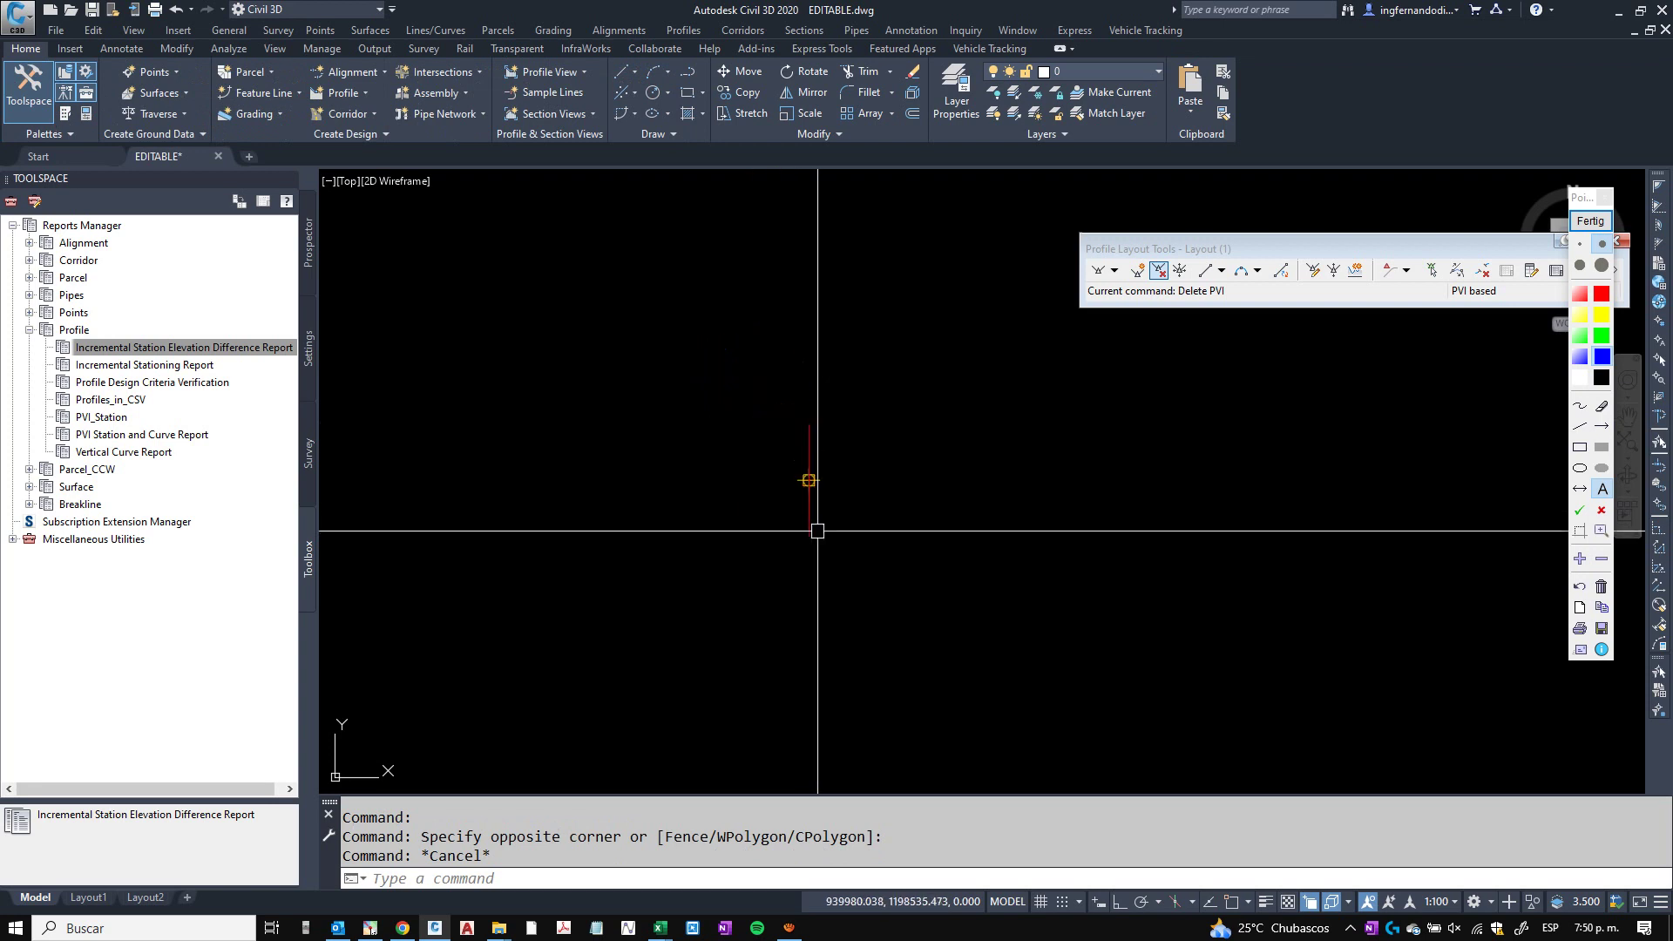
scroll(820, 531, "up", 5)
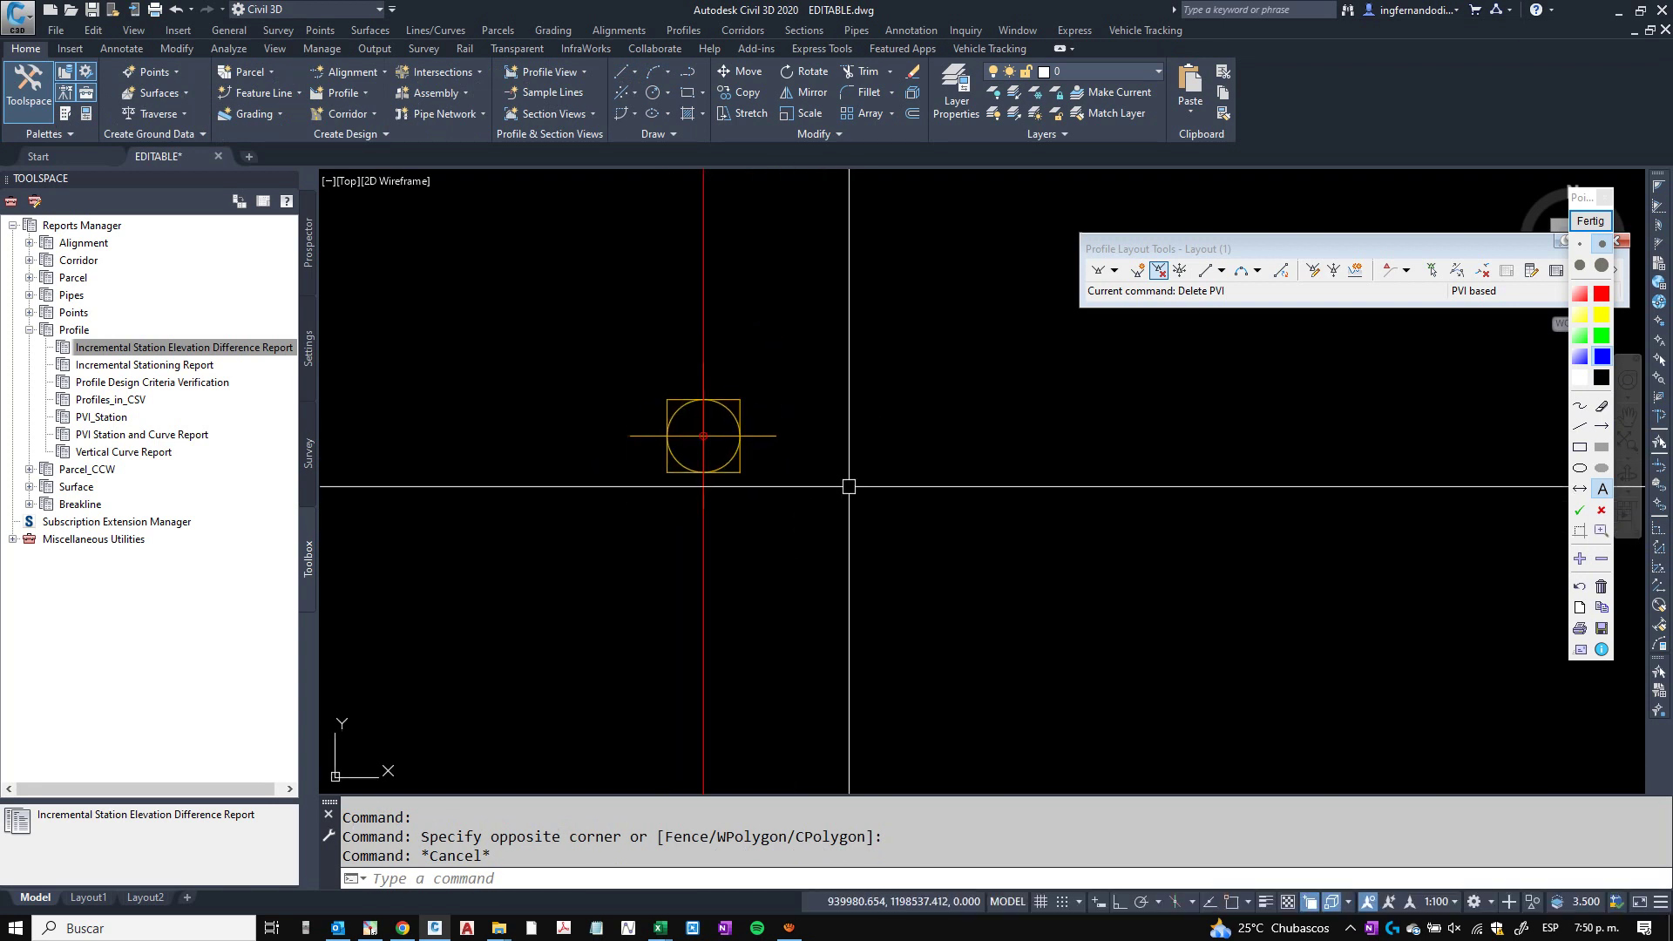
middle_click_drag(849, 486, 861, 469)
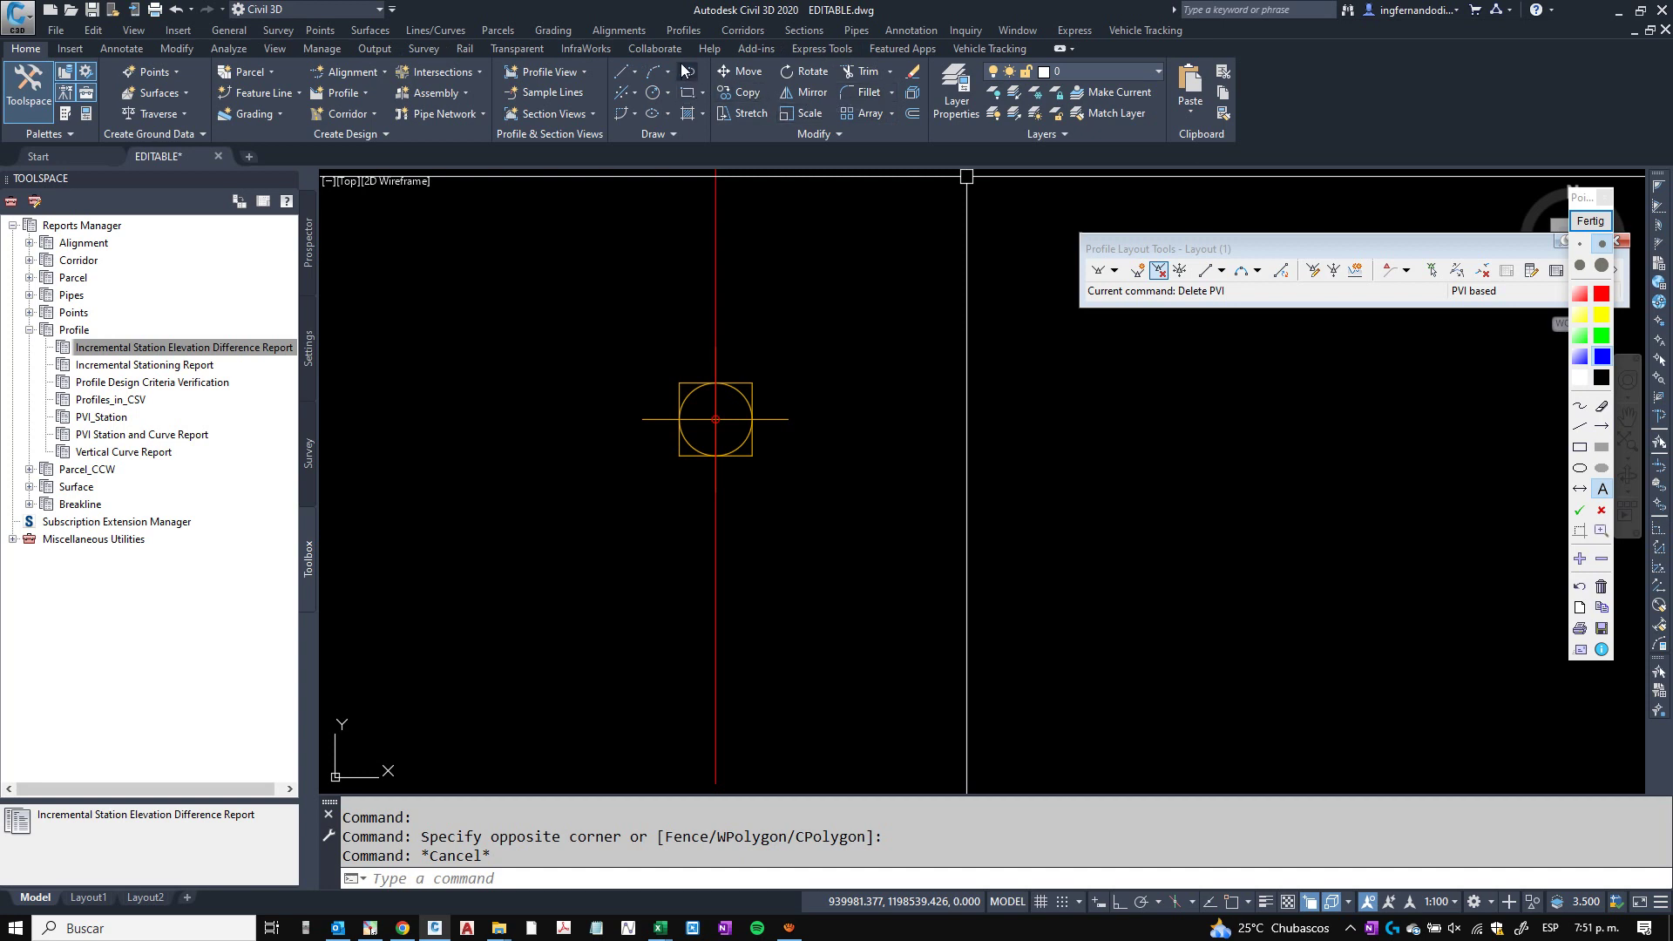
scroll(601, 218, "down", 4)
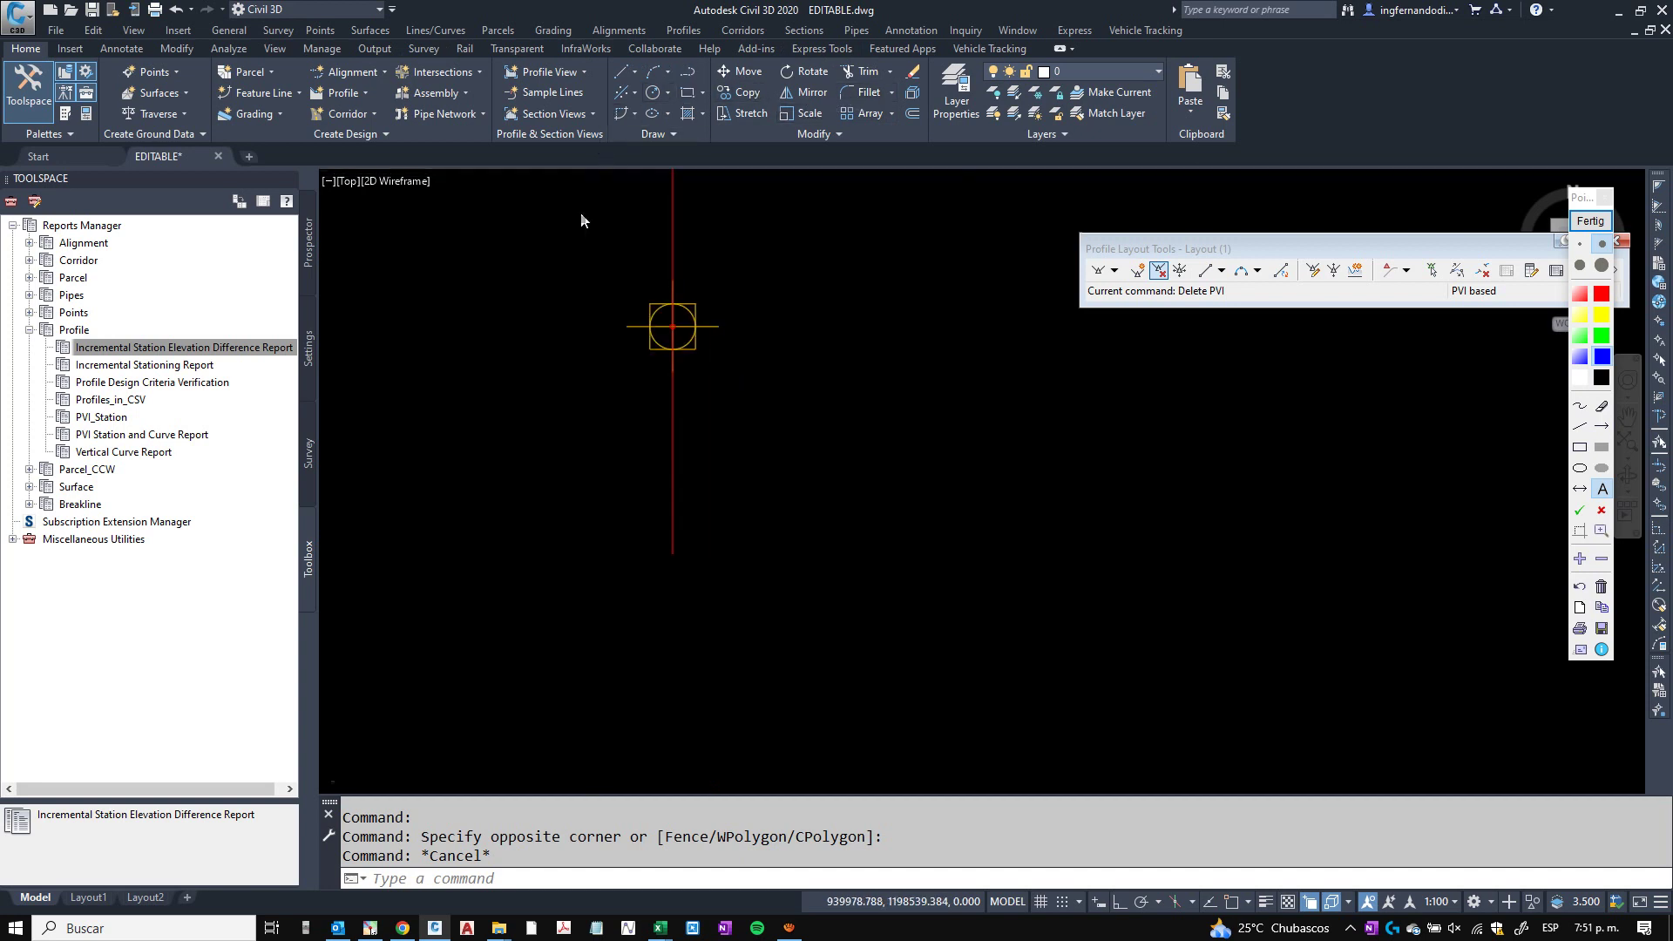
middle_click_drag(624, 362, 671, 454)
scroll(692, 443, "up", 3)
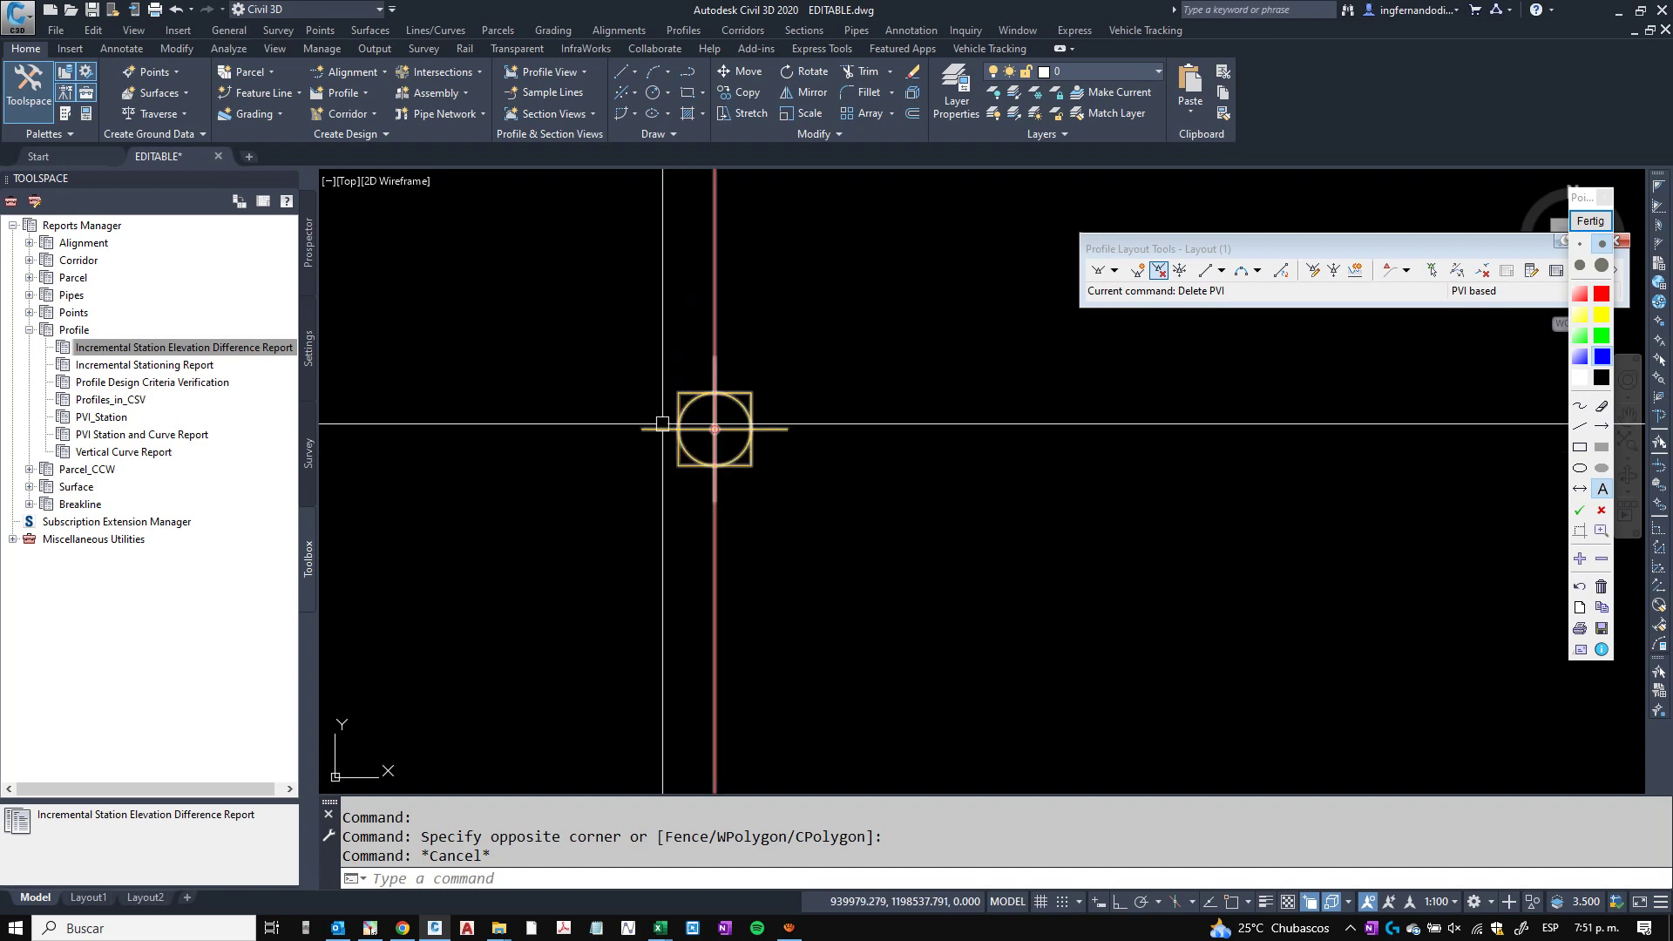
scroll(695, 433, "down", 1)
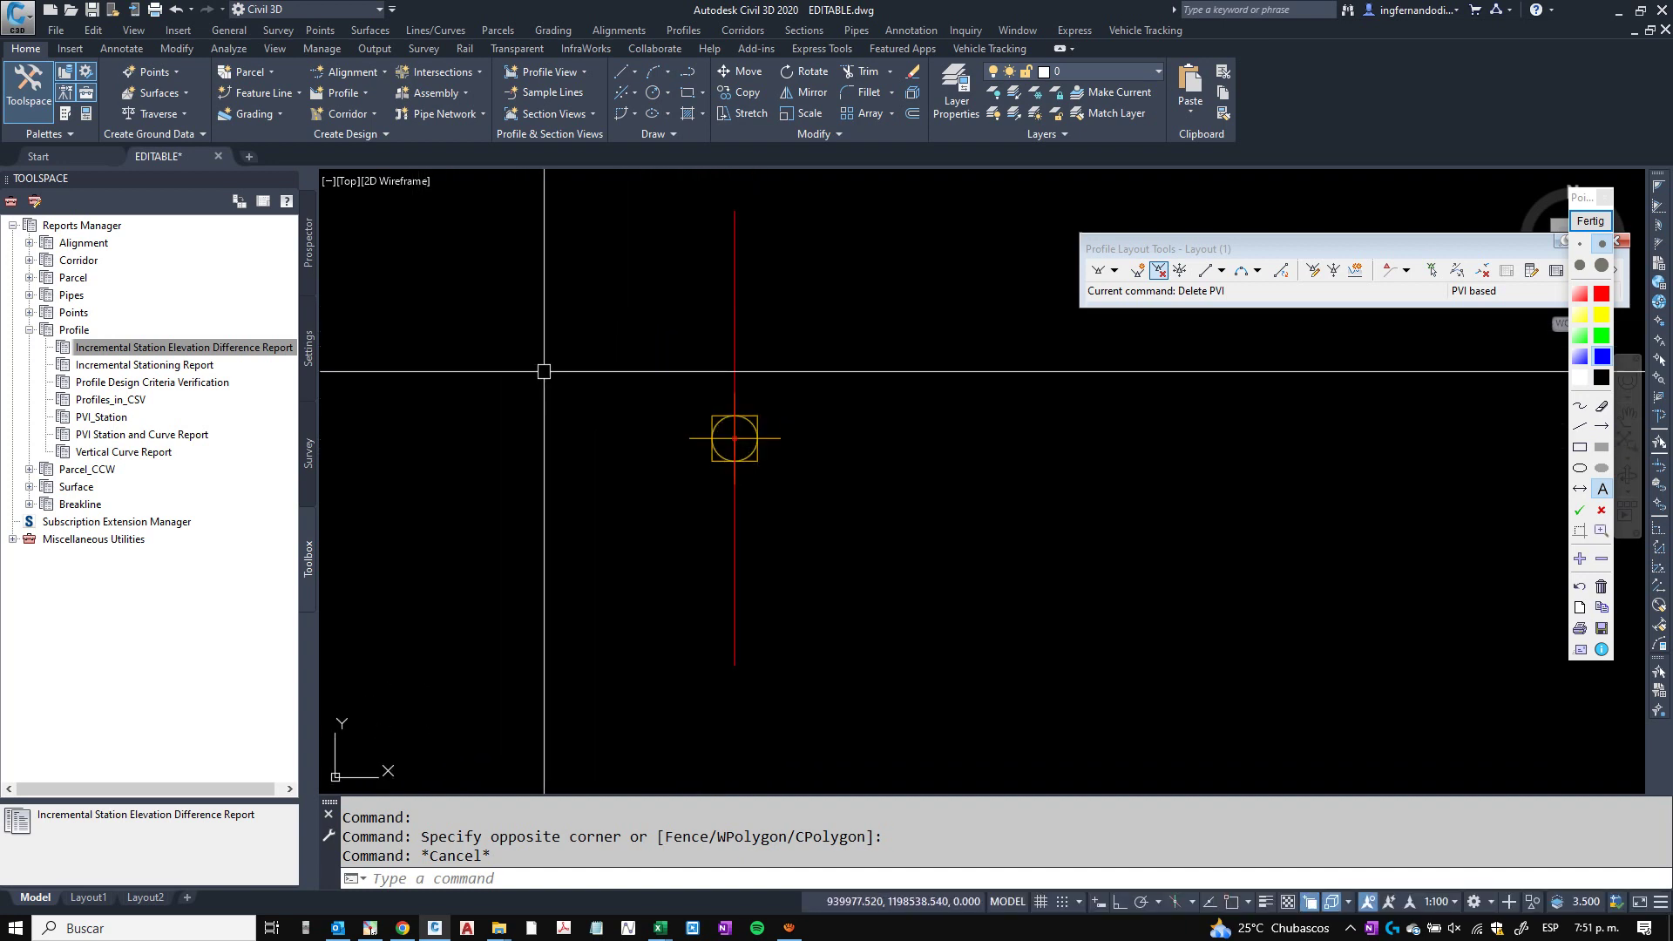
middle_click_drag(595, 509, 721, 483)
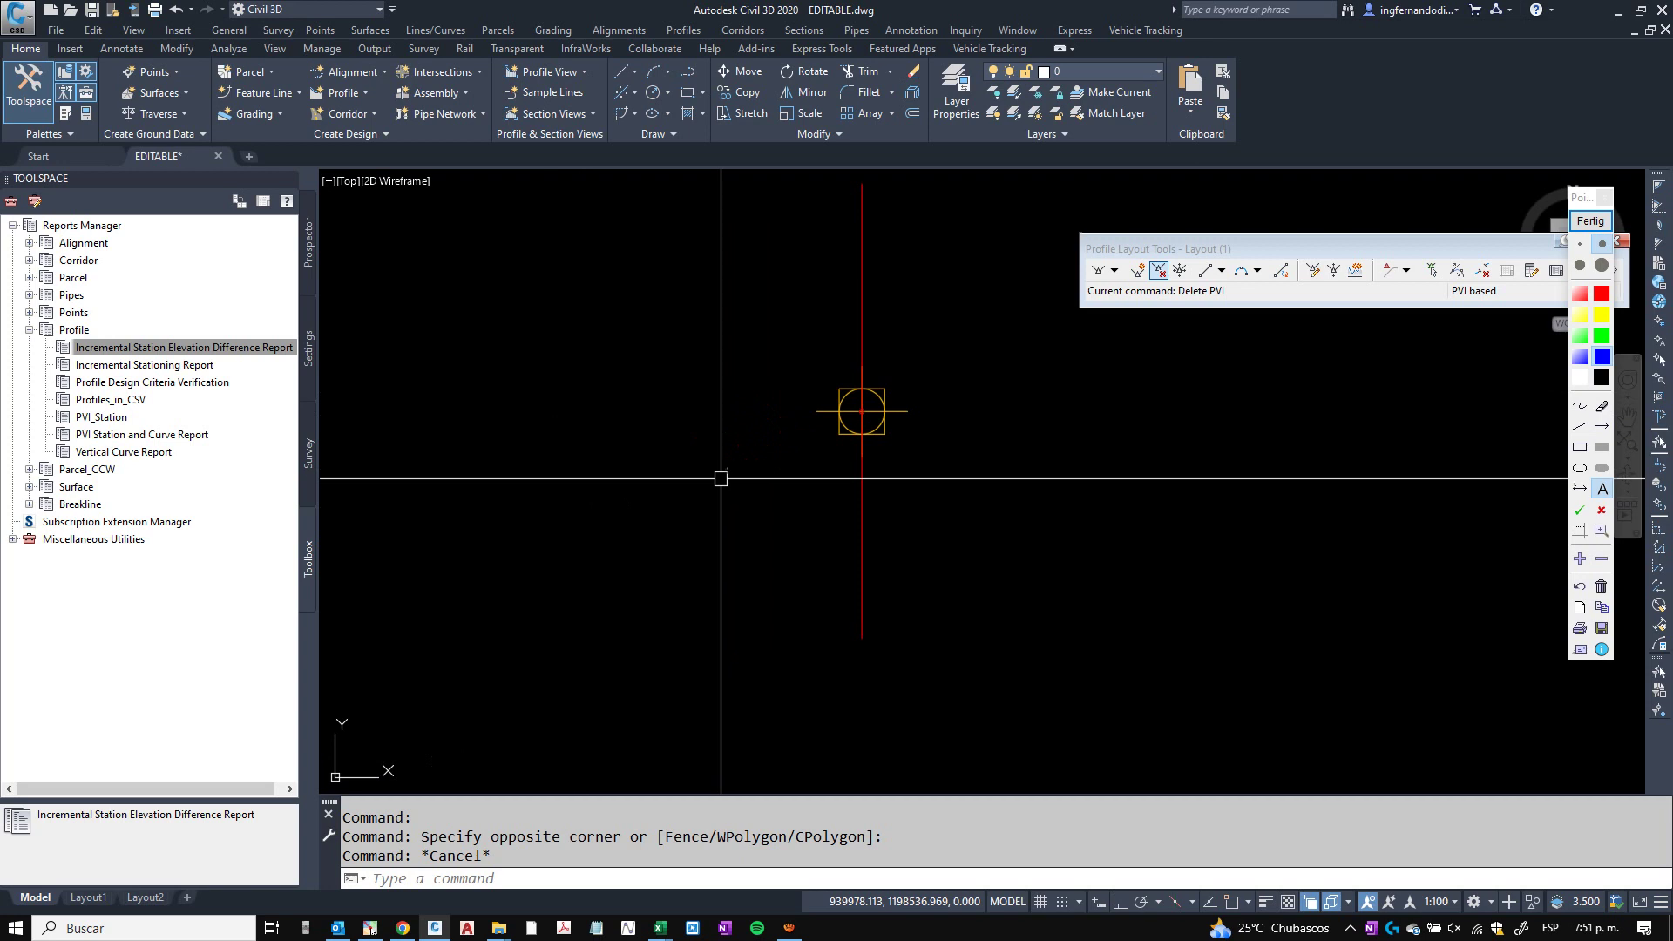
Open the Civil Metric Subassemblies tool palettes and place them beside the assembly marker.
key("ctrl+3")
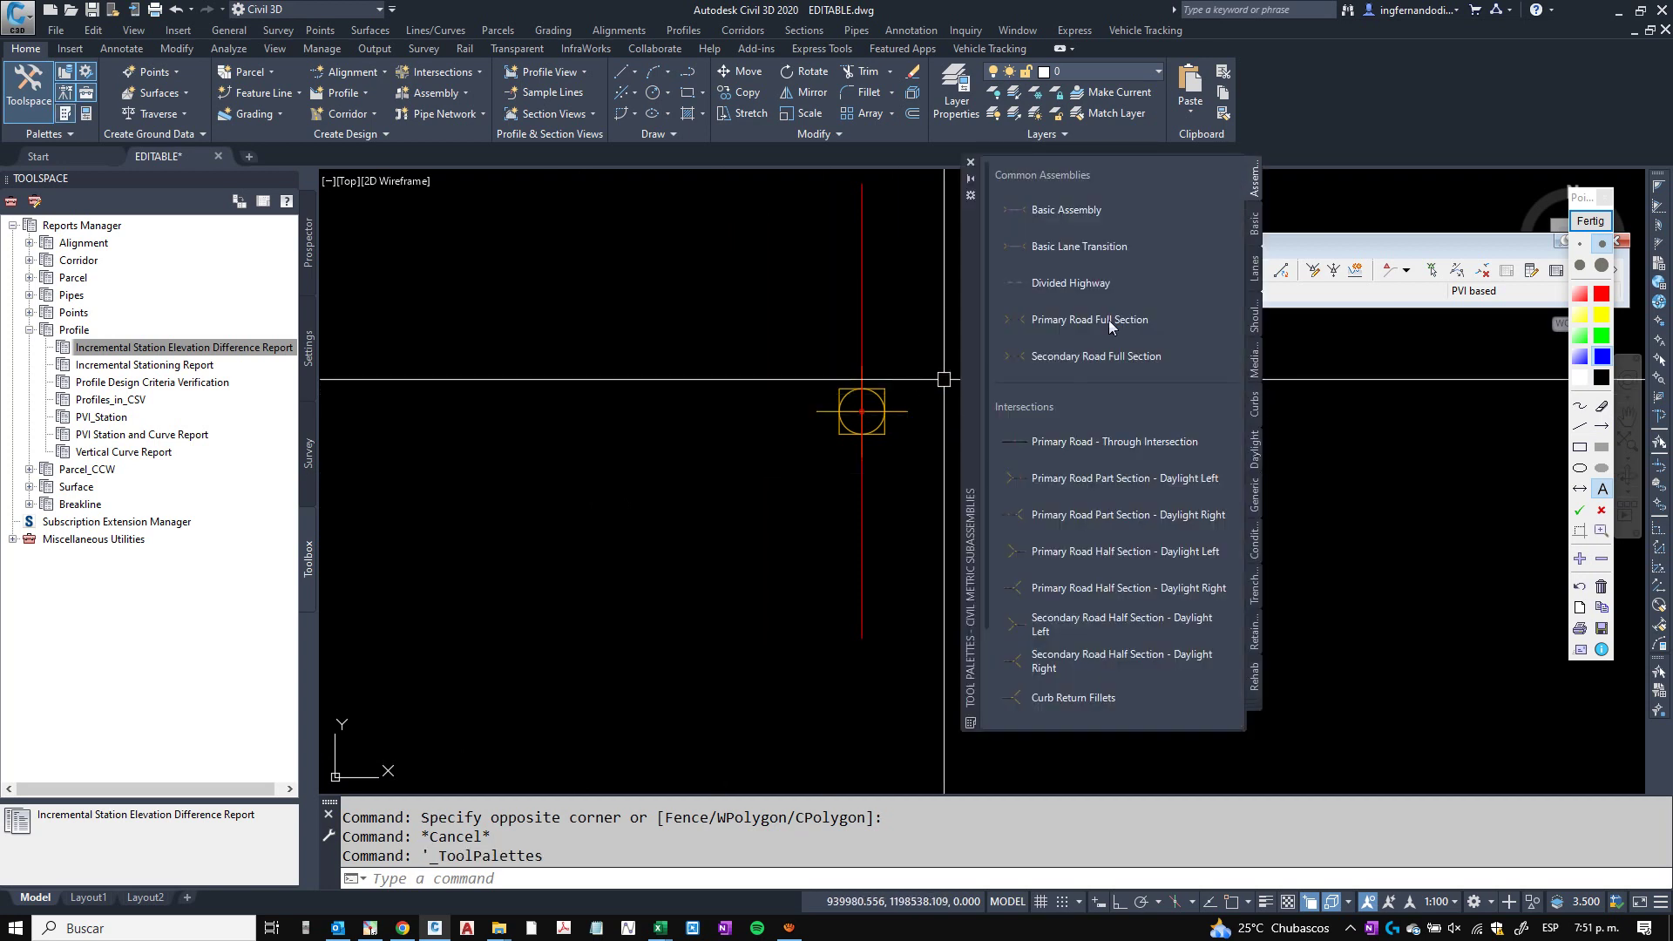
scroll(1102, 314, "down", 3)
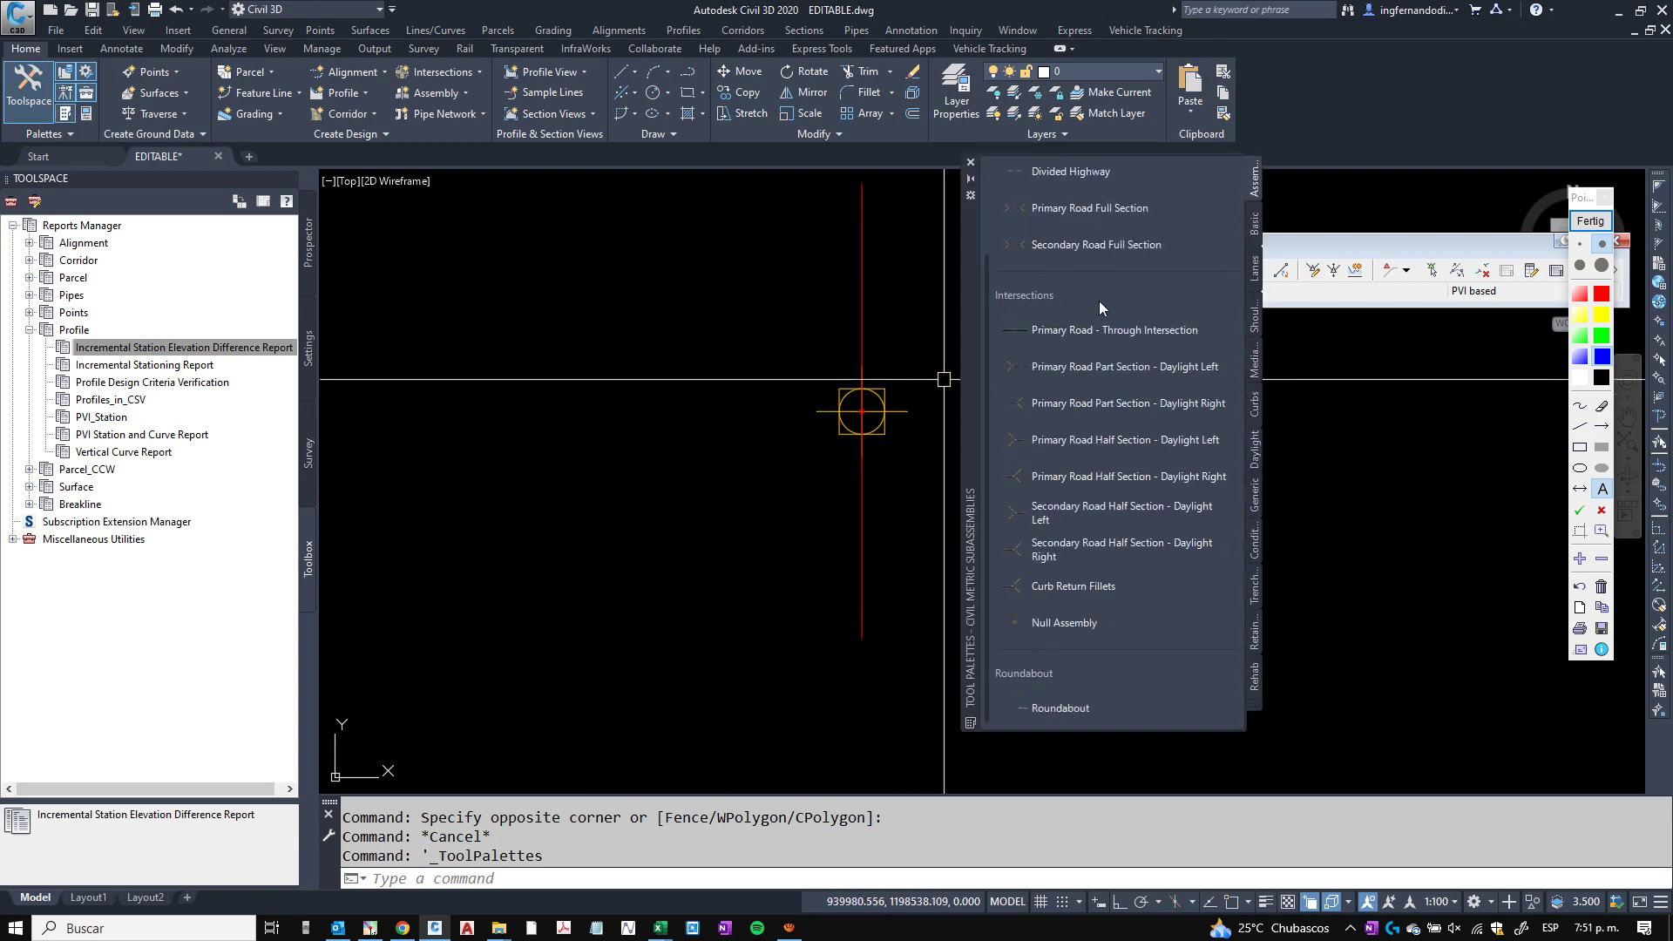
mouse_move(971, 356)
left_mouse_down()
mouse_move(719, 384)
mouse_move(312, 353)
mouse_move(573, 415)
left_mouse_up()
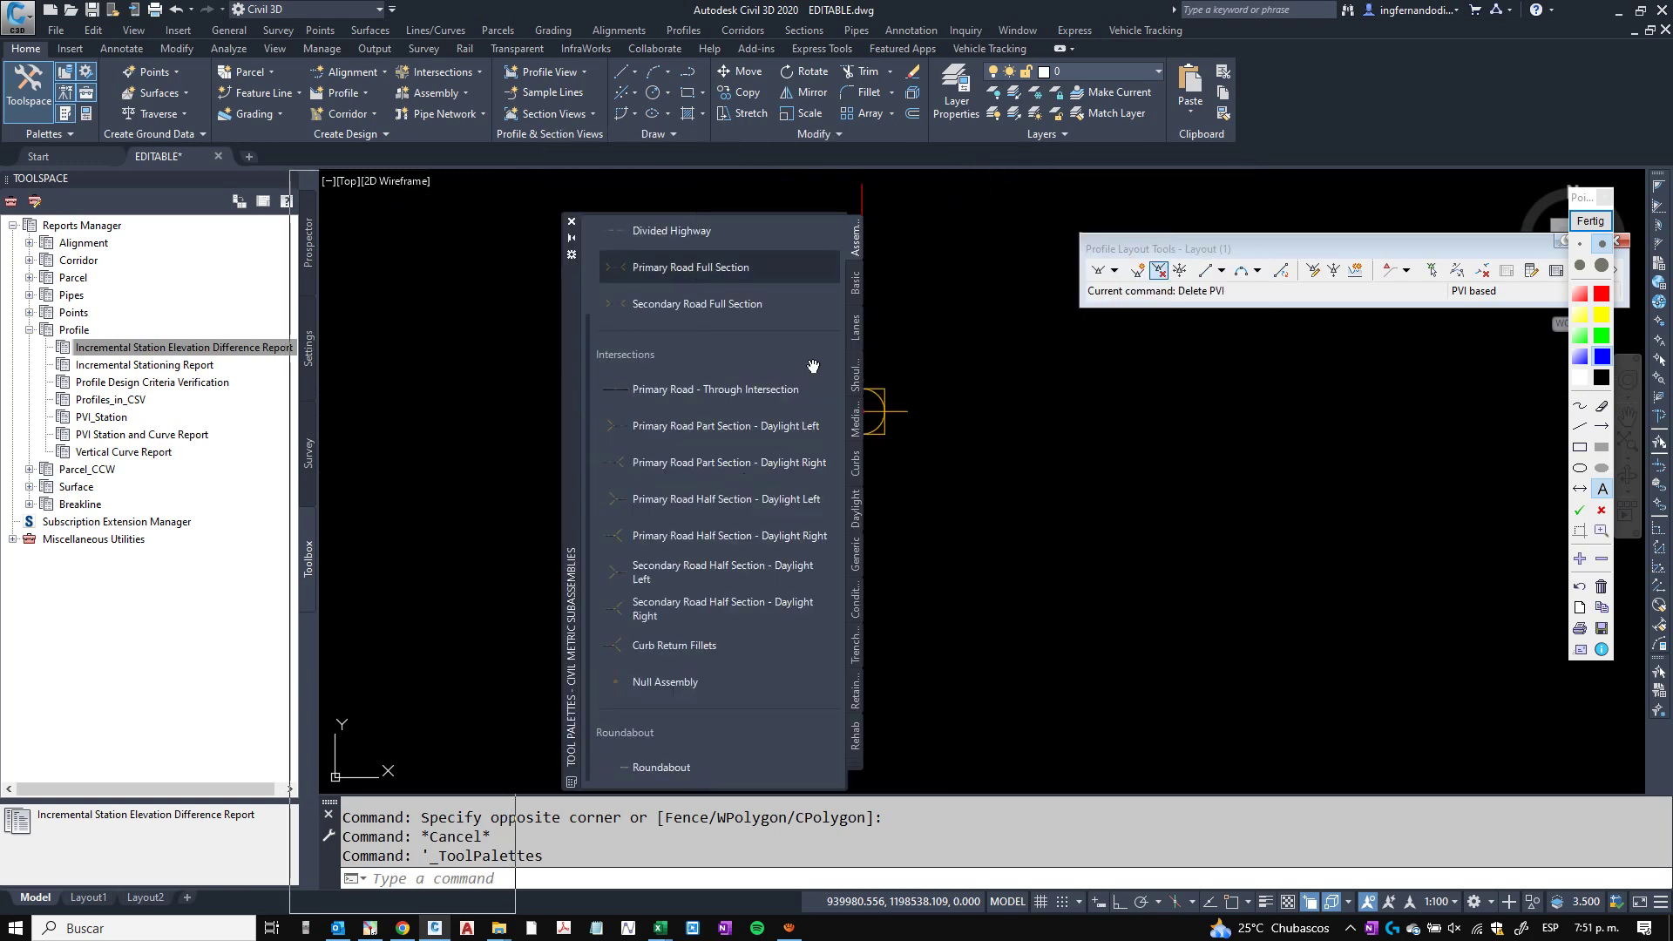
Look through the Basic, Lanes, Shoulders, Medians, Curbs, Daylight and Generic subassembly categories for a pipe section.
left_click(855, 283)
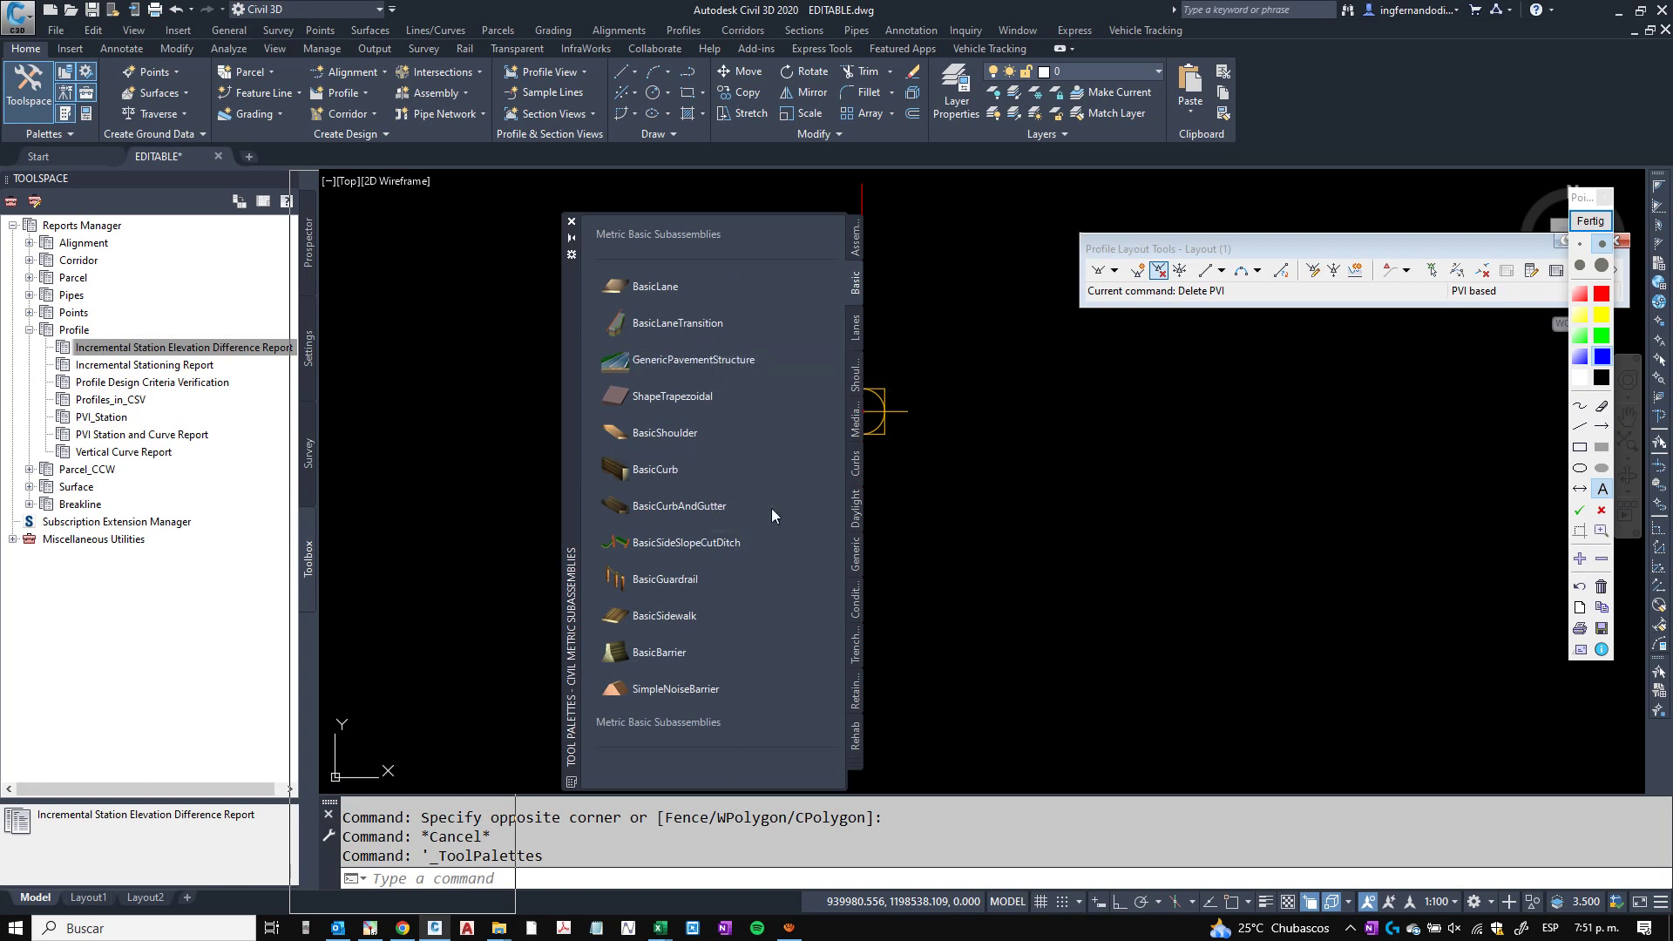
left_click(854, 328)
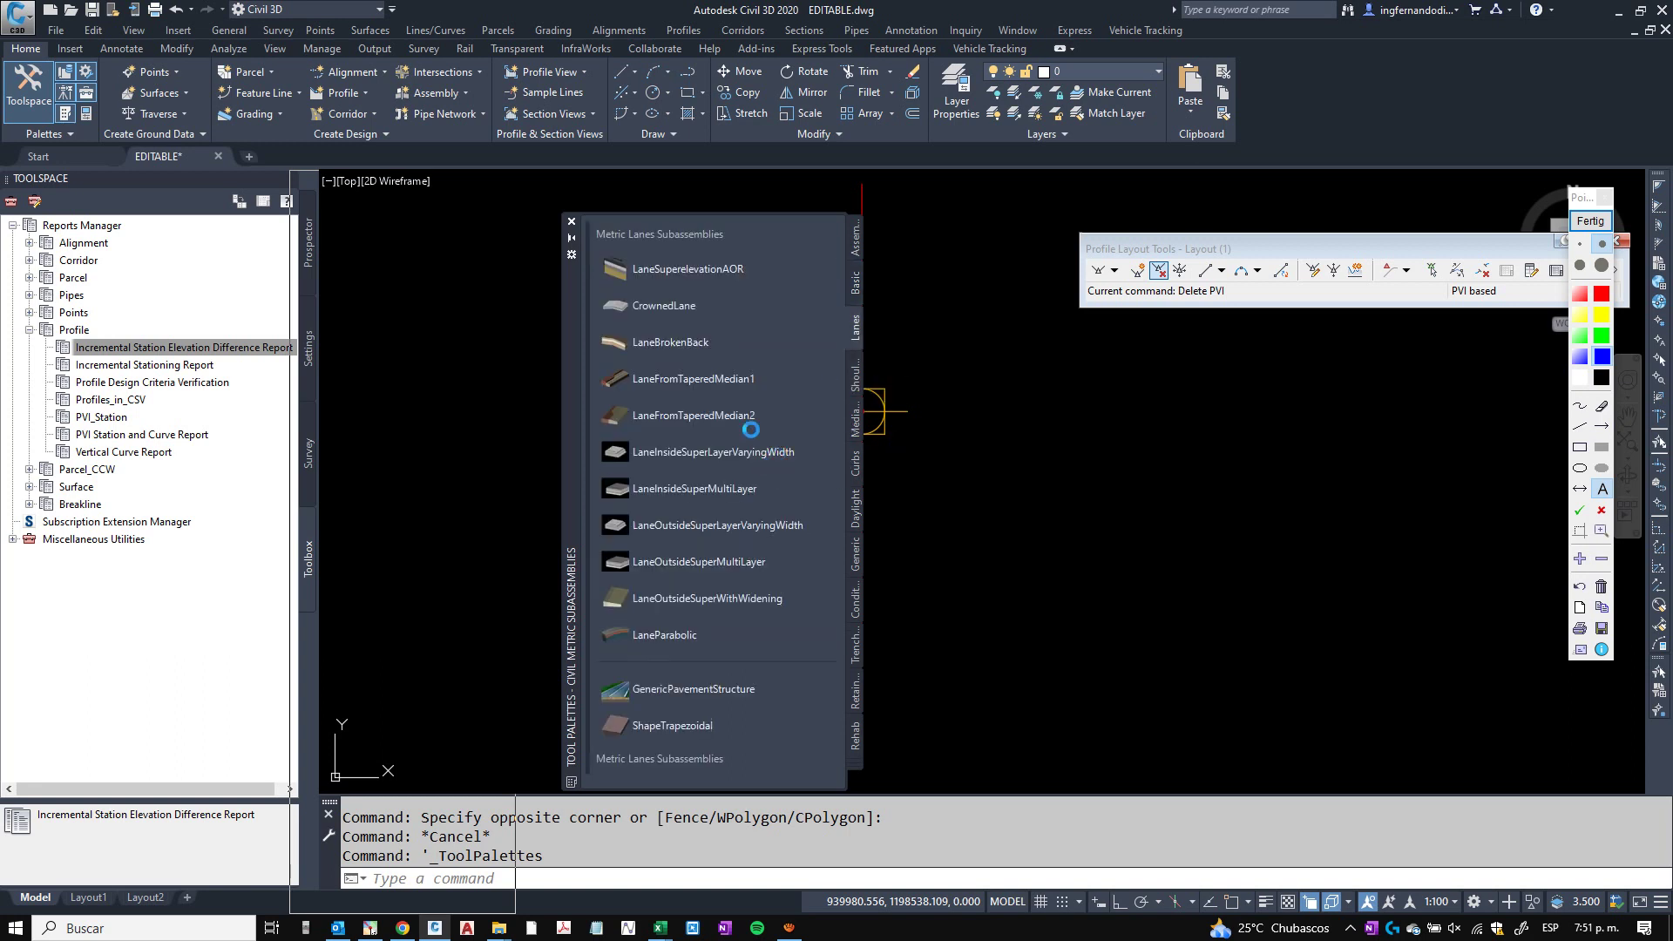
left_click(855, 375)
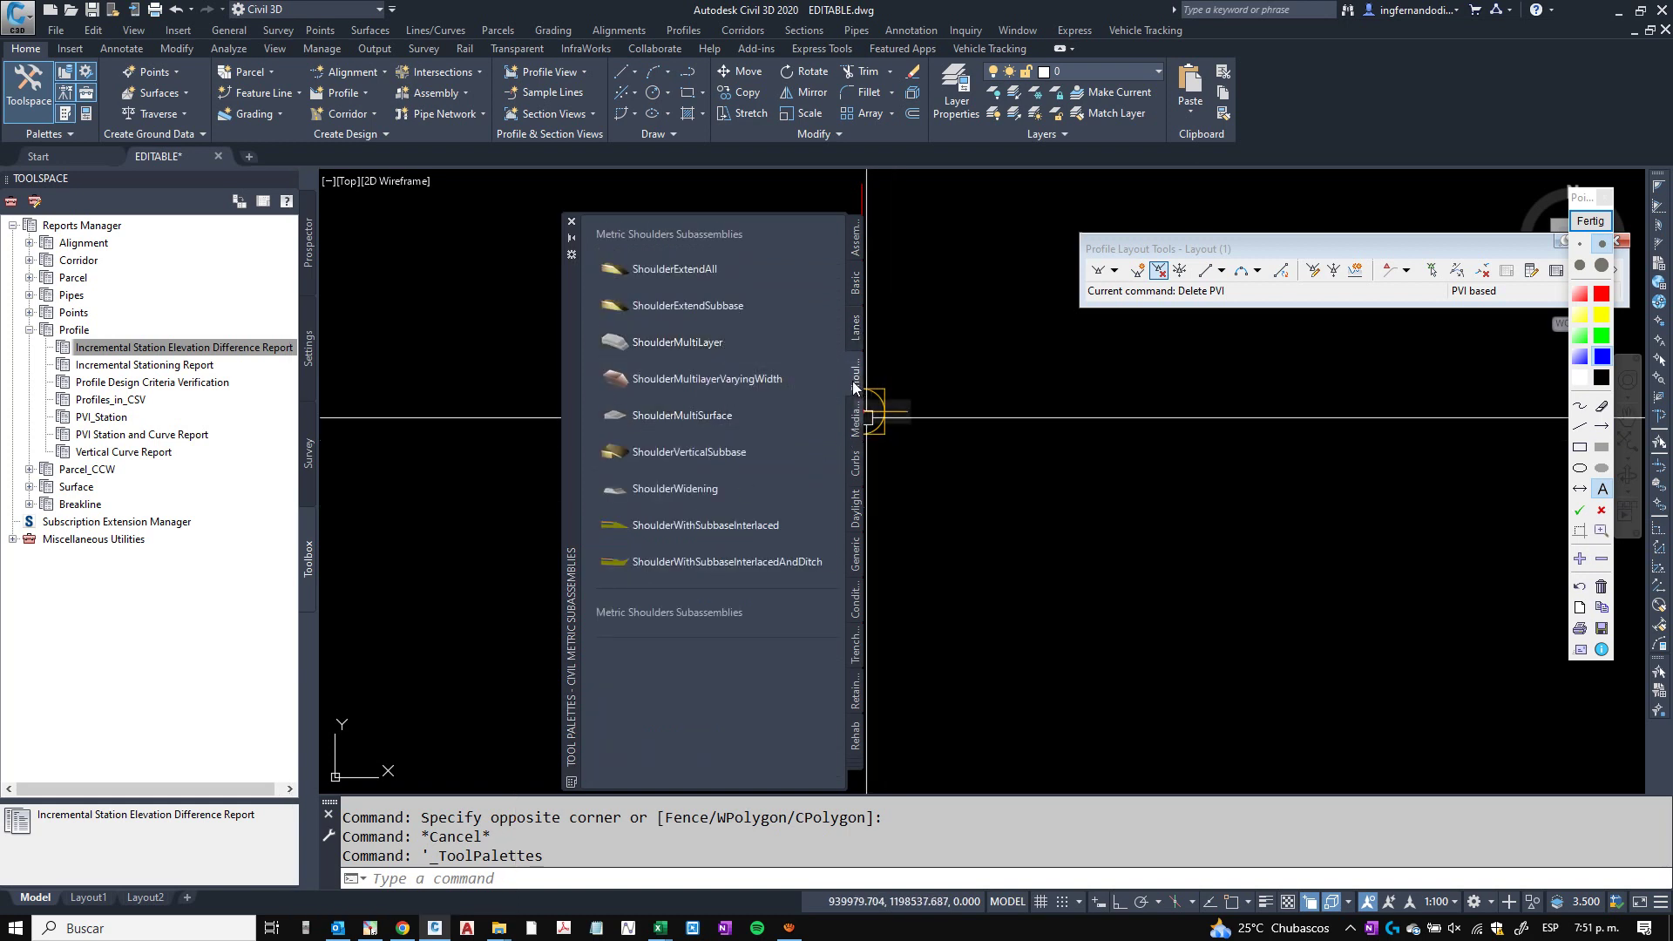
left_click(856, 424)
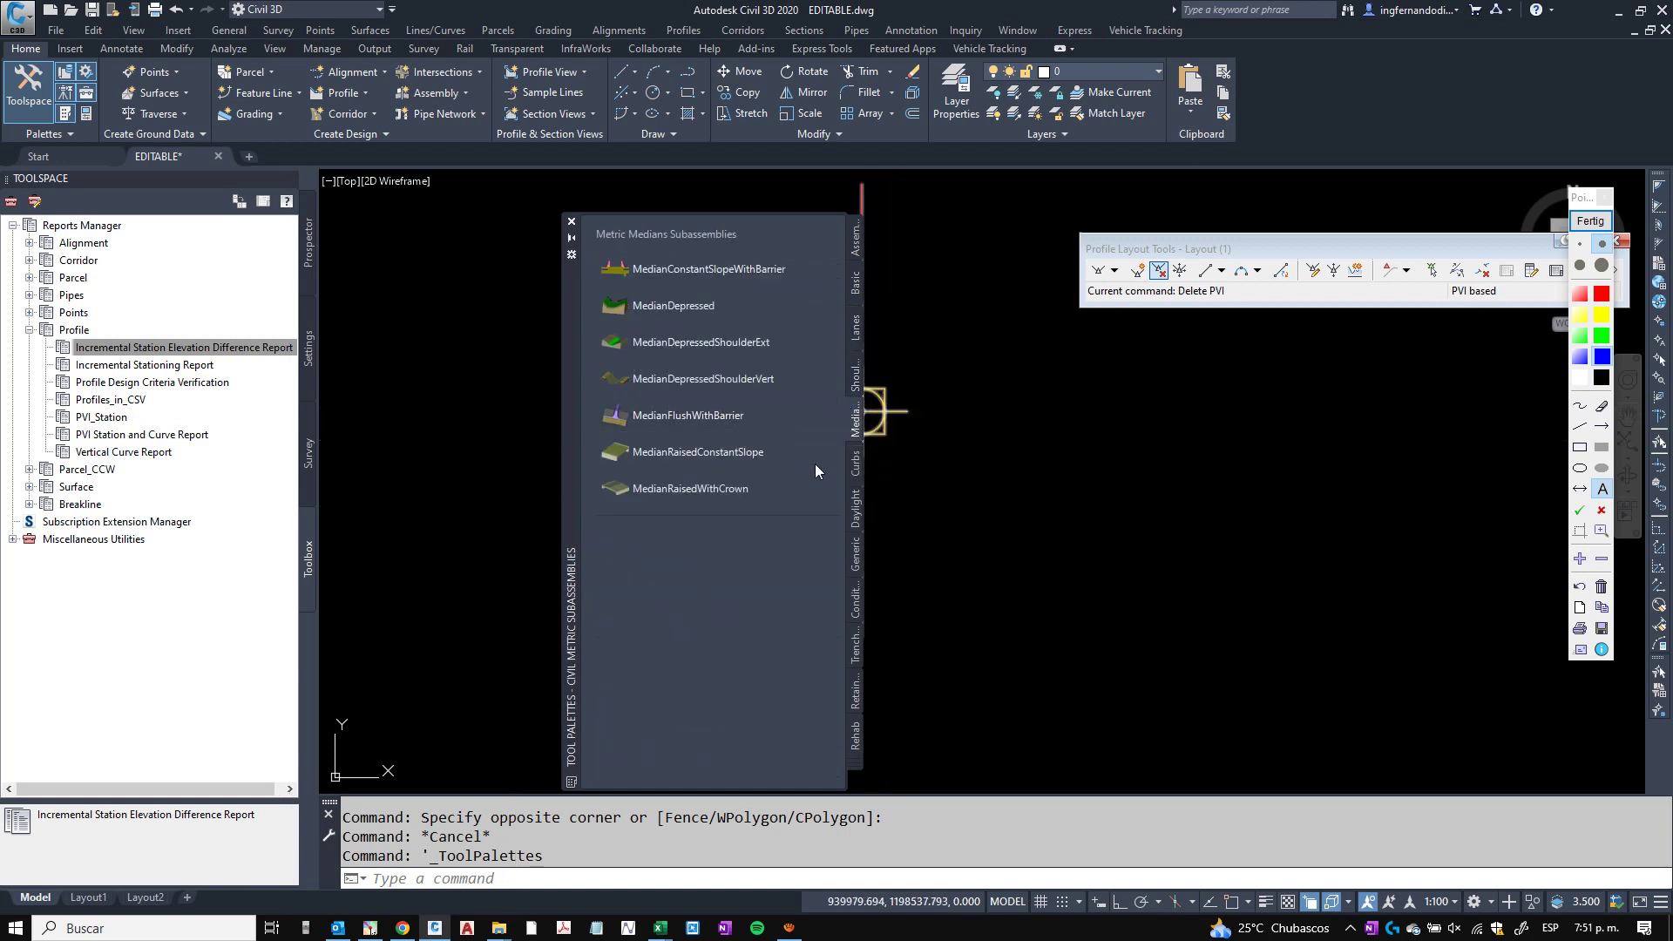
left_click(856, 462)
left_click(855, 519)
left_click(857, 565)
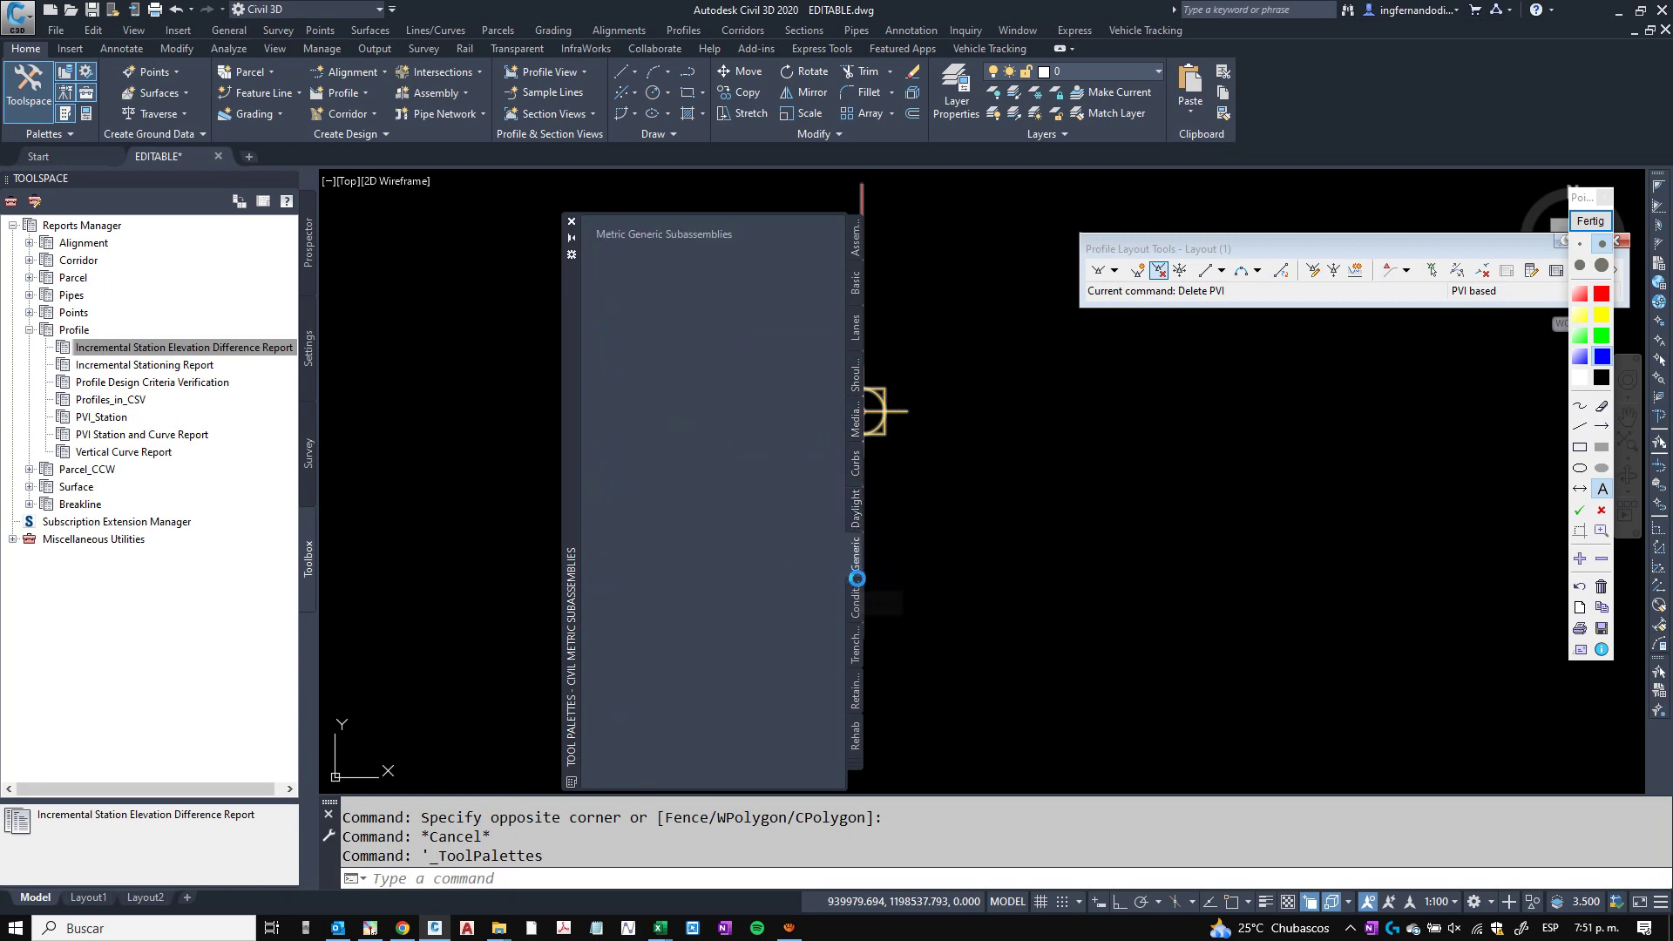
scroll(778, 566, "down", 3)
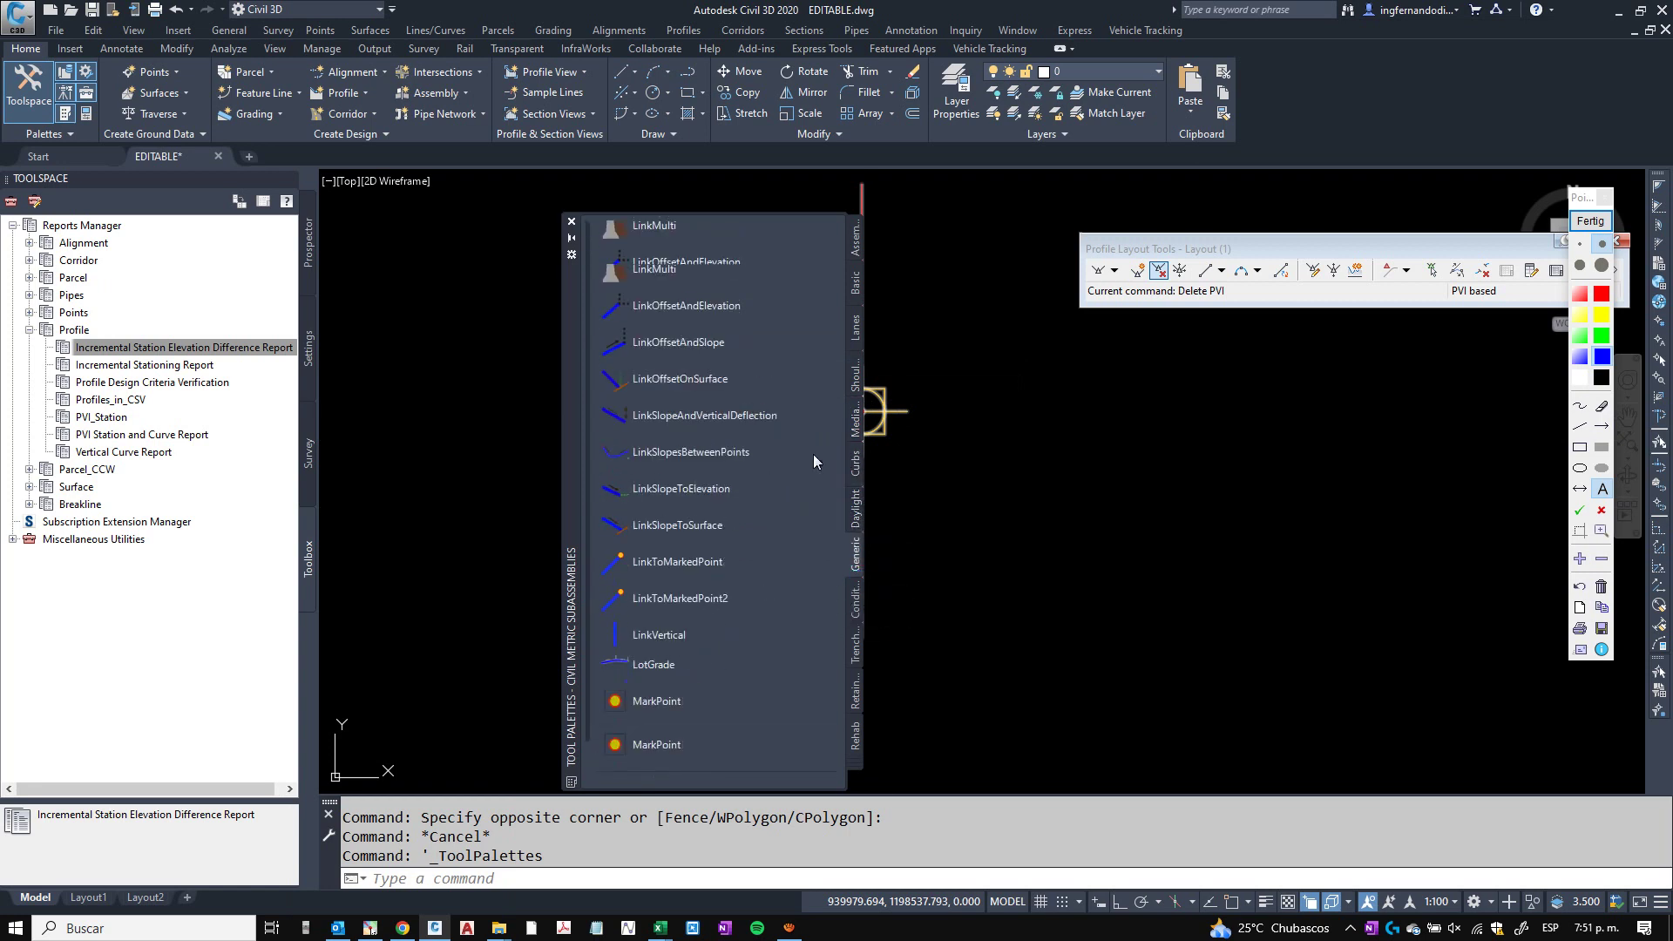
Review the Conditional, Trench Pipes, Retaining Walls and Rehab subassemblies and the full category list, and close the tool palettes.
left_click(855, 599)
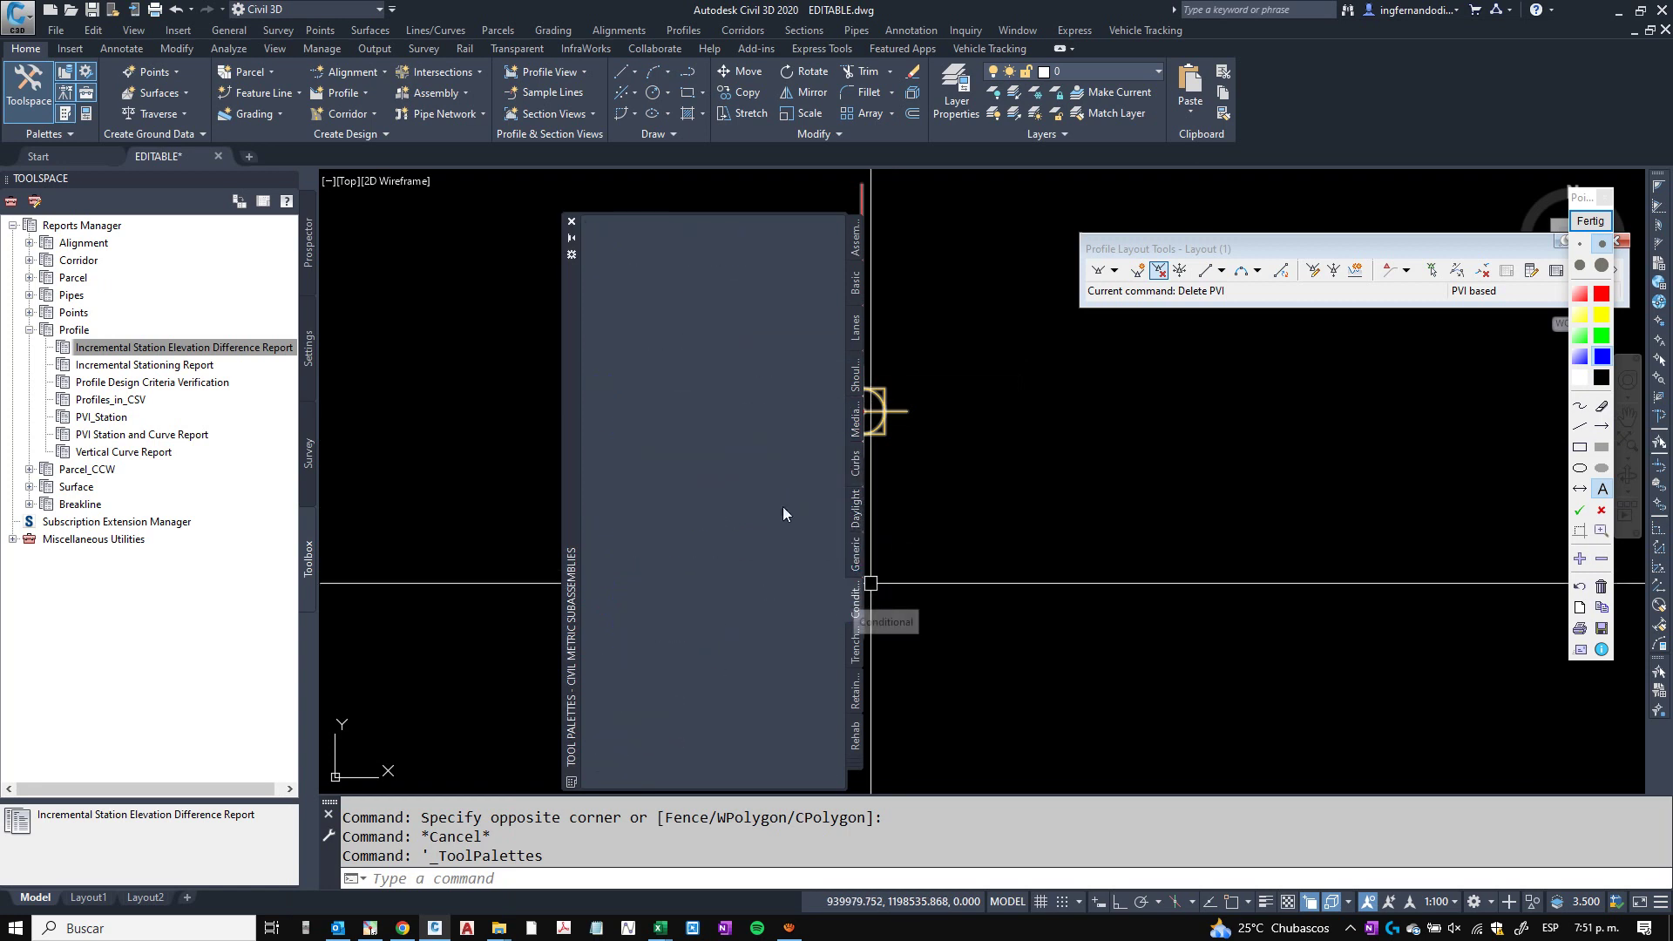
left_click(850, 652)
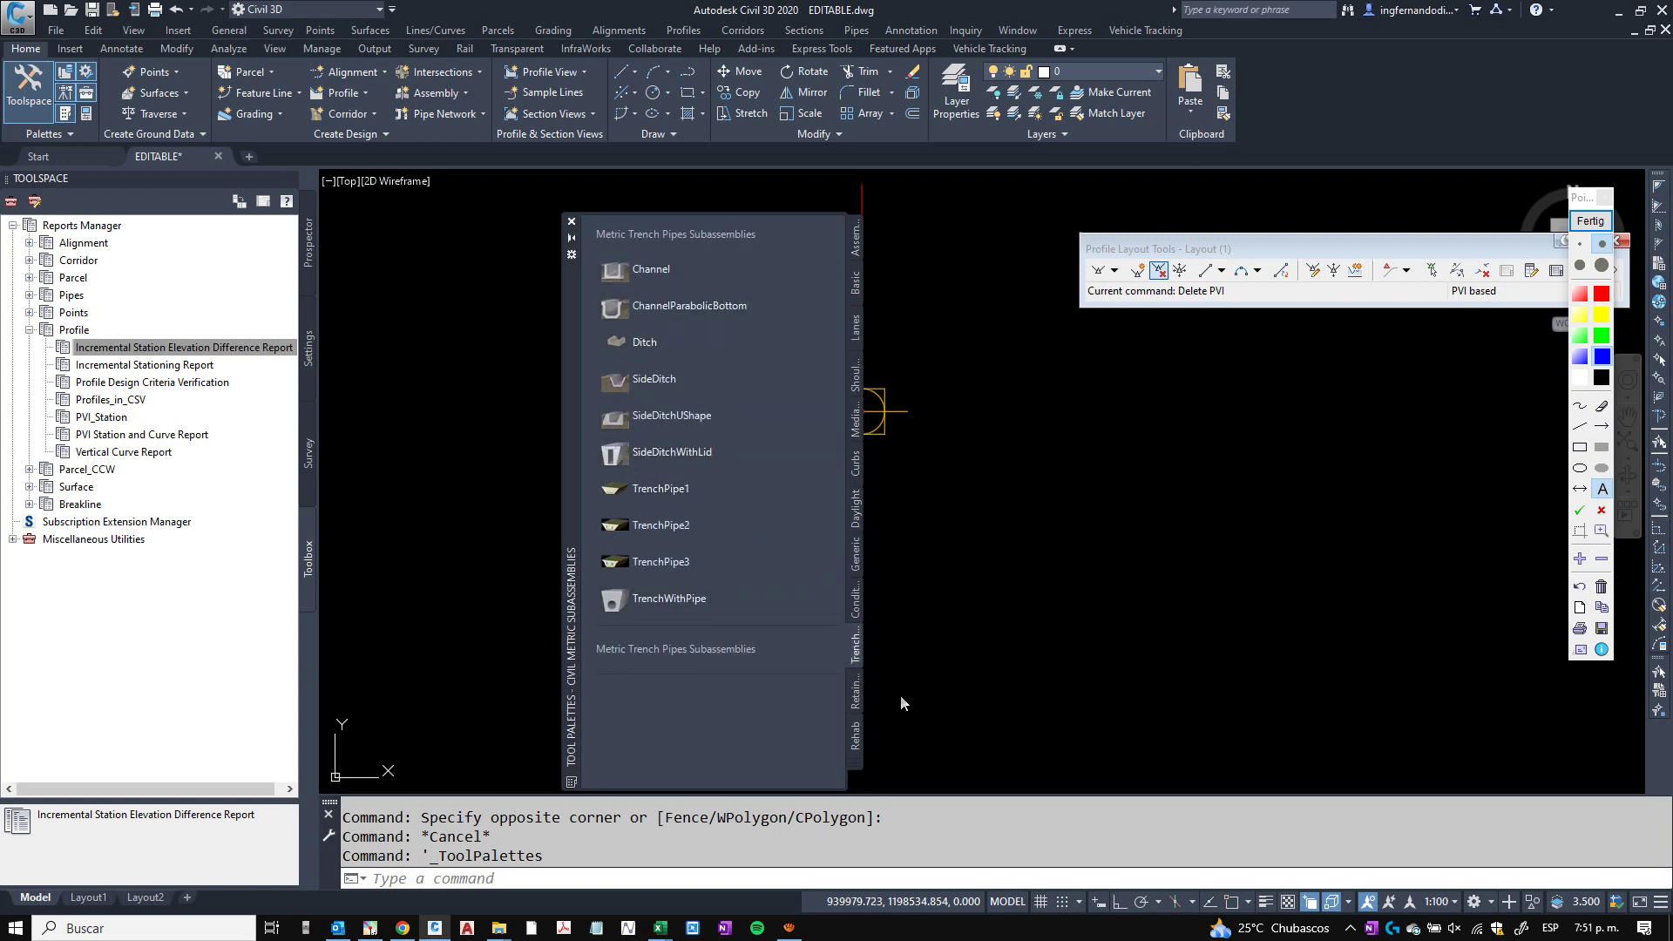
left_click(856, 693)
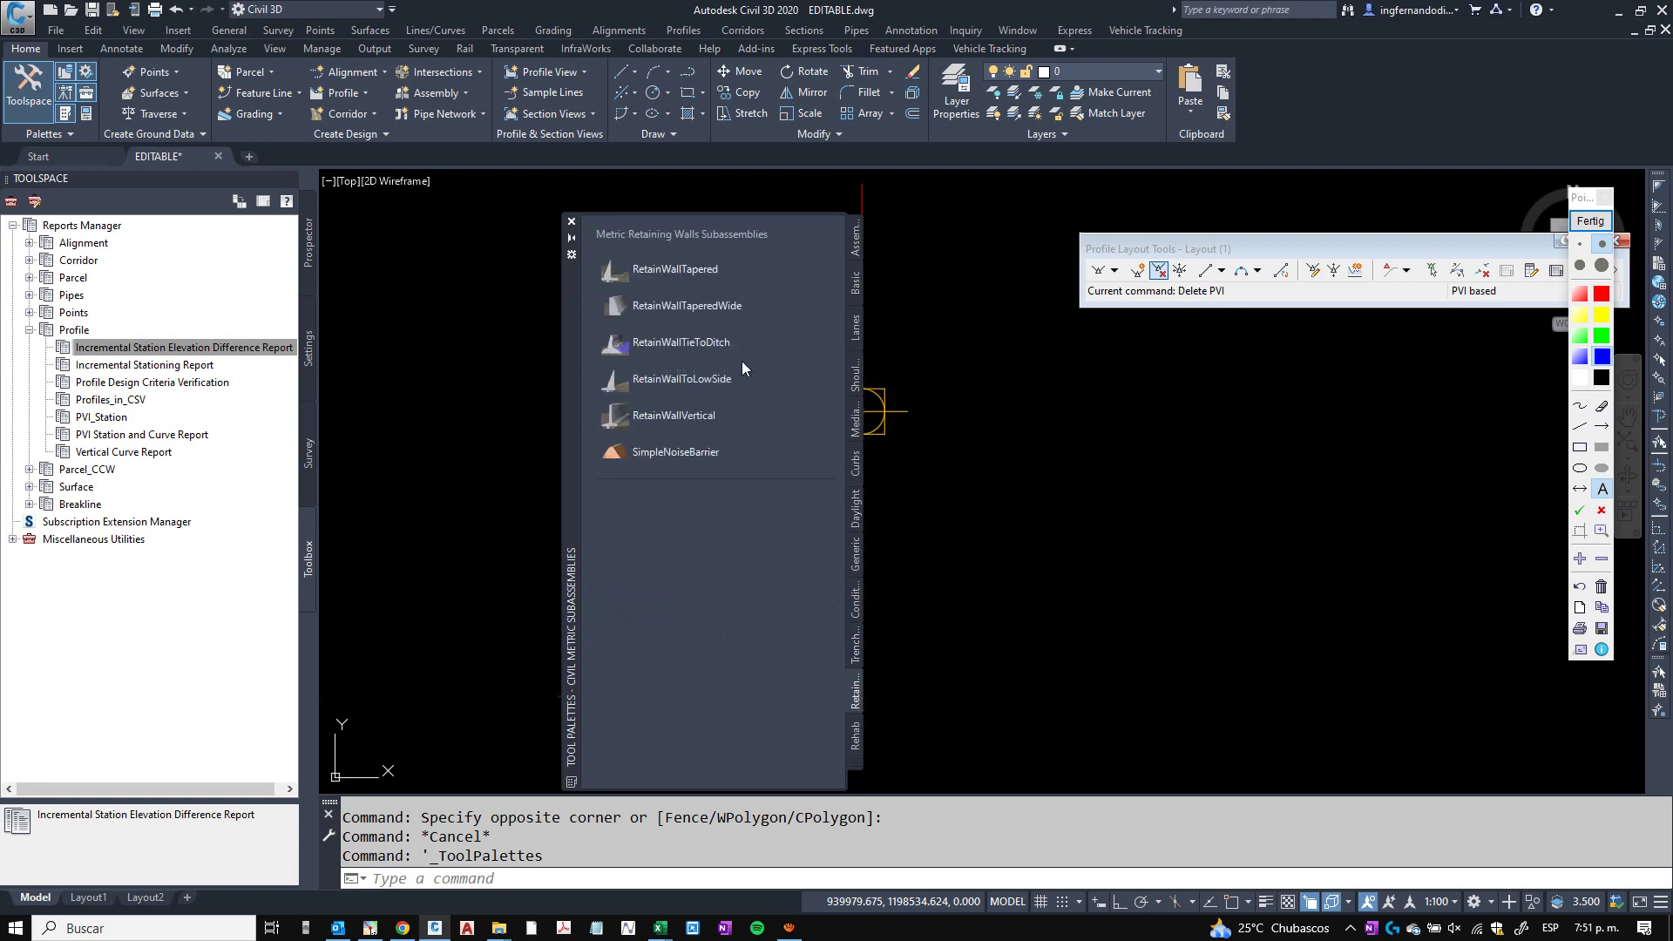
left_click(856, 723)
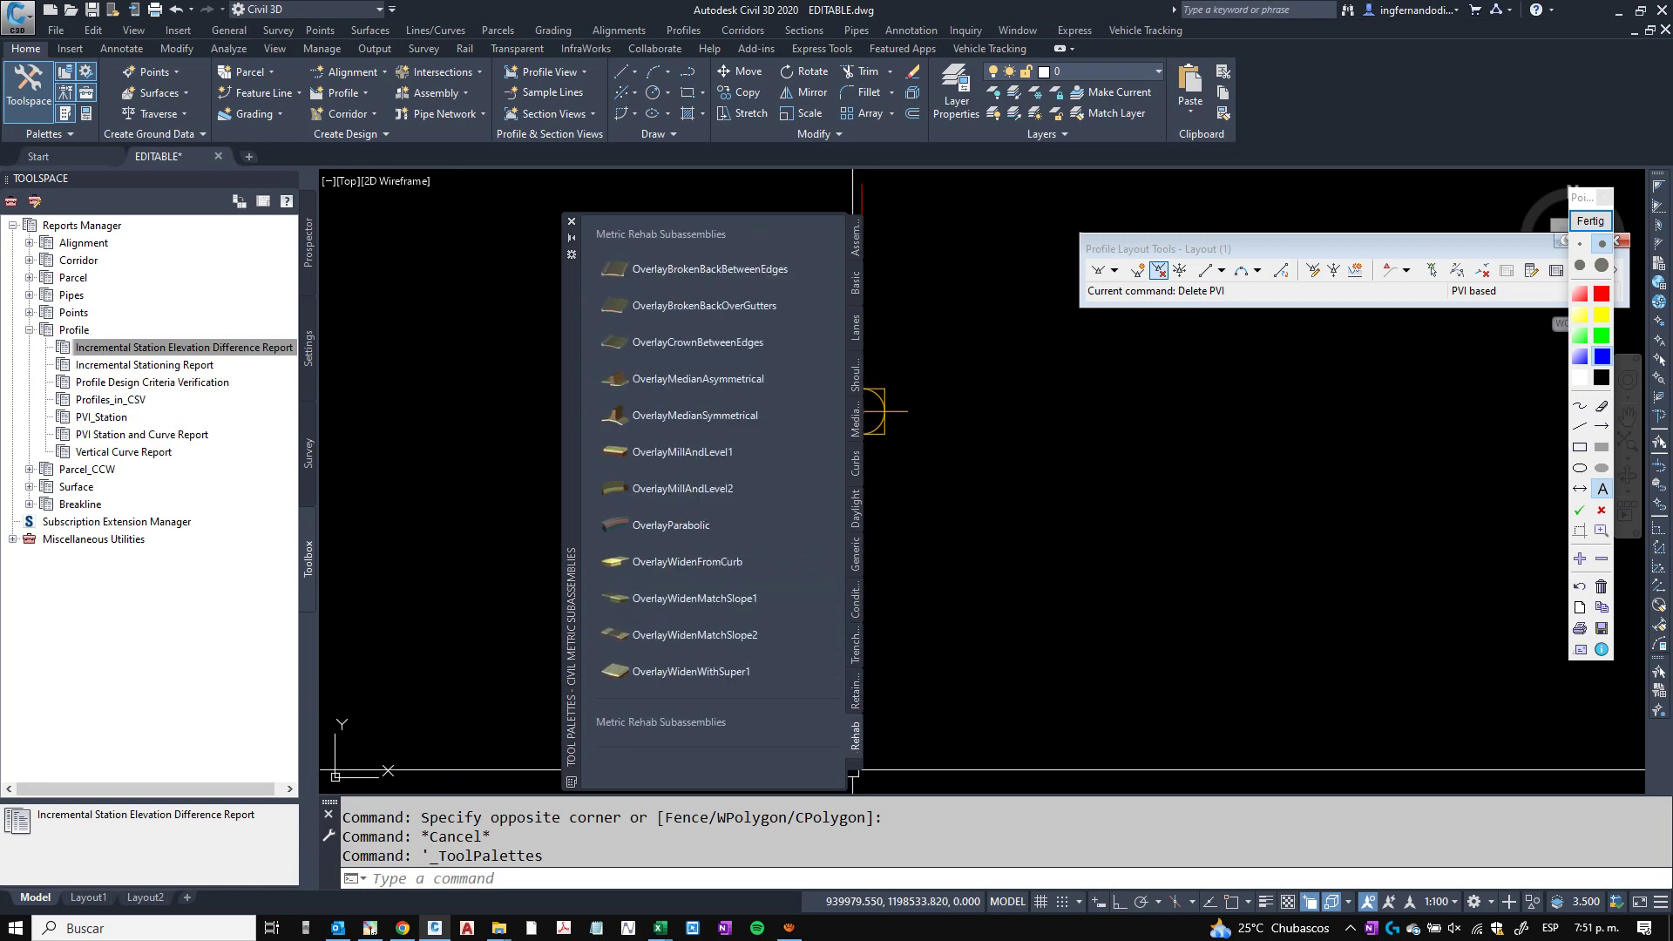
left_click(855, 778)
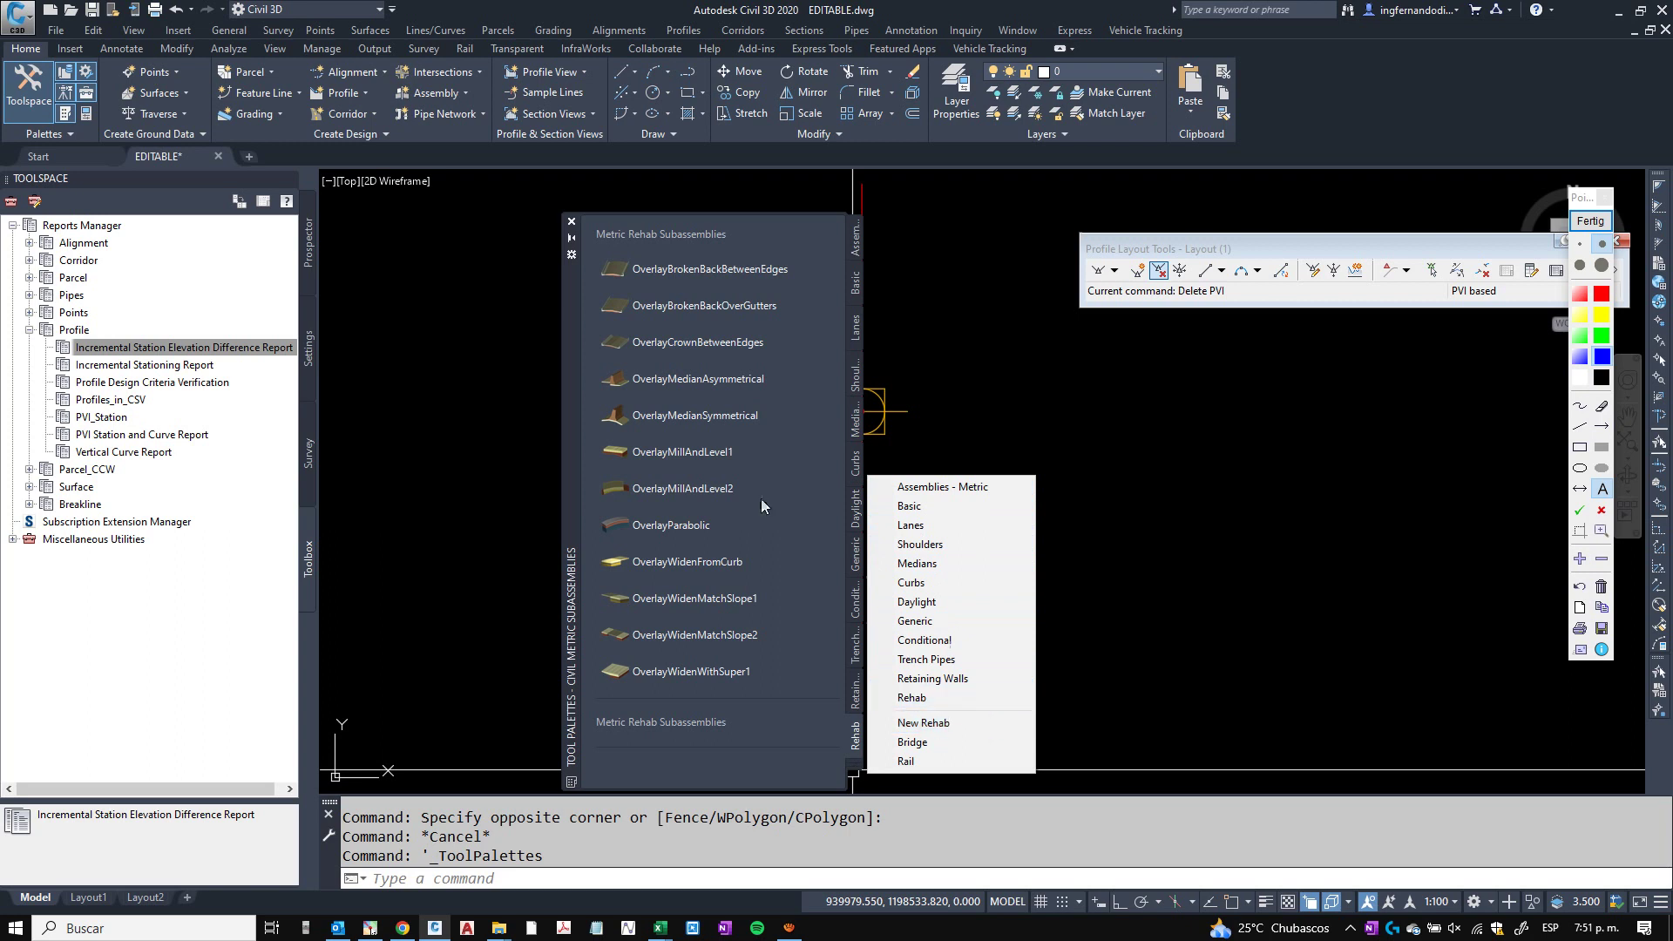
left_click(572, 221)
Switch to File Explorer and bring up the Actividad 4 folder containing the activity PDF.
scroll(734, 488, "down", 2)
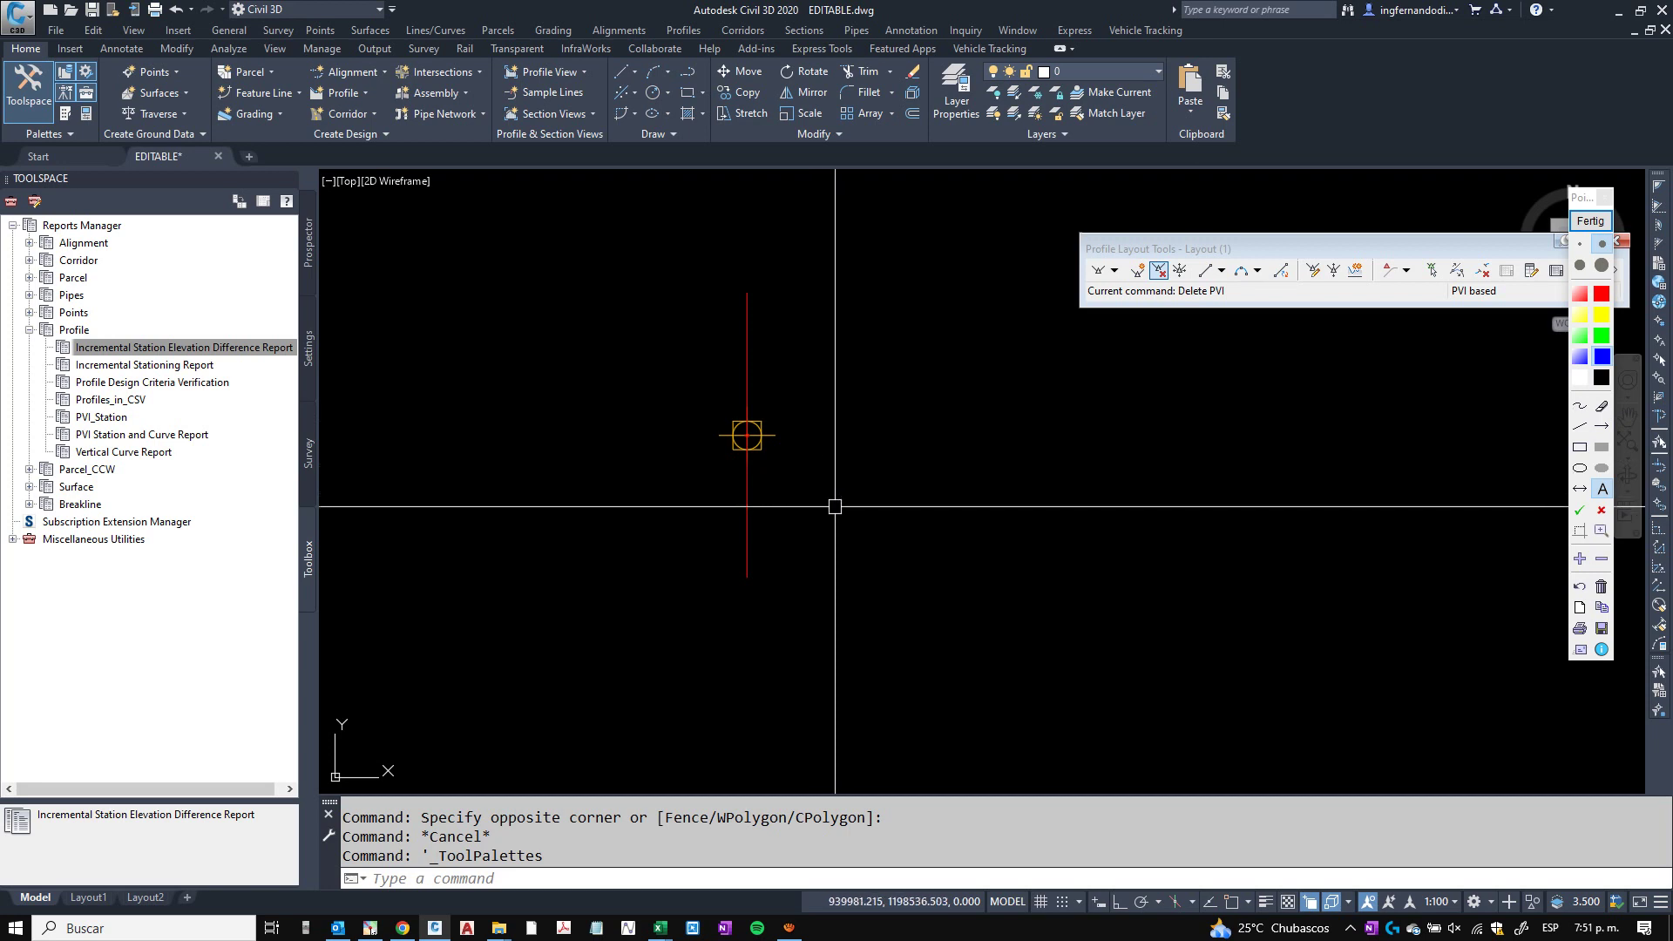
middle_click_drag(829, 505, 778, 470)
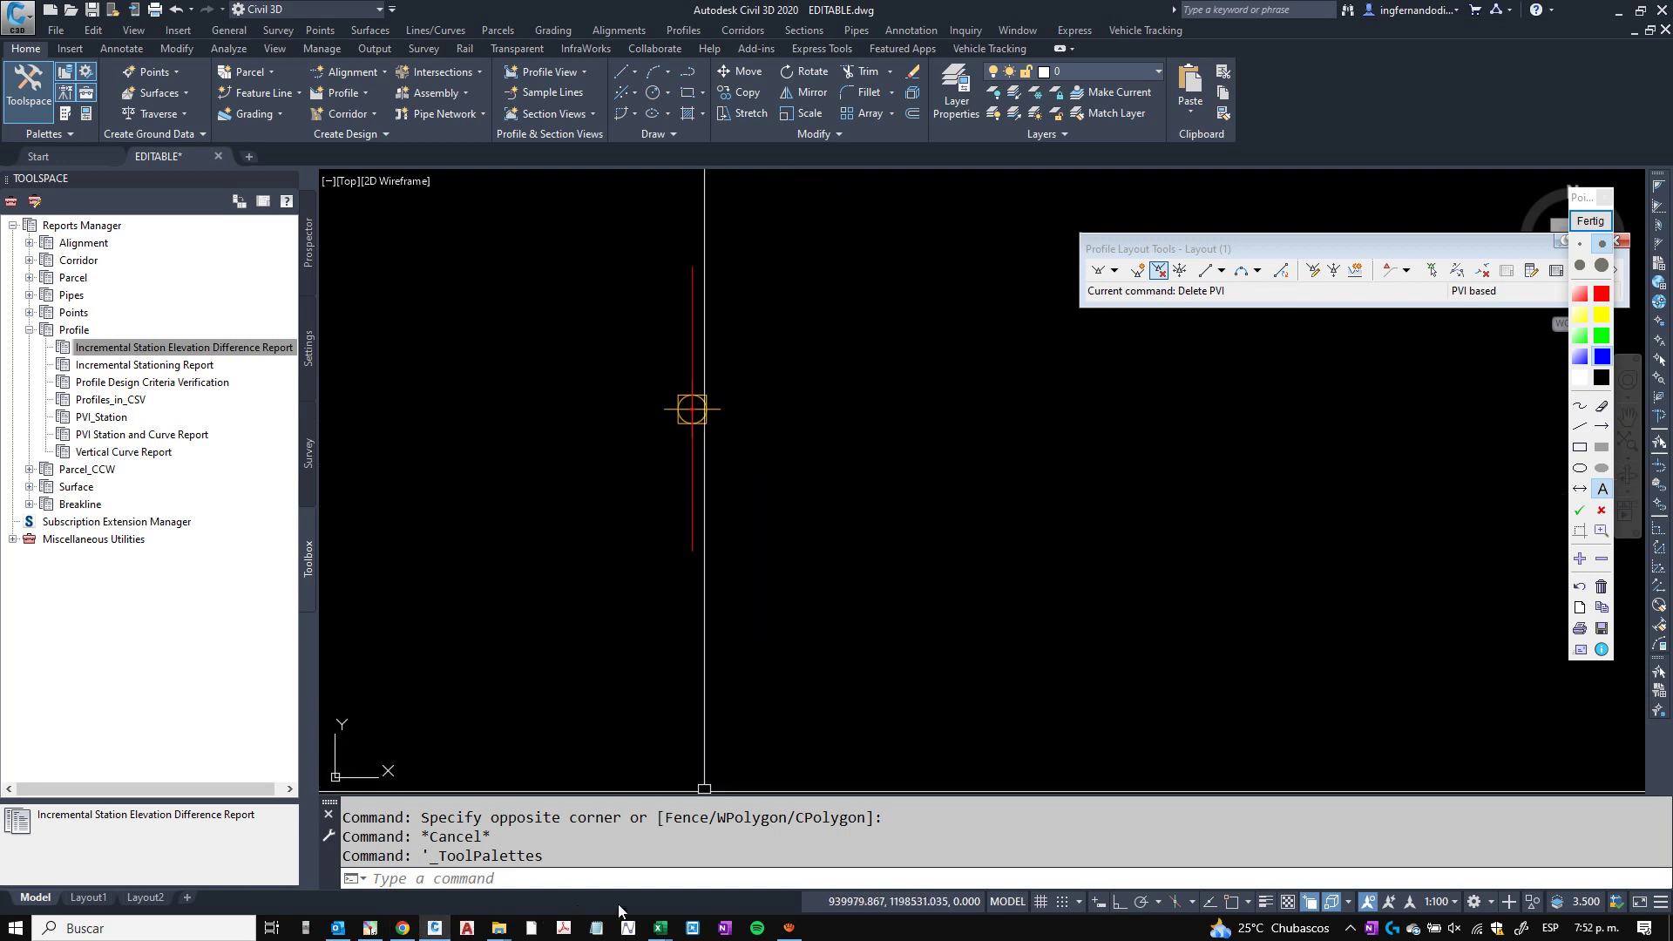
right_click(565, 929)
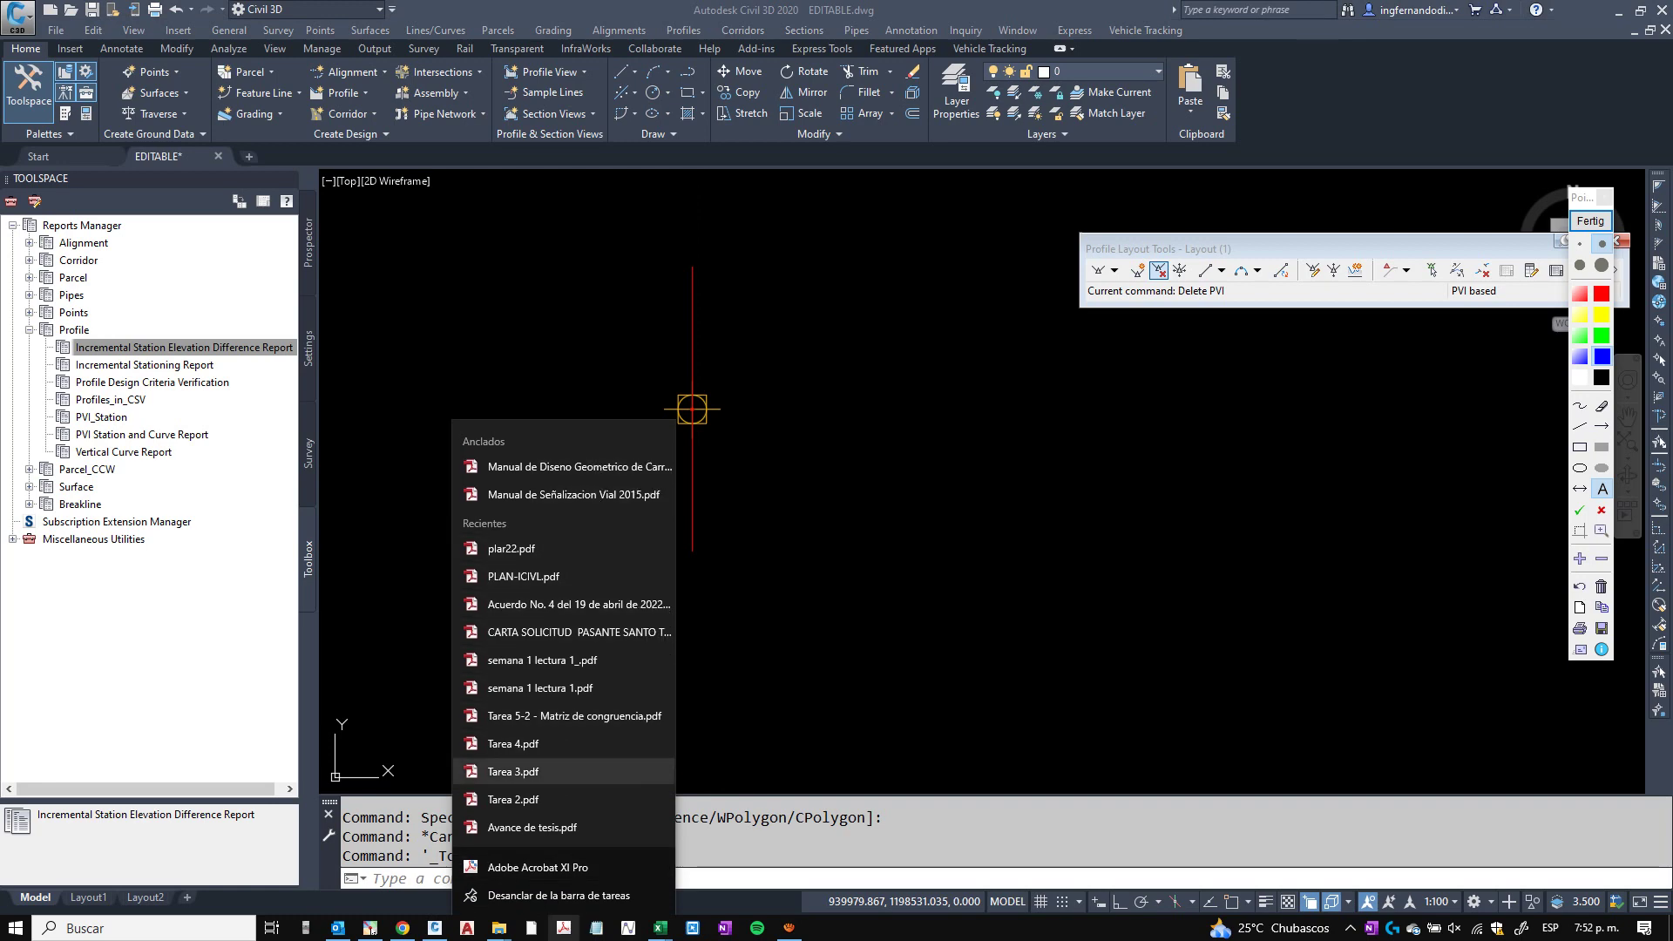
left_click(499, 928)
left_click(568, 878)
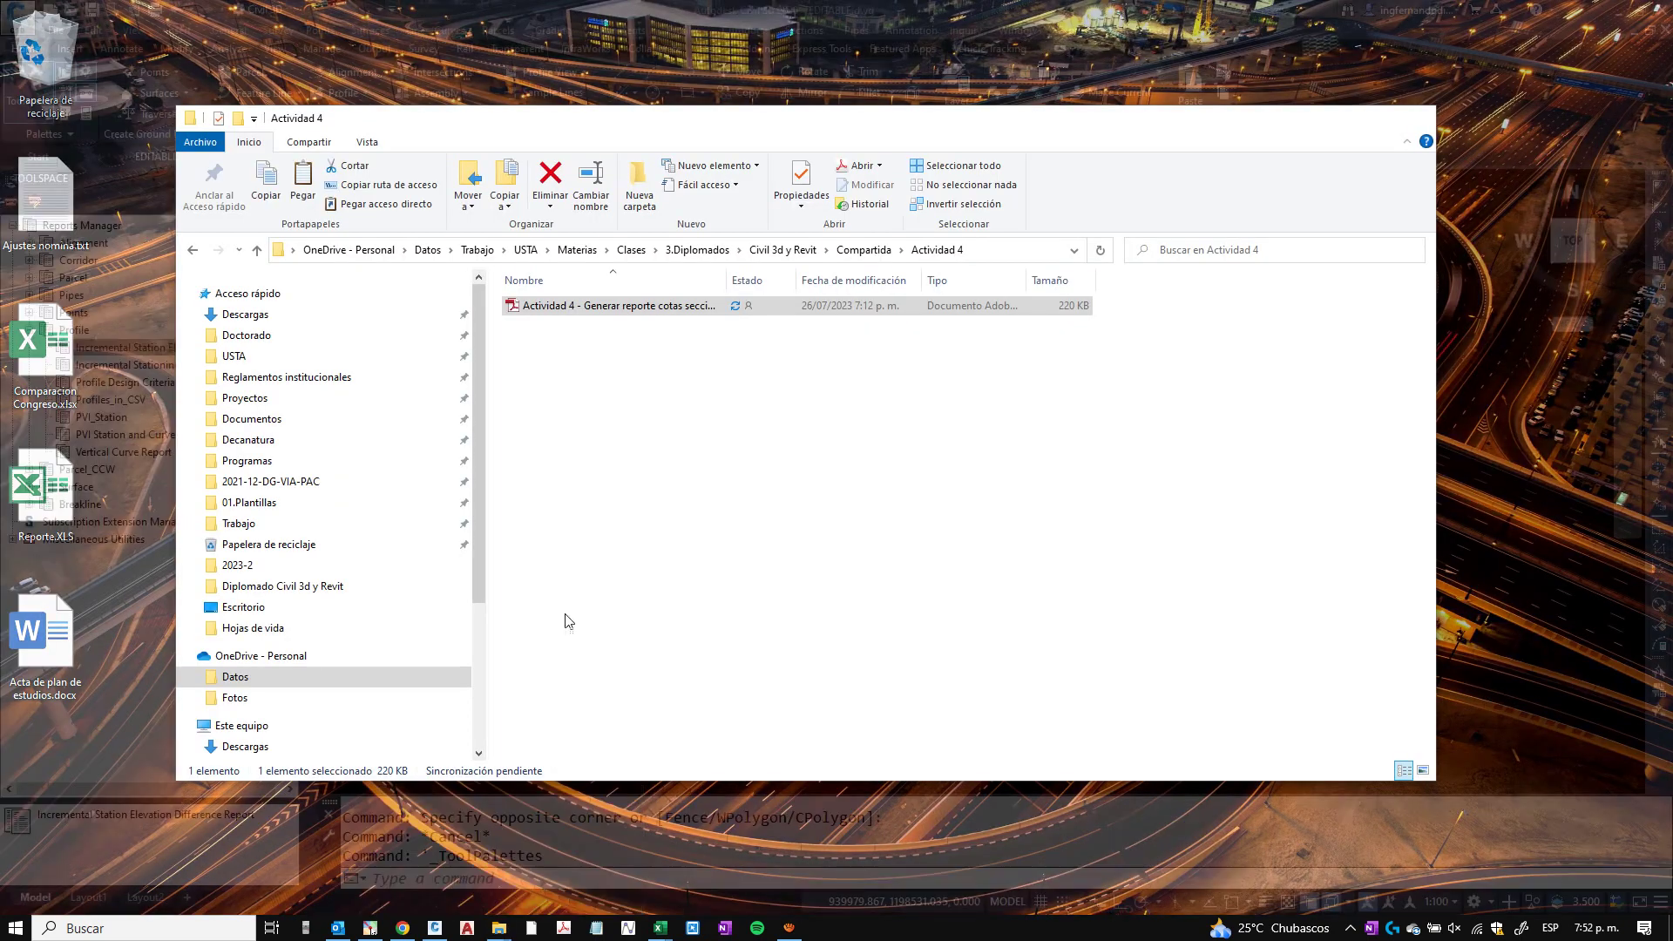
Open the Actividad 4 PDF, read the pipe diameter, wall thickness and elevation requirements for the cross section, and close it.
double_click(586, 307)
scroll(616, 586, "down", 10)
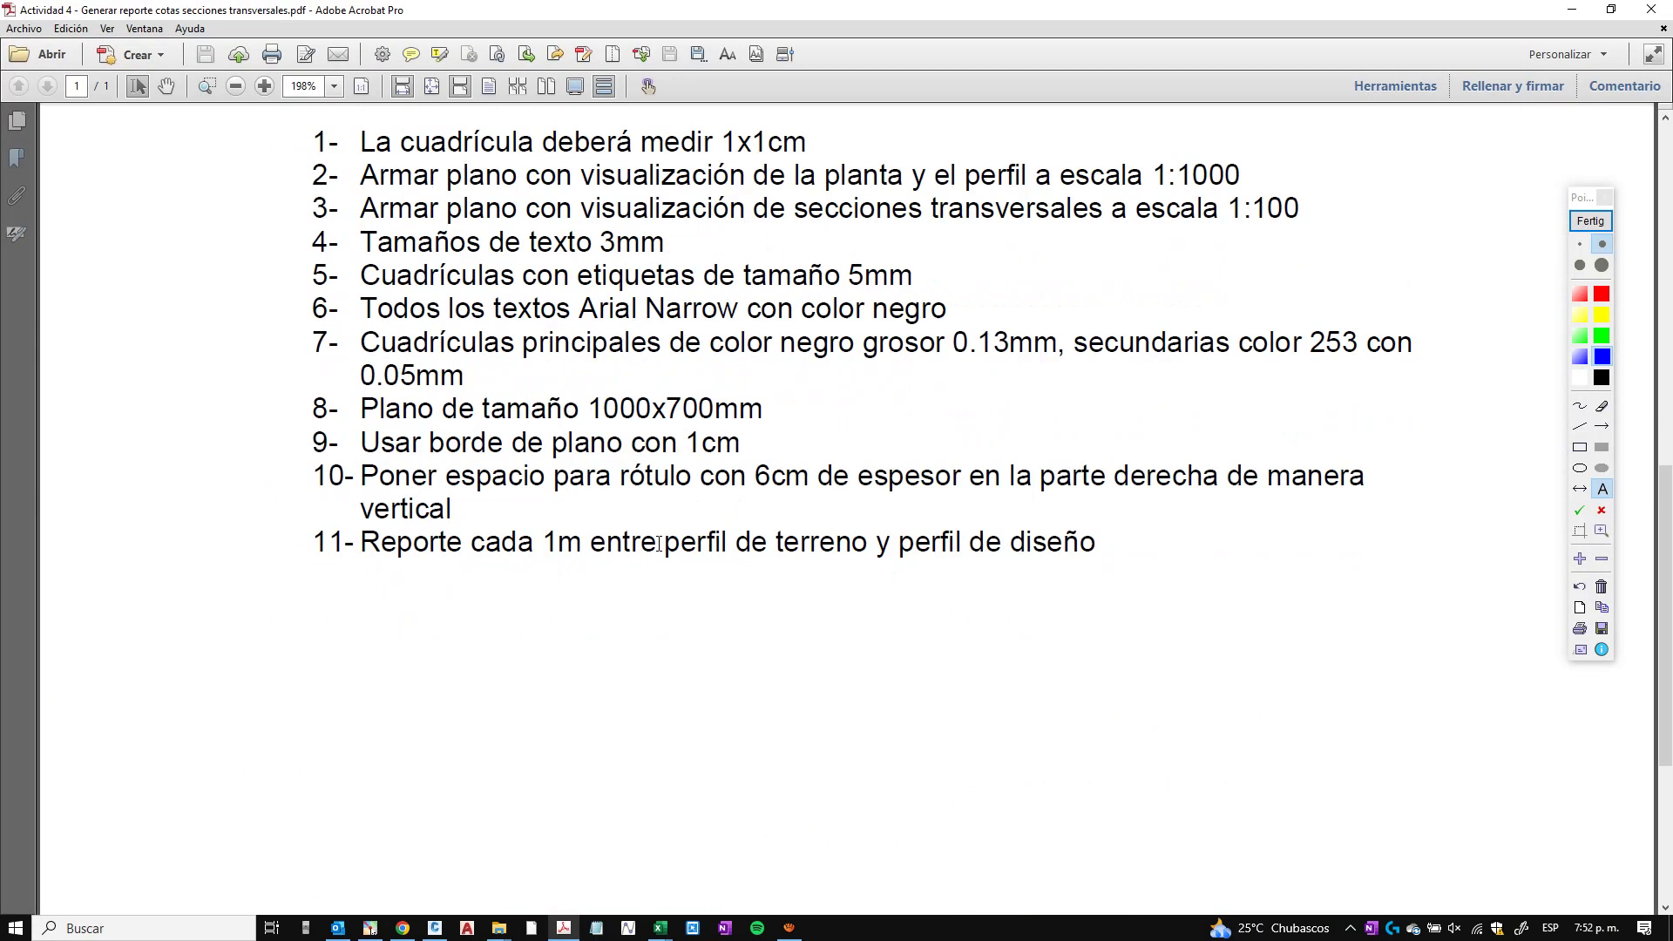
scroll(667, 531, "up", 5)
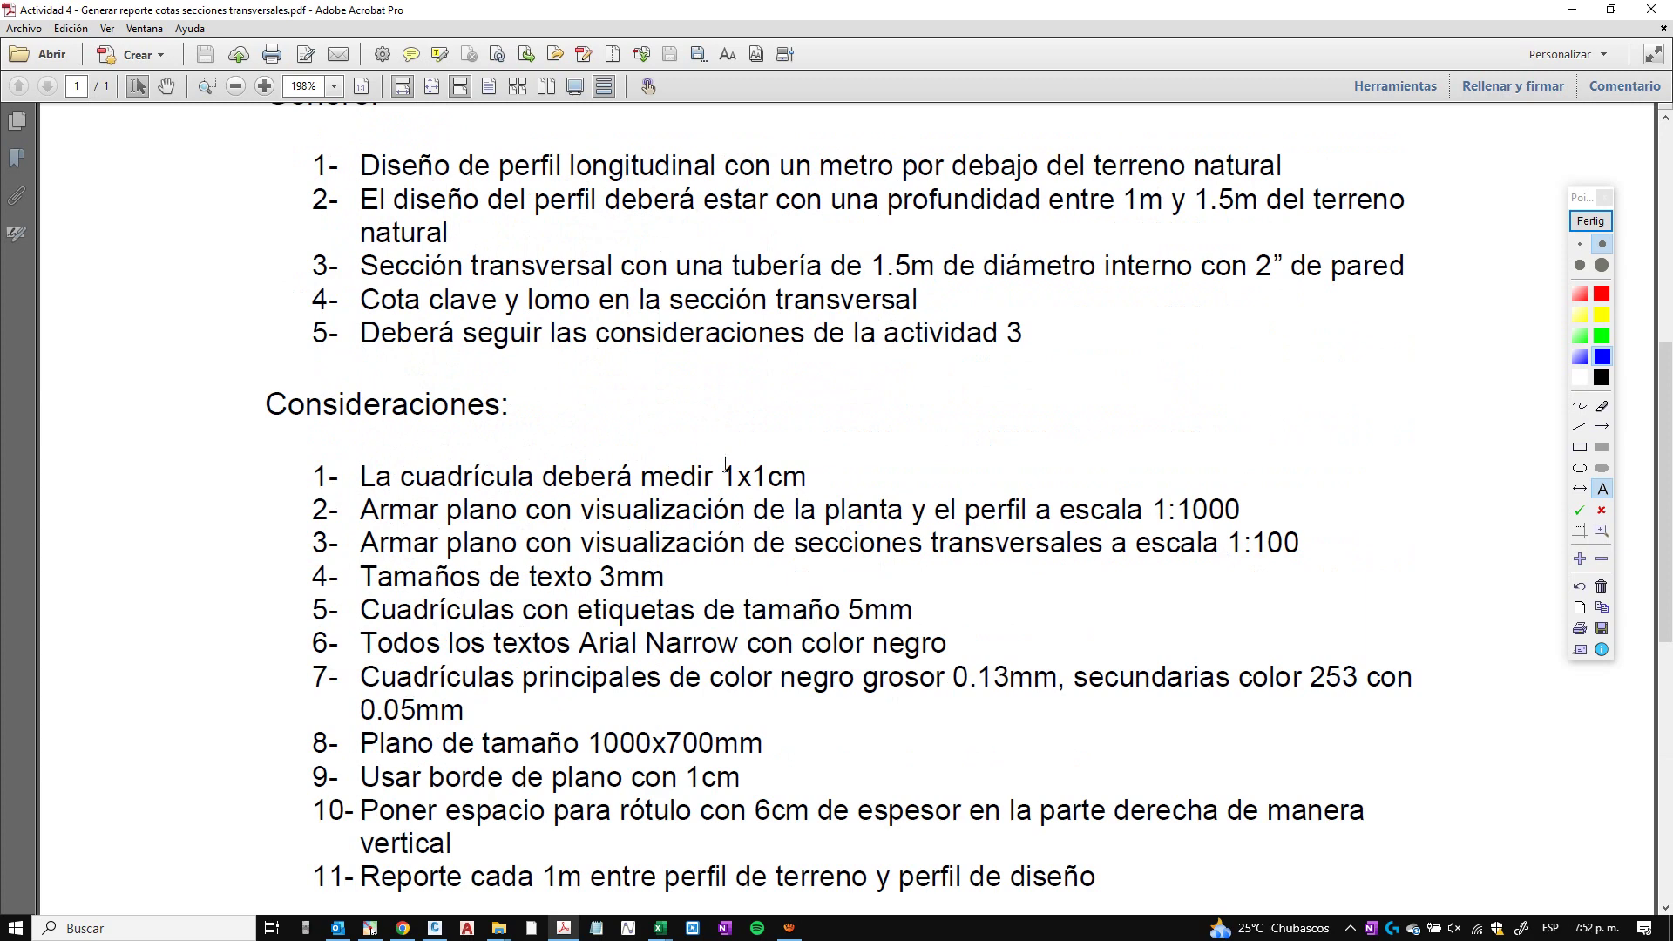
left_click_drag(429, 301, 919, 301)
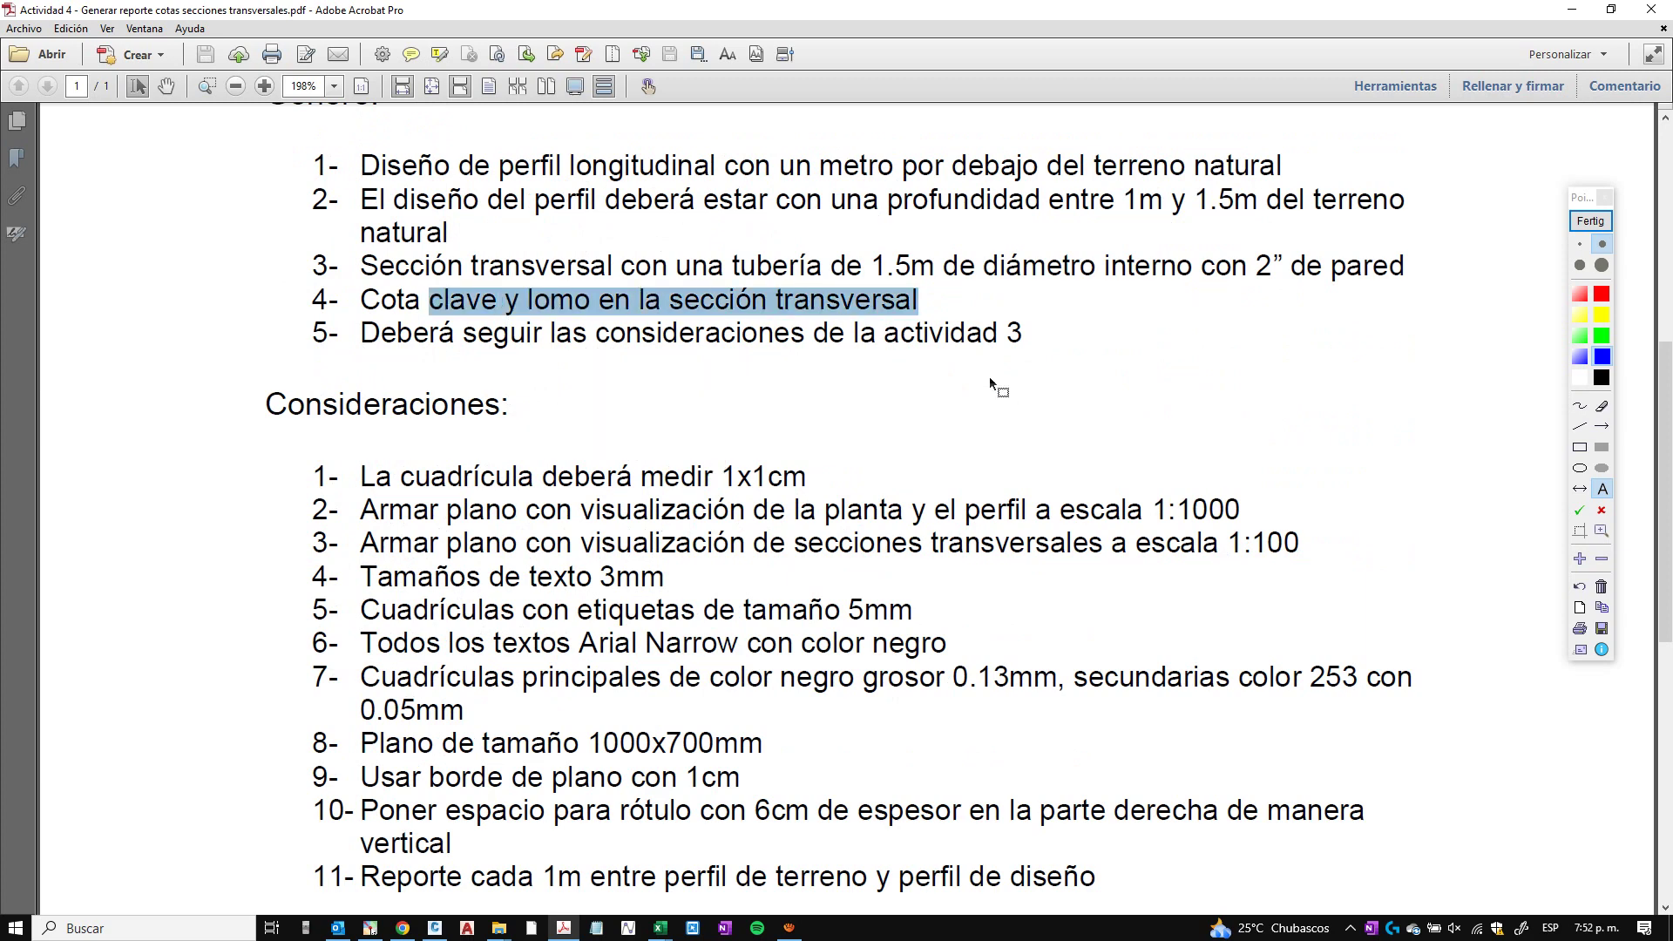
left_click_drag(534, 266, 1153, 258)
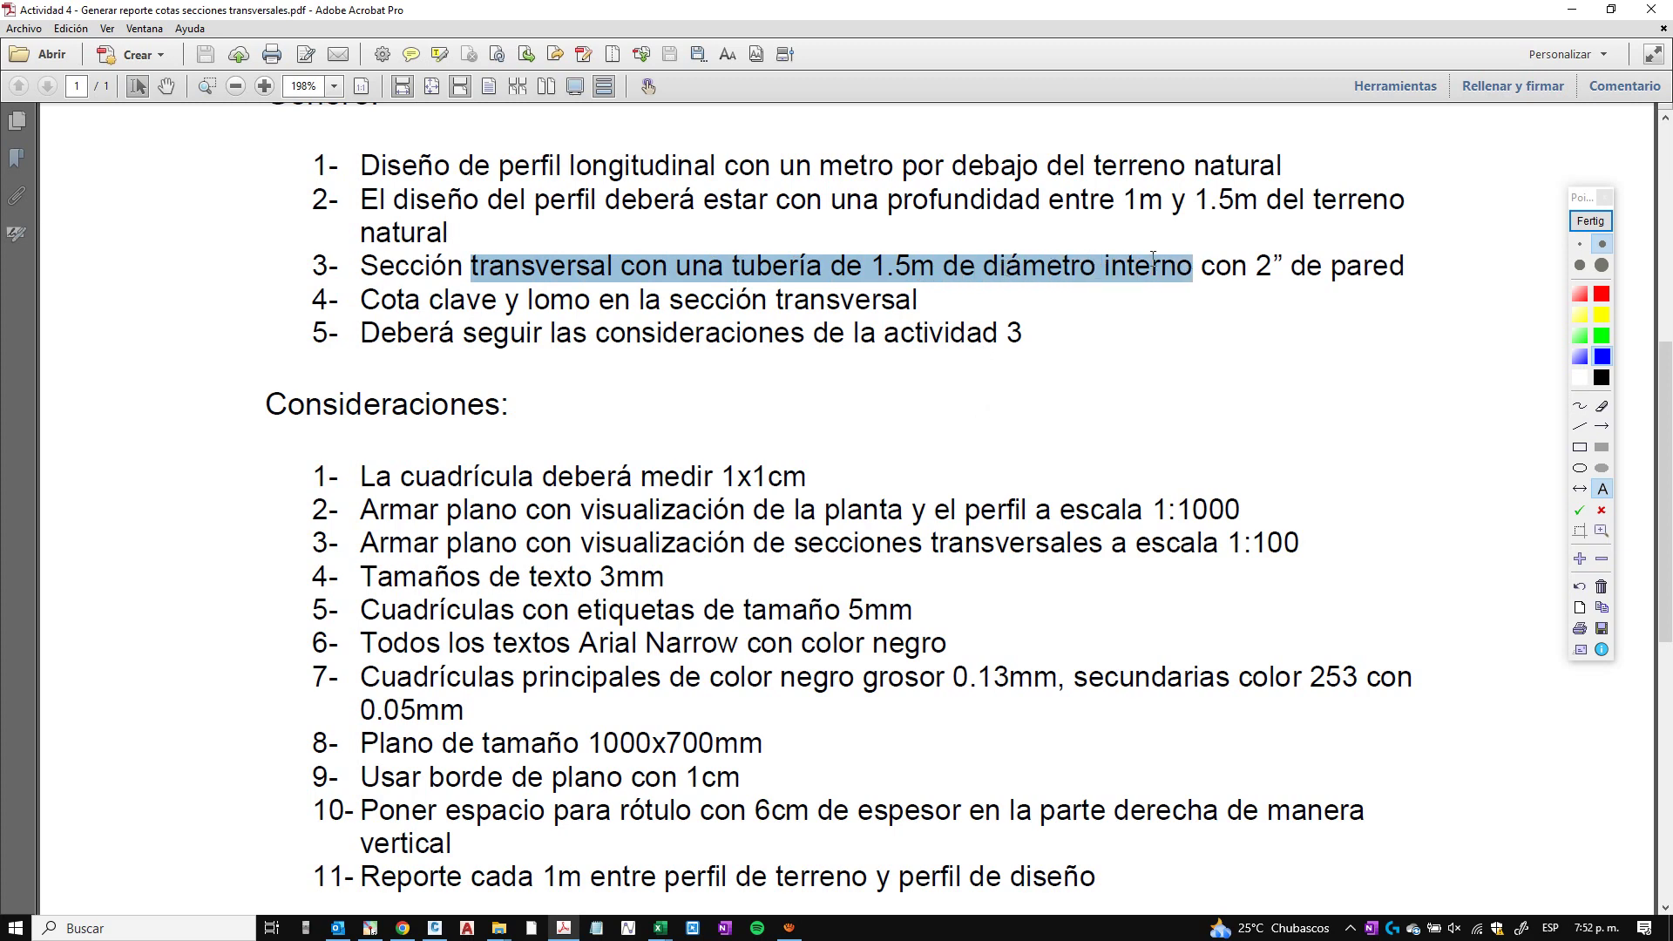
left_click(1638, 9)
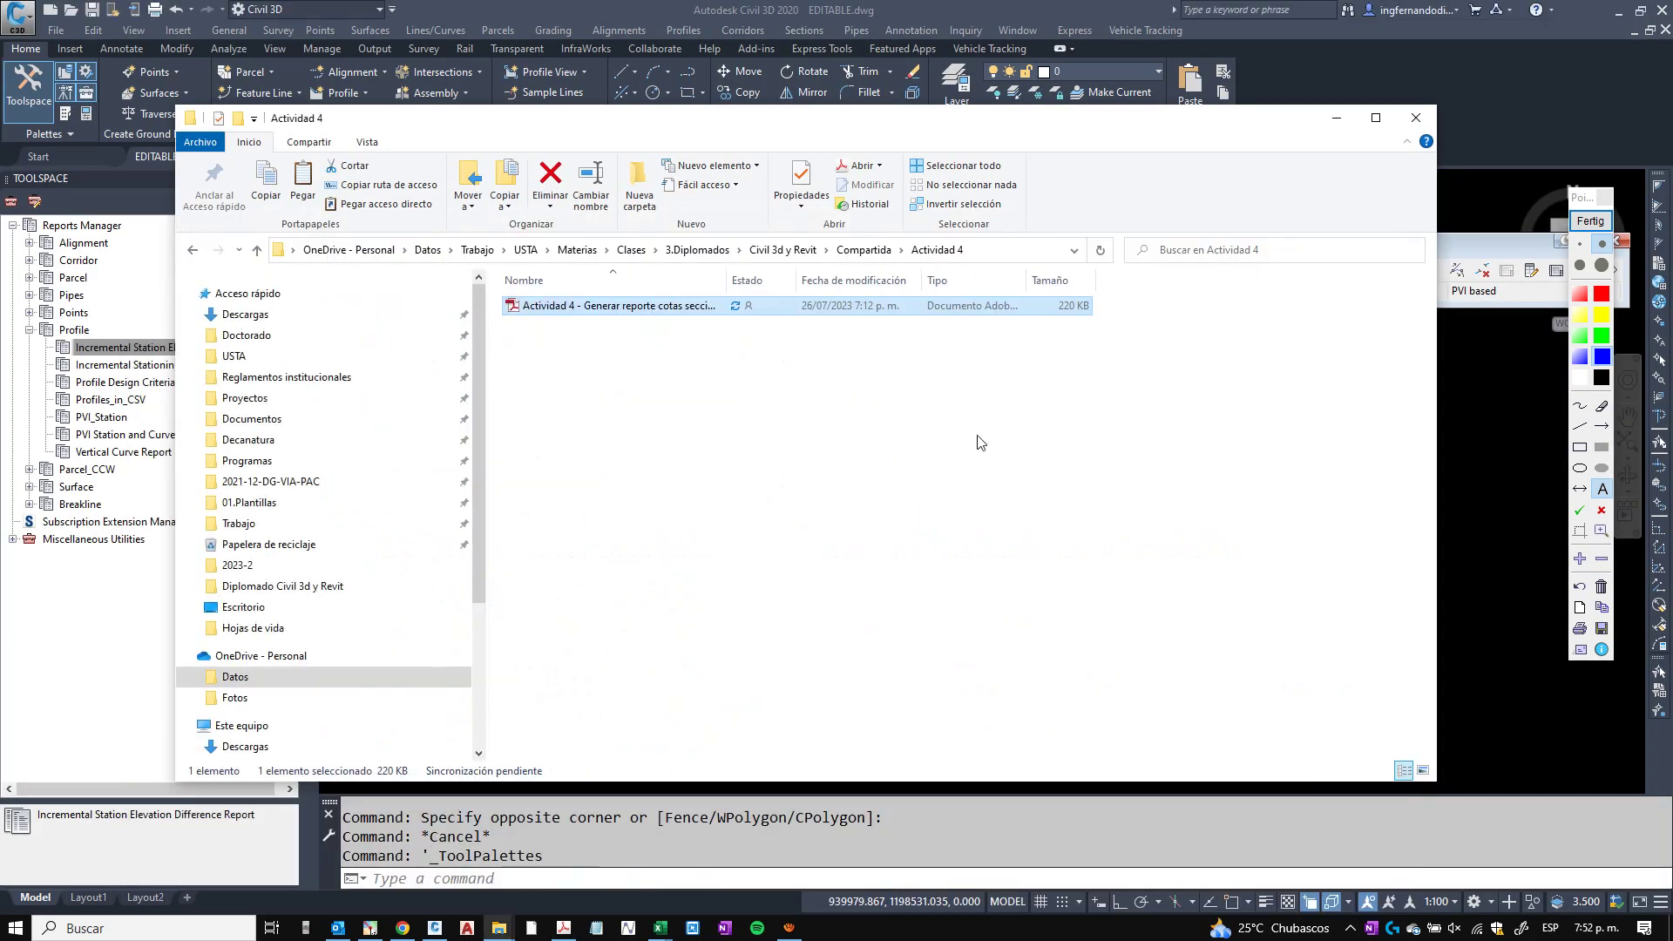
Switch back to the Civil 3D drawing and draw a 1.5 diameter circle beside the assembly marker for the pipe's inner wall.
left_click(1474, 532)
key("Escape")
key("Escape")
type("c")
key("Return")
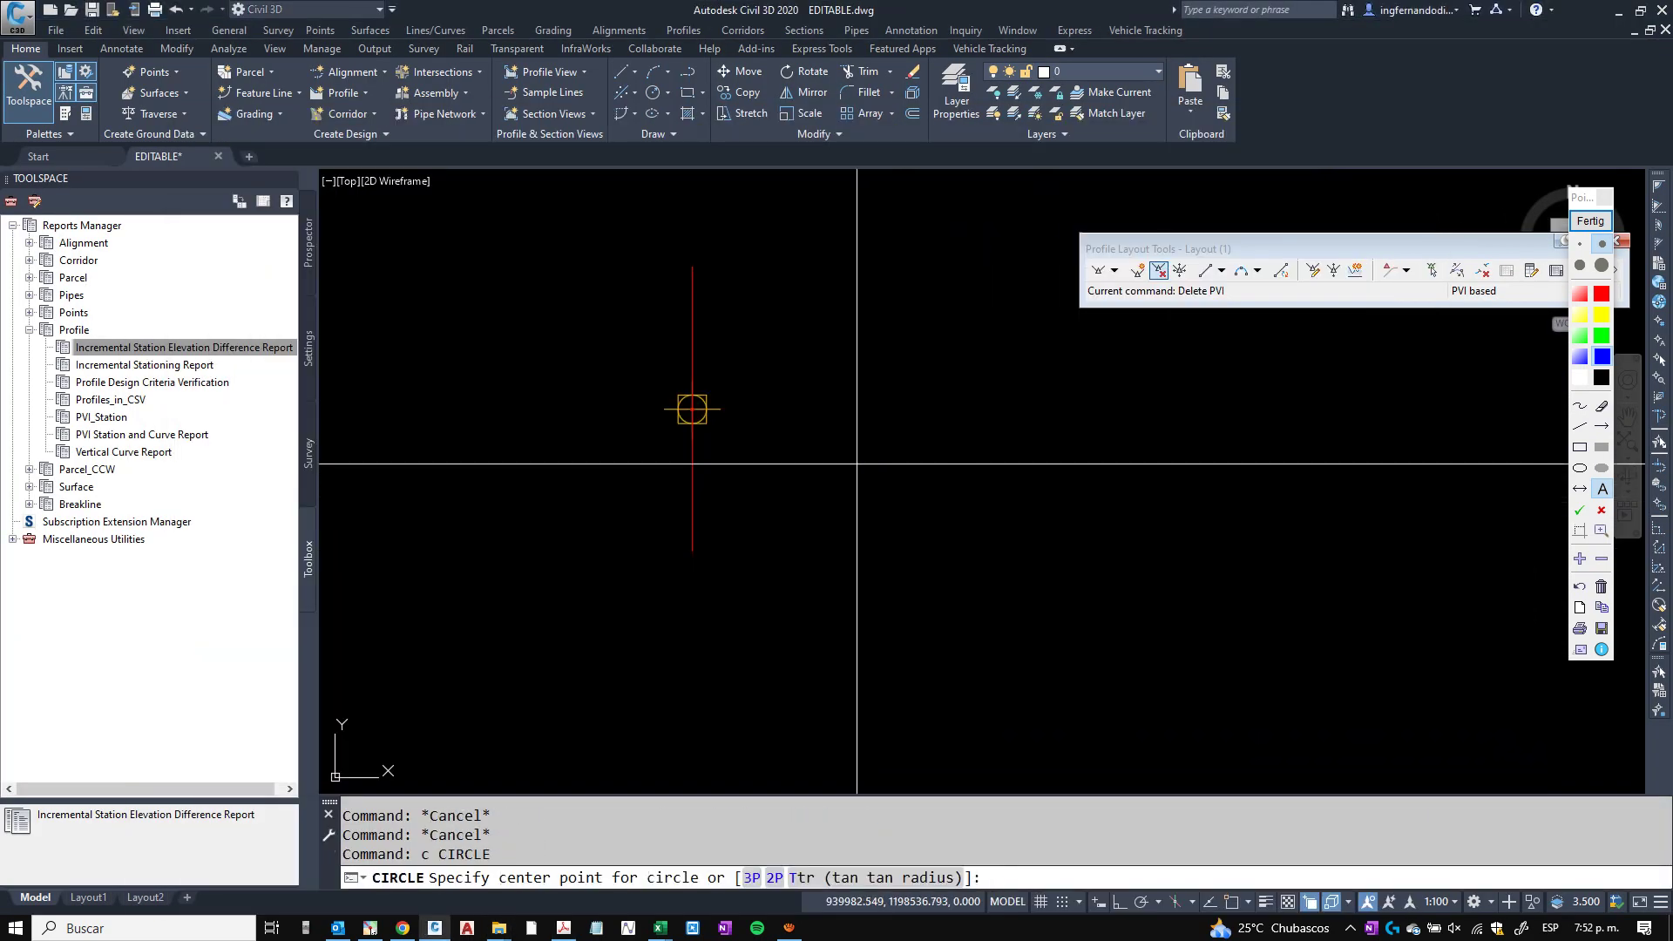
left_click(857, 463)
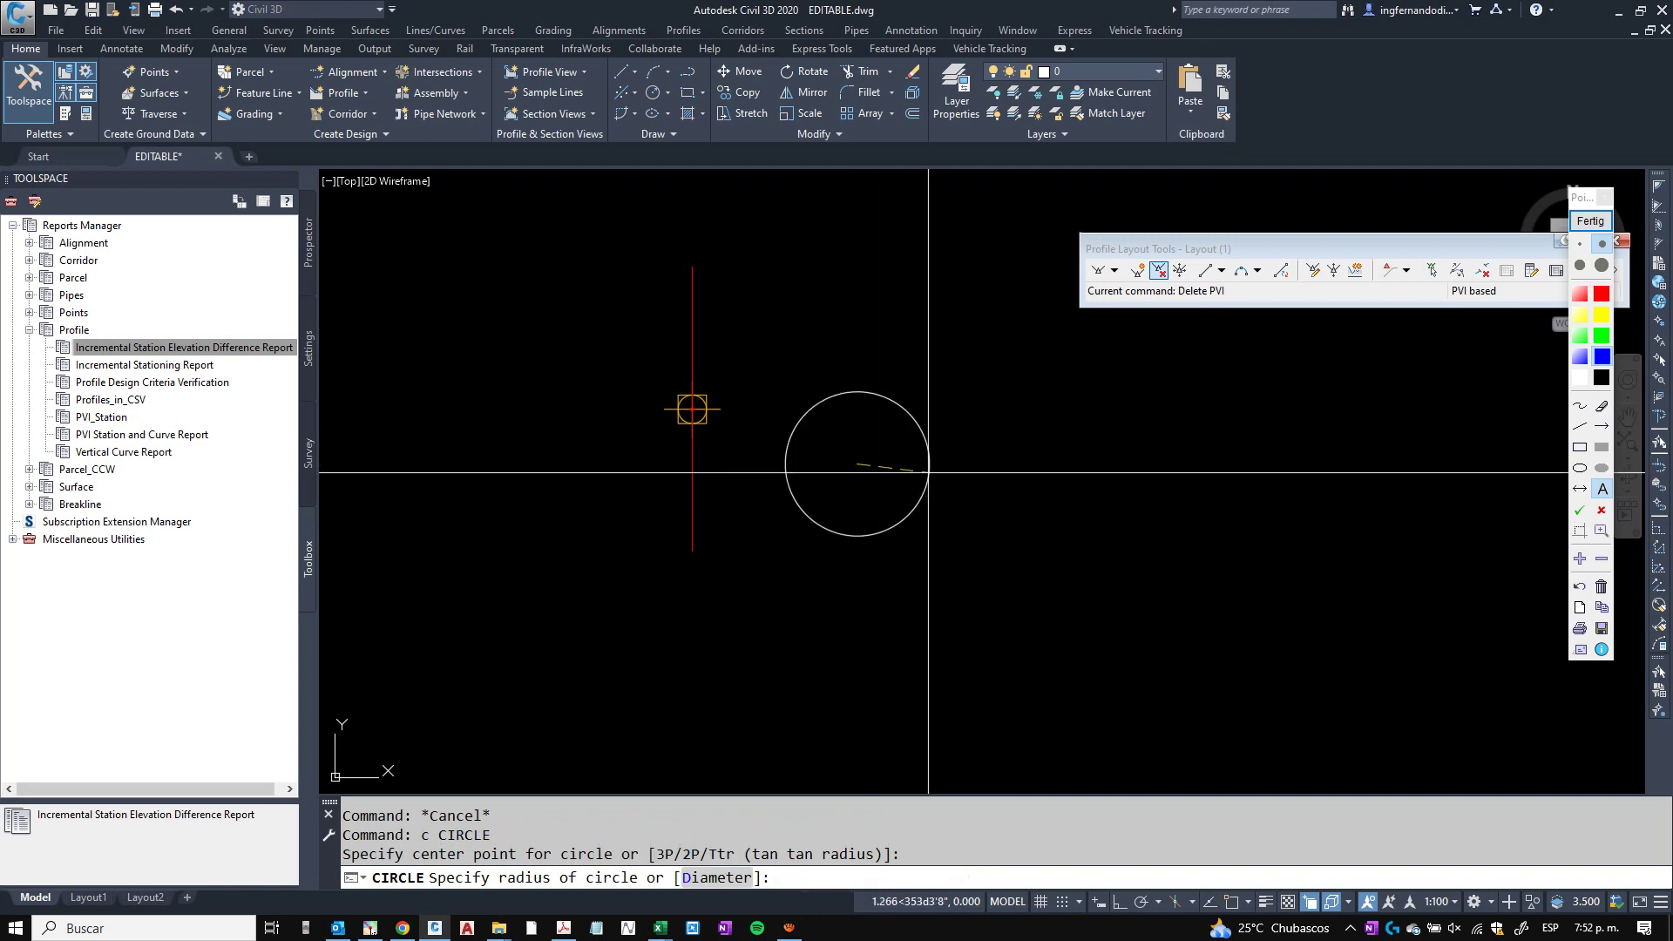
key("Return")
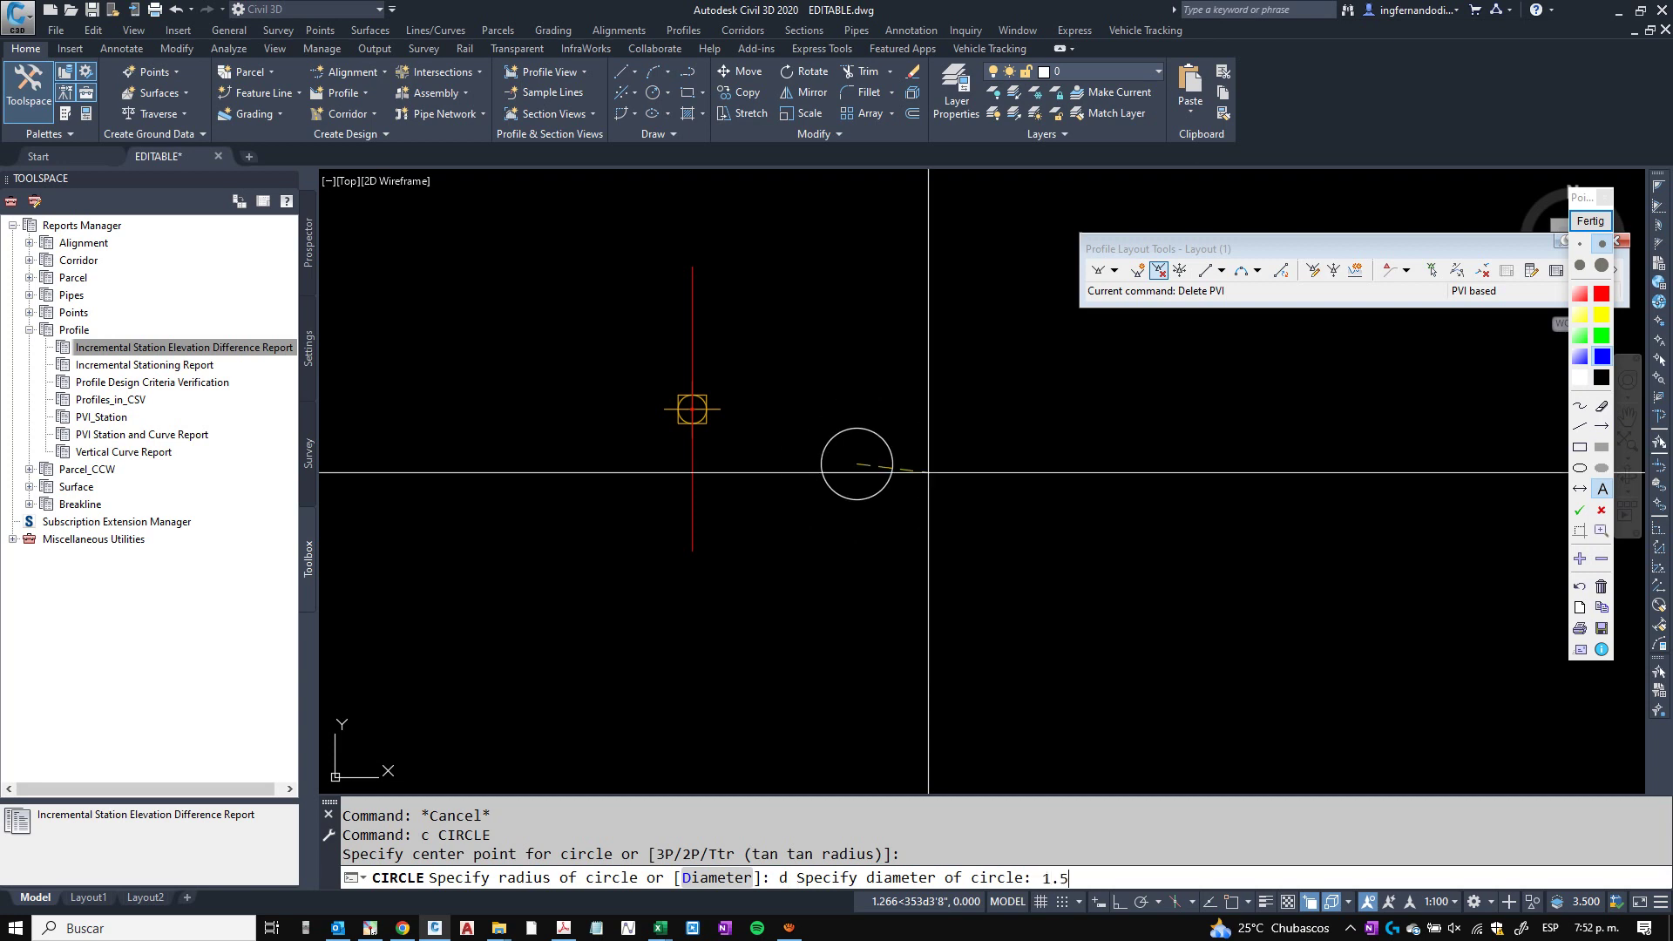
key("Return")
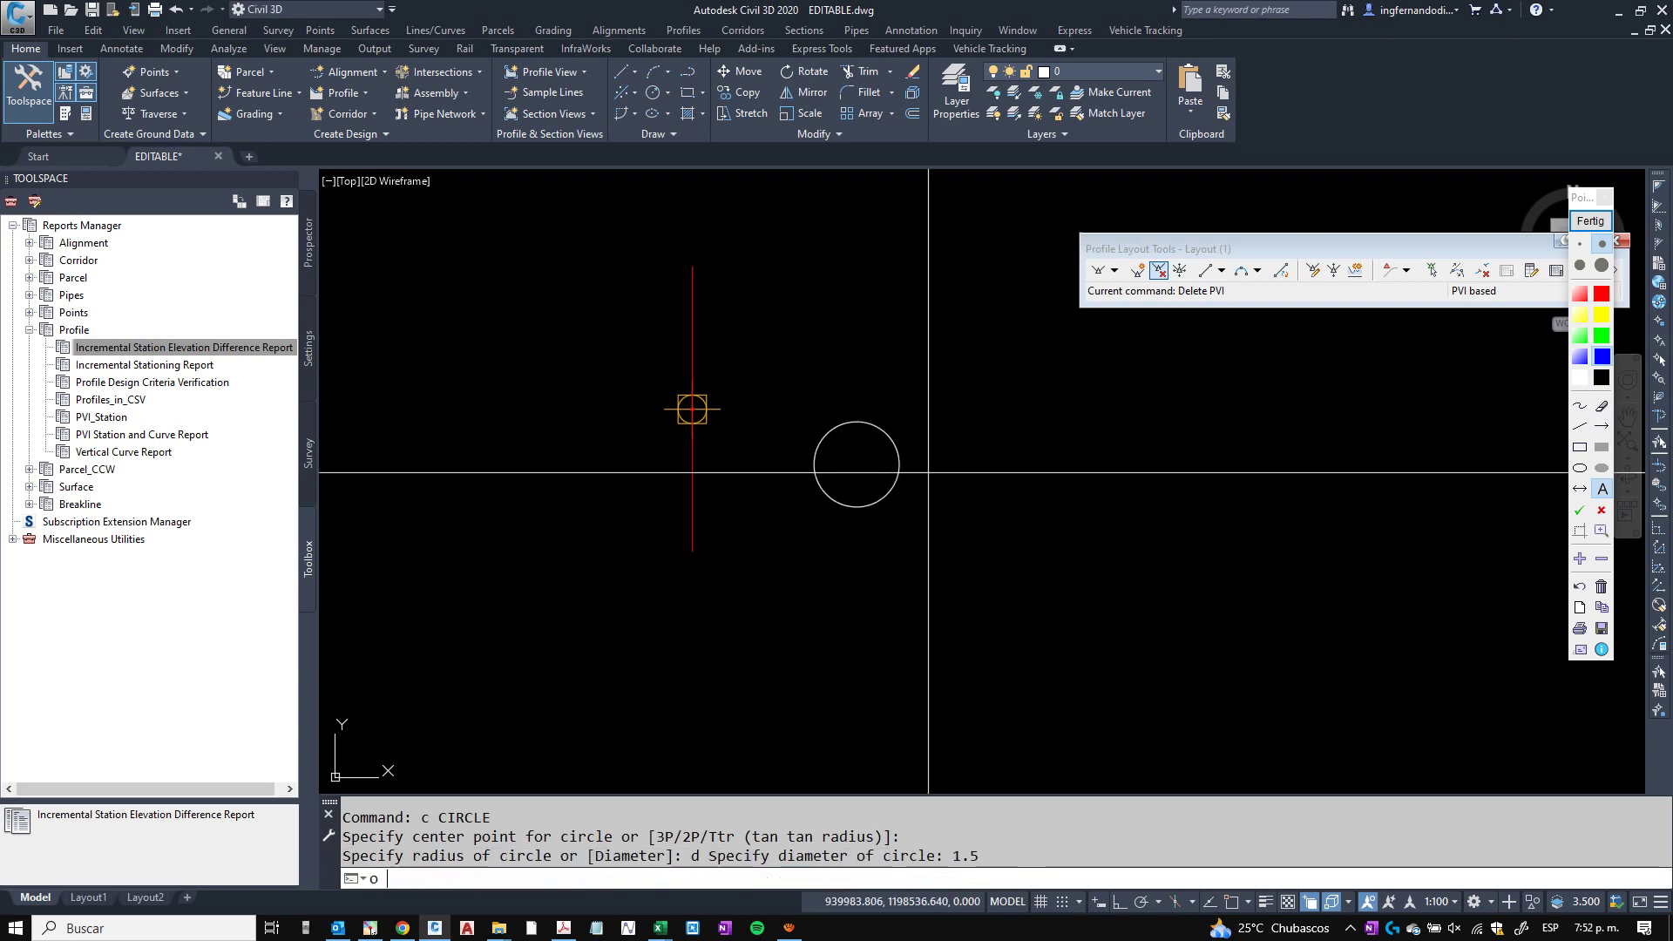
Start the Offset command and convert the 2-inch pipe wall to centimetres in the Calculator with 2.54 × 2.
type("o")
key("Return")
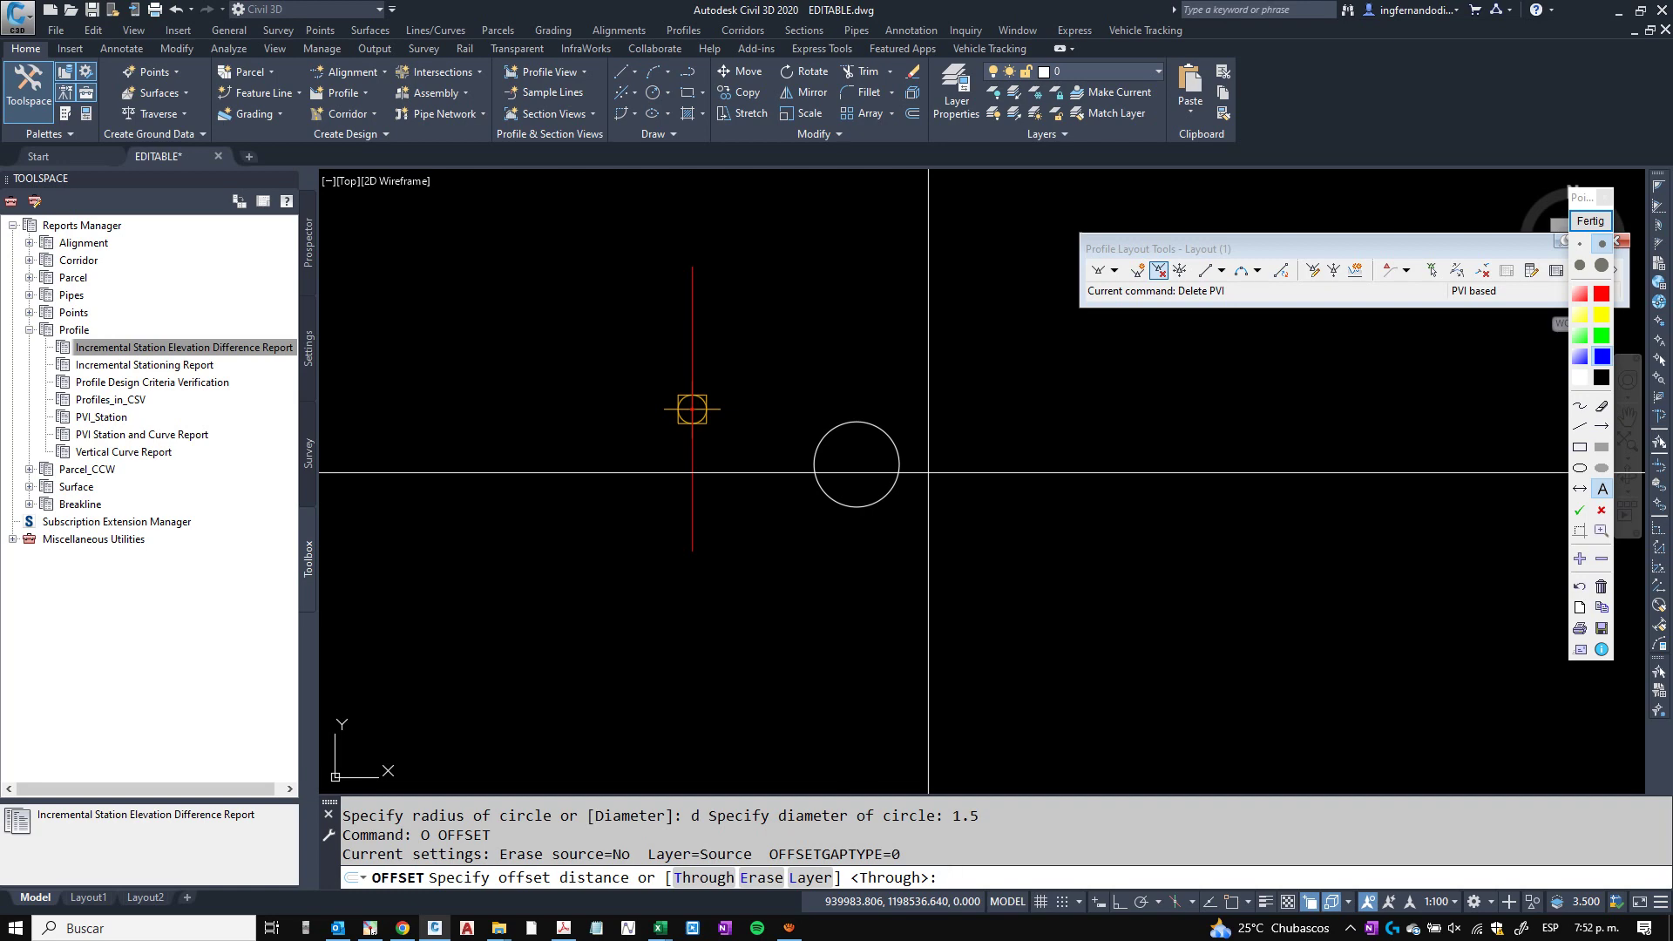
key("super")
type("cal")
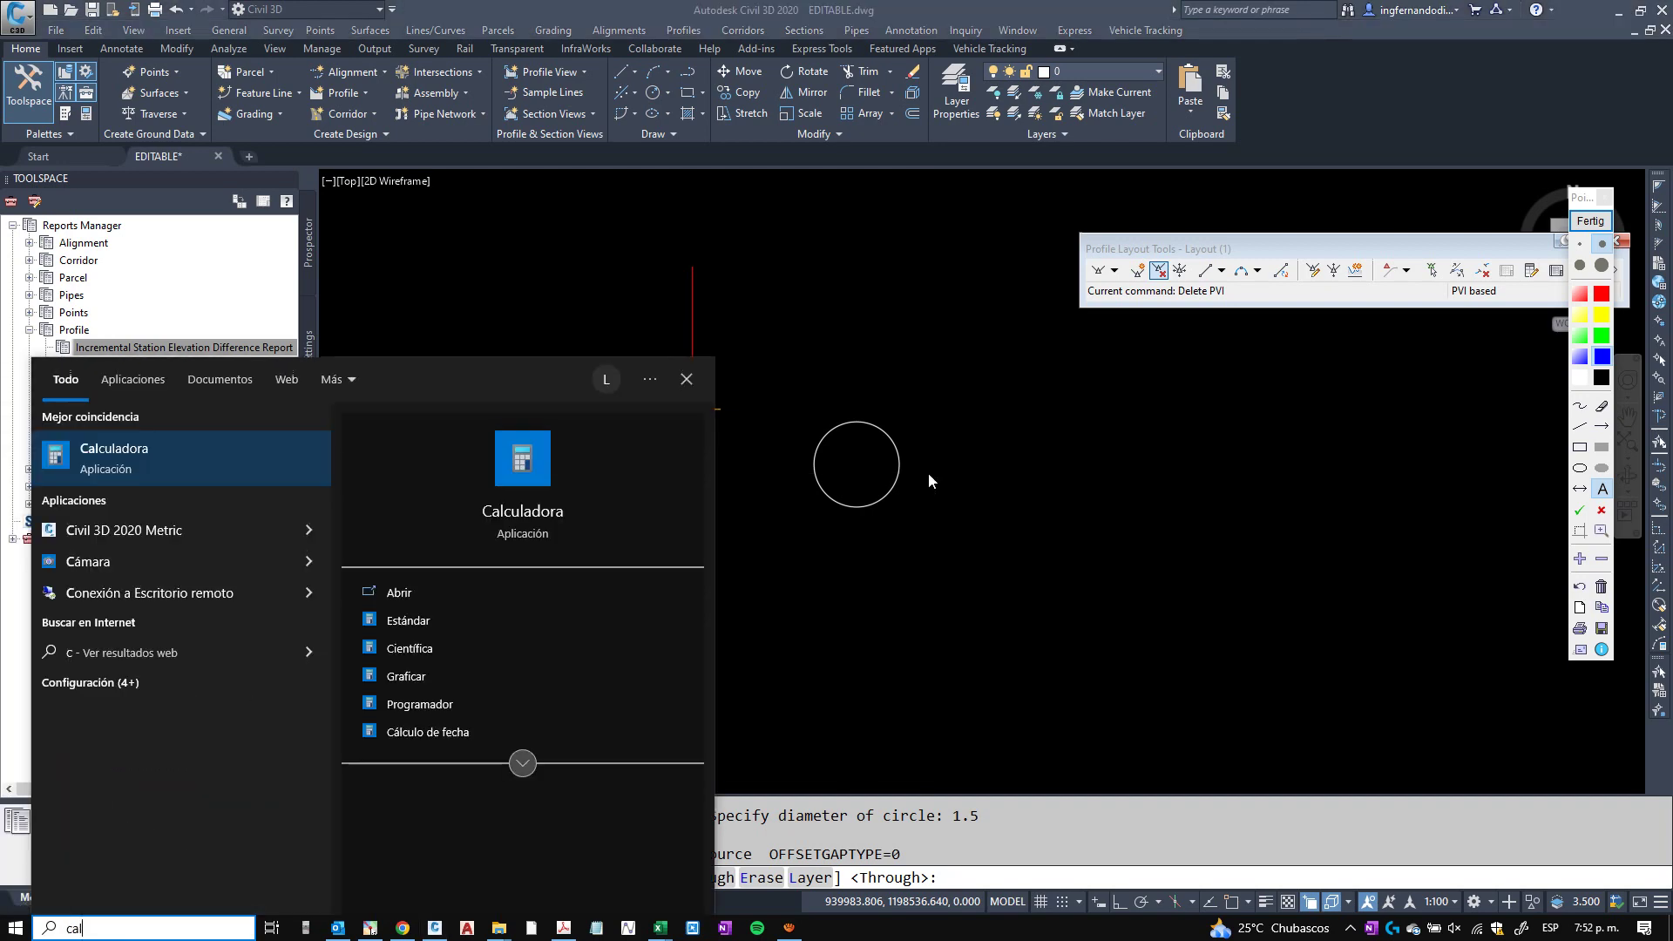
key("Return")
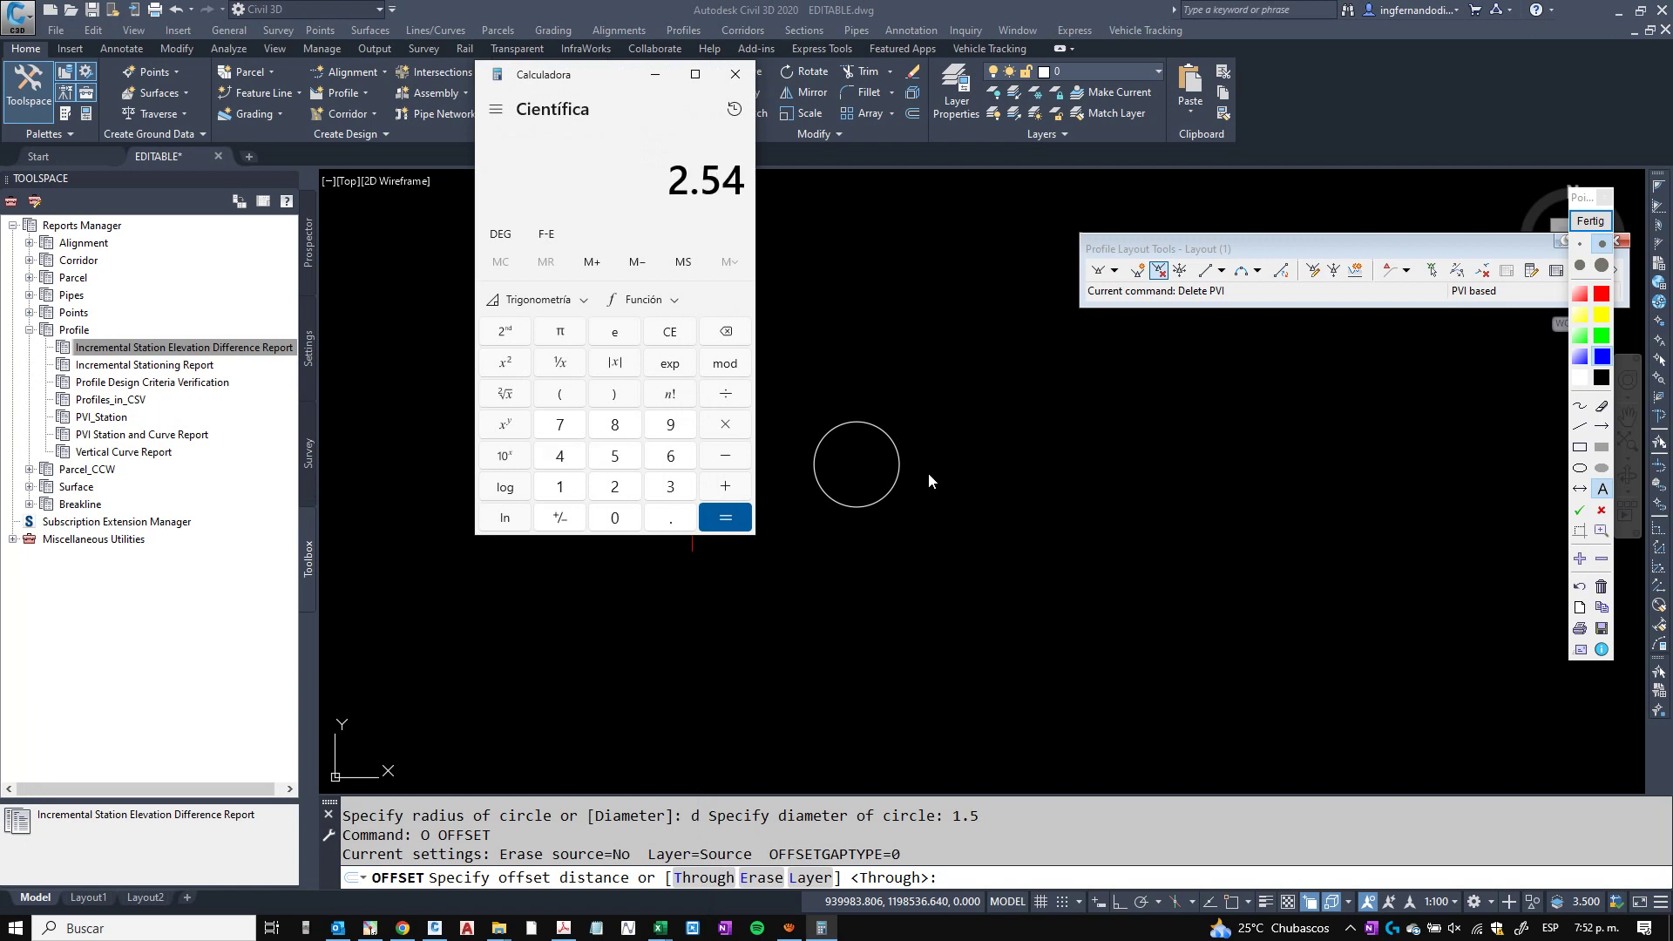
key("Return")
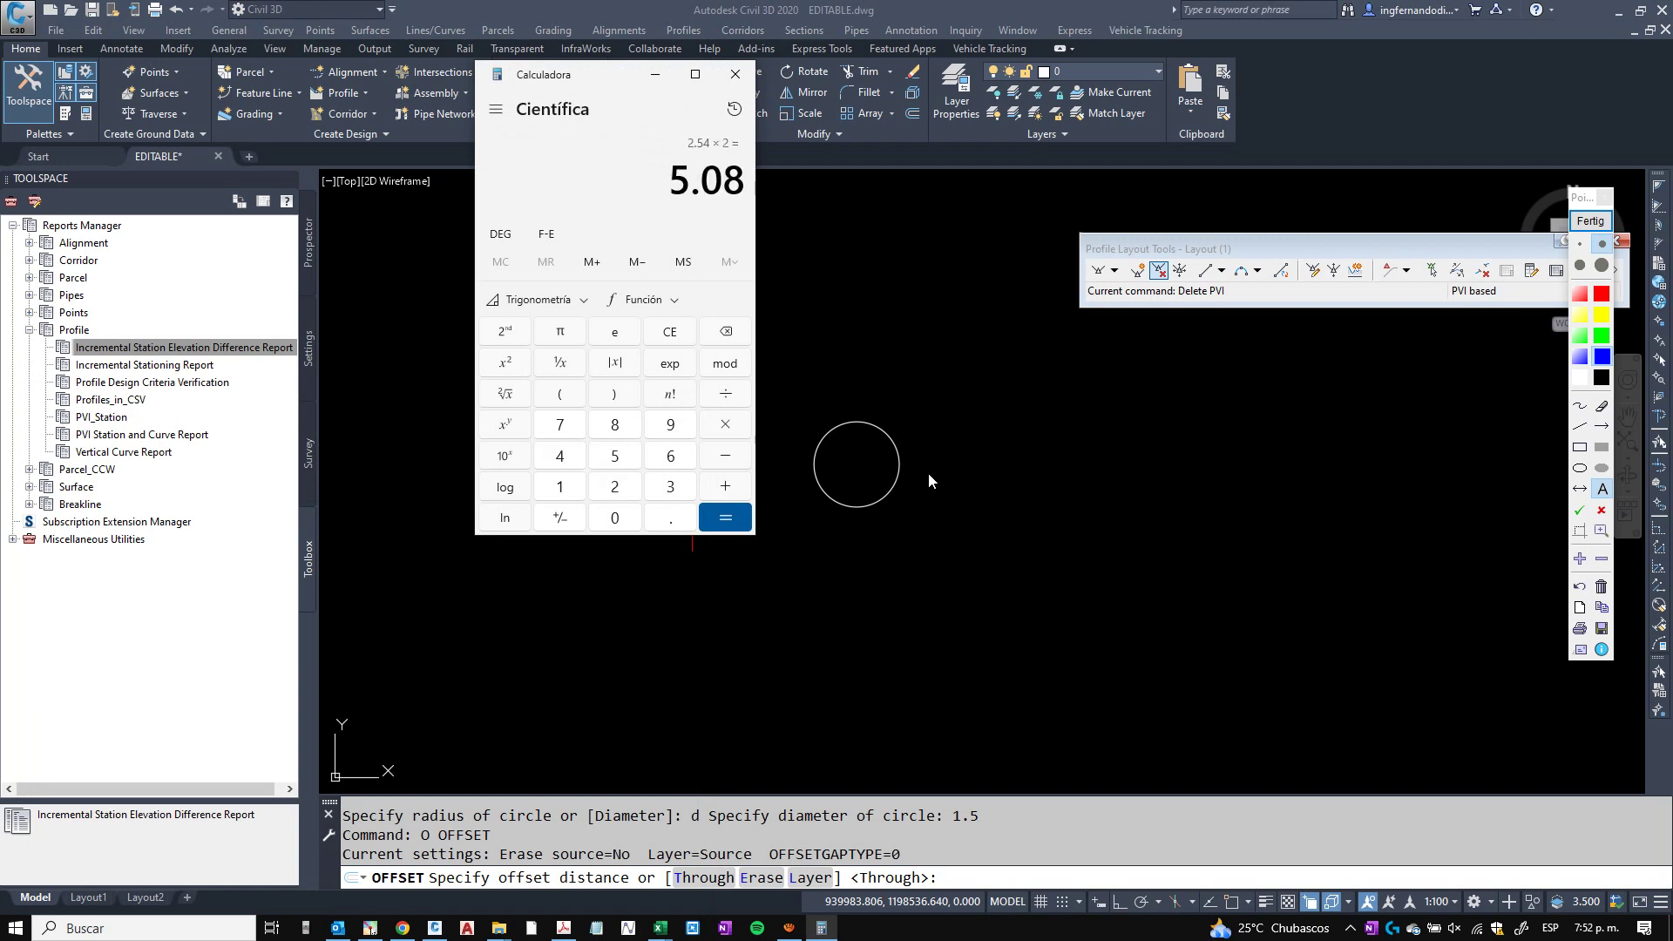
left_click(736, 73)
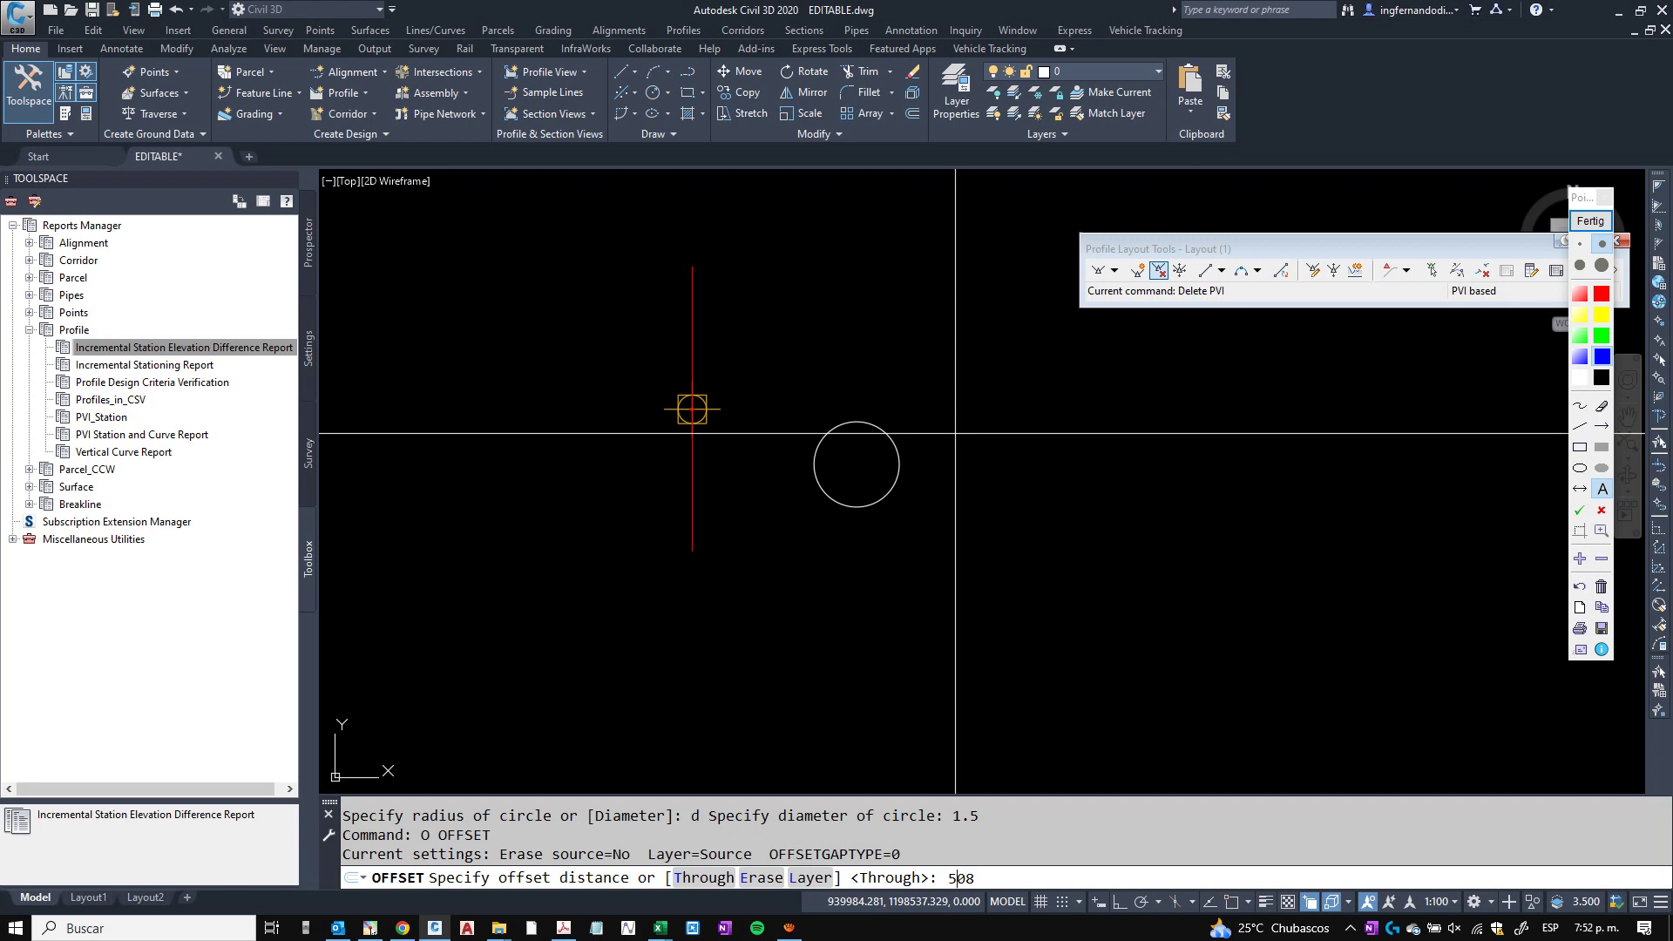
Offset the pipe circle outward by 0.0508 to create the outer wall.
type("0.0")
key("Return")
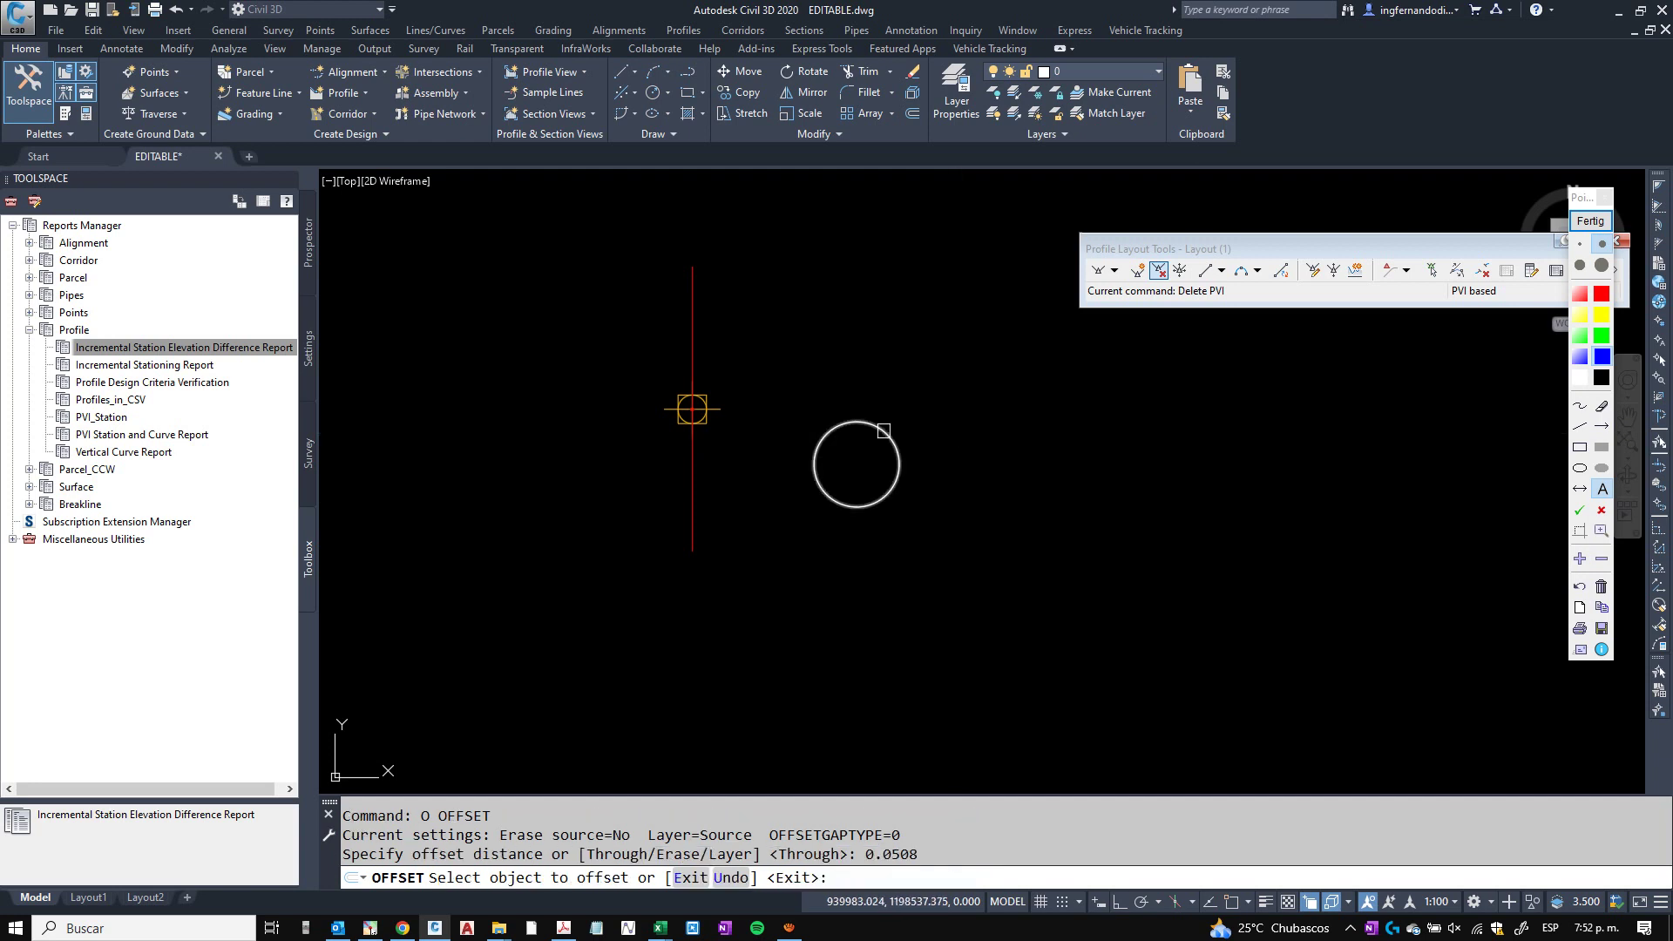
left_click(850, 423)
left_click(949, 321)
scroll(873, 441, "up", 6)
middle_click_drag(805, 562, 814, 571)
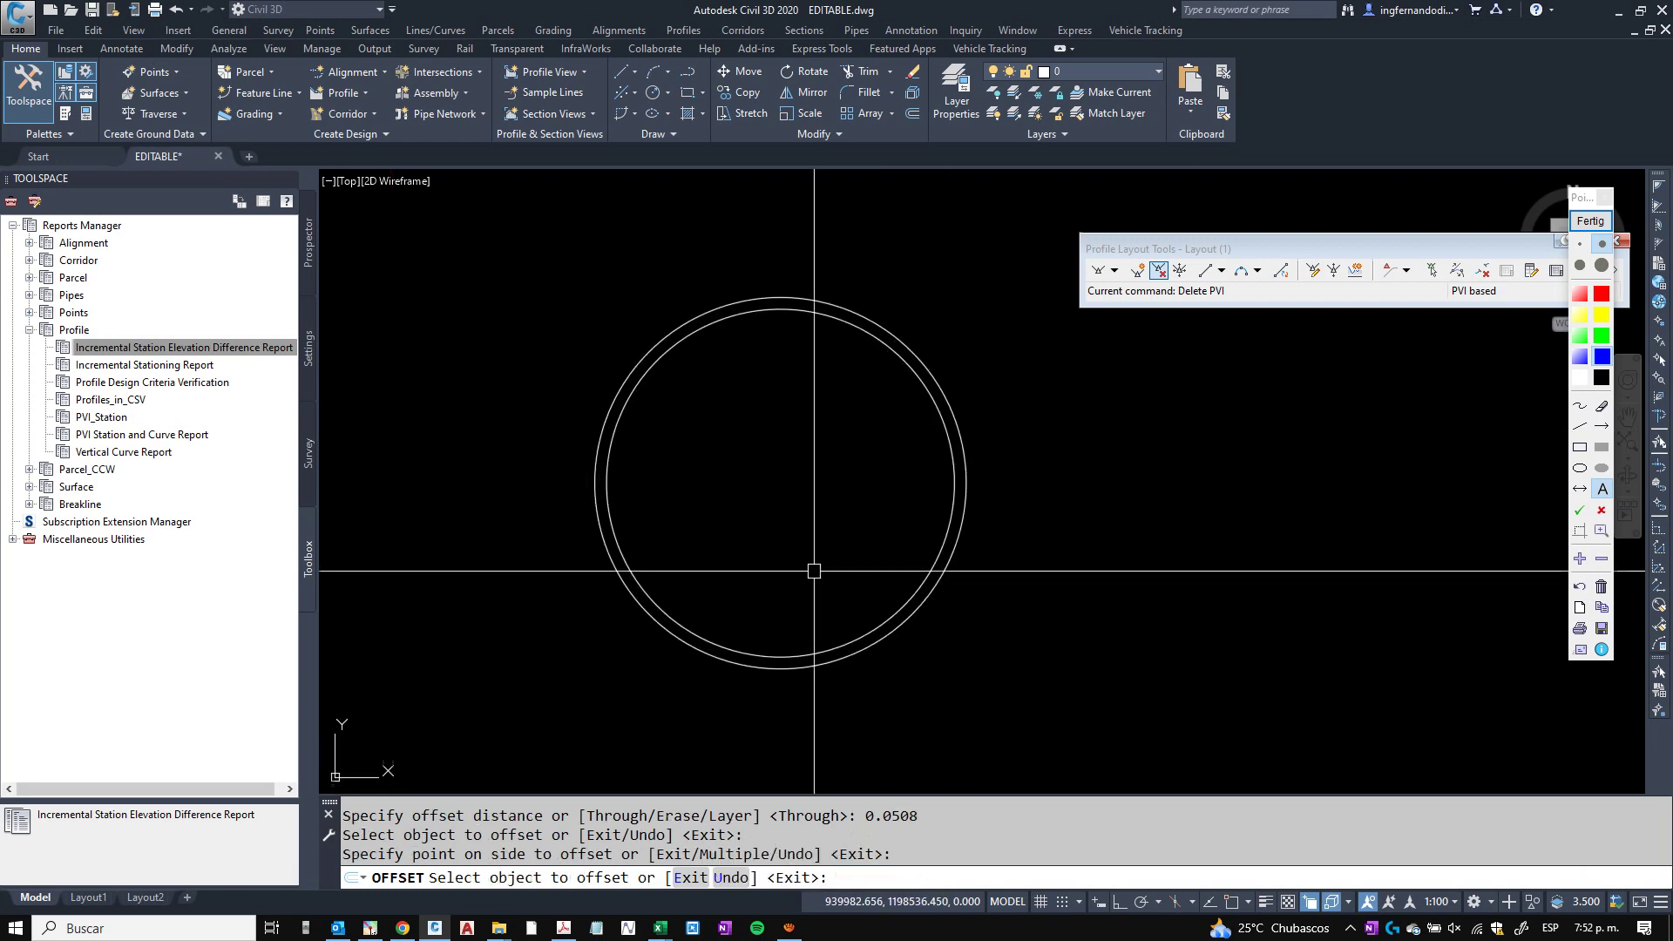
key("Escape")
scroll(764, 473, "down", 6)
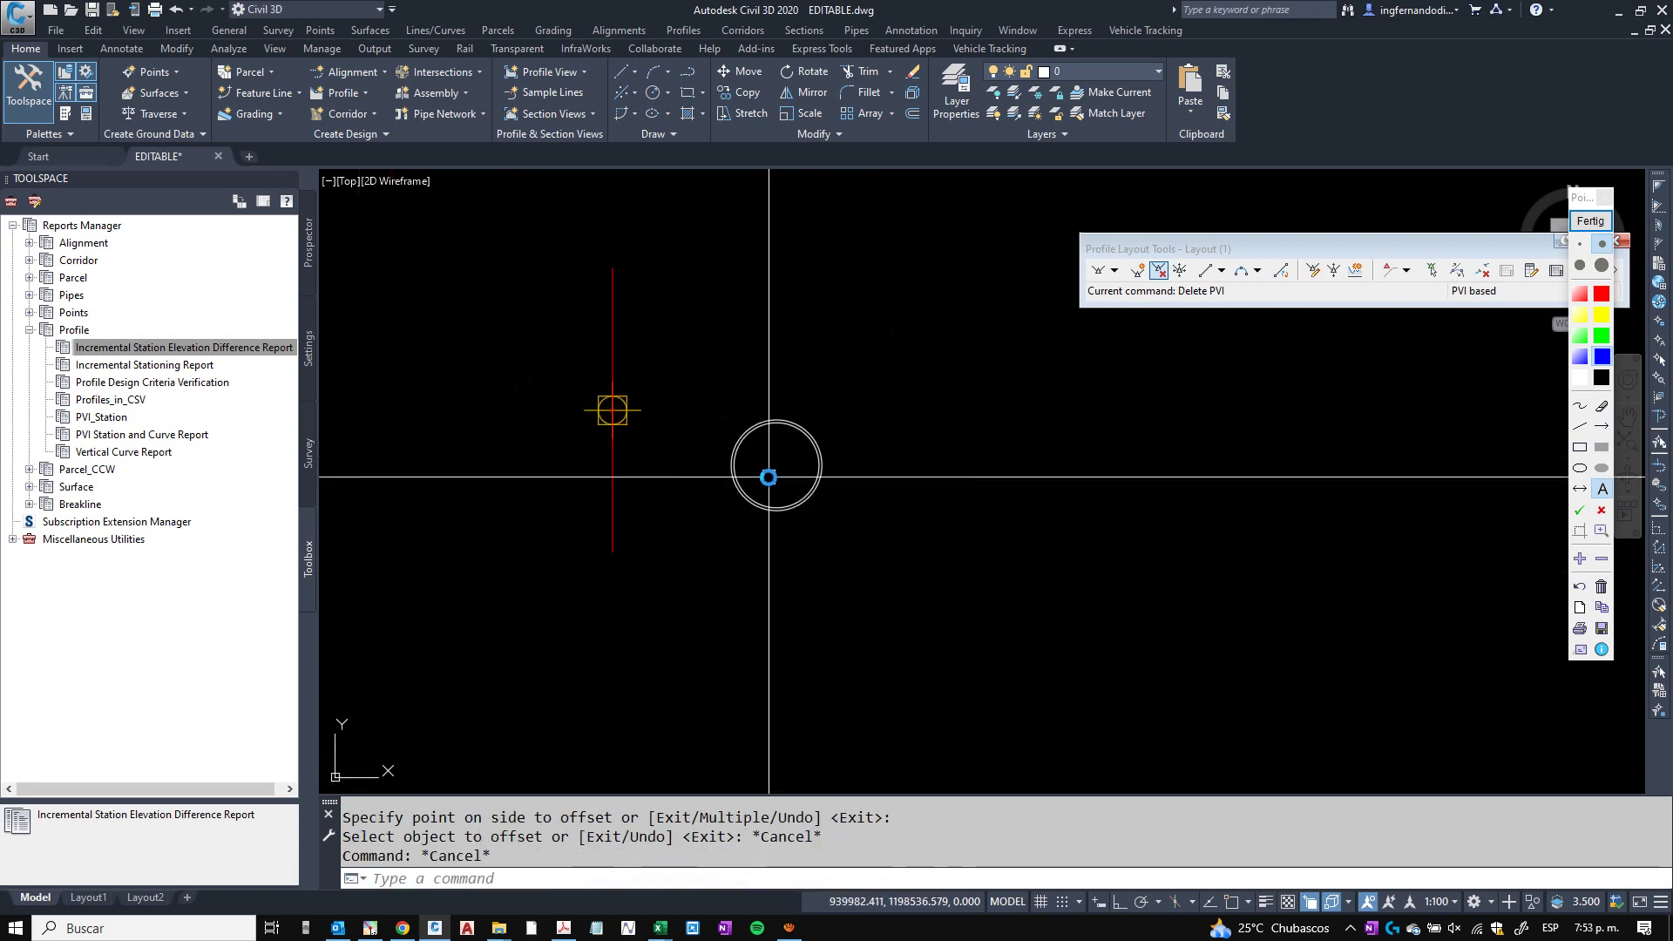
left_click(827, 514)
left_click(706, 410)
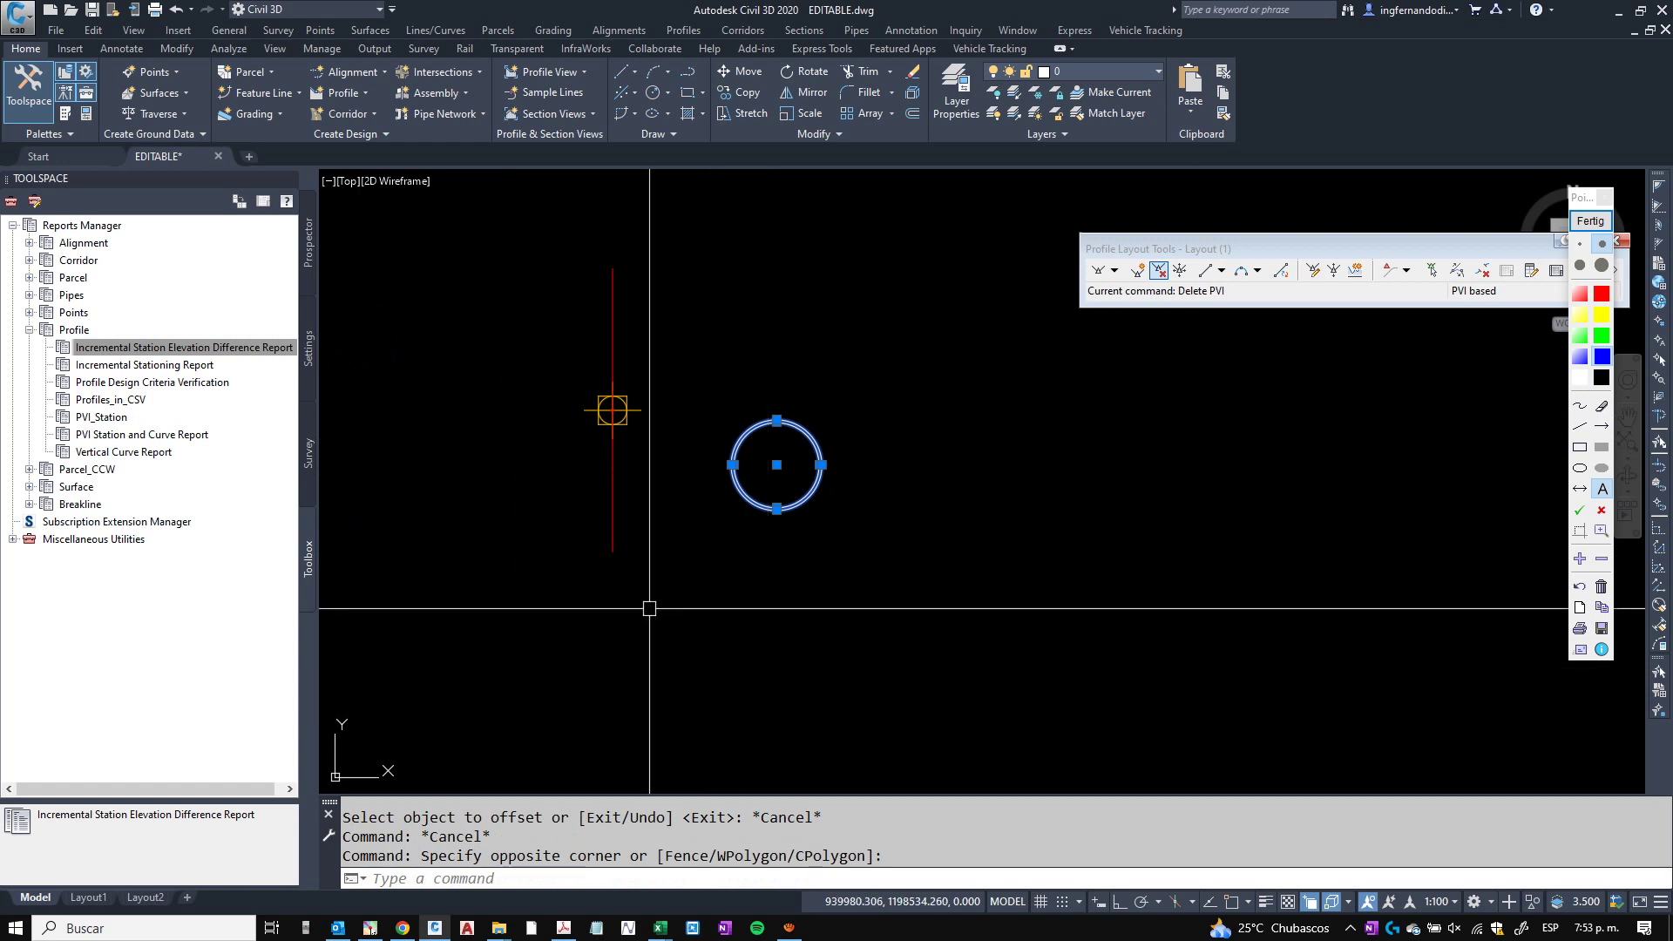
left_click(660, 466)
left_click(501, 408)
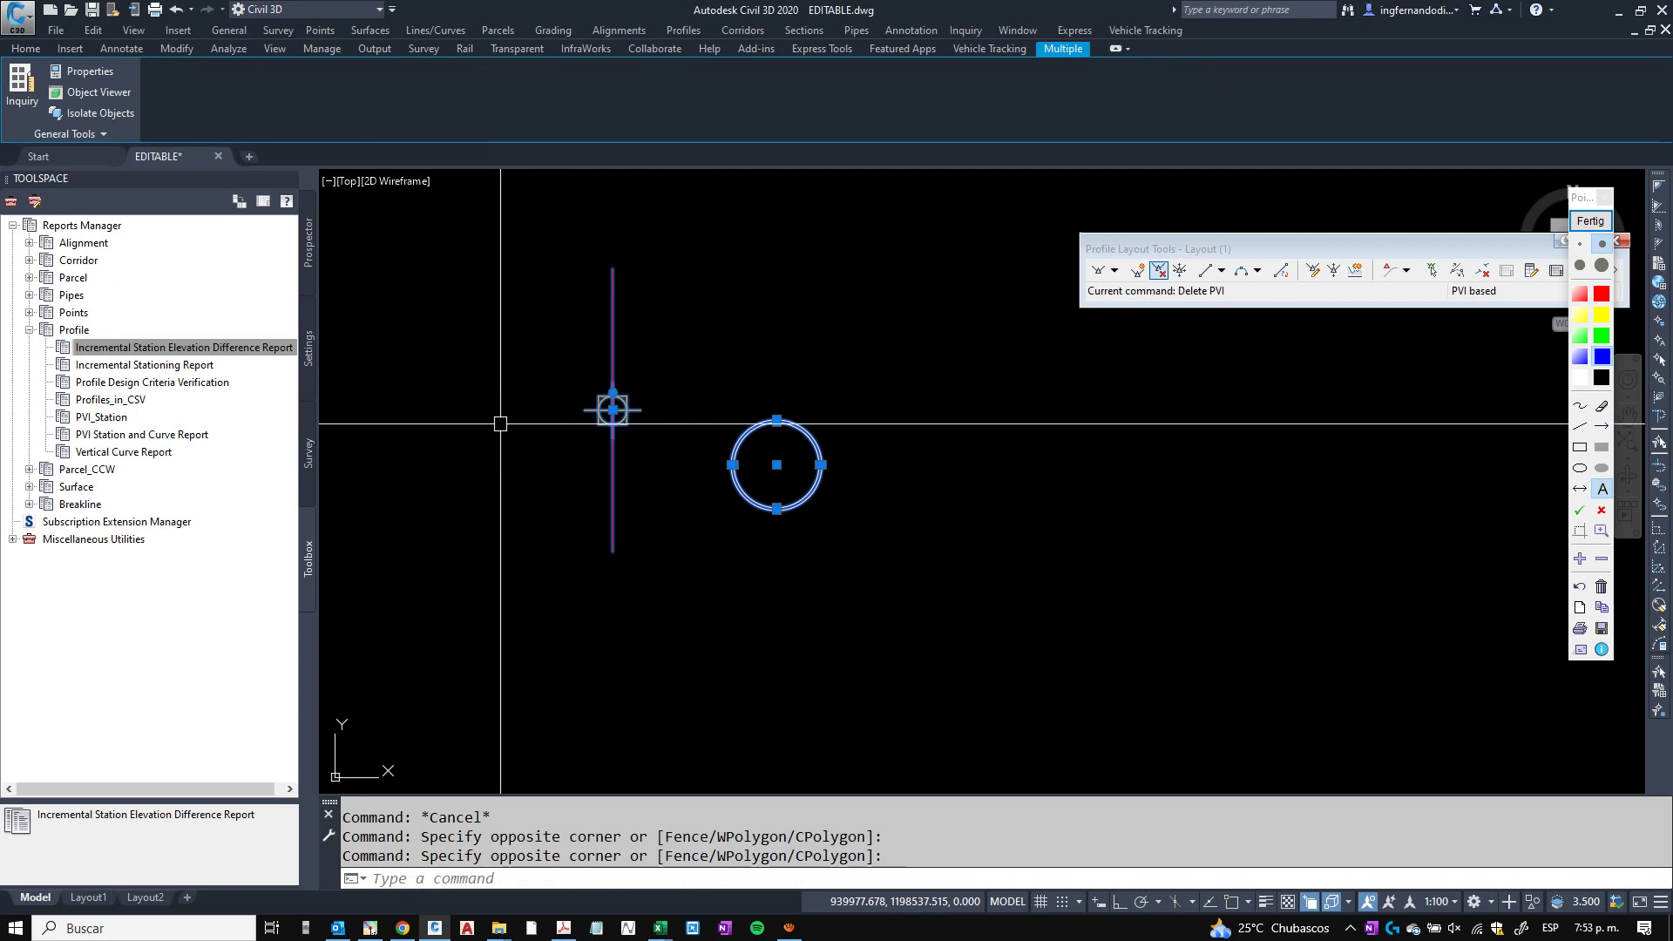
scroll(571, 421, "up", 2)
key("Escape")
left_click(953, 628)
left_click(855, 509)
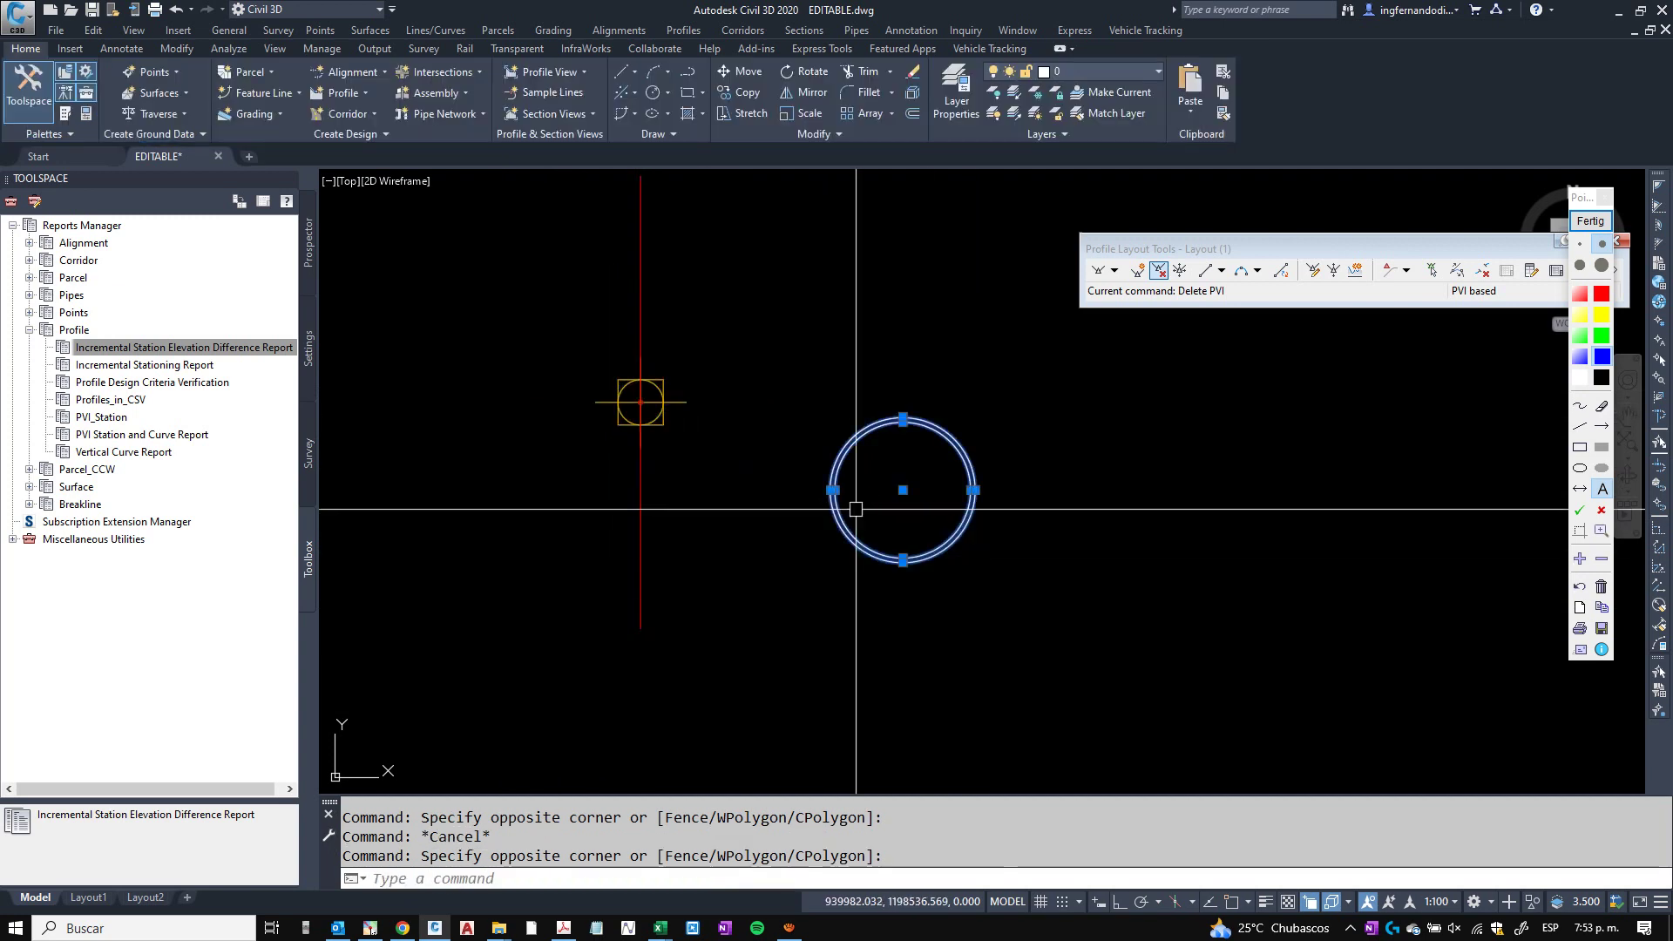
type("m")
key("Return")
scroll(906, 392, "up", 2)
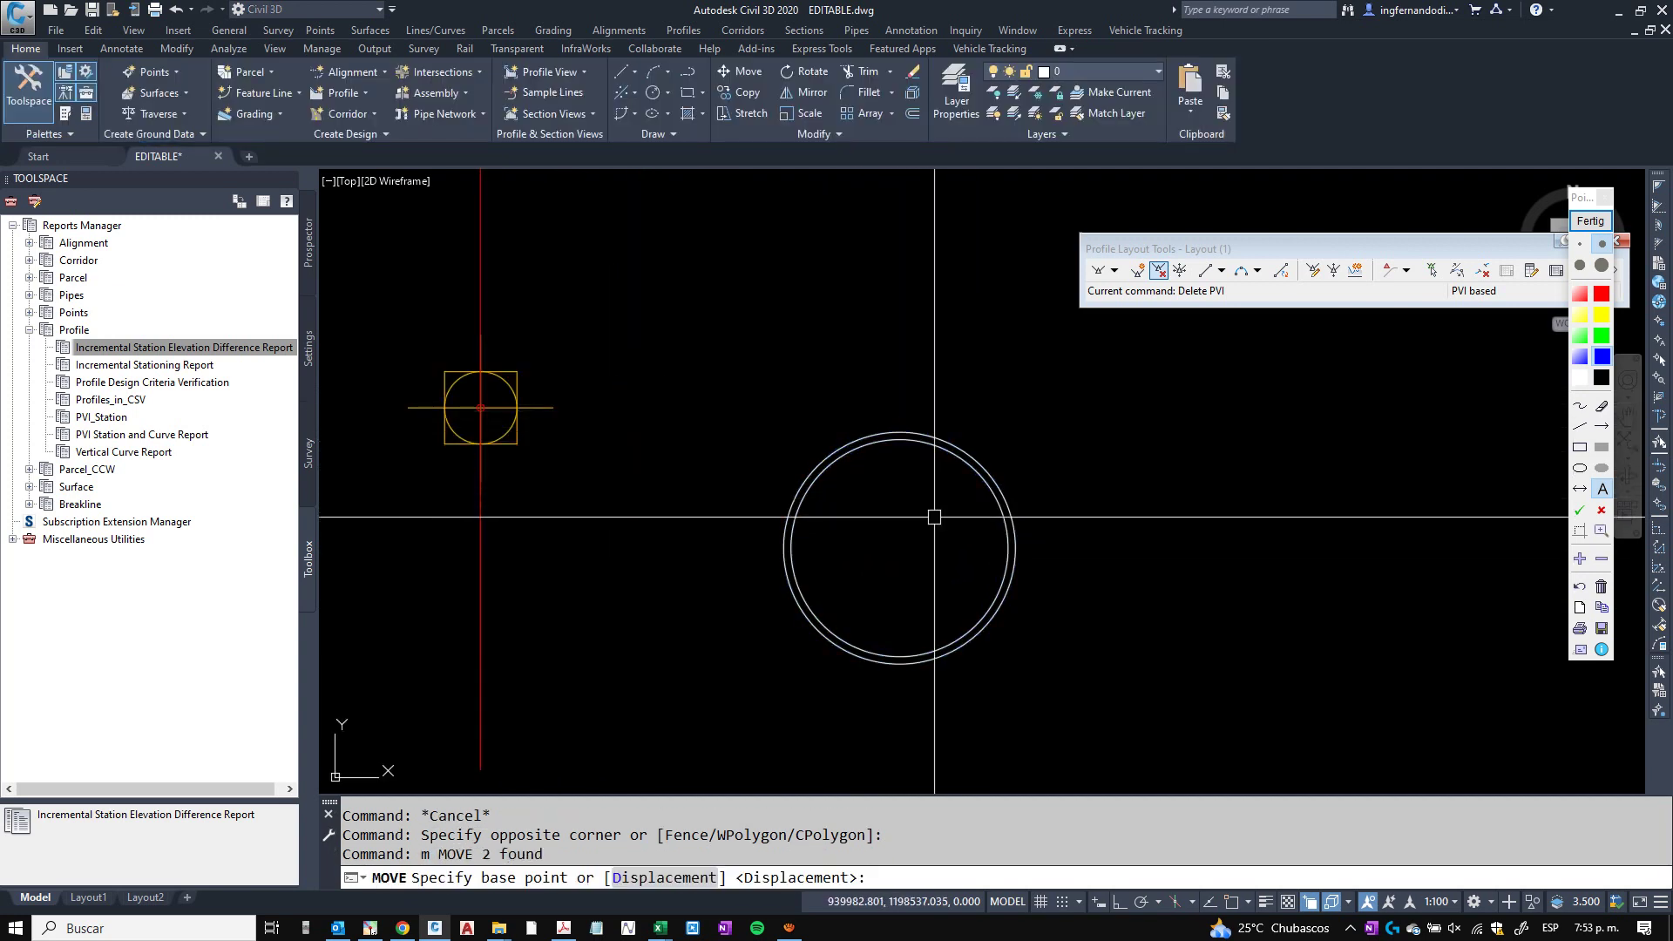
key("Escape")
Draw a vertical polyline from the centre of the pipe circles upward past the outer circle.
type("pl")
key("Return")
type("cen")
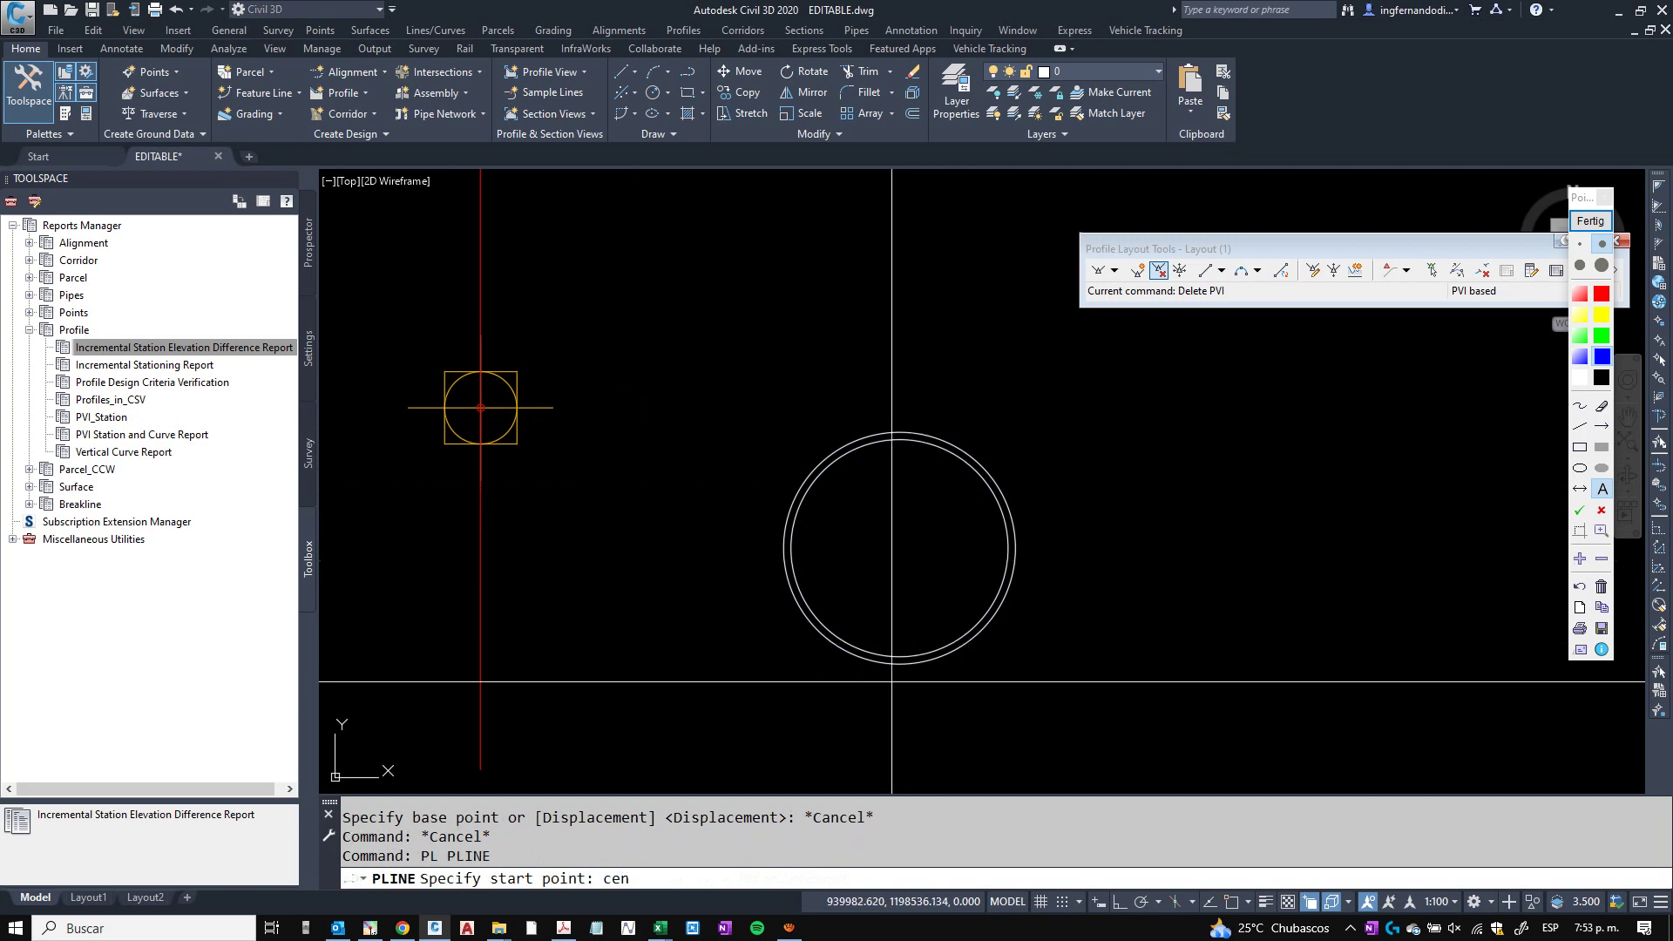
key("Return")
left_click(906, 542)
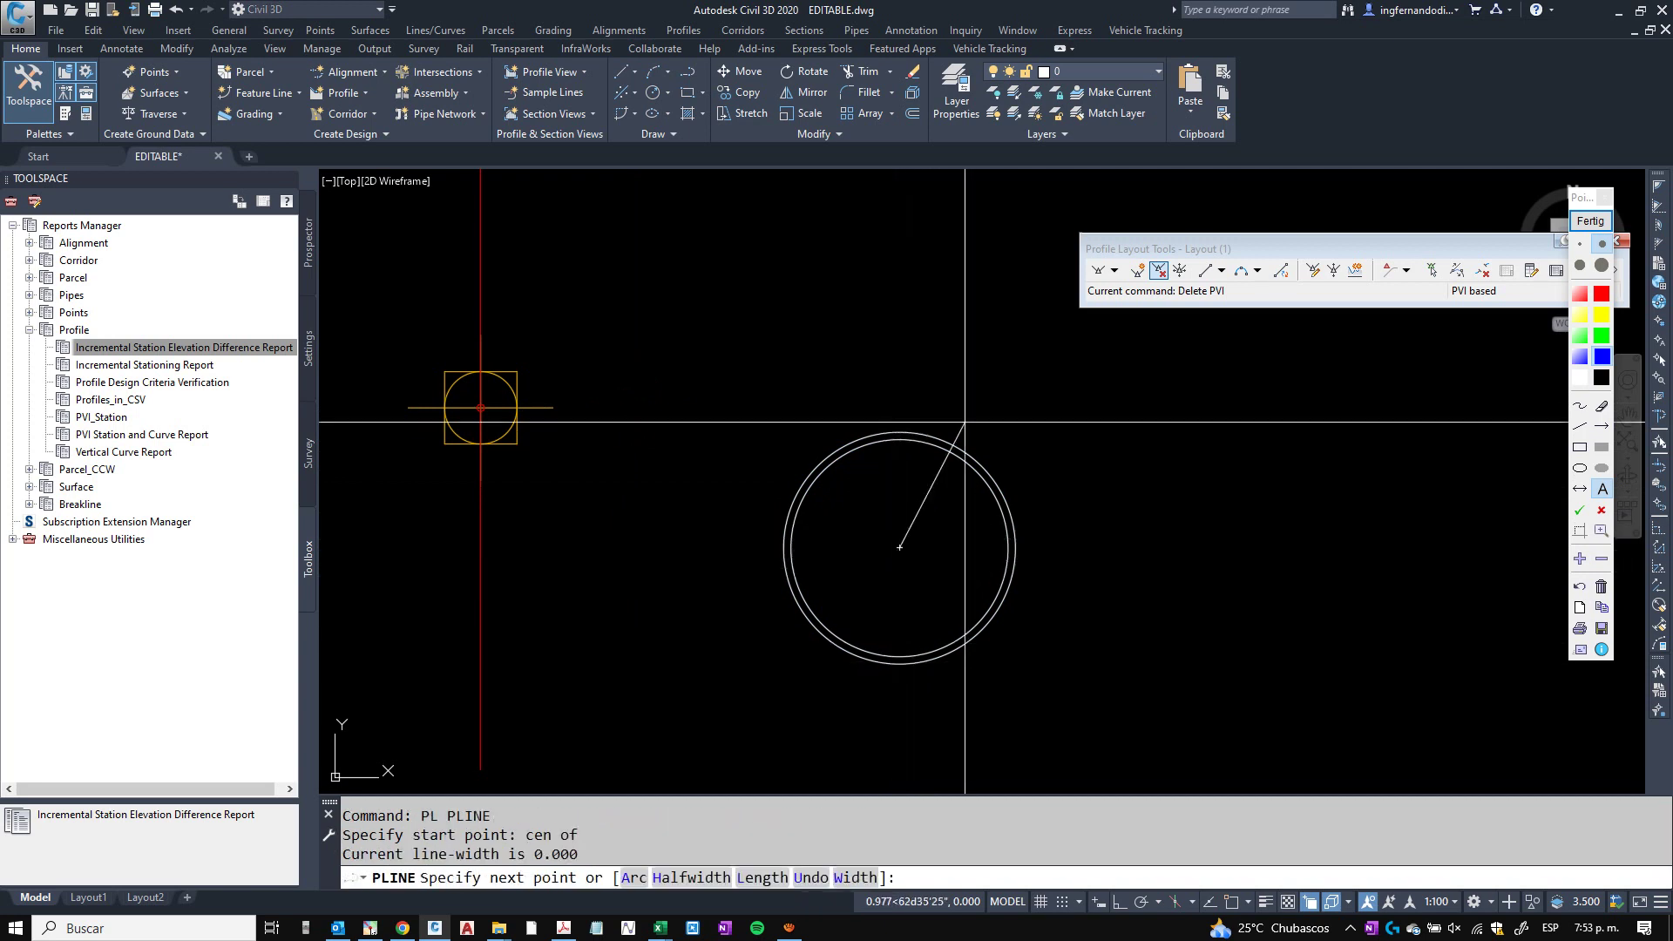
key("F8")
left_click(988, 360)
key("Return")
Trim the part of the vertical polyline that extends above the outer pipe circle.
type("tr TRIM")
key("Return")
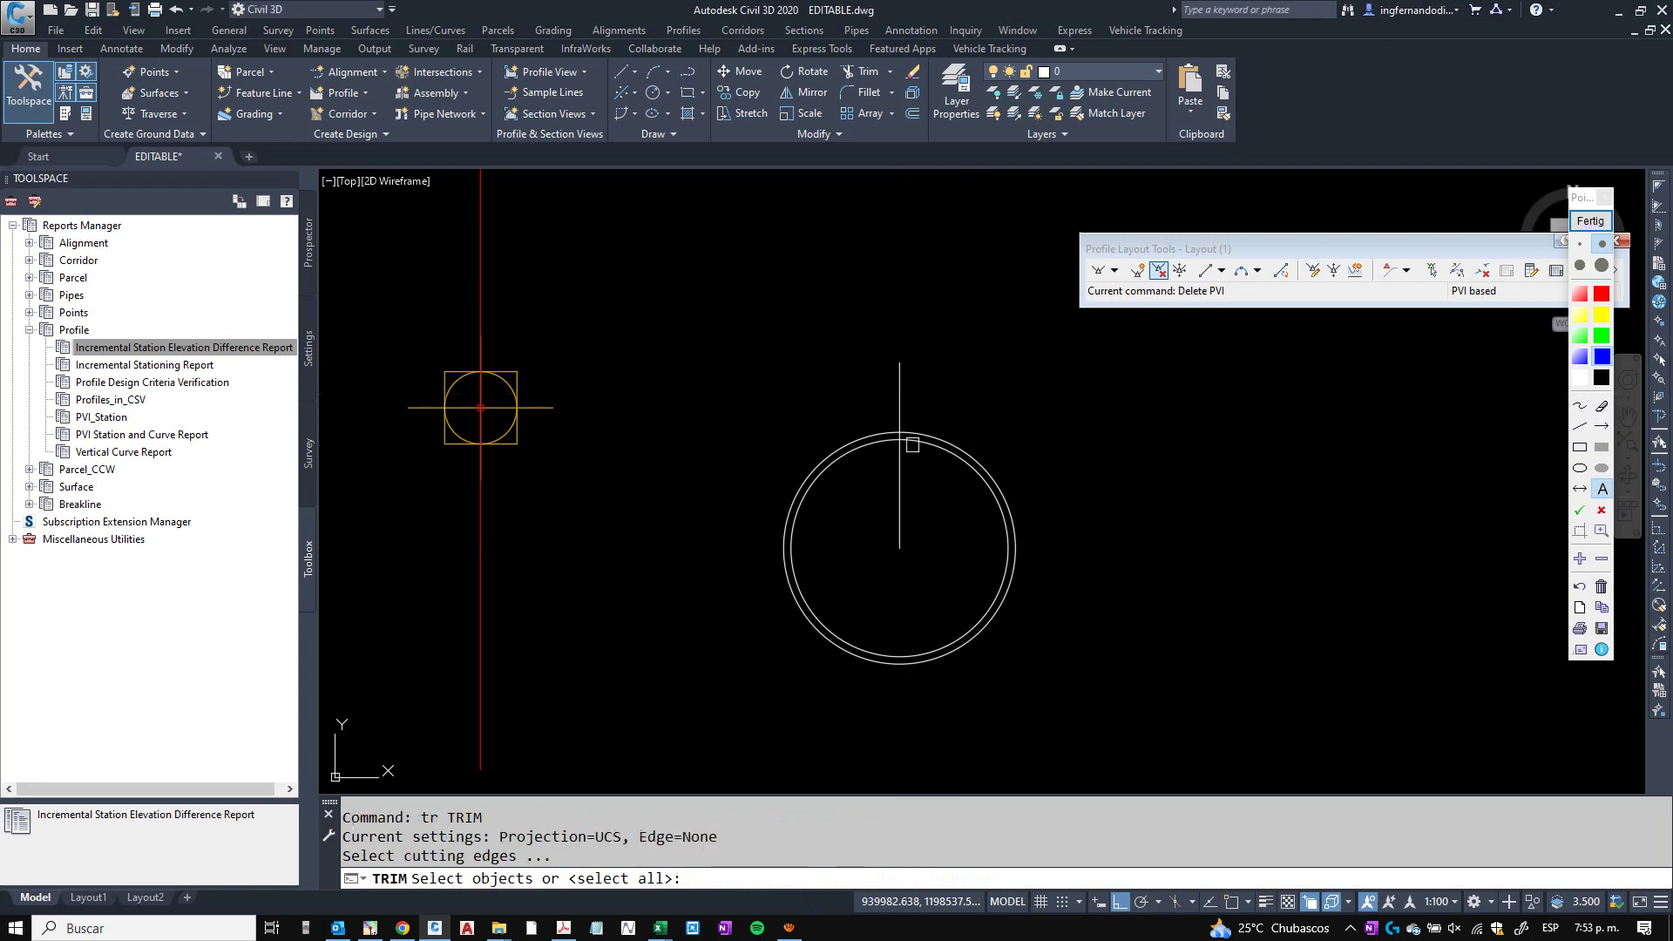
left_click(944, 475)
left_click(925, 412)
key("Return")
left_click(925, 408)
left_click(874, 377)
key("Escape")
key("Escape")
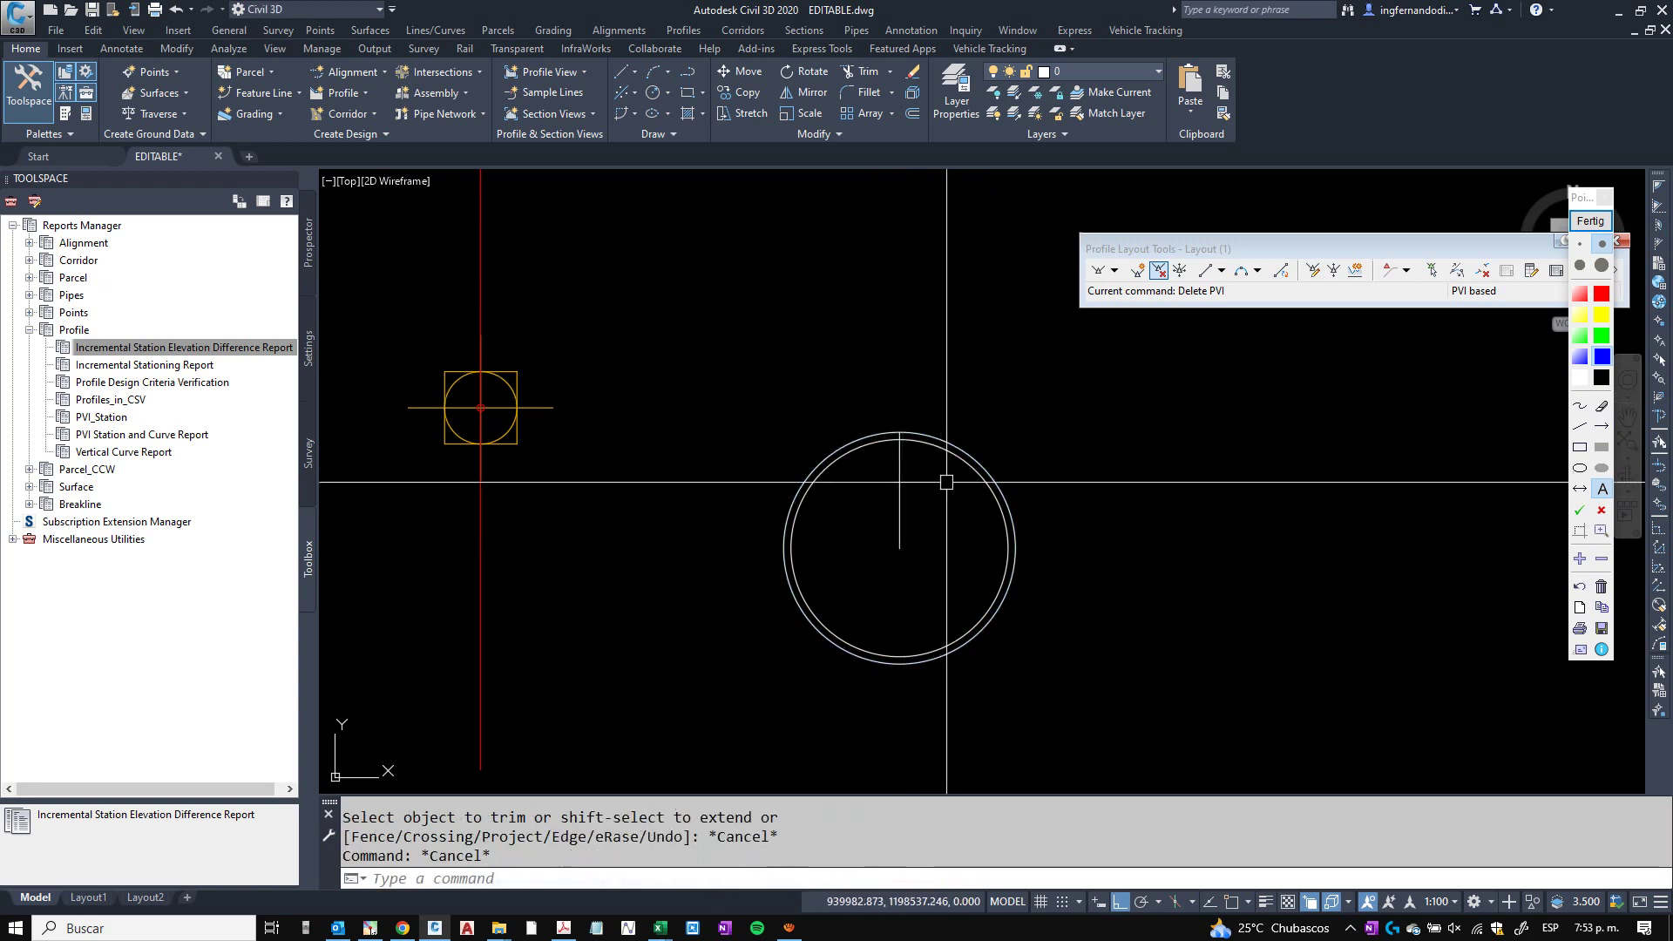
left_click(944, 482)
left_click(915, 407)
type("m")
key("Return")
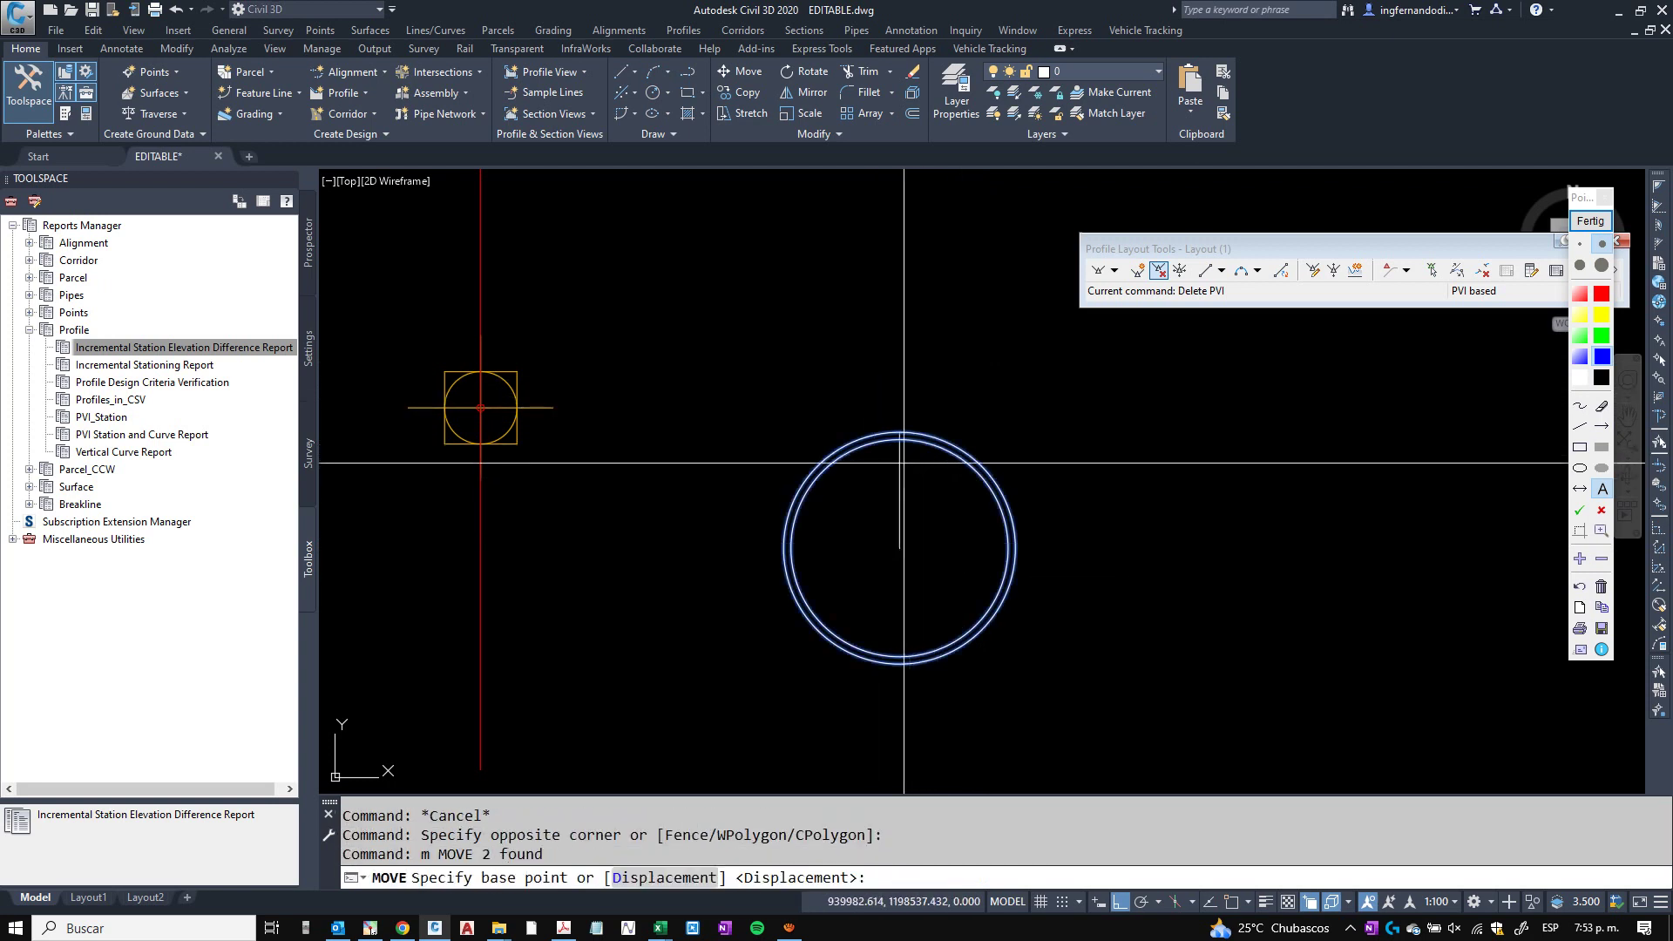
type("end")
key("space")
left_click(885, 457)
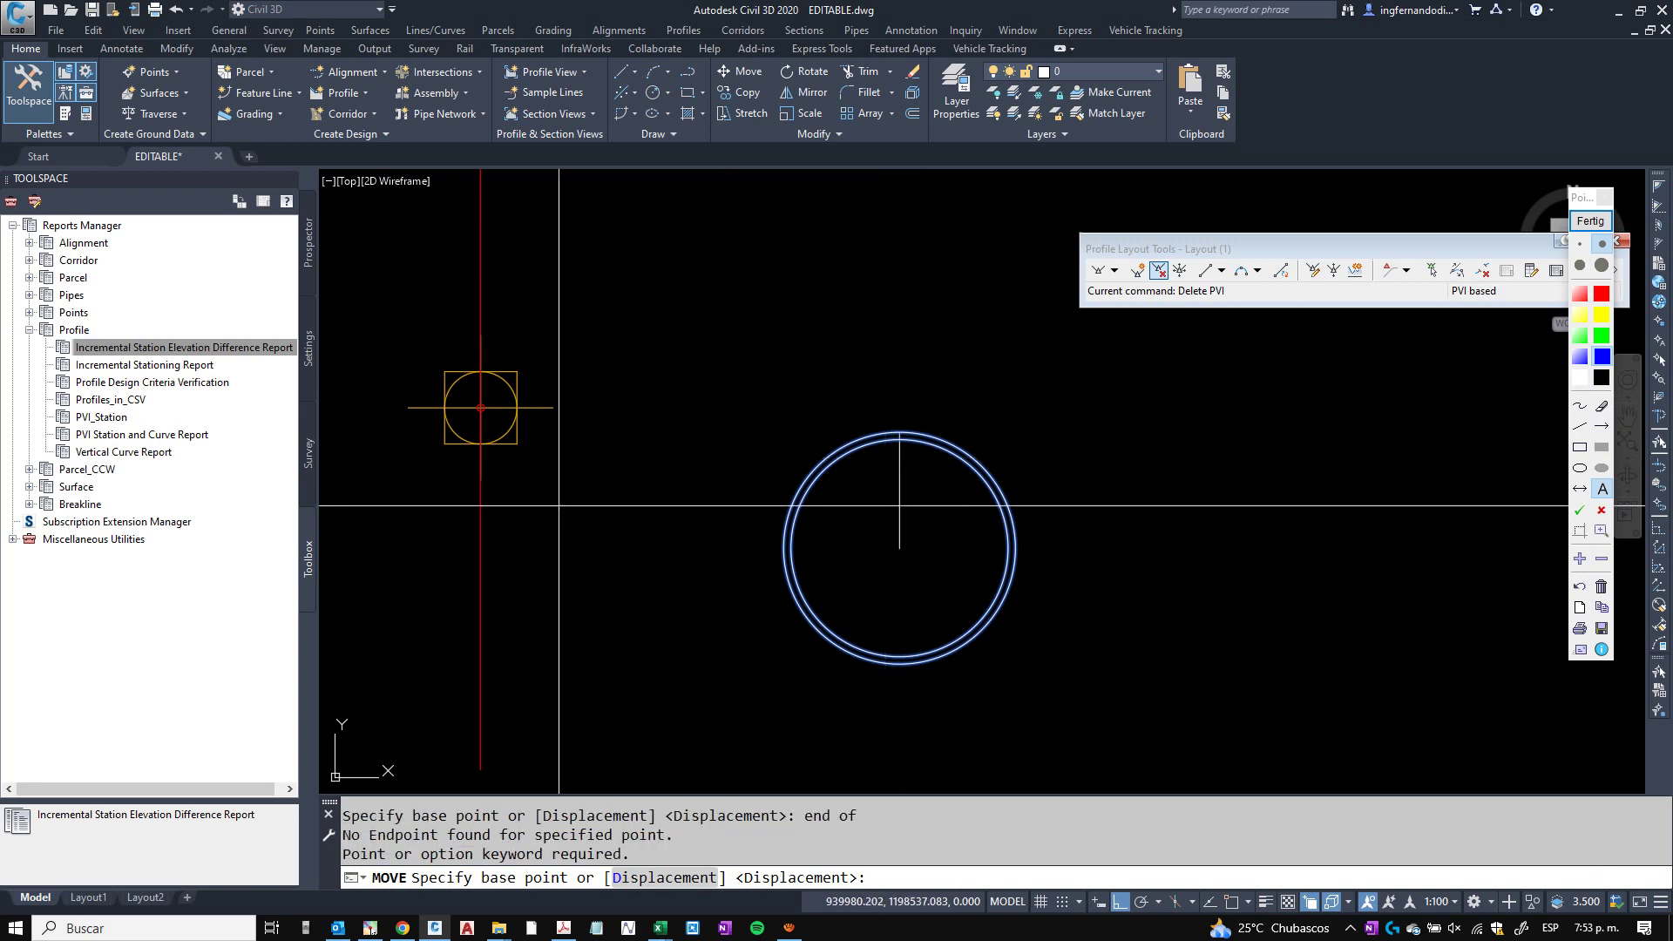
key("Escape")
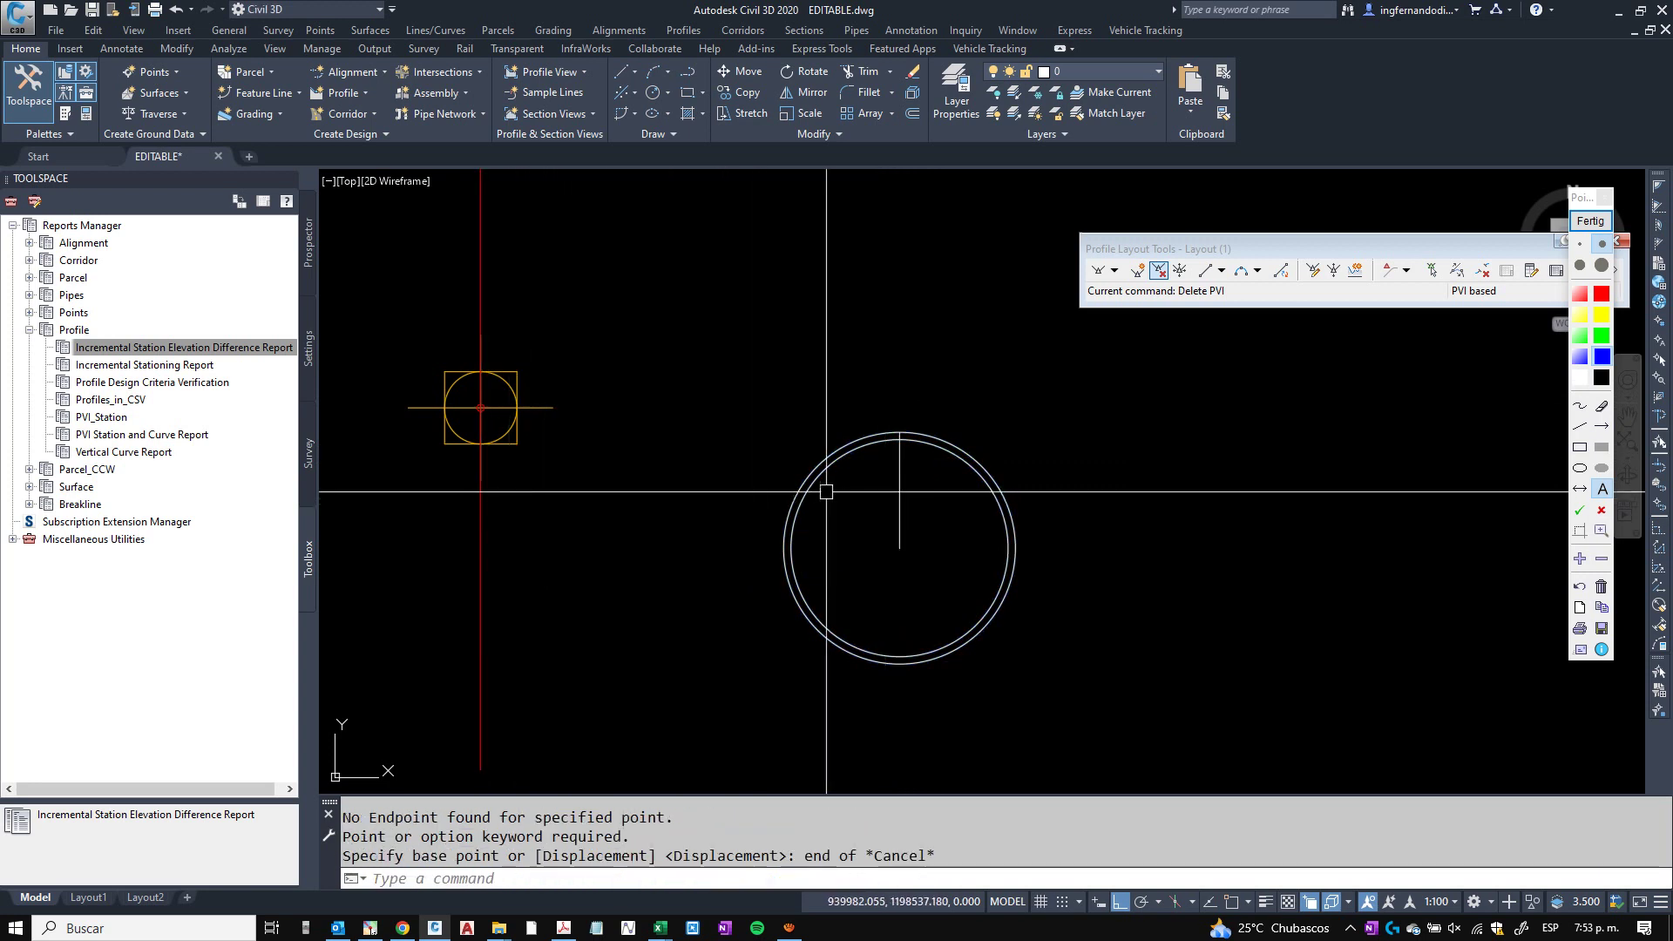
Try to move both pipe circles from the vertical line's upper endpoint to the centre of the assembly marker.
type("m")
key("Return")
left_click(822, 508)
left_click(750, 452)
key("Return")
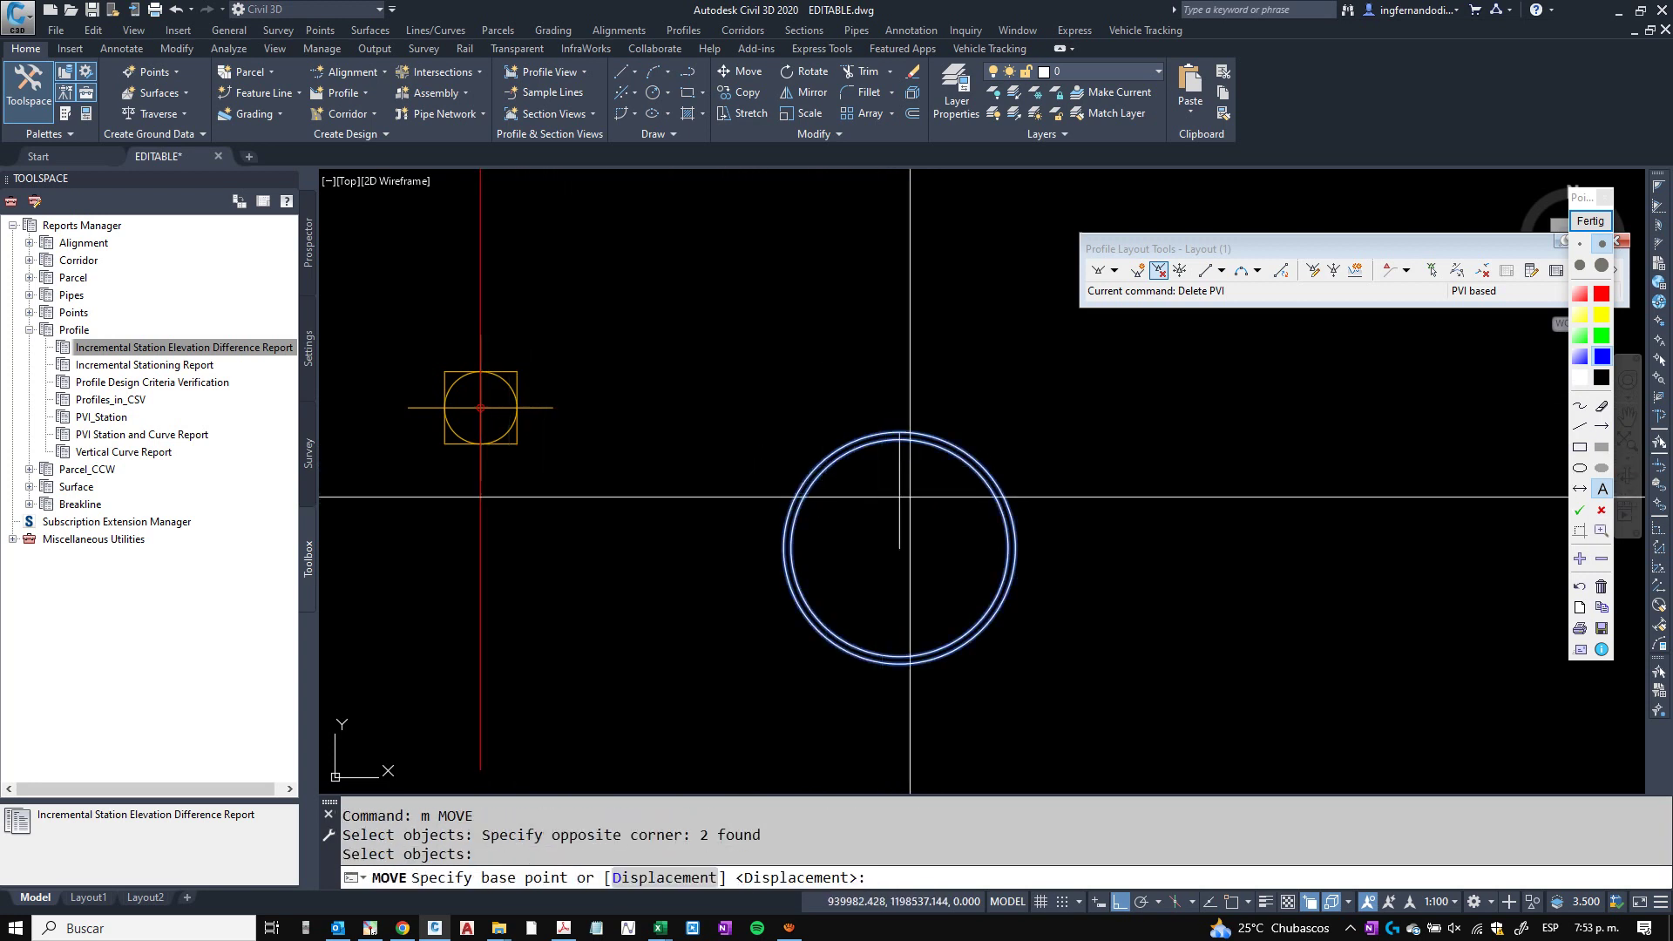
type("end")
key("space")
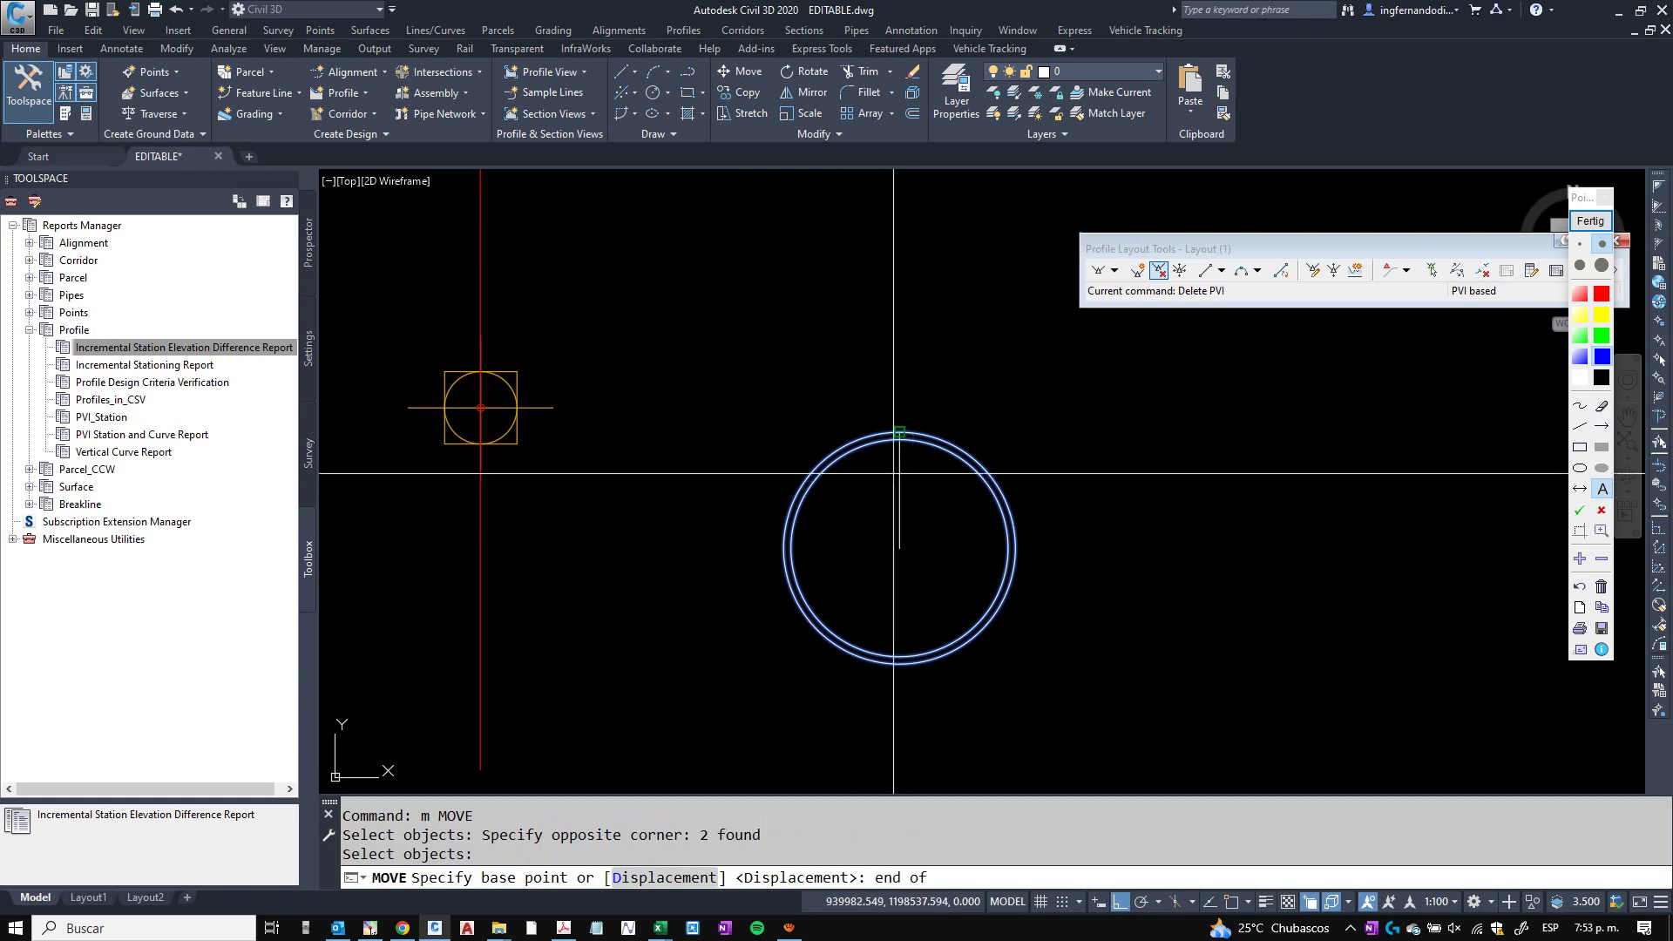
left_click(897, 435)
type("end")
key("space")
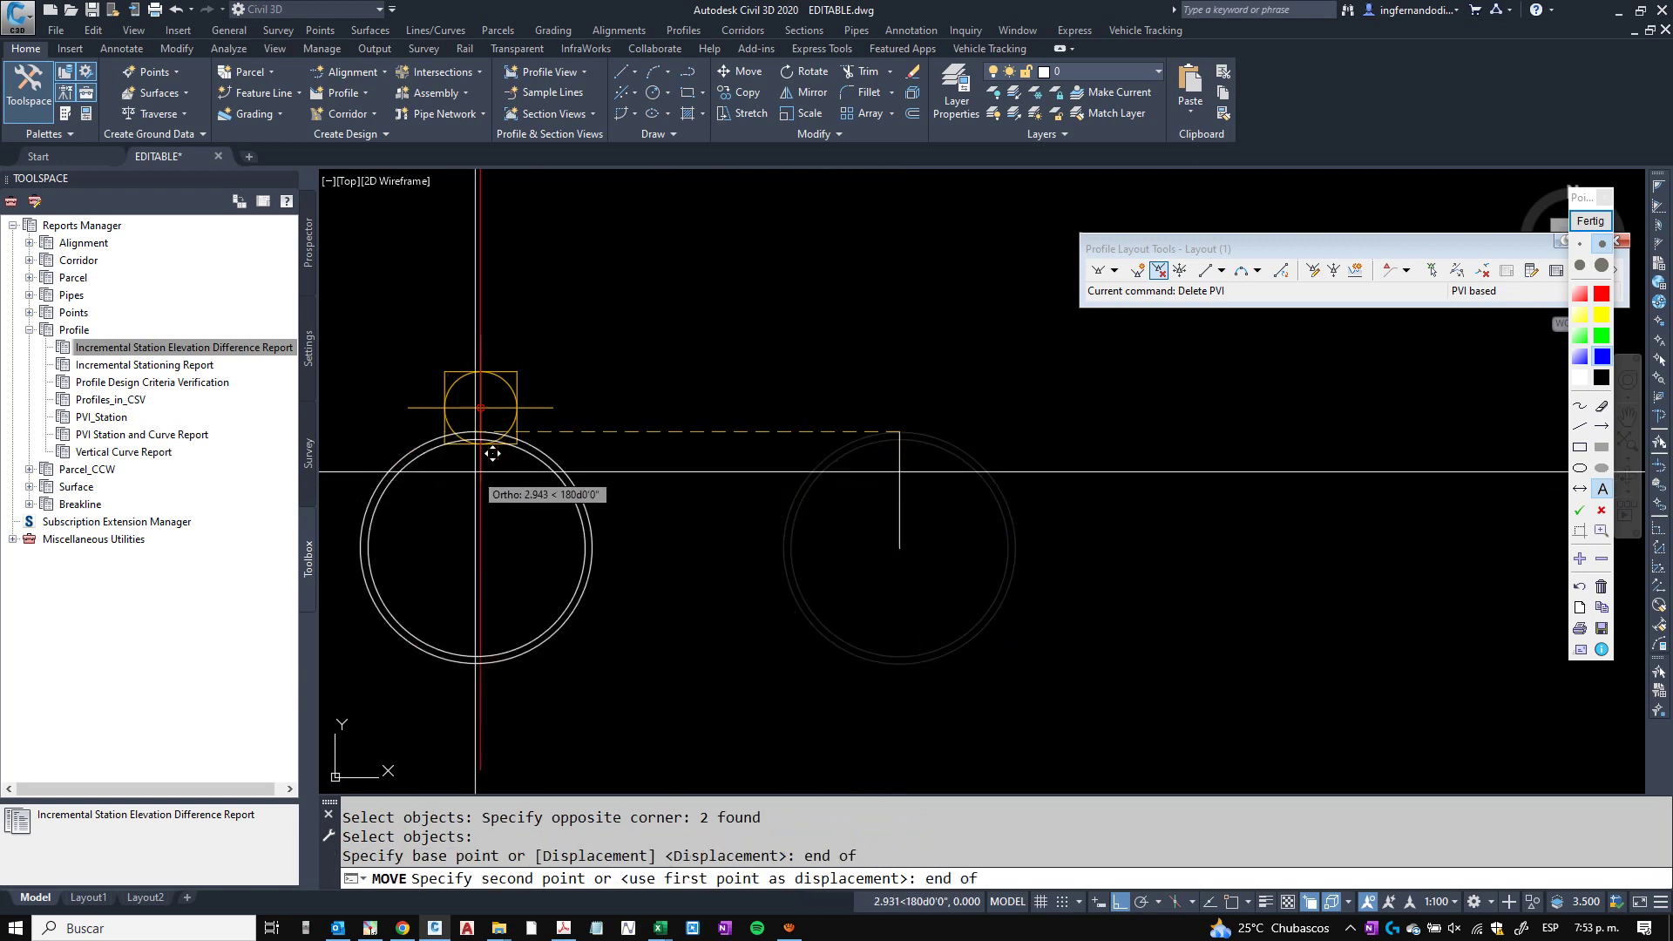
key("F8")
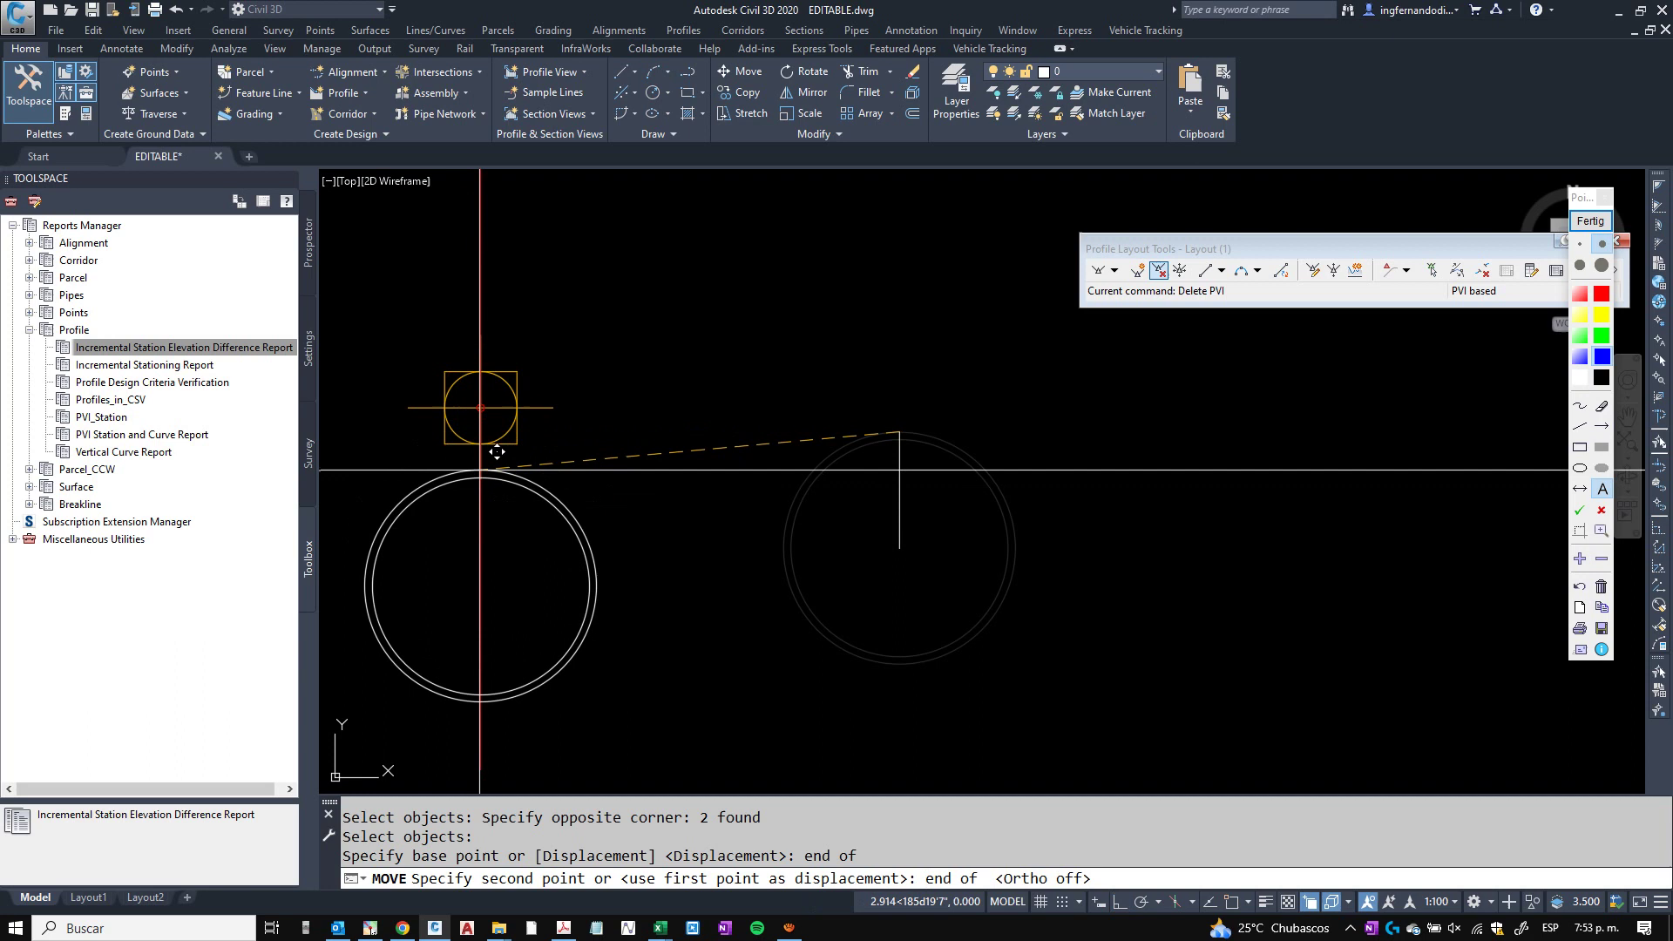
left_click(480, 407)
key("Escape")
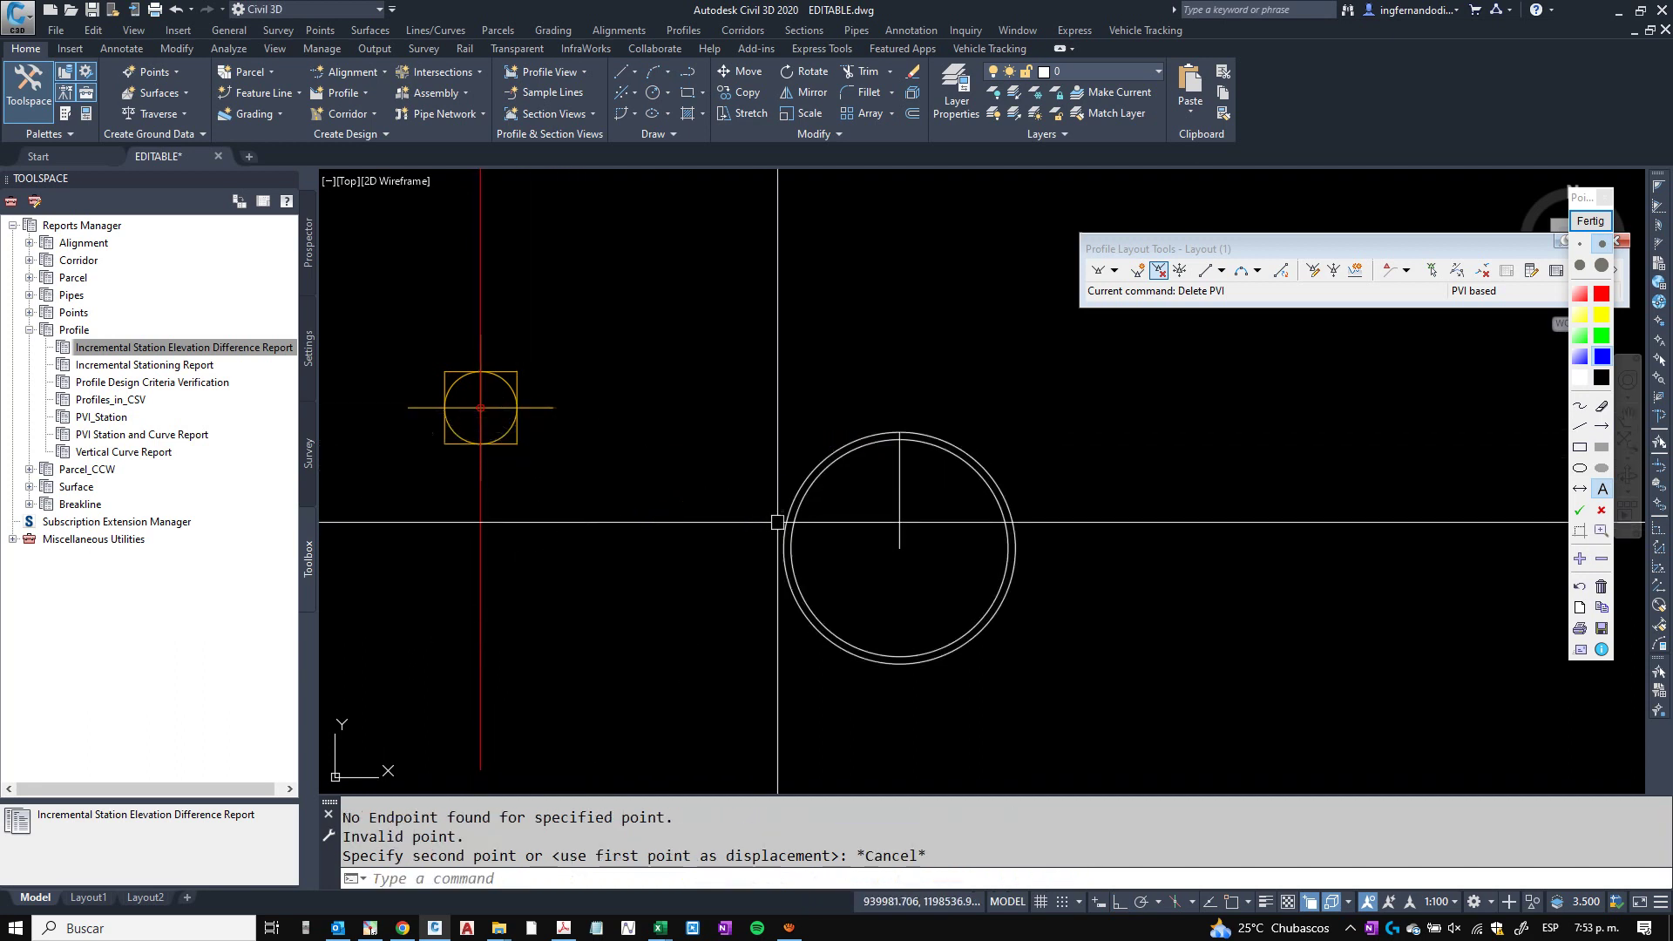
Move both pipe circles freehand onto the assembly's vertical axis, with the outer circle's crown at about the marker's centre.
left_click(851, 449)
left_click(777, 521)
type("m")
key("Return")
left_click(869, 547)
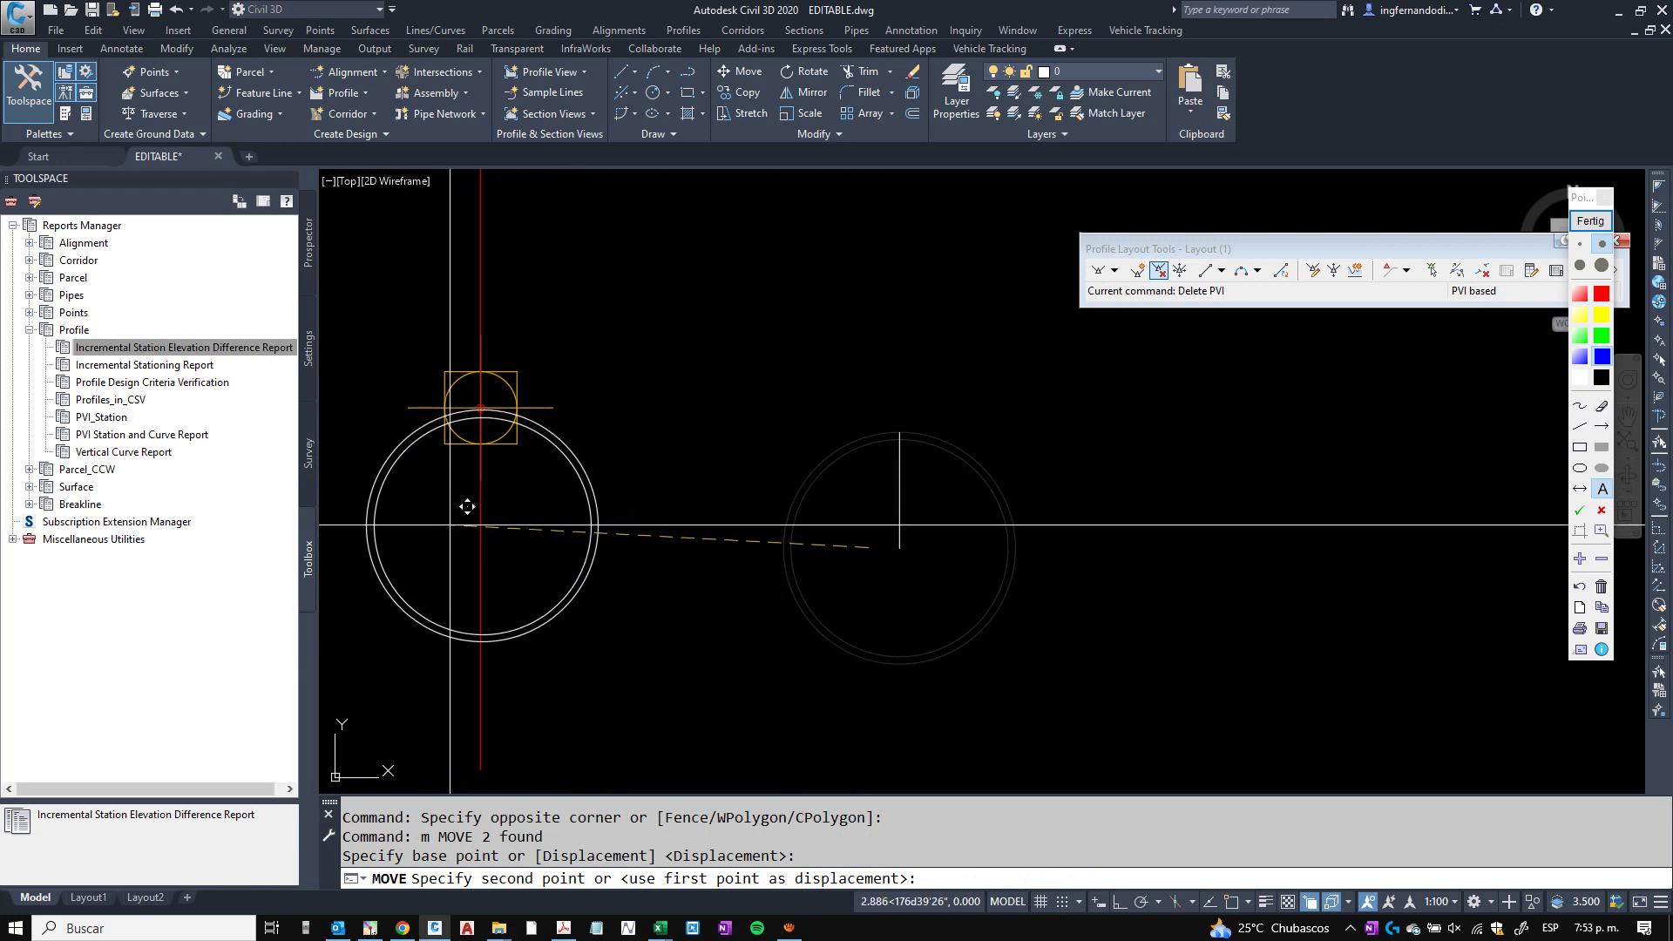
left_click(463, 510)
key("Escape")
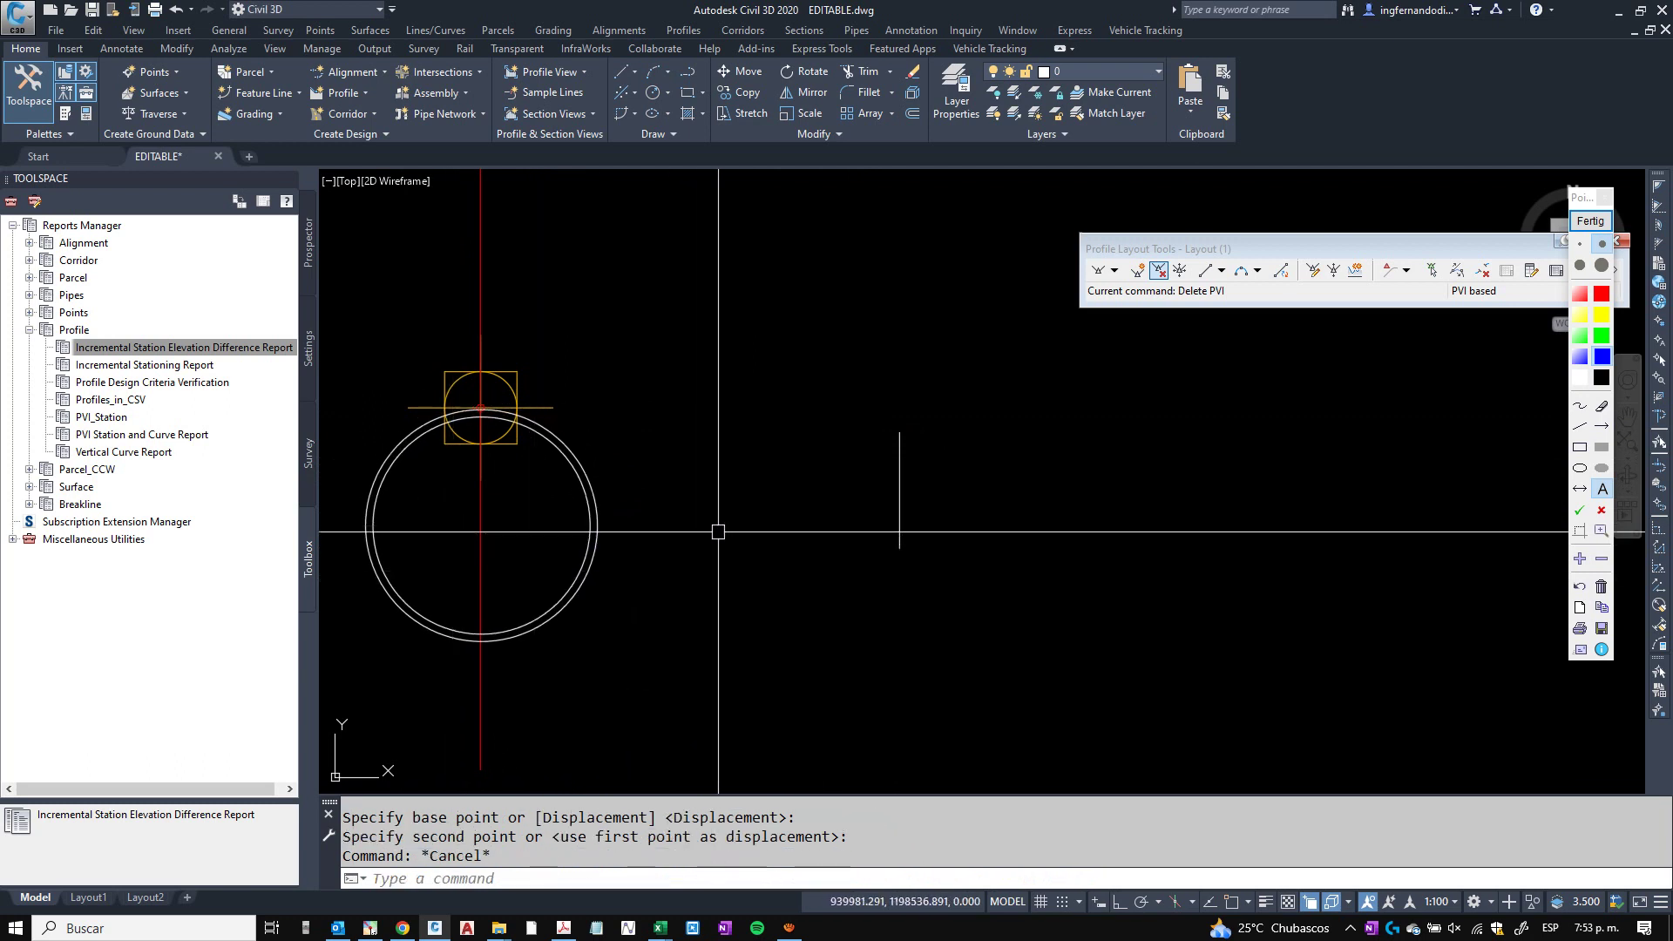
Move the "Sección Tubo" assembly freehand away from the pipe circles, past the short loose vertical line.
scroll(680, 385, "down", 3)
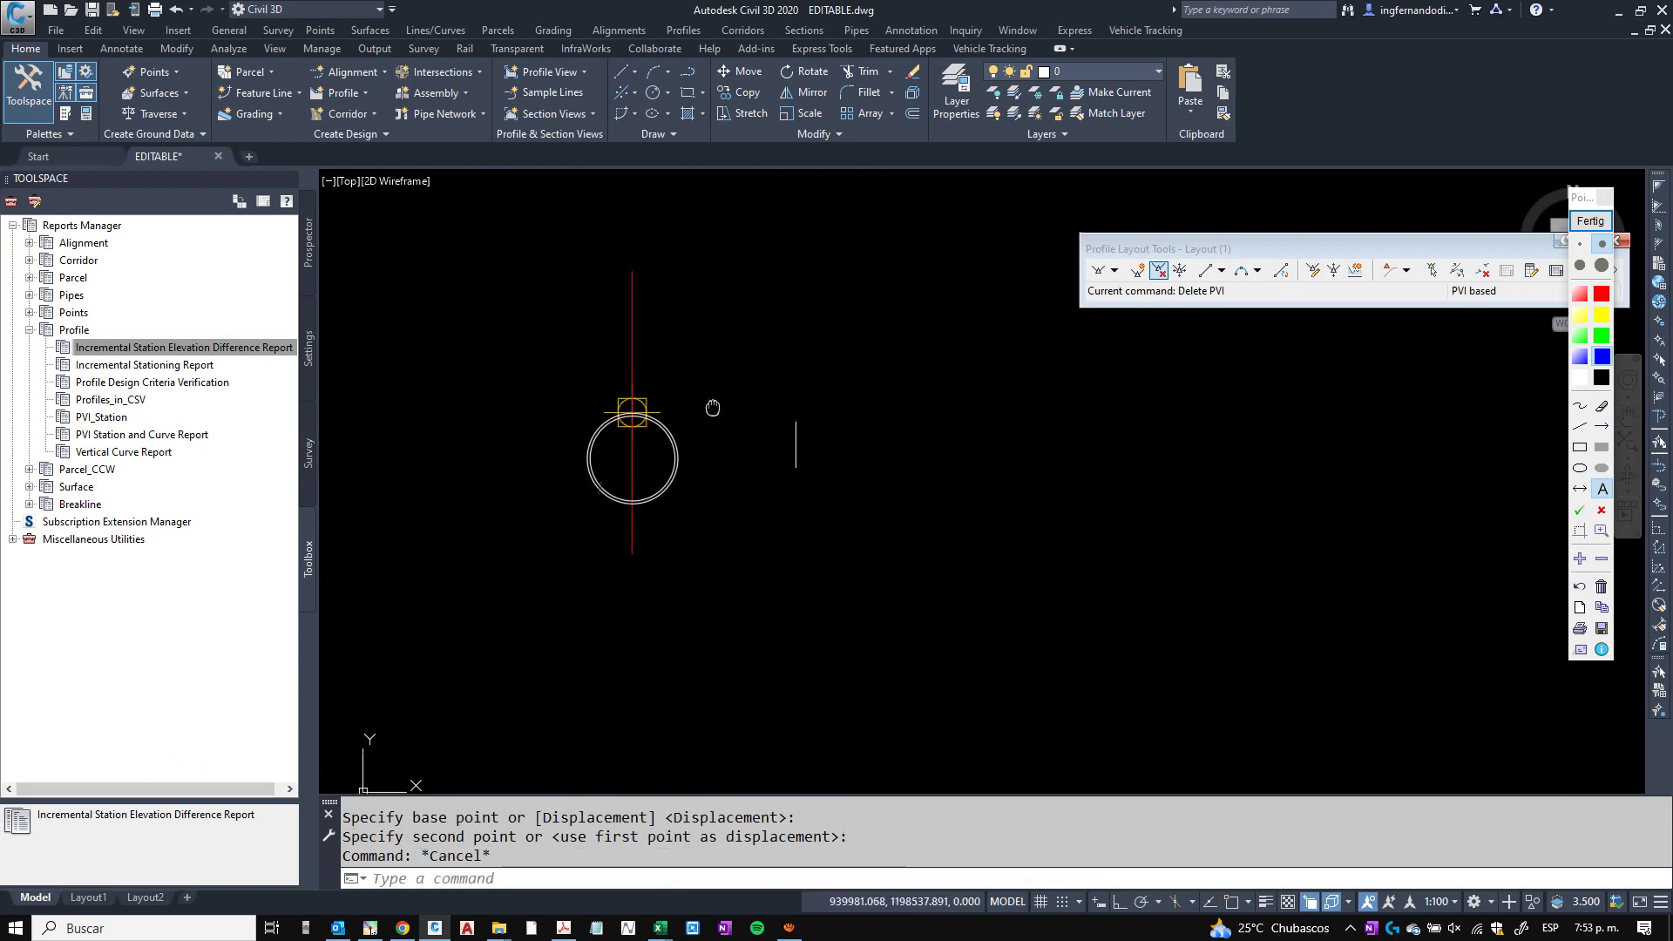
left_click(664, 326)
left_click(664, 341)
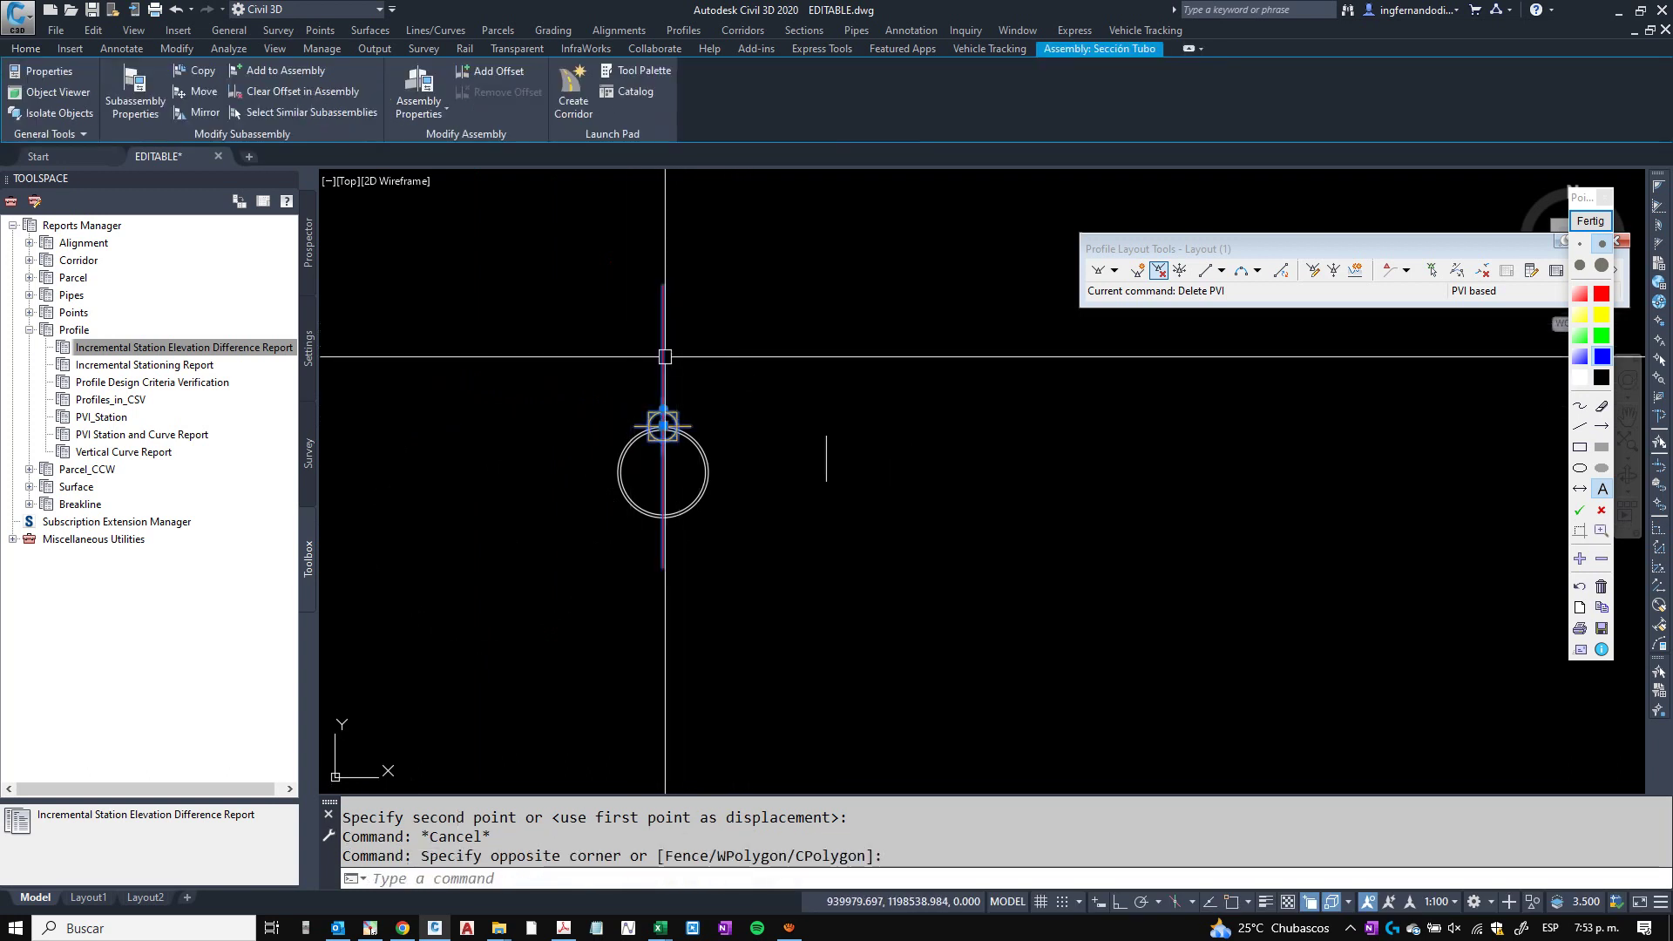
type("m")
key("Return")
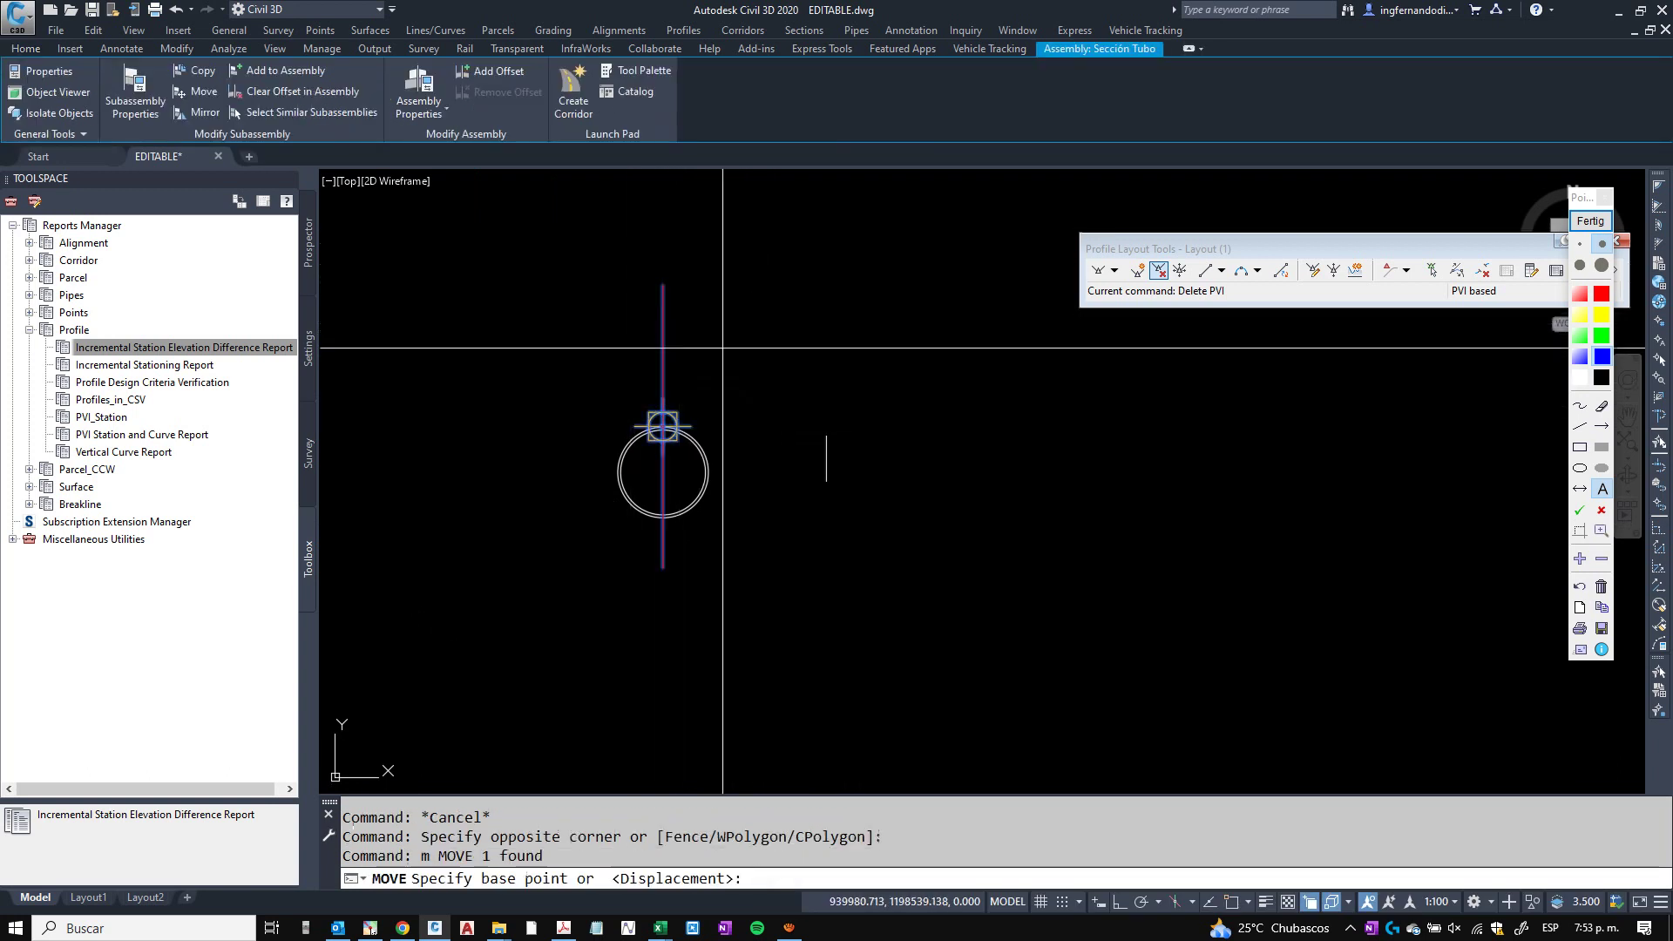
left_click(665, 345)
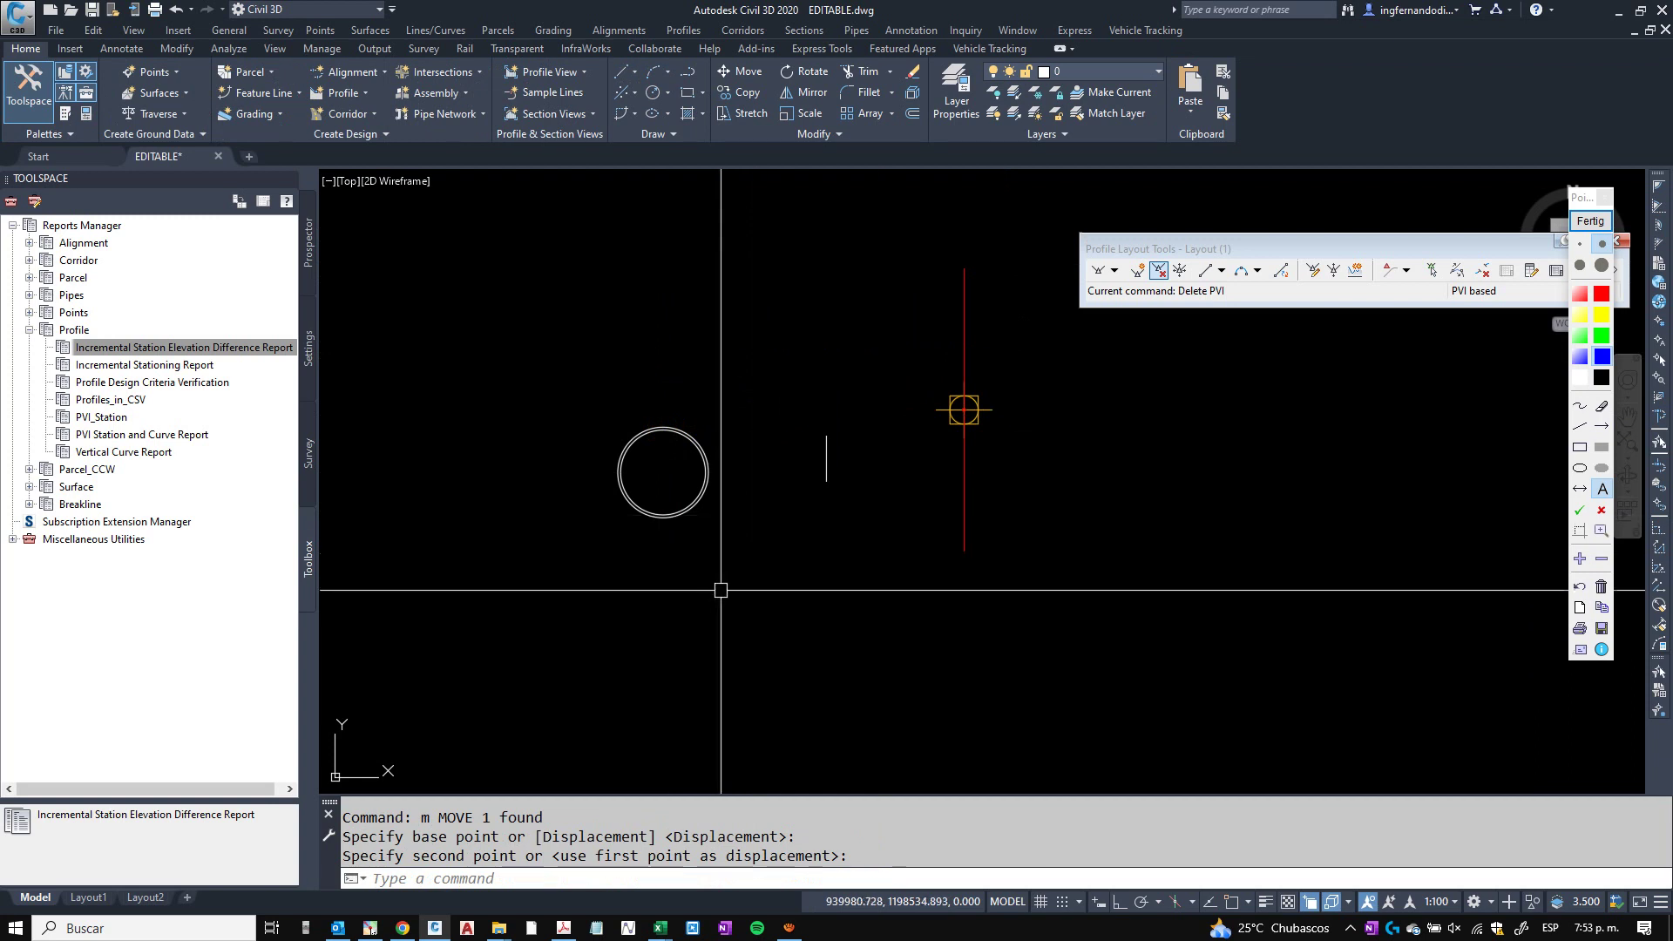
left_click(697, 531)
left_click(663, 471)
left_click(601, 567)
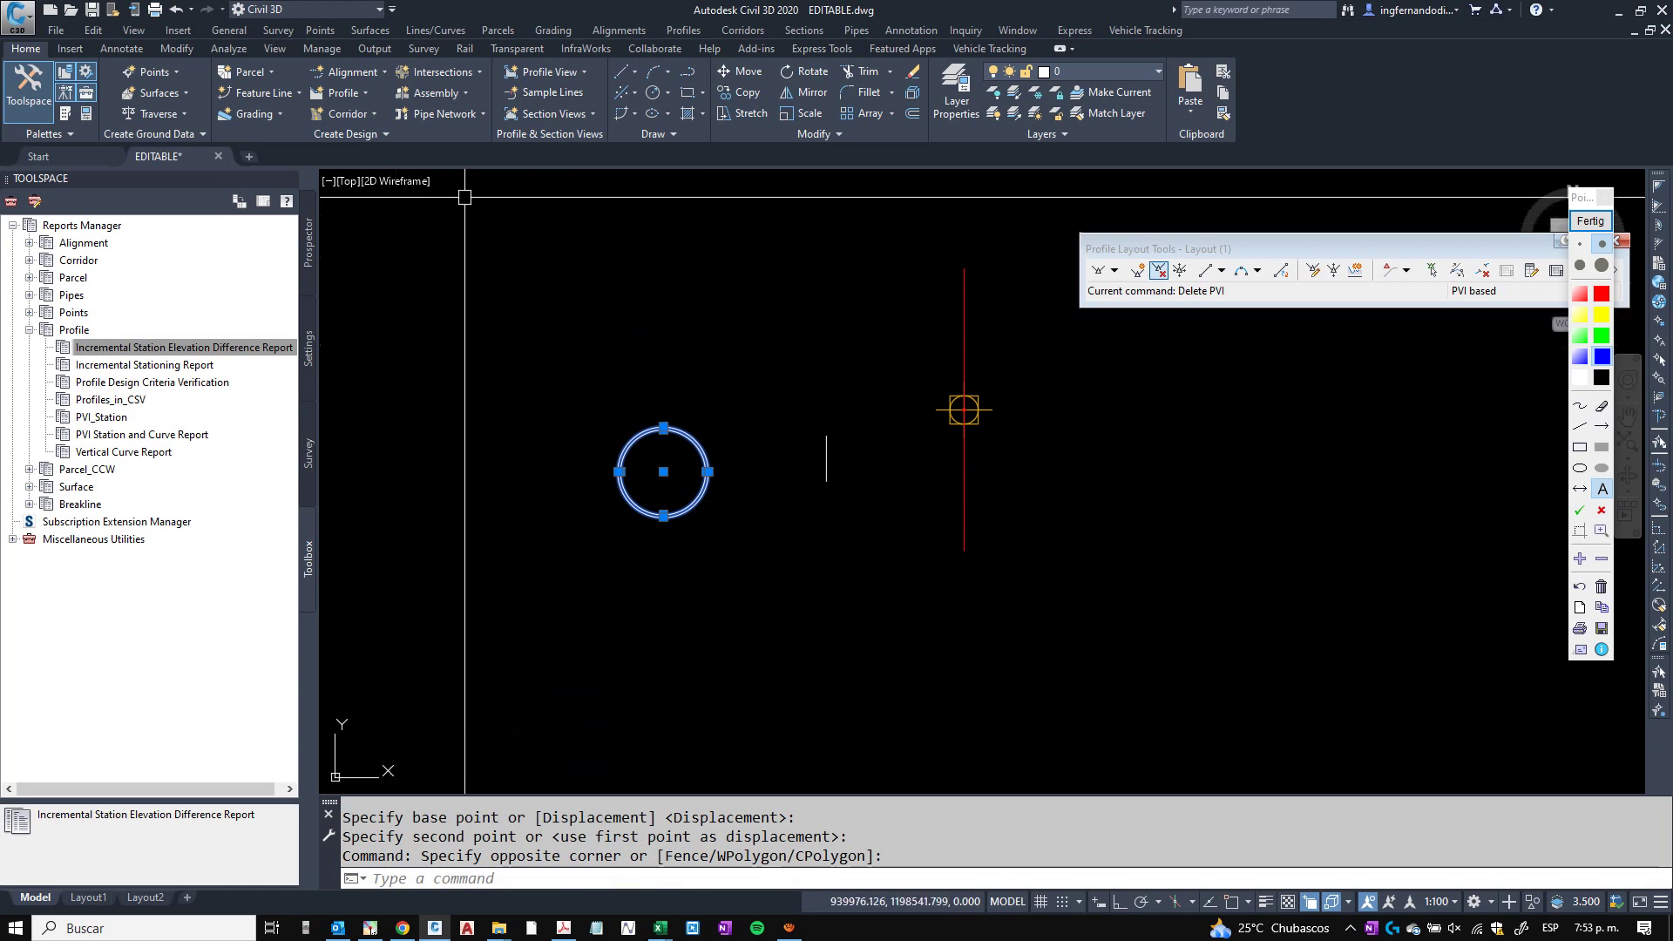
left_click(365, 138)
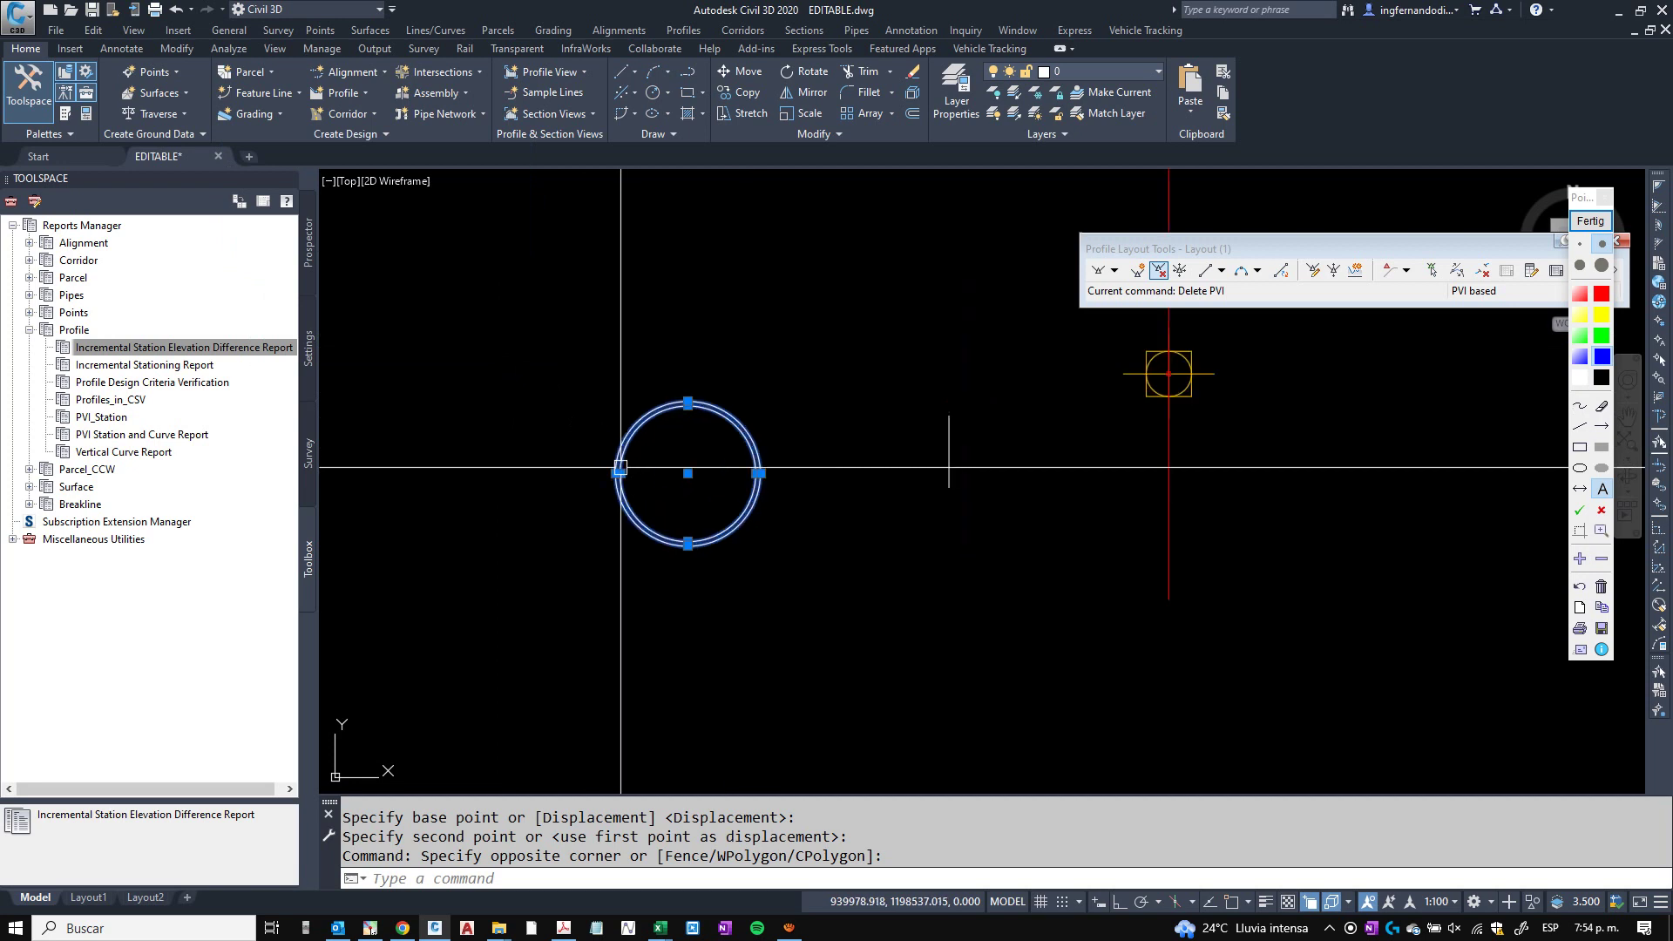
scroll(663, 472, "up", 1)
middle_click_drag(613, 431, 575, 435)
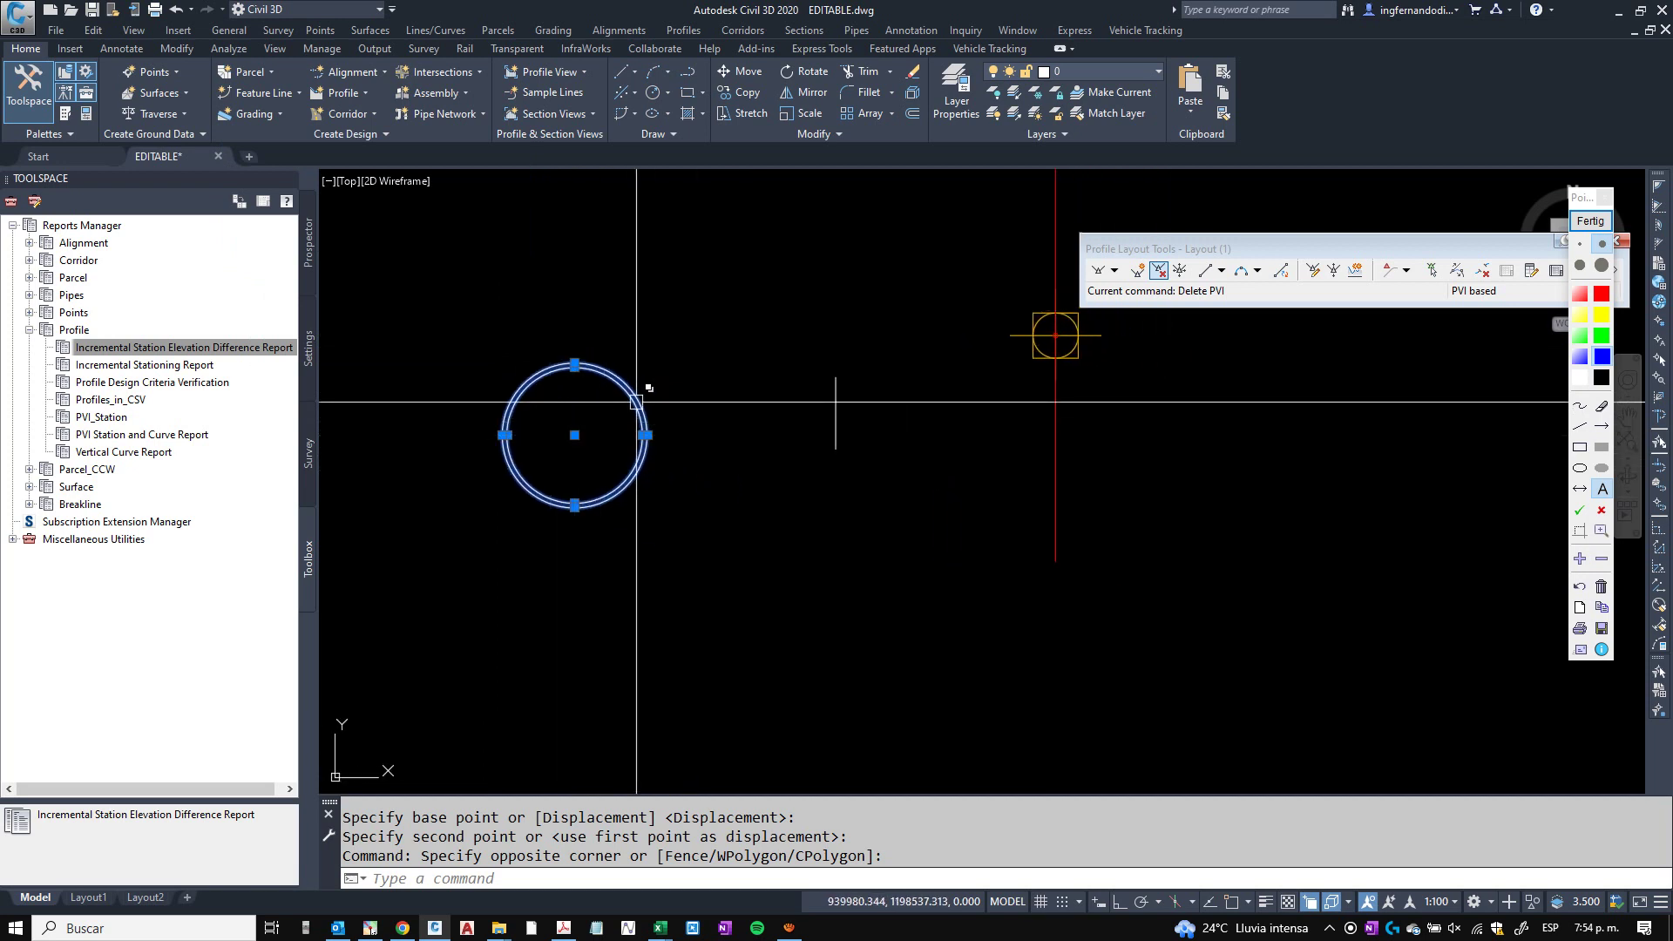
scroll(637, 404, "down", 1)
key("Escape")
key("Escape")
scroll(609, 406, "up", 1)
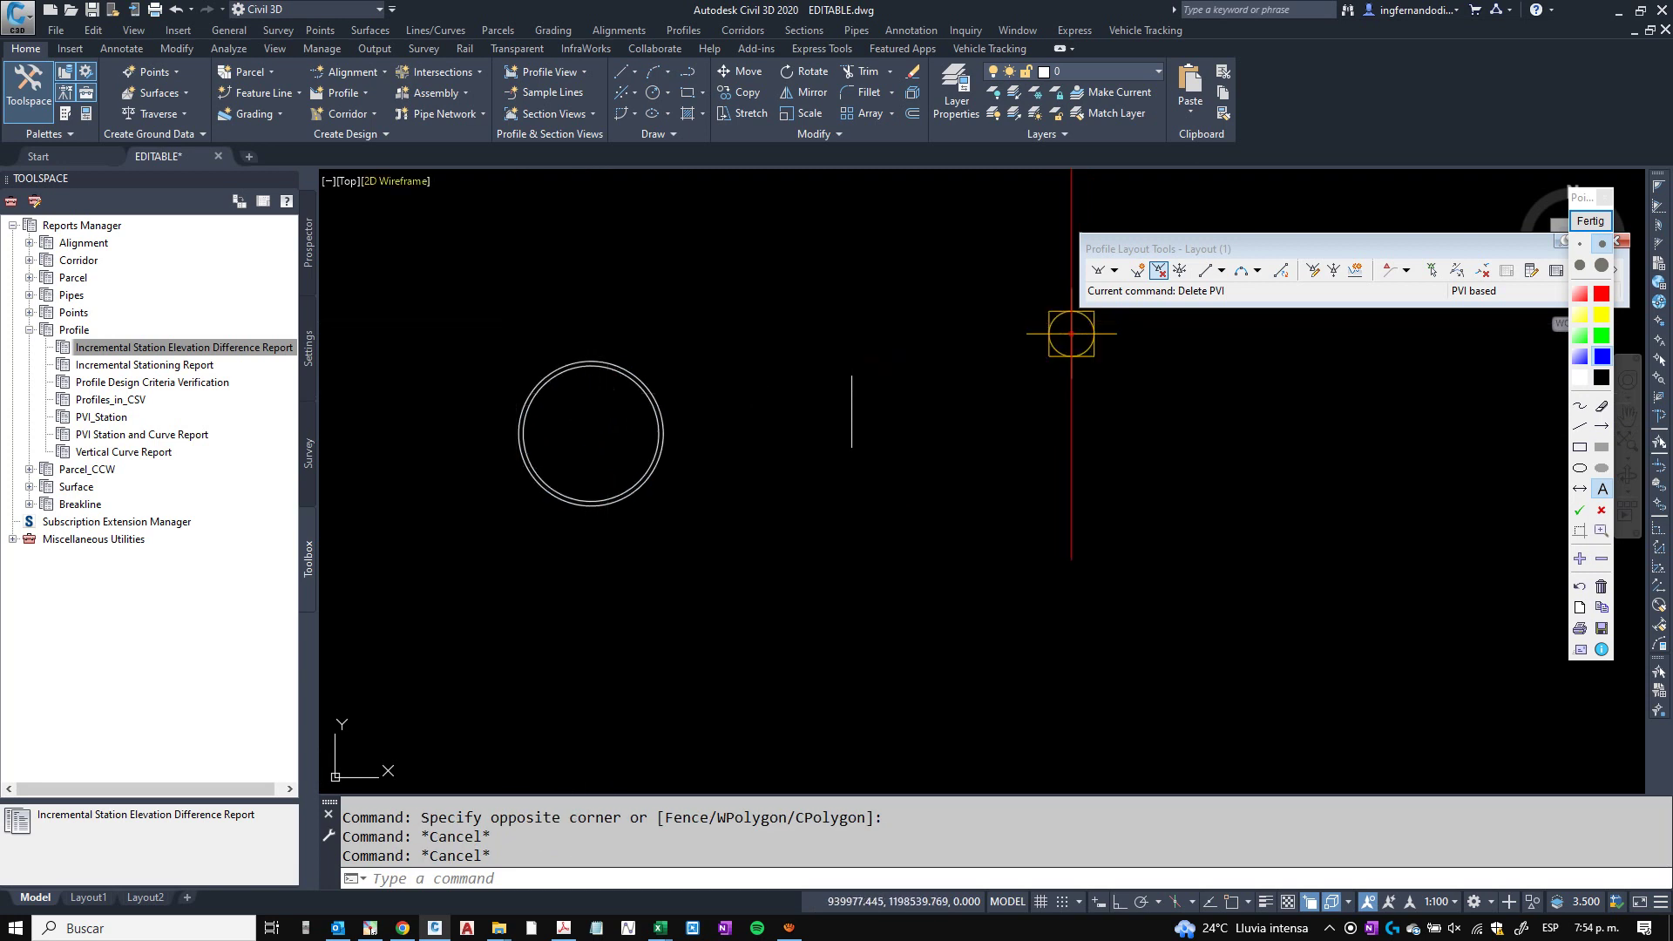
Create a subassembly named "Tubería" from the outer pipe circle, with existing entities erased.
left_click(353, 133)
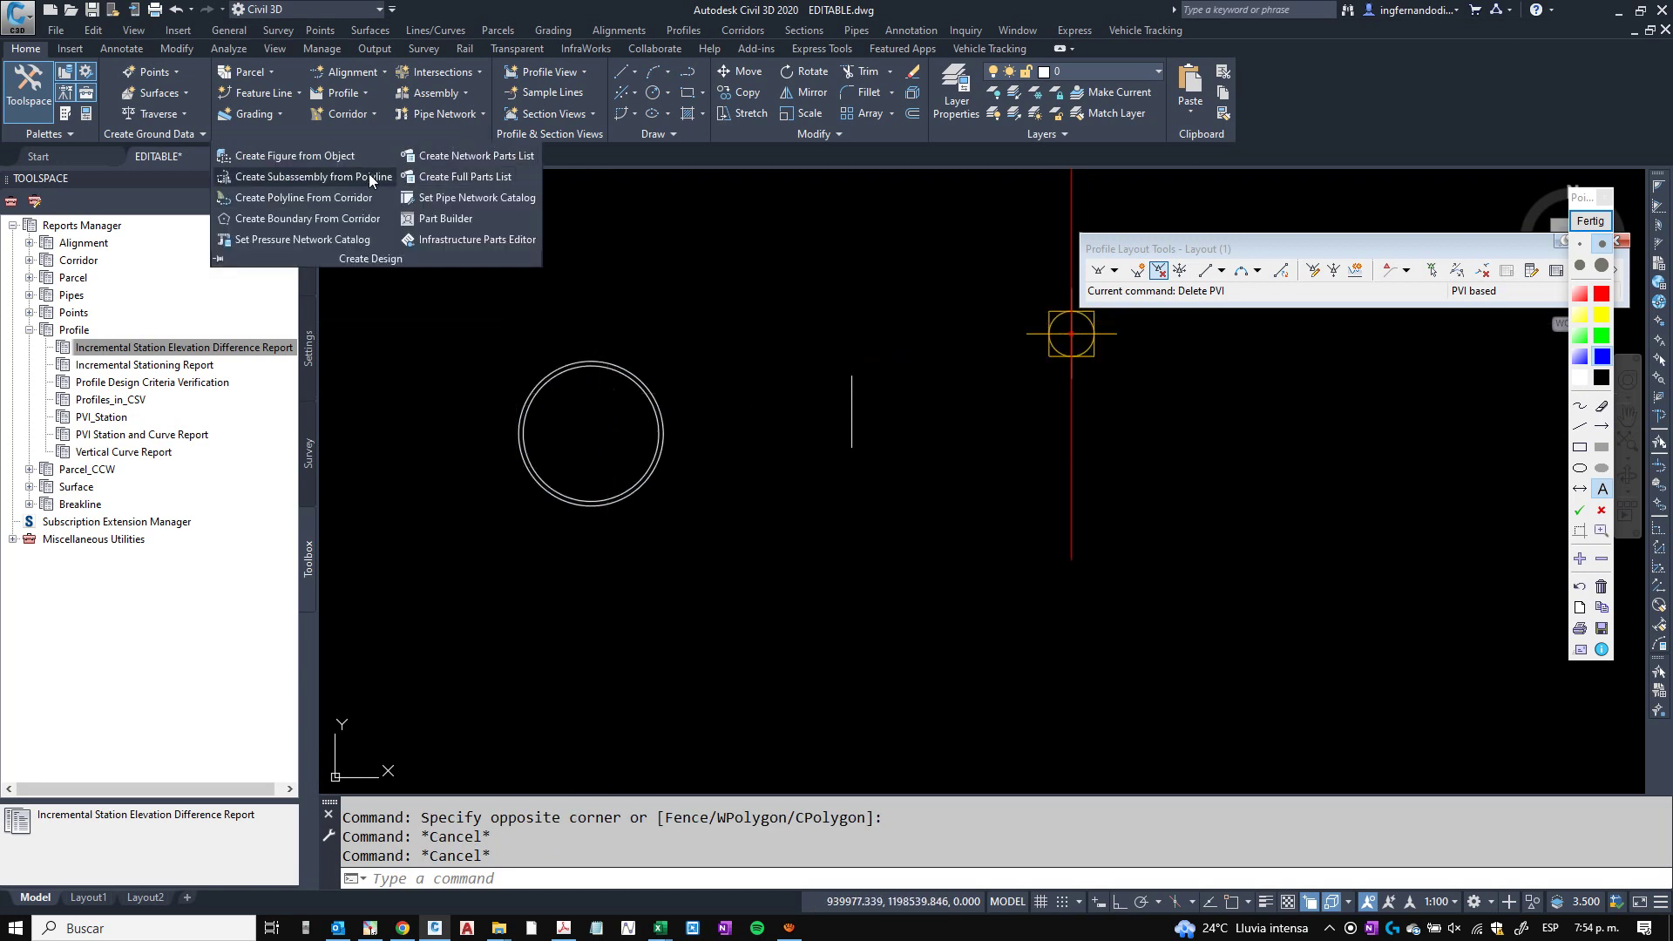
left_click(368, 174)
scroll(562, 397, "up", 2)
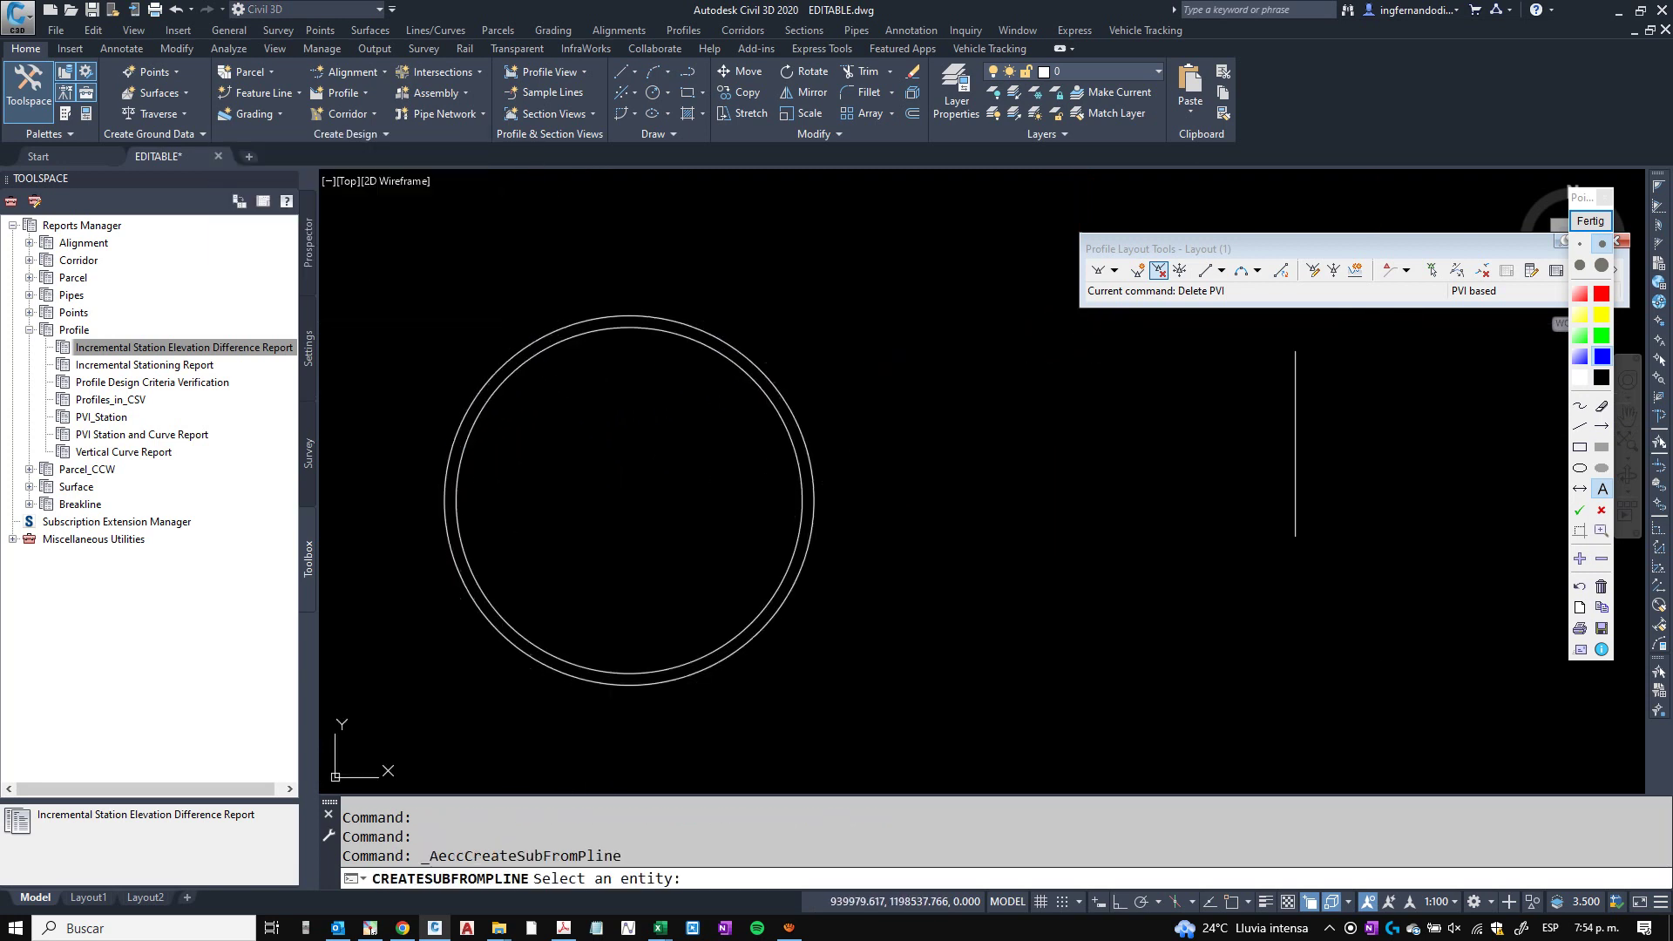
left_click(566, 328)
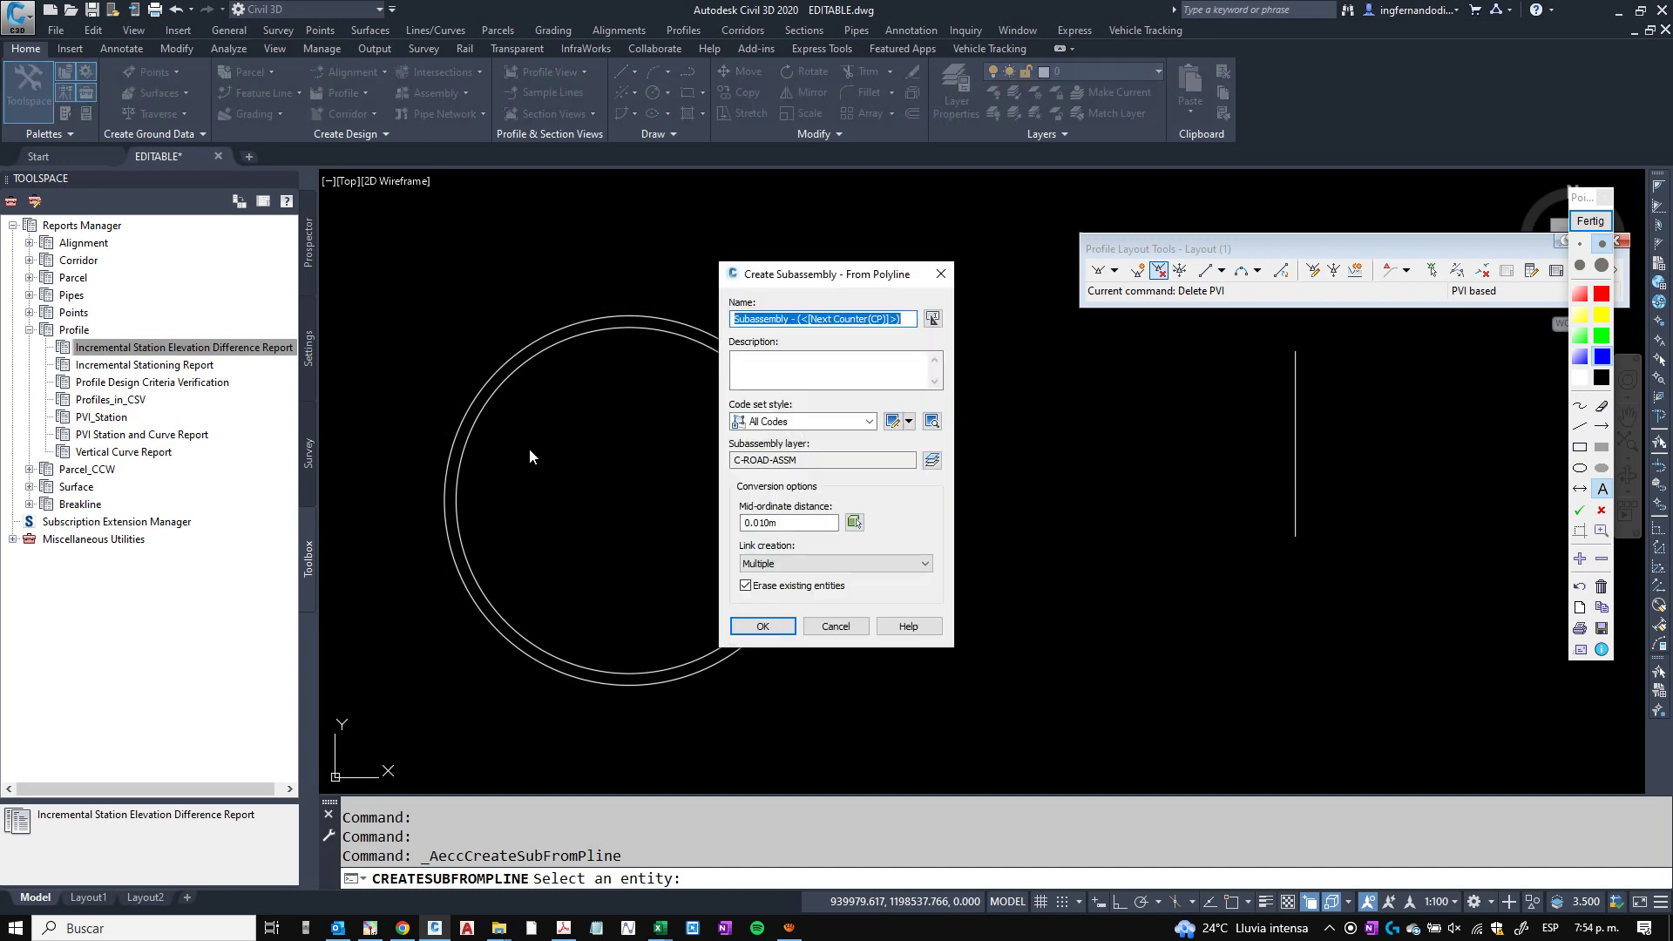
type("Tubería")
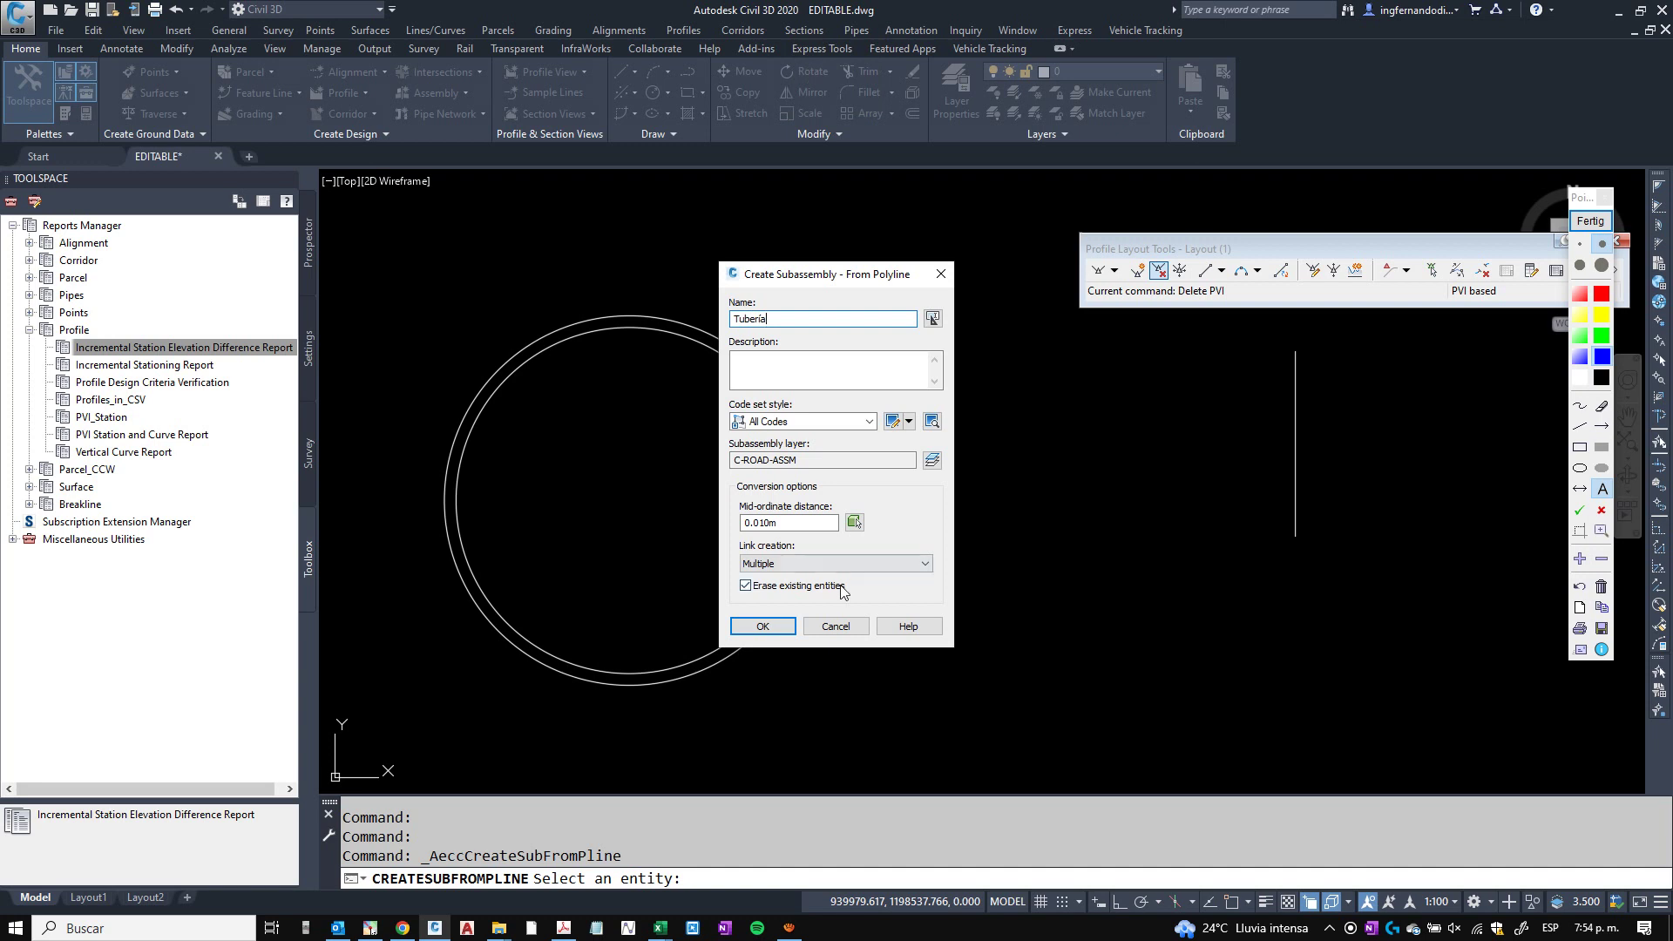
left_click_drag(832, 523, 676, 527)
left_click(768, 627)
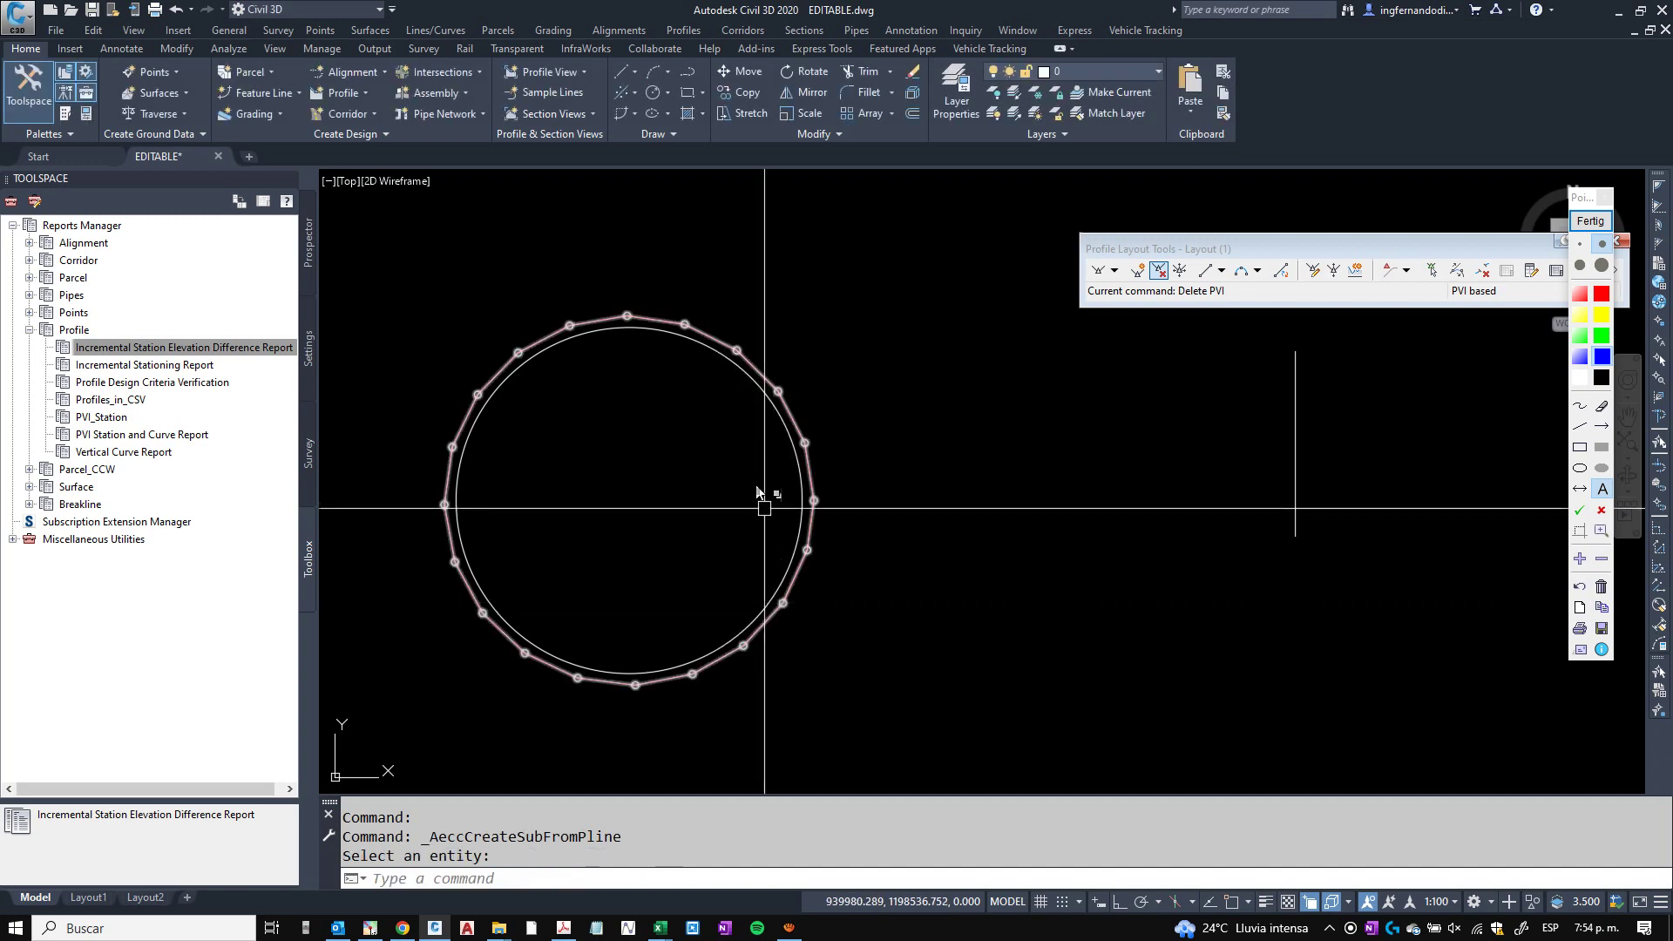
Examine how closely the links and points of the "Tubería" subassembly follow the circle at the pipe's crown.
scroll(654, 357, "up", 5)
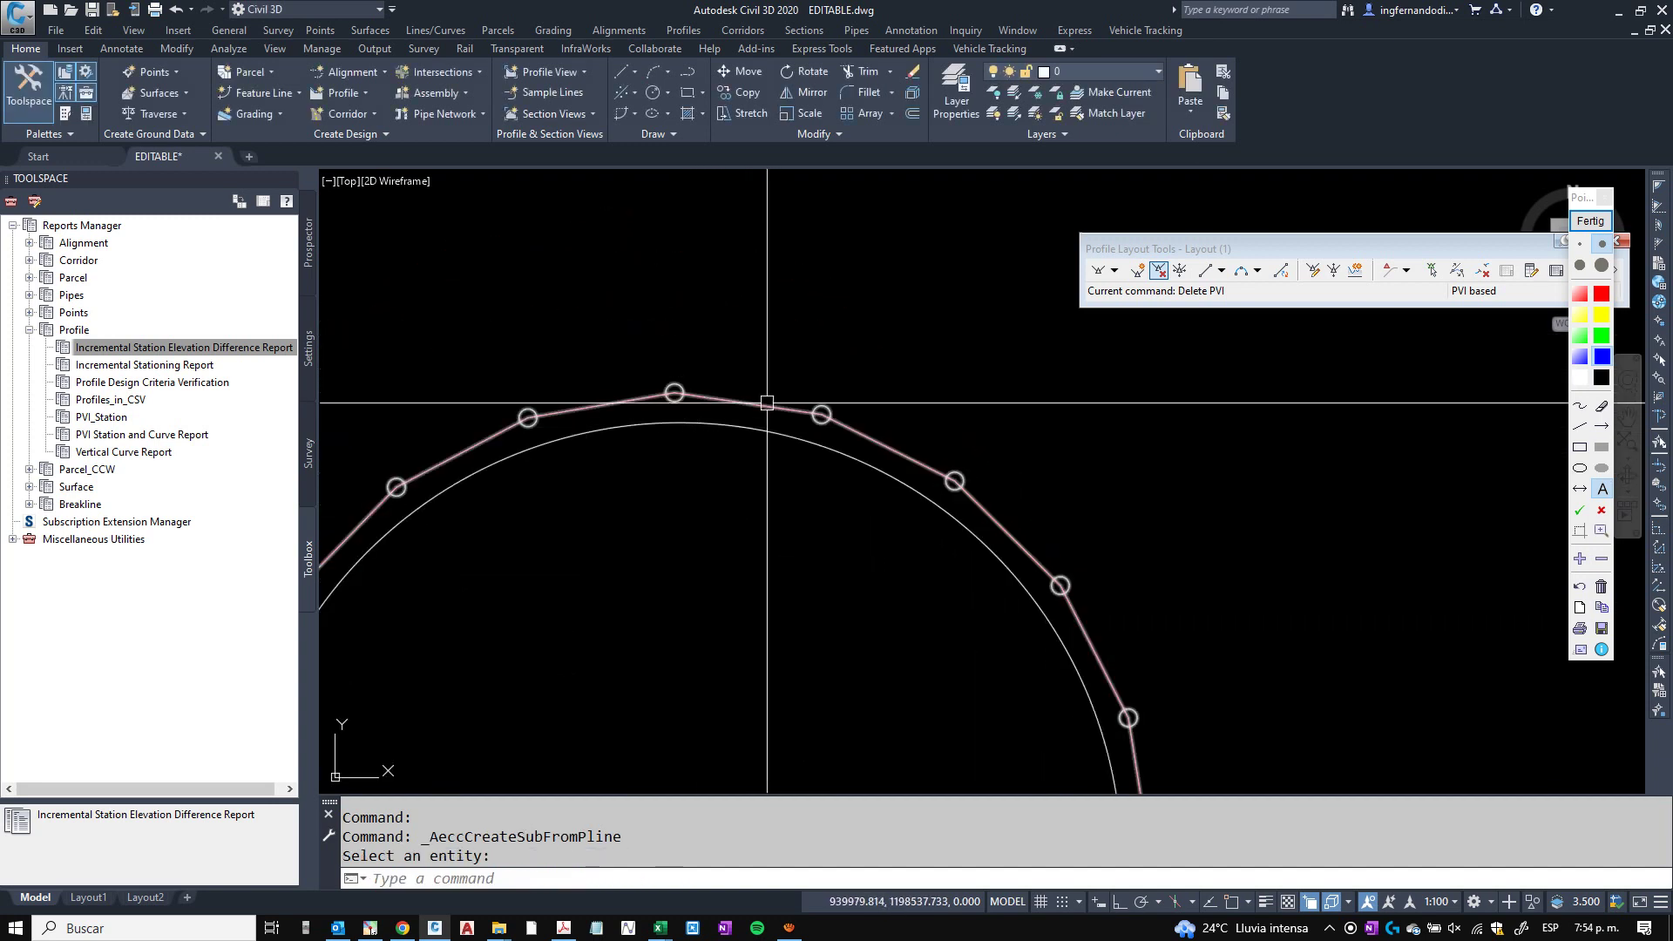
scroll(767, 404, "down", 5)
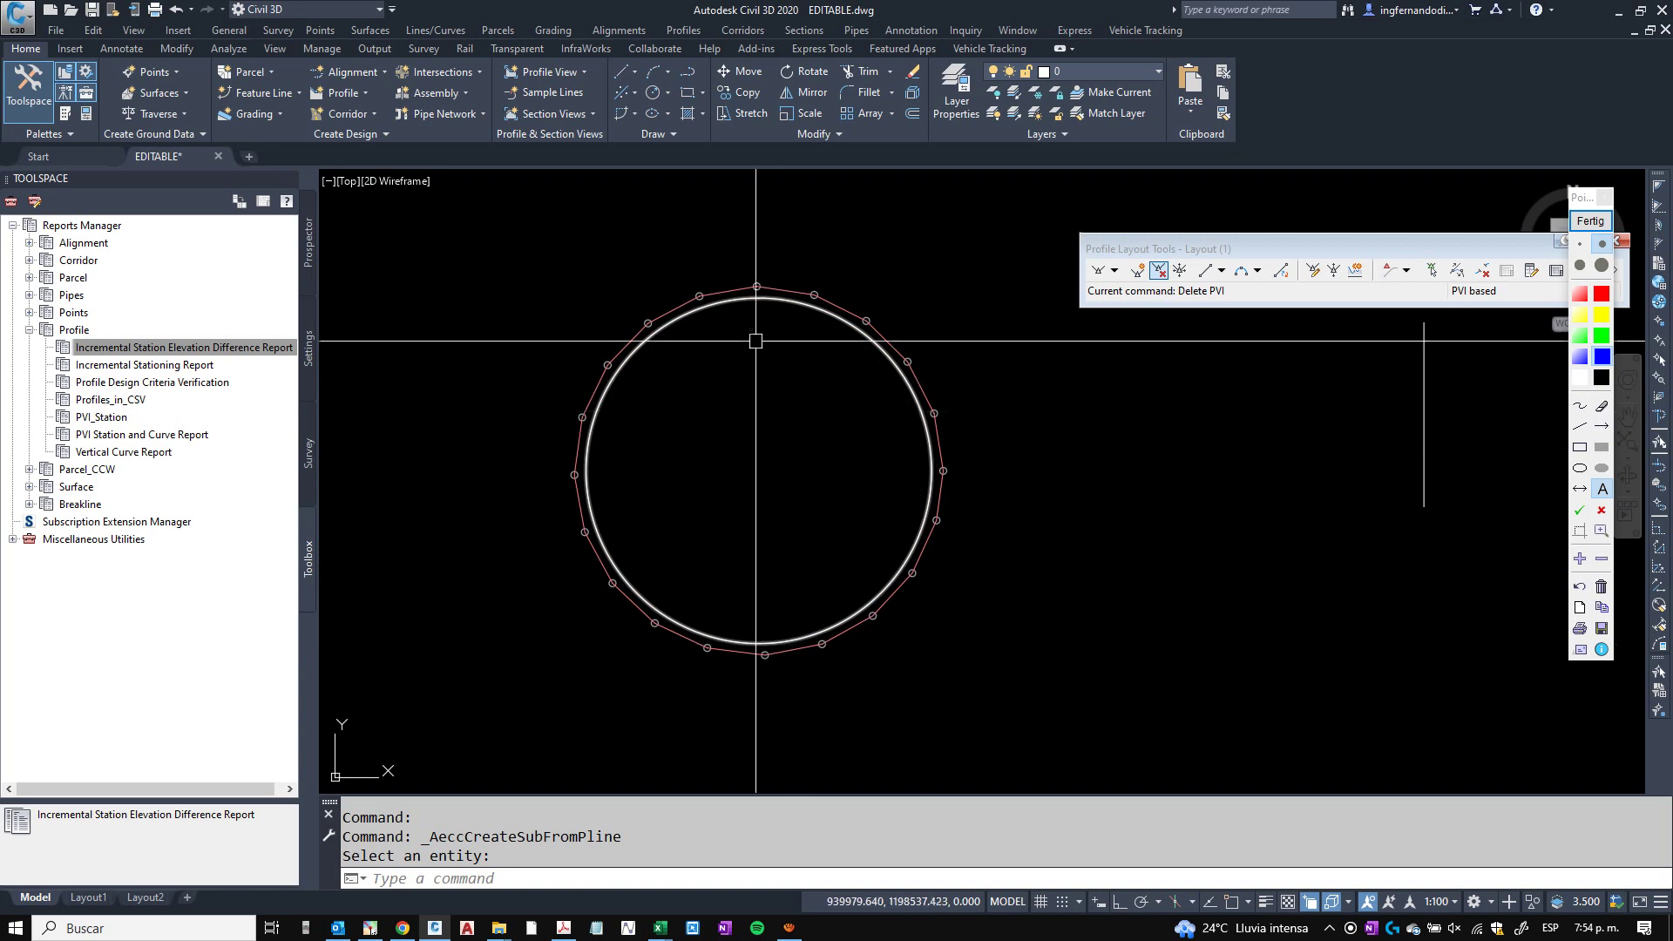
scroll(756, 301, "up", 4)
scroll(756, 258, "up", 4)
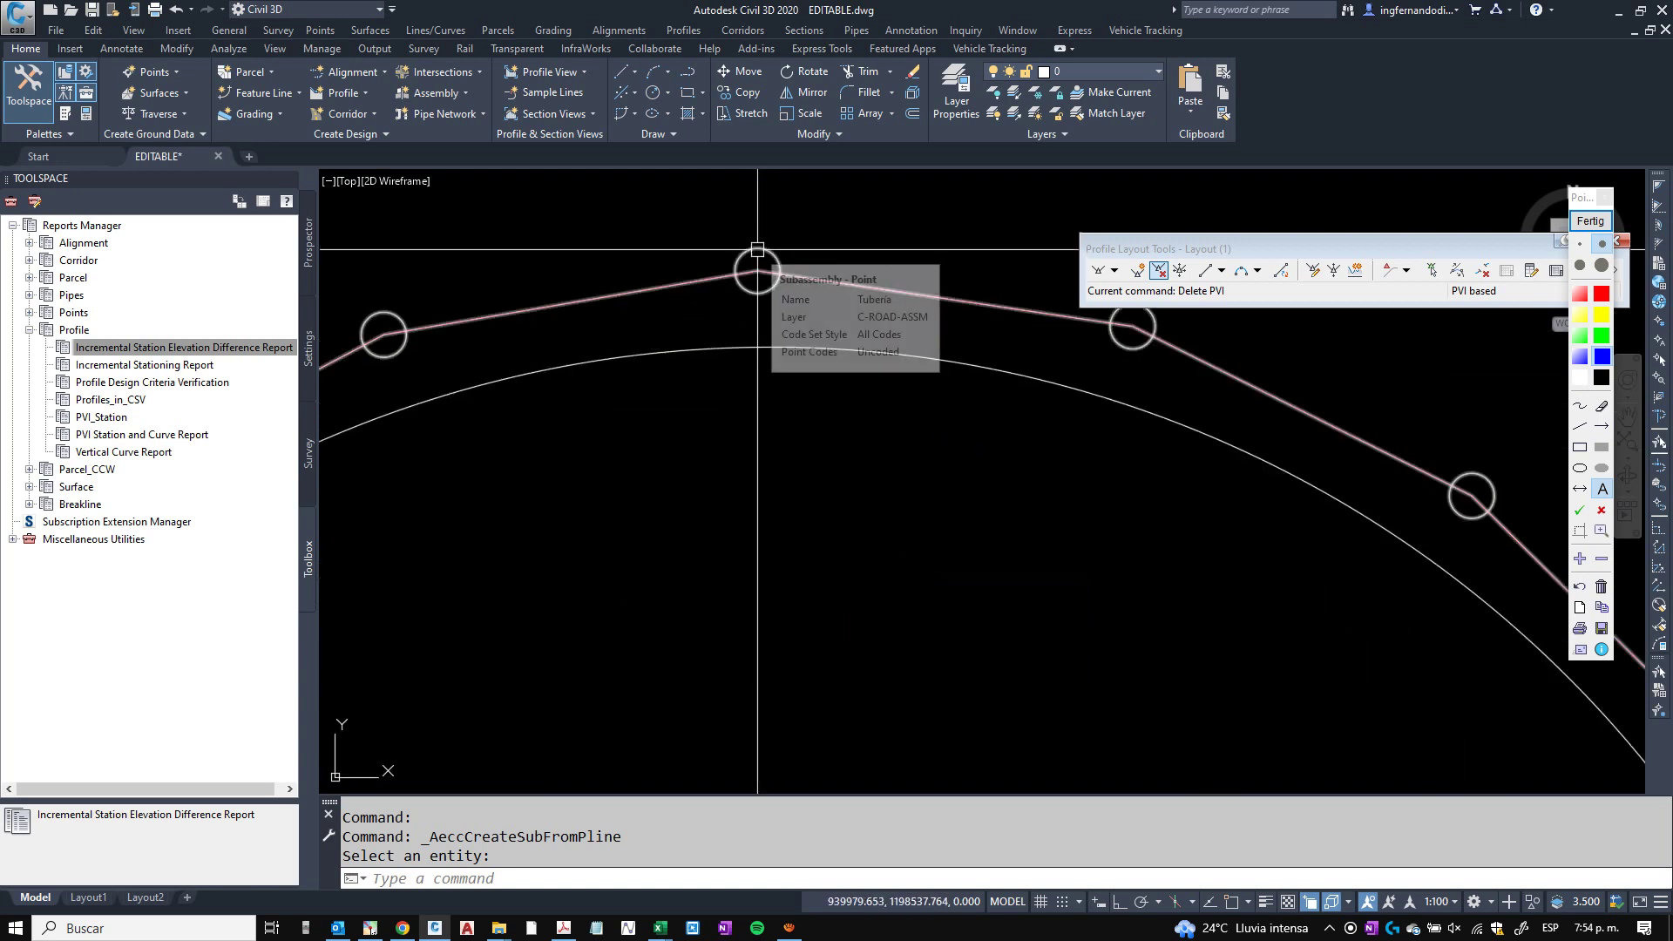
scroll(757, 250, "down", 5)
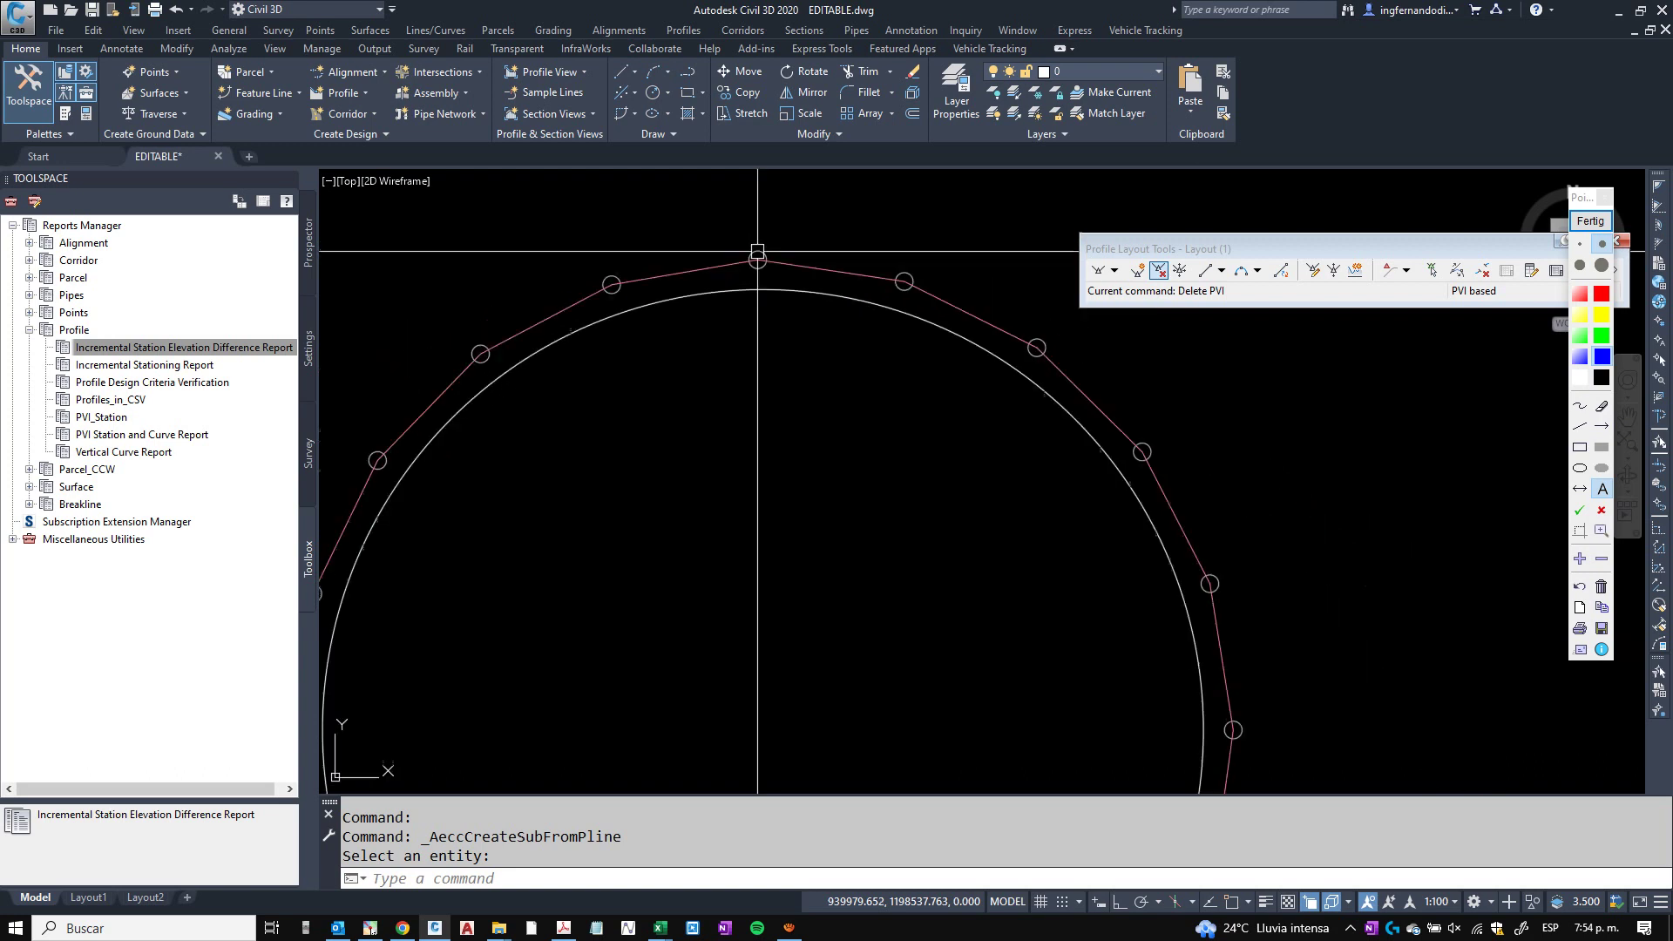
scroll(756, 268, "up", 5)
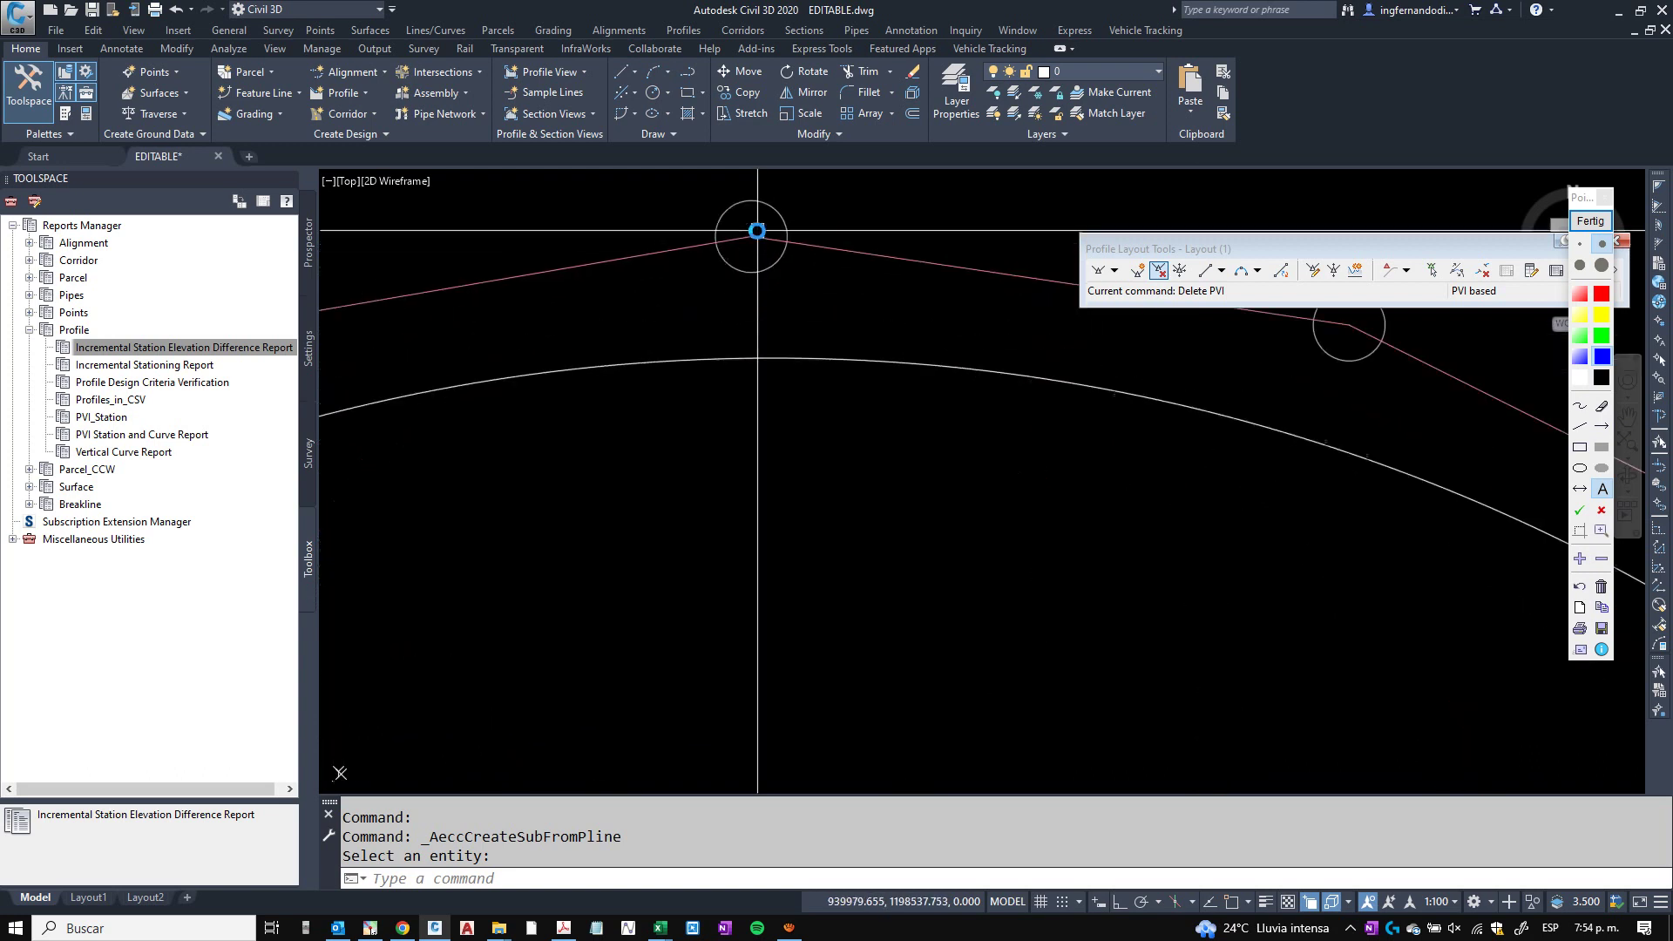
scroll(755, 234, "down", 2)
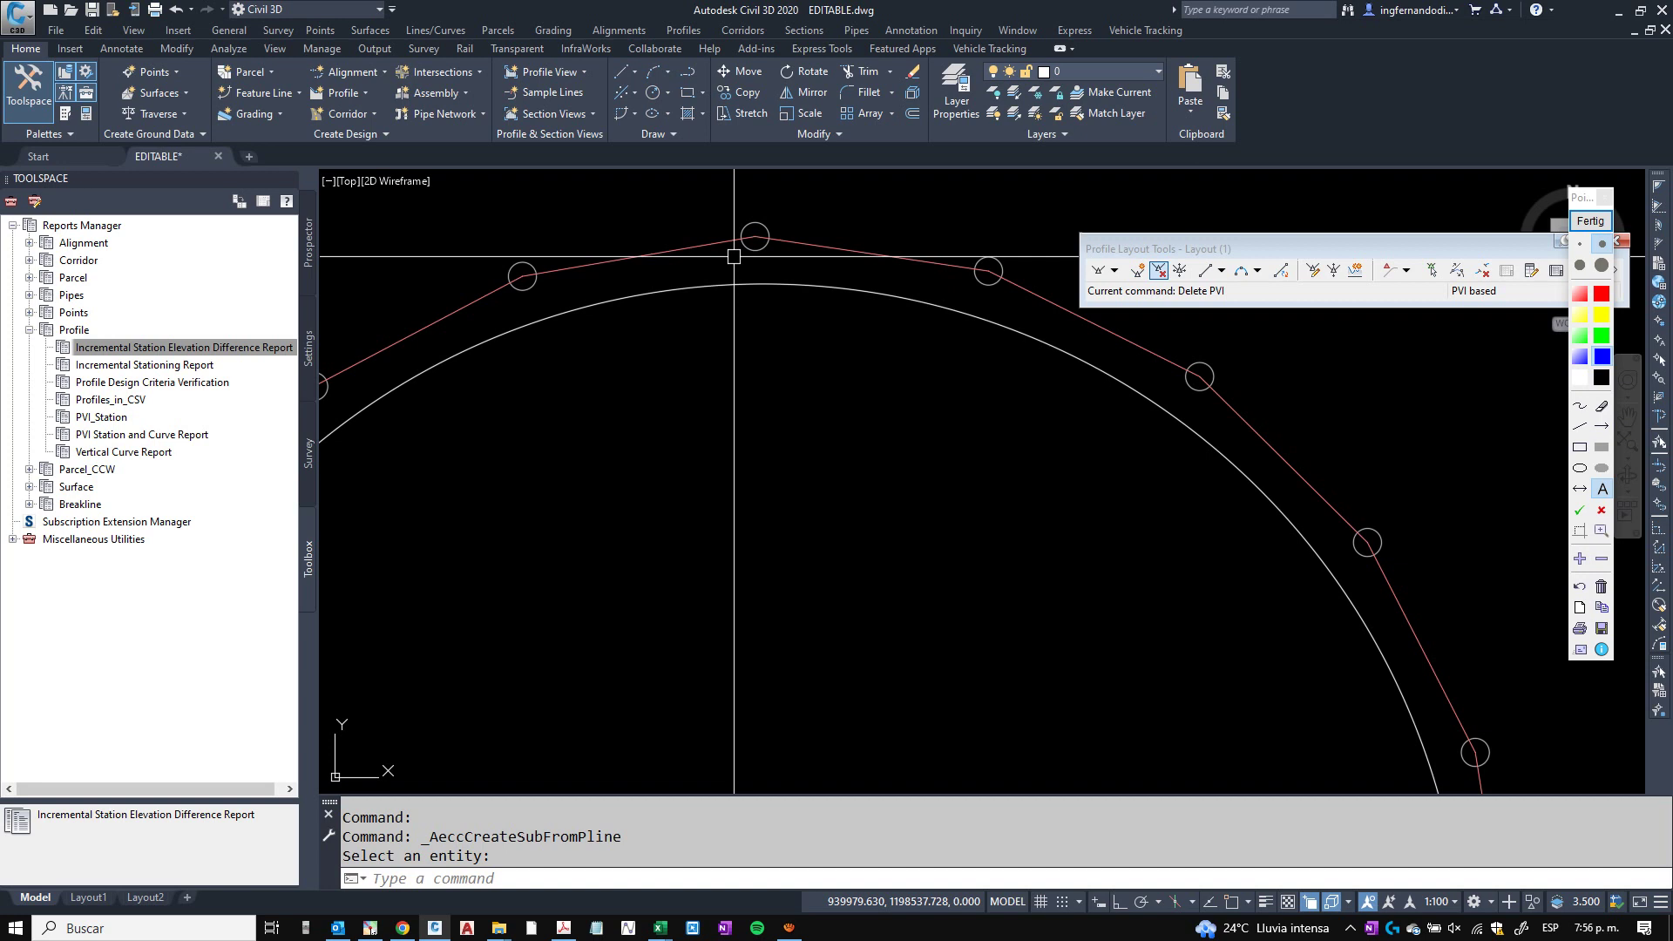
scroll(734, 256, "down", 5)
key("Escape")
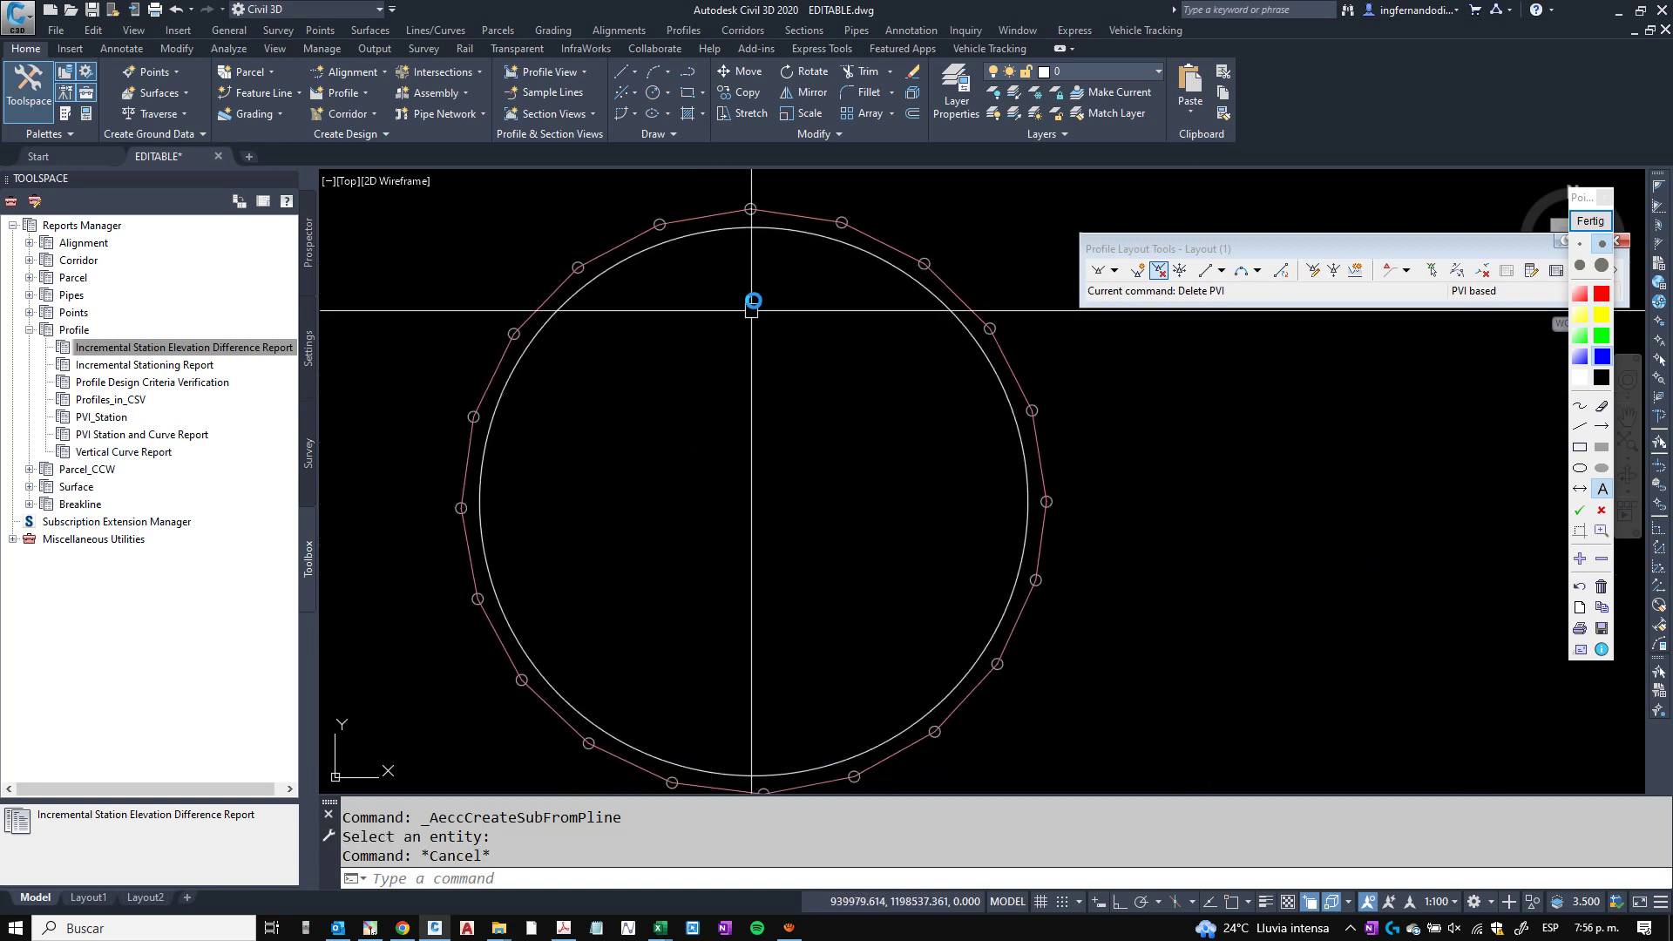
Create a subassembly named "Tubería interna" from the inner pipe circle, with existing entities erased.
scroll(750, 306, "up", 5)
middle_click_drag(752, 321, 753, 373)
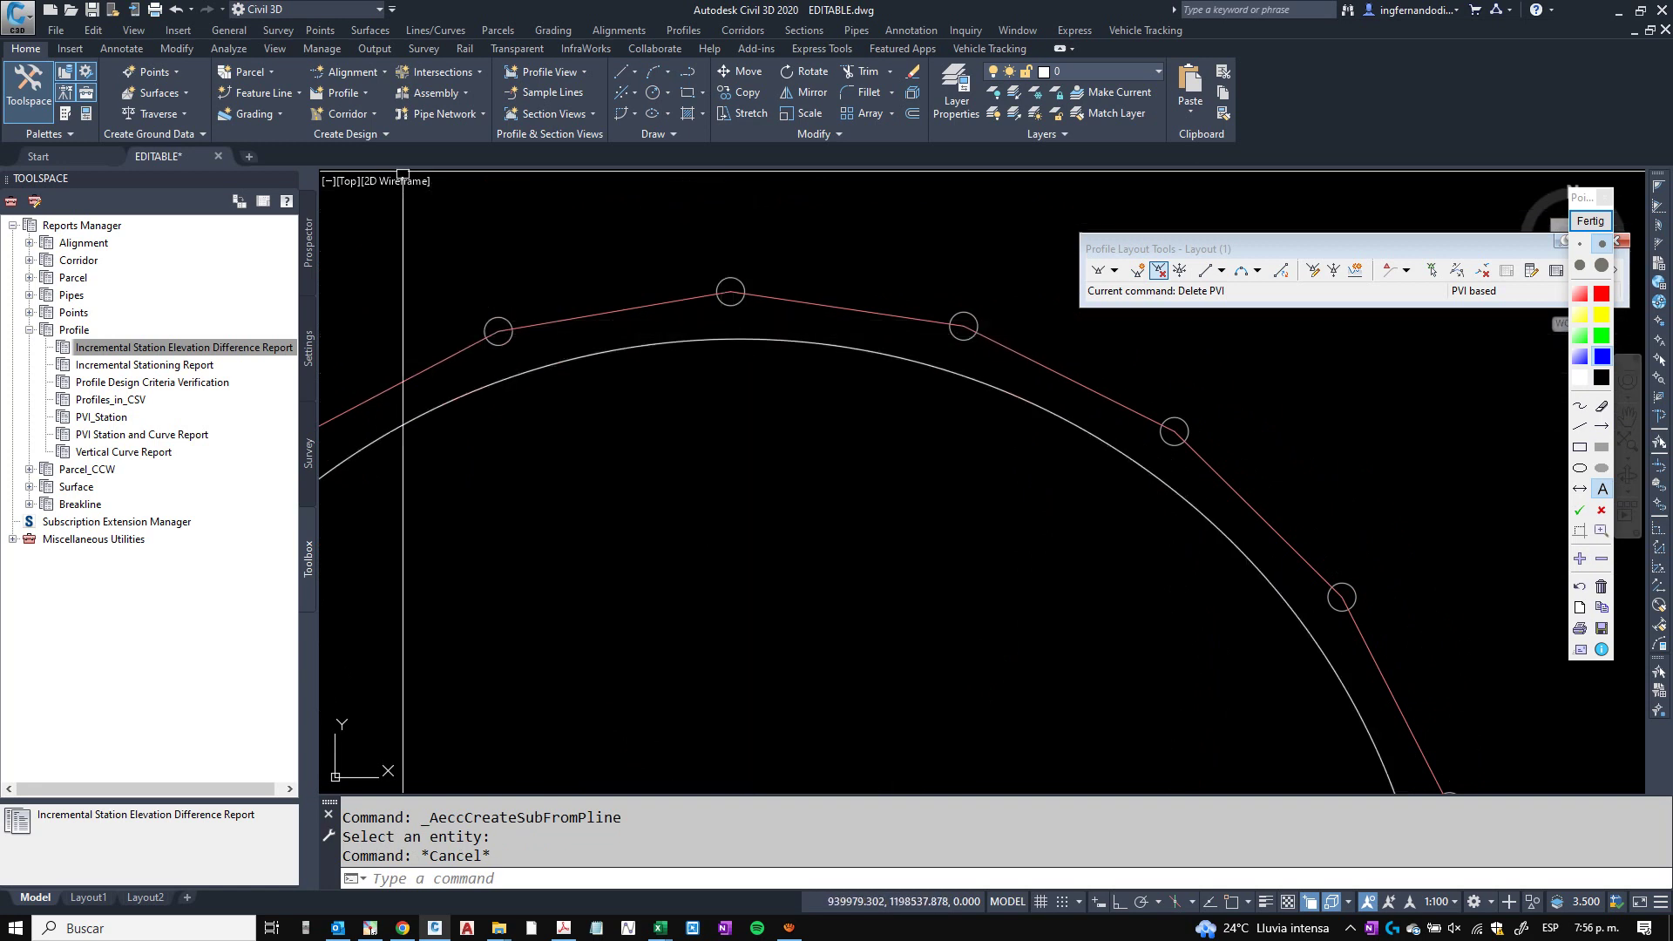
left_click(358, 133)
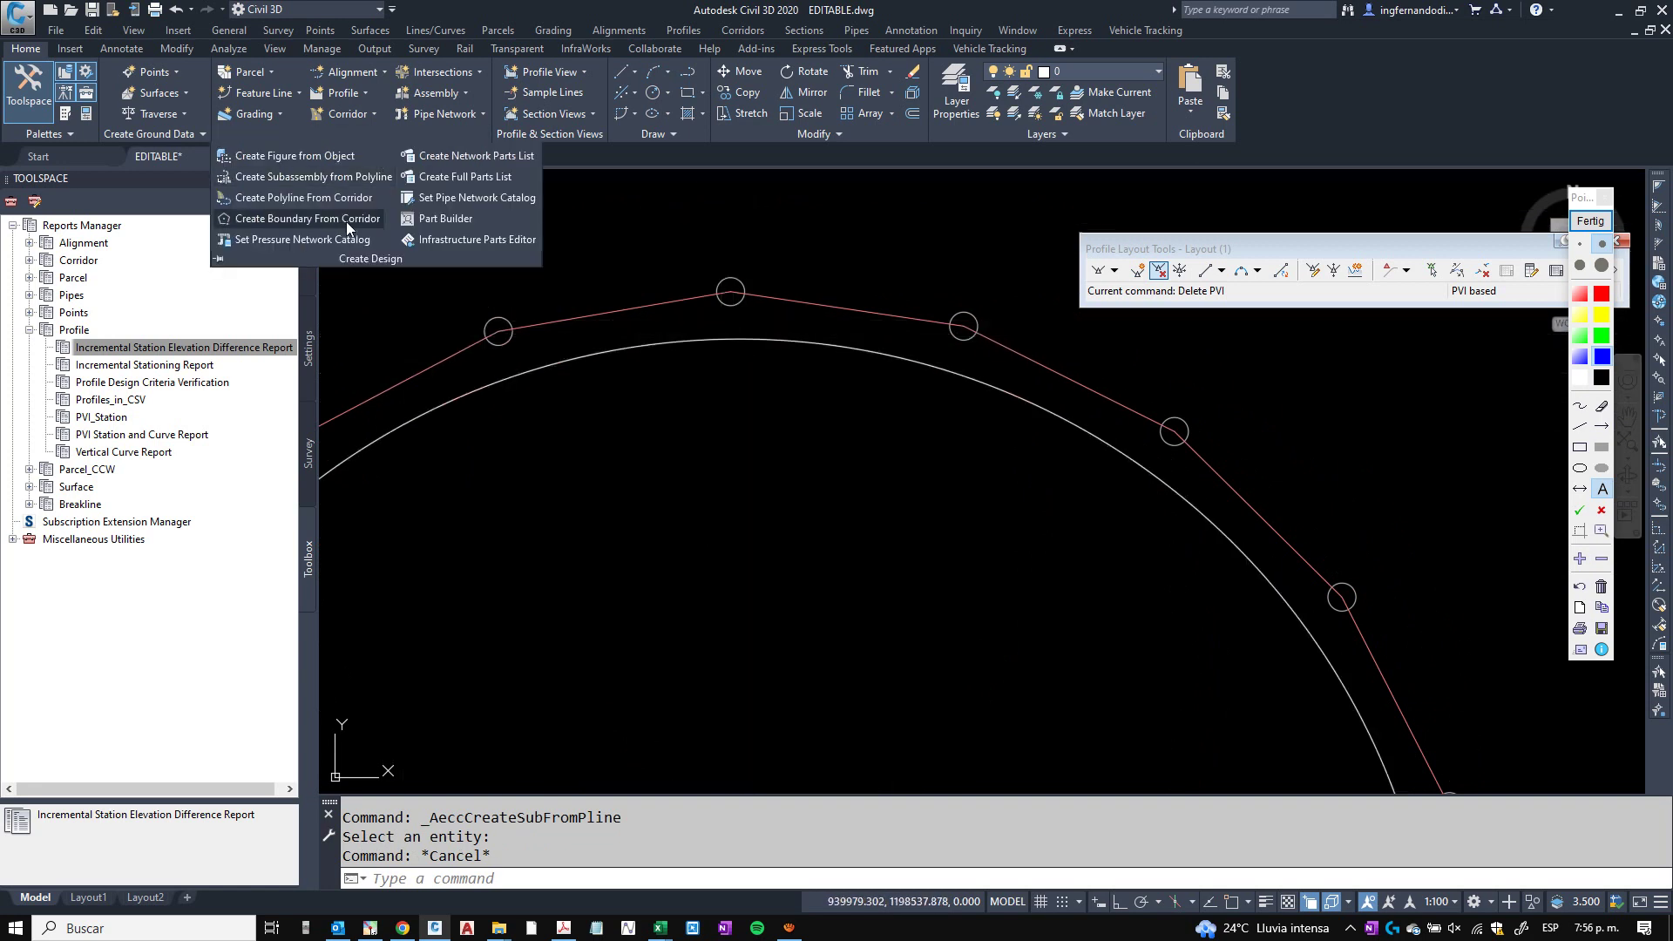
left_click(332, 179)
left_click(713, 338)
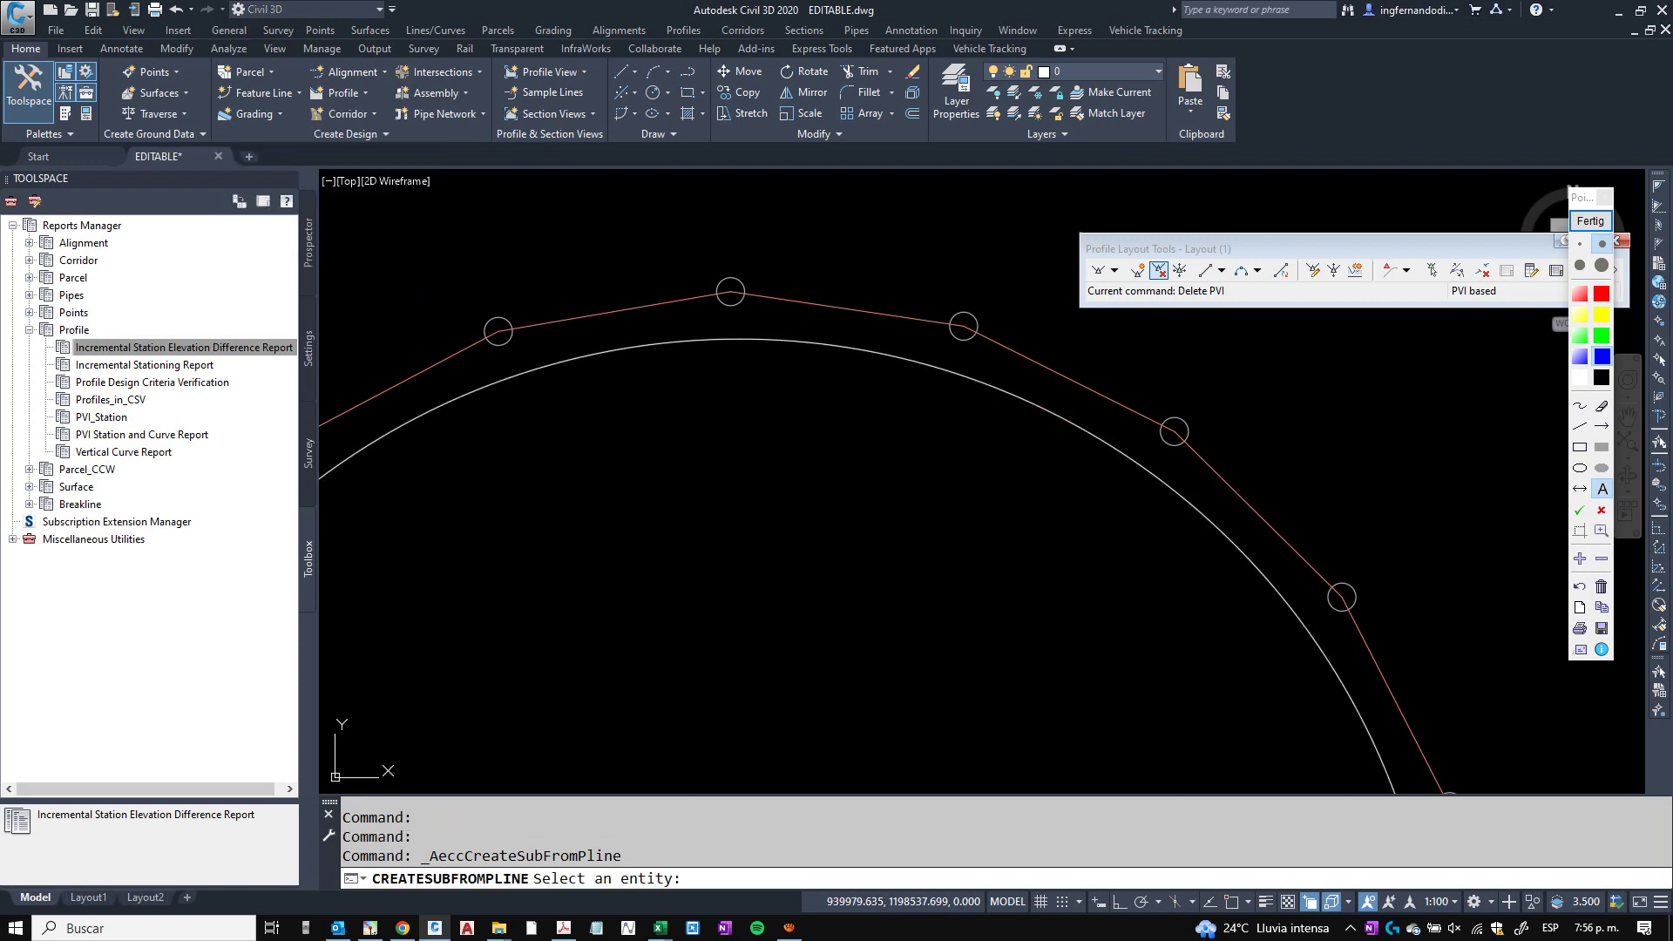
left_click(797, 319)
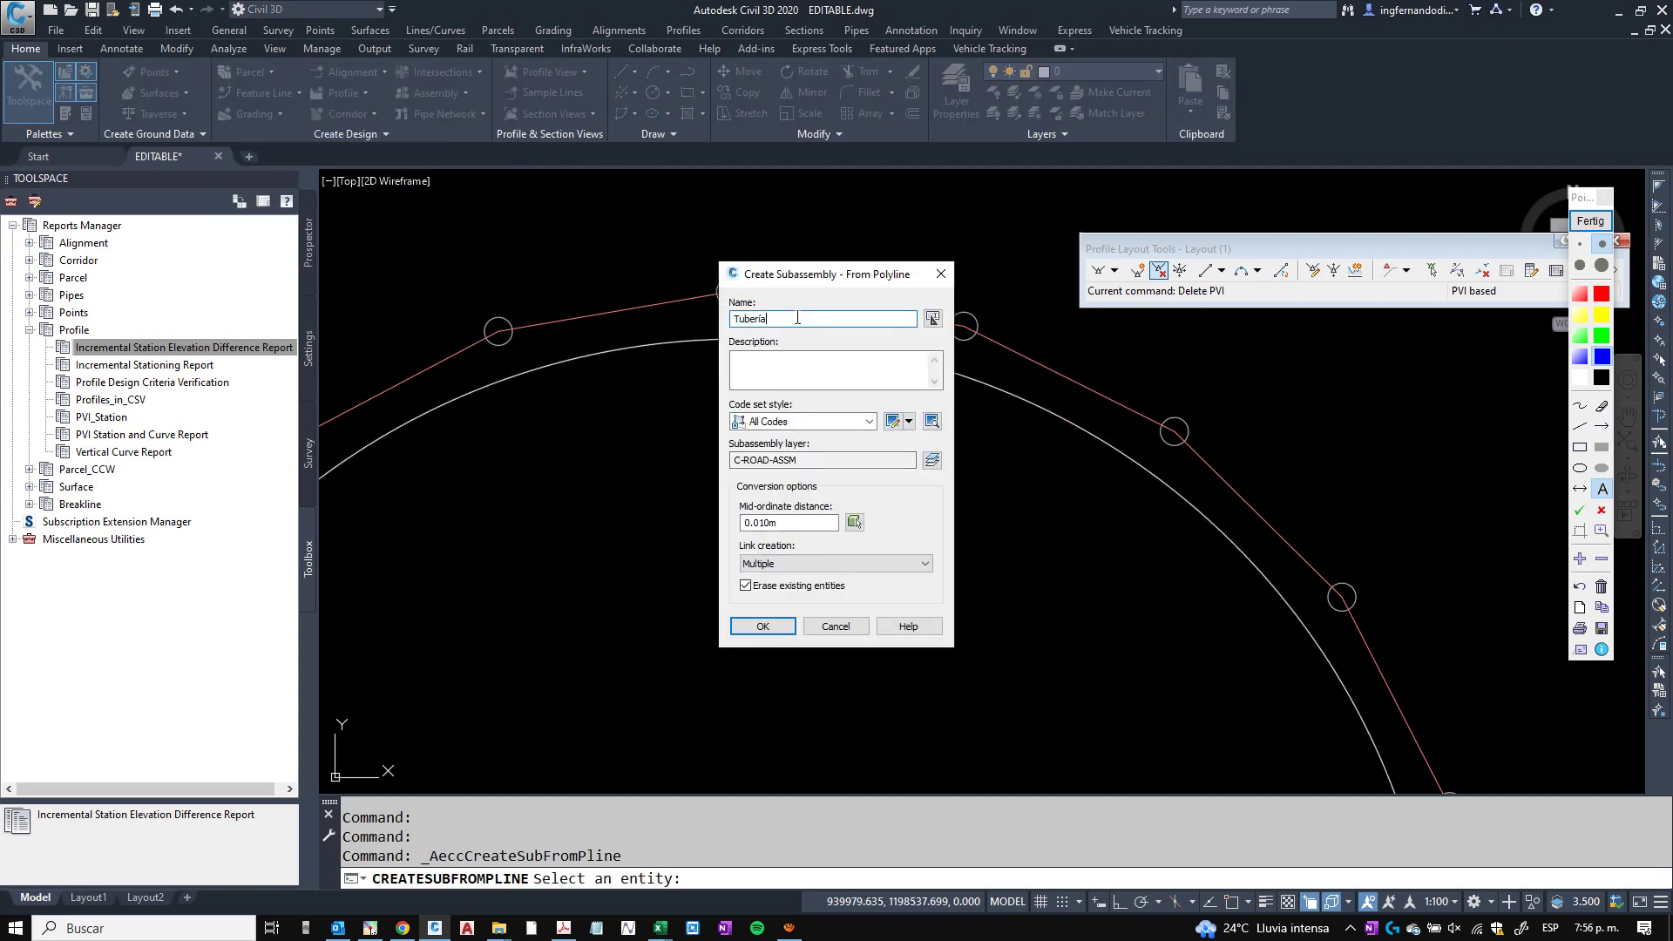
type("inte")
key("Tab")
key("Tab")
key("Tab")
key("Tab")
key("Tab")
key("Tab")
key("Tab")
key("Tab")
key("Tab")
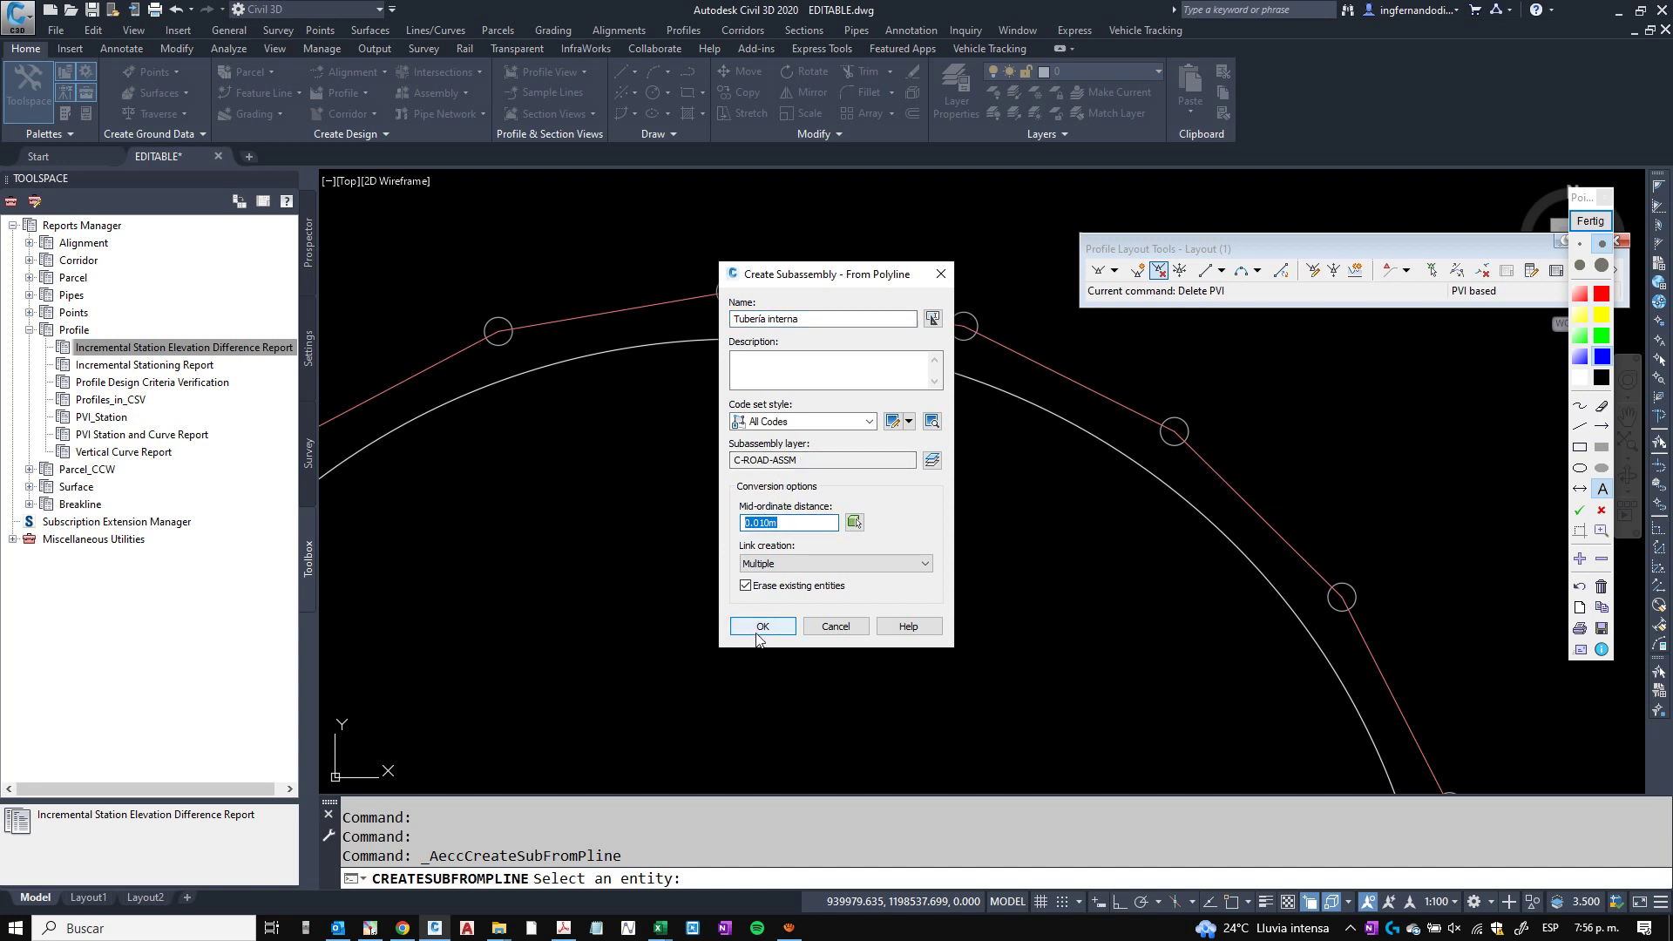
left_click(760, 626)
Inspect the "Tubería interna" points at the crown and undo that subassembly's creation.
scroll(721, 337, "up", 2)
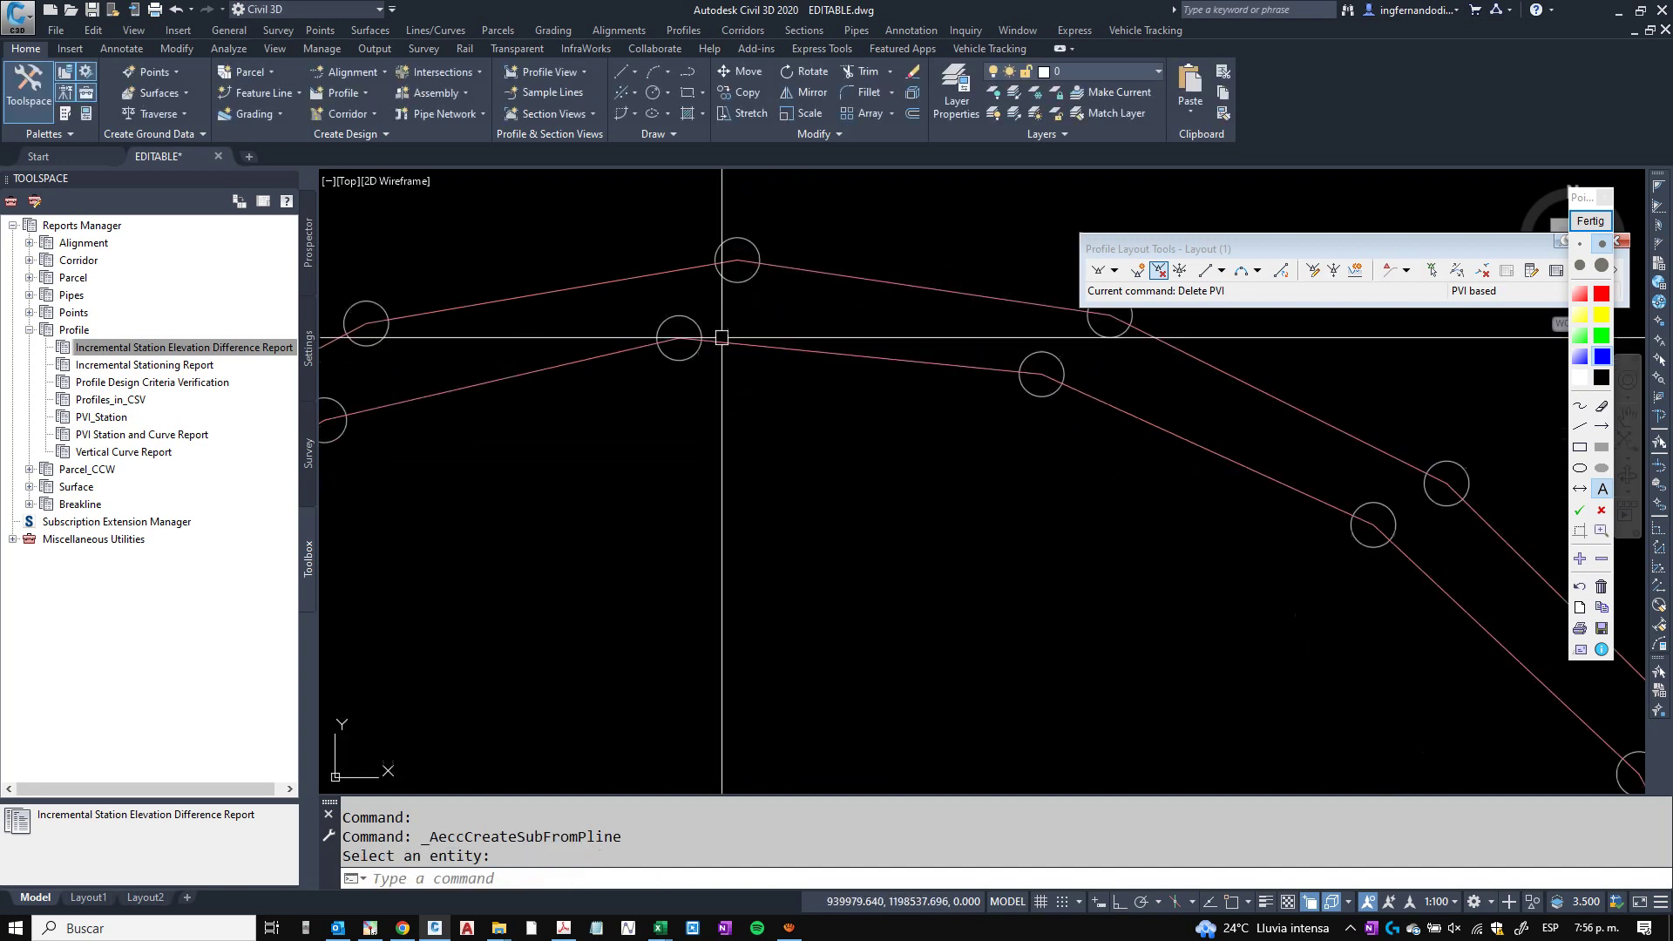
scroll(721, 337, "up", 2)
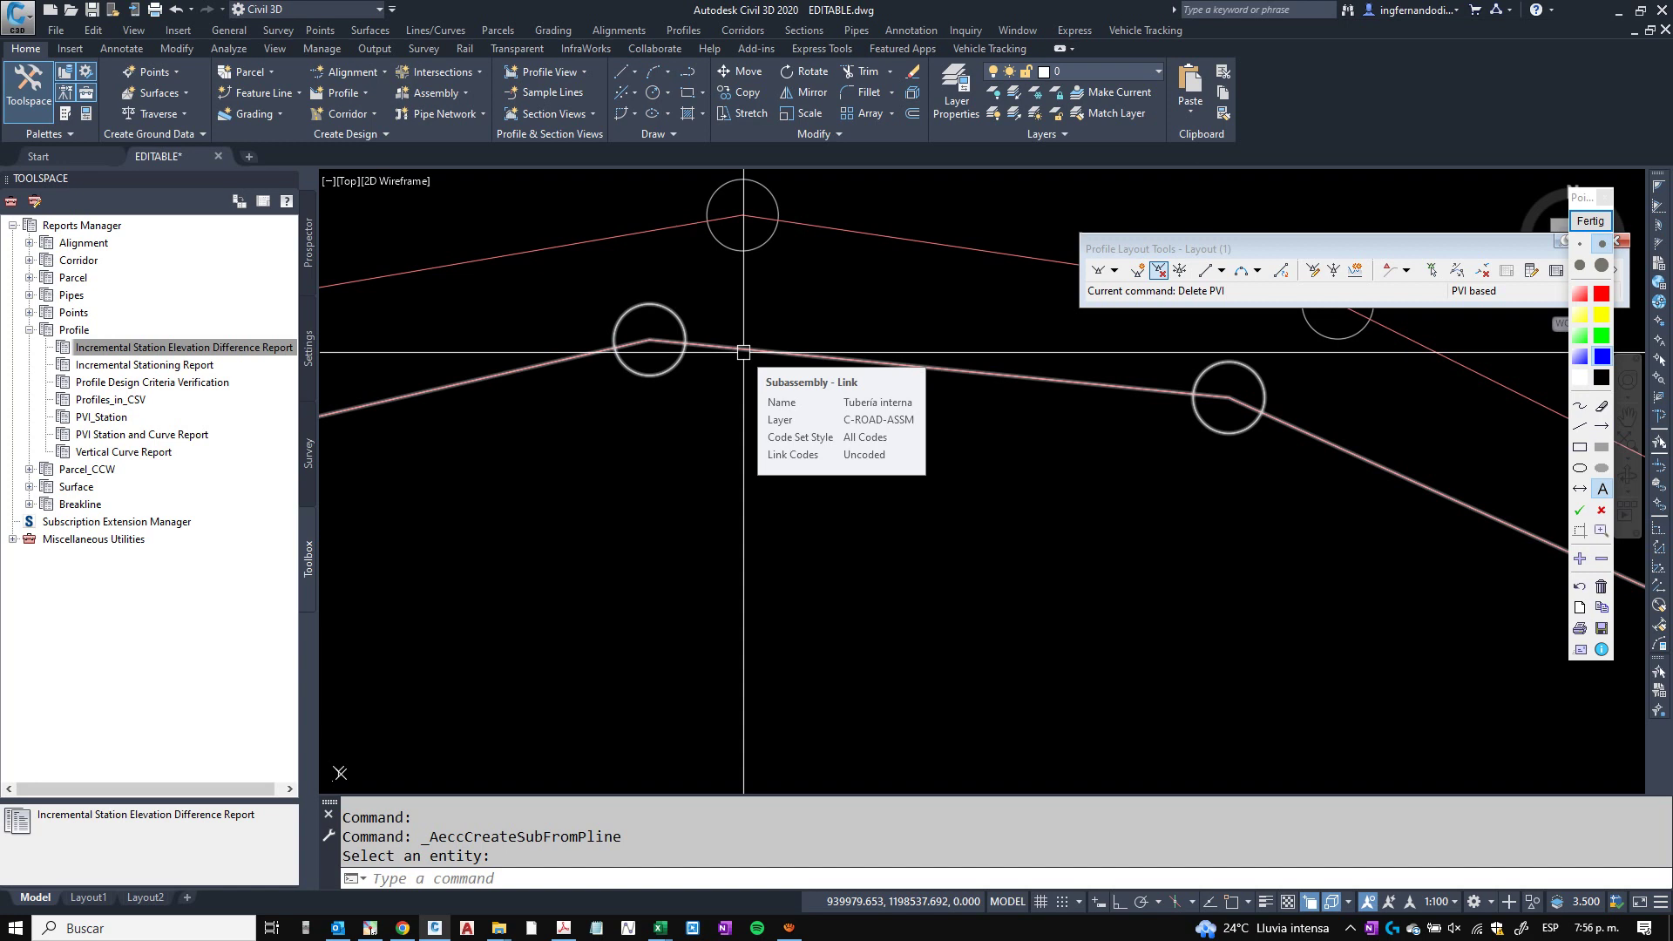
key("Escape")
type("u")
key("Return")
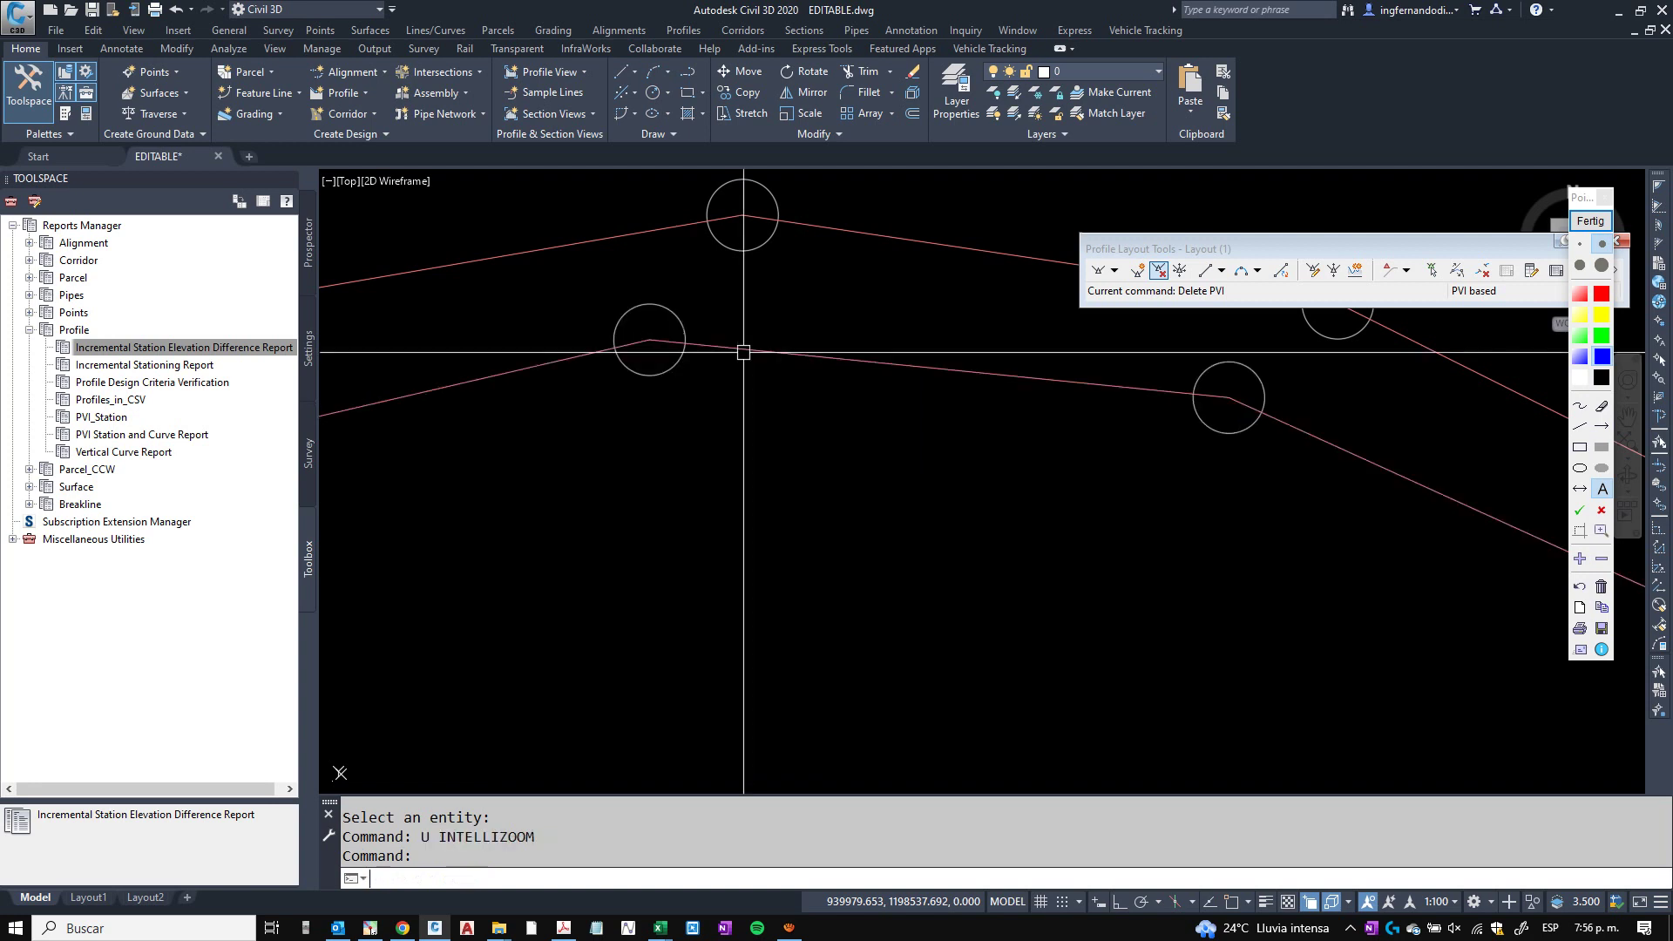
scroll(765, 396, "down", 5)
key("Escape")
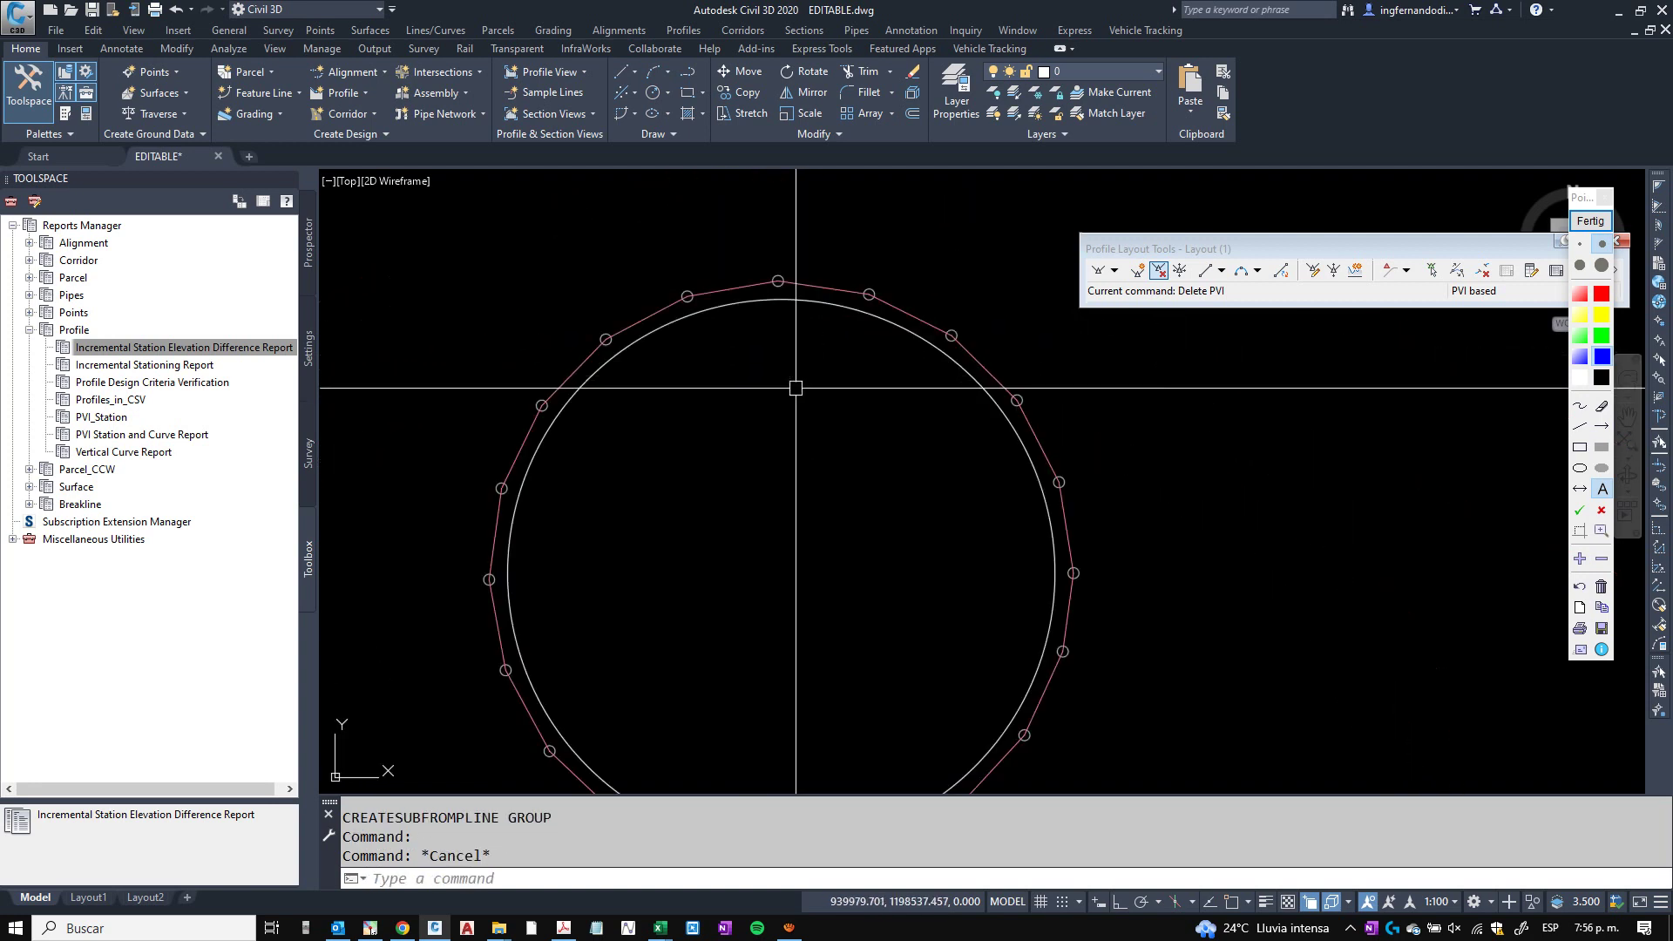
Draw a vertical polyline with Ortho from the centre of the inner circle upward past the pipe's crown.
type("pl")
key("Return")
type("cen")
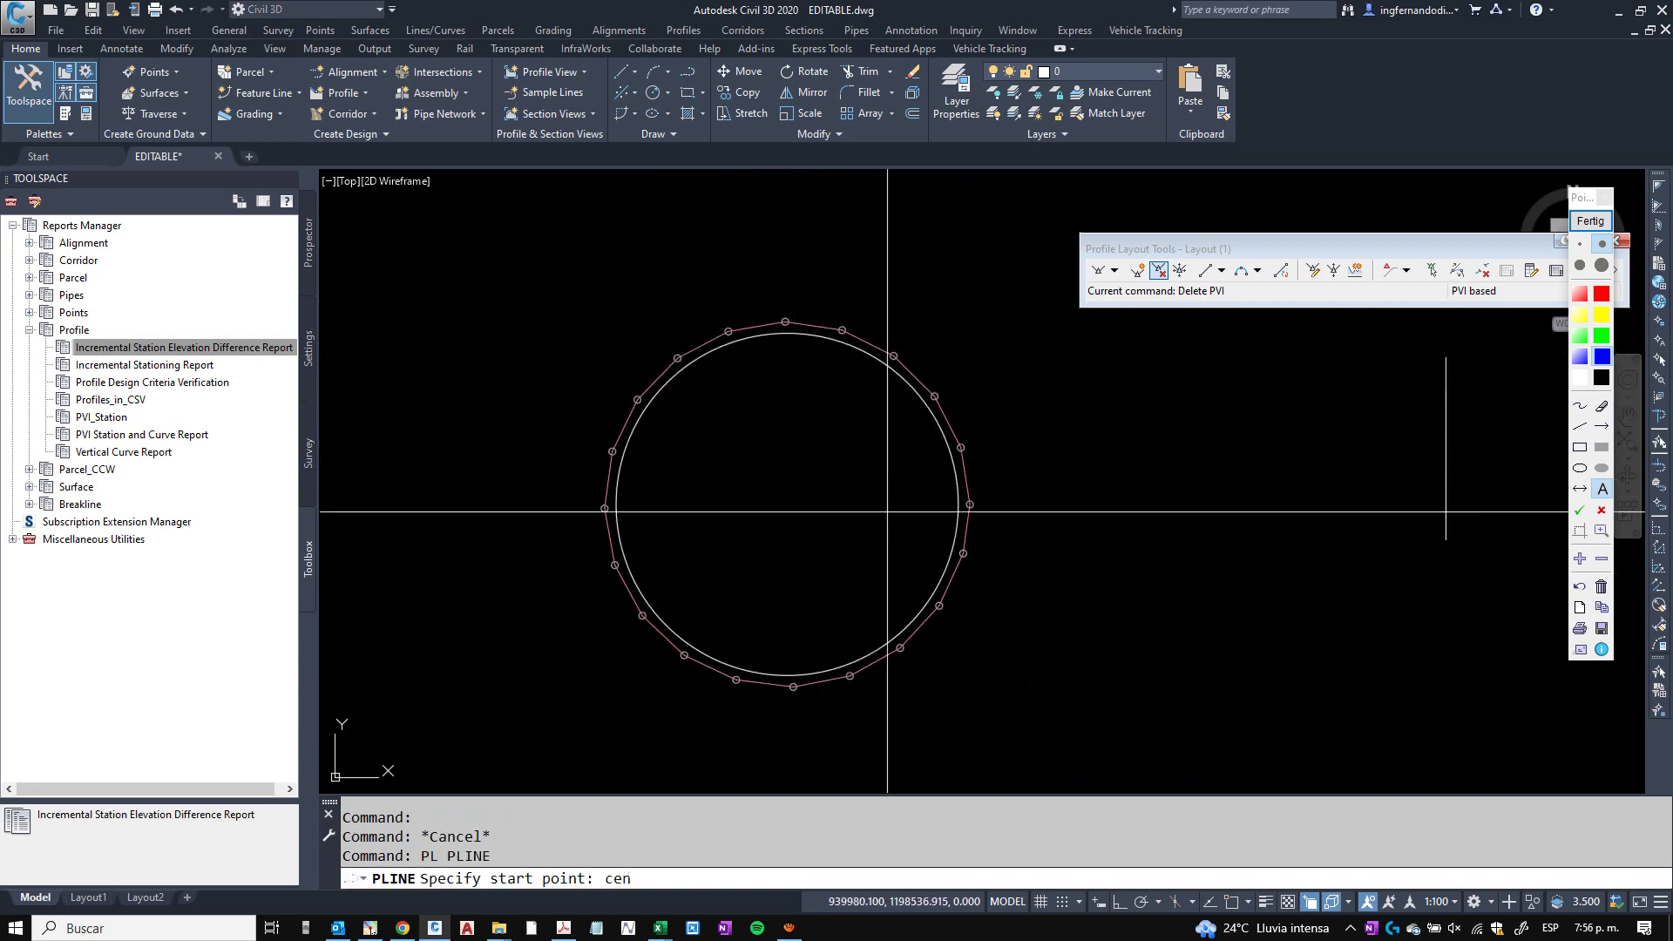
key("space")
left_click(786, 504)
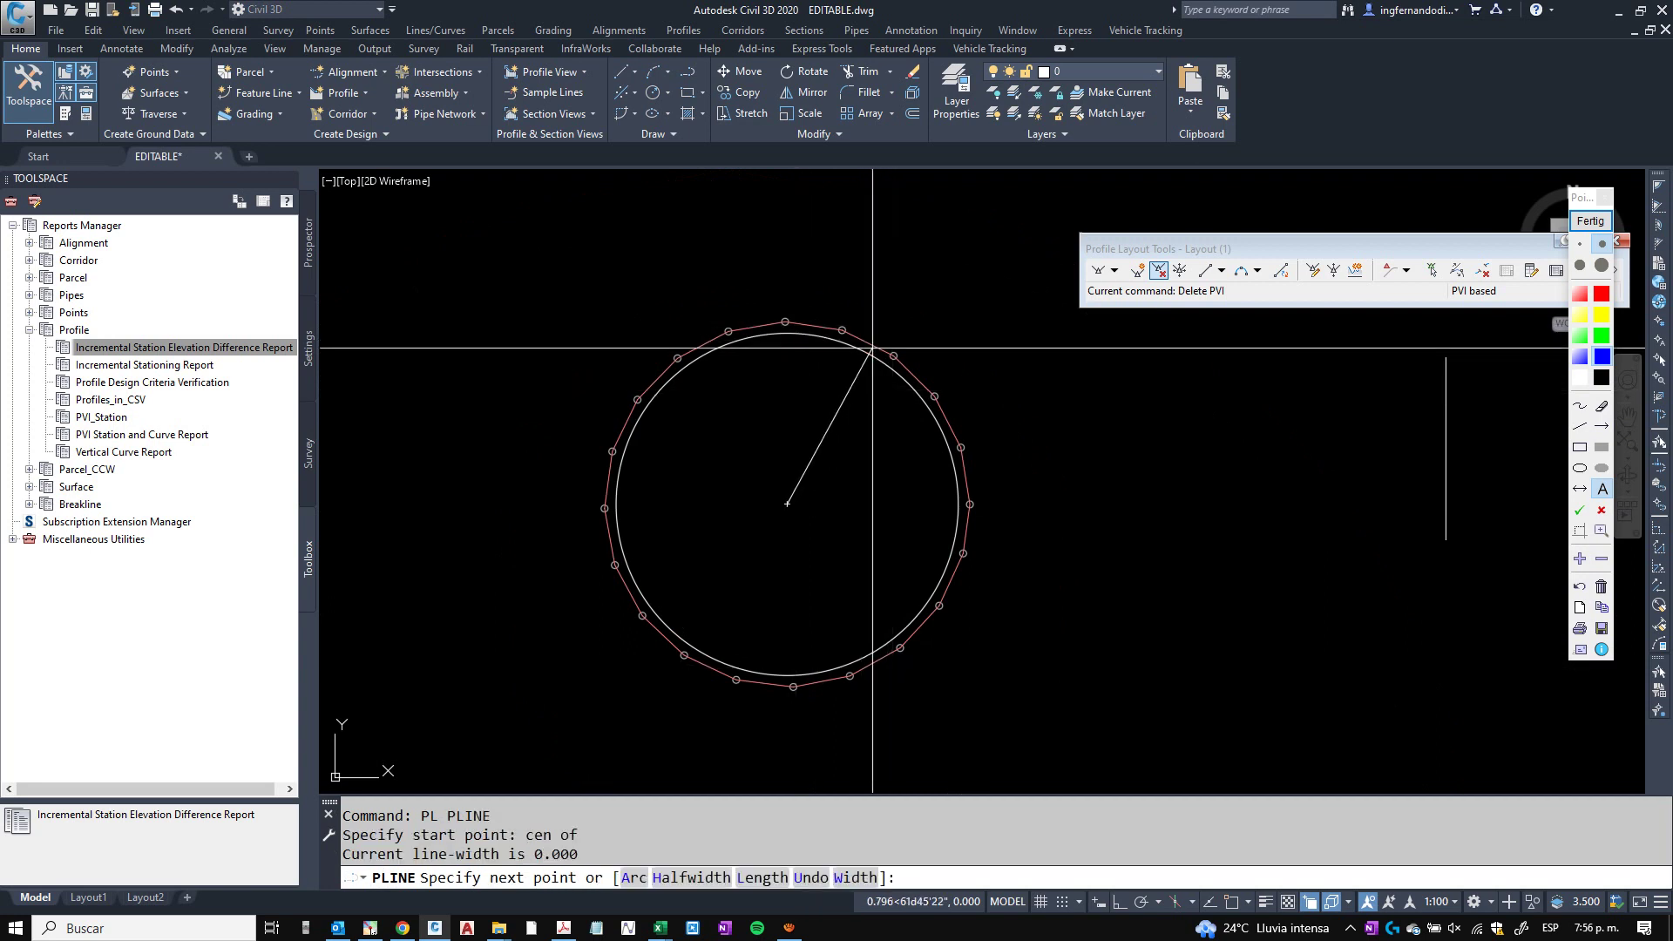
key("F8")
key("Escape")
Offset the inner pipe circle outward by 0.051 to redraw the outer circle.
scroll(883, 387, "up", 8)
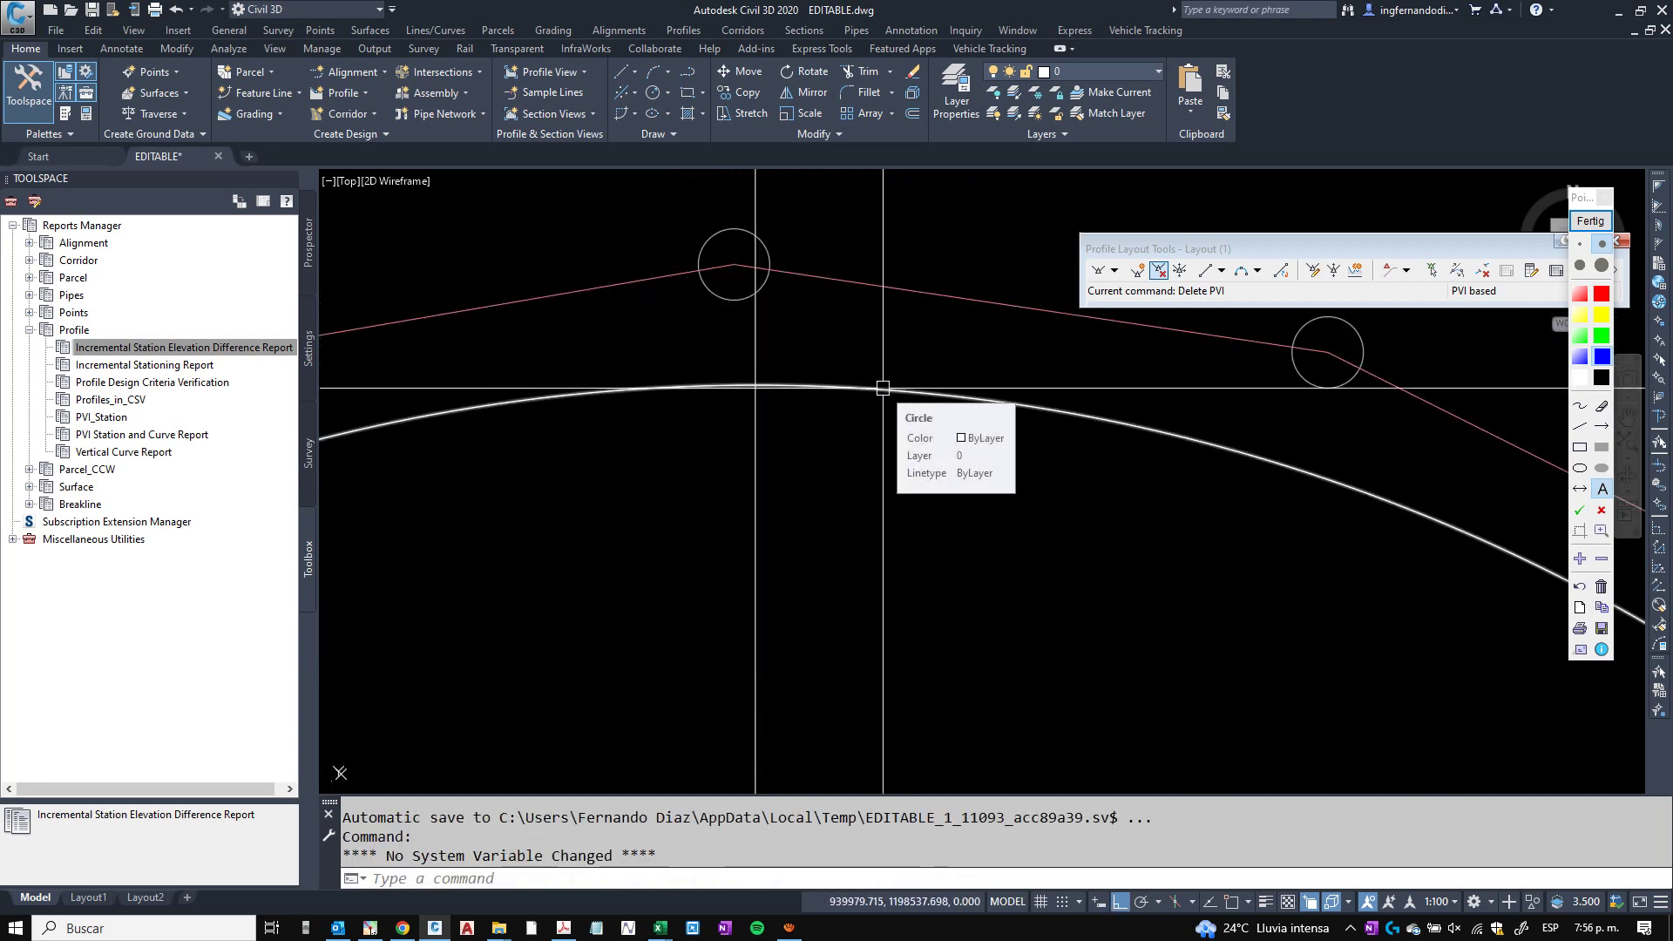
type("o")
key("Return")
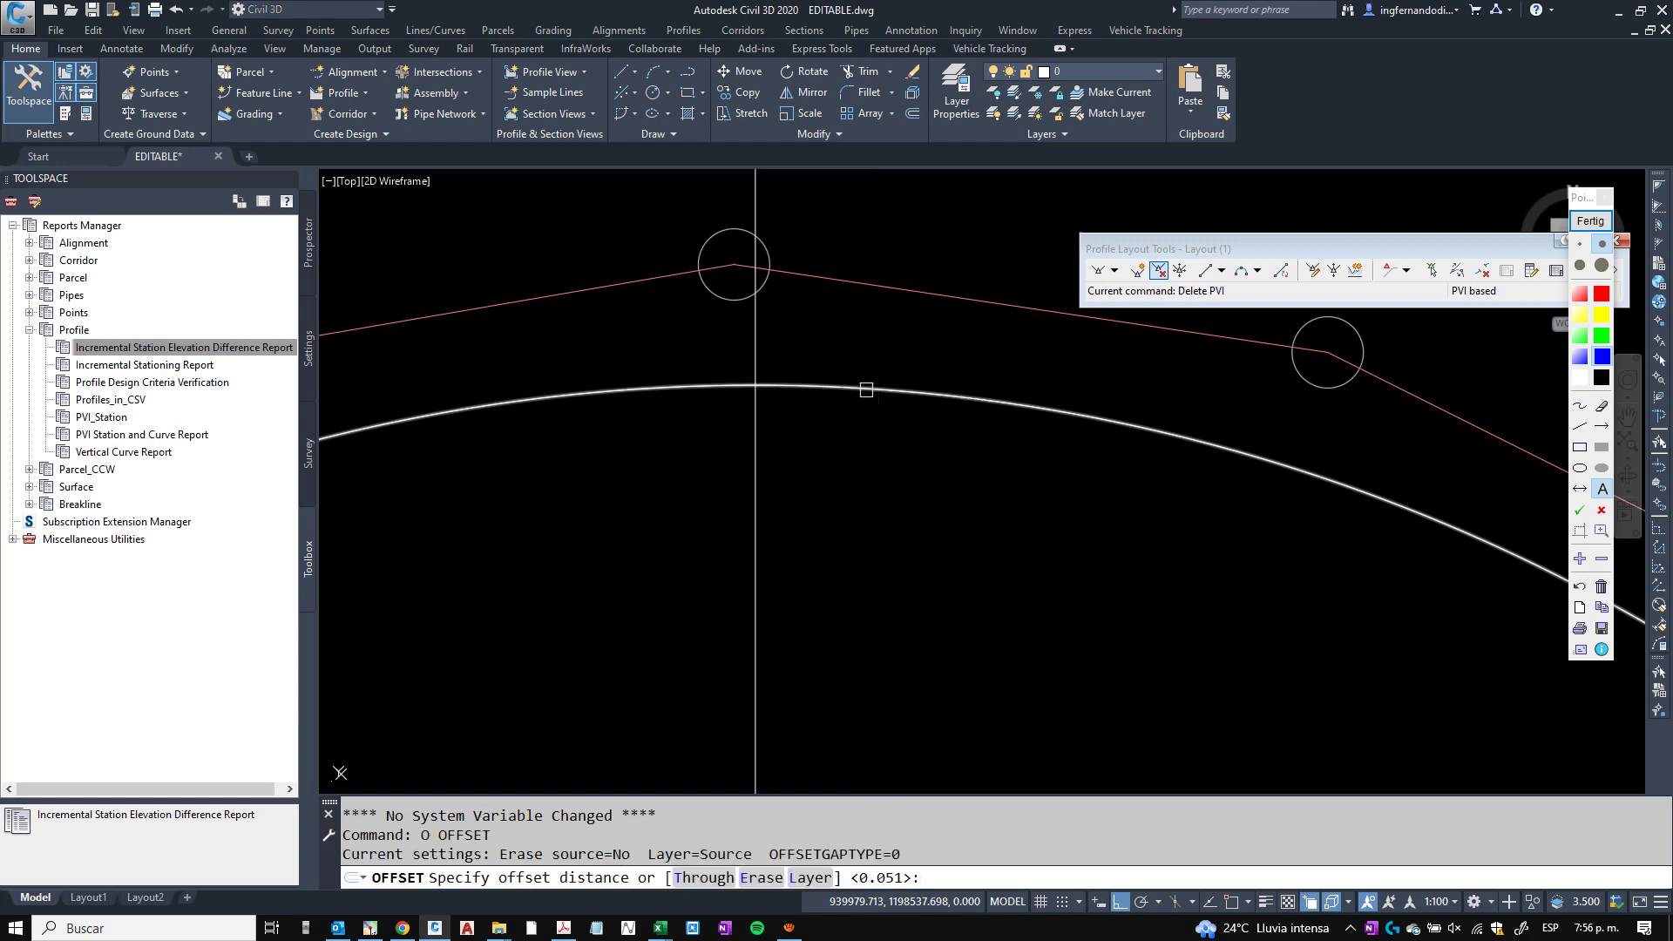
key("Return")
left_click(836, 386)
left_click(854, 274)
key("Escape")
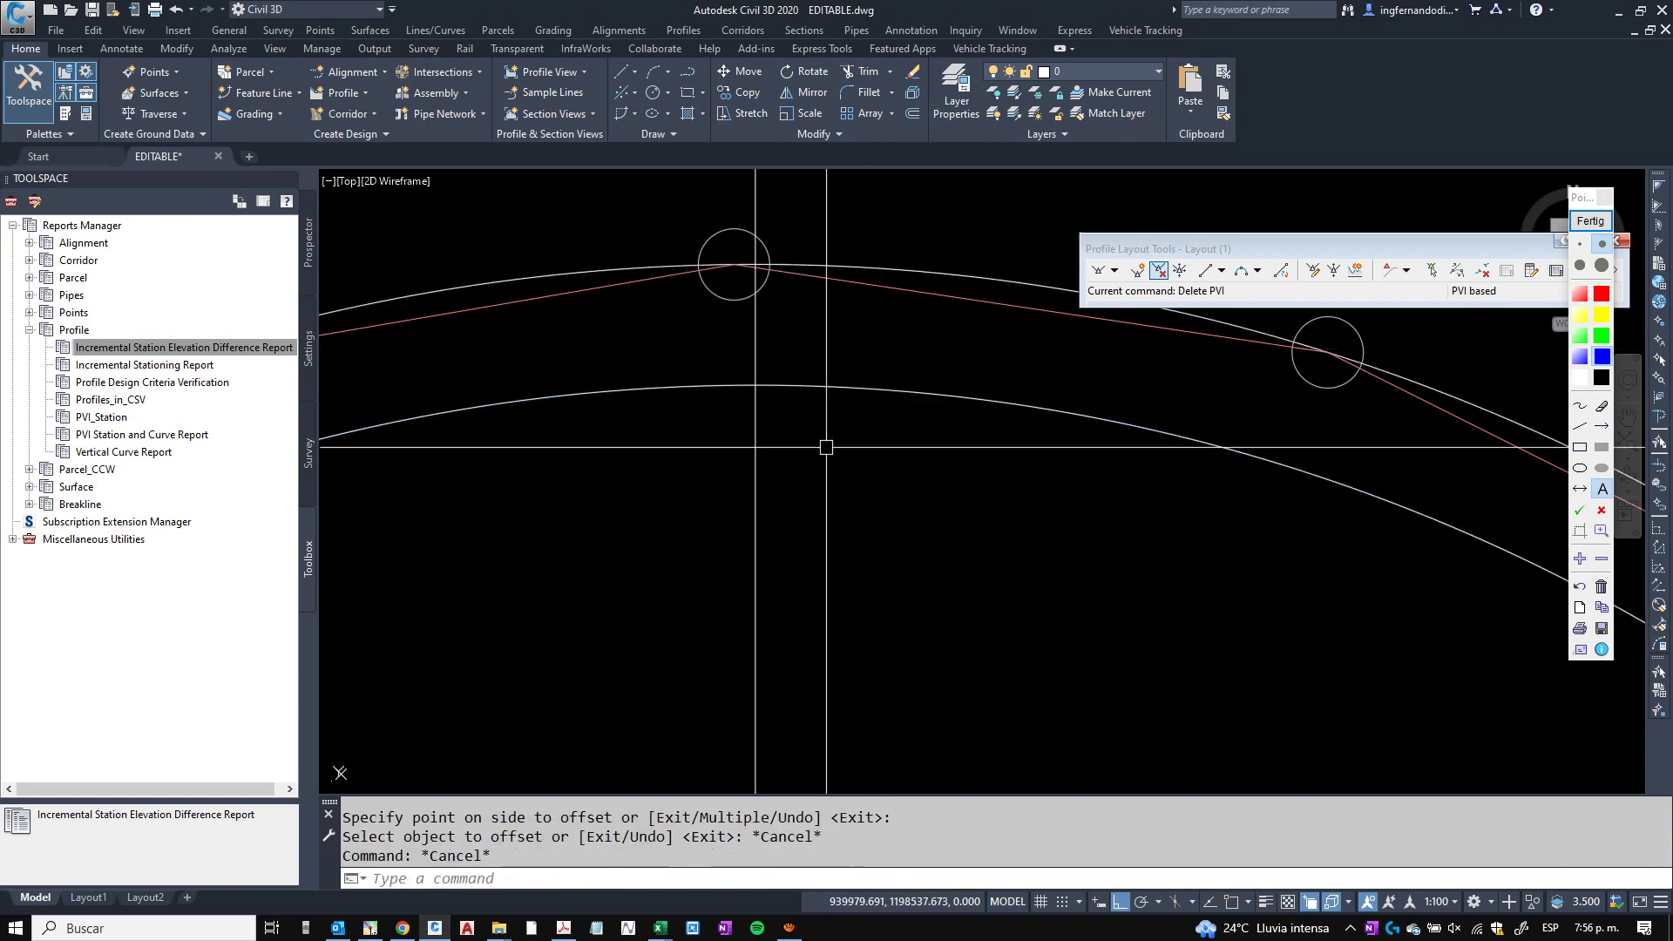
Erase the "Tubería" subassembly around the outer pipe circle.
left_click(849, 281)
type("e")
key("Return")
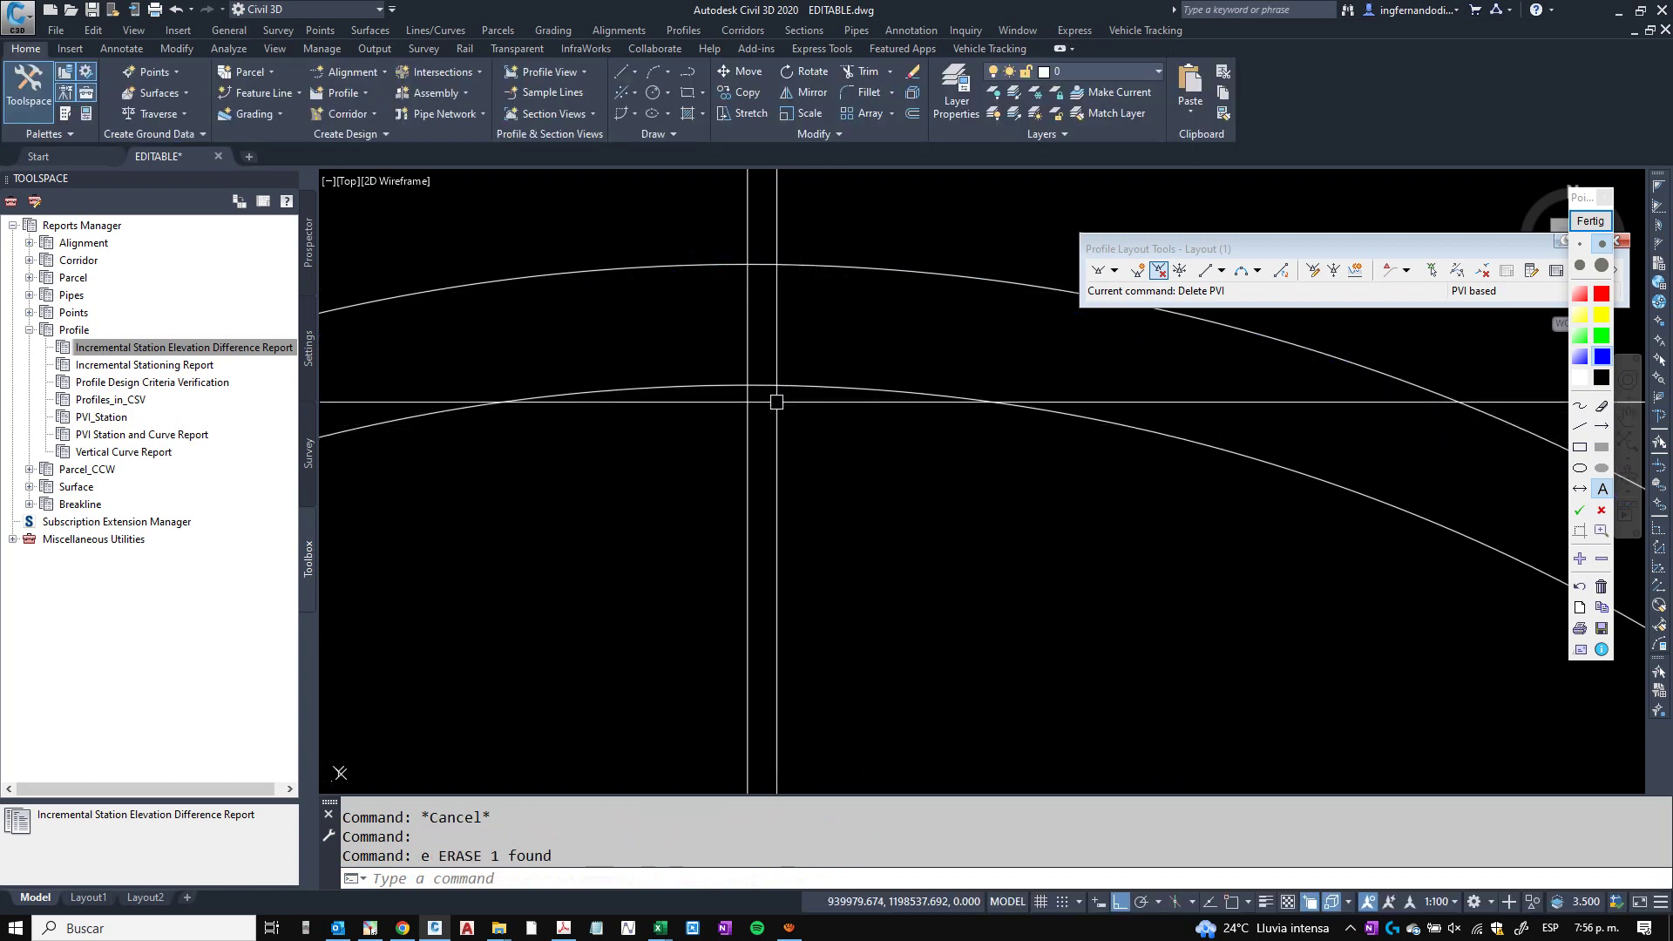
Break the outer pipe circle at the crown, using its intersection with the vertical polyline as the second break point.
scroll(776, 401, "up", 5)
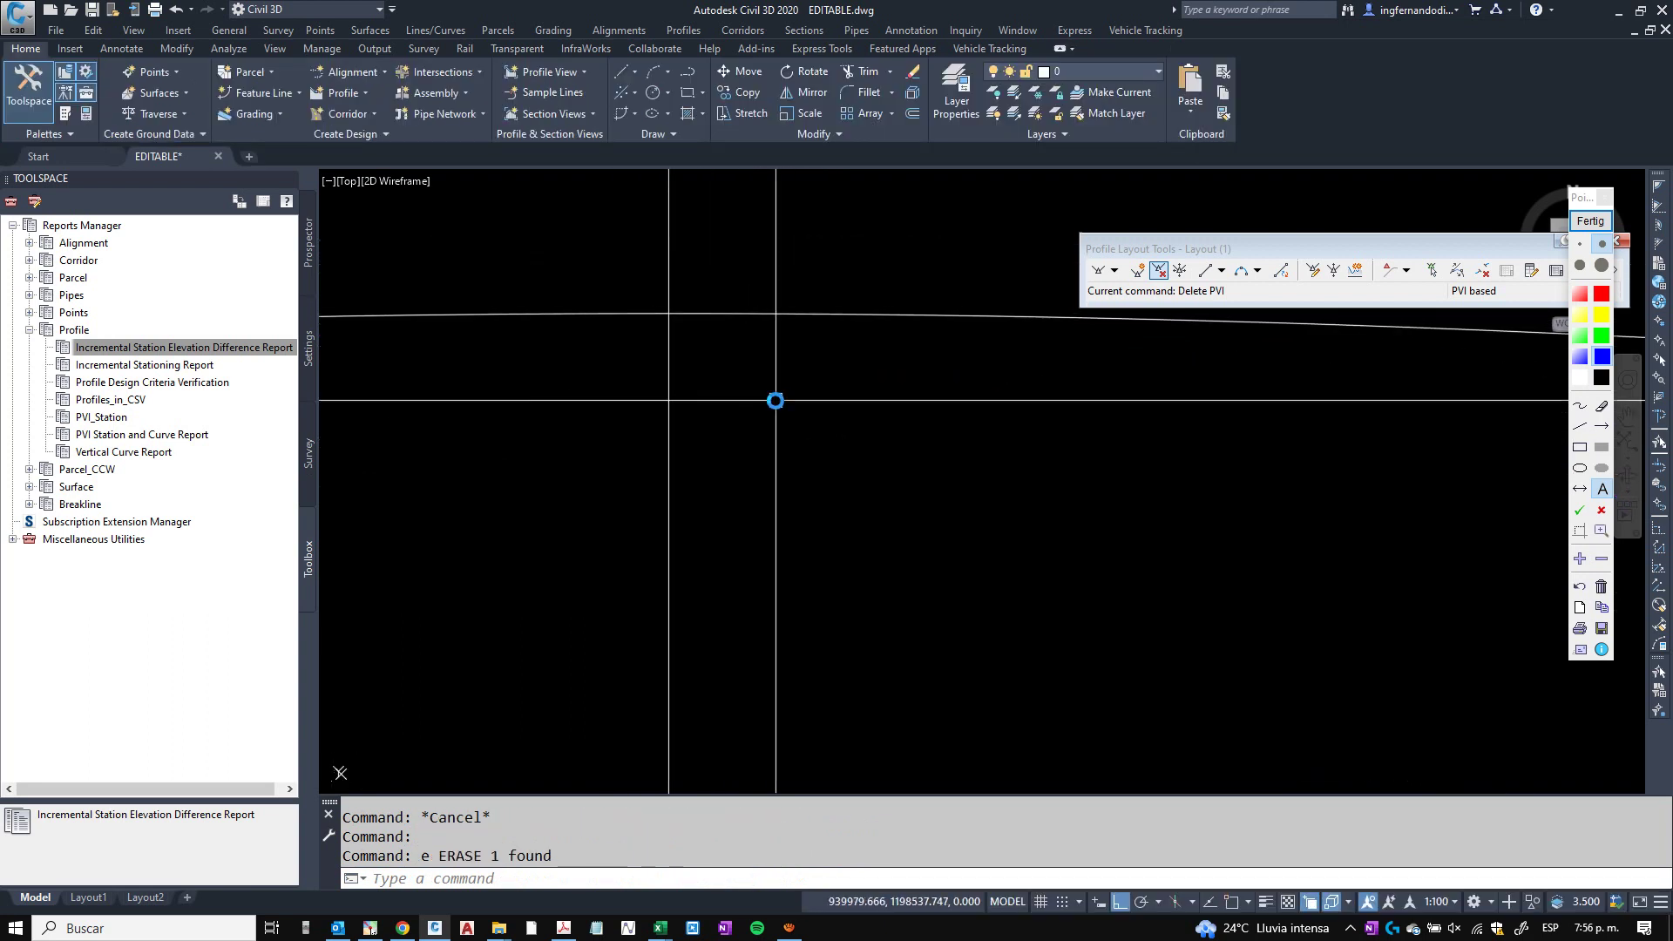
key("Escape")
type("br")
key("Return")
scroll(671, 305, "down", 2)
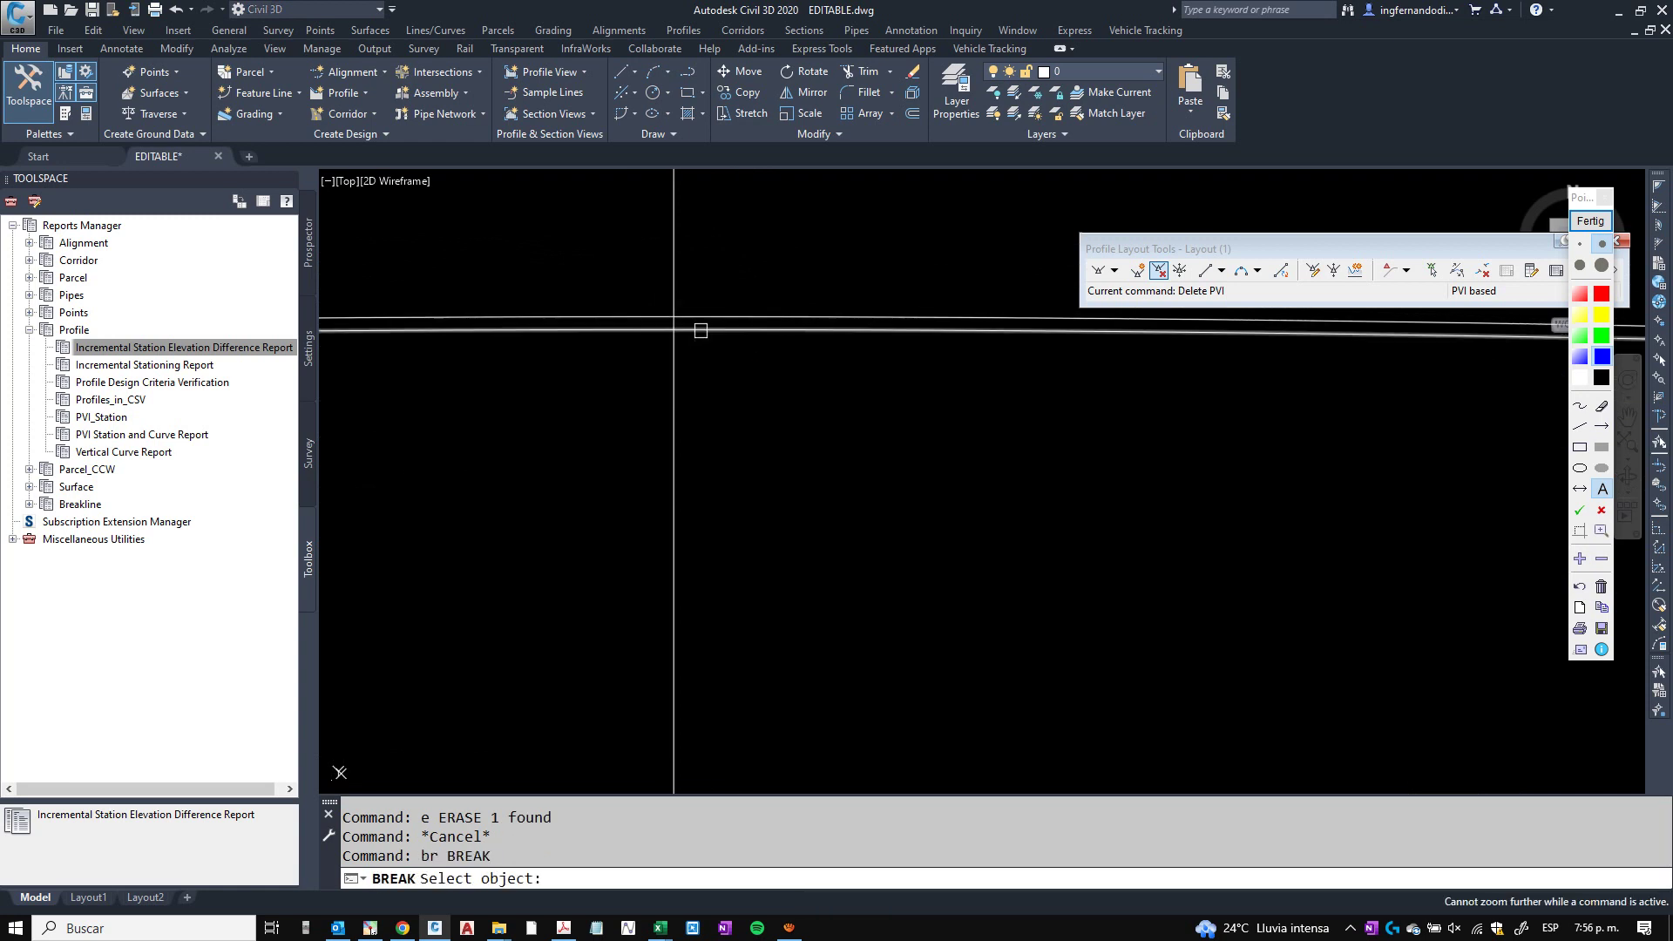
left_click(680, 330)
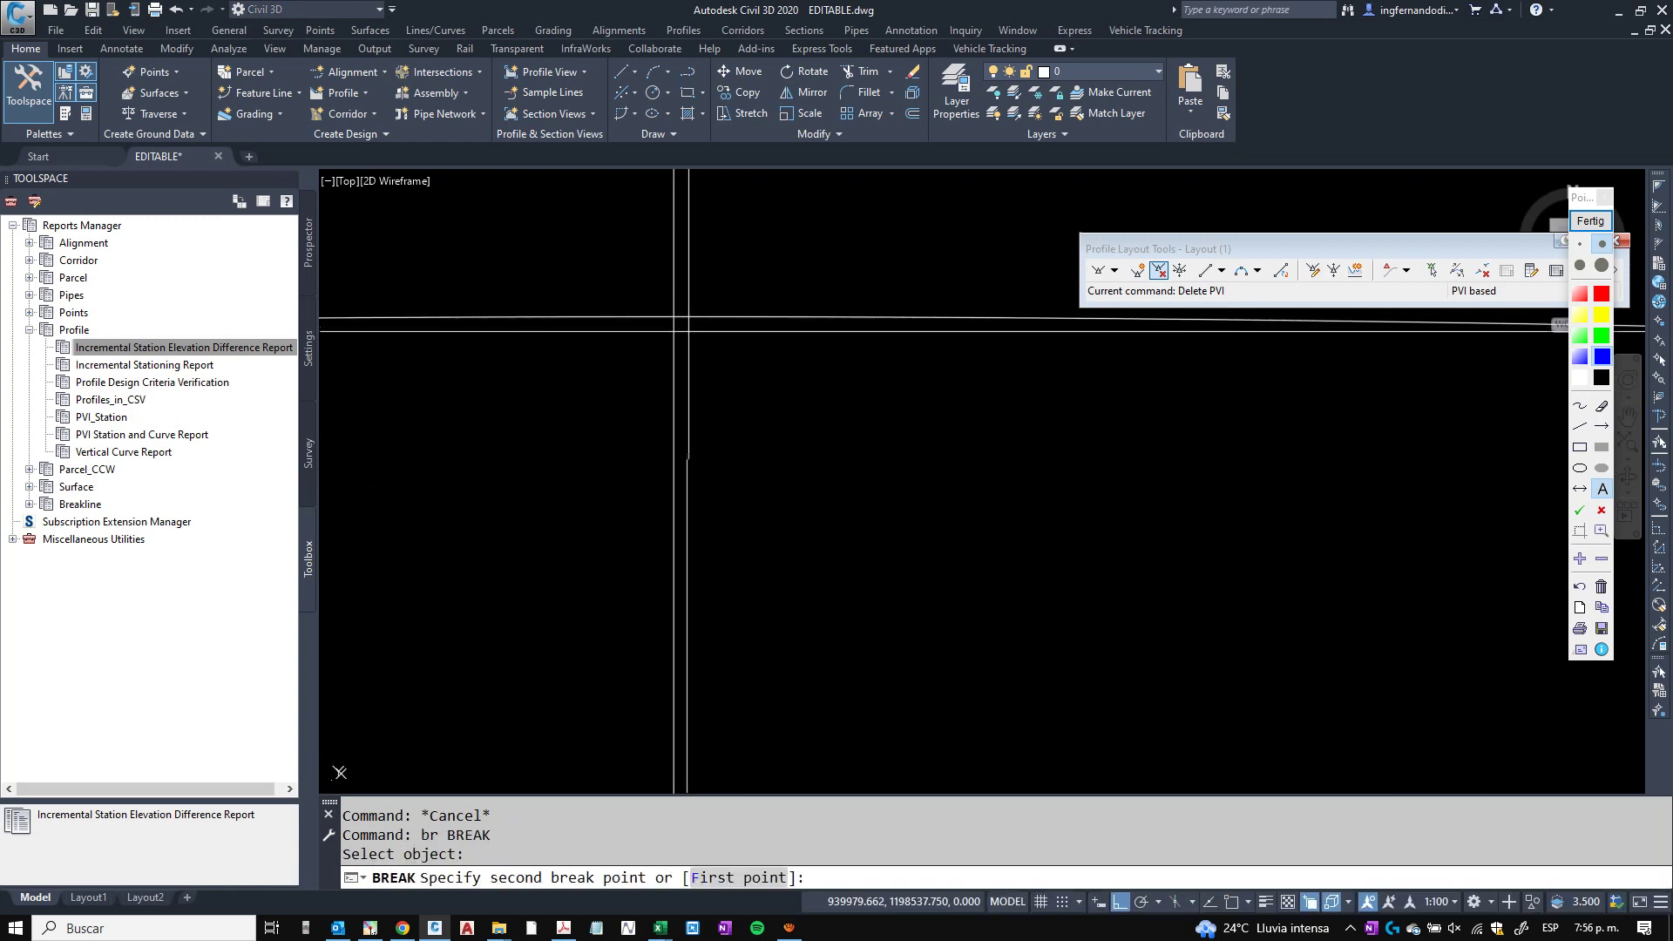
type("int")
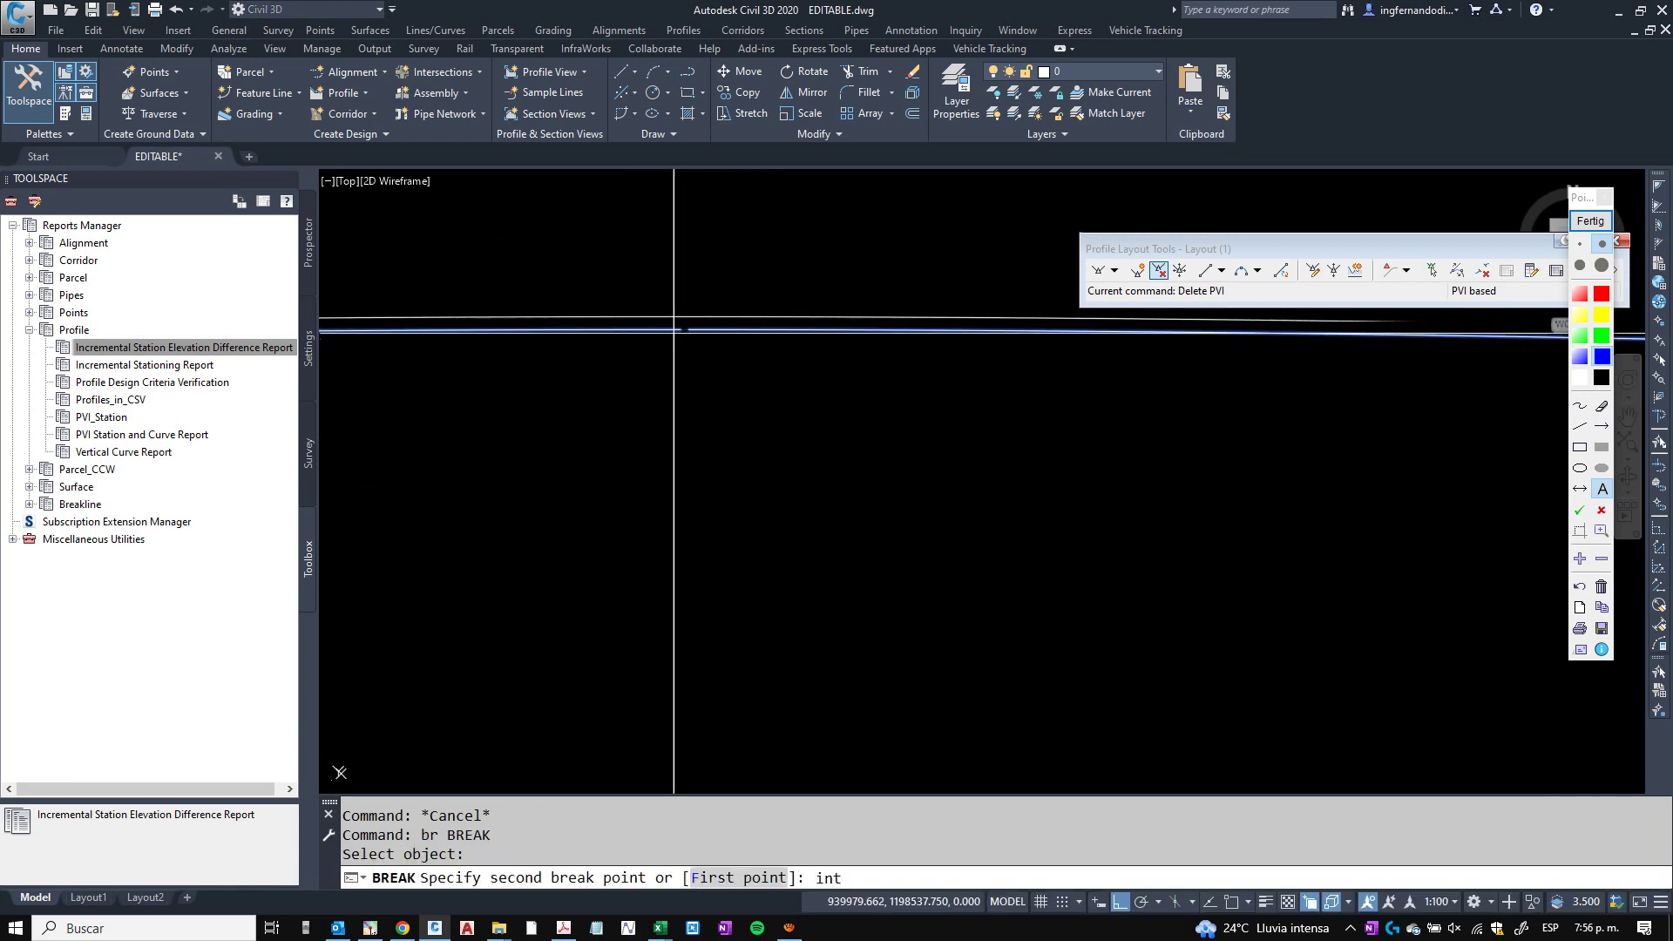
key("Return")
left_click(676, 330)
key("Escape")
left_click(709, 324)
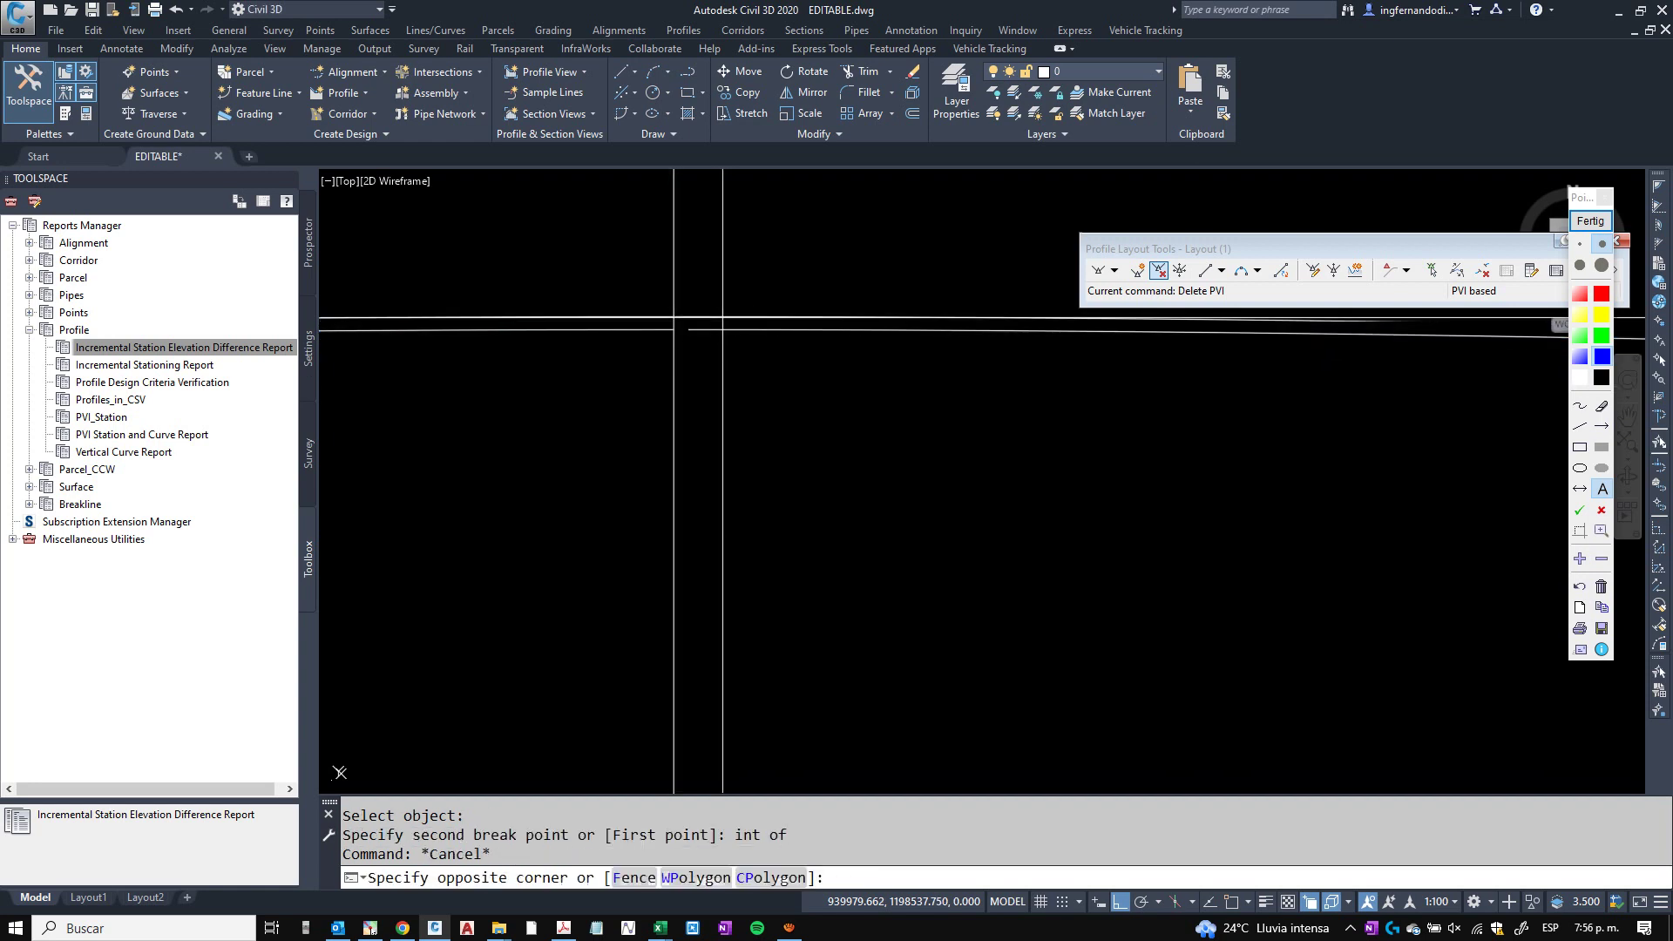
key("Escape")
left_click(710, 273)
key("Escape")
scroll(907, 549, "down", 5)
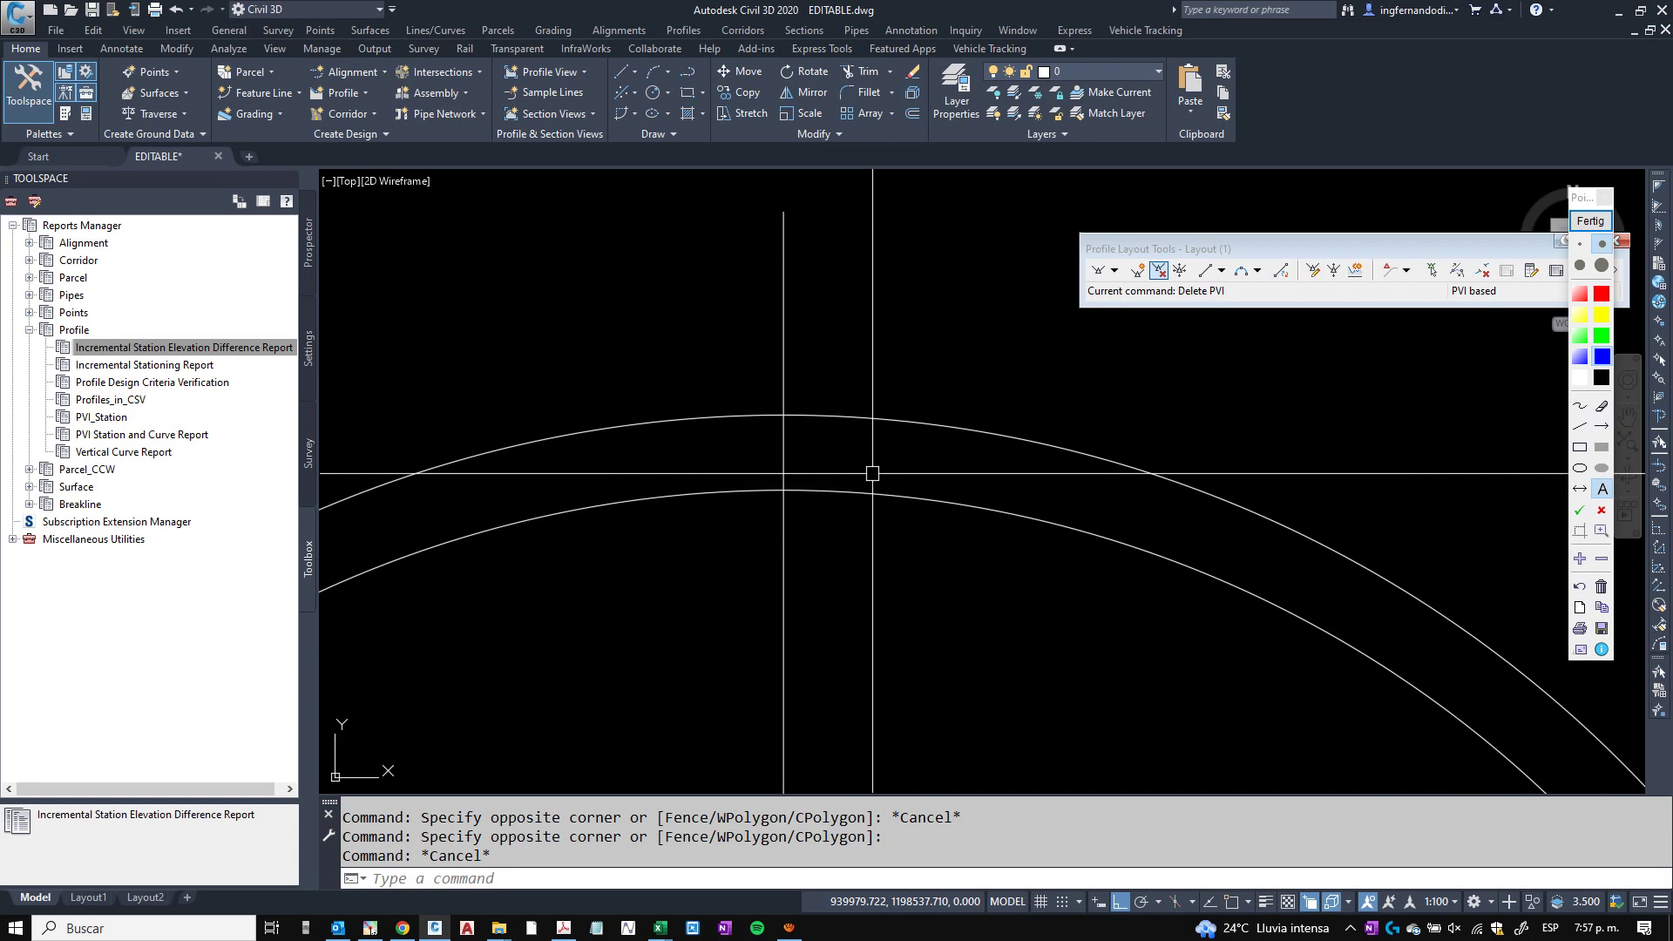
Convert the broken outer pipe arc into a polyline with PEDIT.
left_click(826, 415)
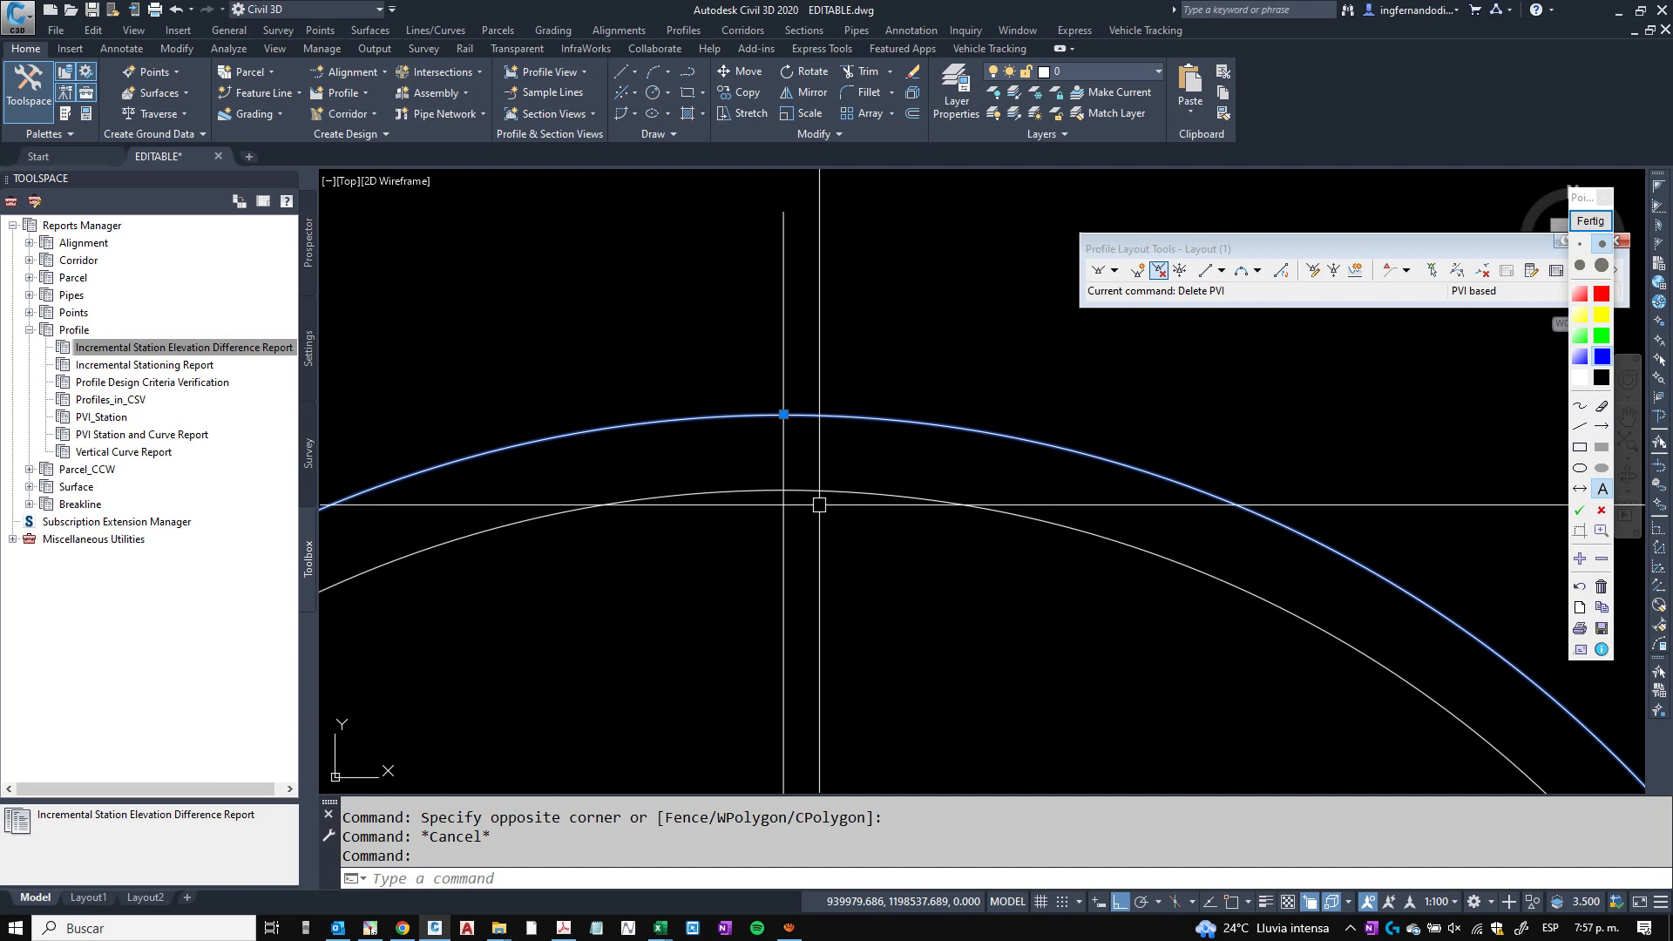
type("PE")
key("Return")
type("y")
key("Return")
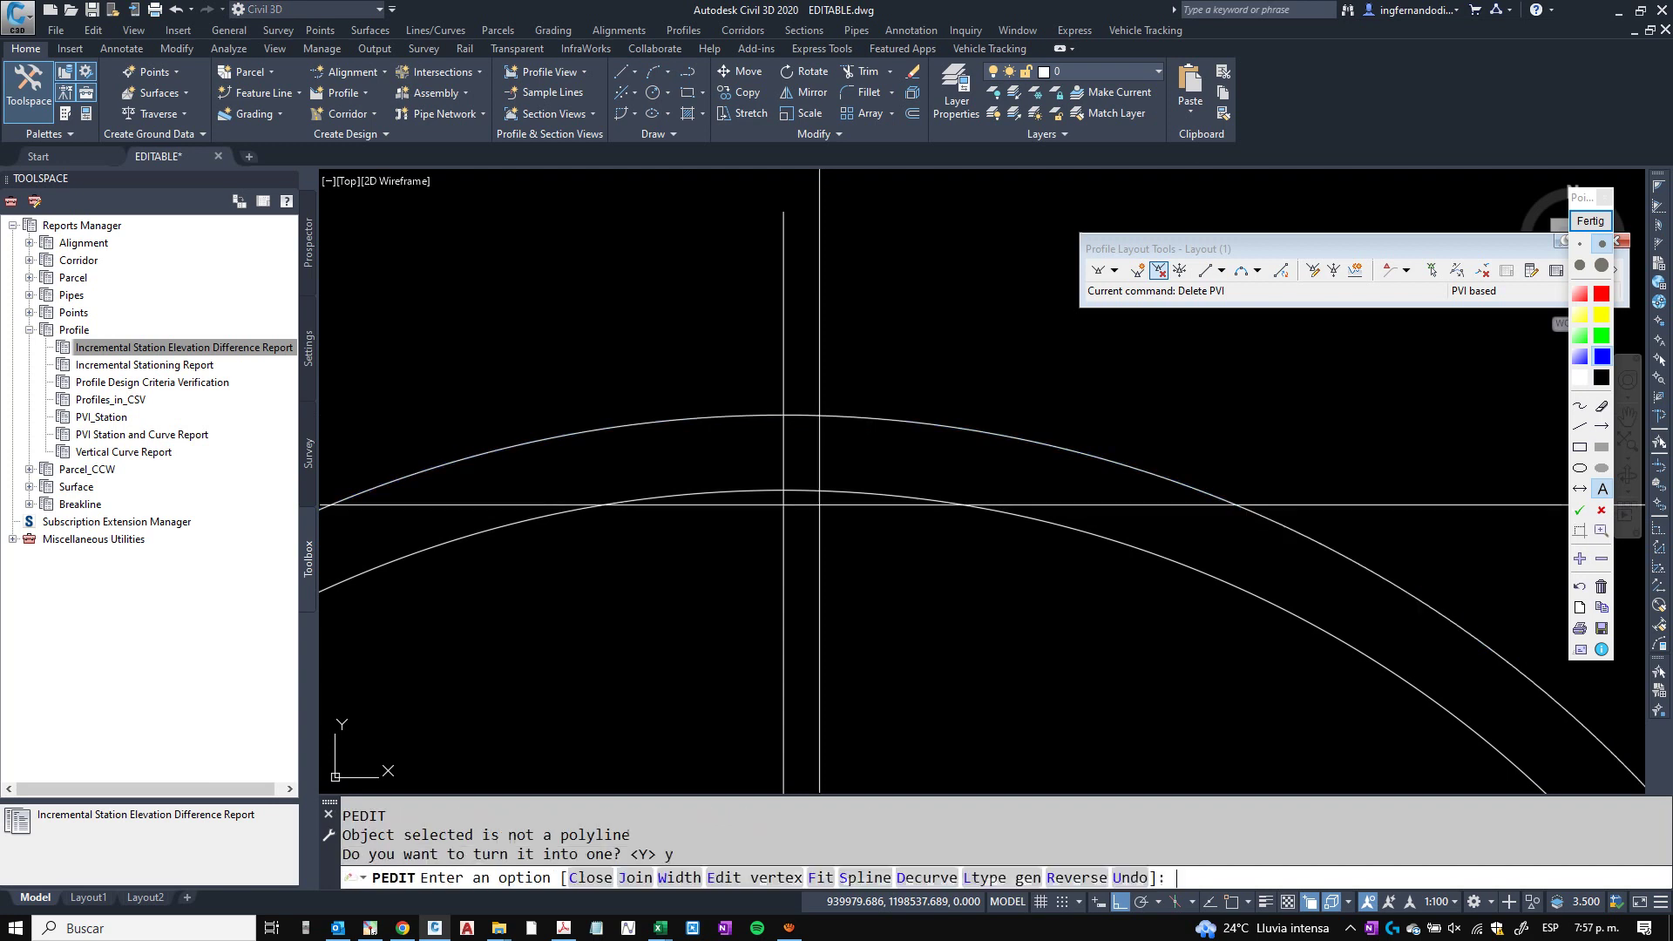
key("Return")
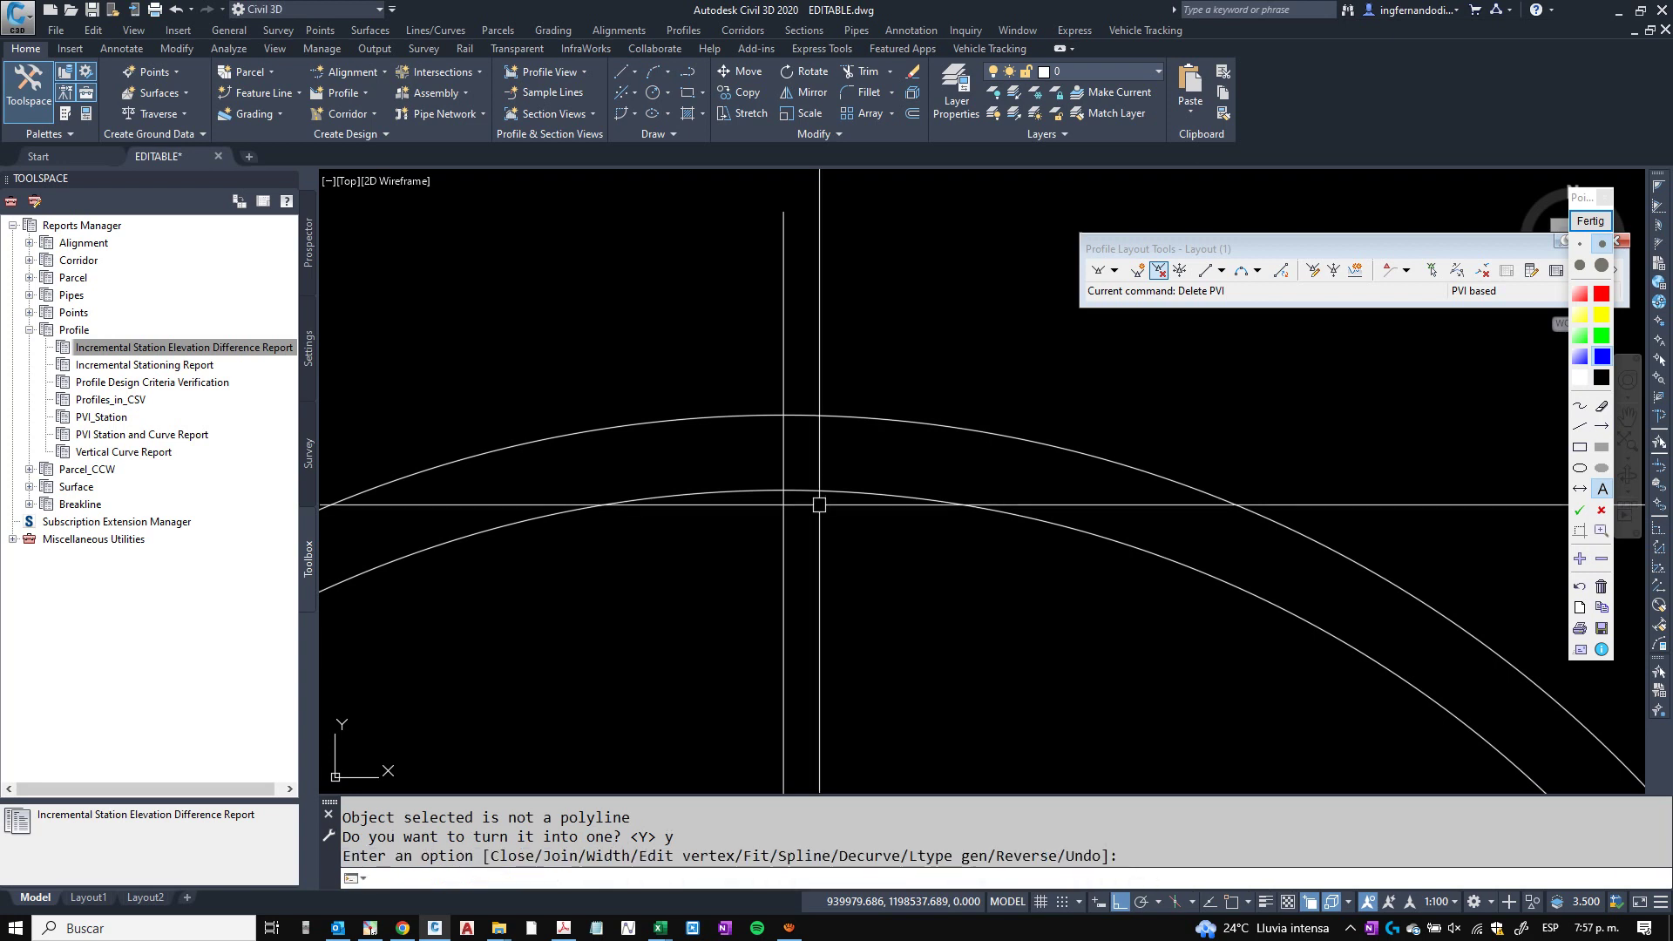
scroll(866, 433, "up", 5)
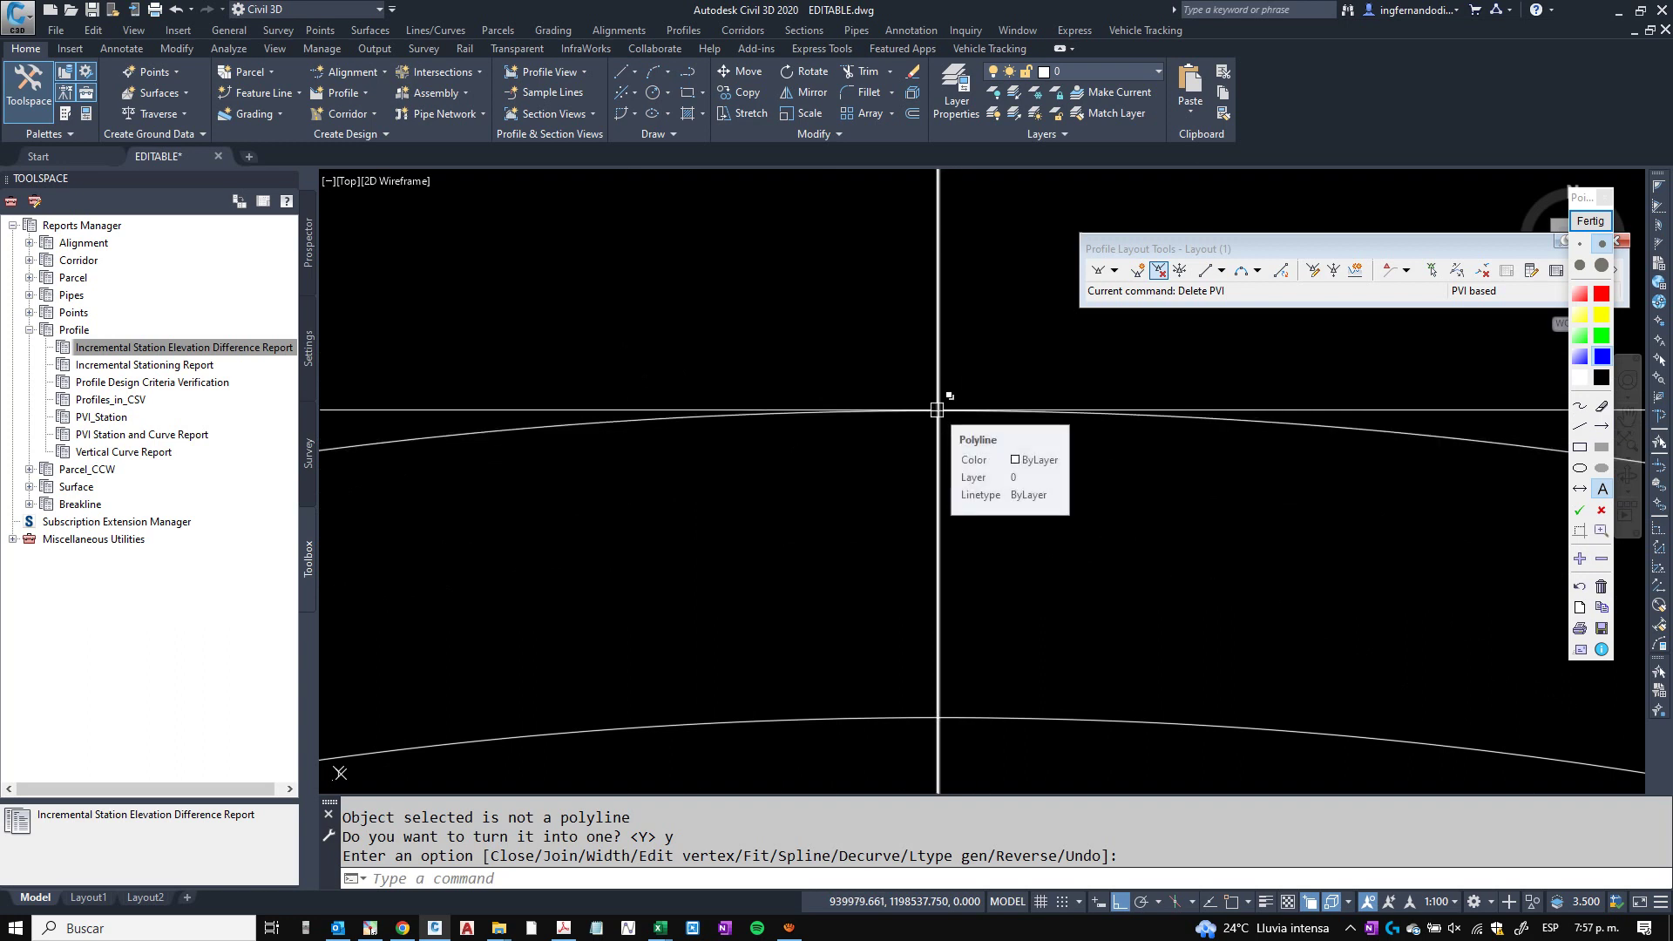
scroll(937, 409, "up", 3)
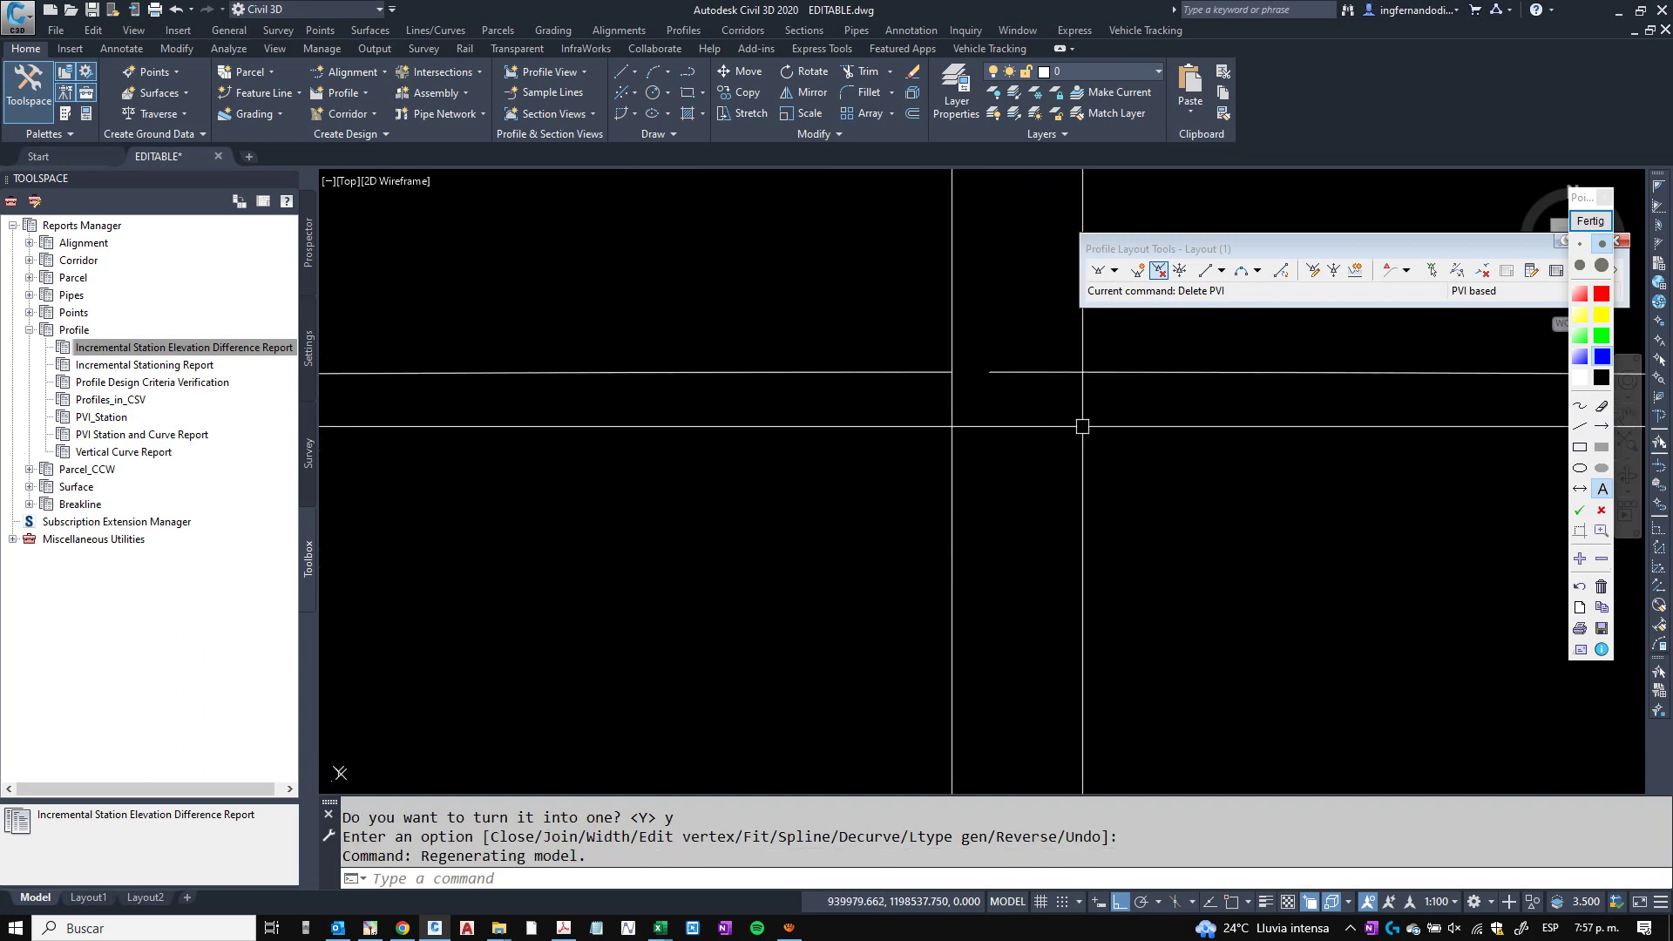
scroll(959, 401, "up", 2)
type("c")
key("Return")
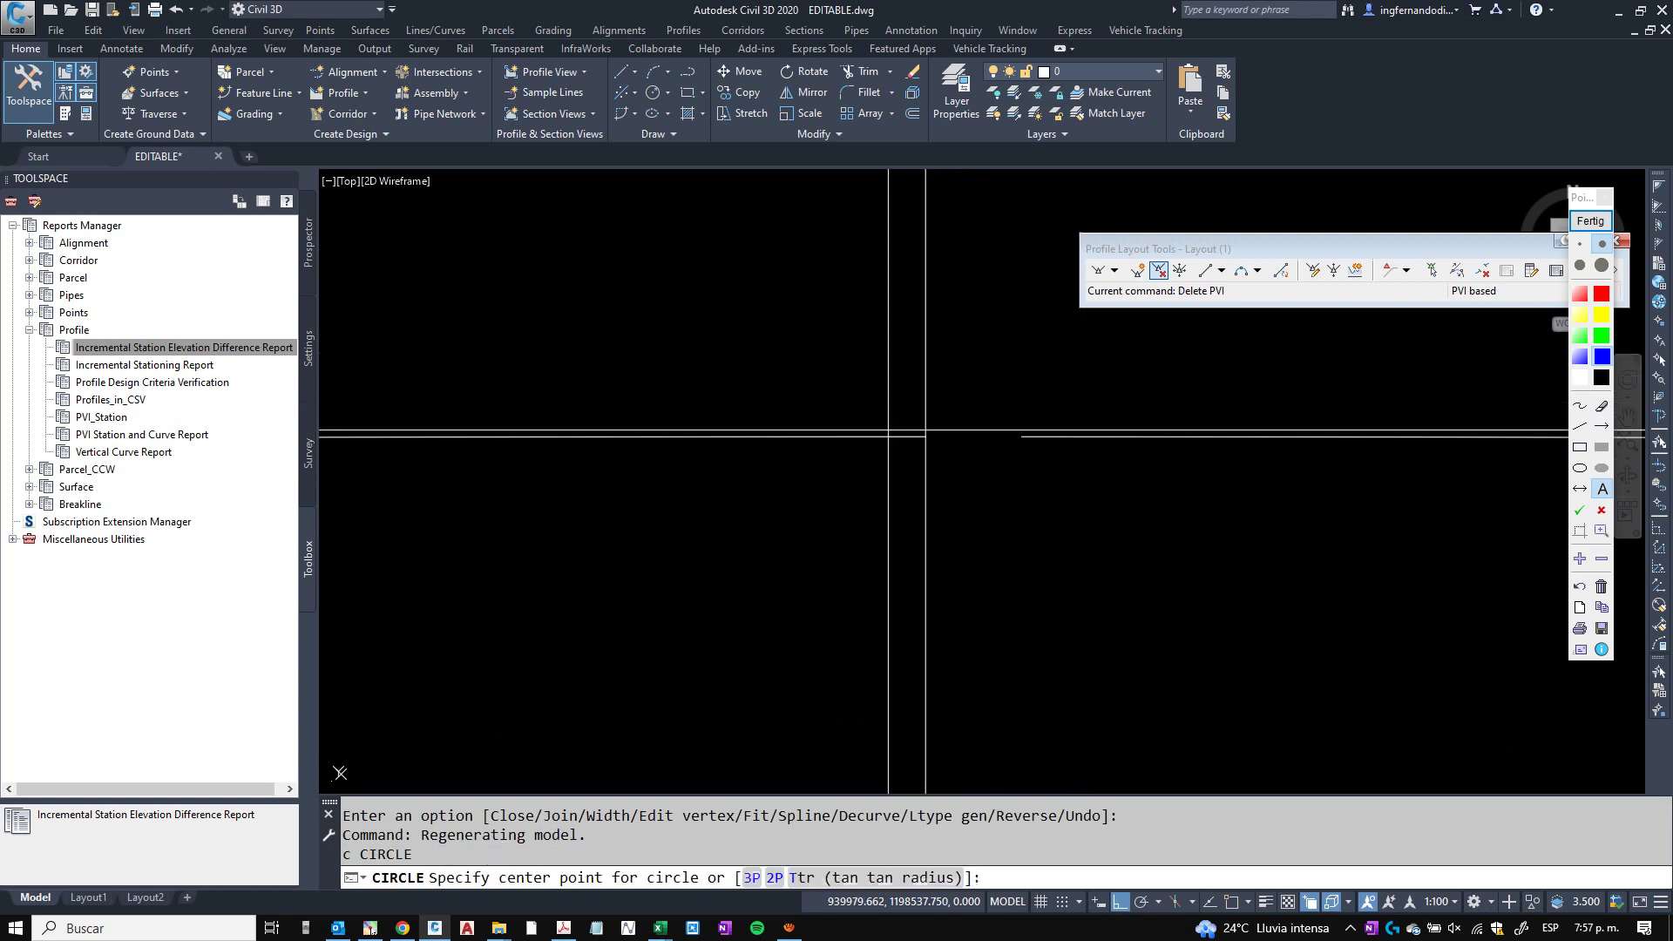
type("end")
key("Return")
left_click(925, 436)
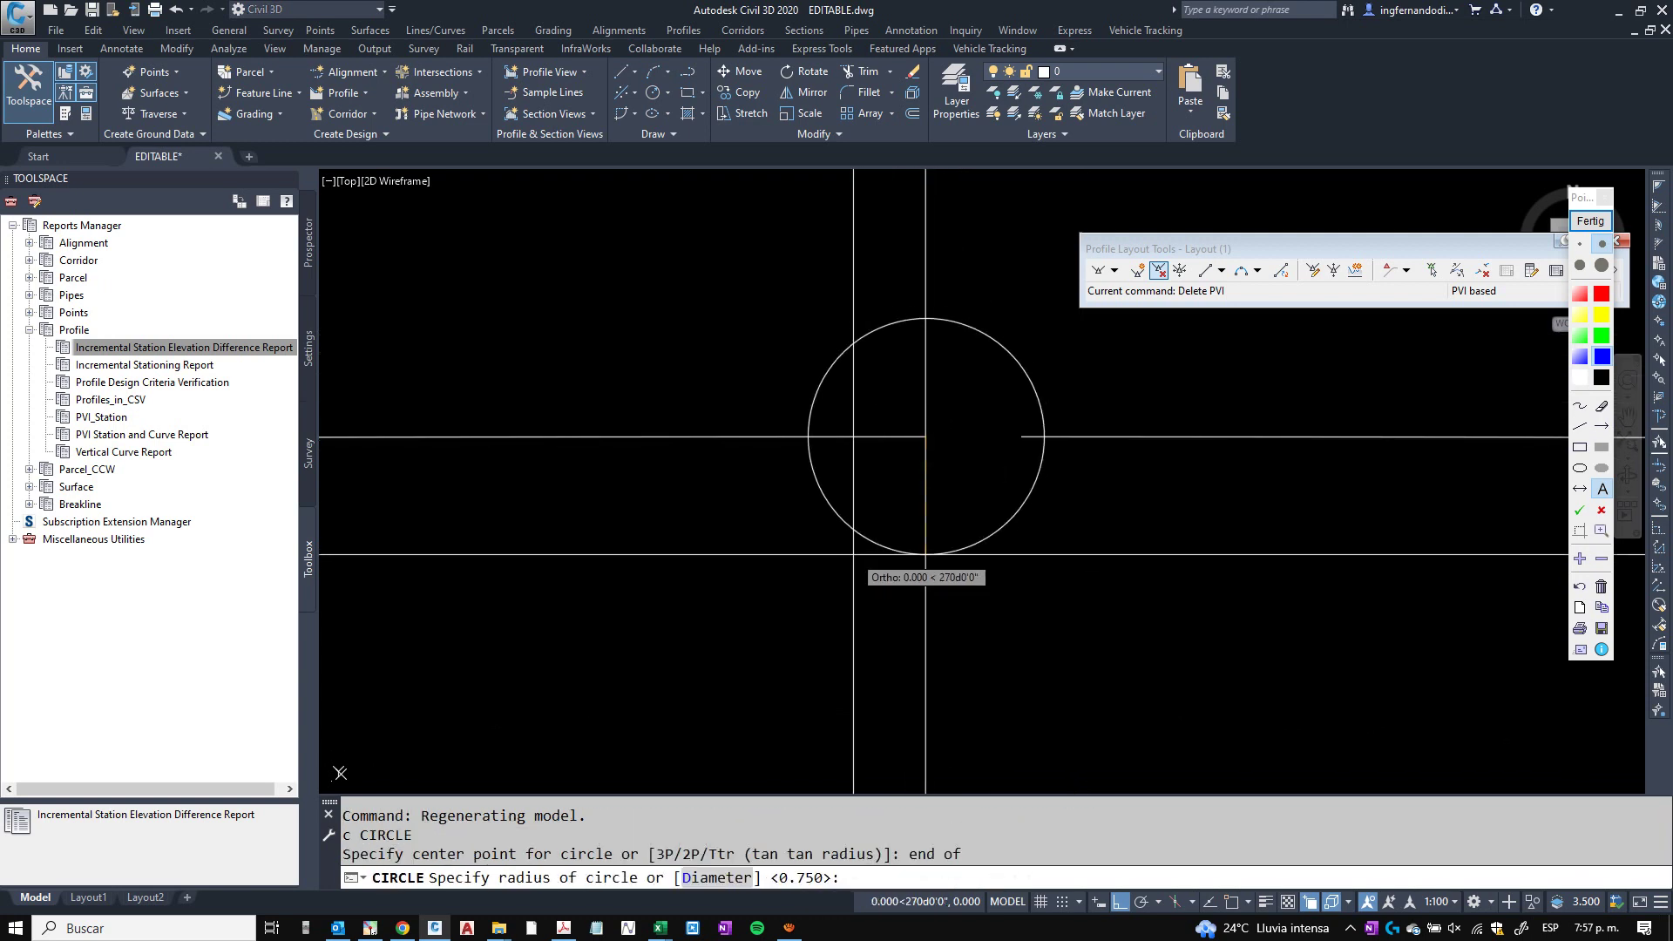
key("Escape")
Create the "Tubería" subassembly from the outer pipe polyline with multiple links, erasing the existing entity, and regenerate the drawing.
left_click(370, 133)
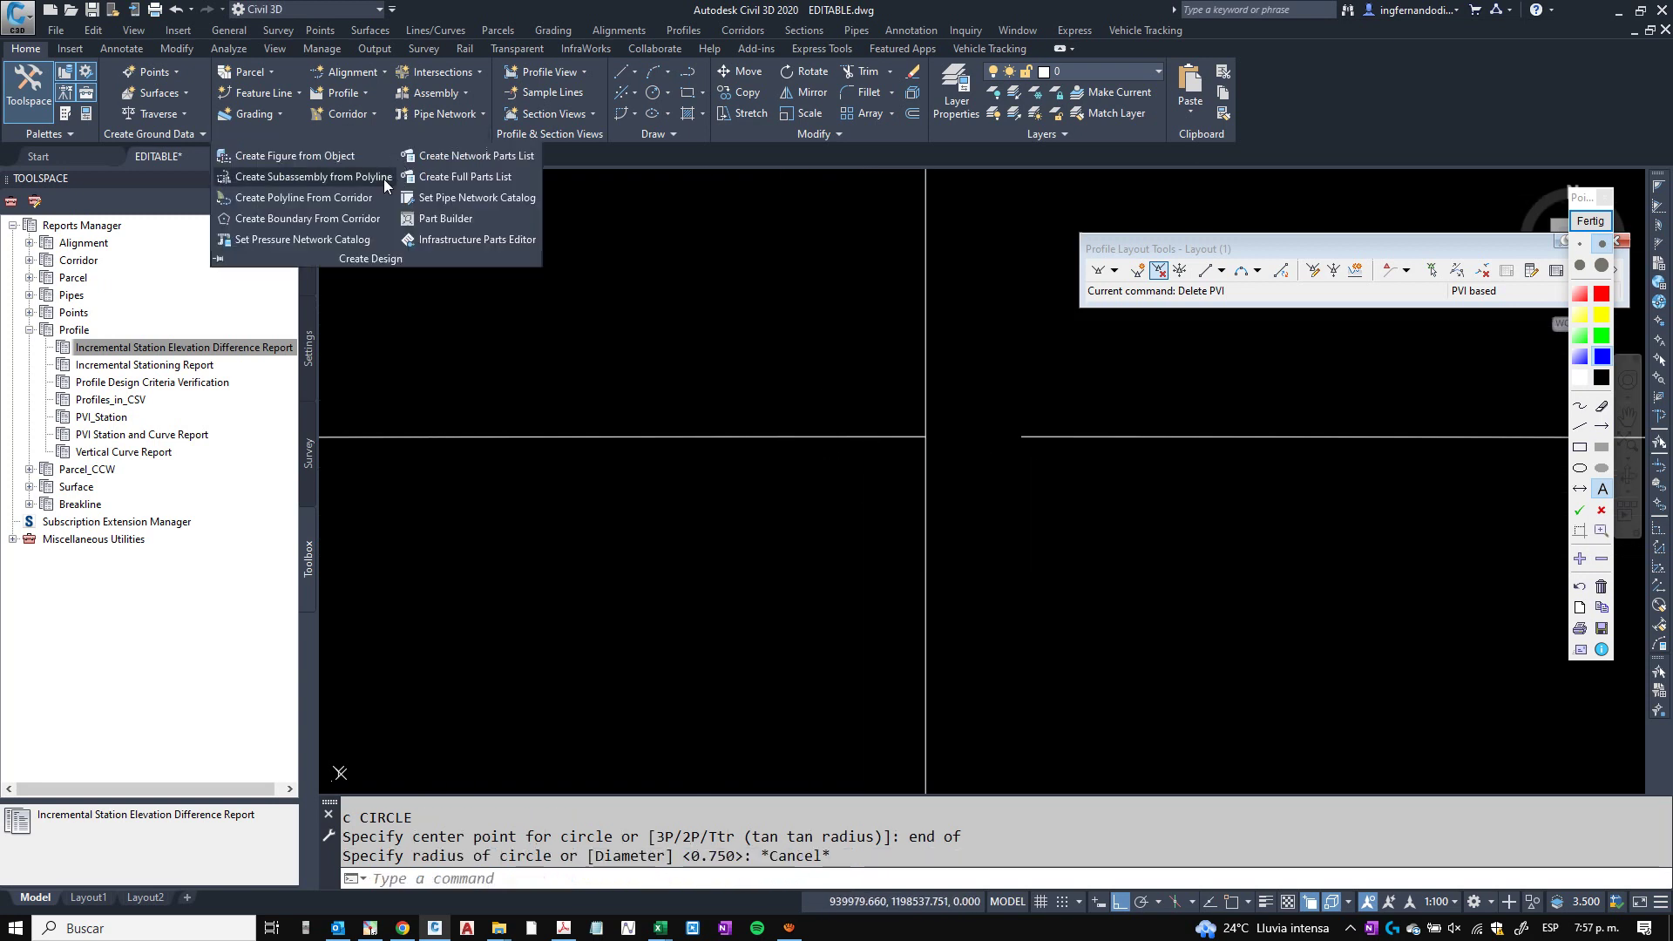
left_click(348, 173)
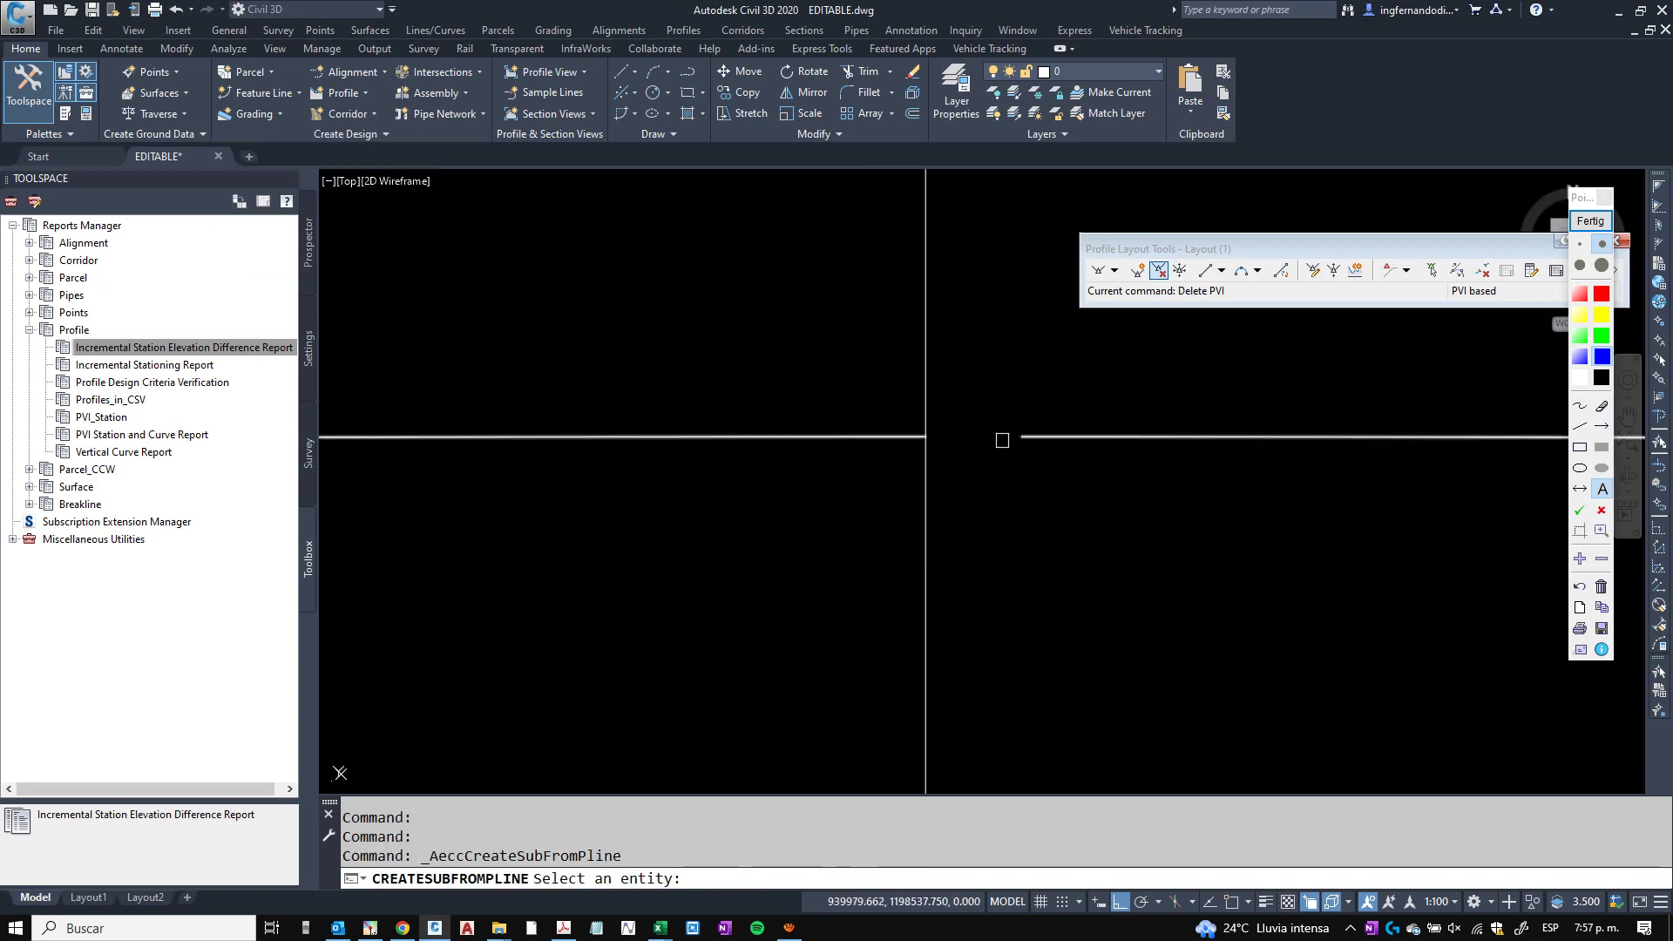
left_click(889, 436)
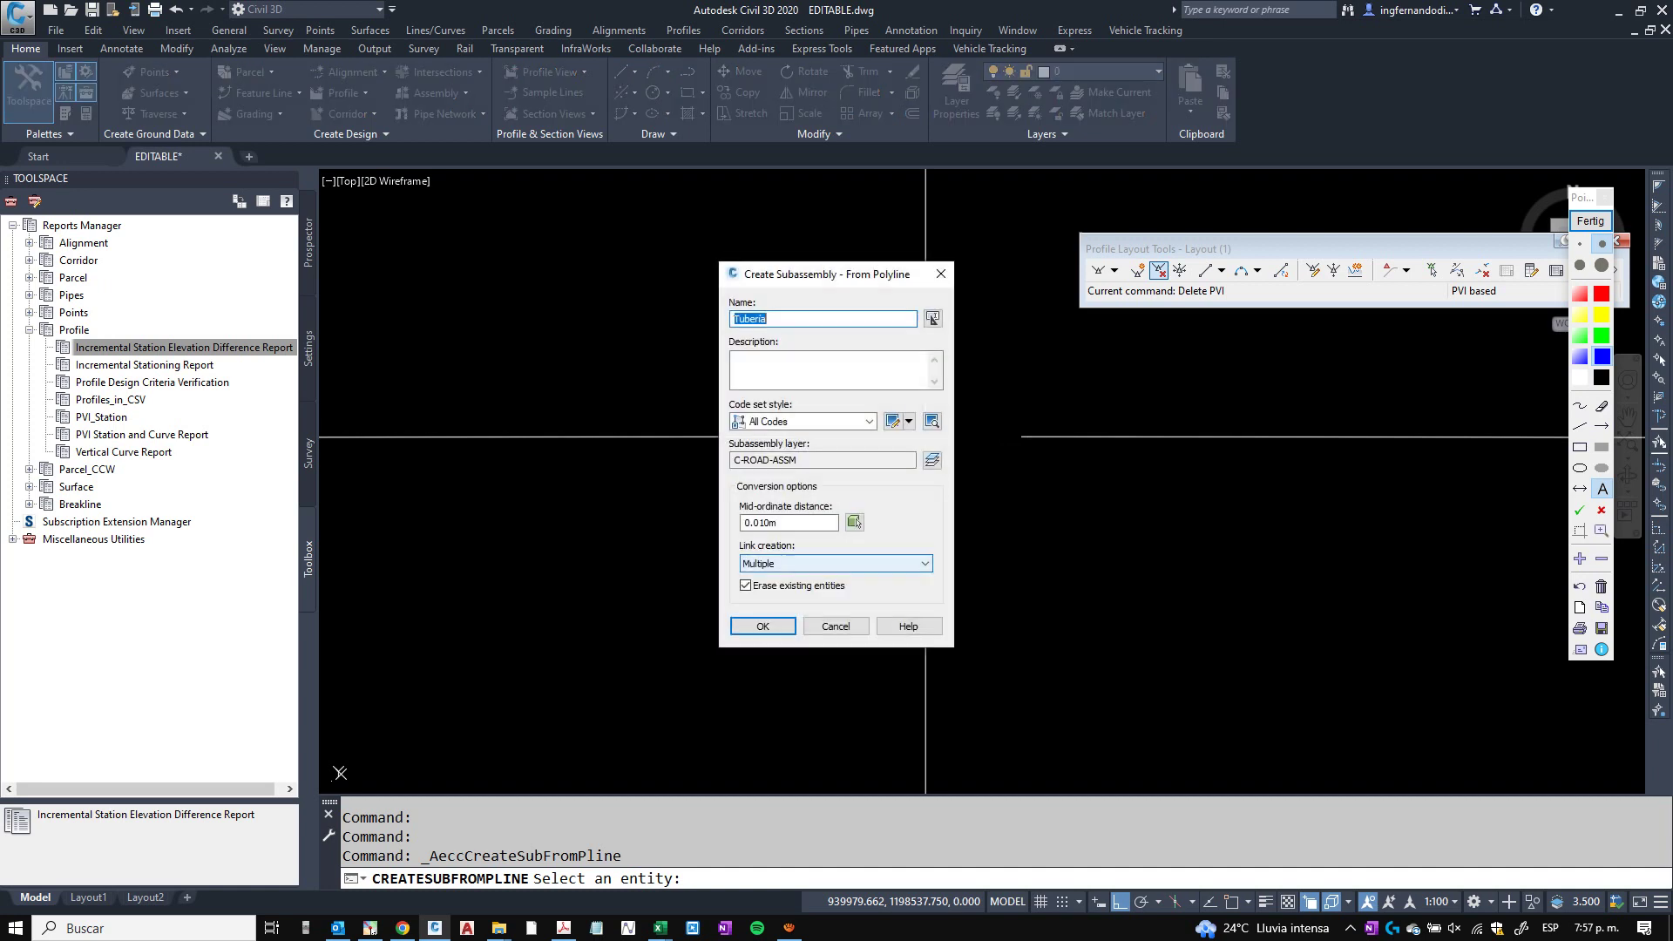
left_click(763, 626)
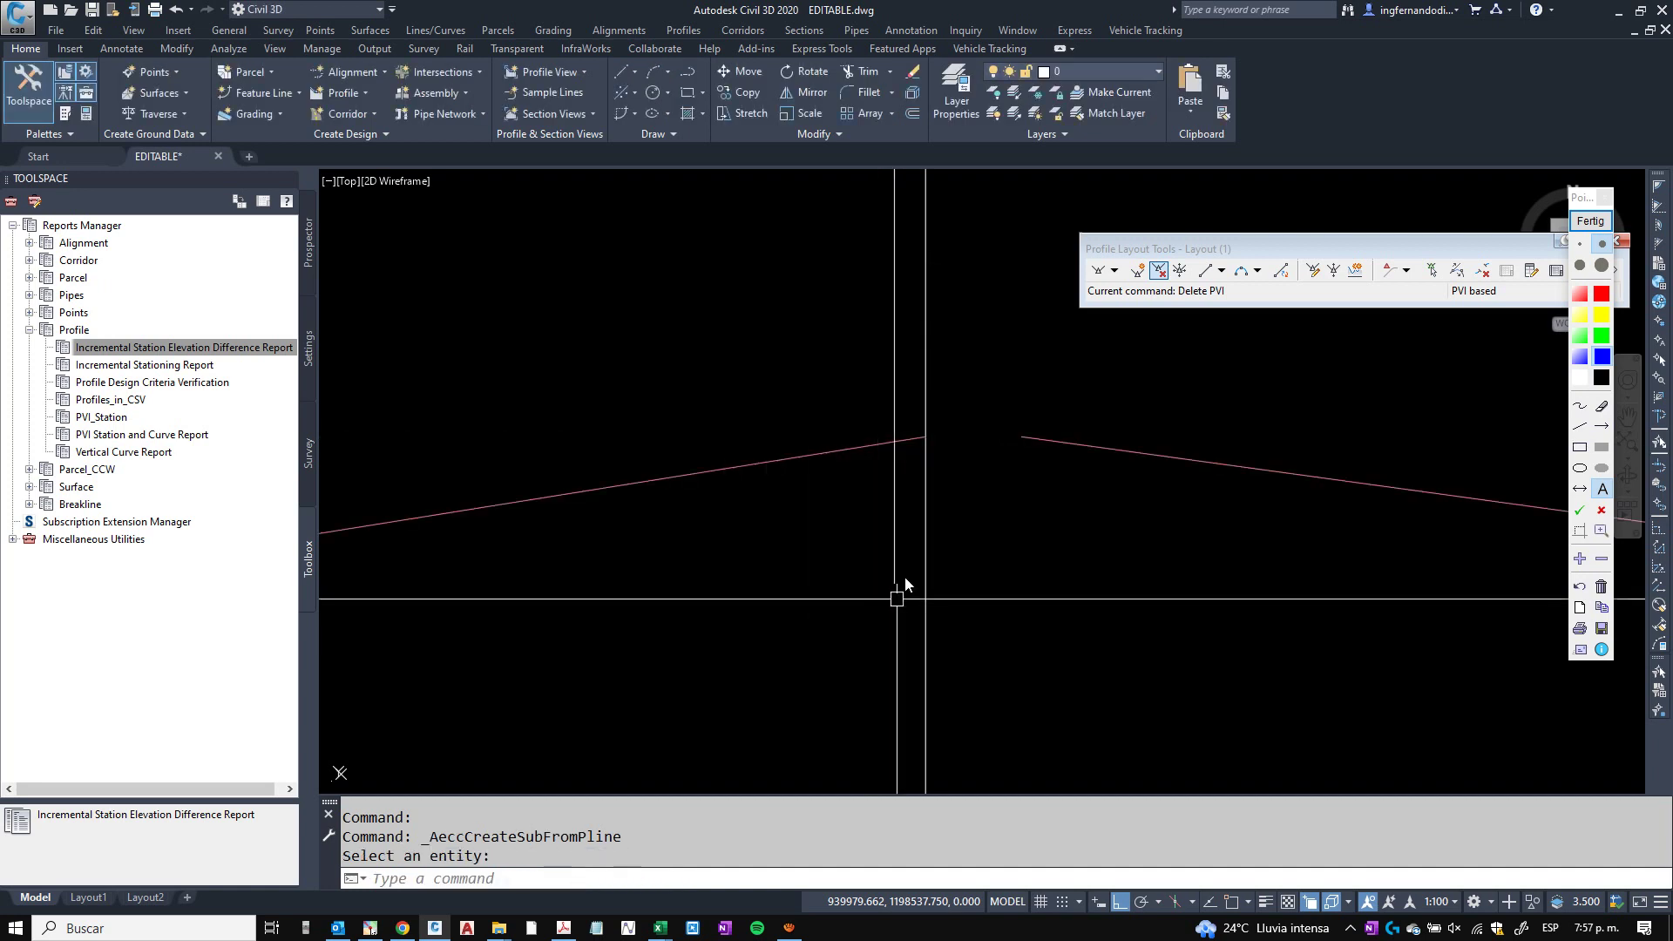
middle_click_drag(896, 599, 929, 667)
type("re")
key("Return")
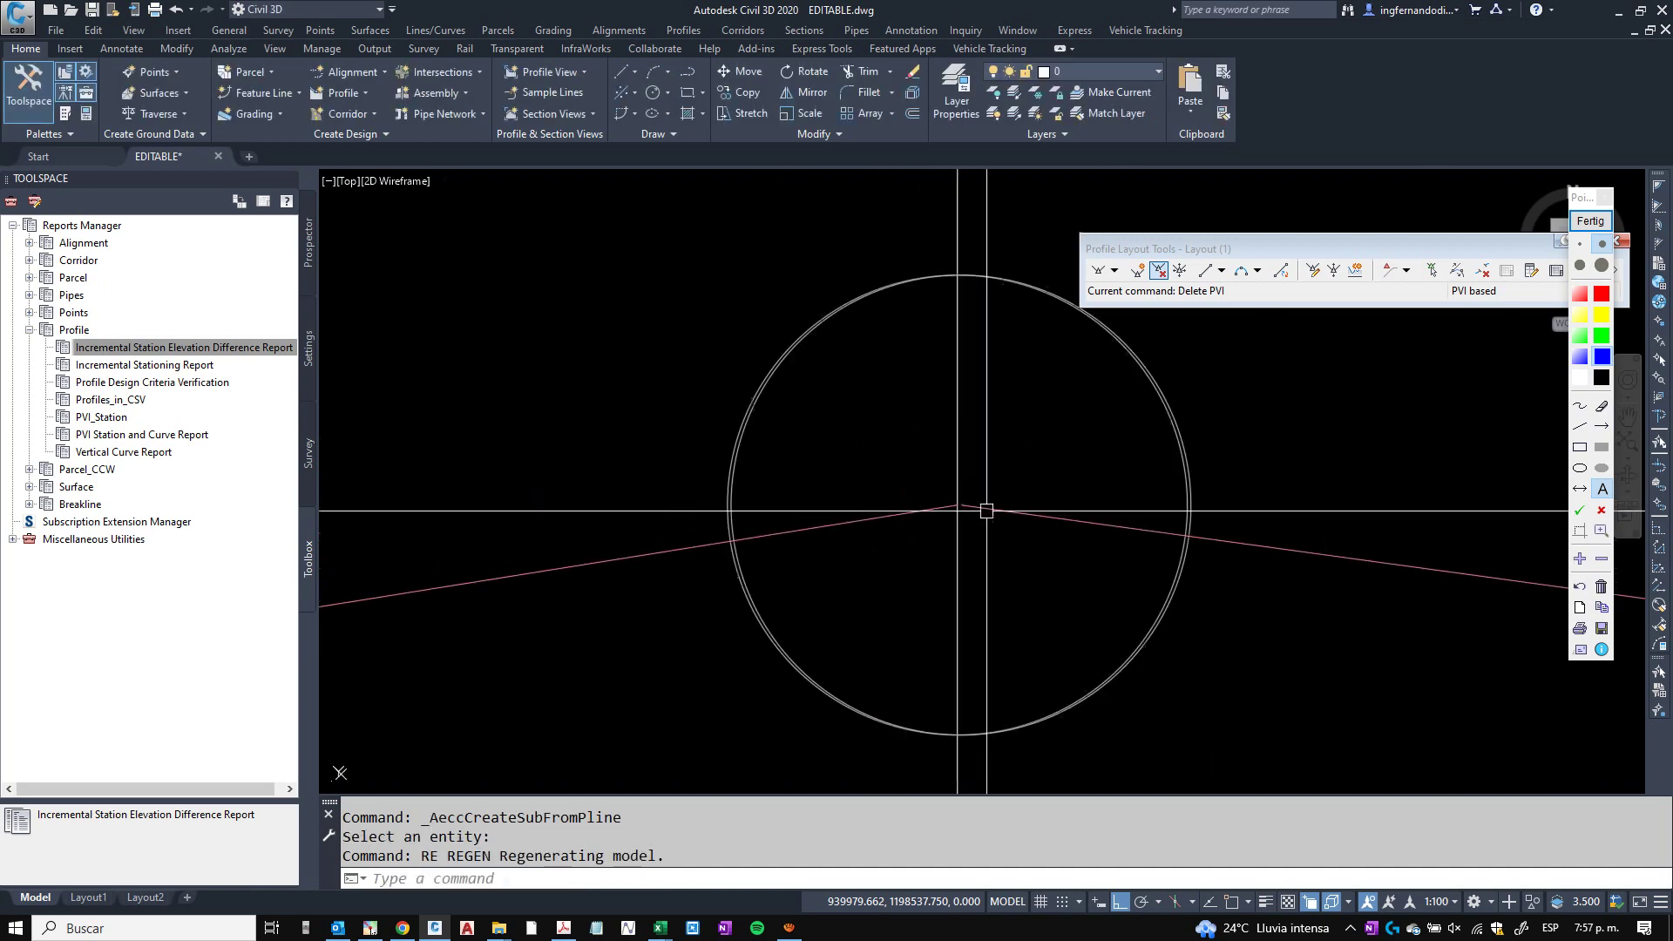
Break the inner pipe circle at the crown, using its intersection with the vertical polyline as the second break point.
scroll(987, 510, "down", 2)
scroll(956, 519, "up", 4)
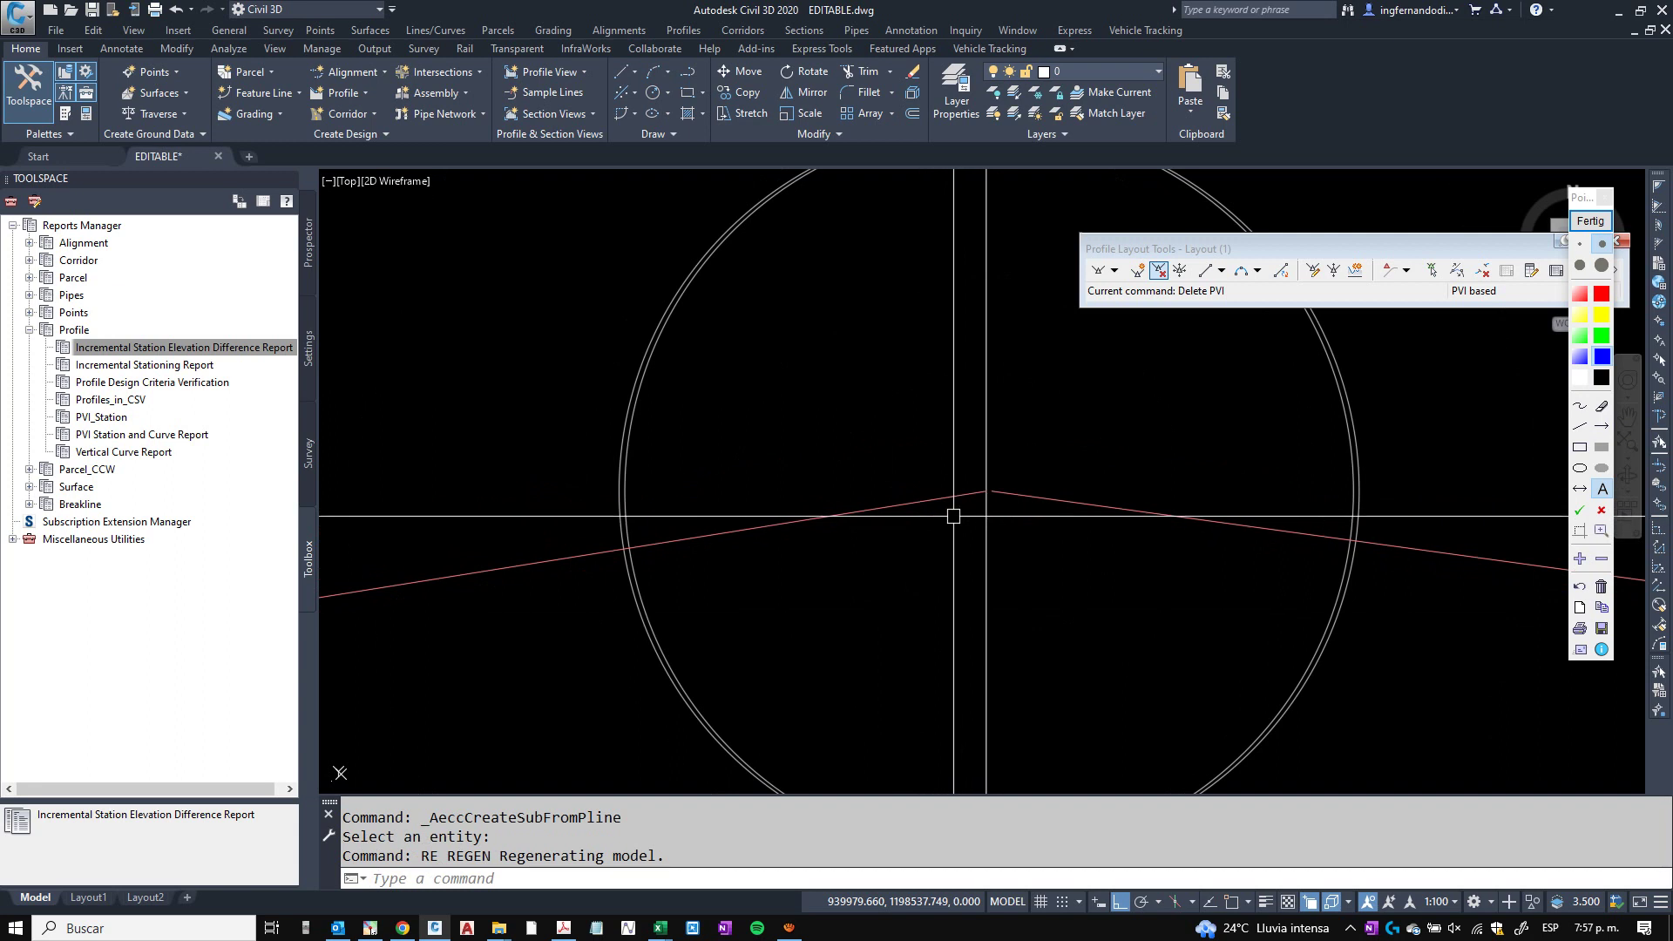
scroll(953, 514, "down", 2)
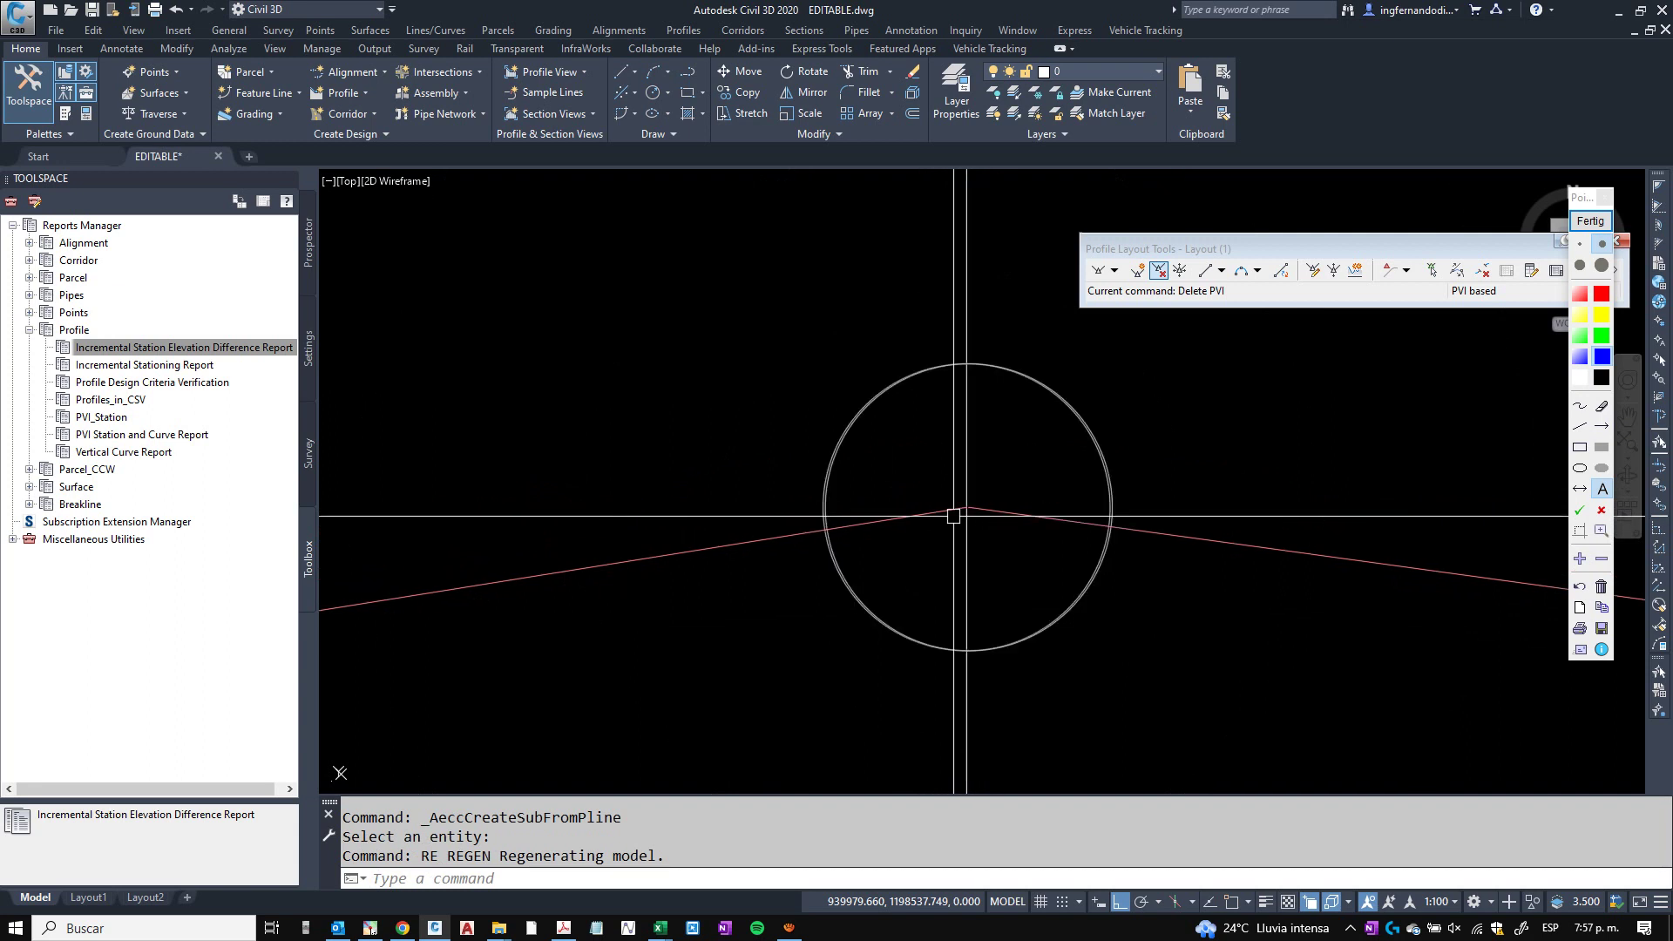
scroll(949, 488, "up", 10)
key("Escape")
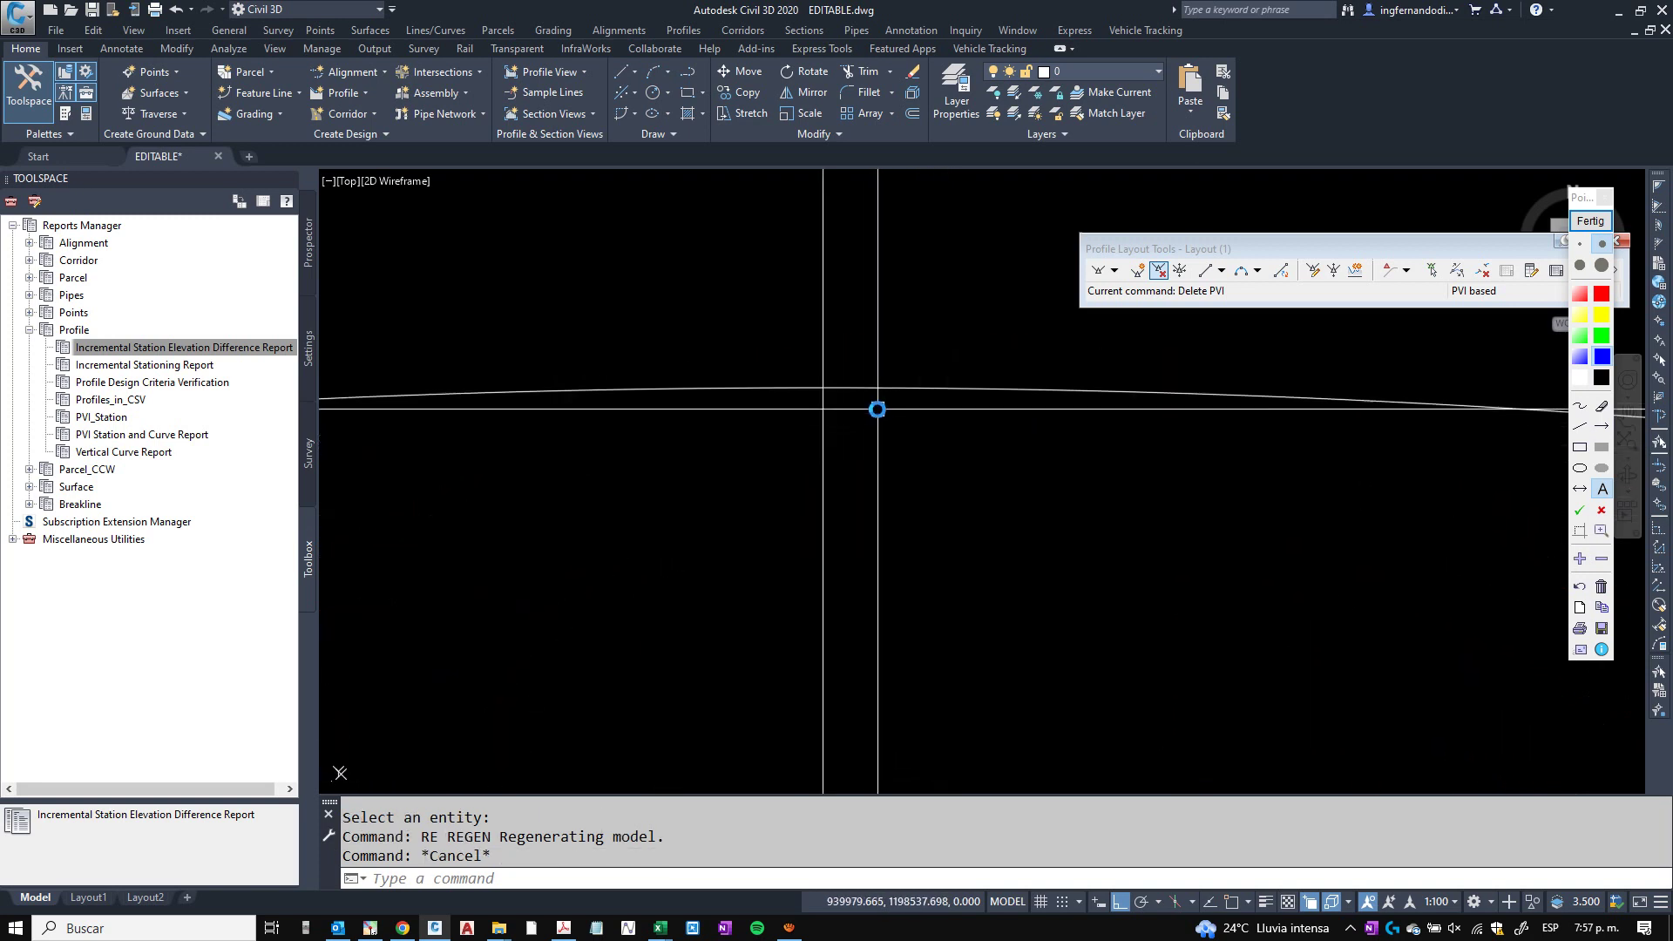
type("br")
key("Return")
scroll(923, 411, "up", 5)
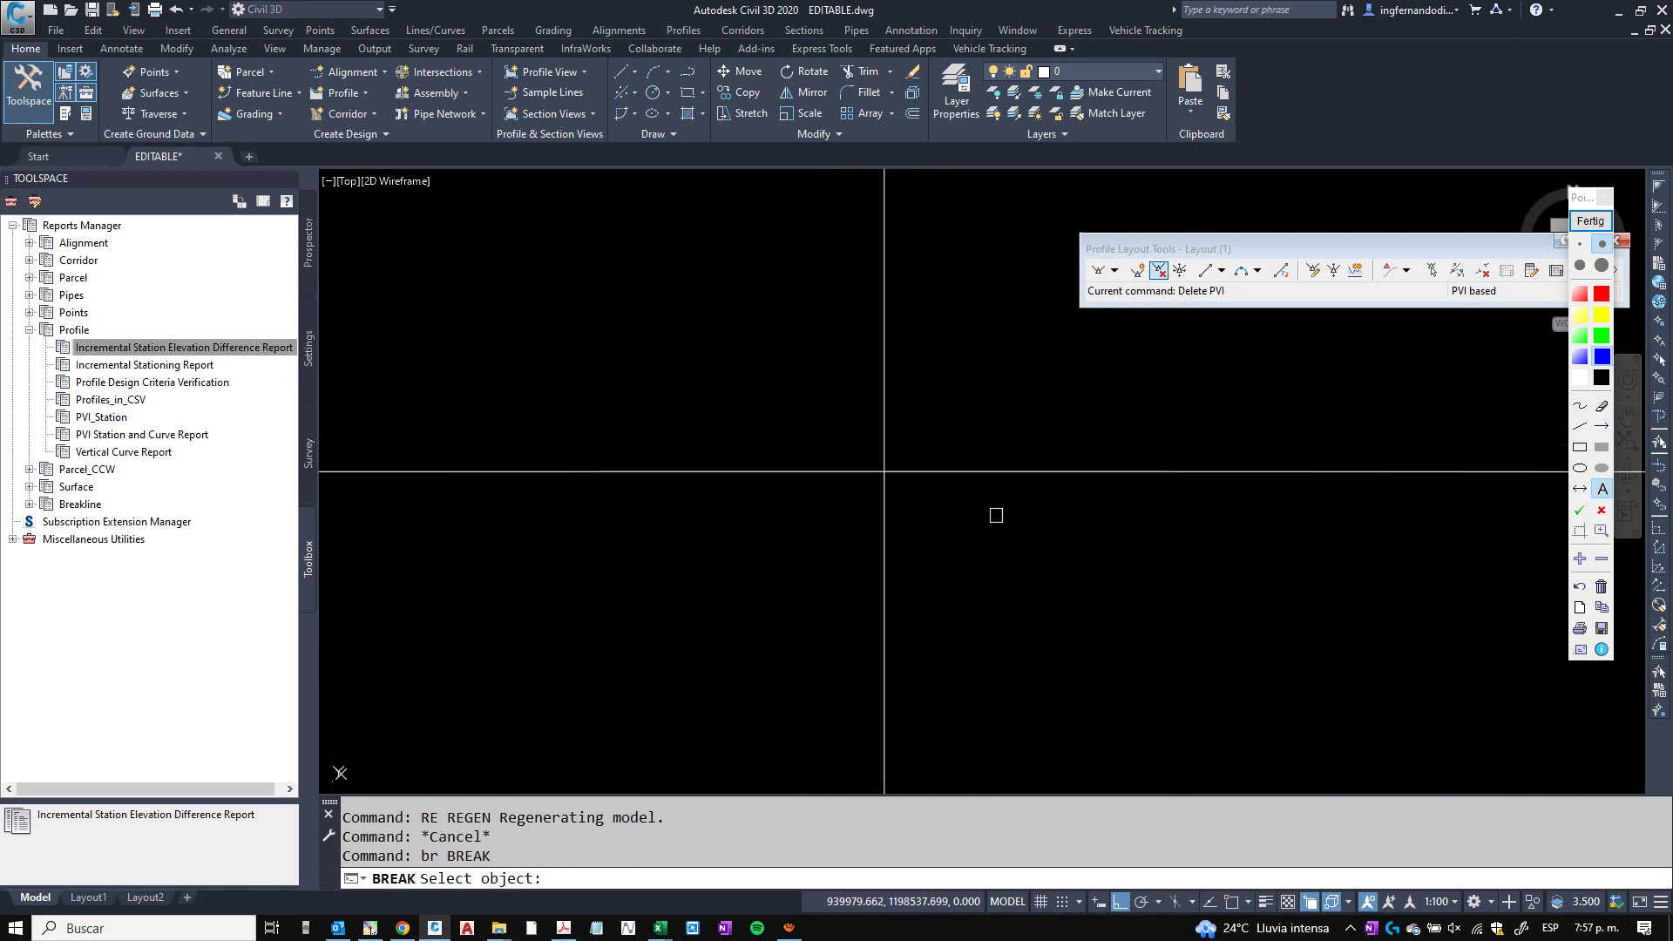
left_click(822, 449)
type("ify second break poi")
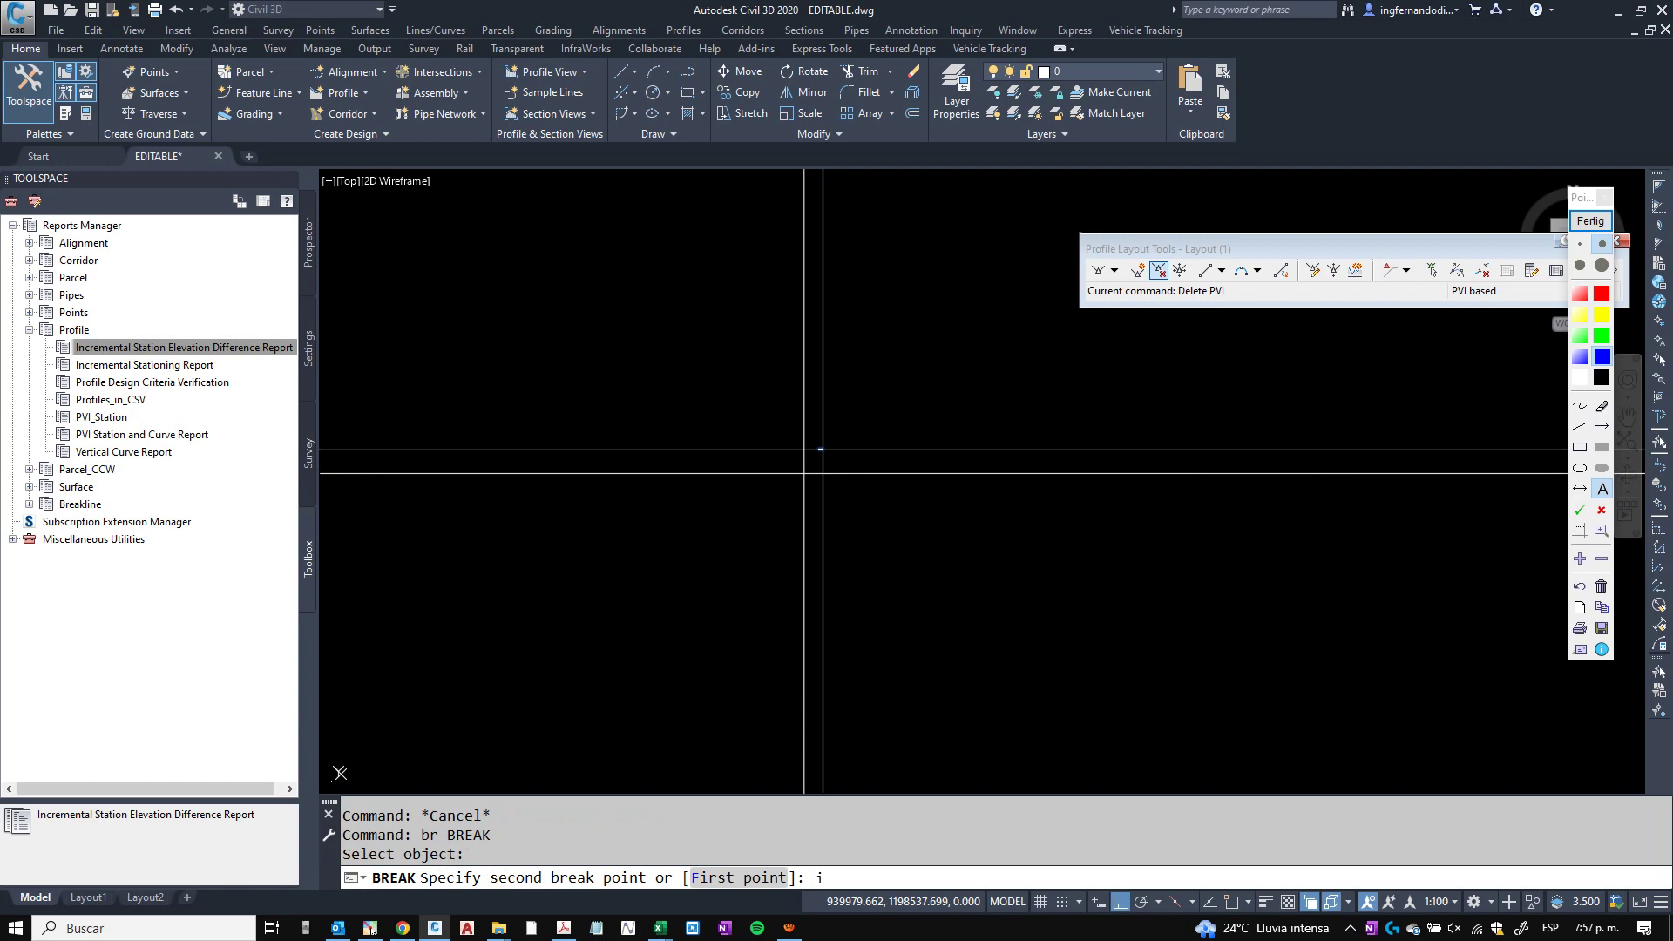
type("nt")
key("Return")
left_click(795, 449)
key("Escape")
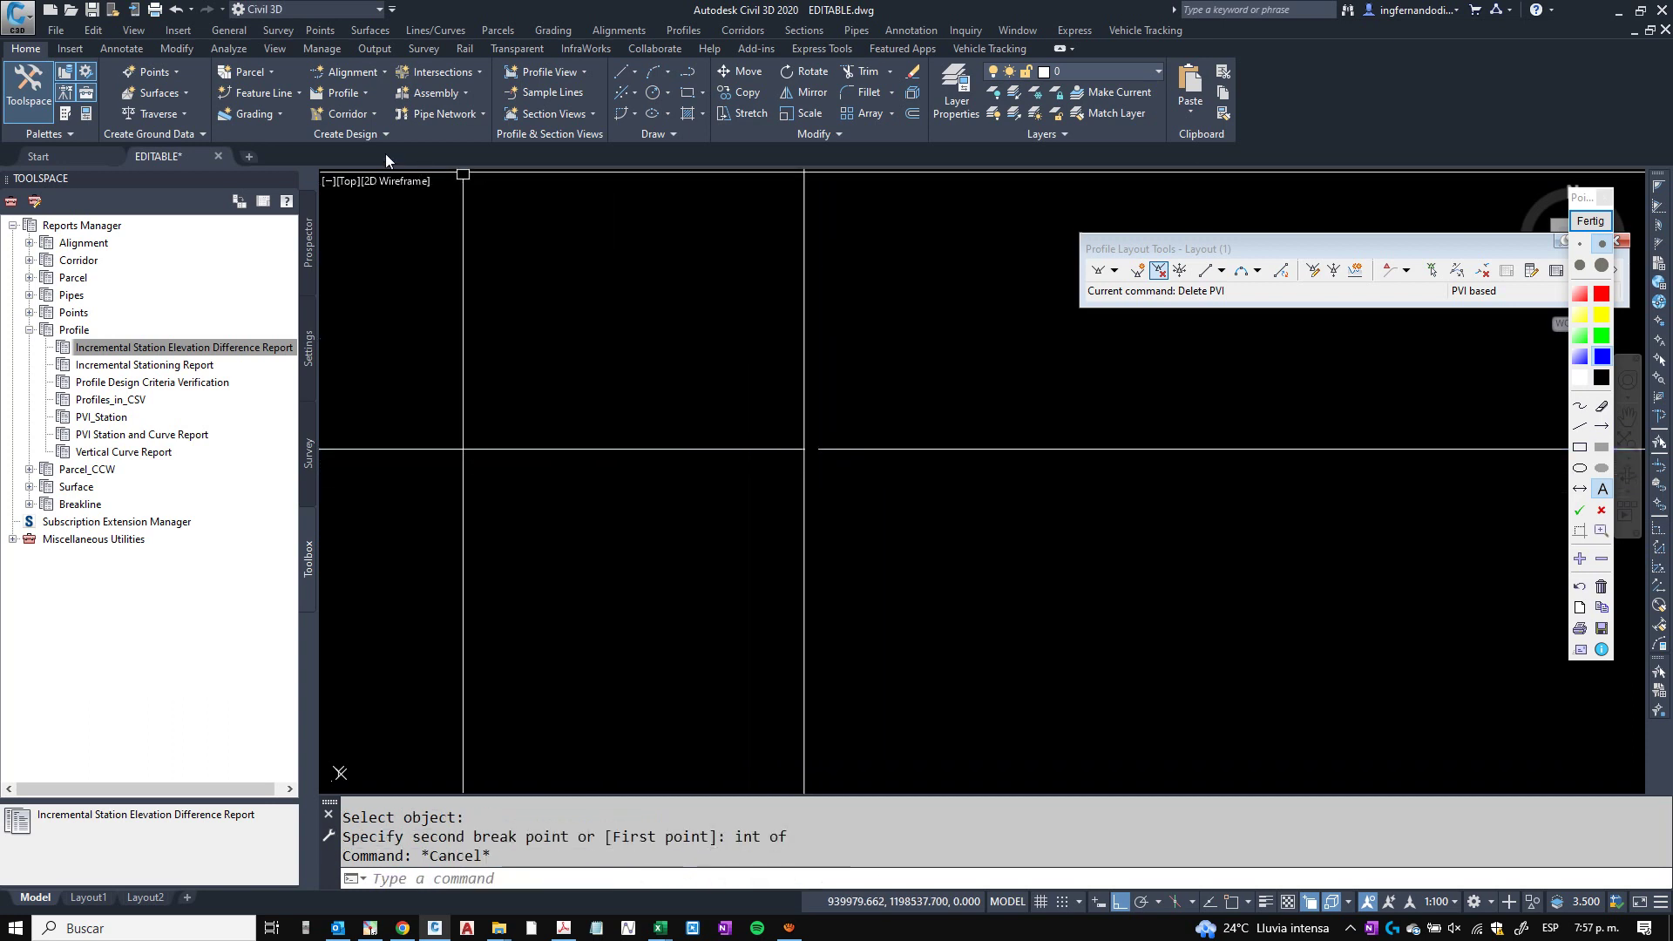
Create a subassembly from the broken inner pipe circle with multiple links, erasing the existing entity.
left_click(352, 135)
left_click(363, 176)
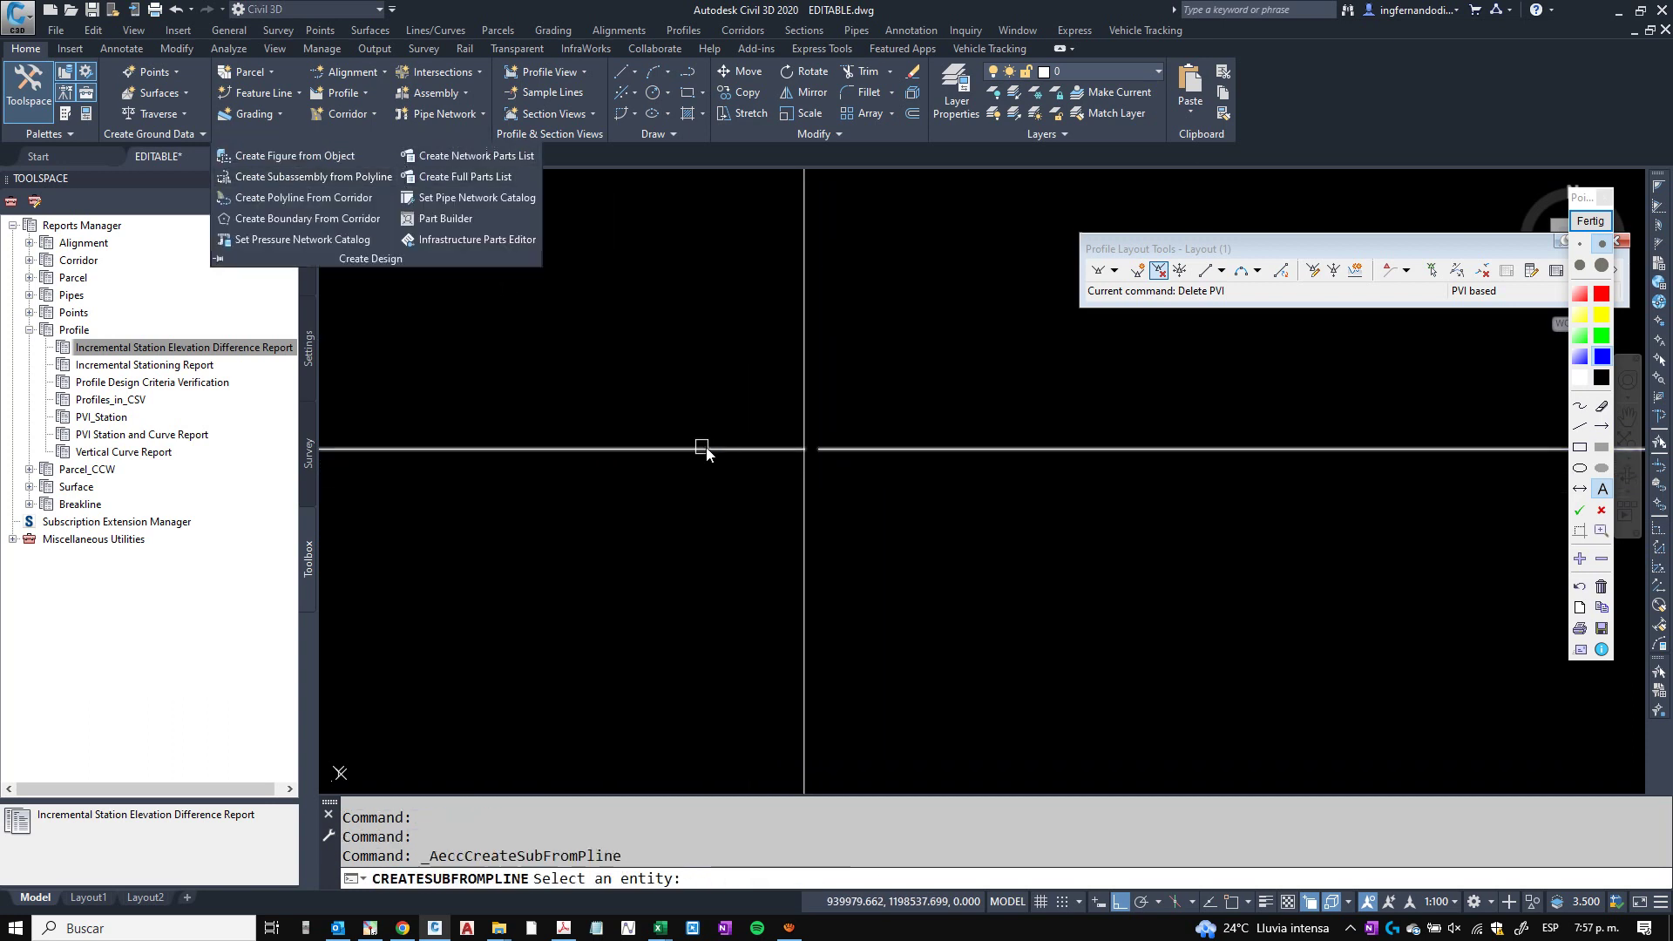
left_click(804, 448)
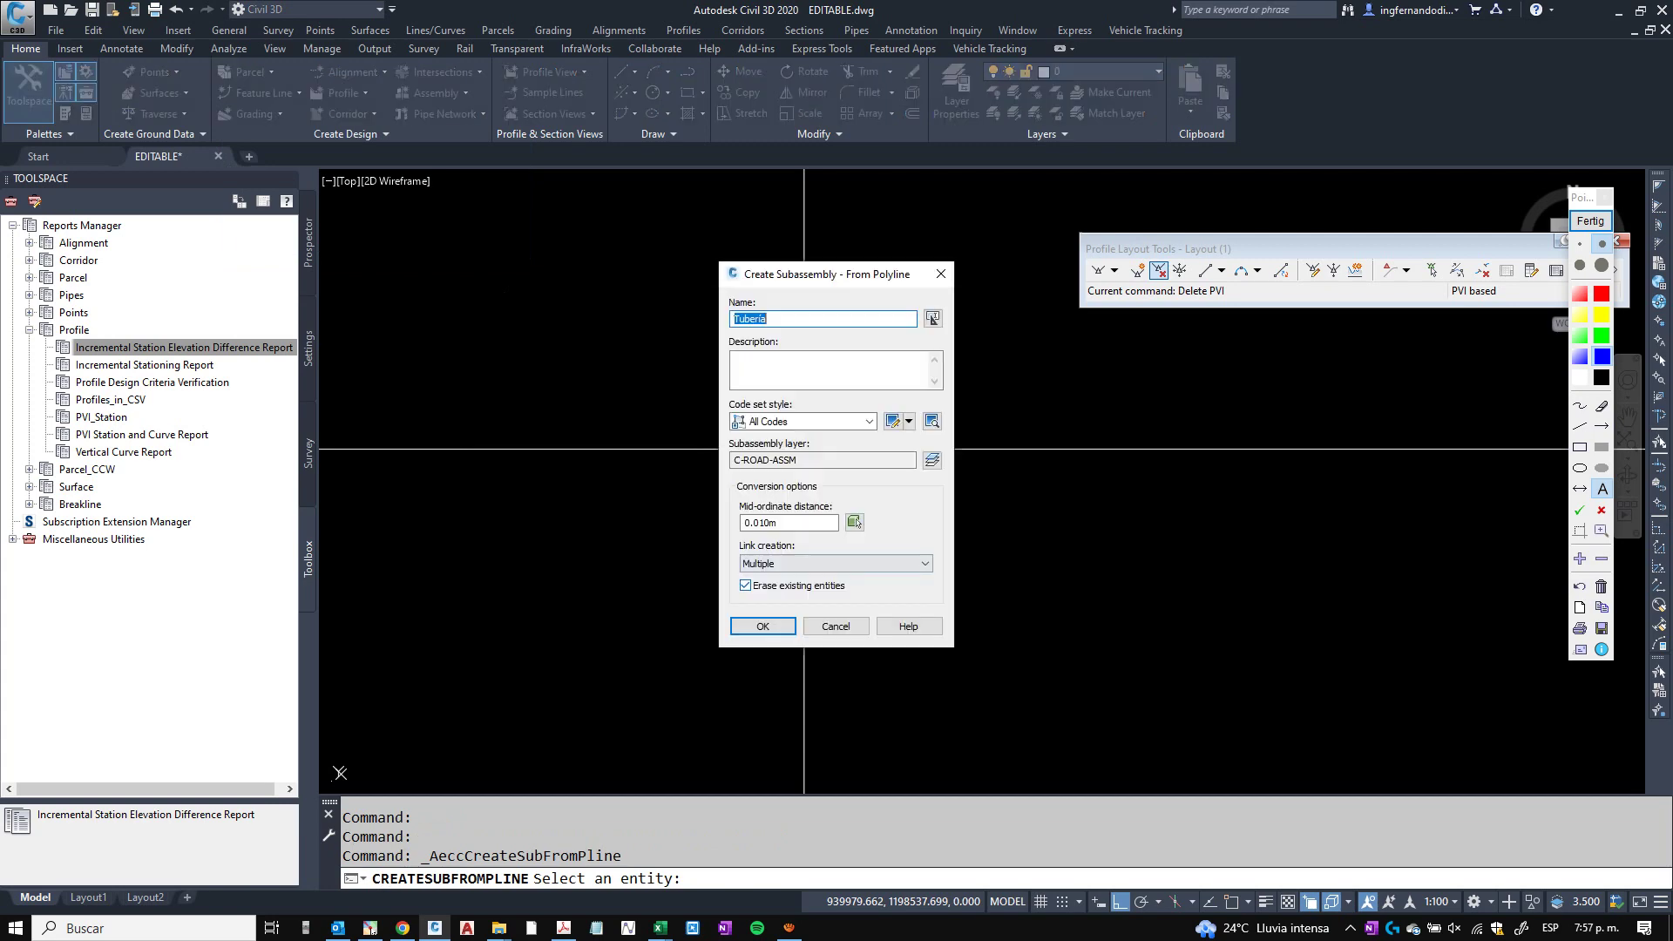
left_click(764, 626)
key("Escape")
key("Escape")
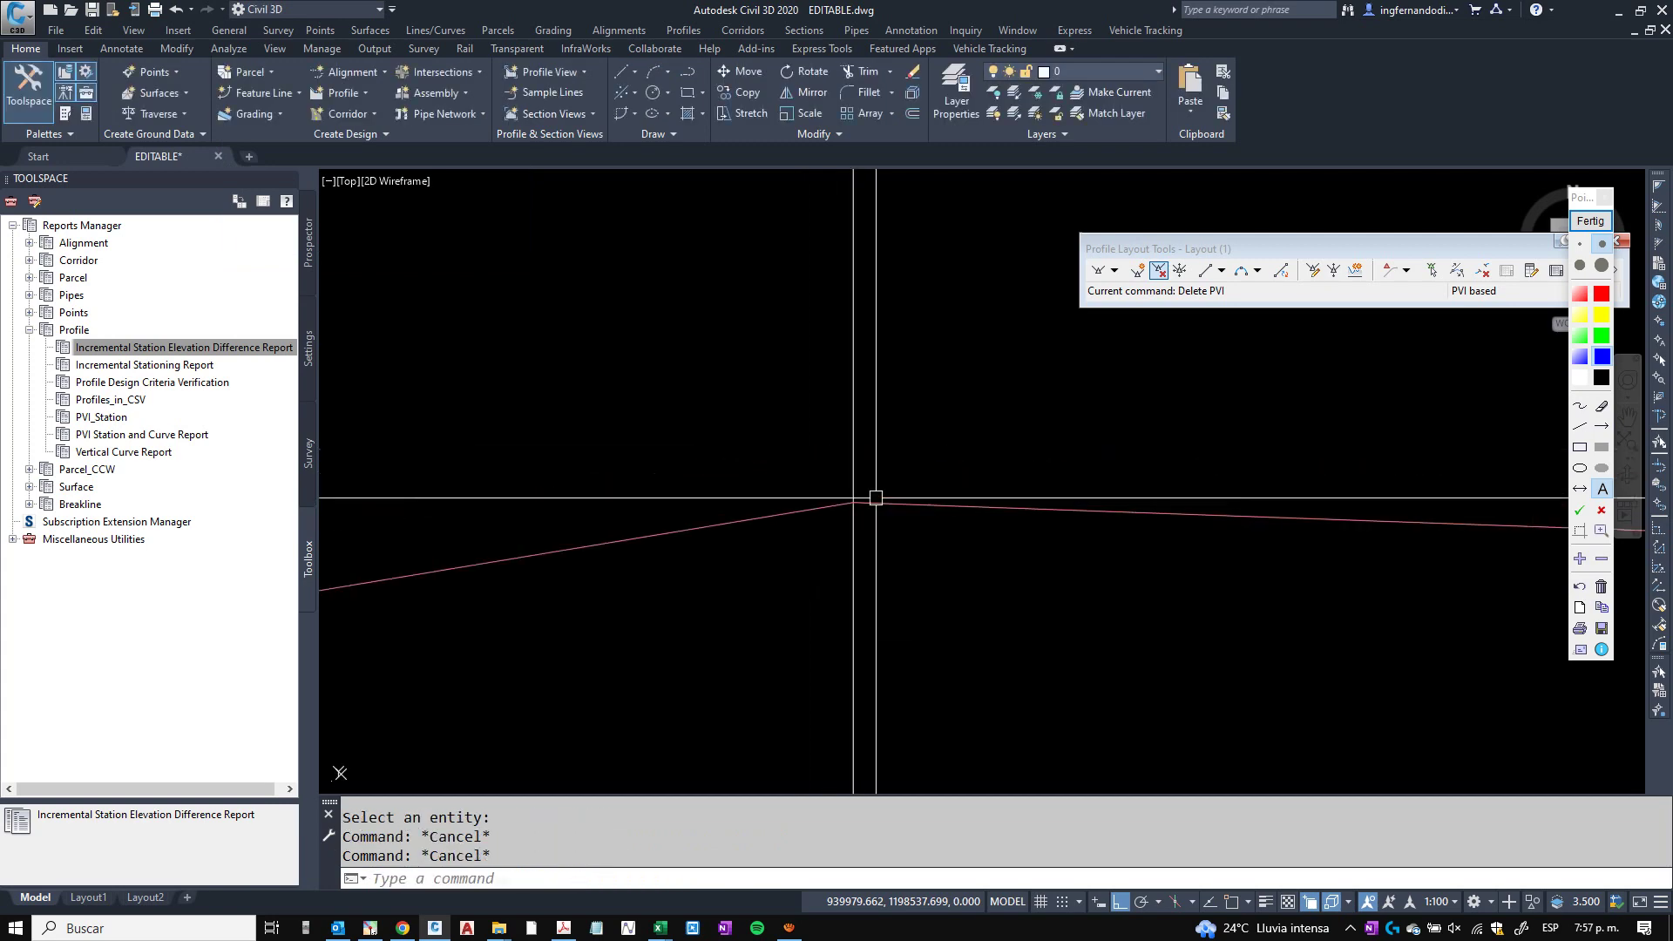
scroll(876, 497, "down", 5)
key("Escape")
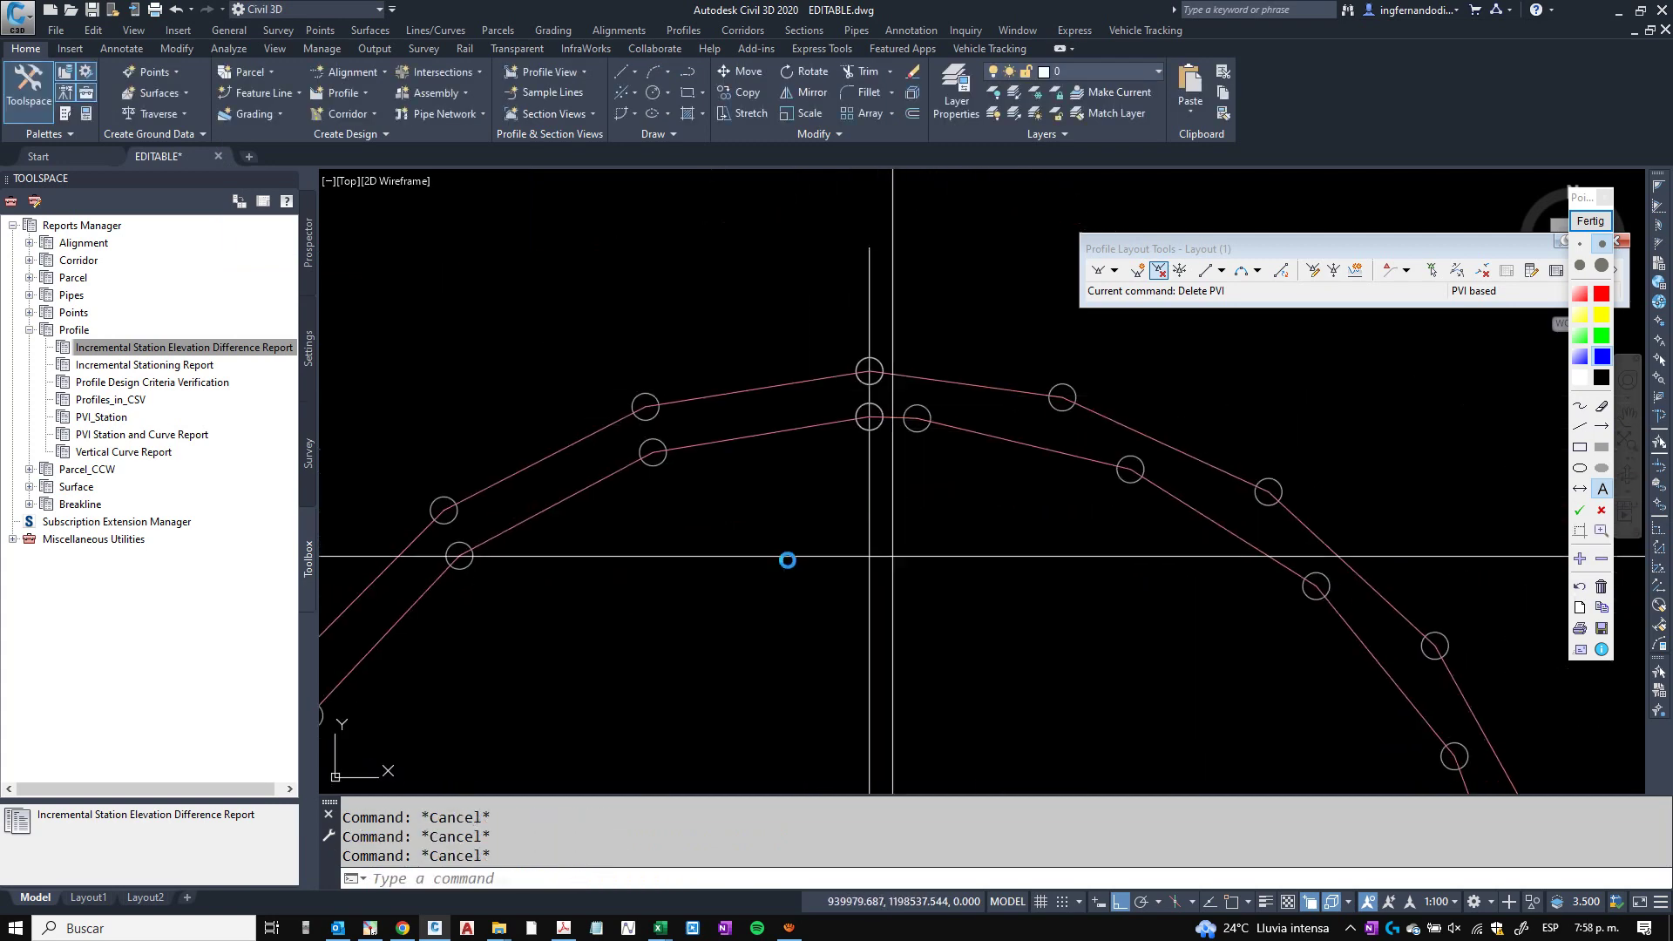
Erase the vertical guide polyline through the pipe's crown and regenerate the drawing.
left_click(892, 556)
left_click(859, 557)
type("e")
key("Return")
scroll(798, 432, "down", 8)
key("Escape")
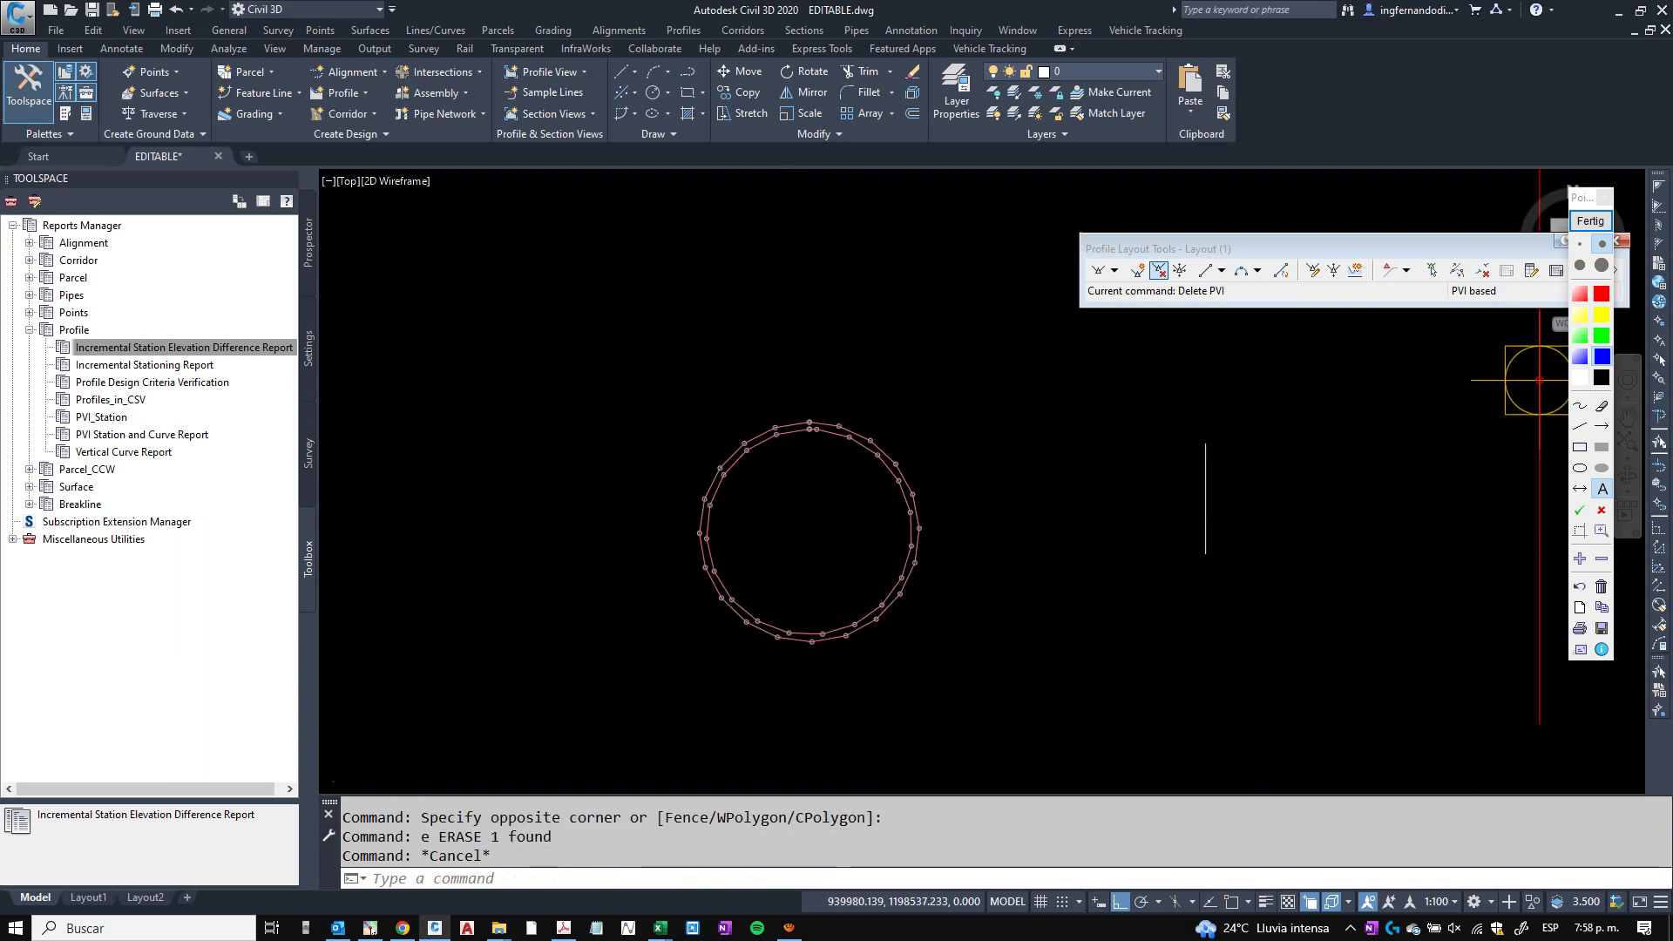
scroll(875, 490, "up", 2)
type("re")
key("Return")
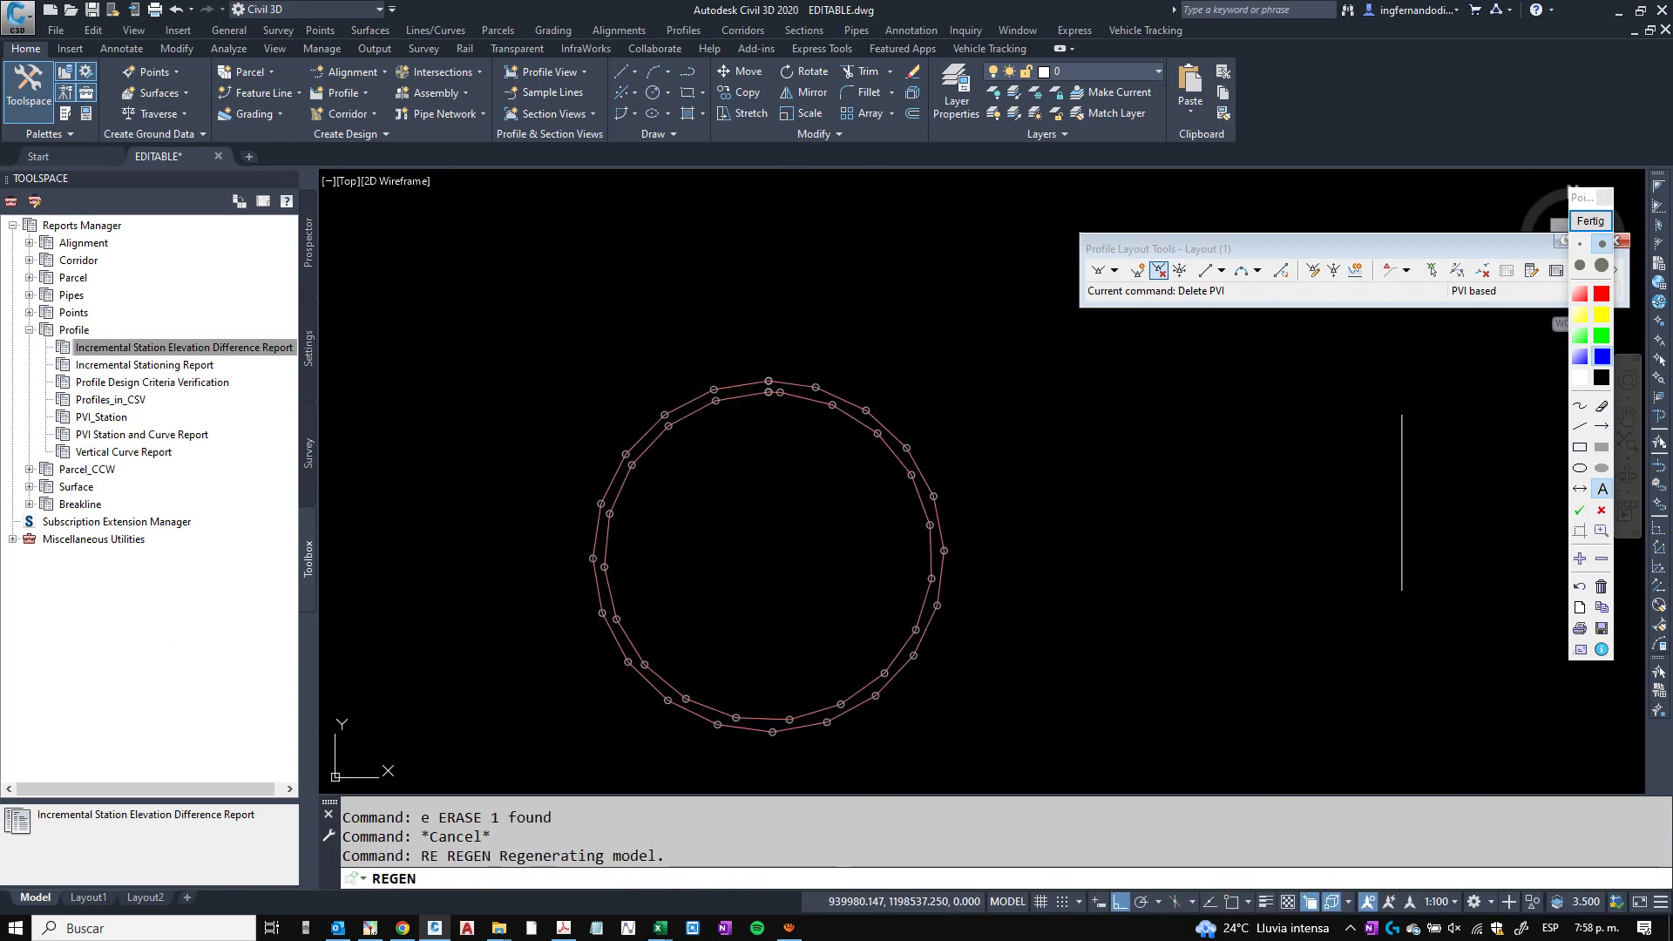
Select the outer "Tubería" subassembly and examine its insertion point at the crown in relation to the inner ring.
middle_click_drag(949, 595, 619, 587)
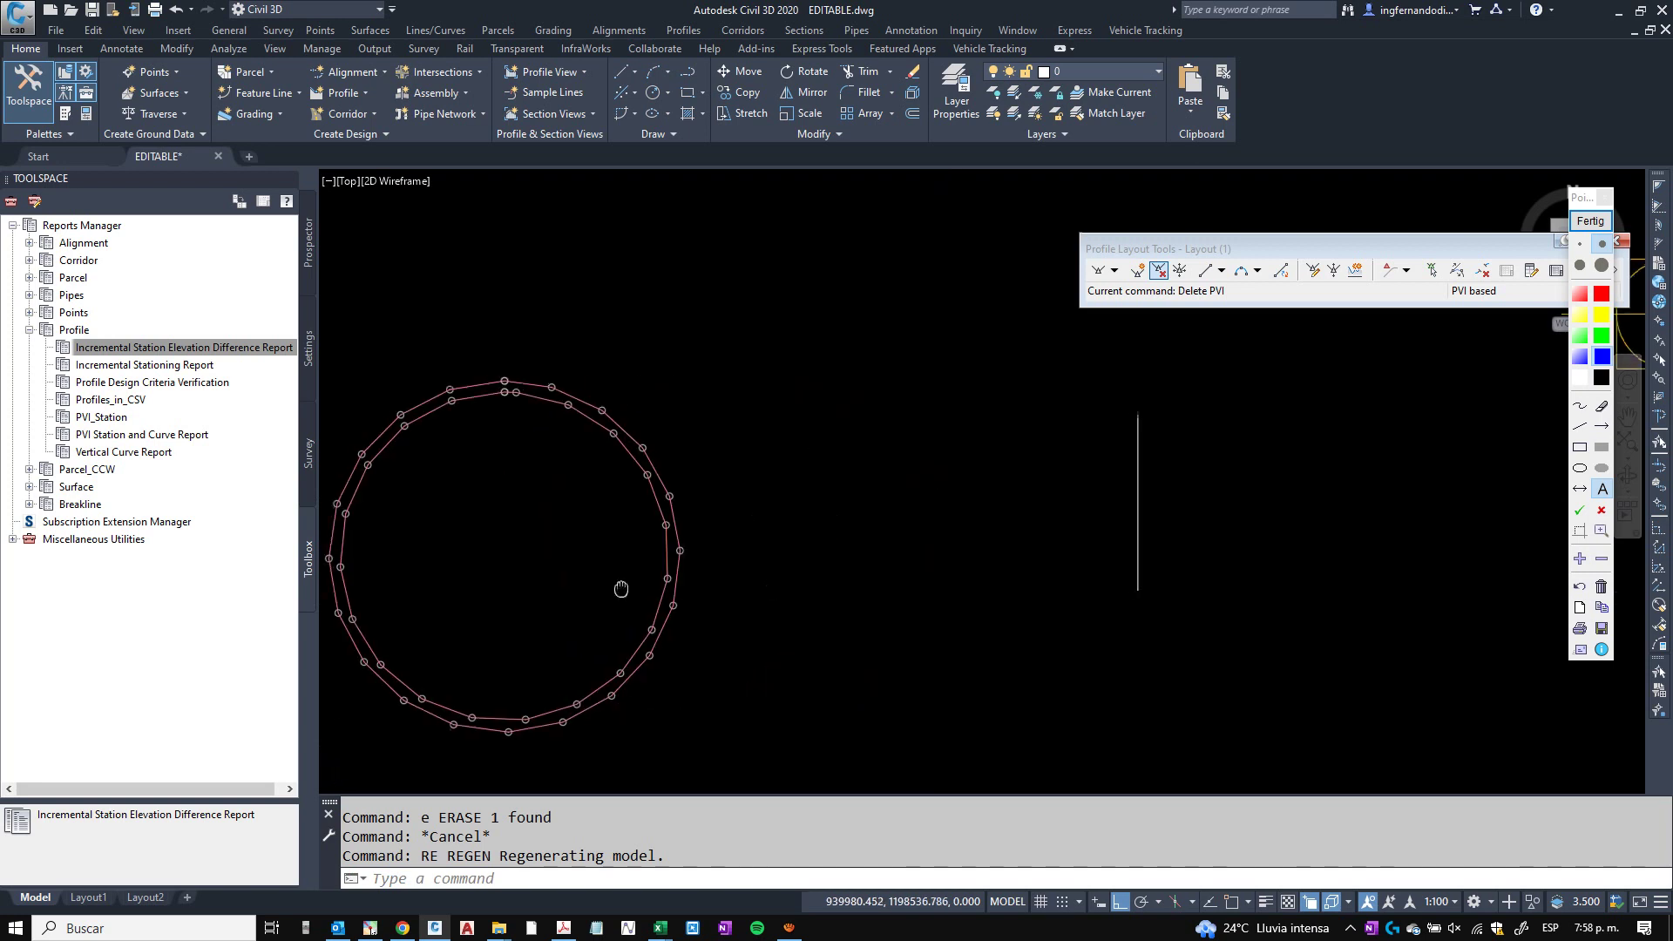
scroll(616, 587, "down", 5)
scroll(560, 552, "up", 7)
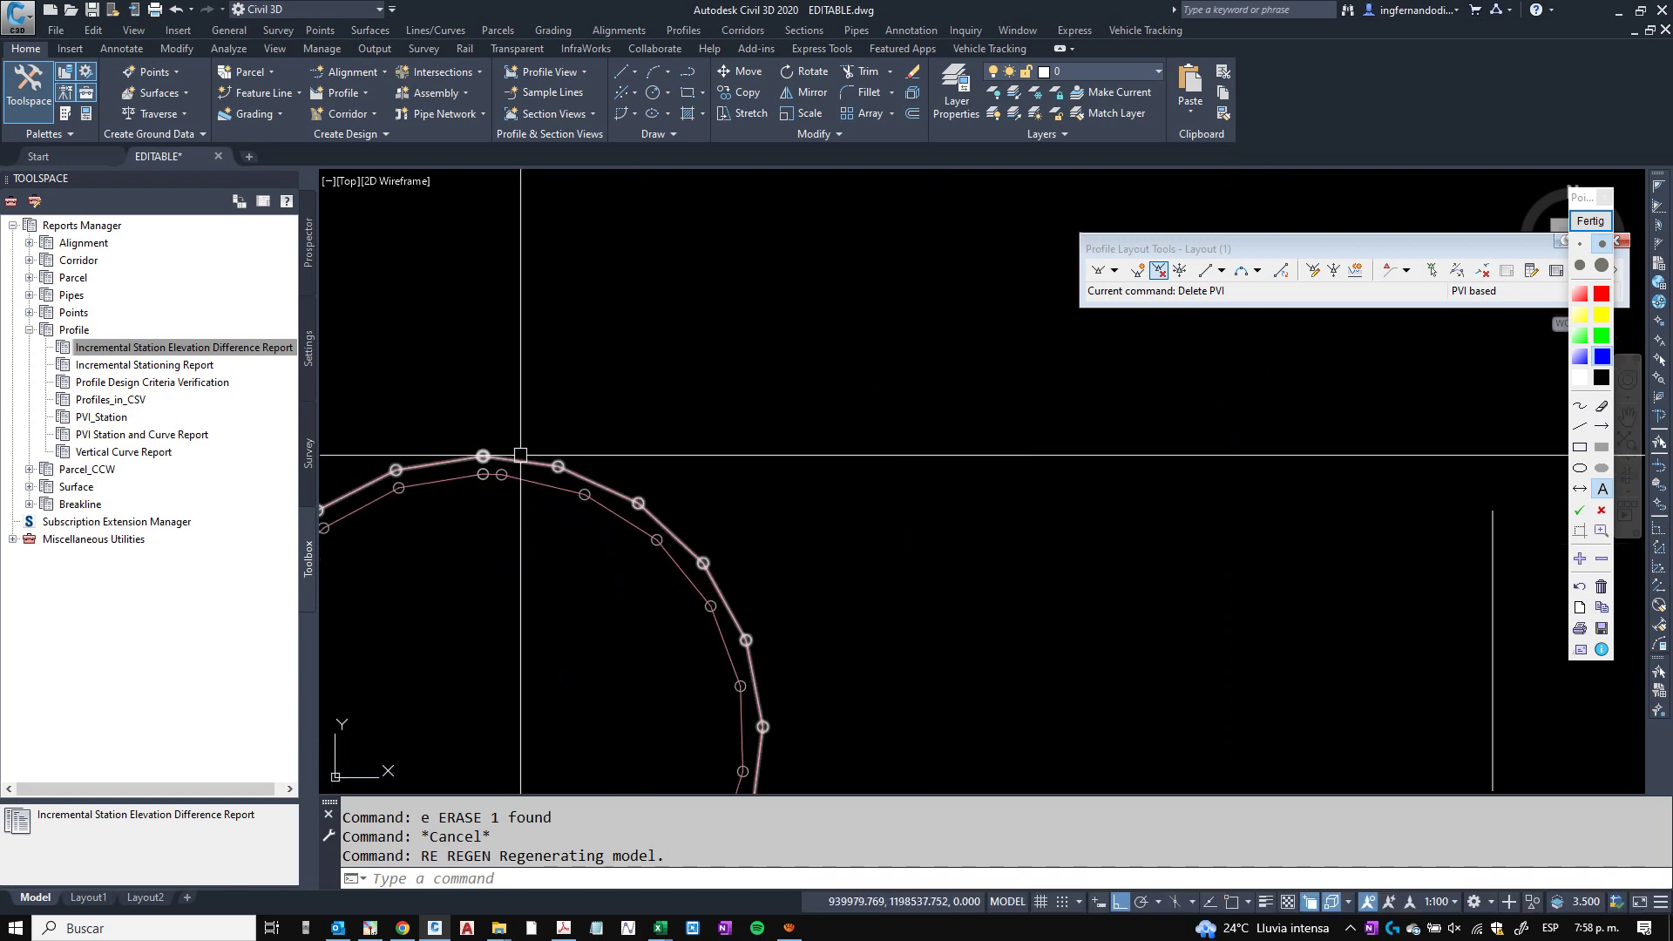
left_click(516, 464)
scroll(566, 348, "down", 3)
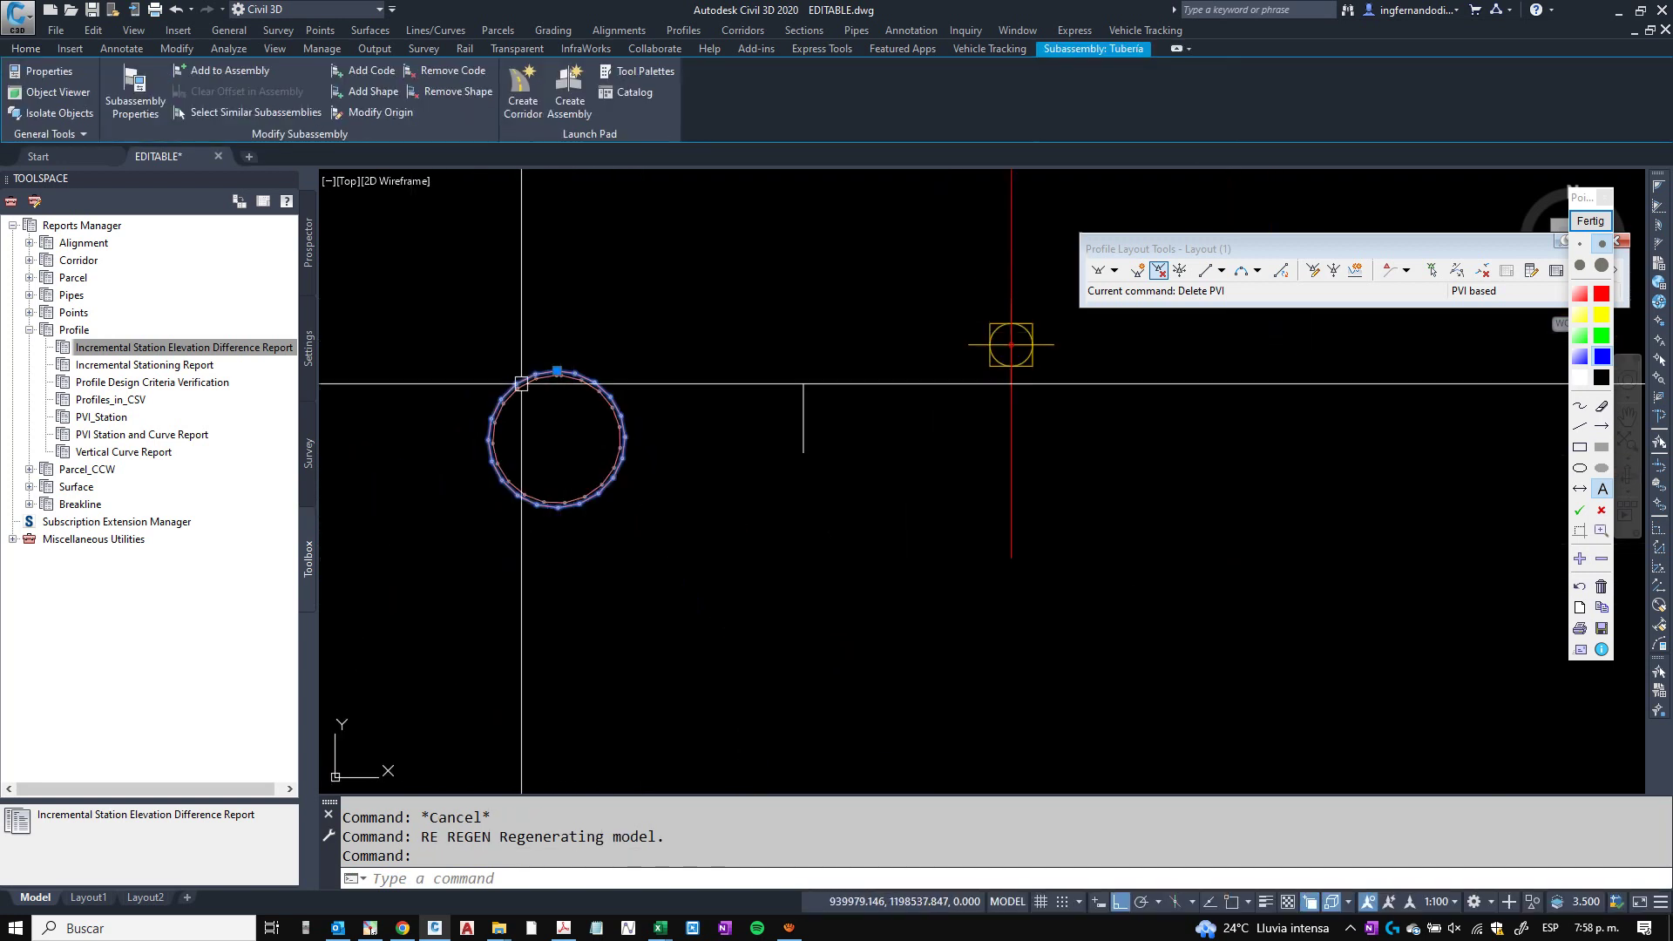
scroll(531, 383, "up", 8)
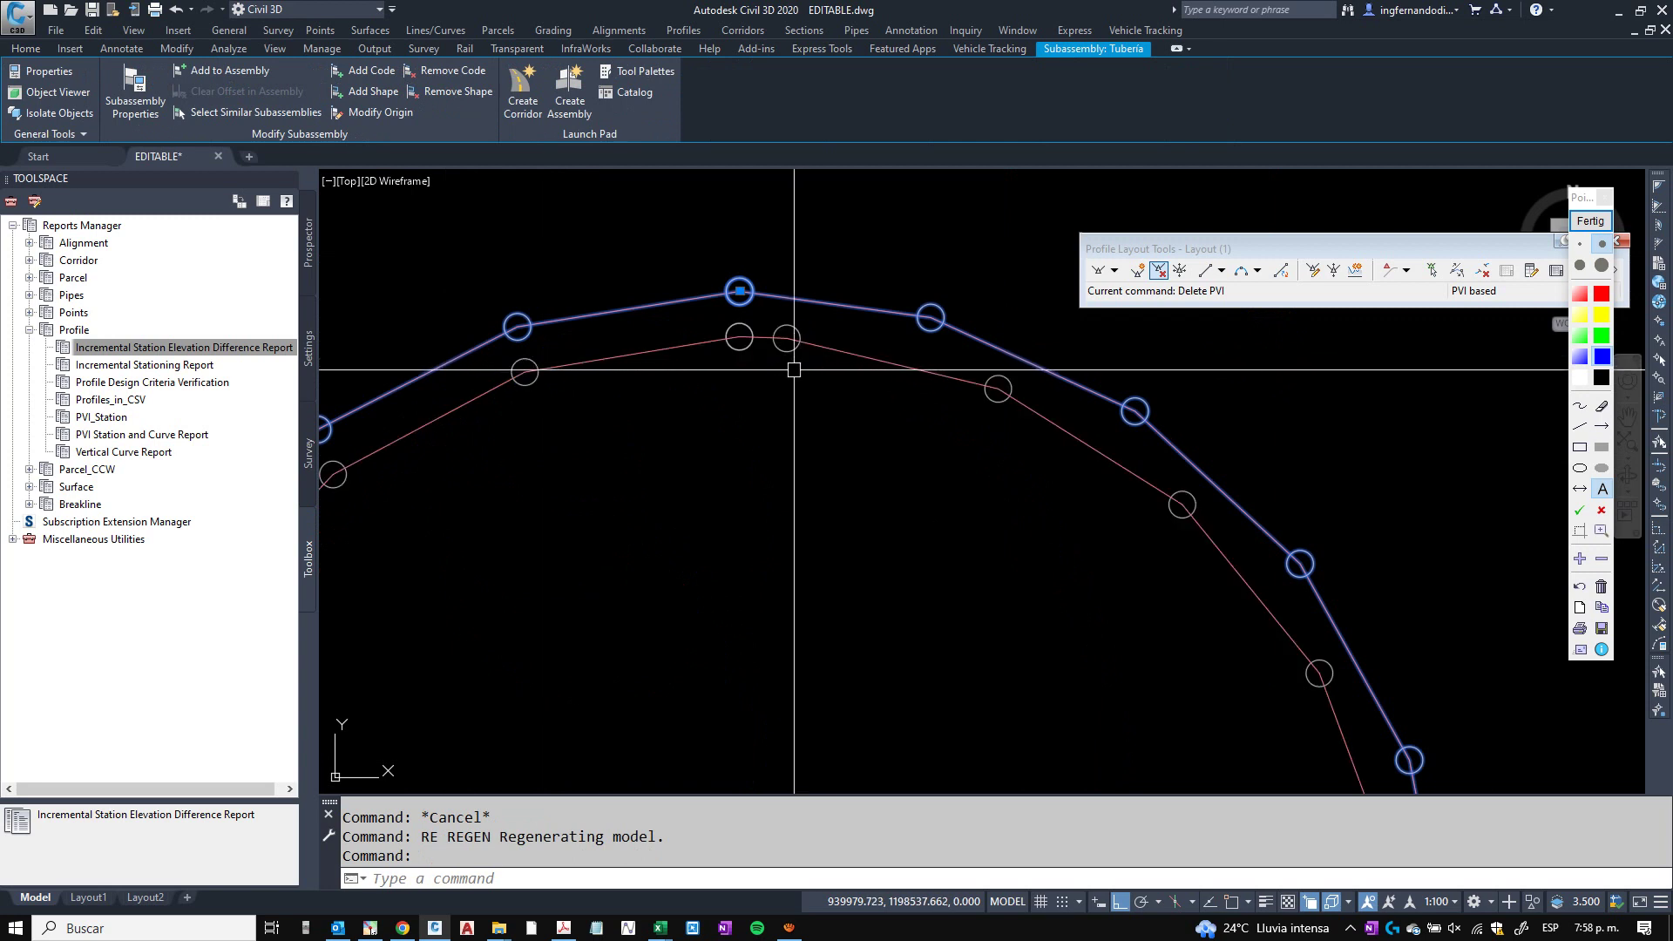
Draw a vertical polyline from the outer ring's crown vertex down to the inner ring's crown vertex, snapping to both endpoints.
type("l")
key("Return")
scroll(762, 283, "up", 2)
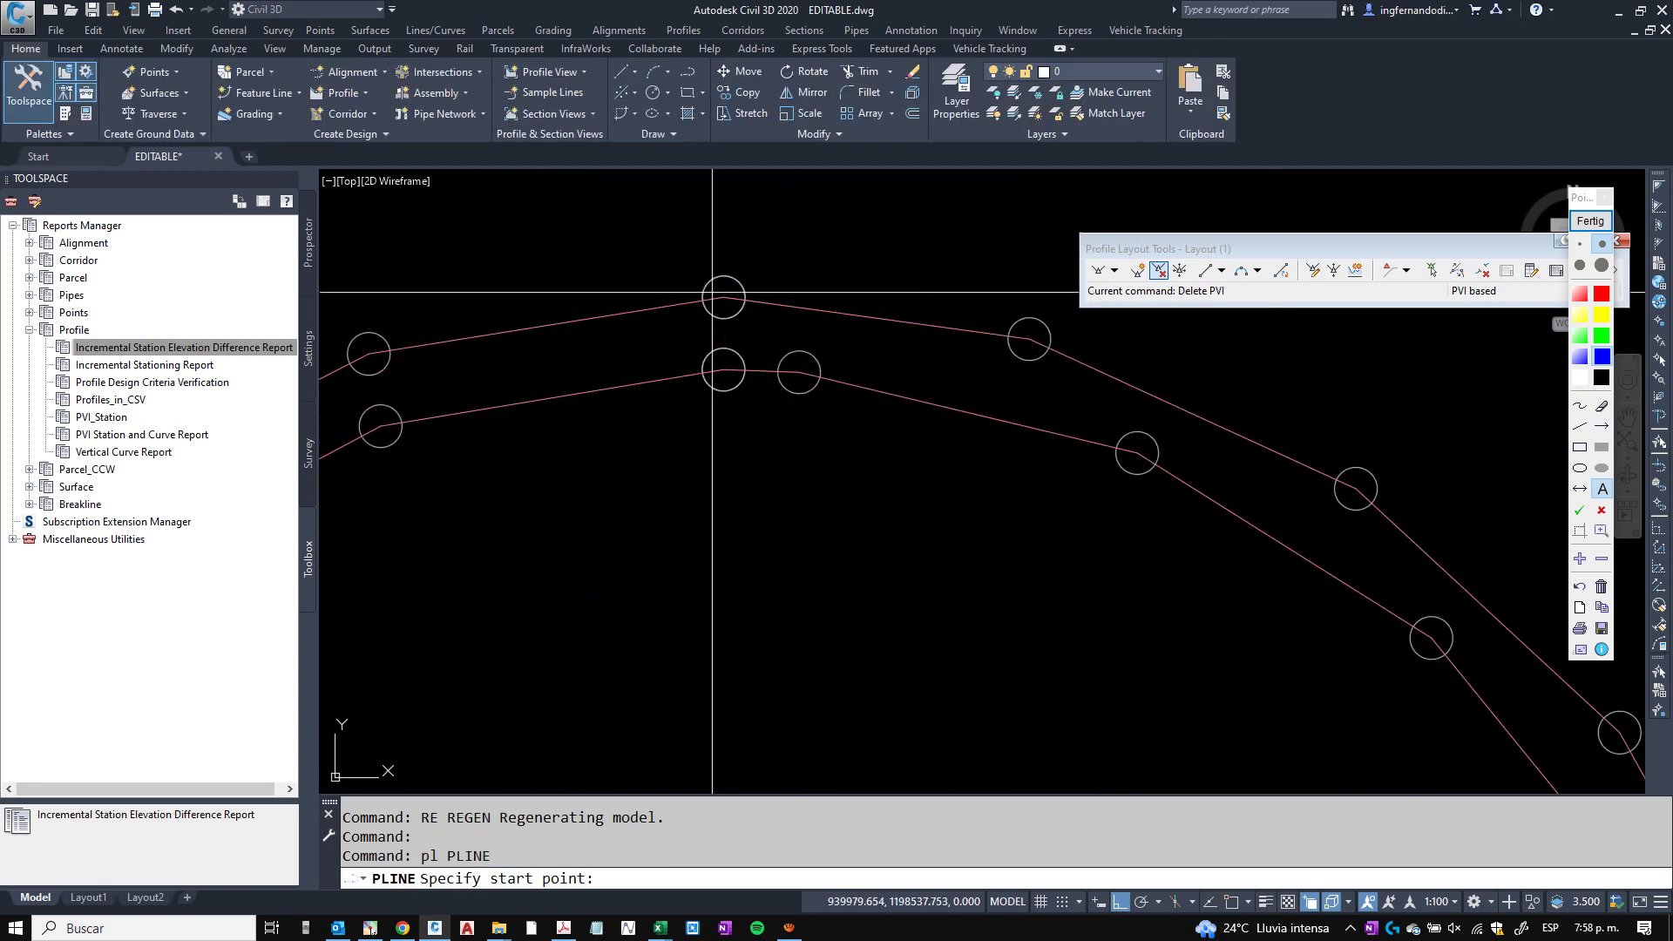
scroll(723, 297, "up", 4)
type("end")
key("Return")
left_click(758, 279)
scroll(741, 287, "down", 1)
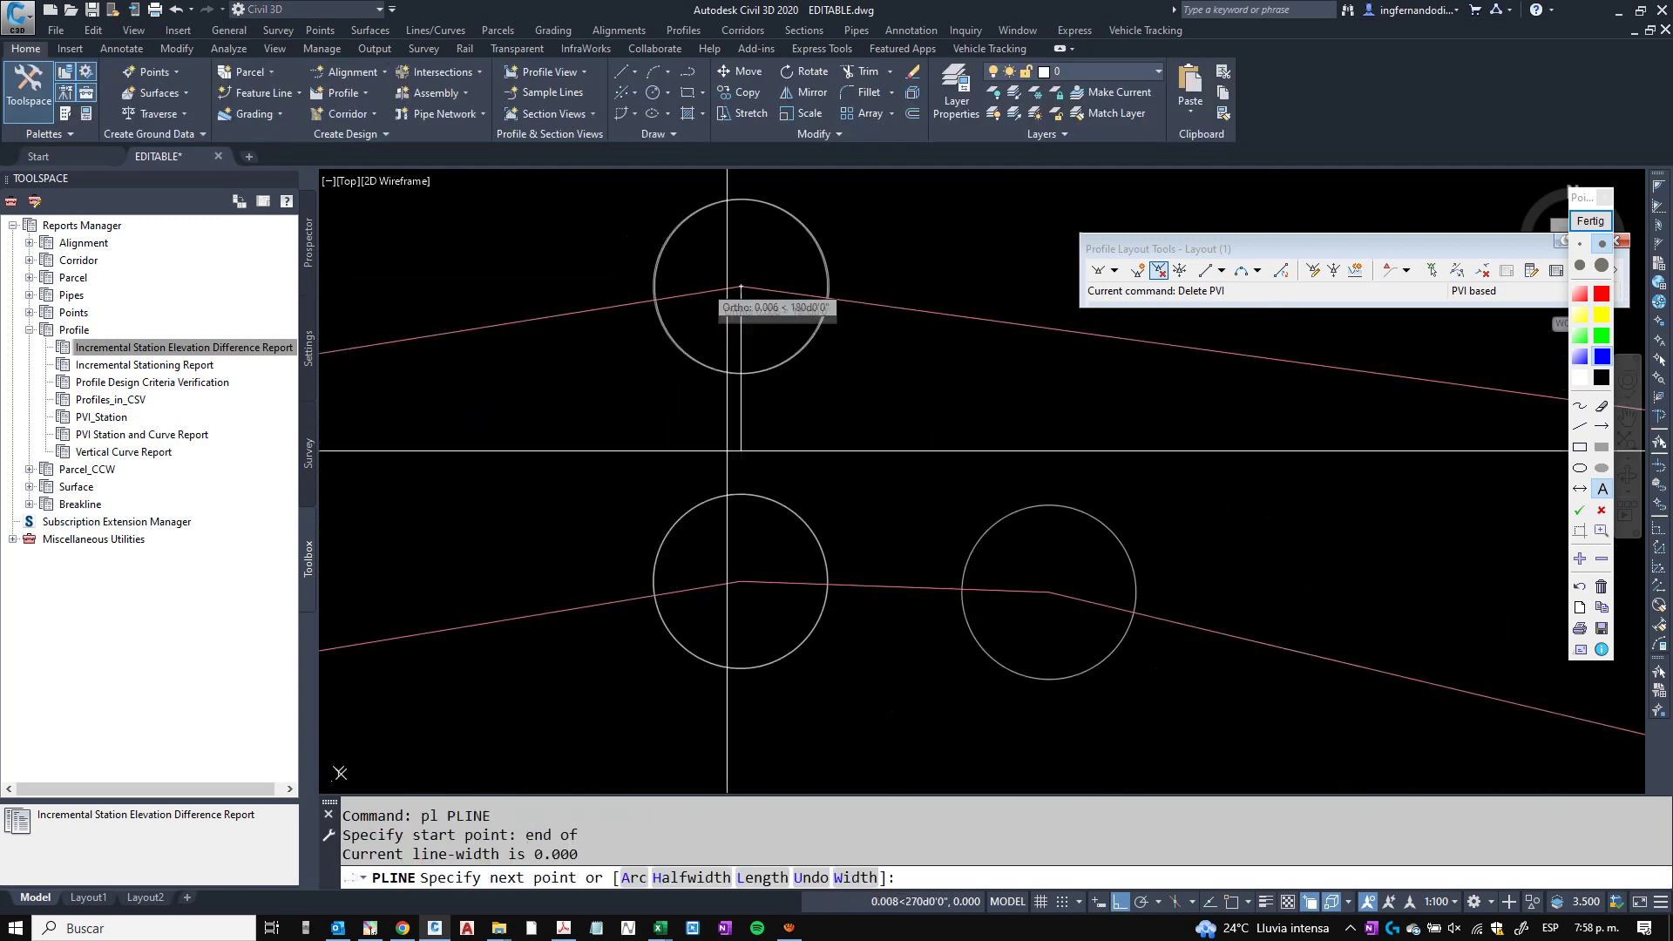
type("e")
type("nd")
key("Return")
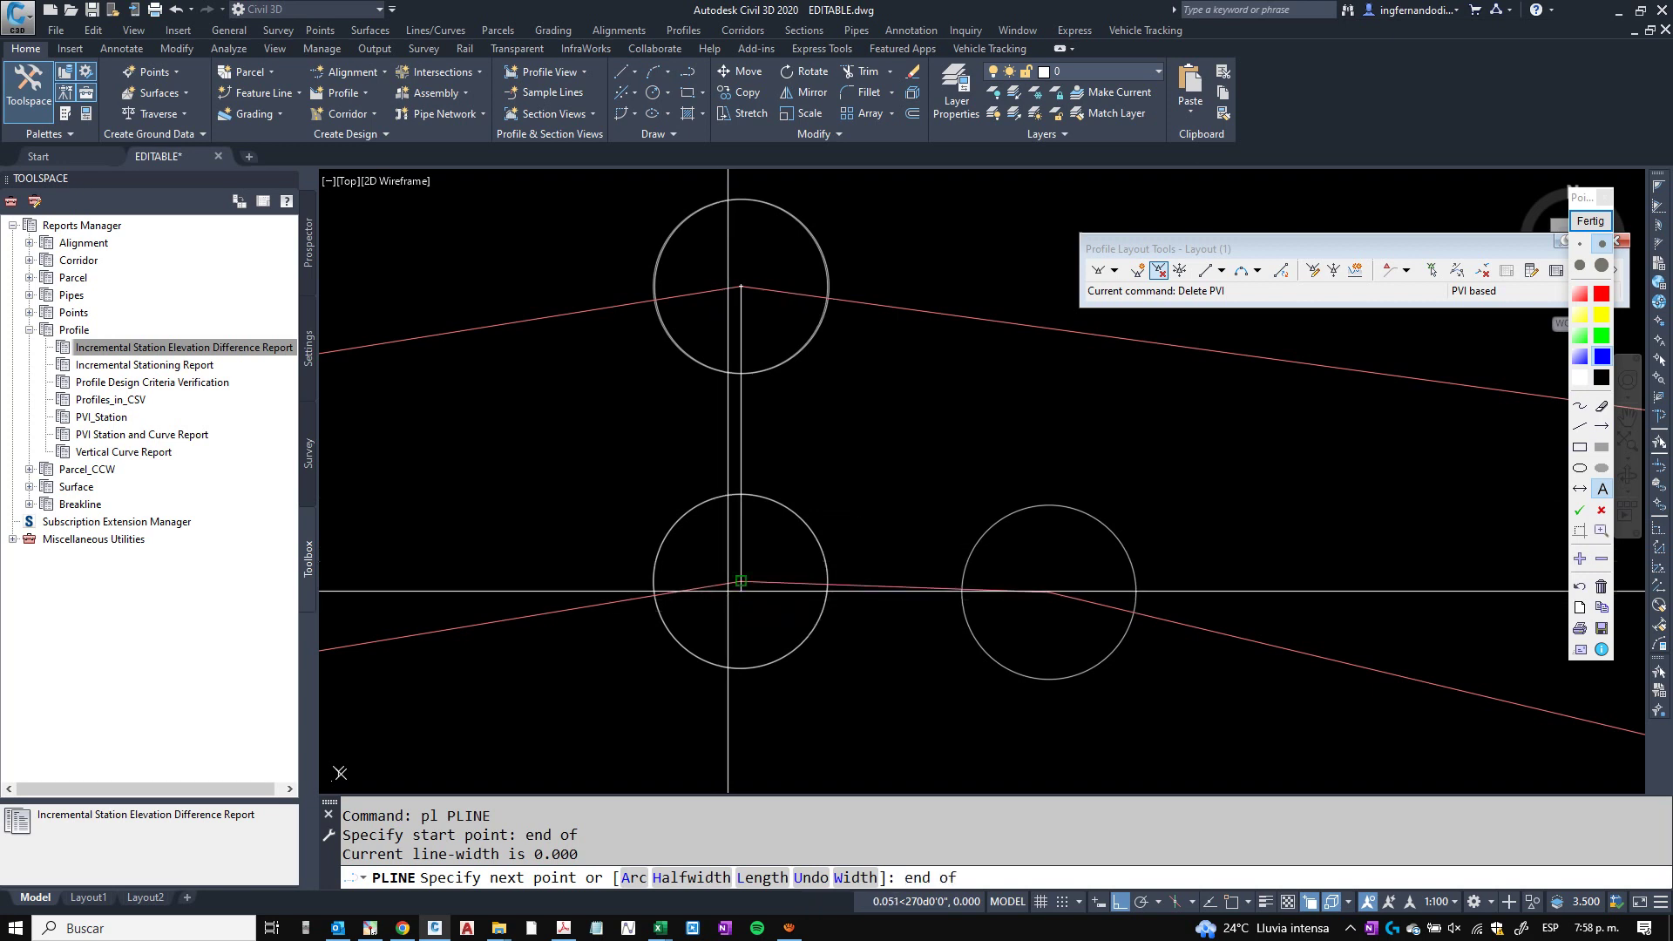
left_click(738, 582)
key("Escape")
key("Escape")
key("Escape")
Add the outer pipe ring subassembly to the assembly at its baseline marker point.
scroll(701, 426, "down", 8)
left_click(600, 357)
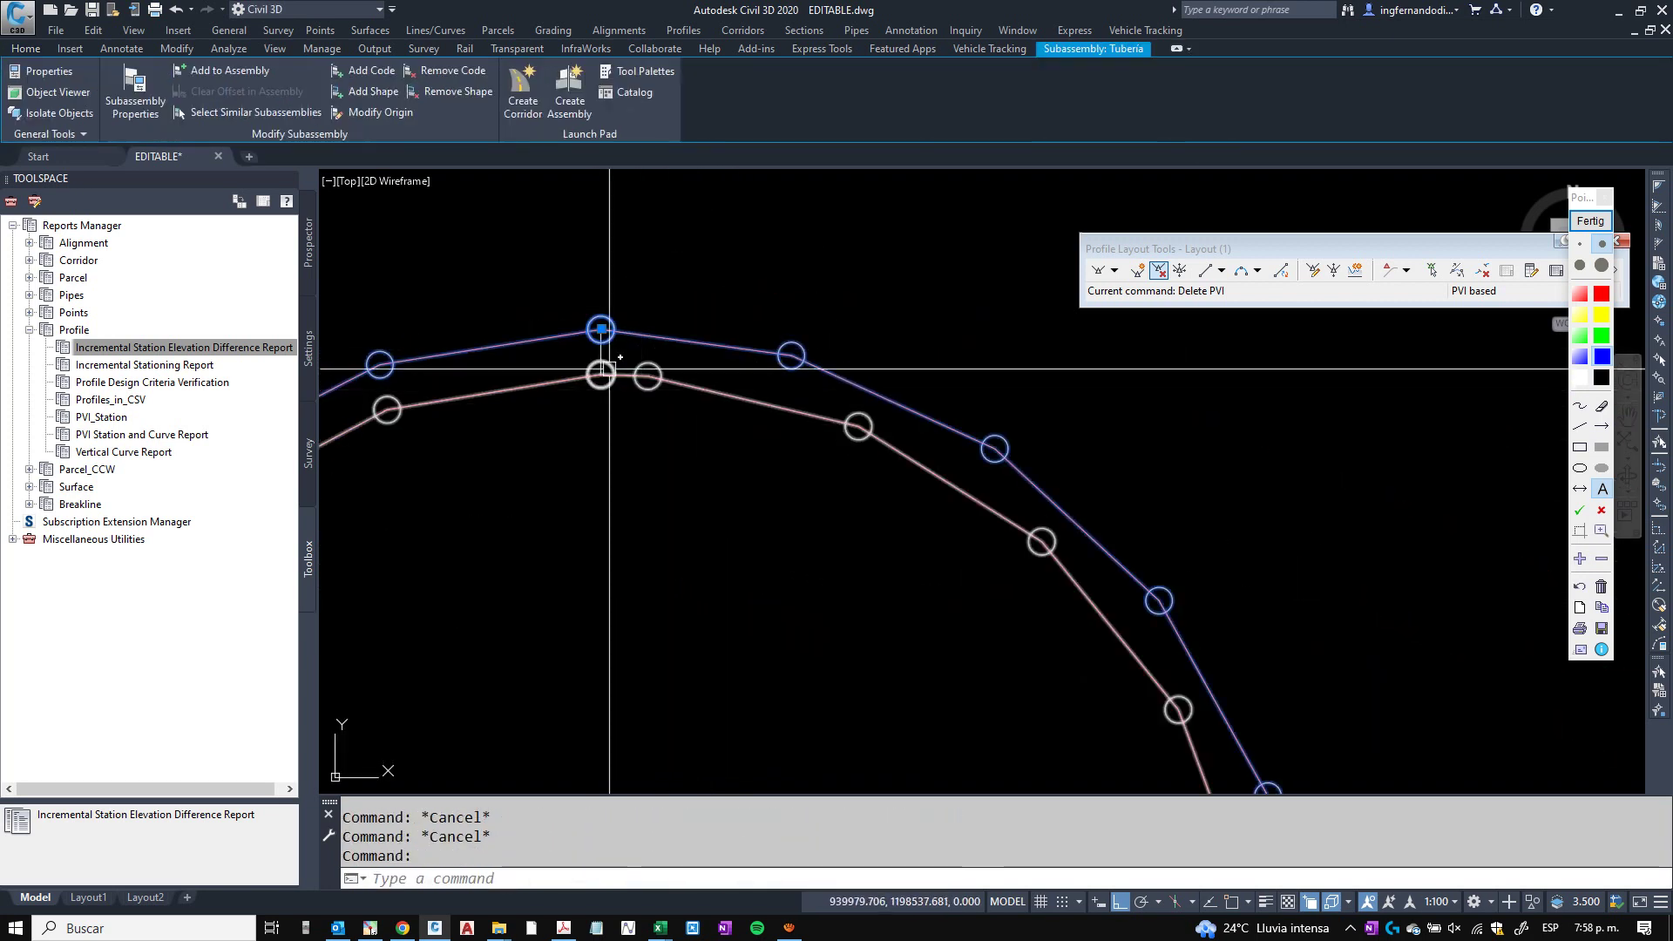
left_click(243, 71)
scroll(538, 388, "down", 6)
scroll(666, 396, "down", 4)
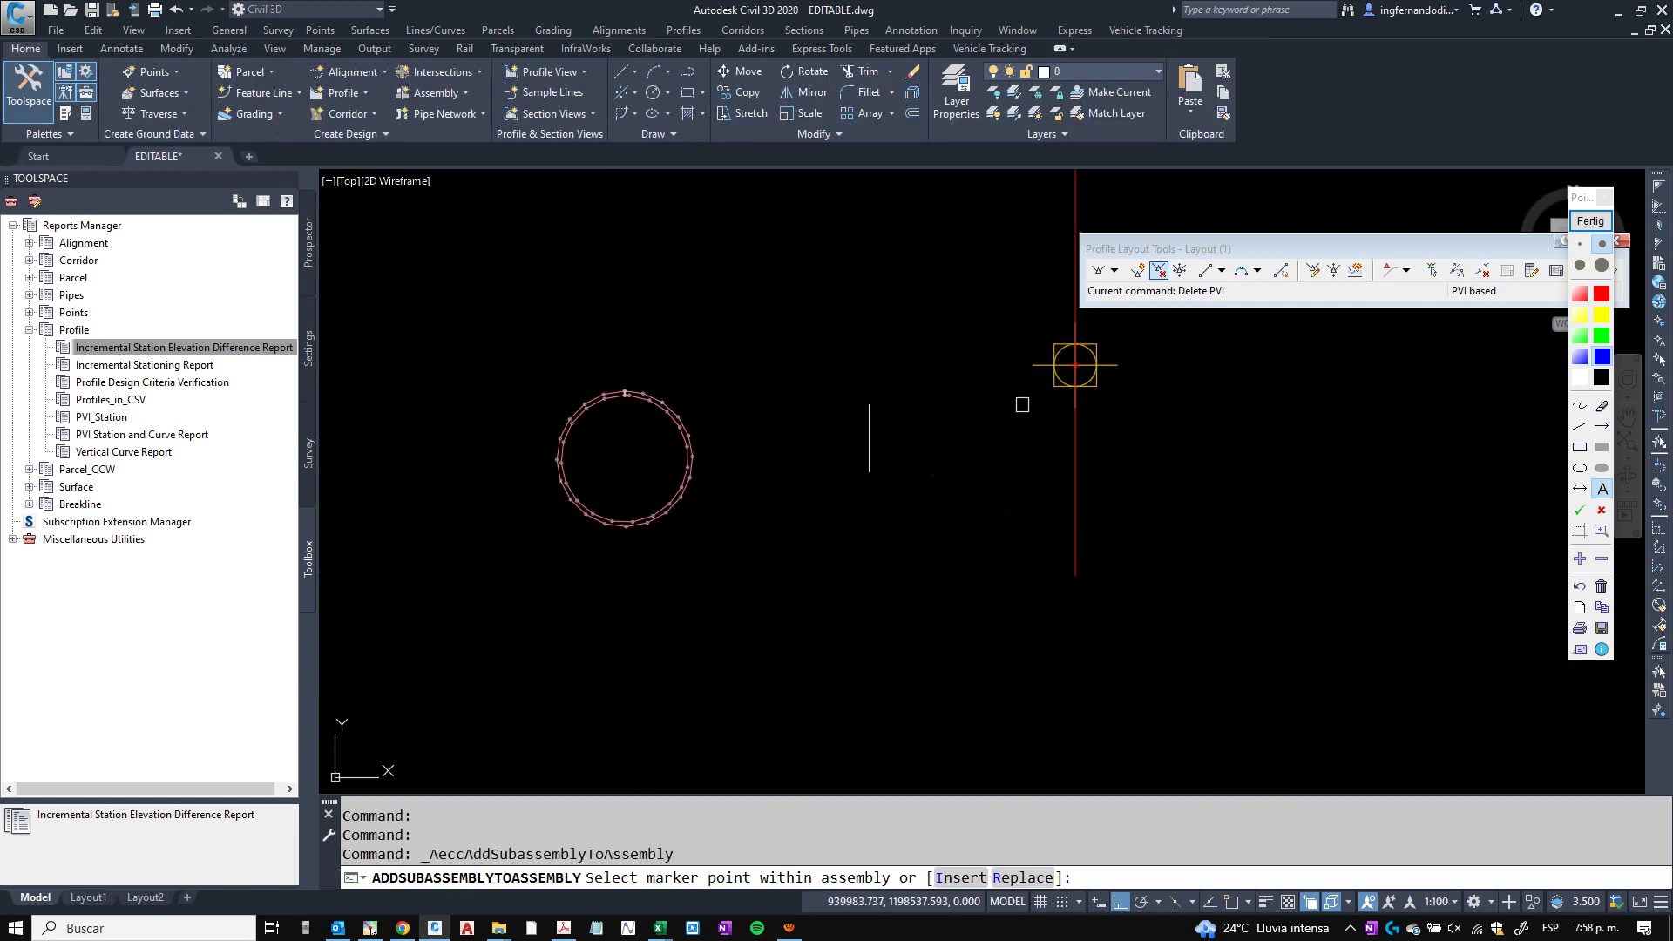
left_click(1075, 365)
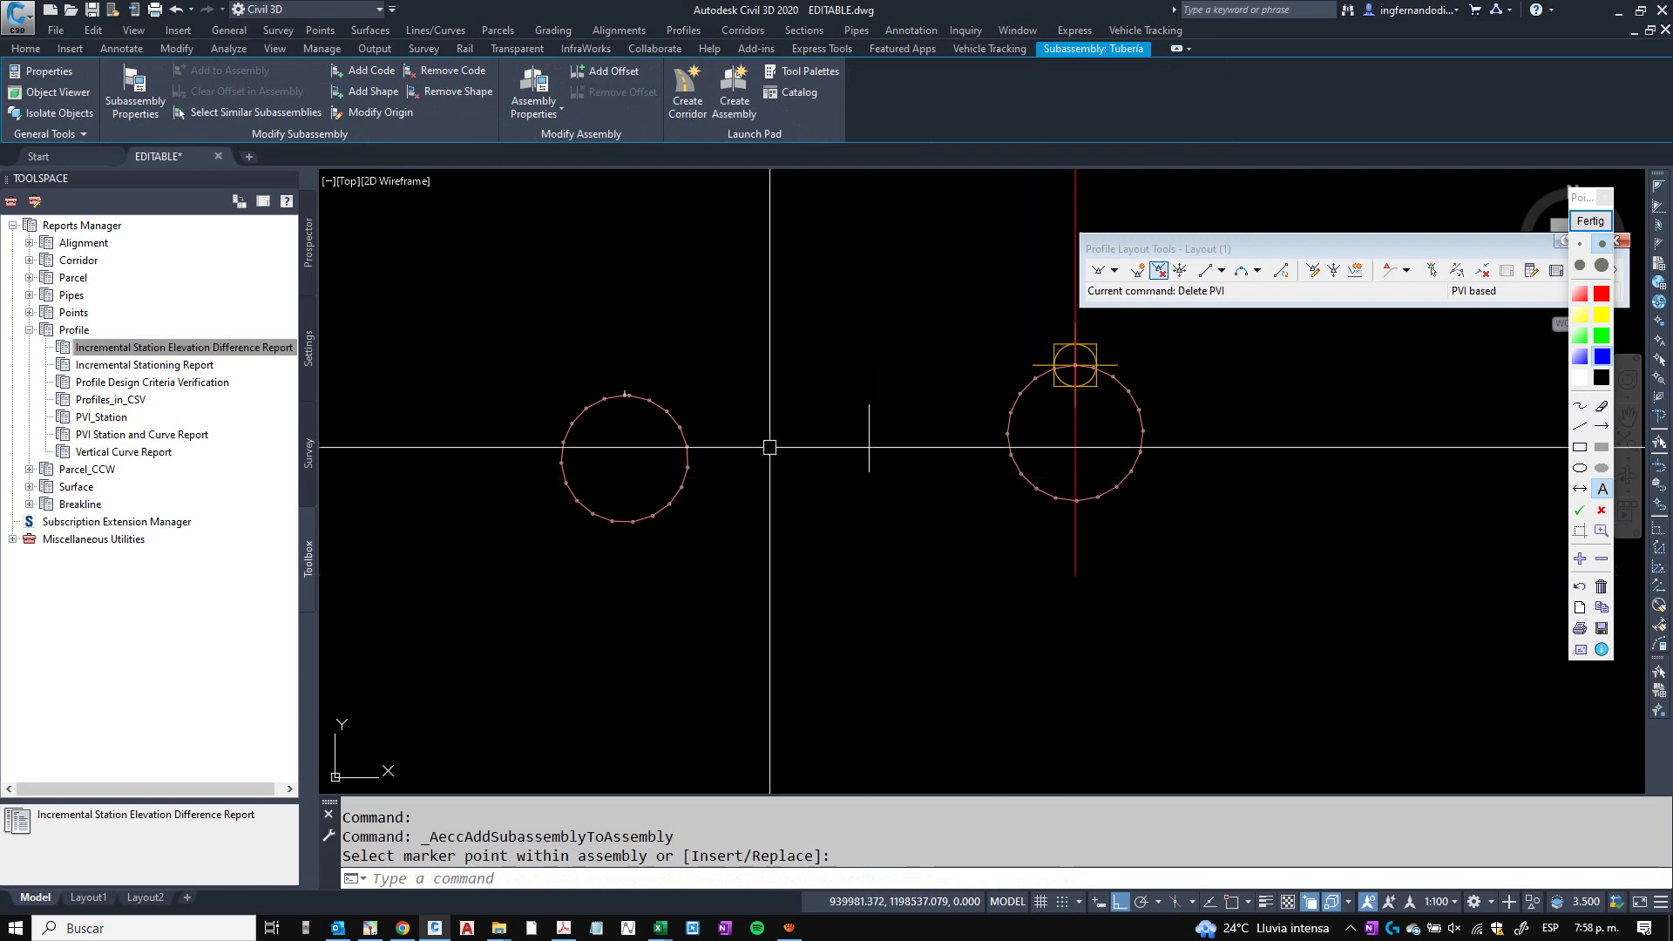
Add the inner pipe ring subassembly to the same baseline marker point of the assembly.
left_click(716, 398)
key("Escape")
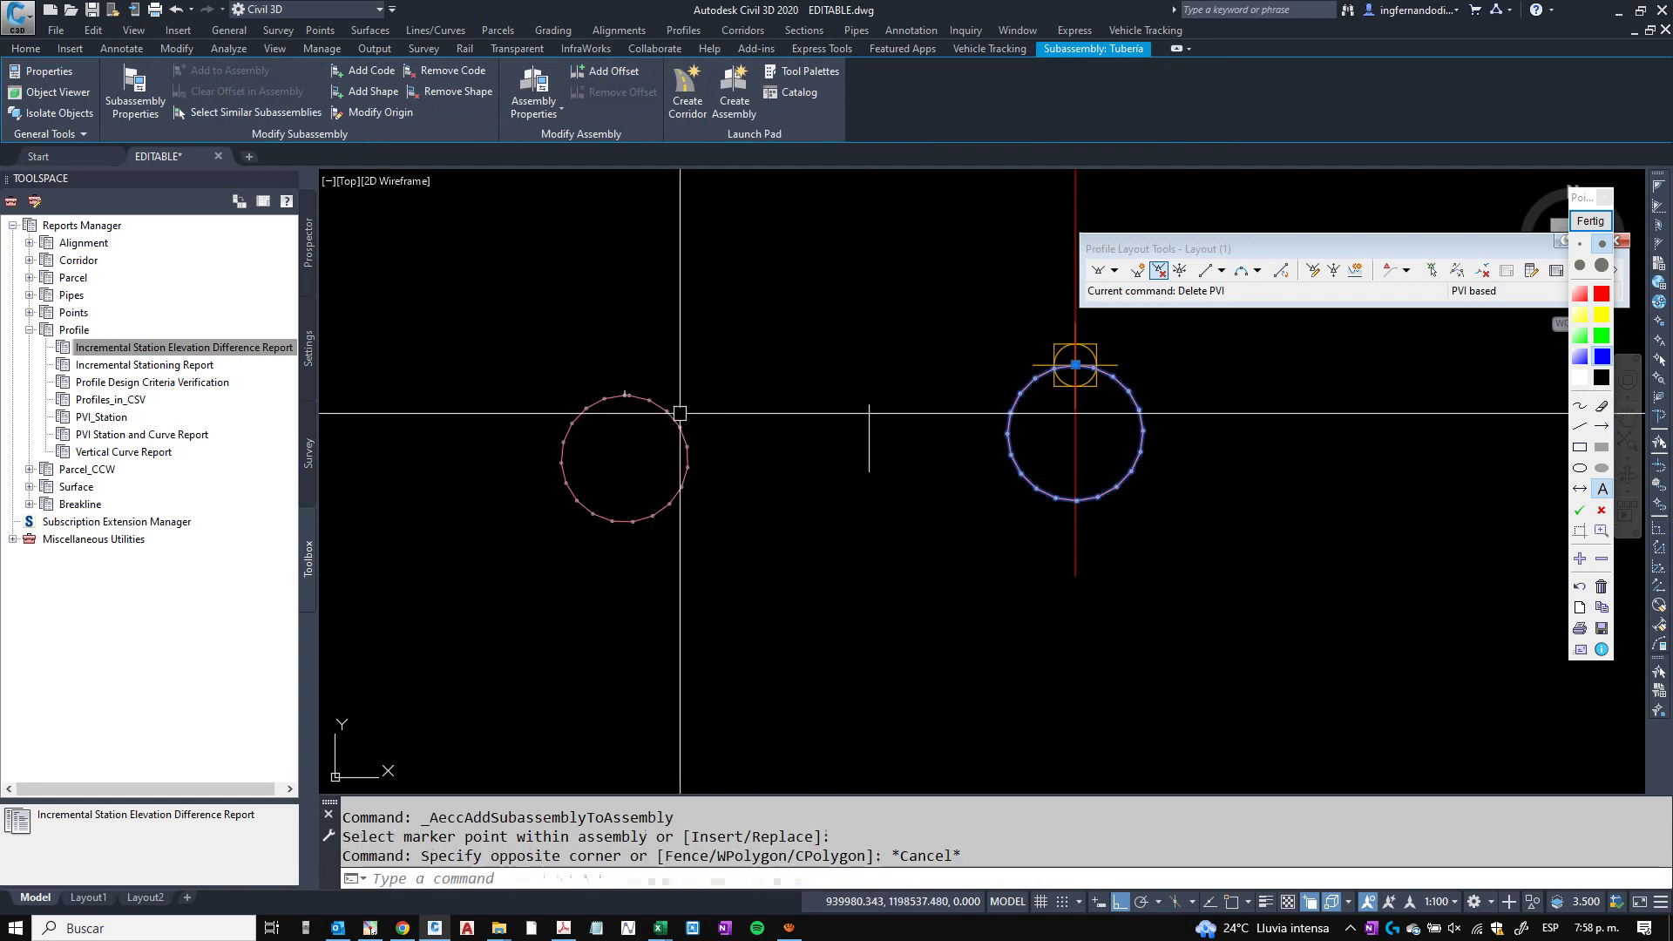
key("Escape")
left_click(682, 425)
left_click(247, 70)
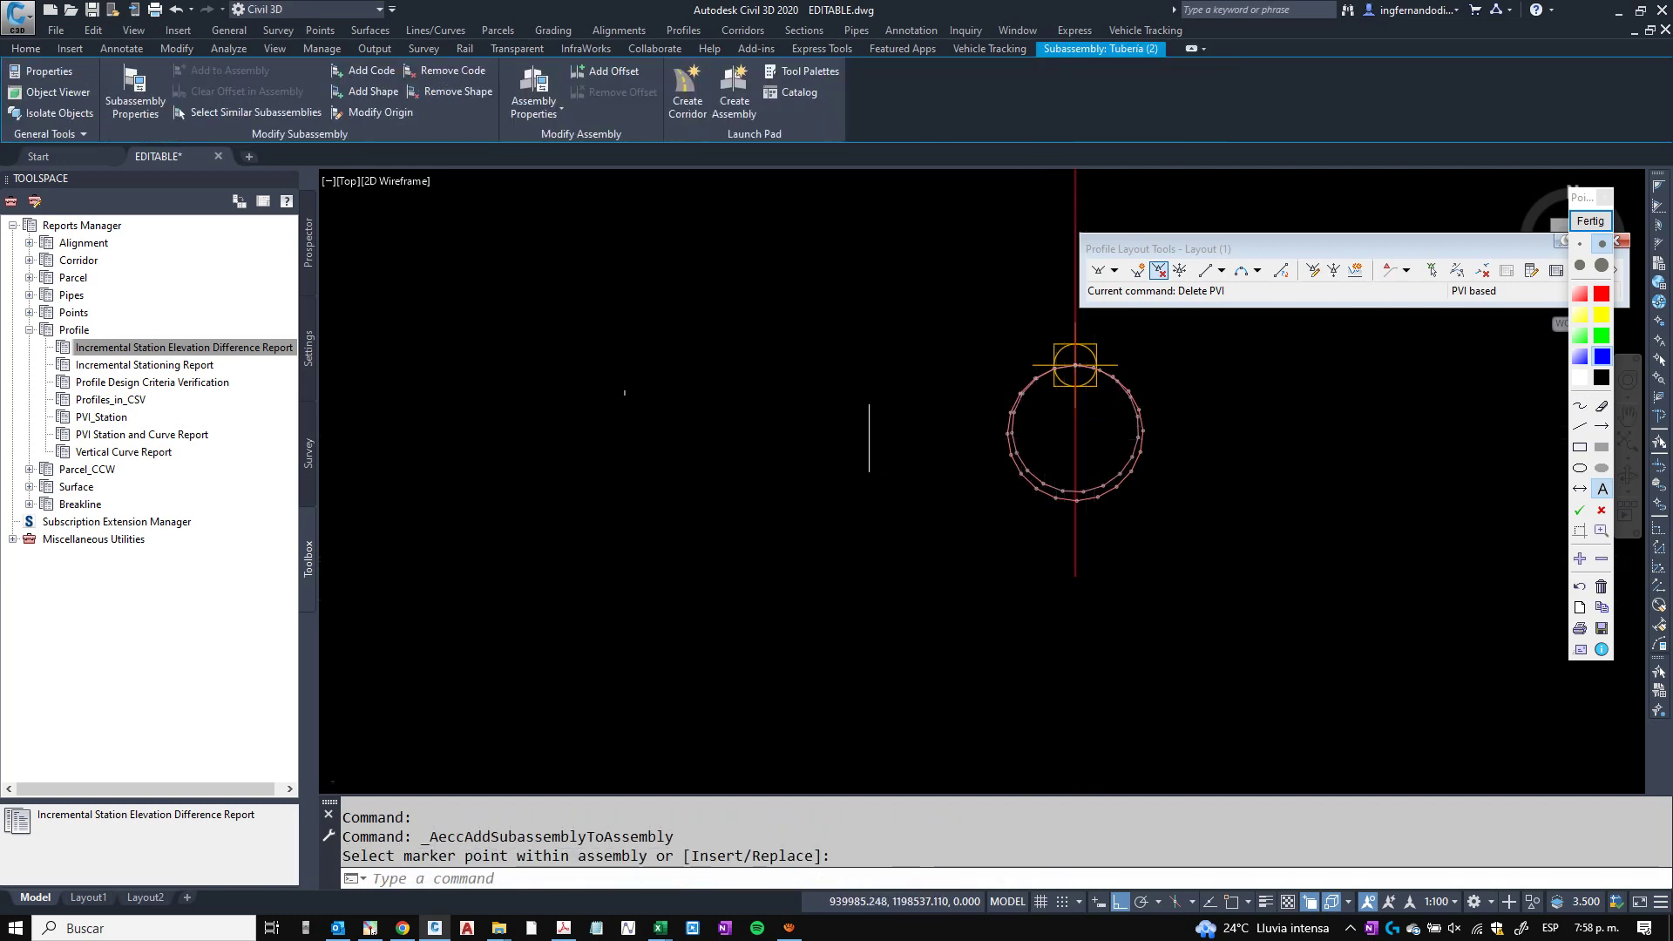
scroll(1094, 444, "up", 4)
key("Escape")
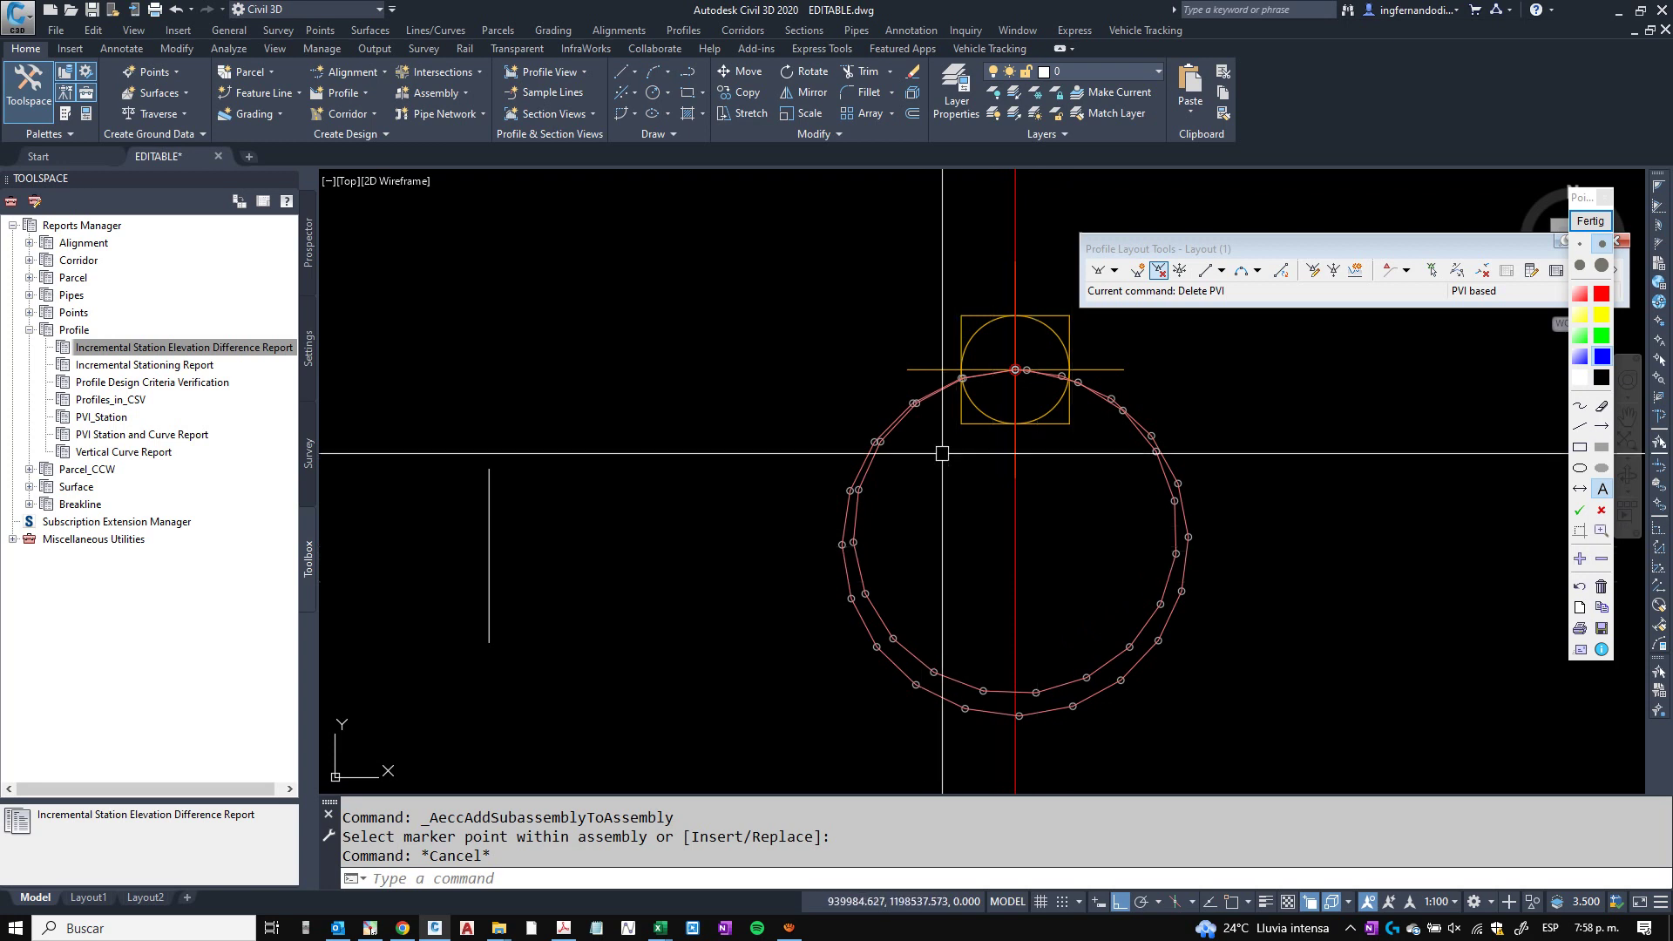
Move the inner ring down by the wall thickness, using the short vertical polyline's upper and lower endpoints as base and second points.
scroll(895, 478, "up", 2)
scroll(800, 500, "down", 4)
scroll(676, 571, "down", 2)
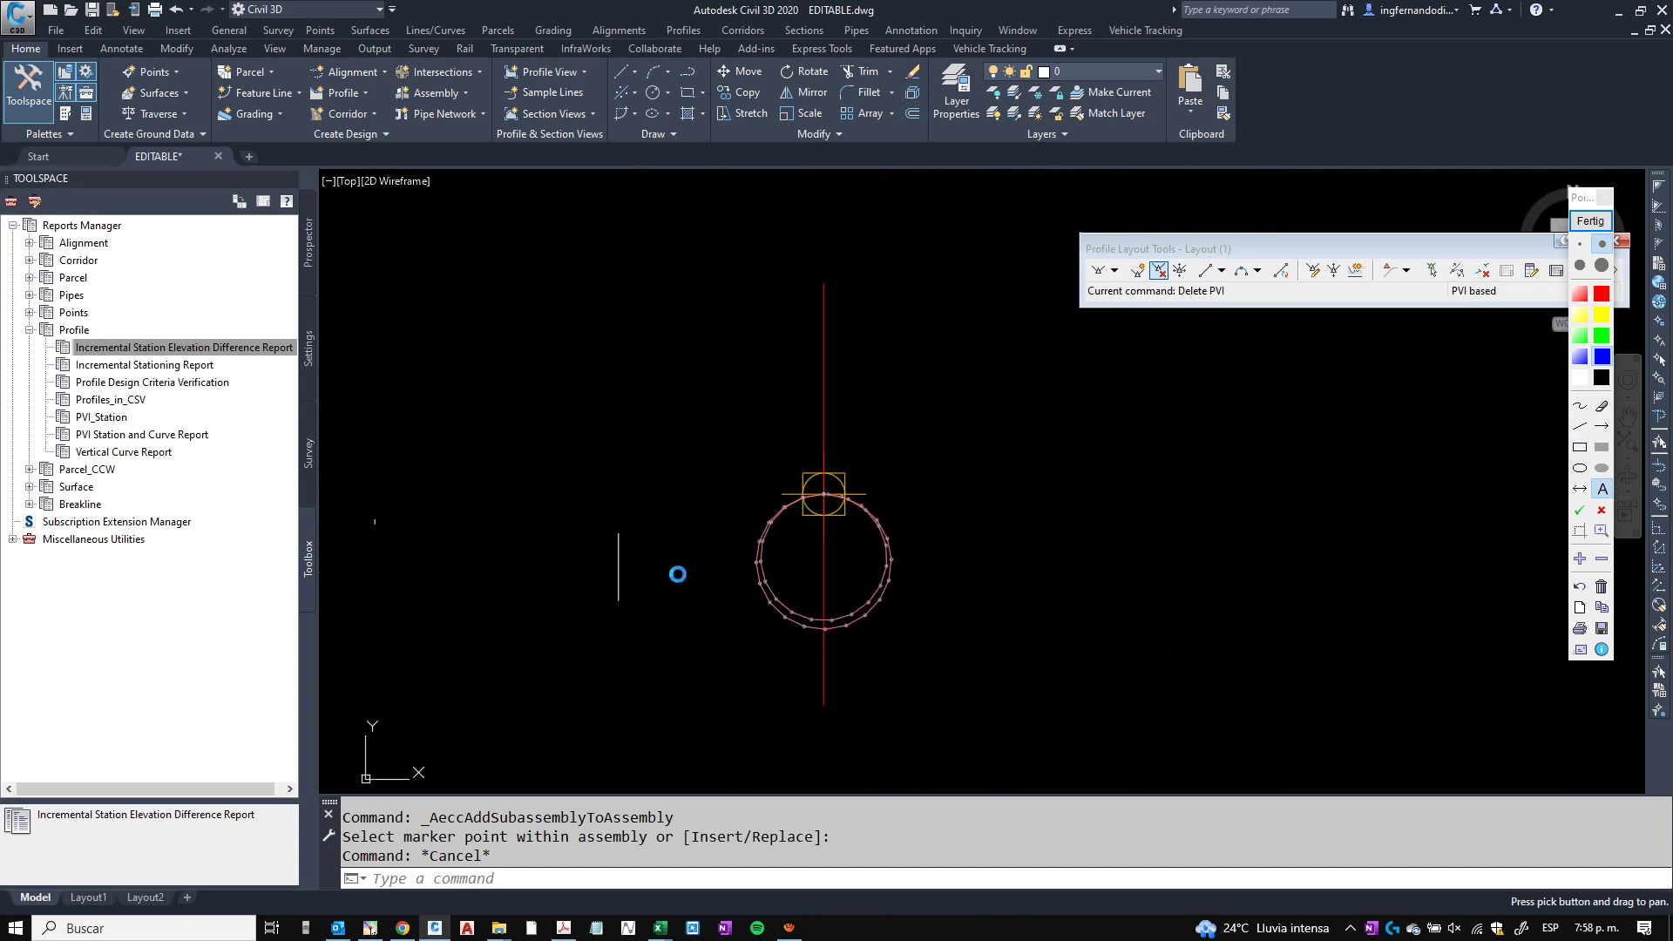
scroll(706, 568, "up", 1)
scroll(706, 567, "down", 1)
type("m")
key("Return")
scroll(746, 654, "up", 6)
scroll(768, 596, "up", 1)
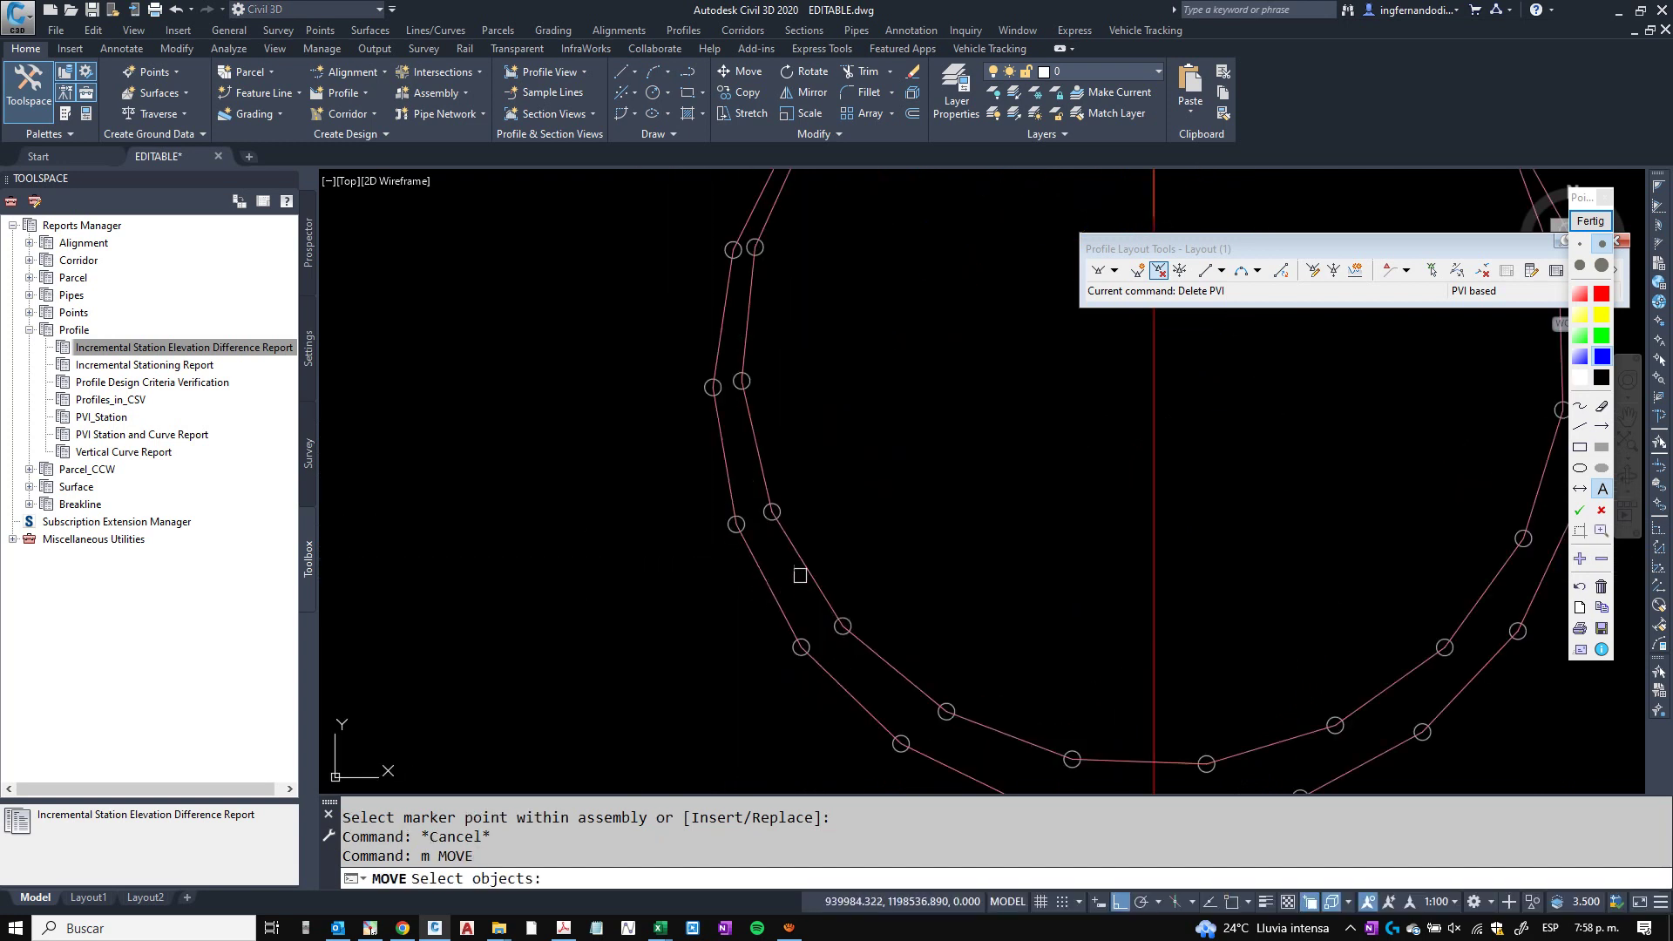
left_click(802, 573)
scroll(819, 562, "down", 5)
key("Return")
scroll(636, 500, "up", 7)
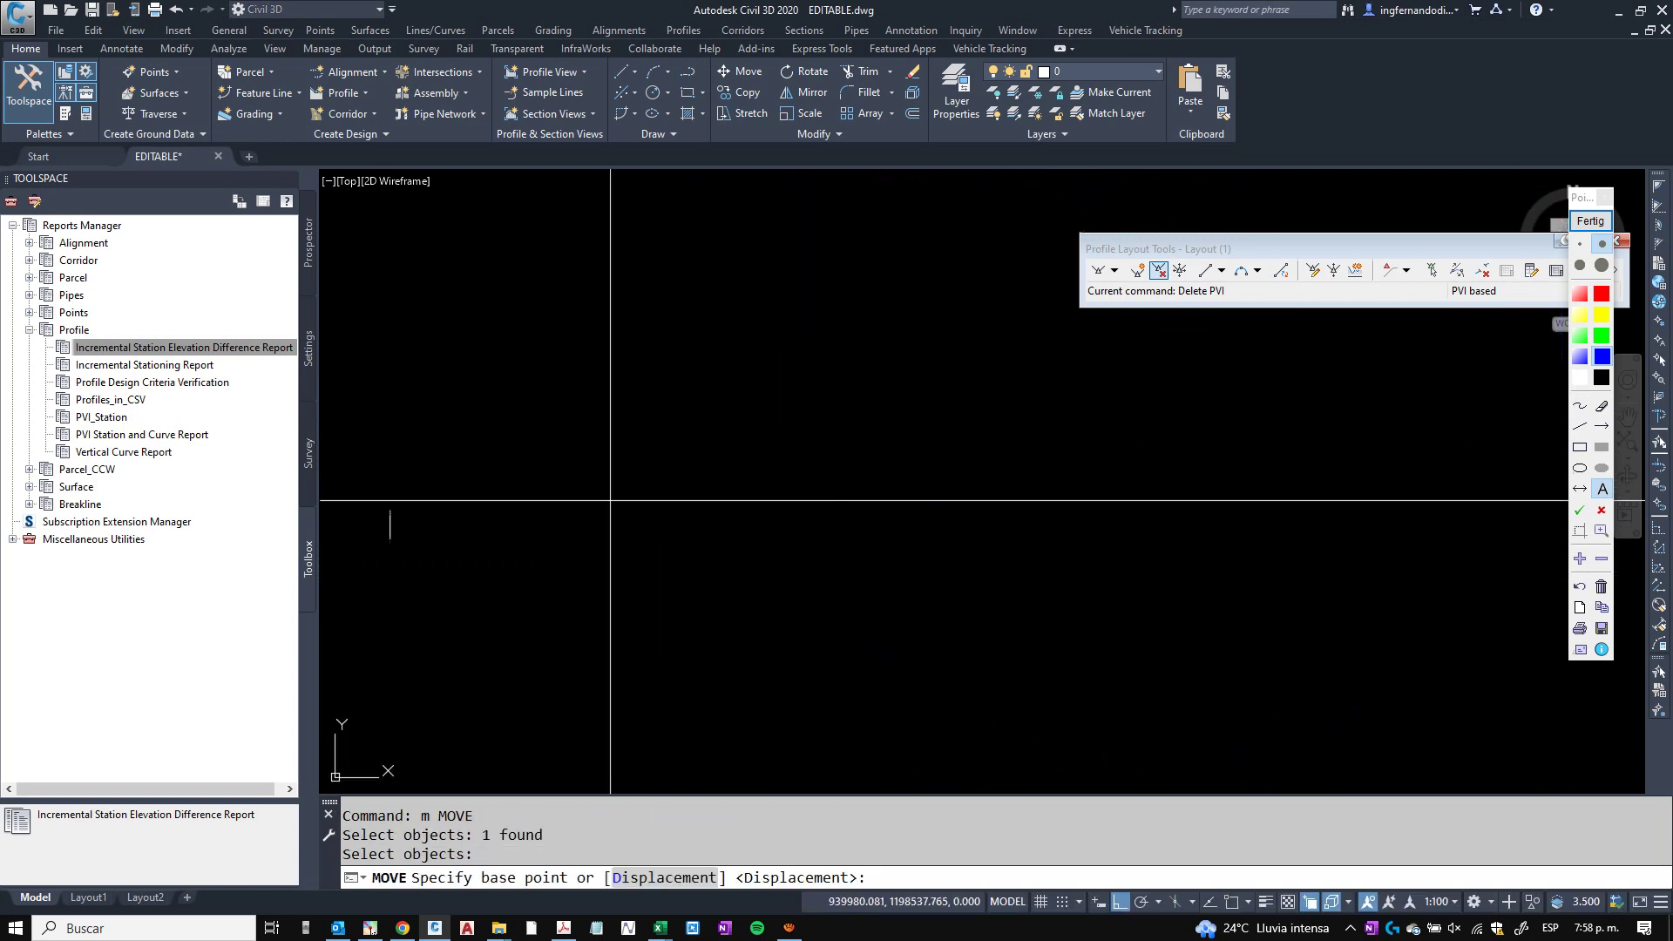
middle_click_drag(466, 517, 737, 491)
type("end")
key("Return")
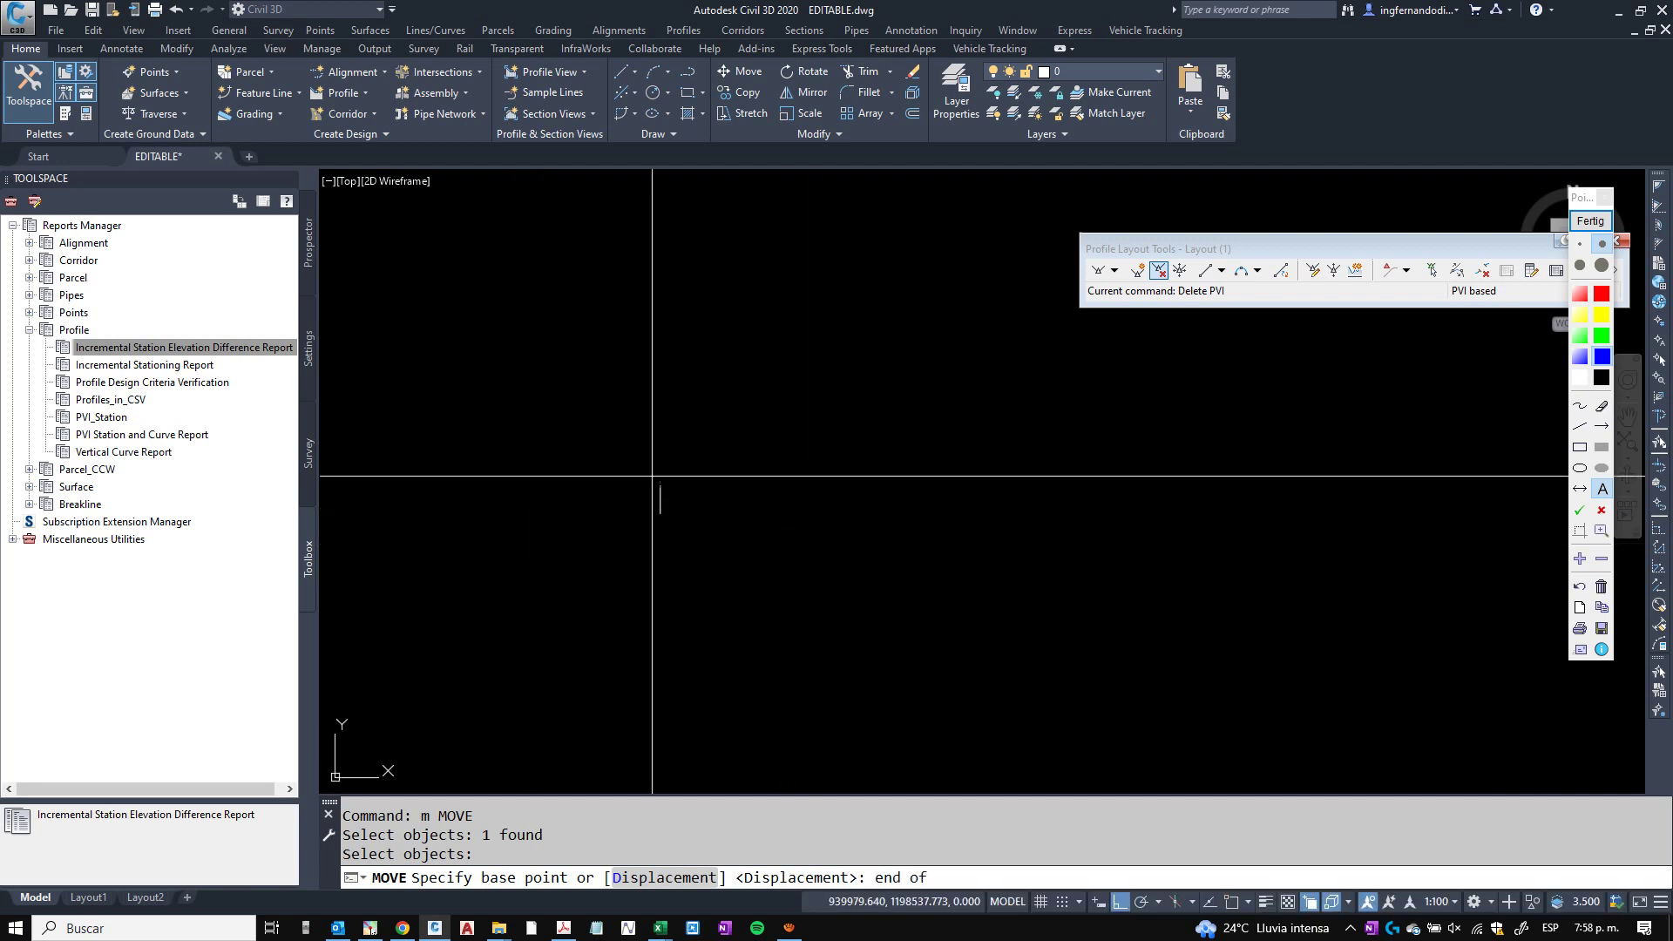
left_click(671, 486)
type("end")
key("Return")
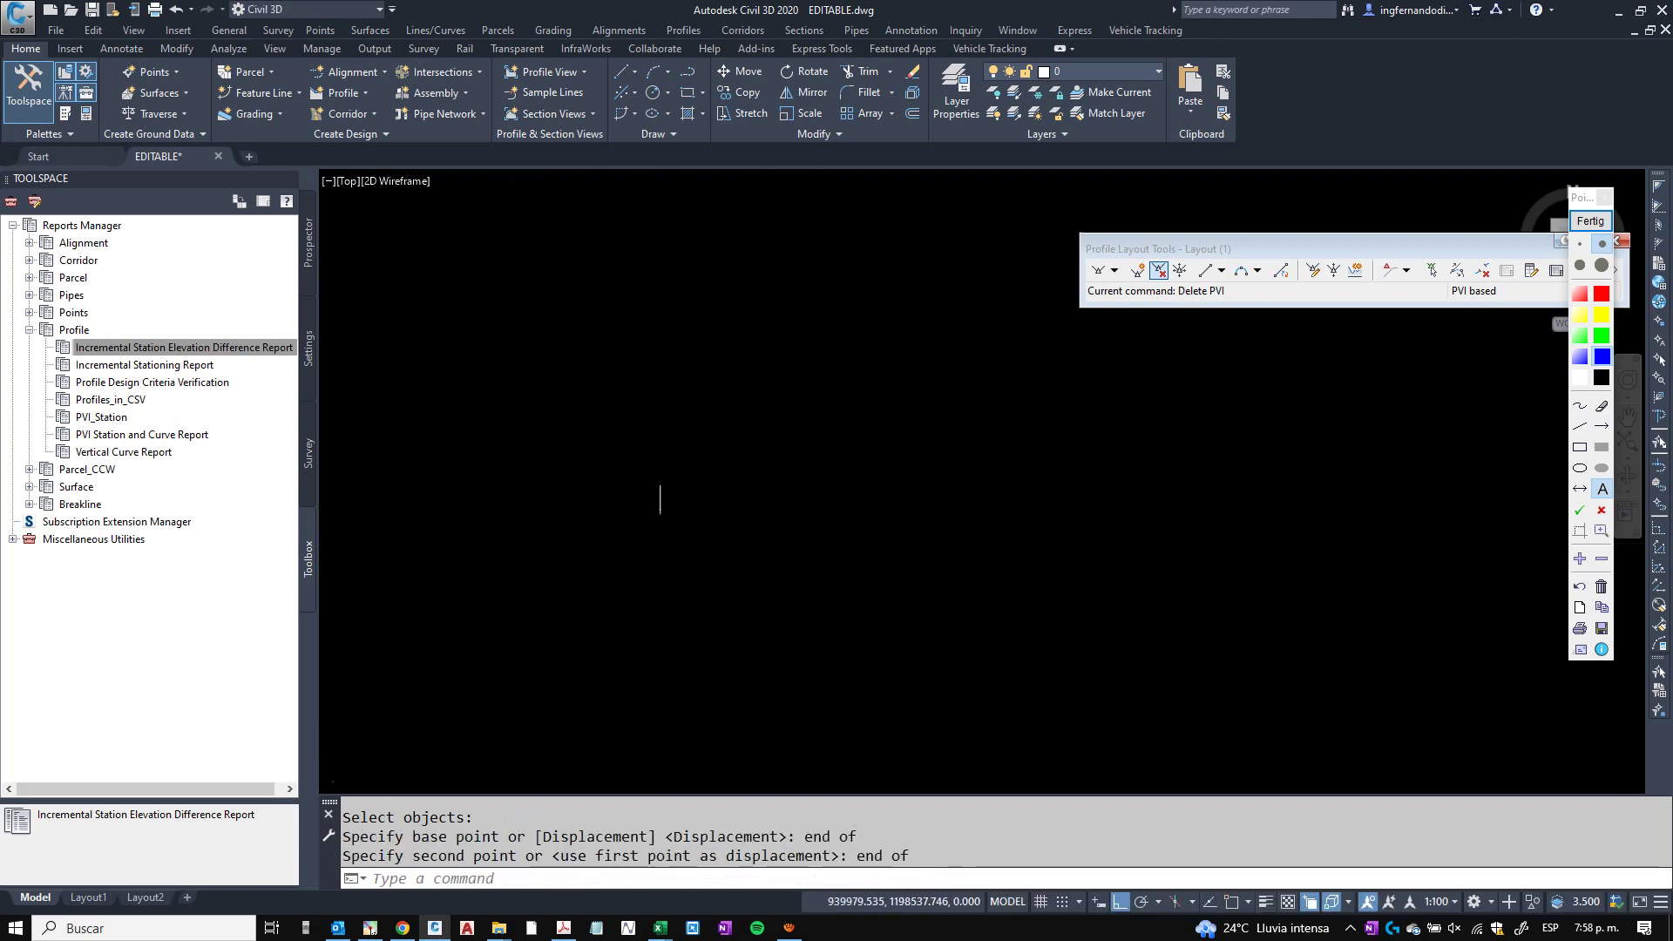
scroll(1336, 500, "down", 3)
key("Escape")
Erase the two leftover guide lines beside the assembly.
left_click(986, 596)
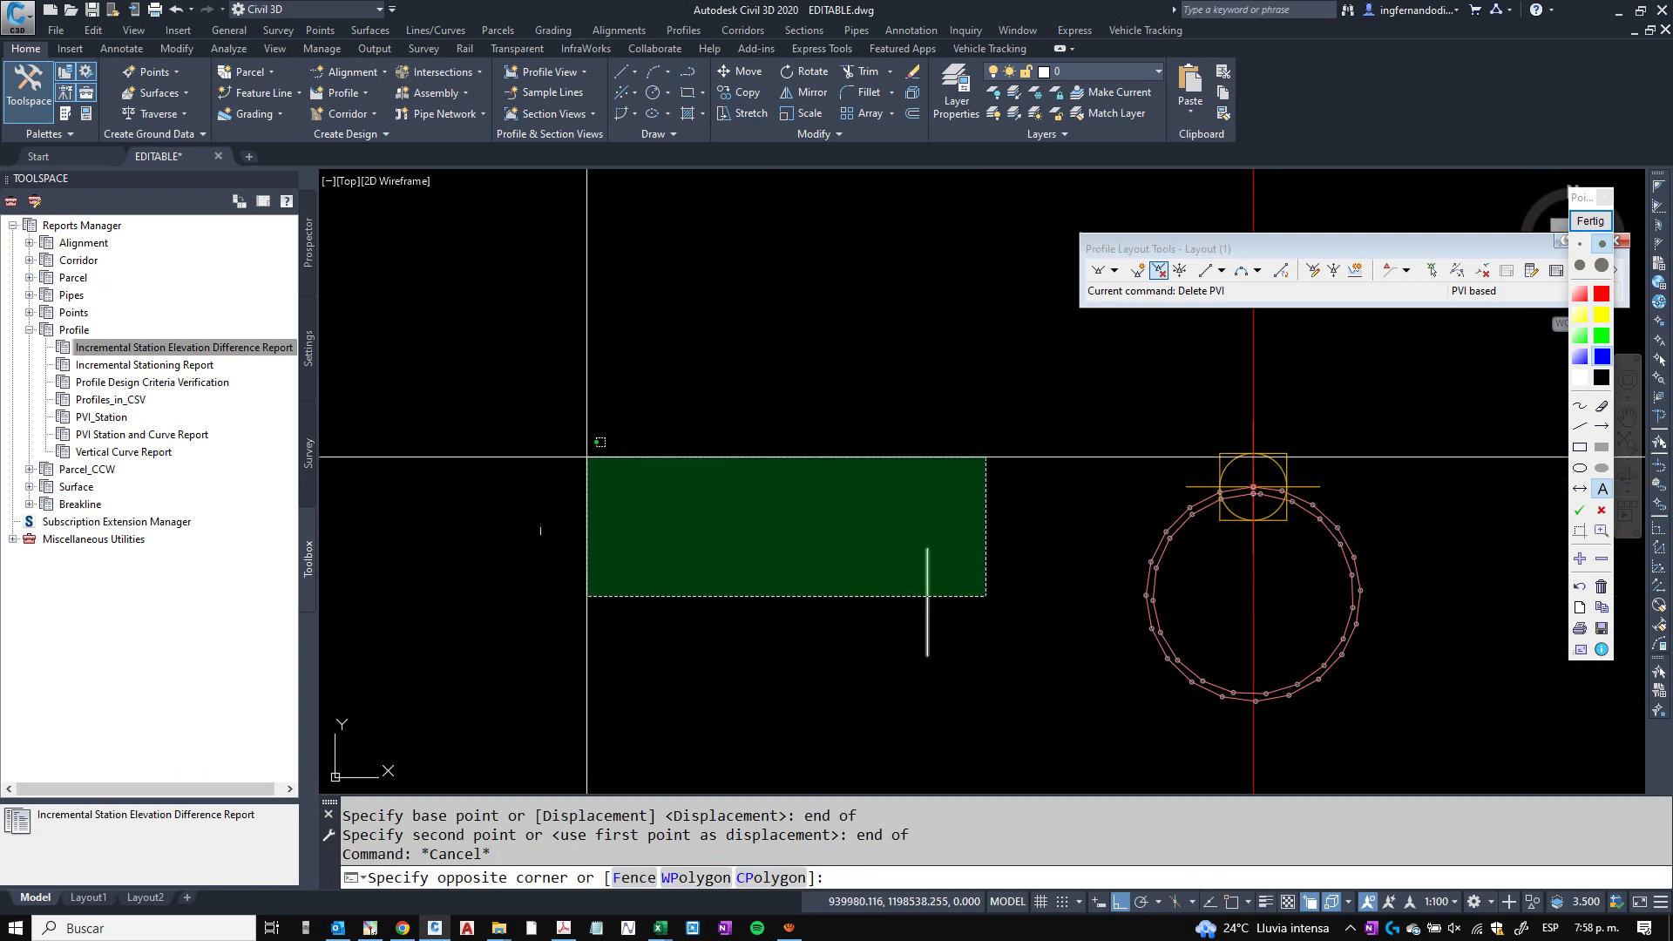
left_click(523, 458)
type("e")
key("Return")
middle_click_drag(1120, 607, 799, 572)
key("Escape")
Add the code "Lomo" to the outer ring's crown point.
scroll(1028, 558, "up", 4)
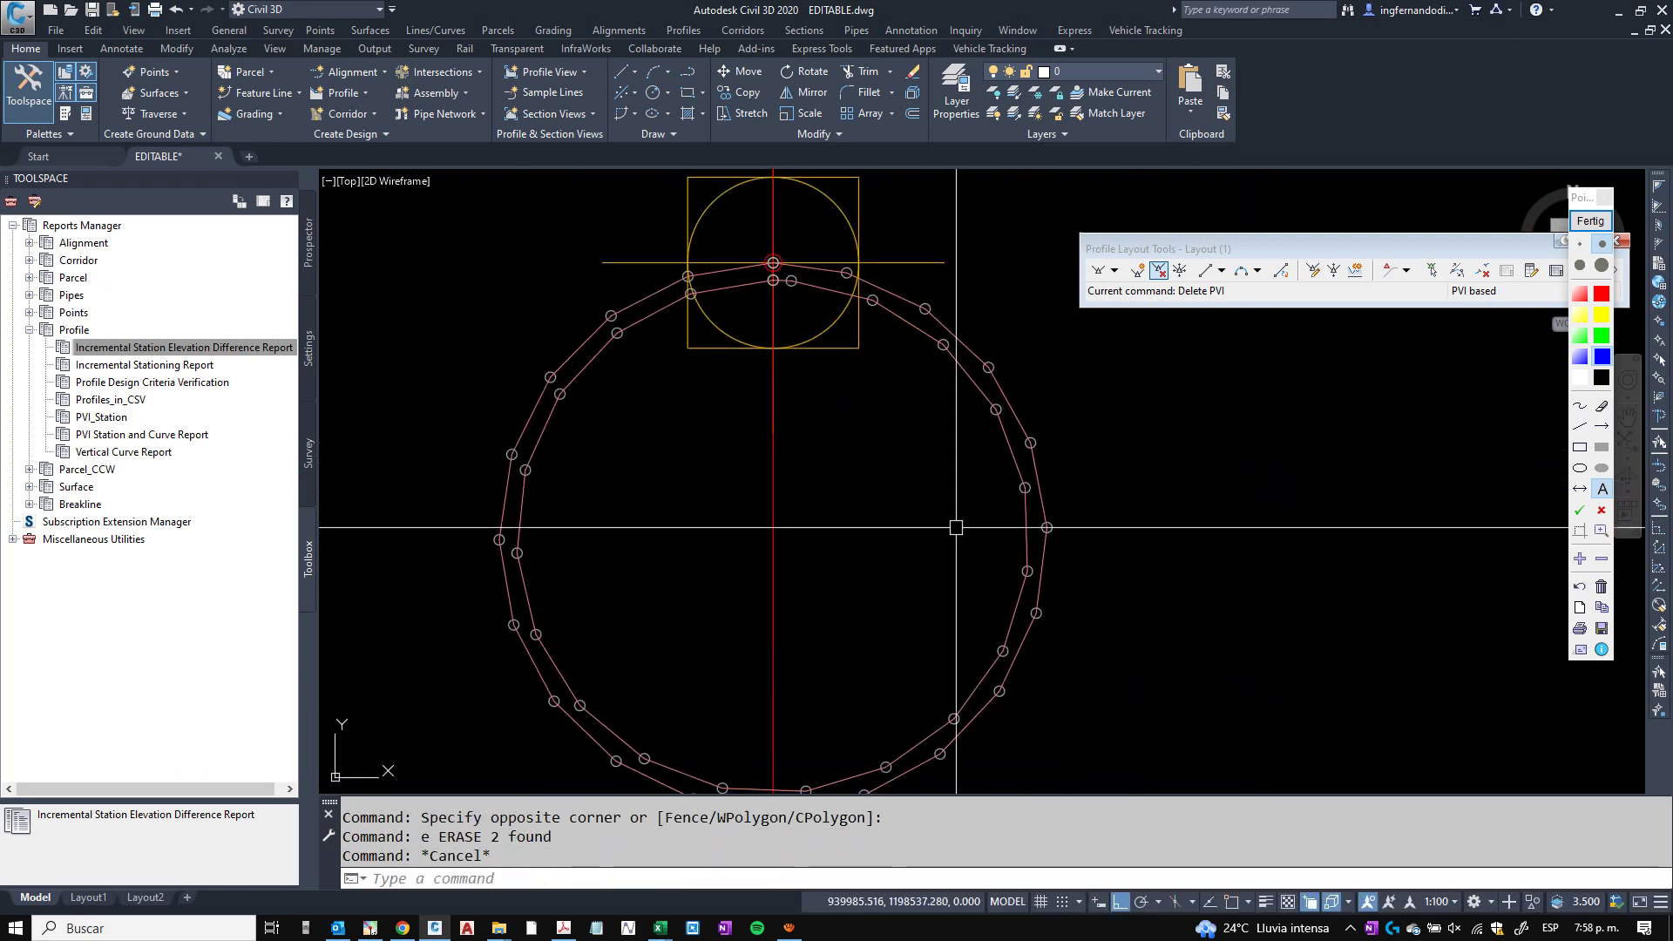
scroll(943, 533, "down", 2)
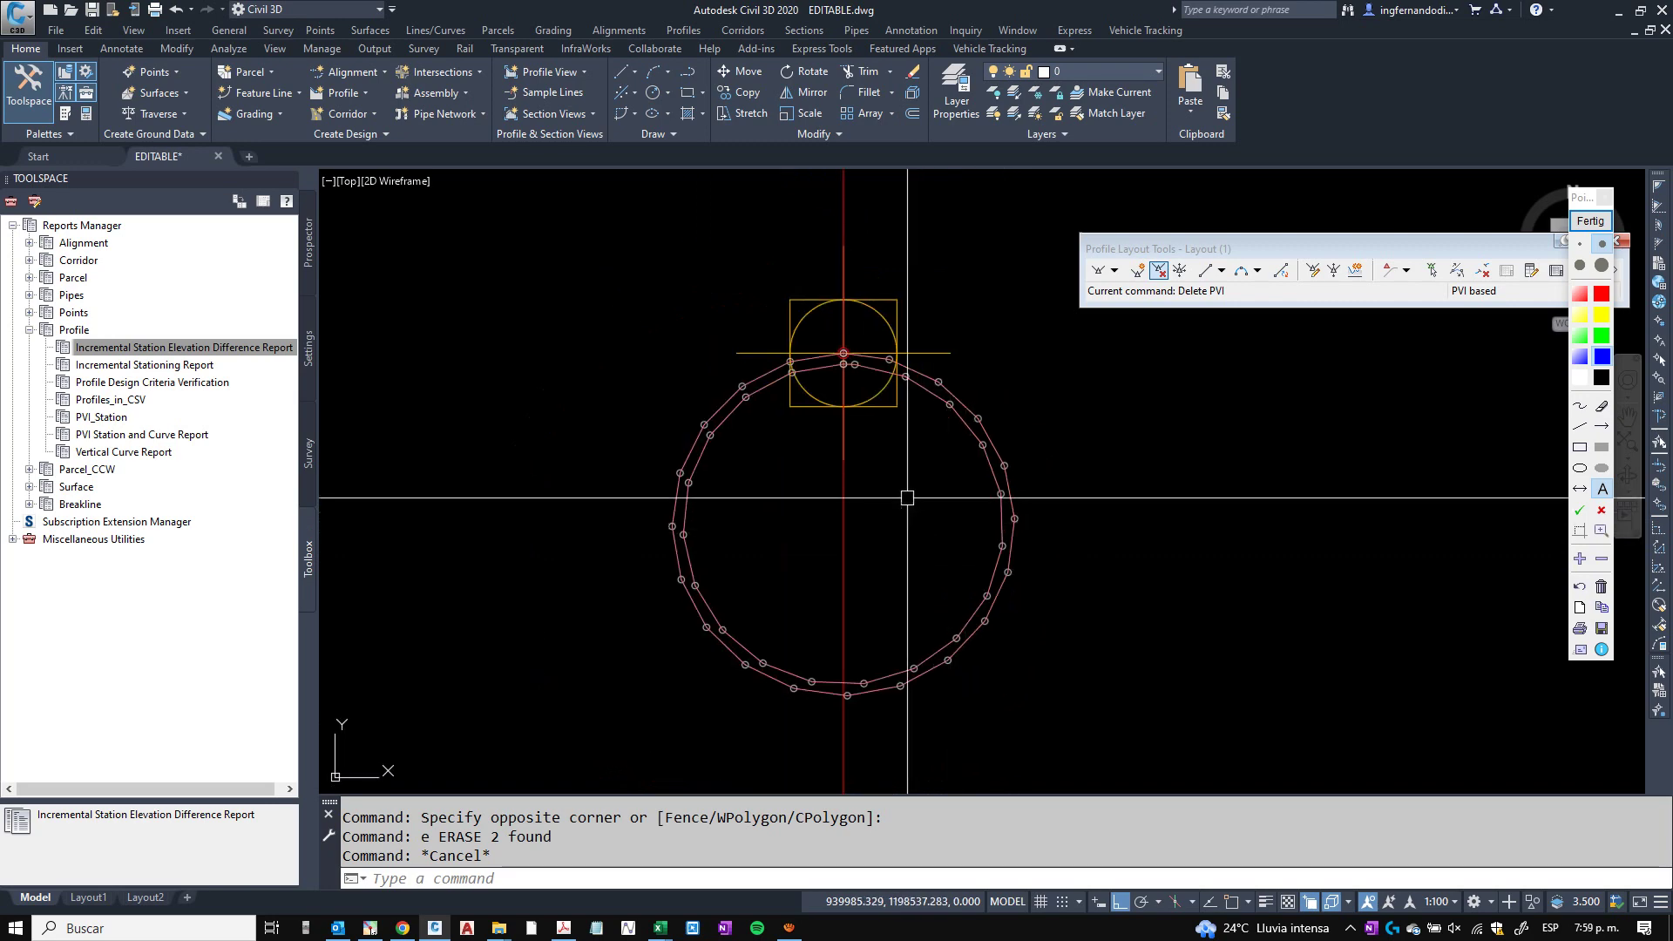
scroll(852, 349, "up", 8)
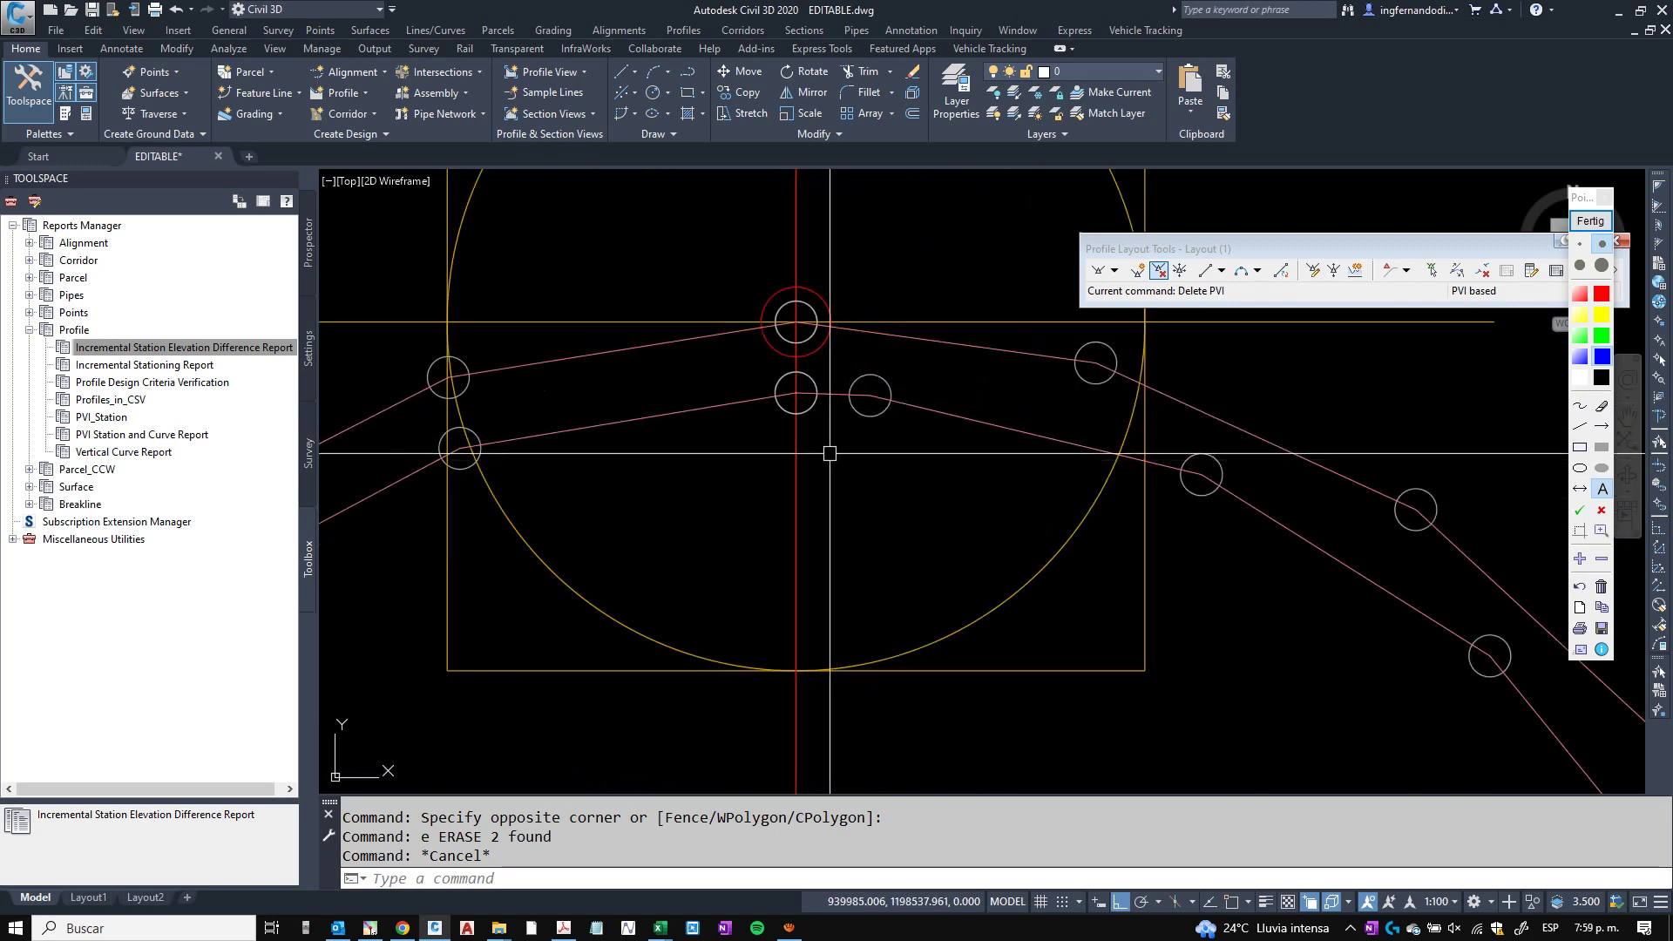
scroll(829, 453, "down", 2)
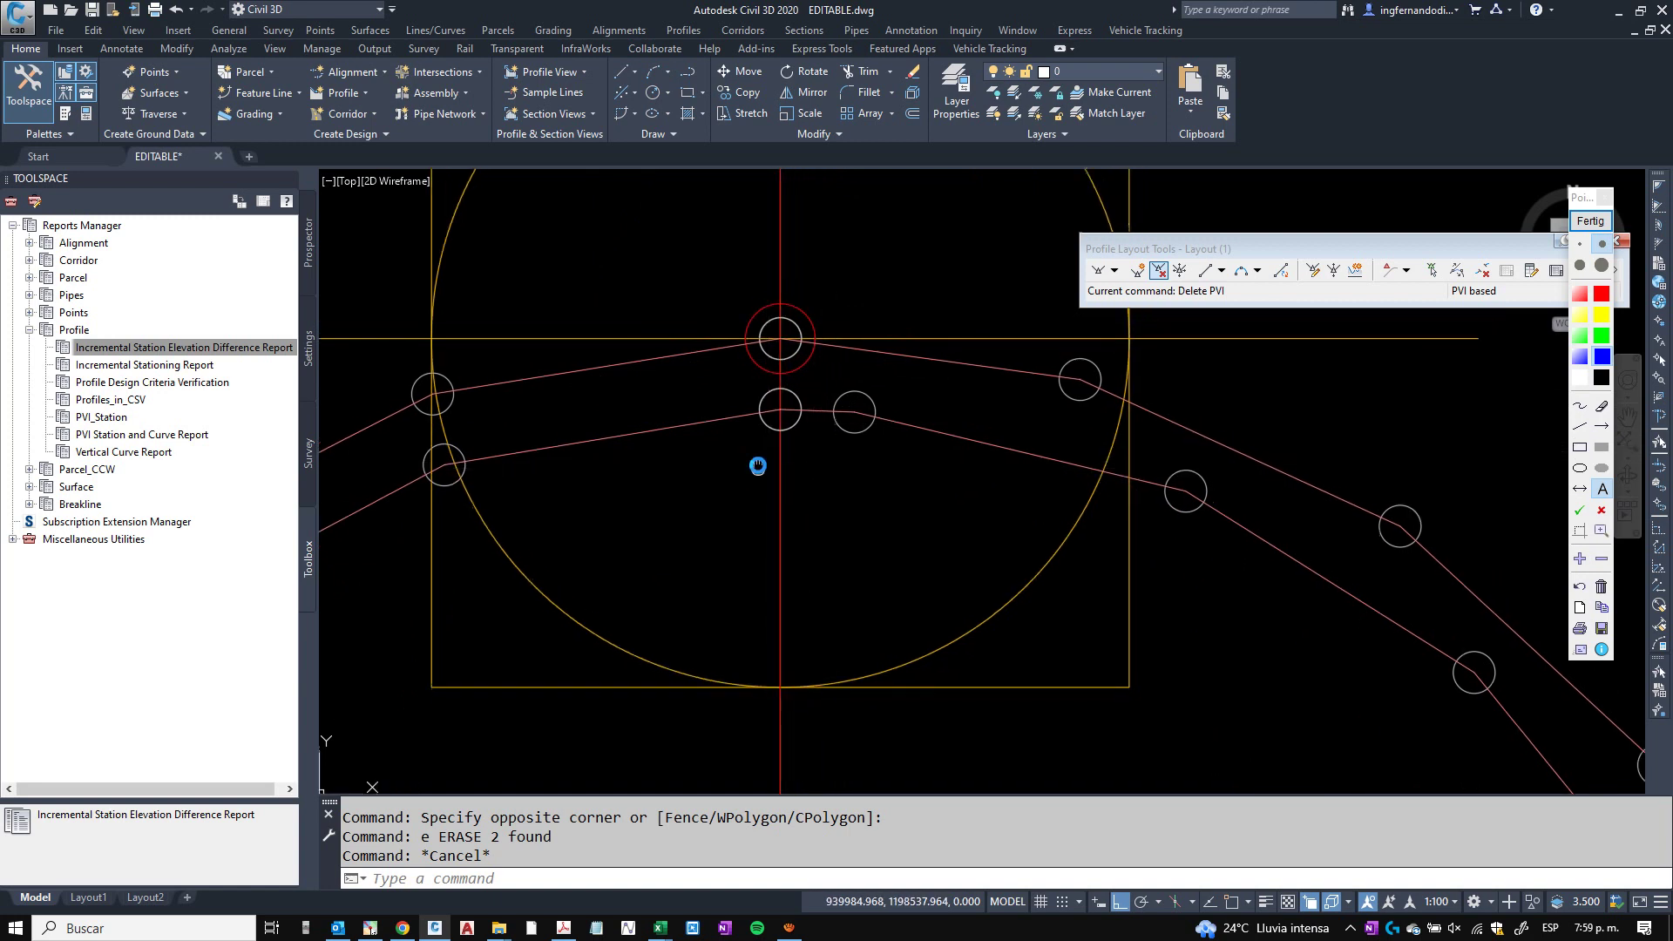
scroll(829, 325, "up", 4)
left_click(857, 359)
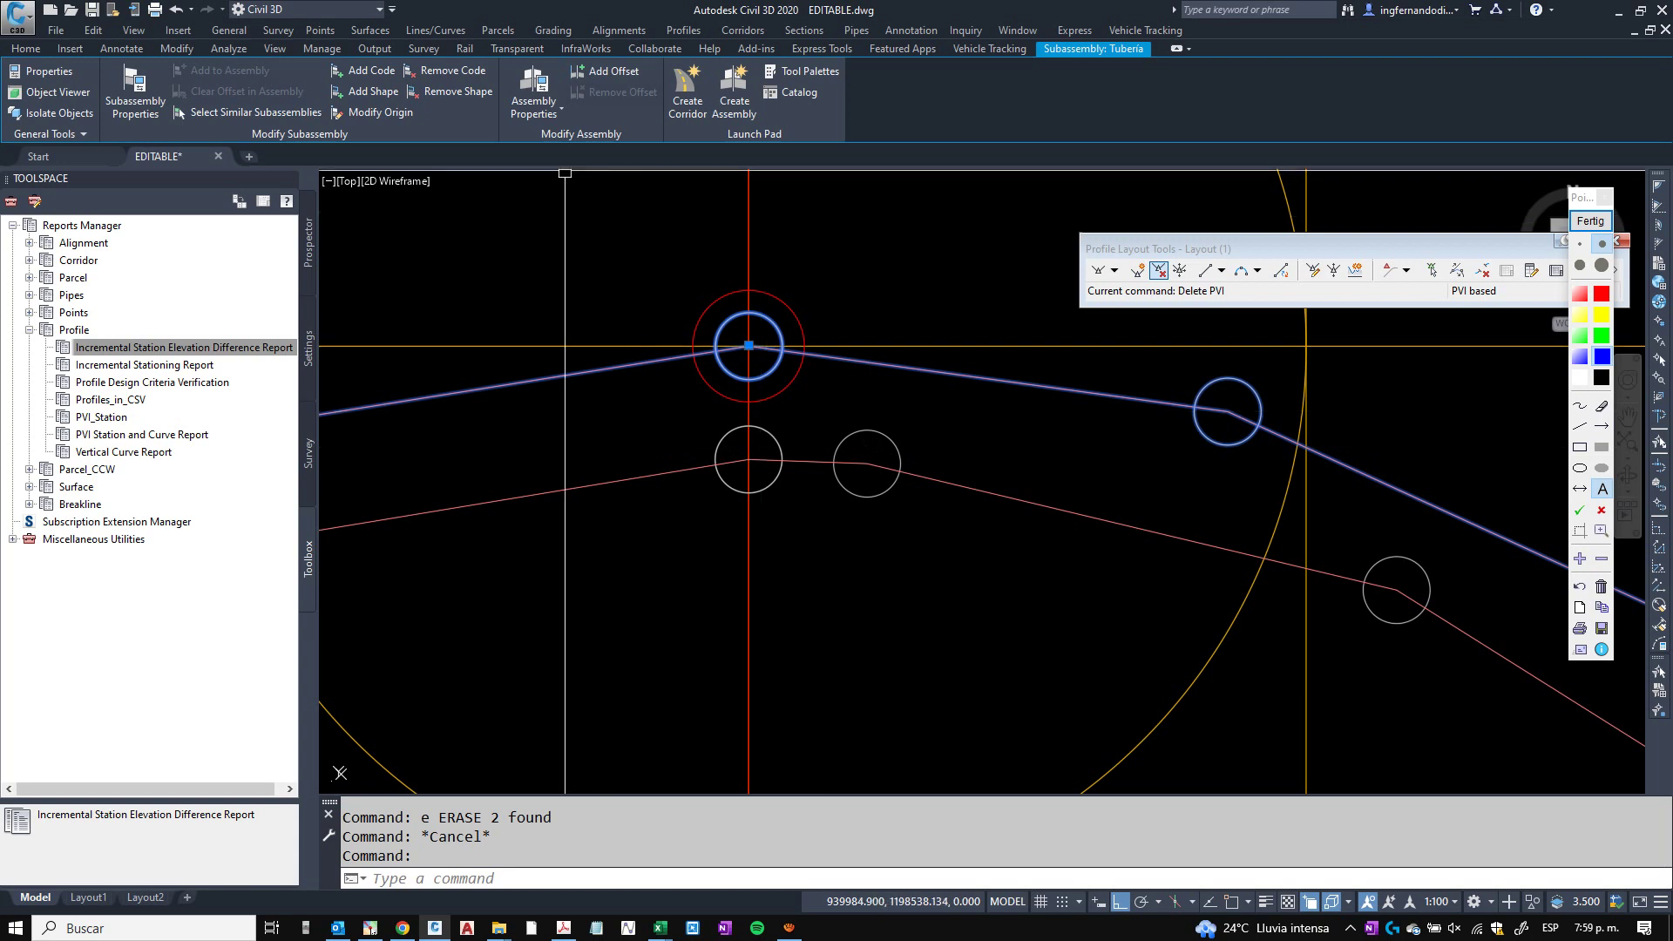
left_click(380, 75)
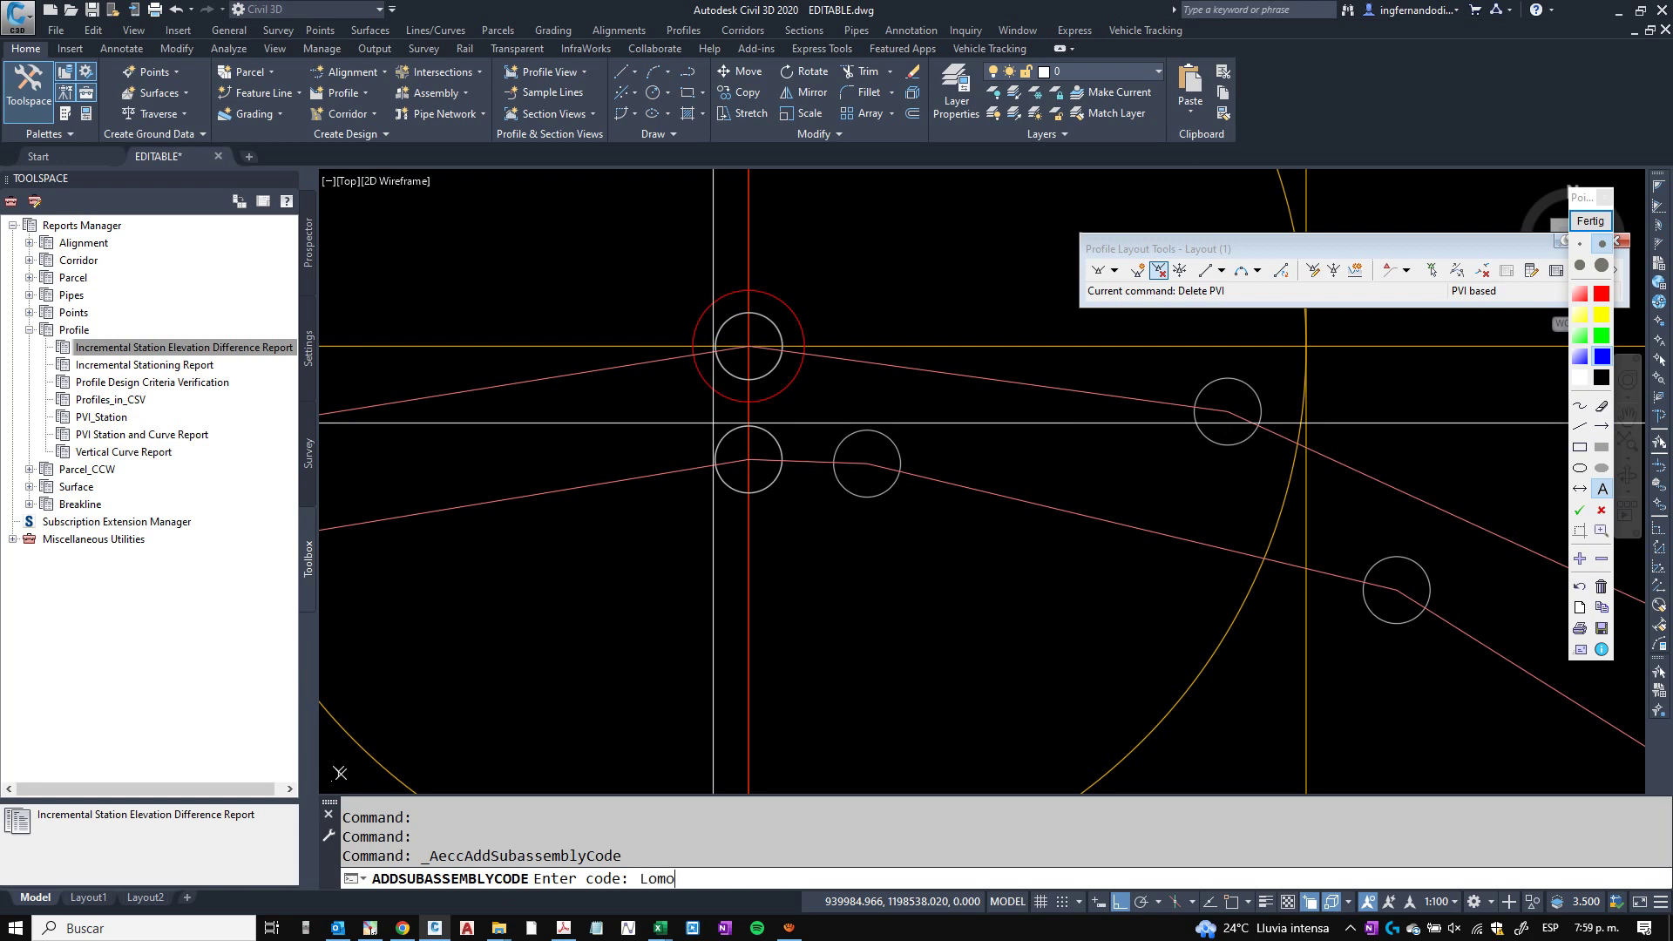
key("Return")
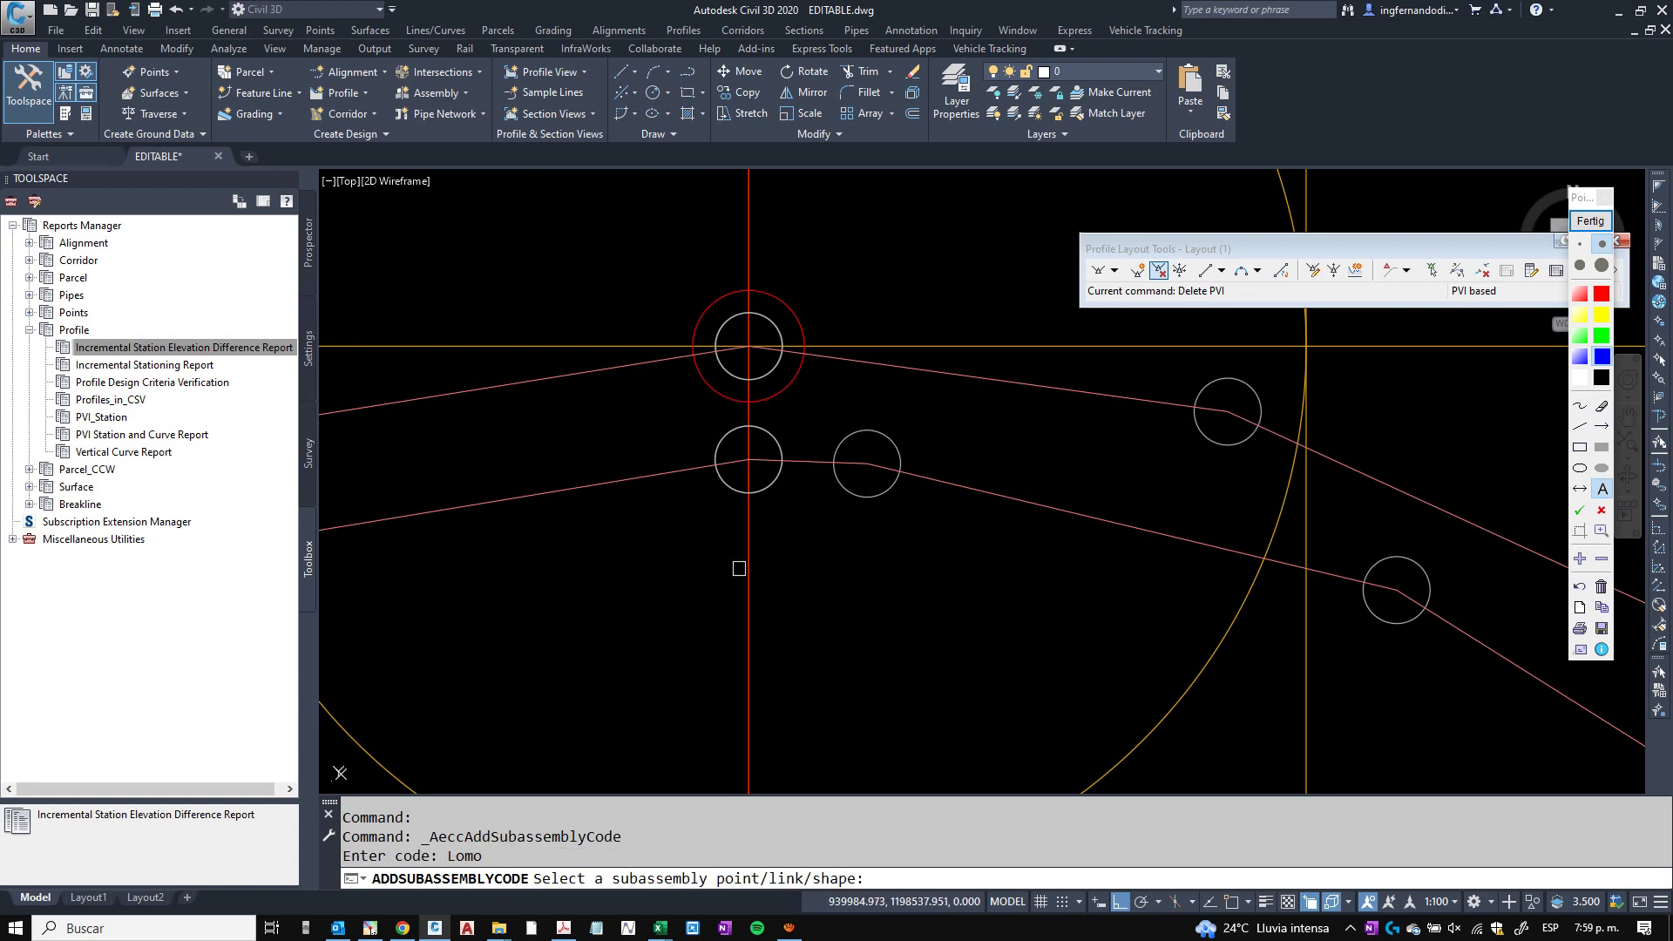
scroll(619, 397, "up", 5)
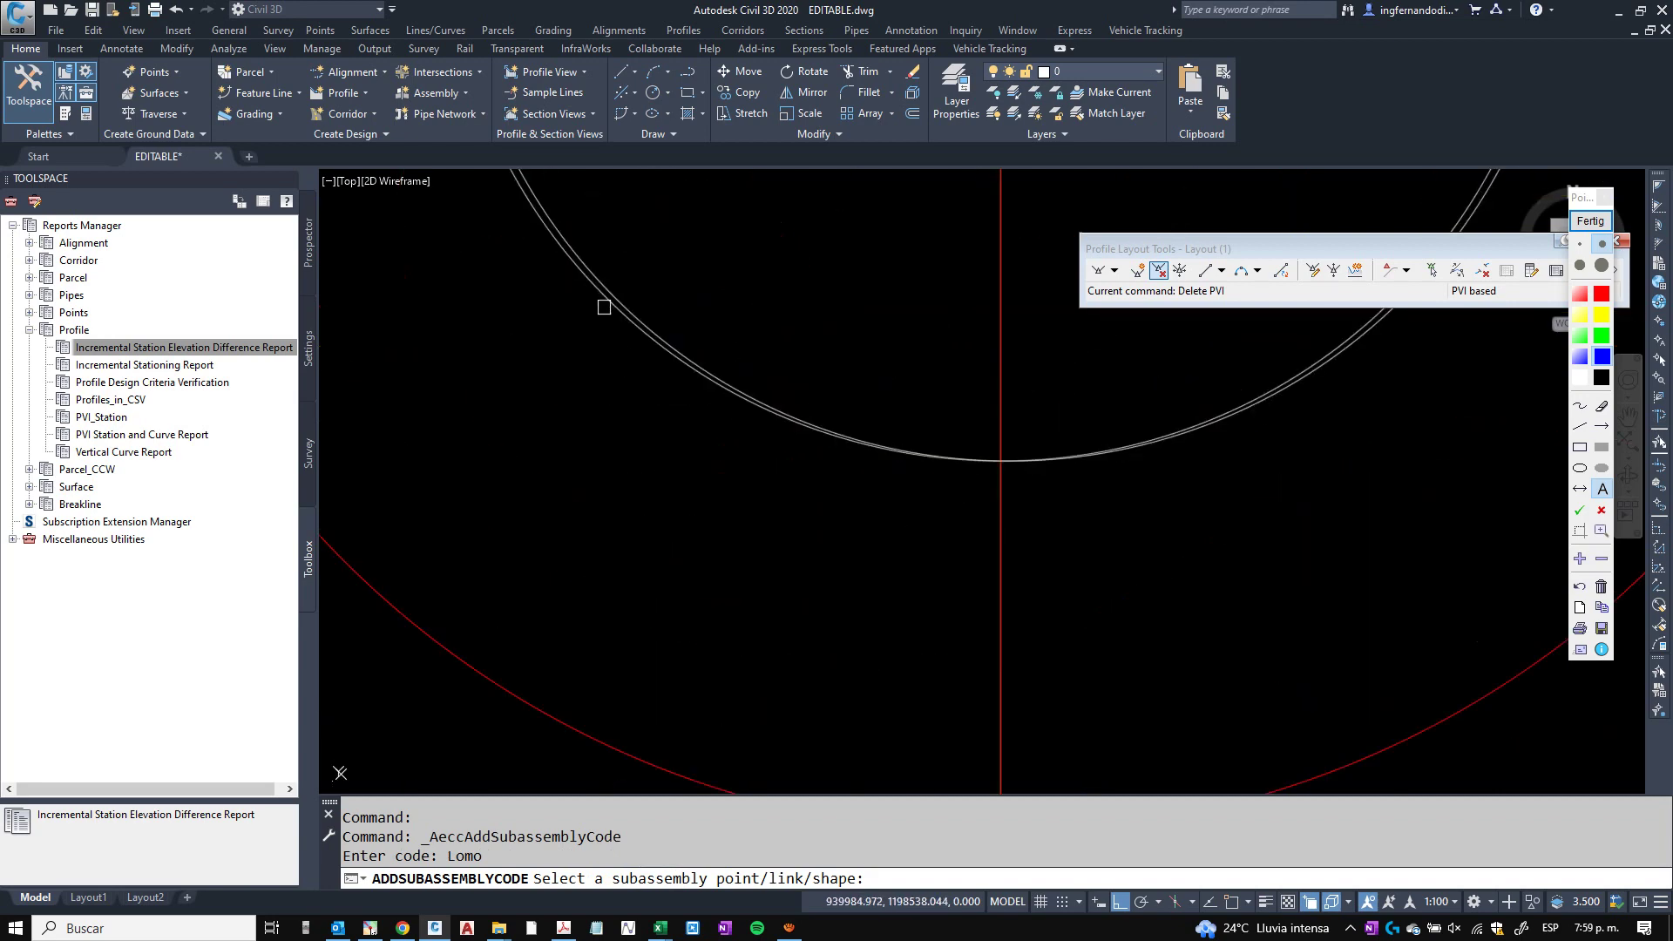
left_click(606, 307)
scroll(670, 333, "up", 3)
scroll(670, 334, "up", 2)
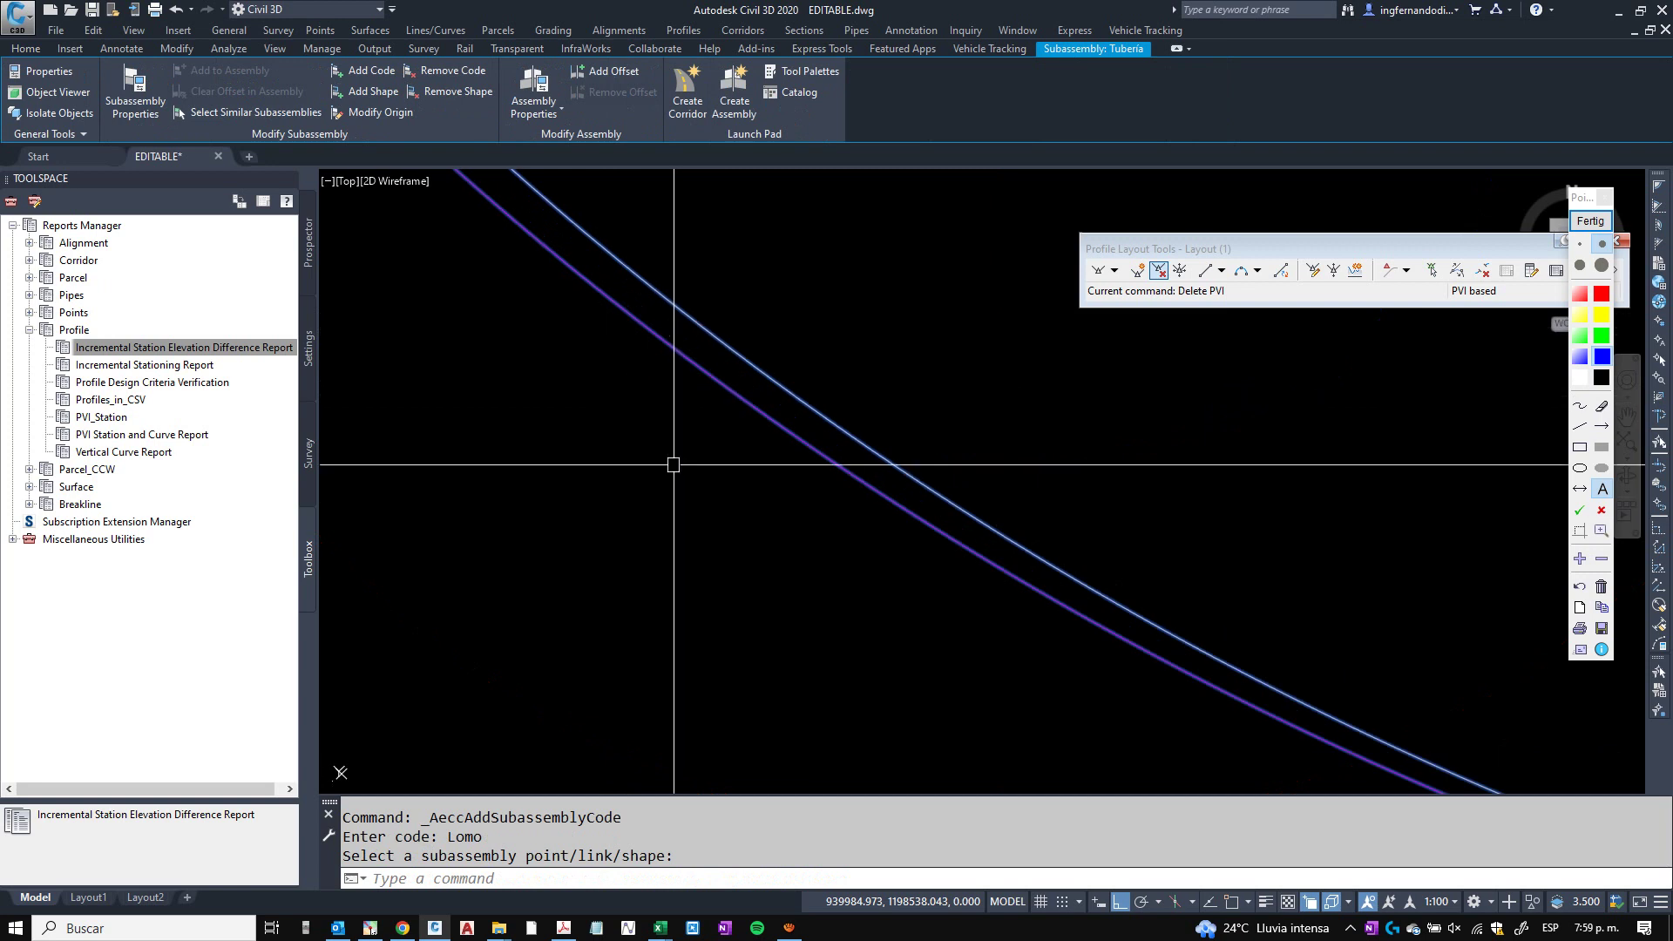
key("Escape")
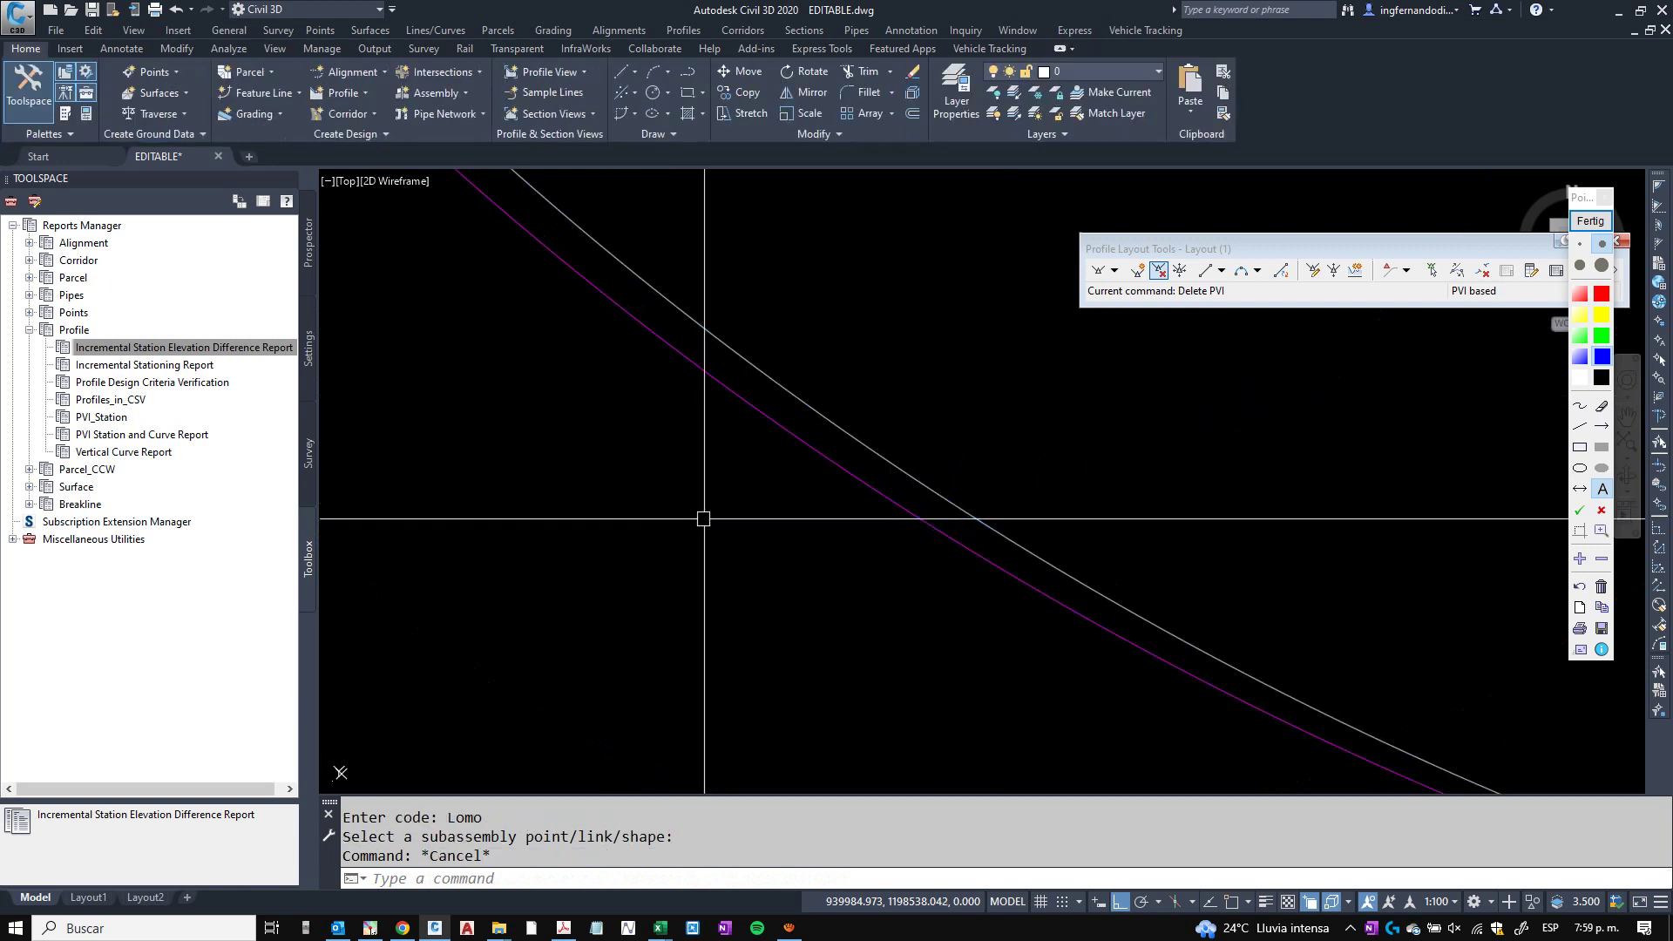
key("Up")
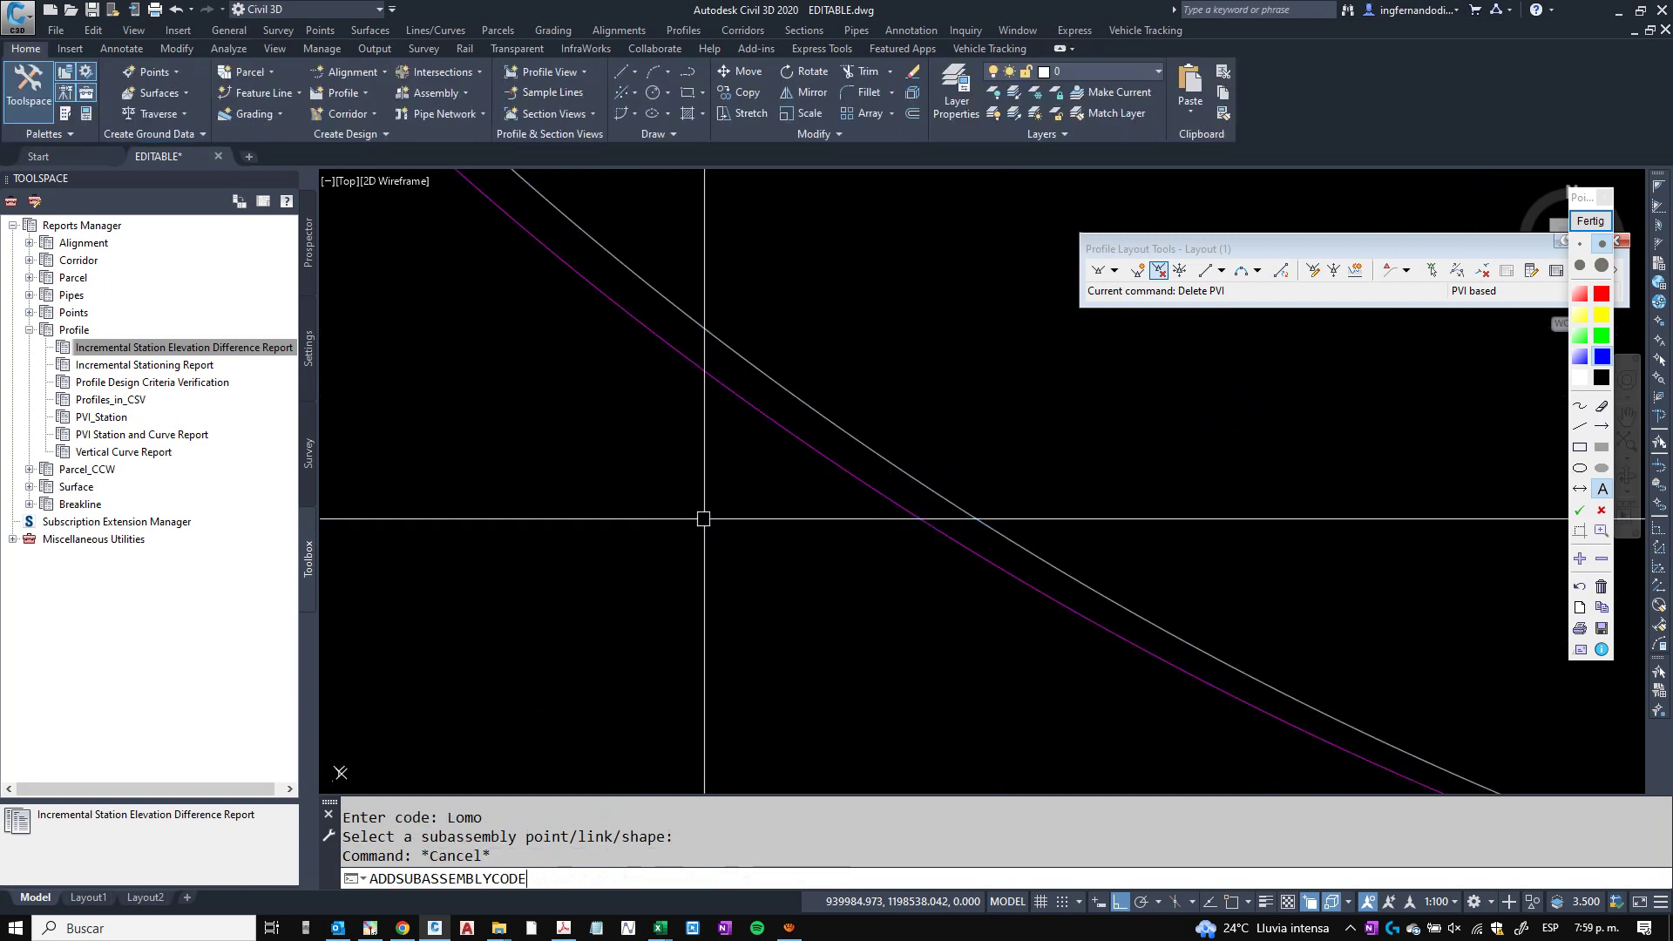
key("Return")
scroll(620, 542, "down", 5)
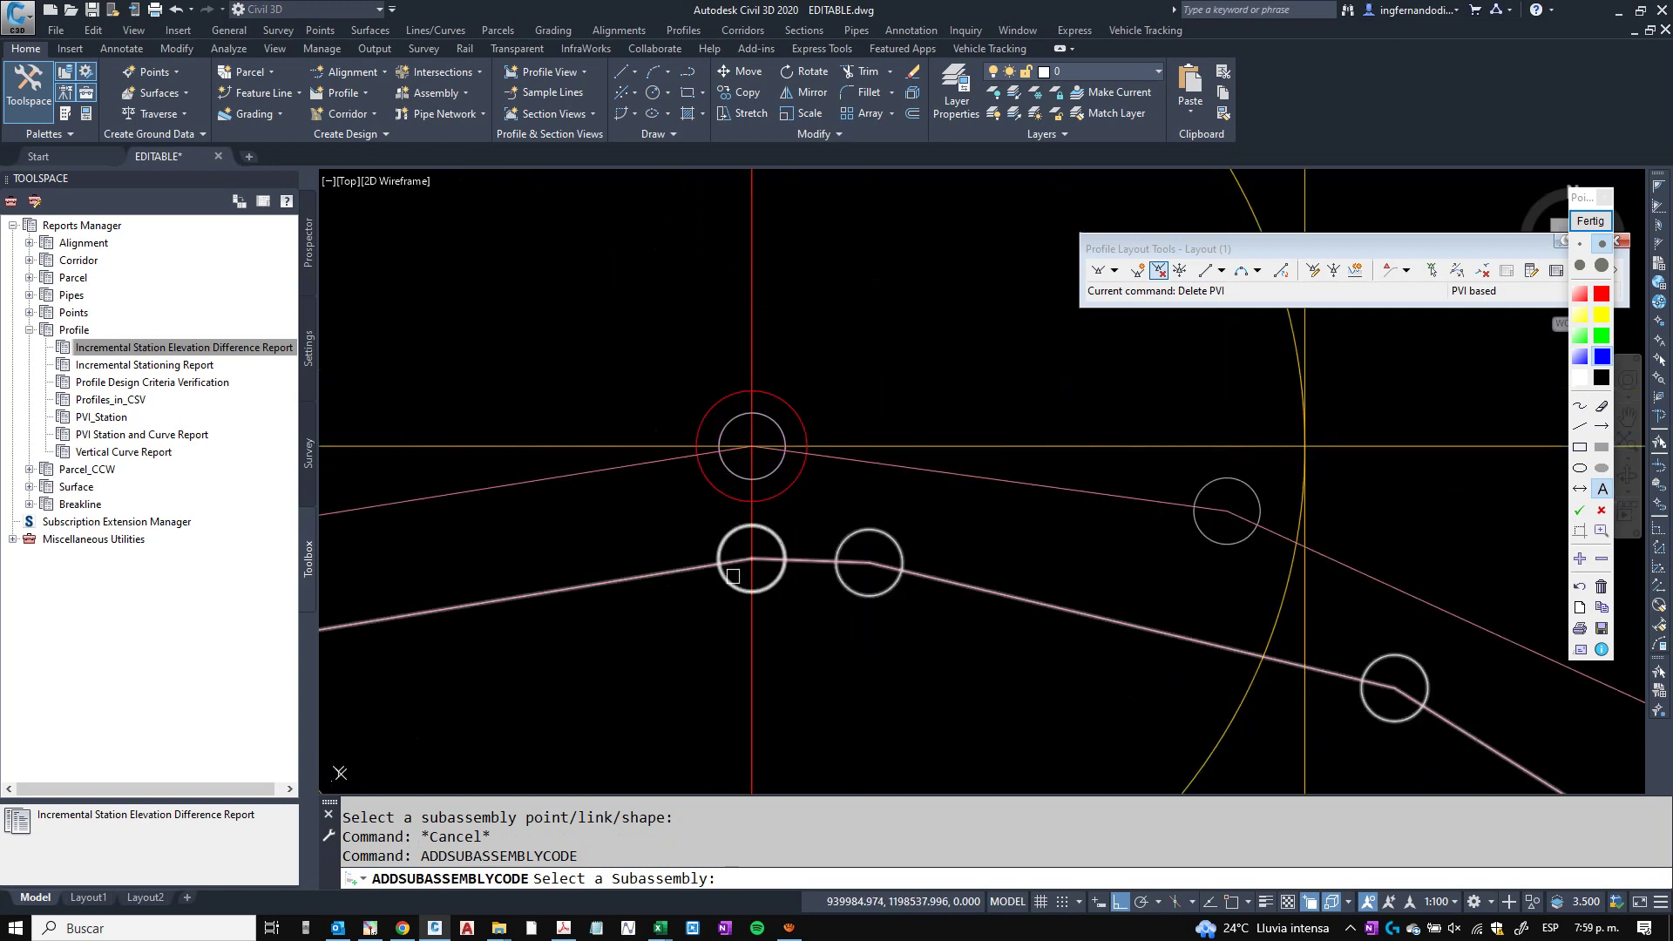
scroll(724, 547, "up", 3)
left_click(724, 547)
scroll(706, 582, "up", 6)
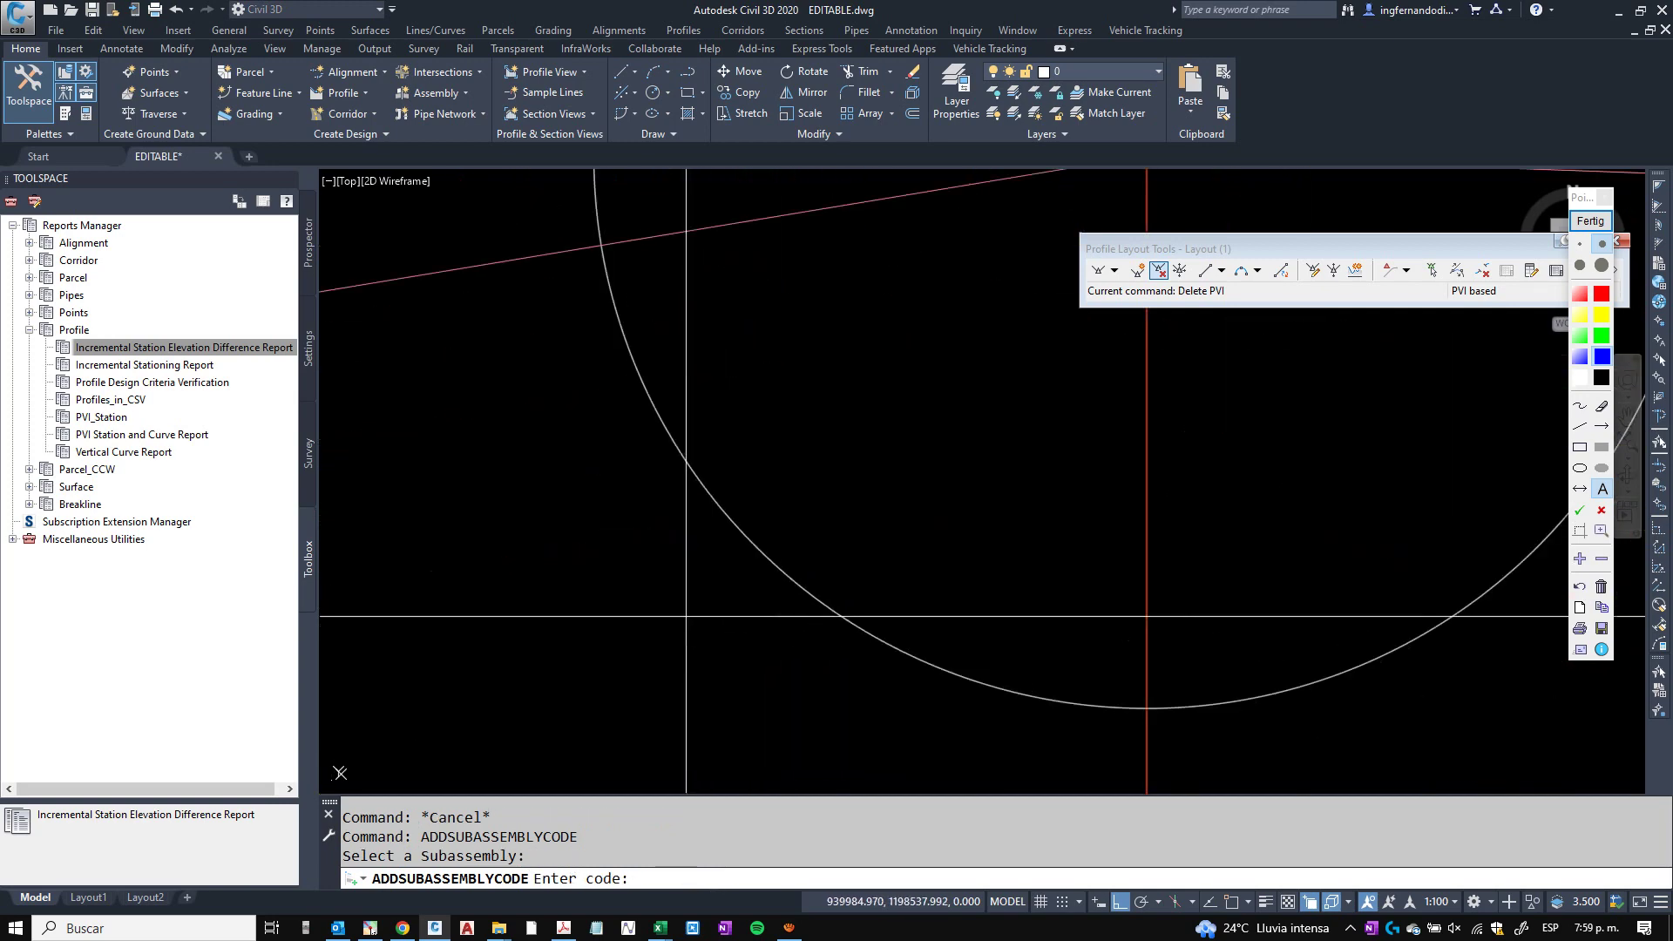
type("Clave")
key("Return")
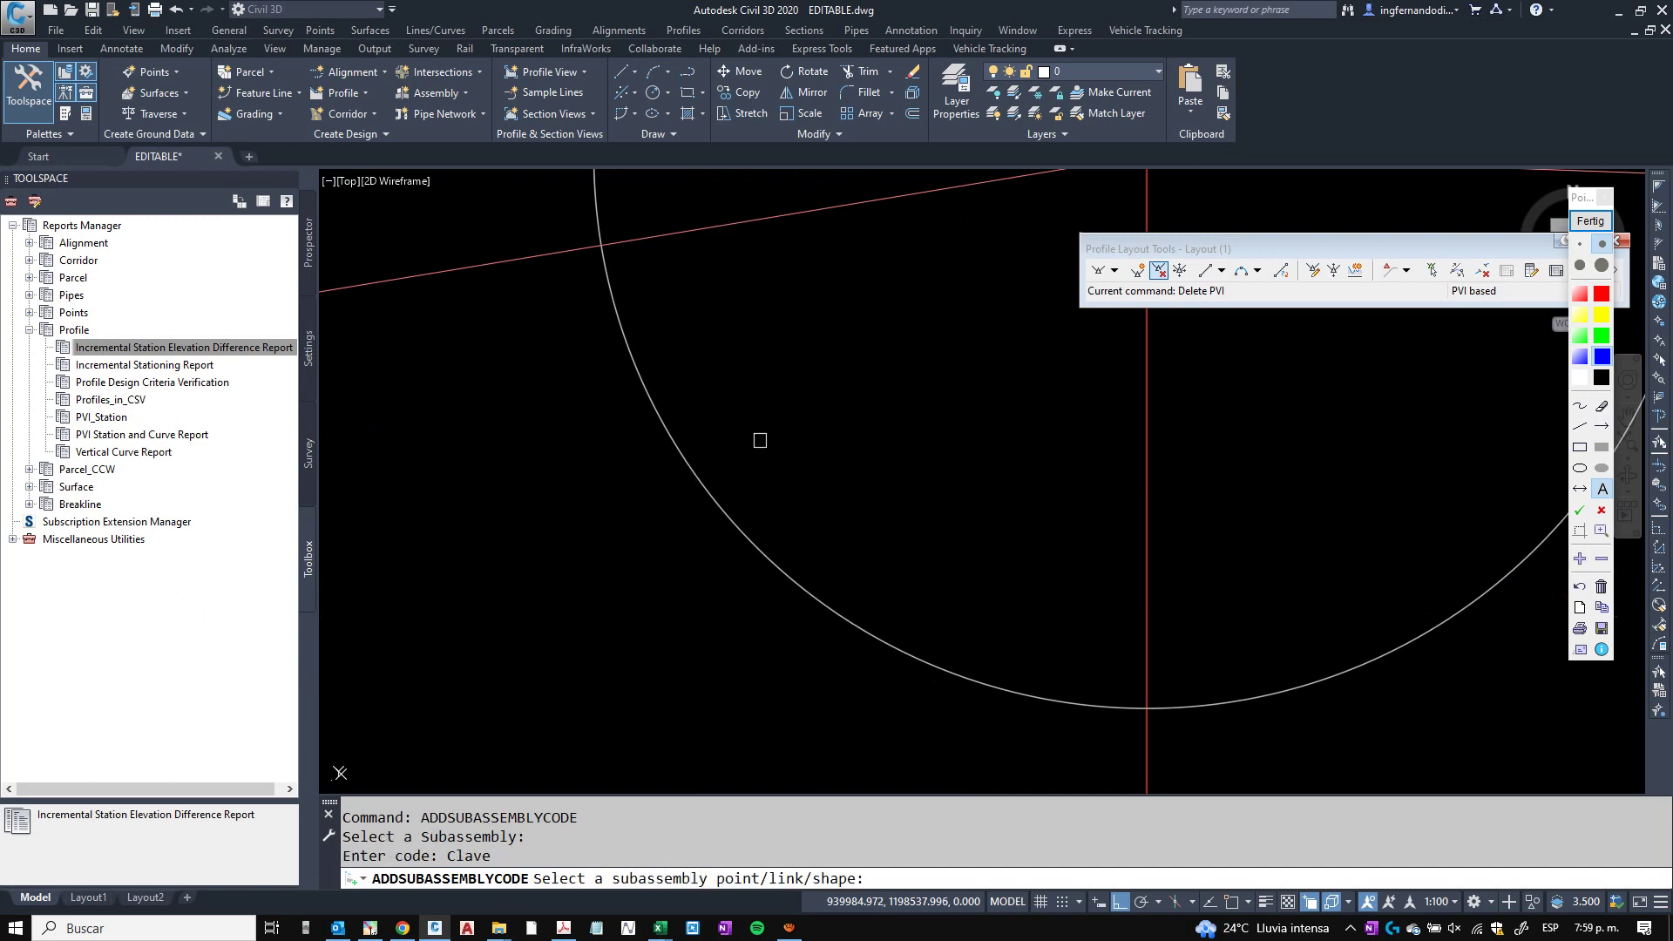
scroll(740, 460, "up", 3)
mouse_move(573, 366)
middle_mouse_down()
mouse_move(610, 575)
mouse_move(761, 776)
mouse_move(750, 767)
middle_mouse_up()
key("Escape")
key("Escape")
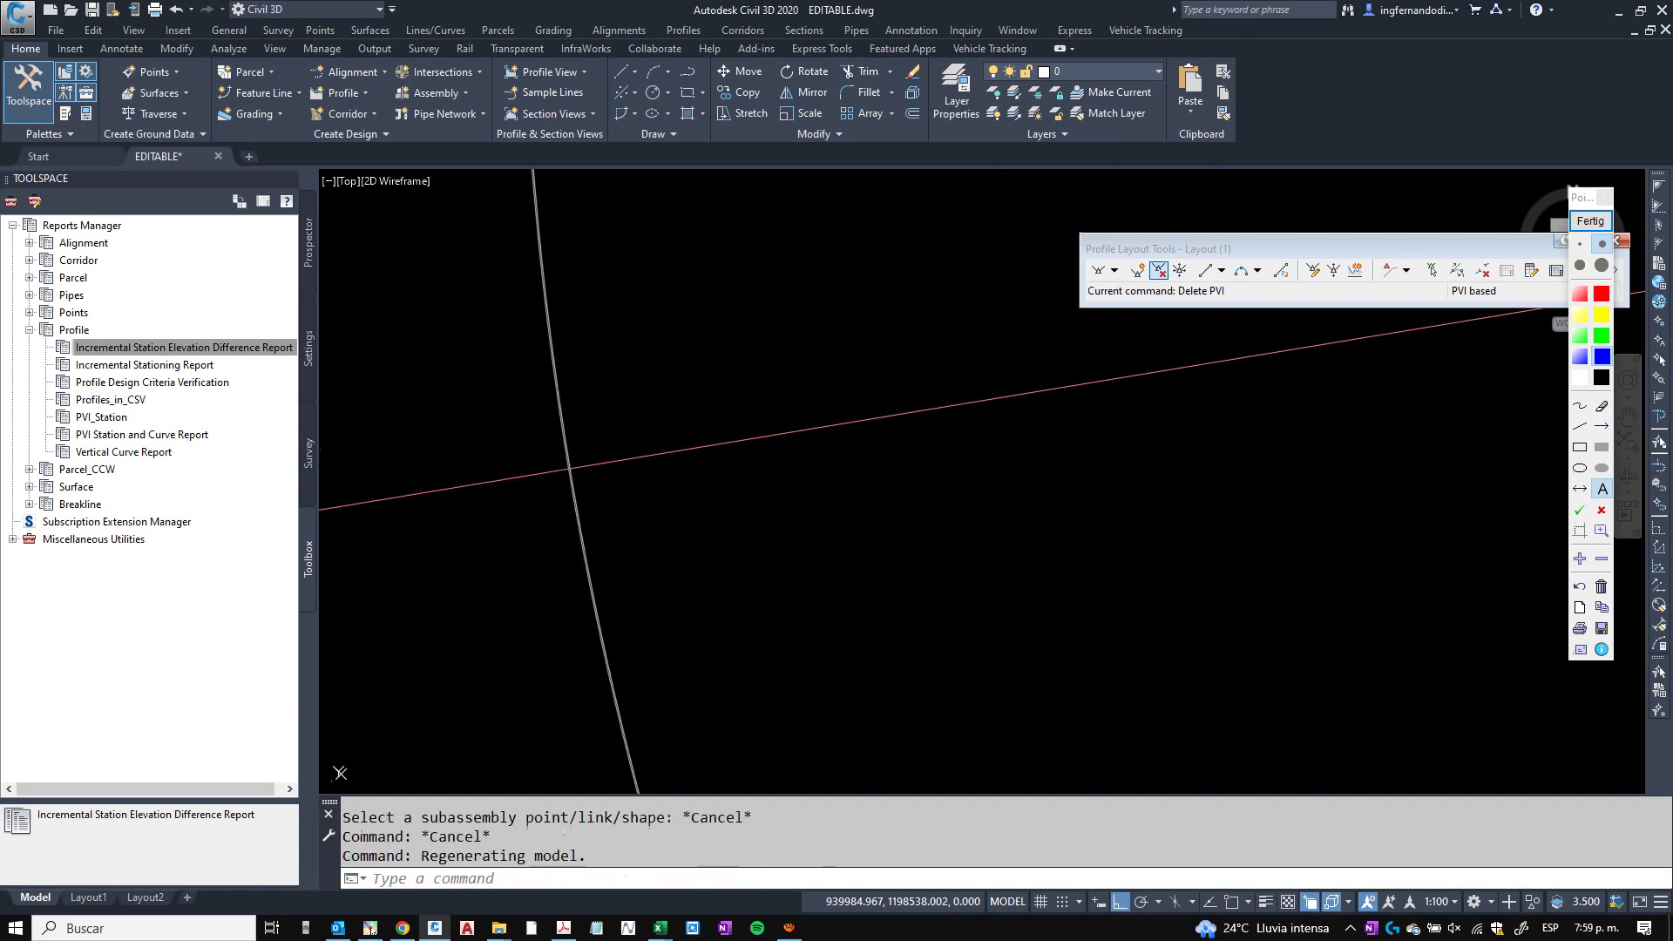
Regenerate the drawing and add the code "Clave" to the inner ring's crown point.
type("re")
key("Return")
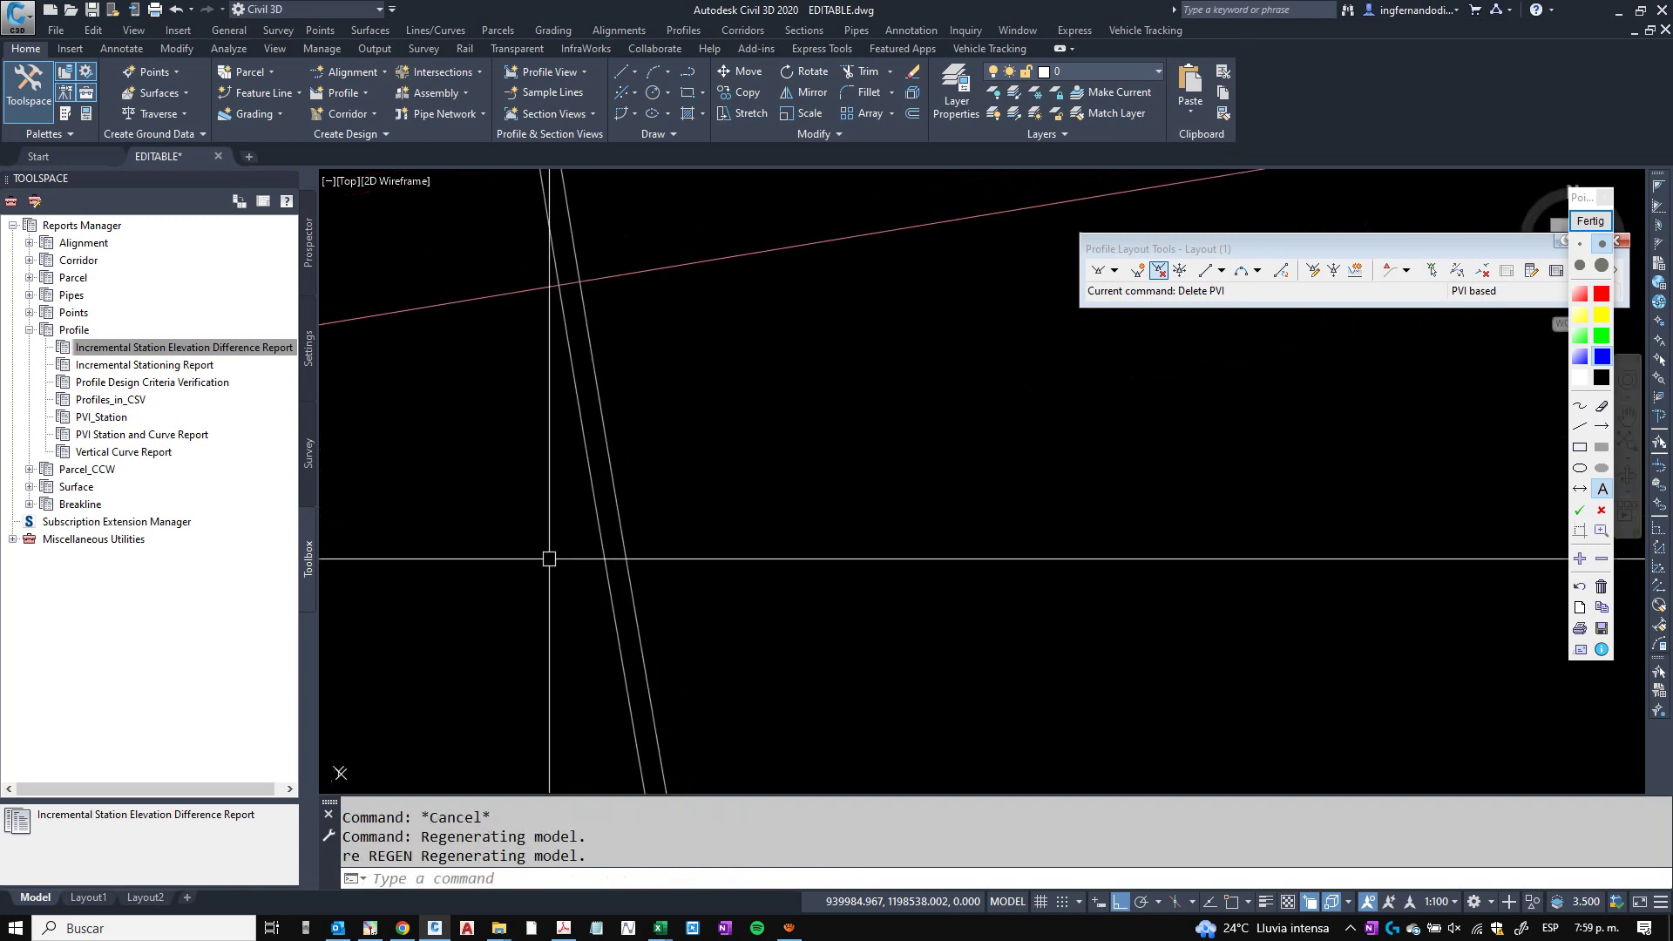
key("Up")
key("Return")
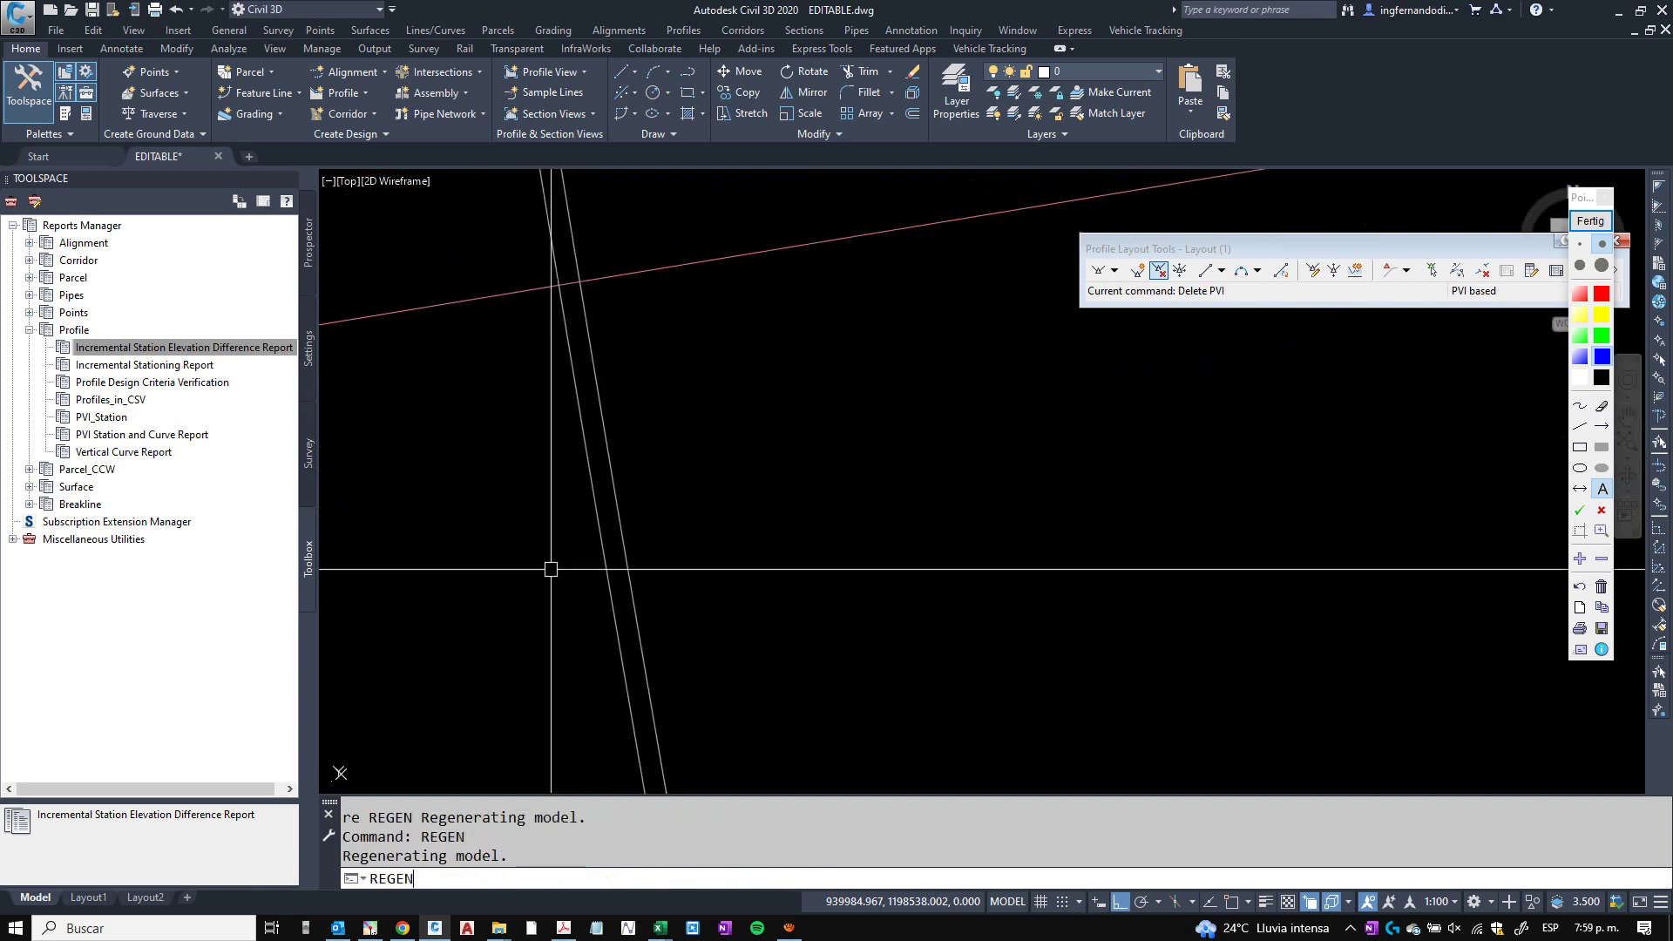
key("Up")
key("Return")
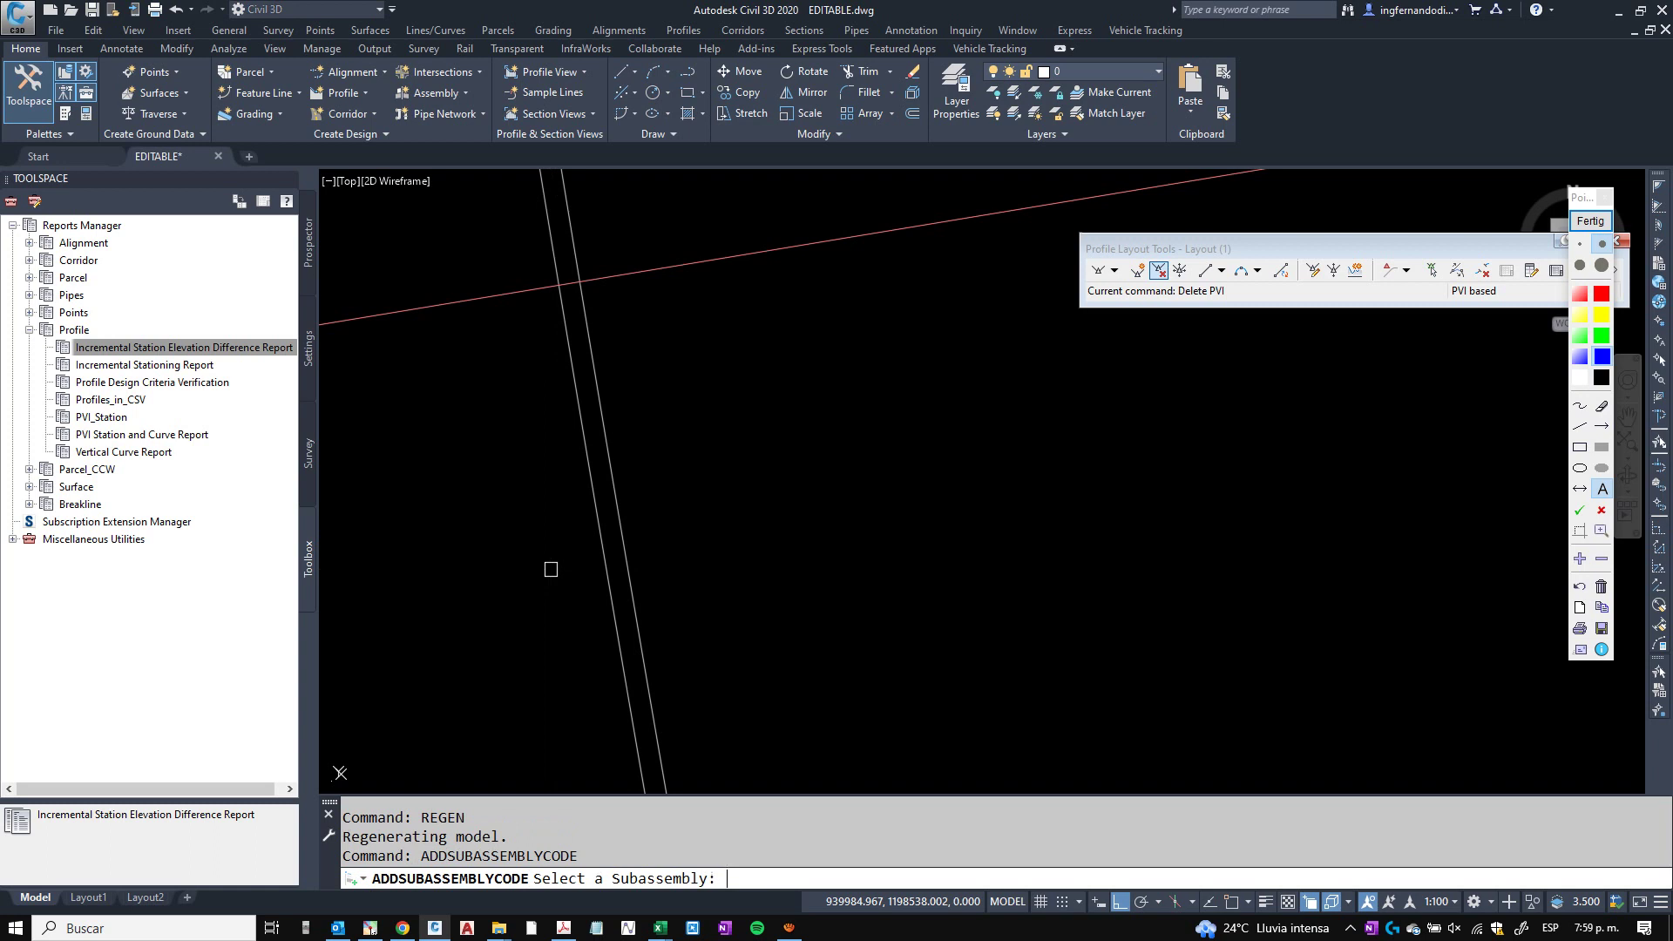
left_click(581, 431)
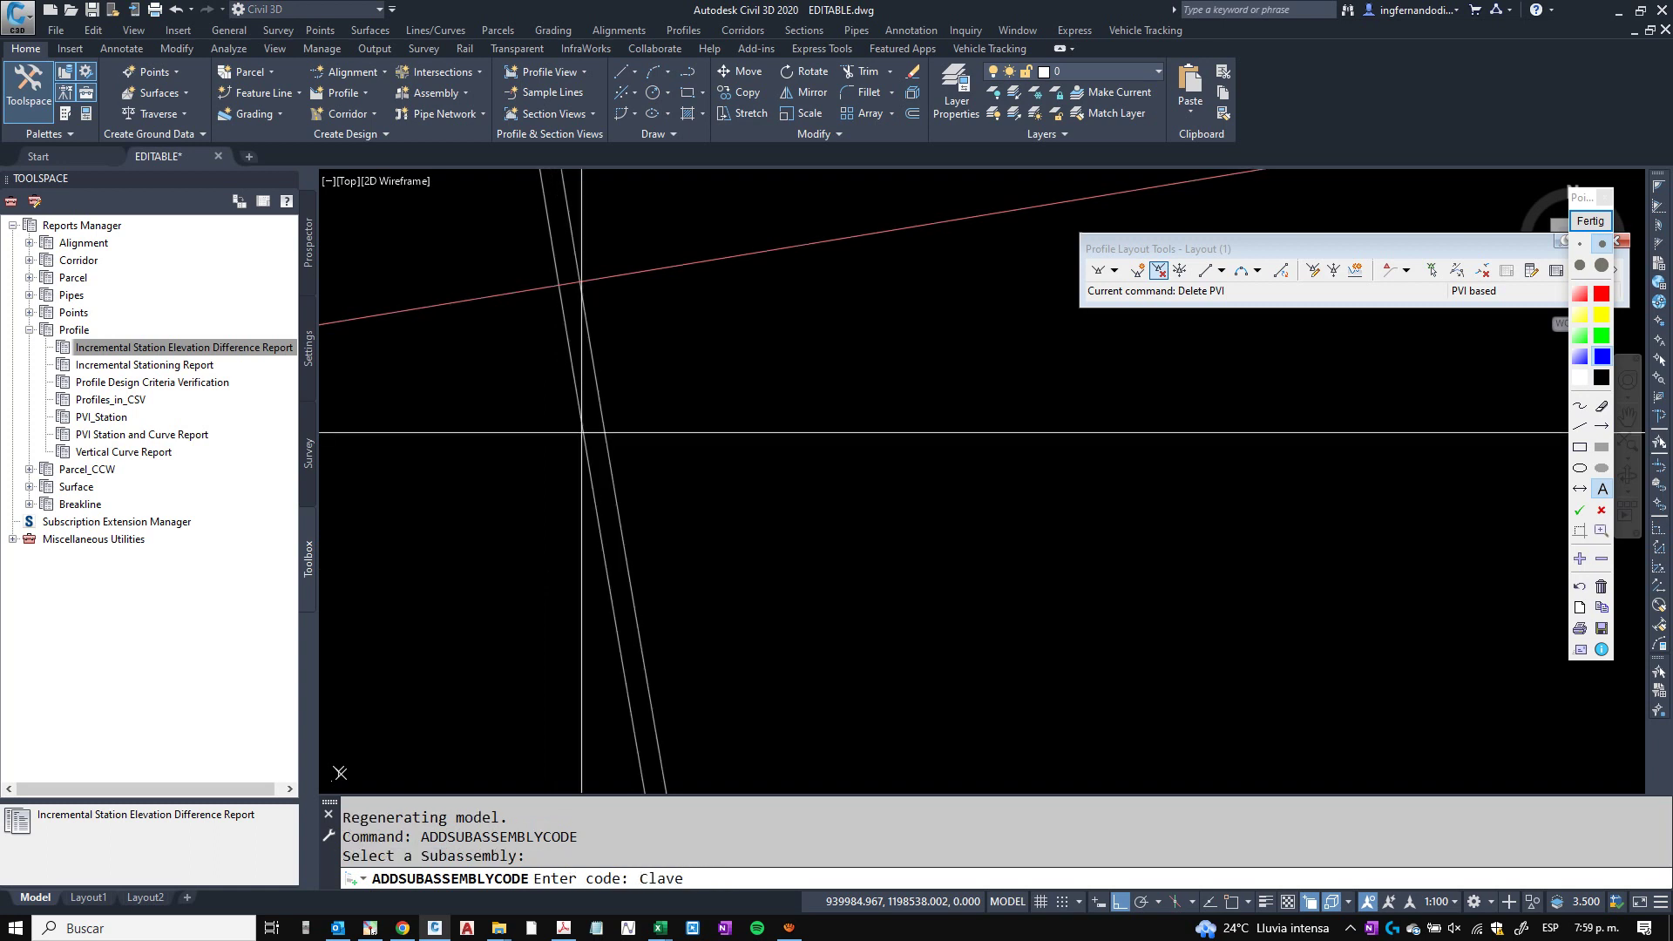
key("Return")
left_click(581, 432)
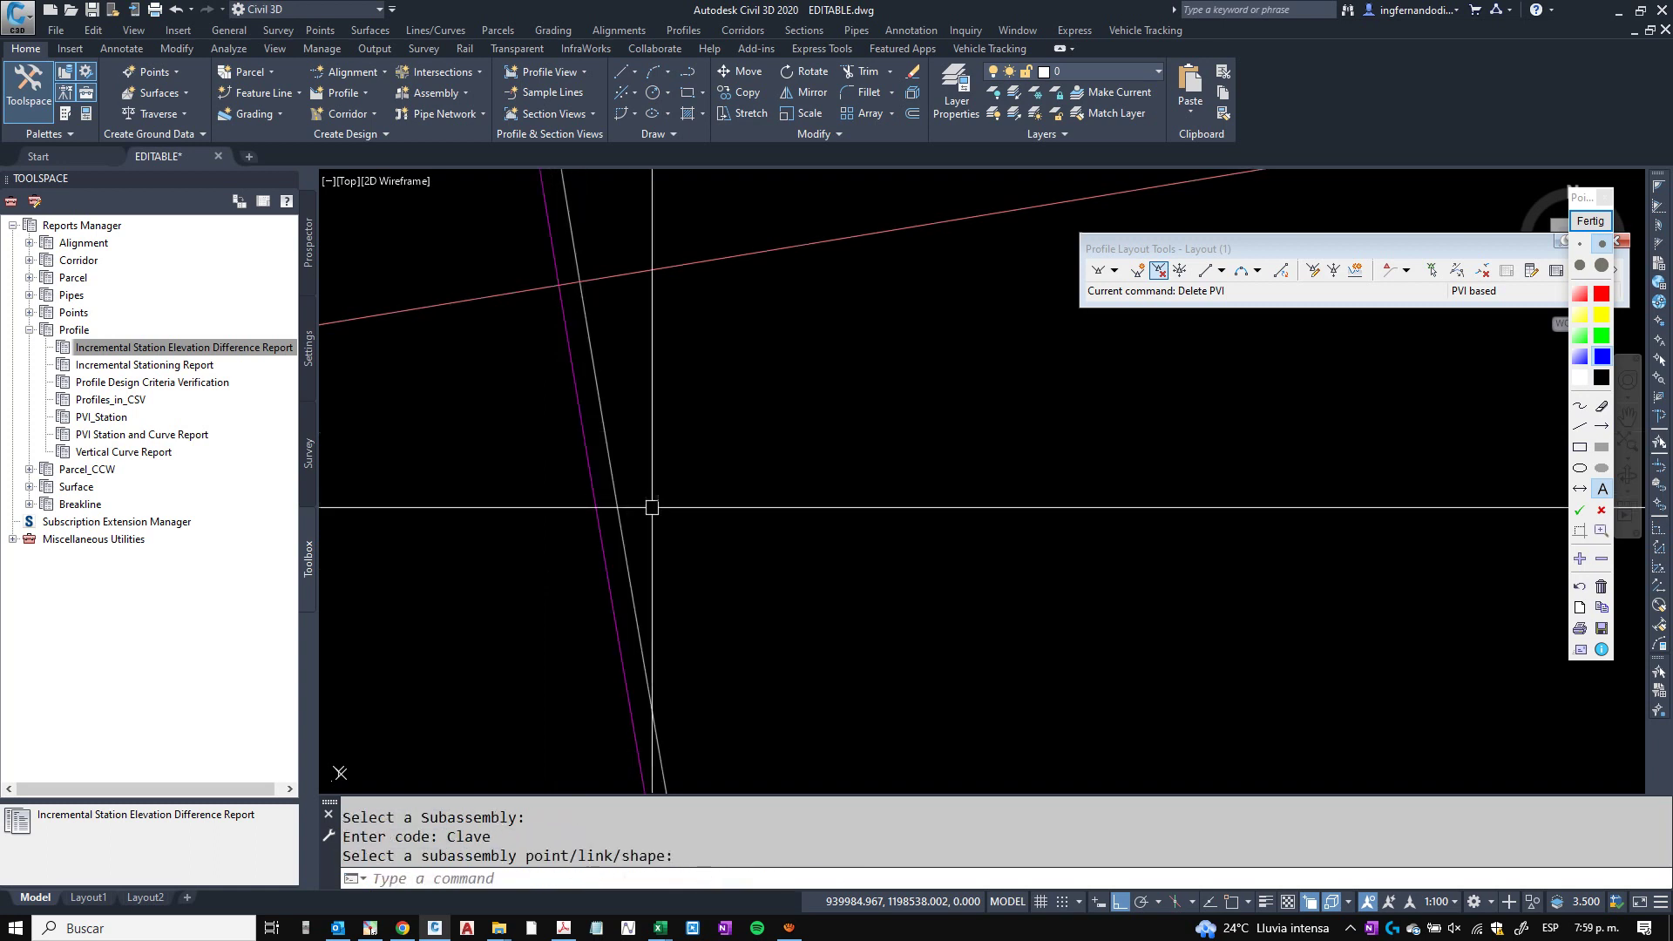
scroll(645, 537, "down", 12)
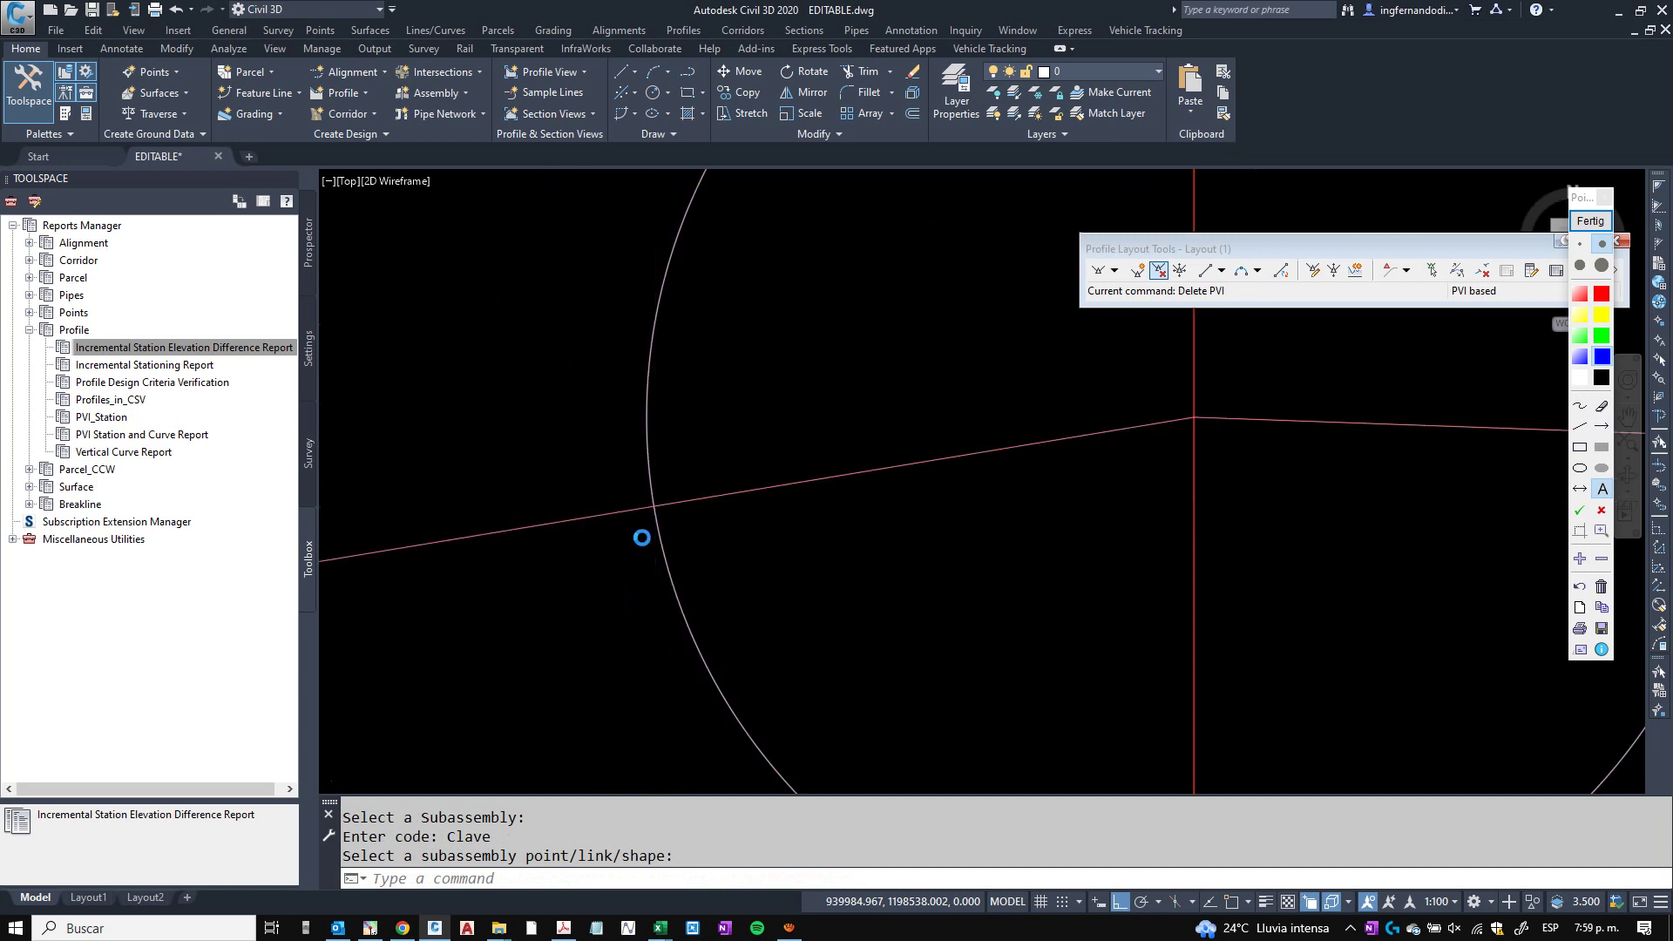
key("Escape")
key("Escape")
scroll(697, 348, "up", 10)
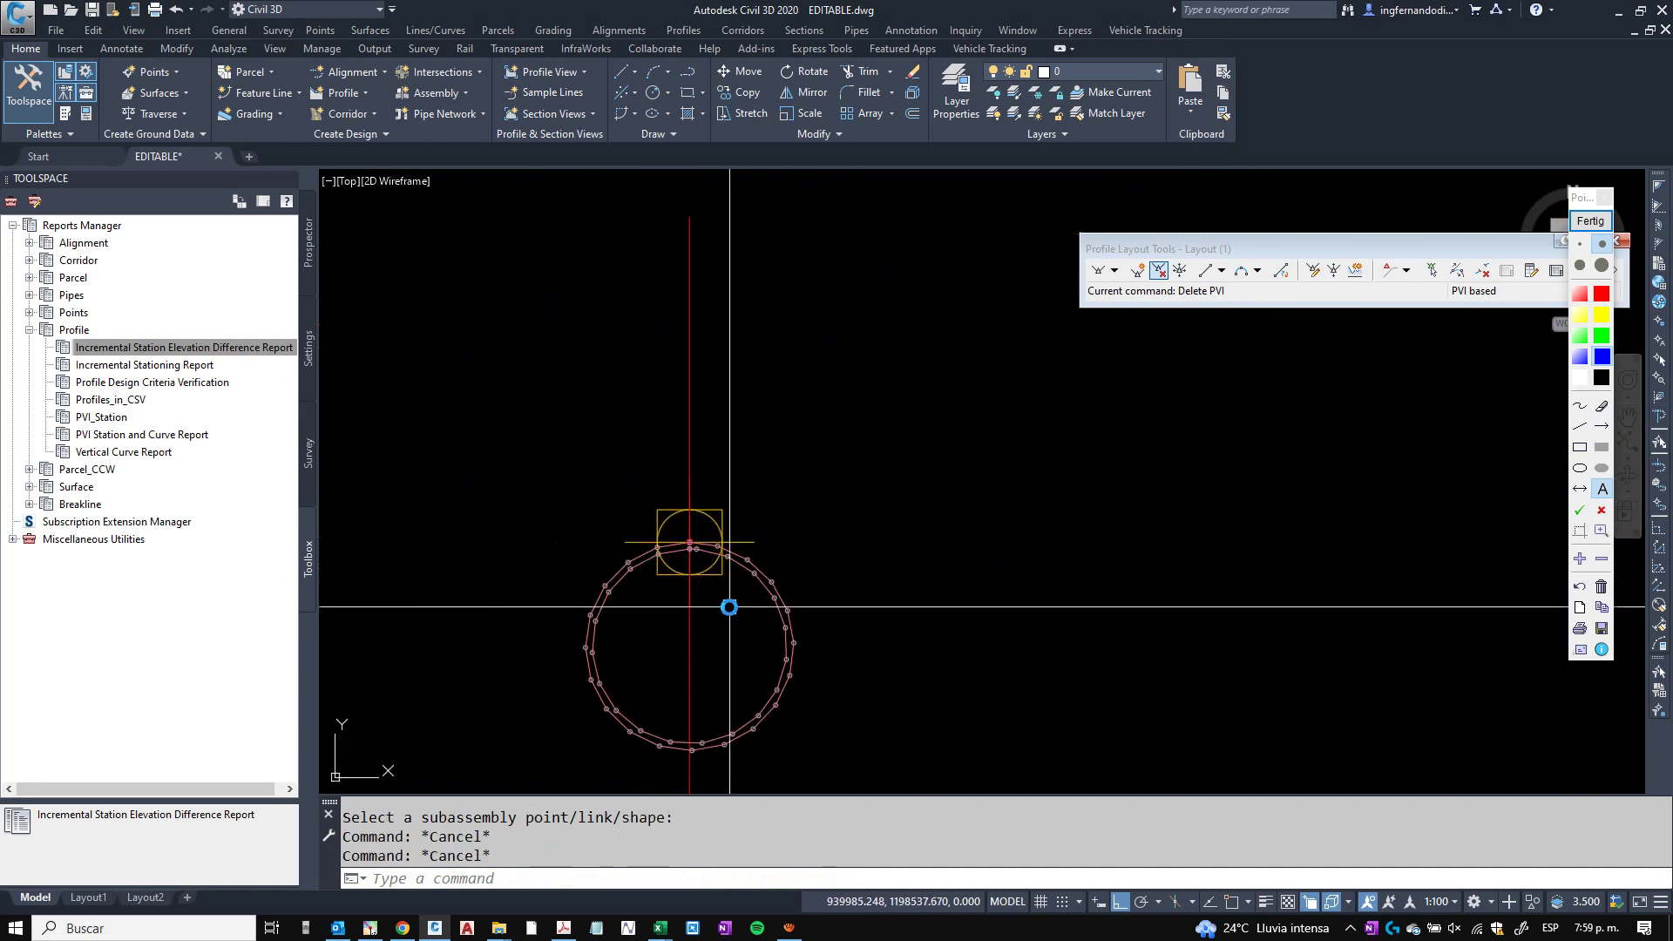
key("Escape")
scroll(732, 542, "up", 4)
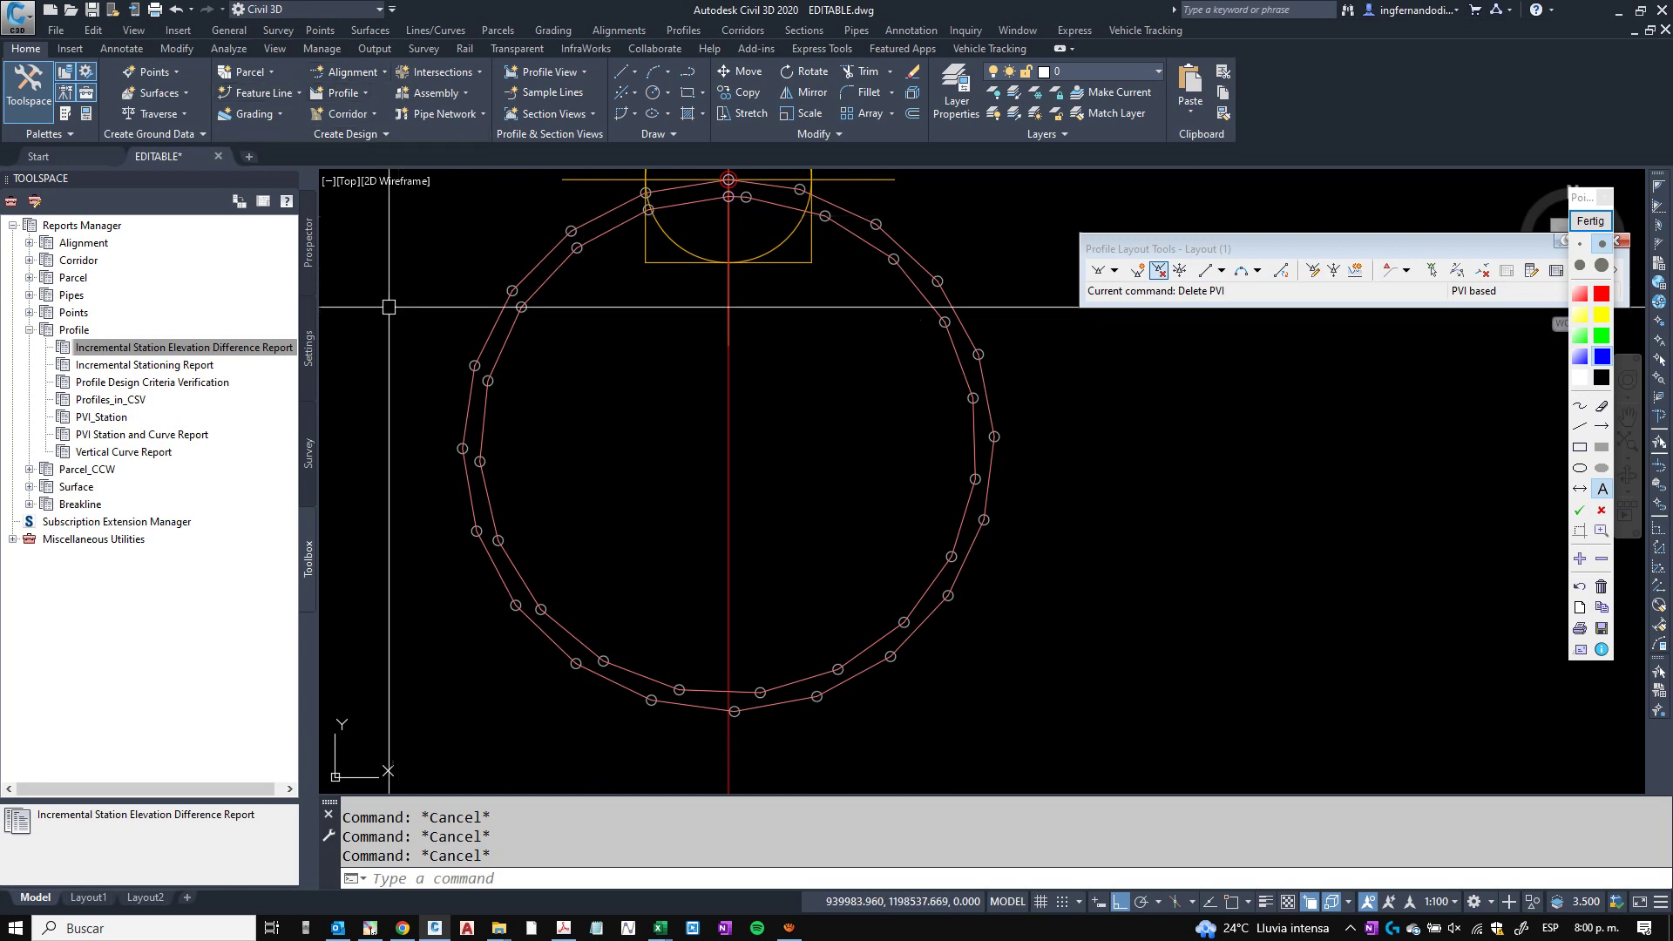
type("REGEN")
key("Return")
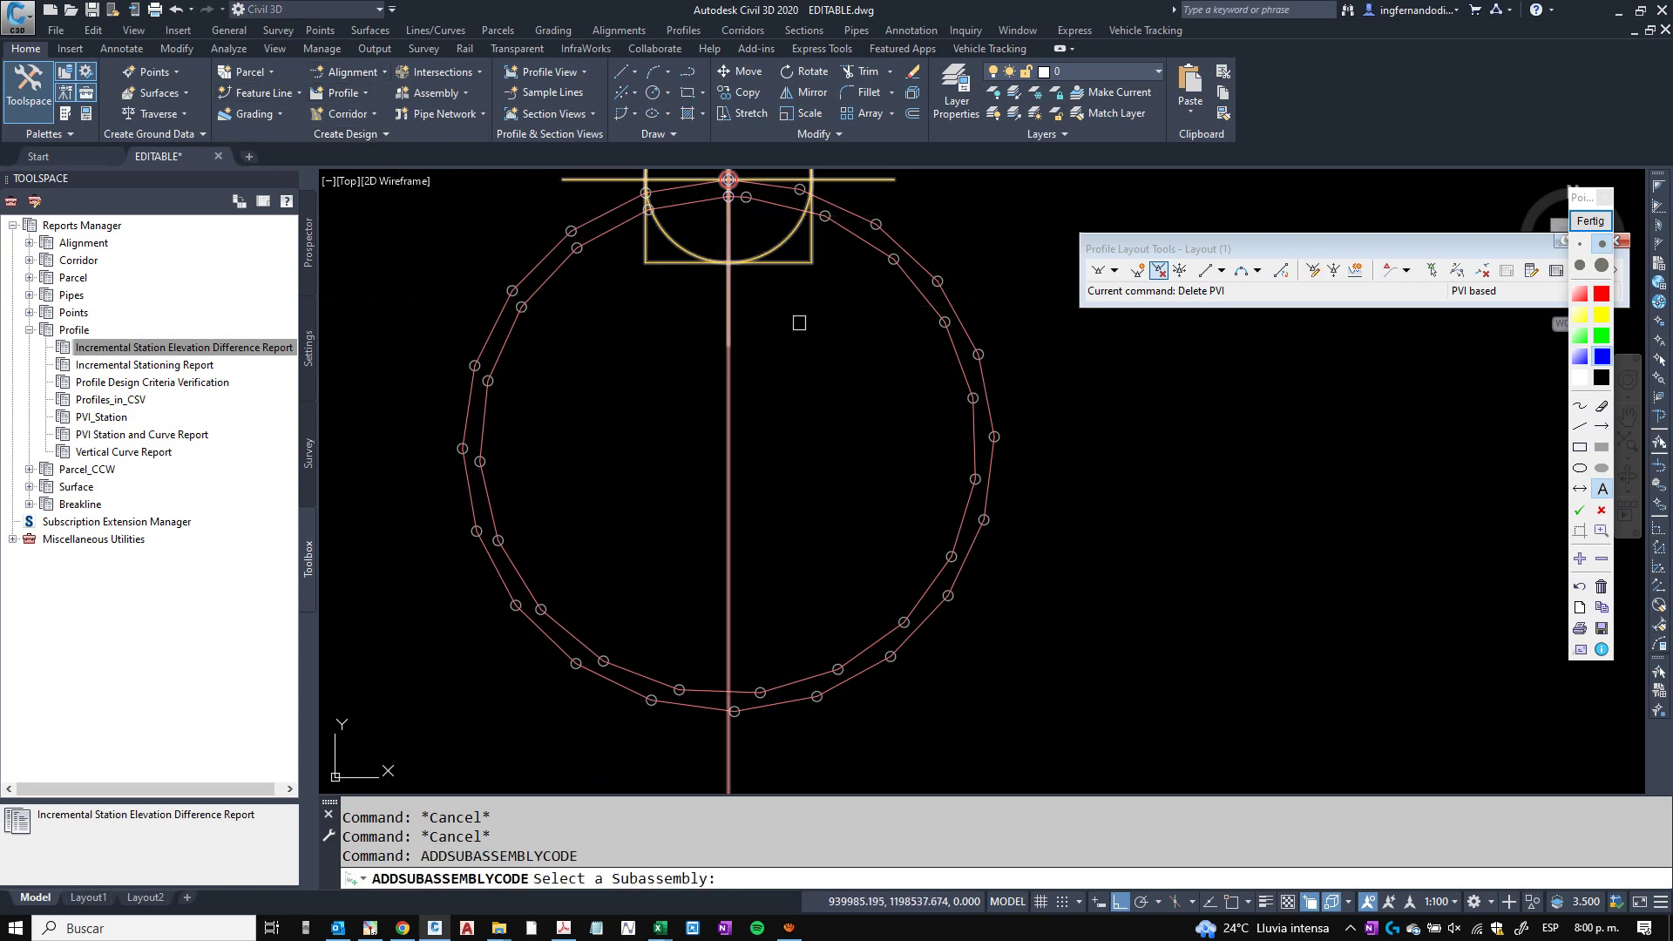
scroll(851, 270, "up", 2)
left_click(757, 316)
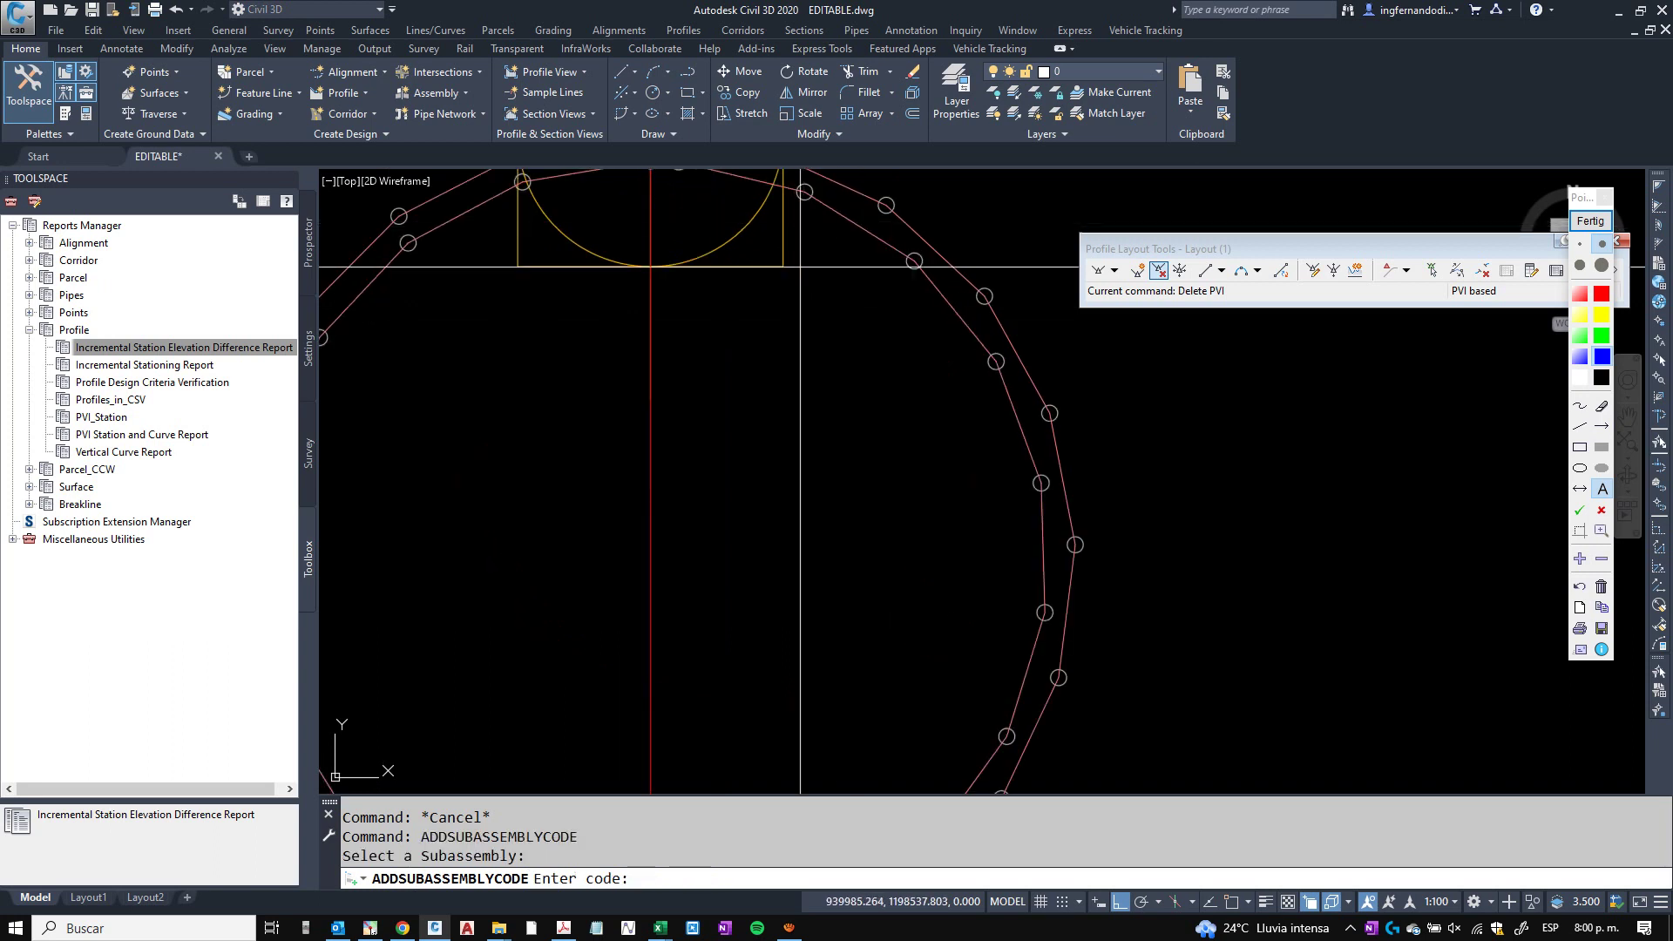
key("Escape")
key("Escape")
key("Escape")
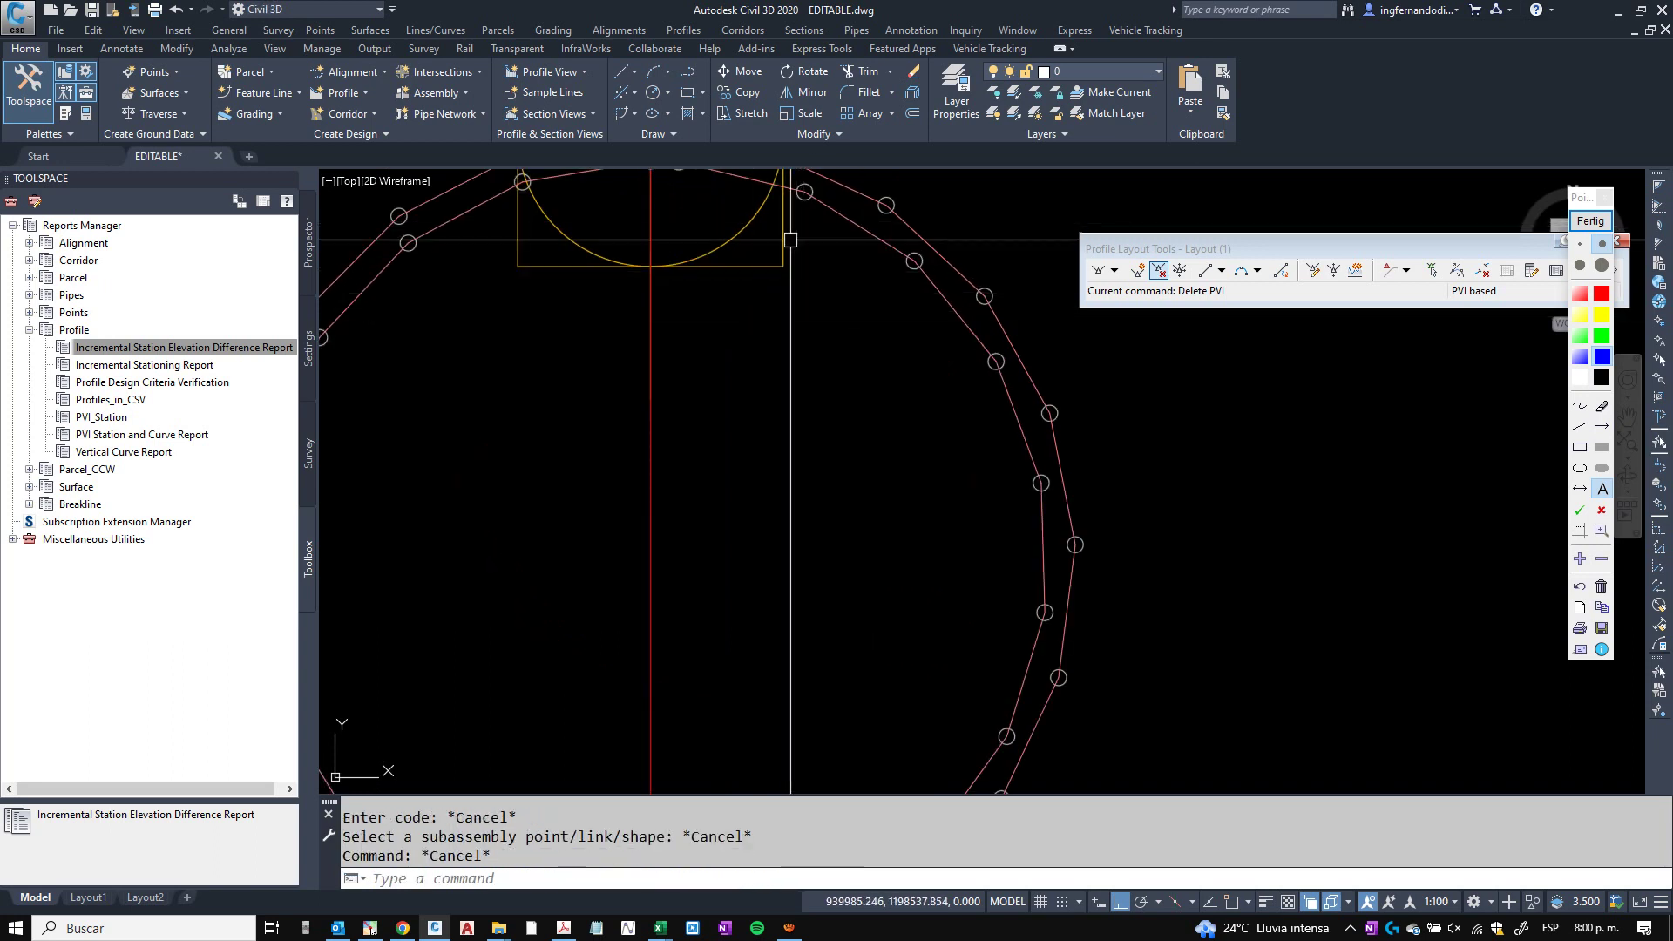
Add the code "BordeTubo" to the inner ring's second link to the left of its crown point.
left_click(320, 134)
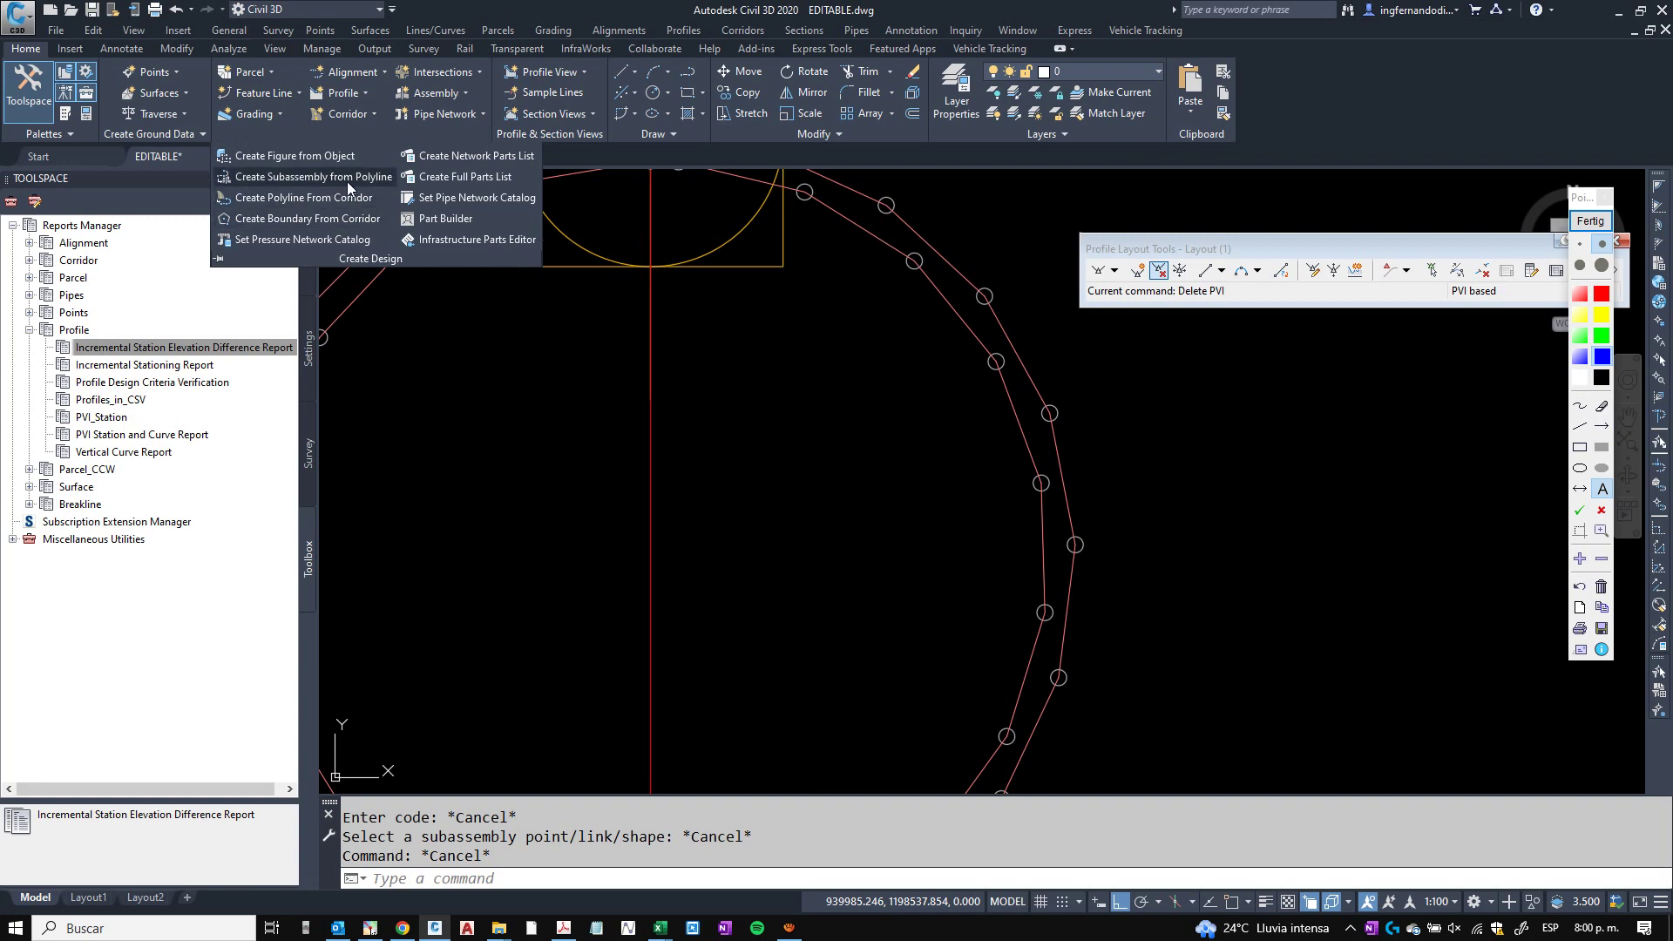
left_click(1056, 287)
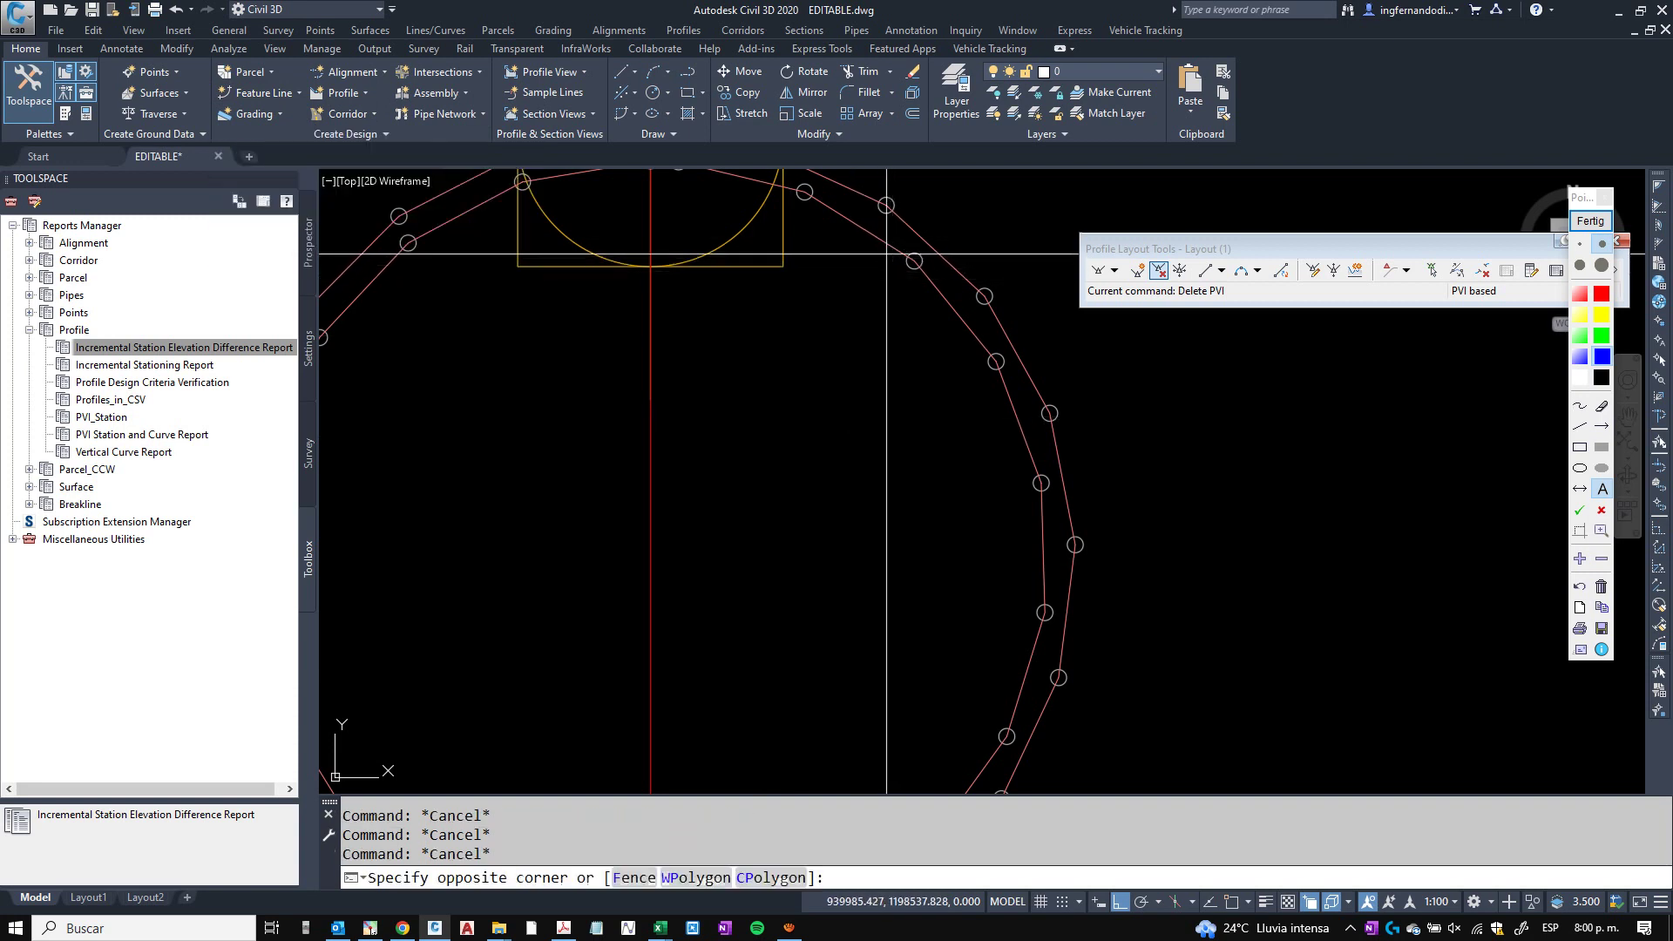
left_click(677, 205)
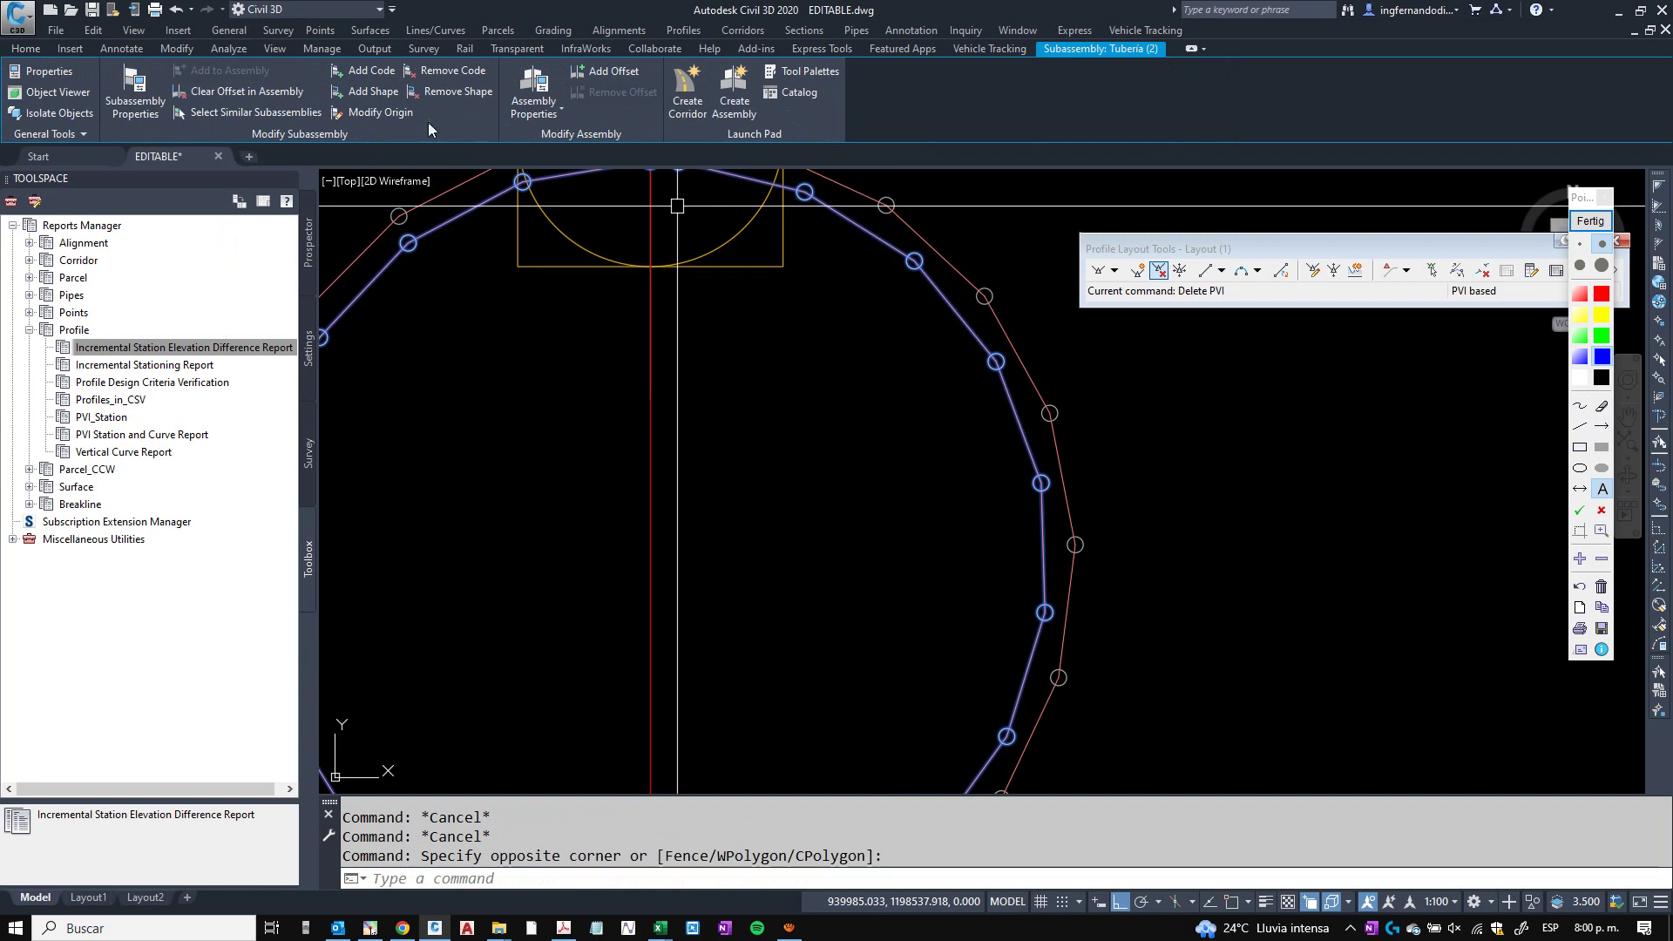
left_click(374, 69)
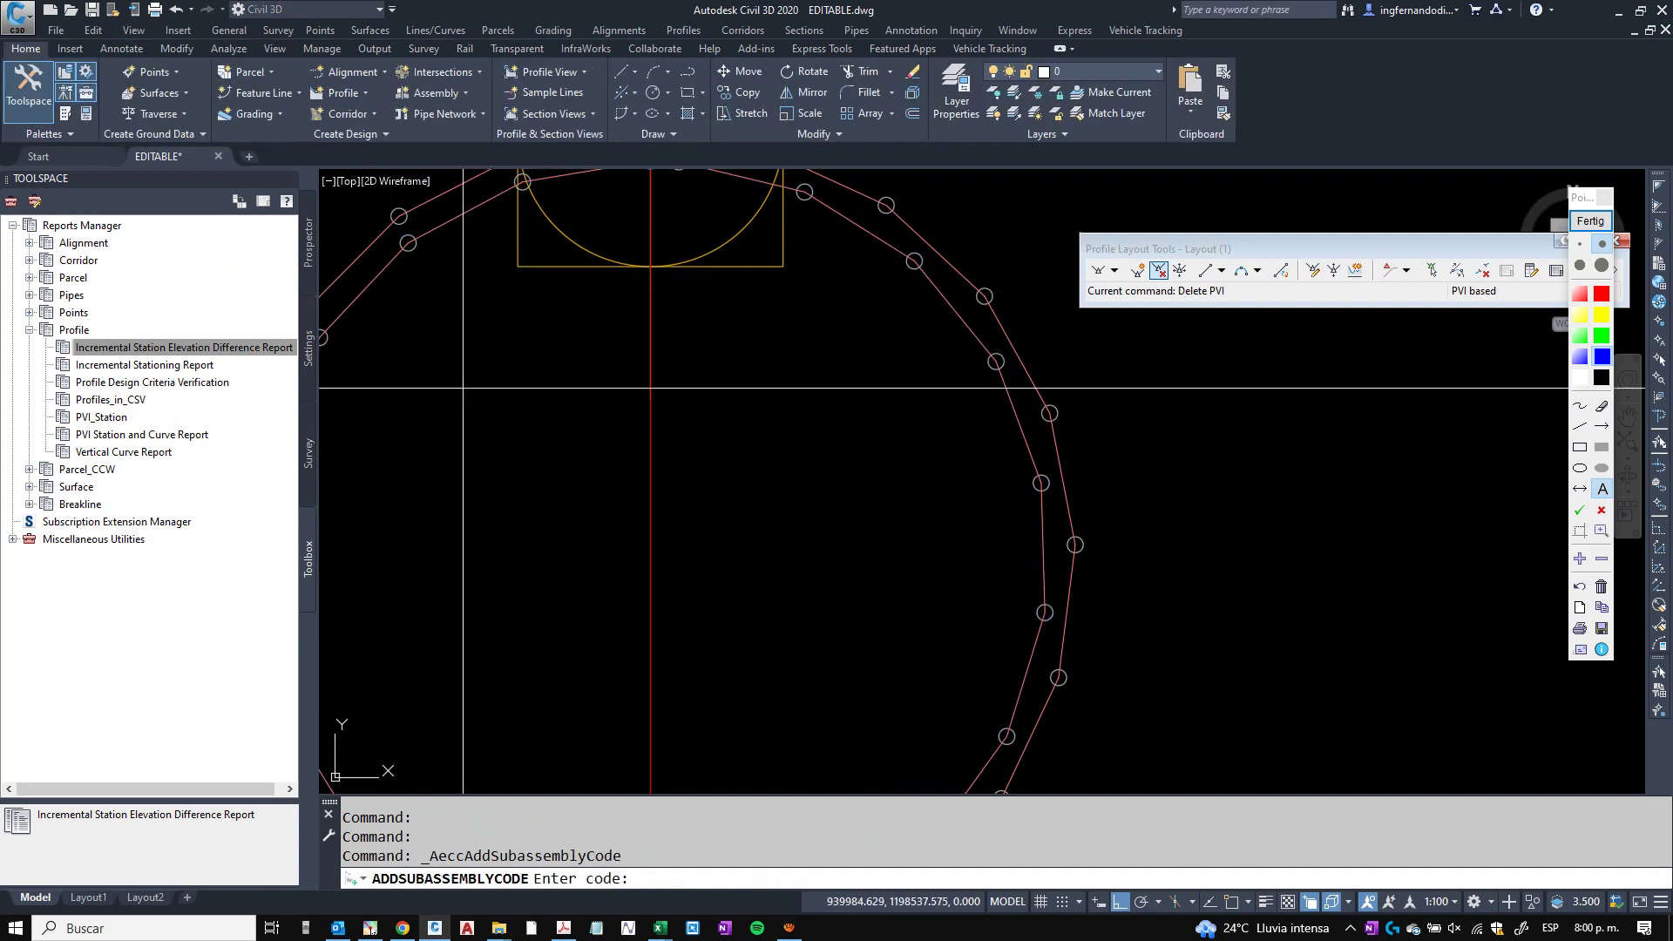
middle_click_drag(495, 416, 593, 424)
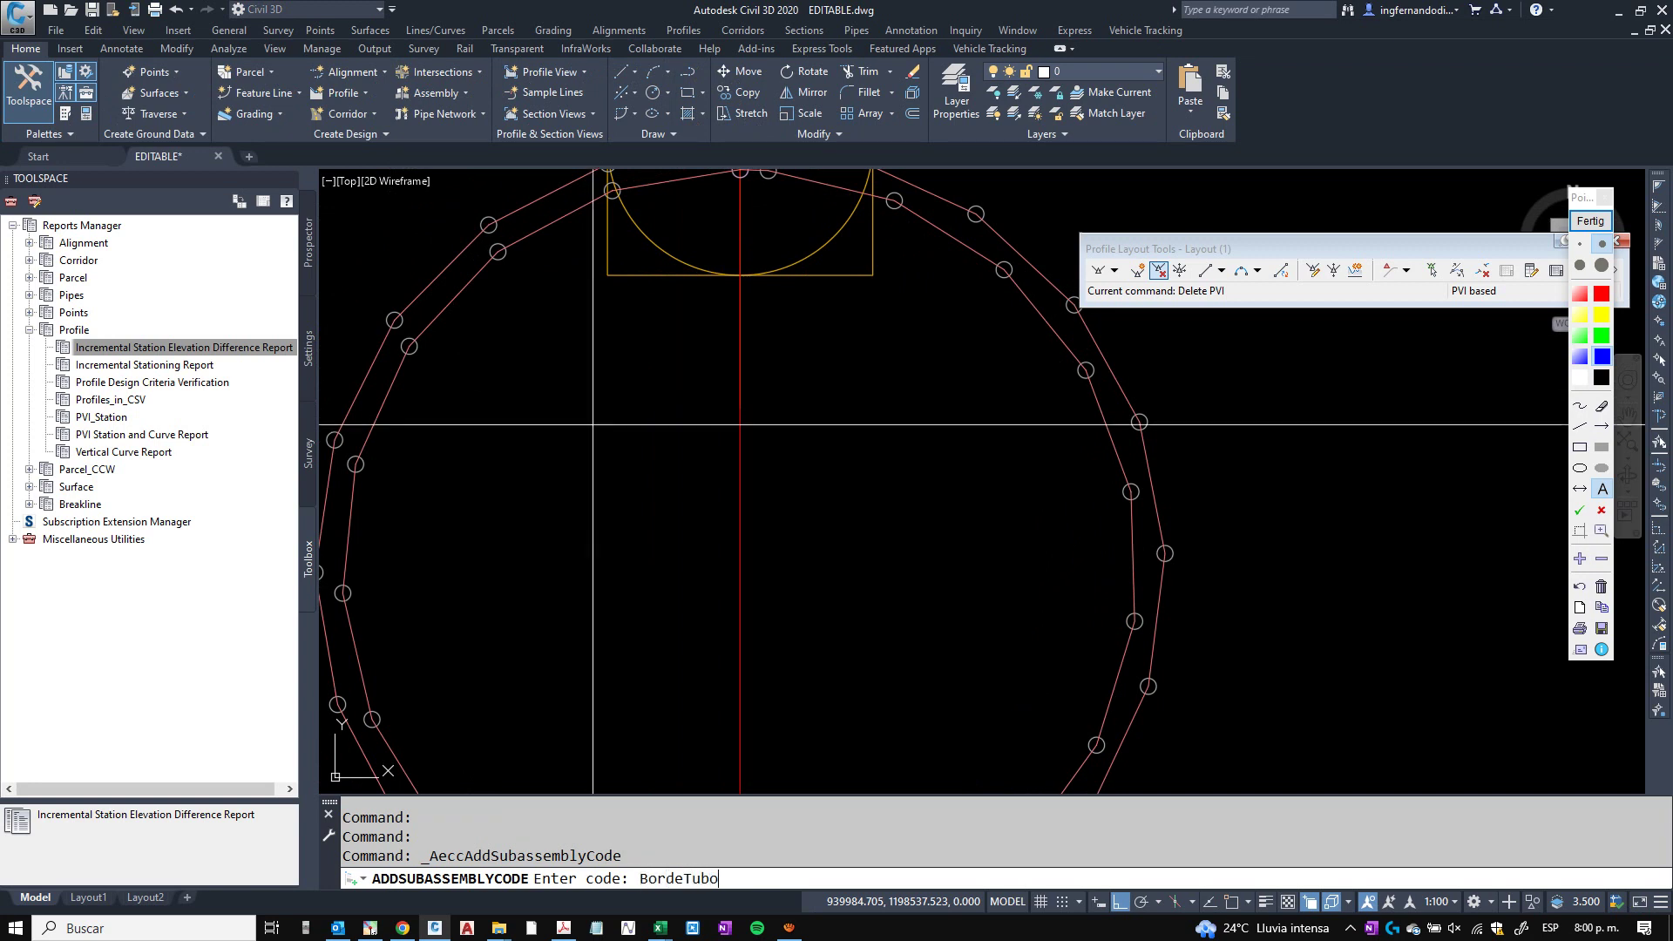
key("Return")
middle_click_drag(586, 390, 587, 471)
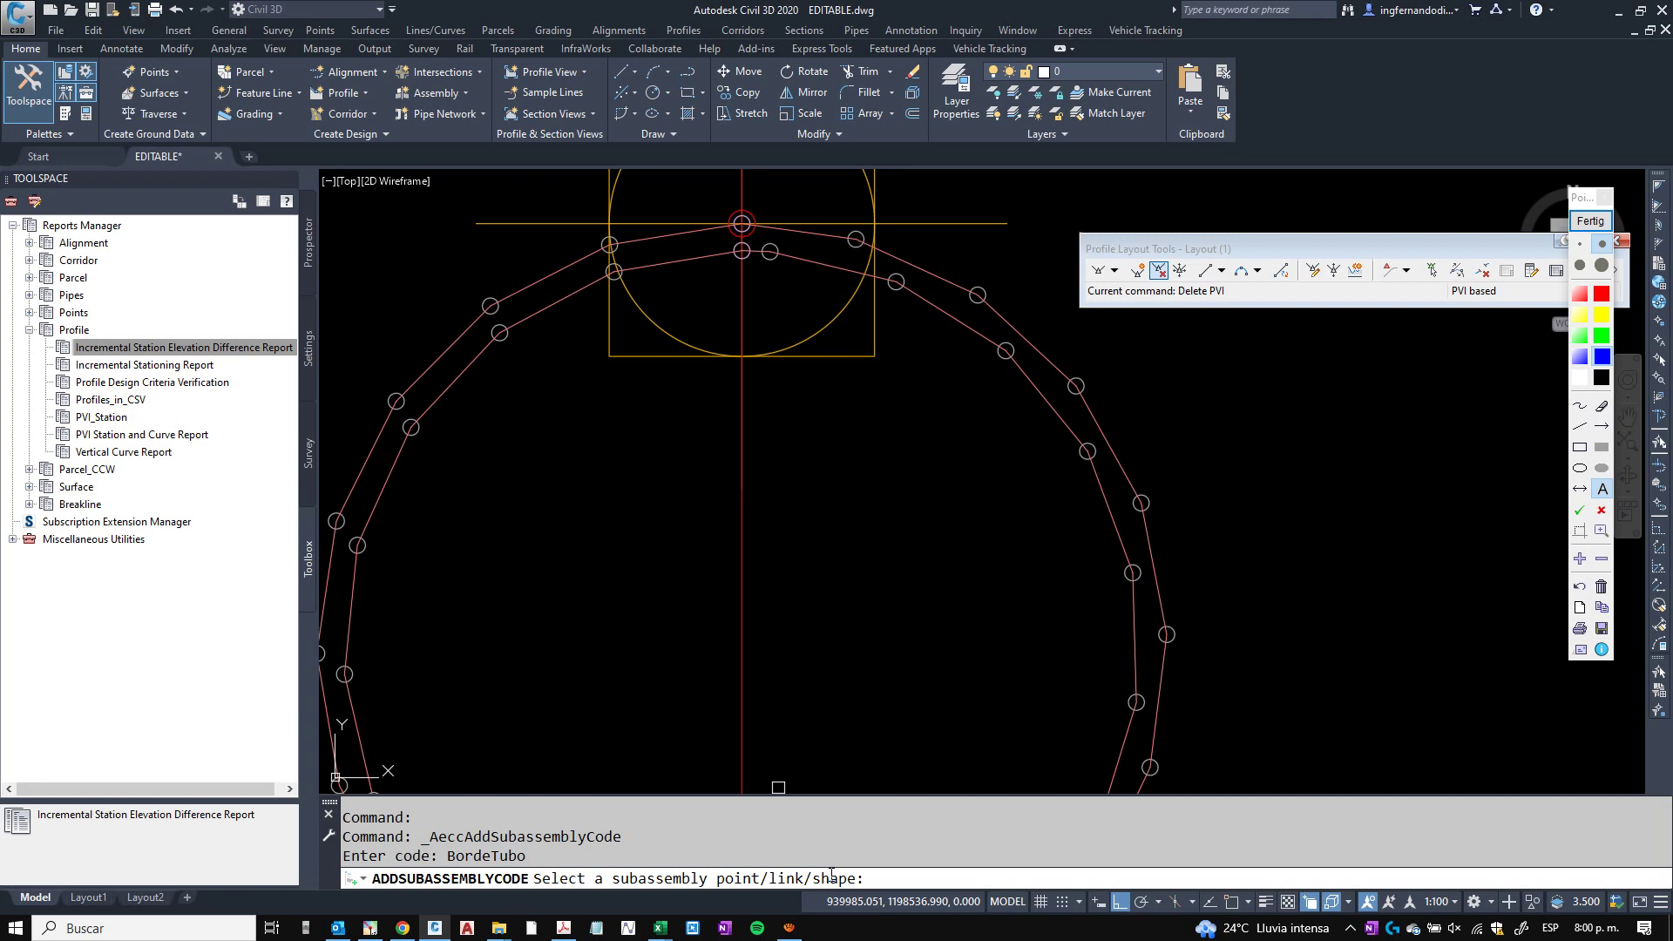
key("Return")
scroll(562, 540, "up", 5)
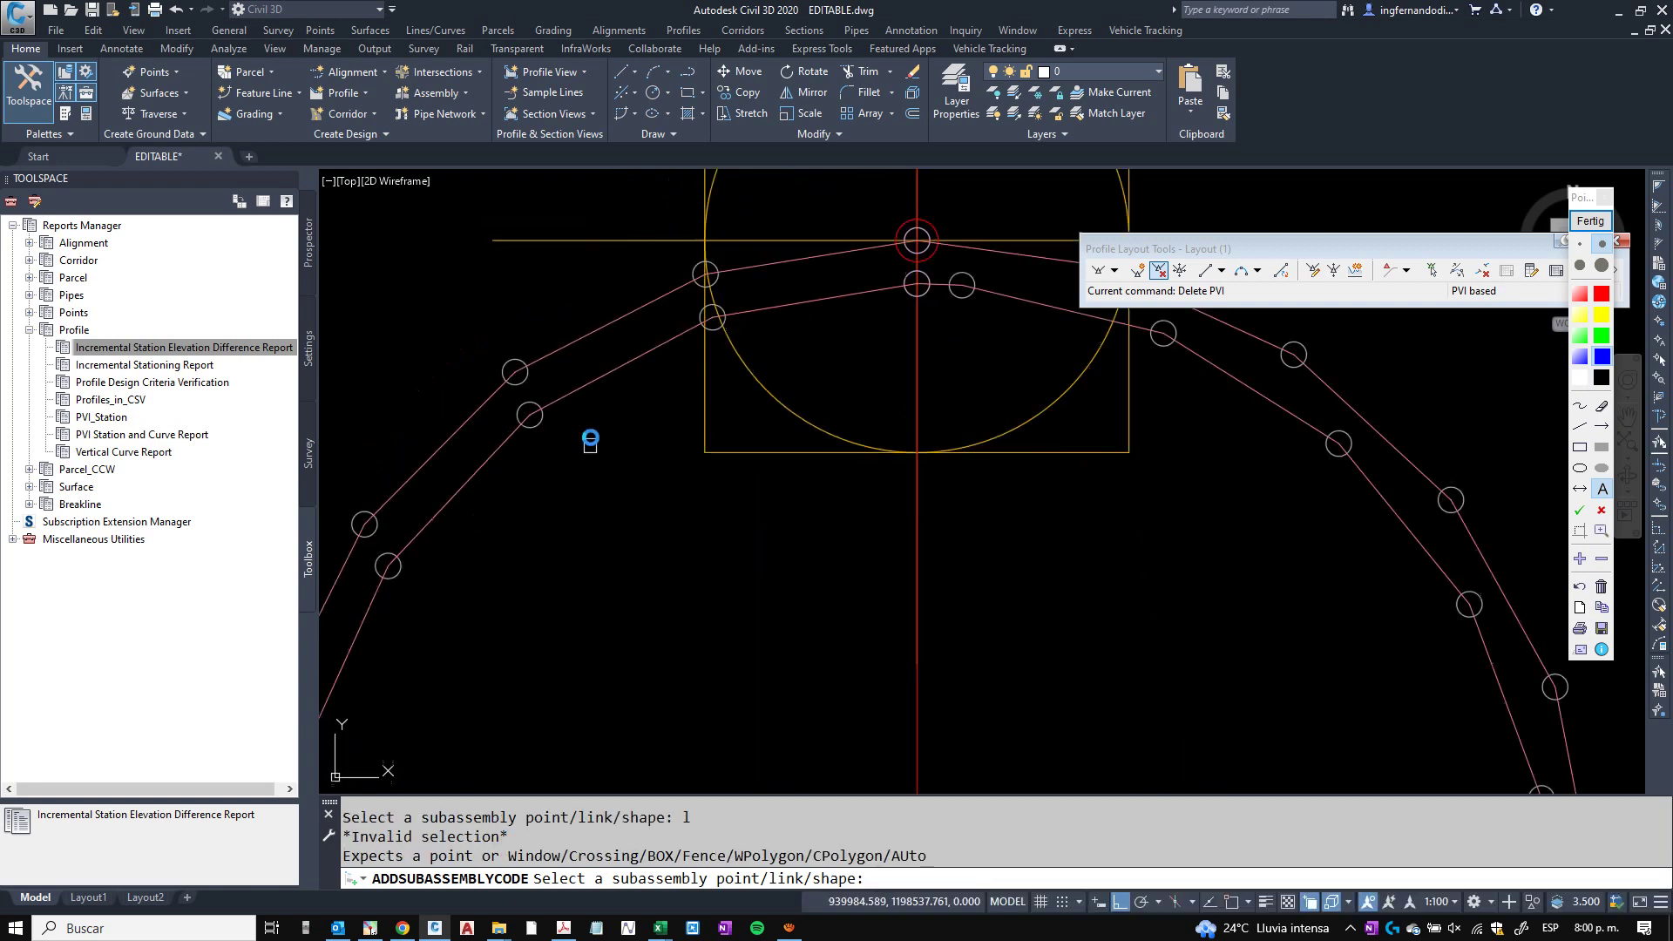
left_click(566, 362)
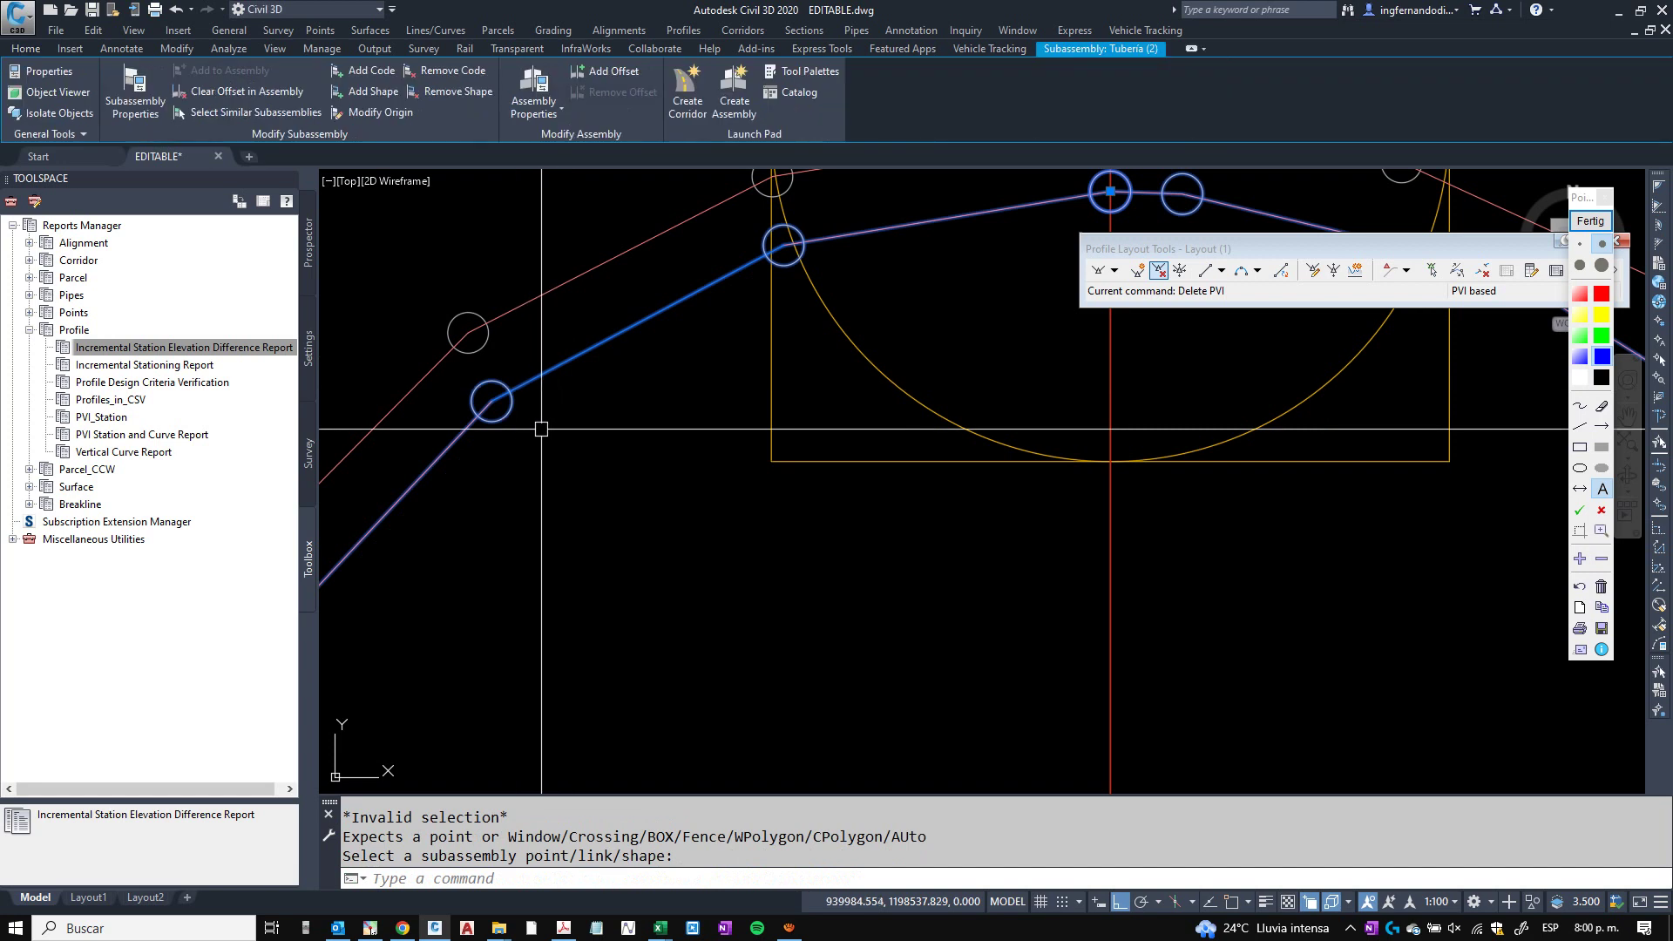
Add the code "BordeTubo" to the adjoining link further down the inner ring's left side.
middle_click_drag(560, 437, 638, 435)
key("Escape")
key("Up")
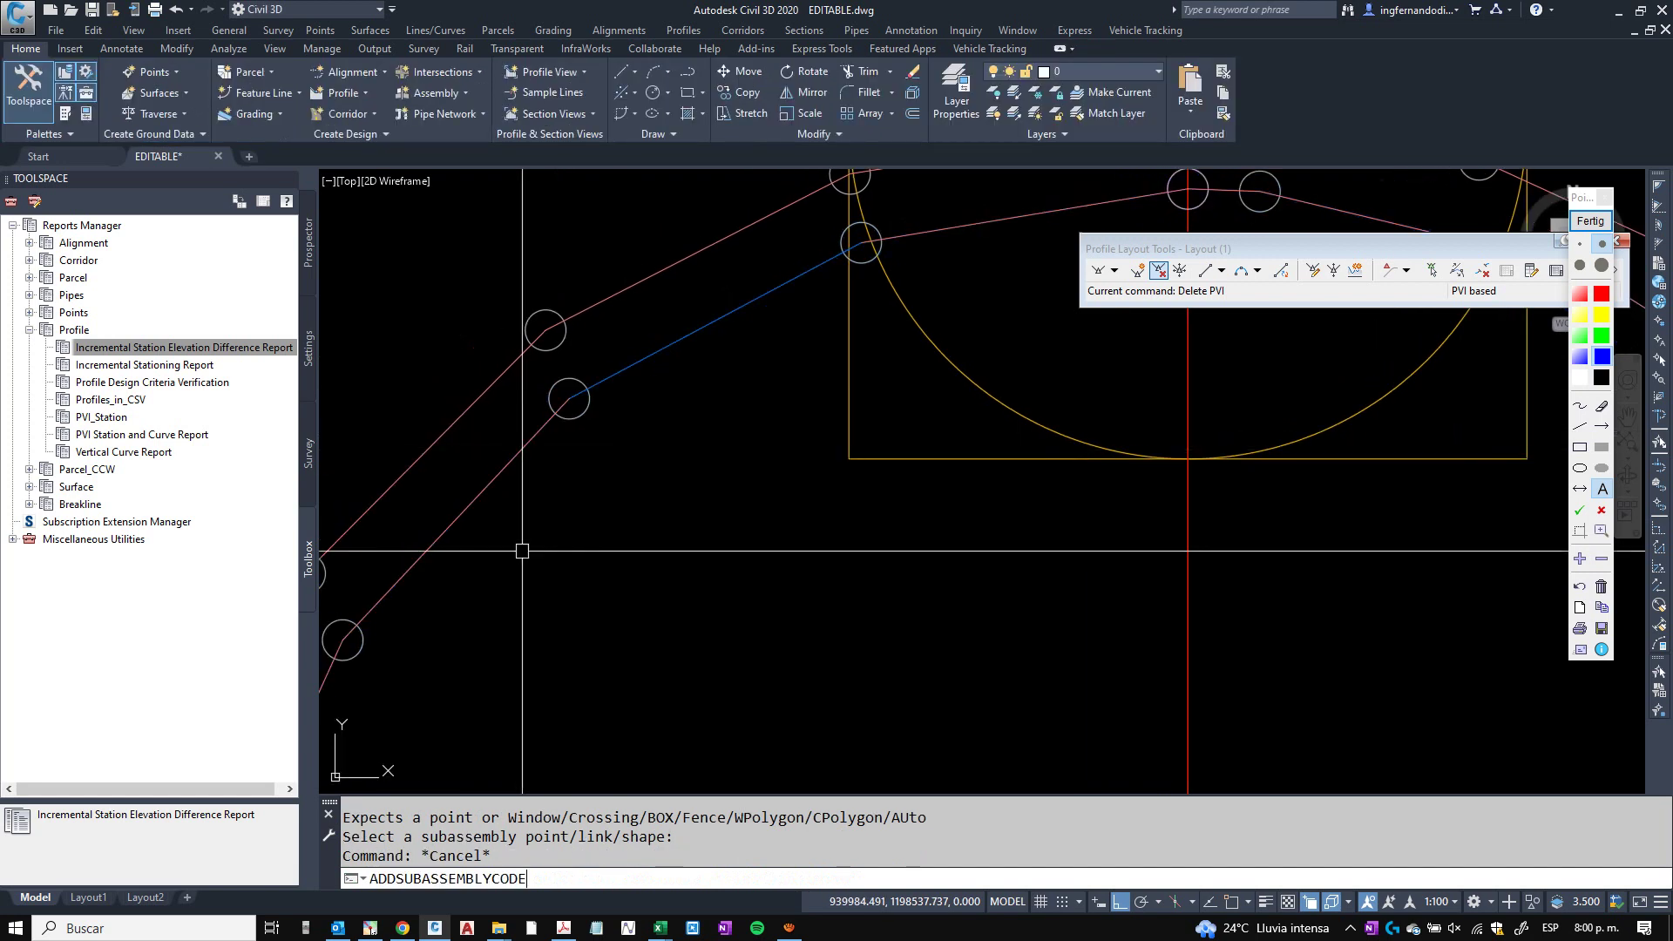
key("Return")
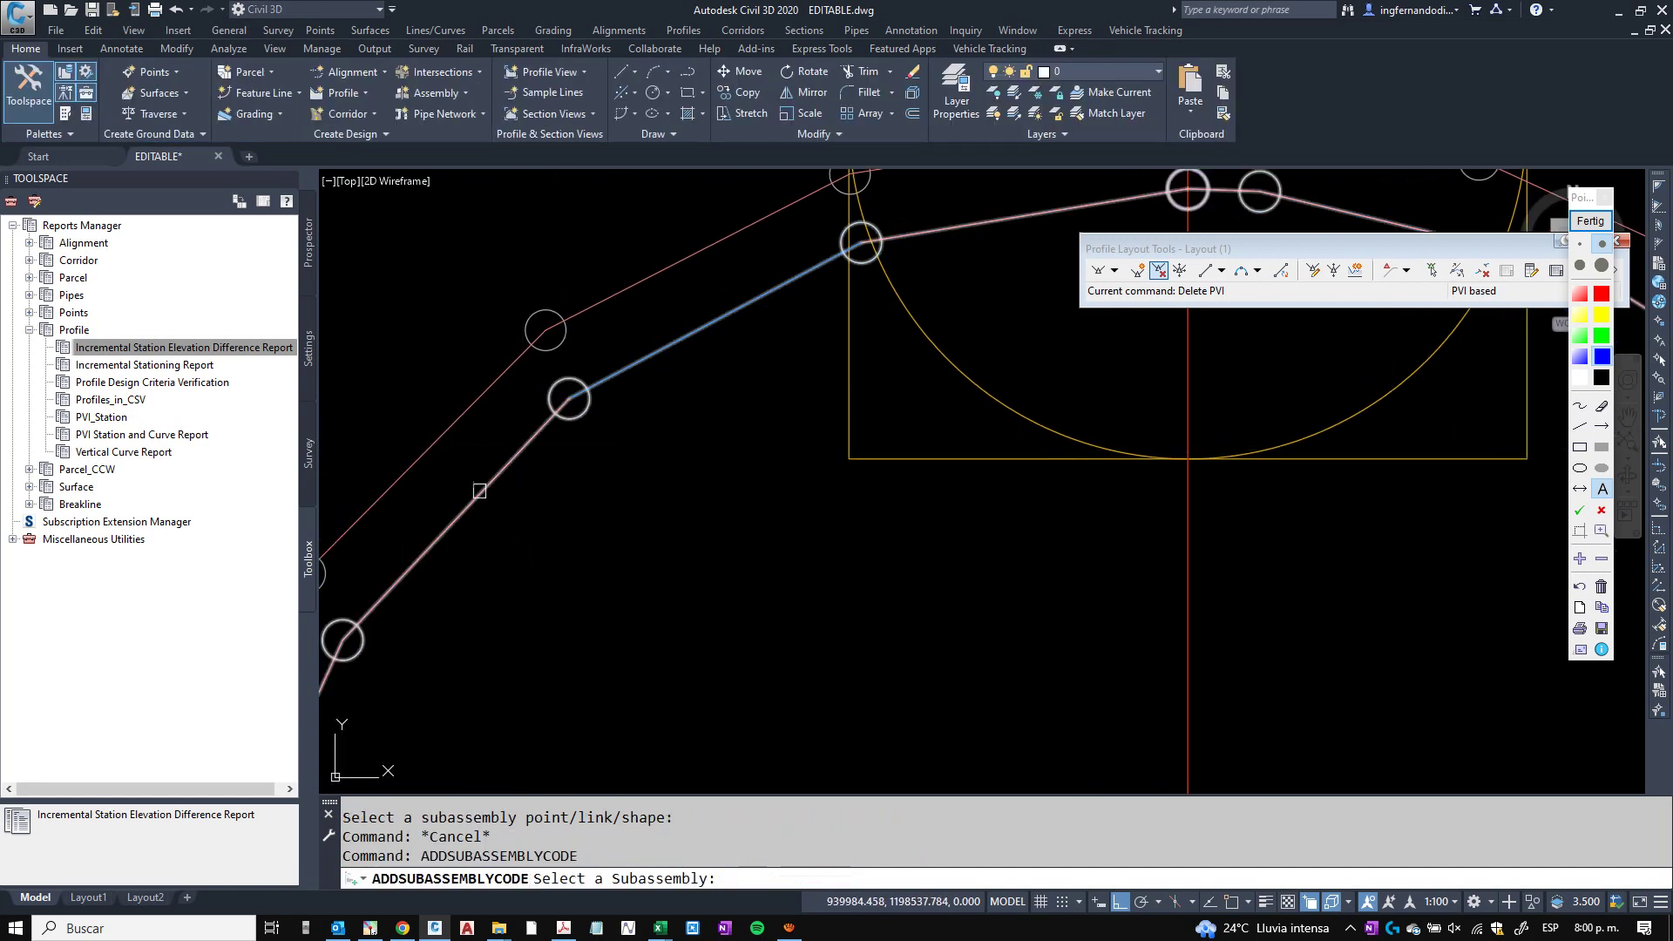
left_click(483, 493)
key("Return")
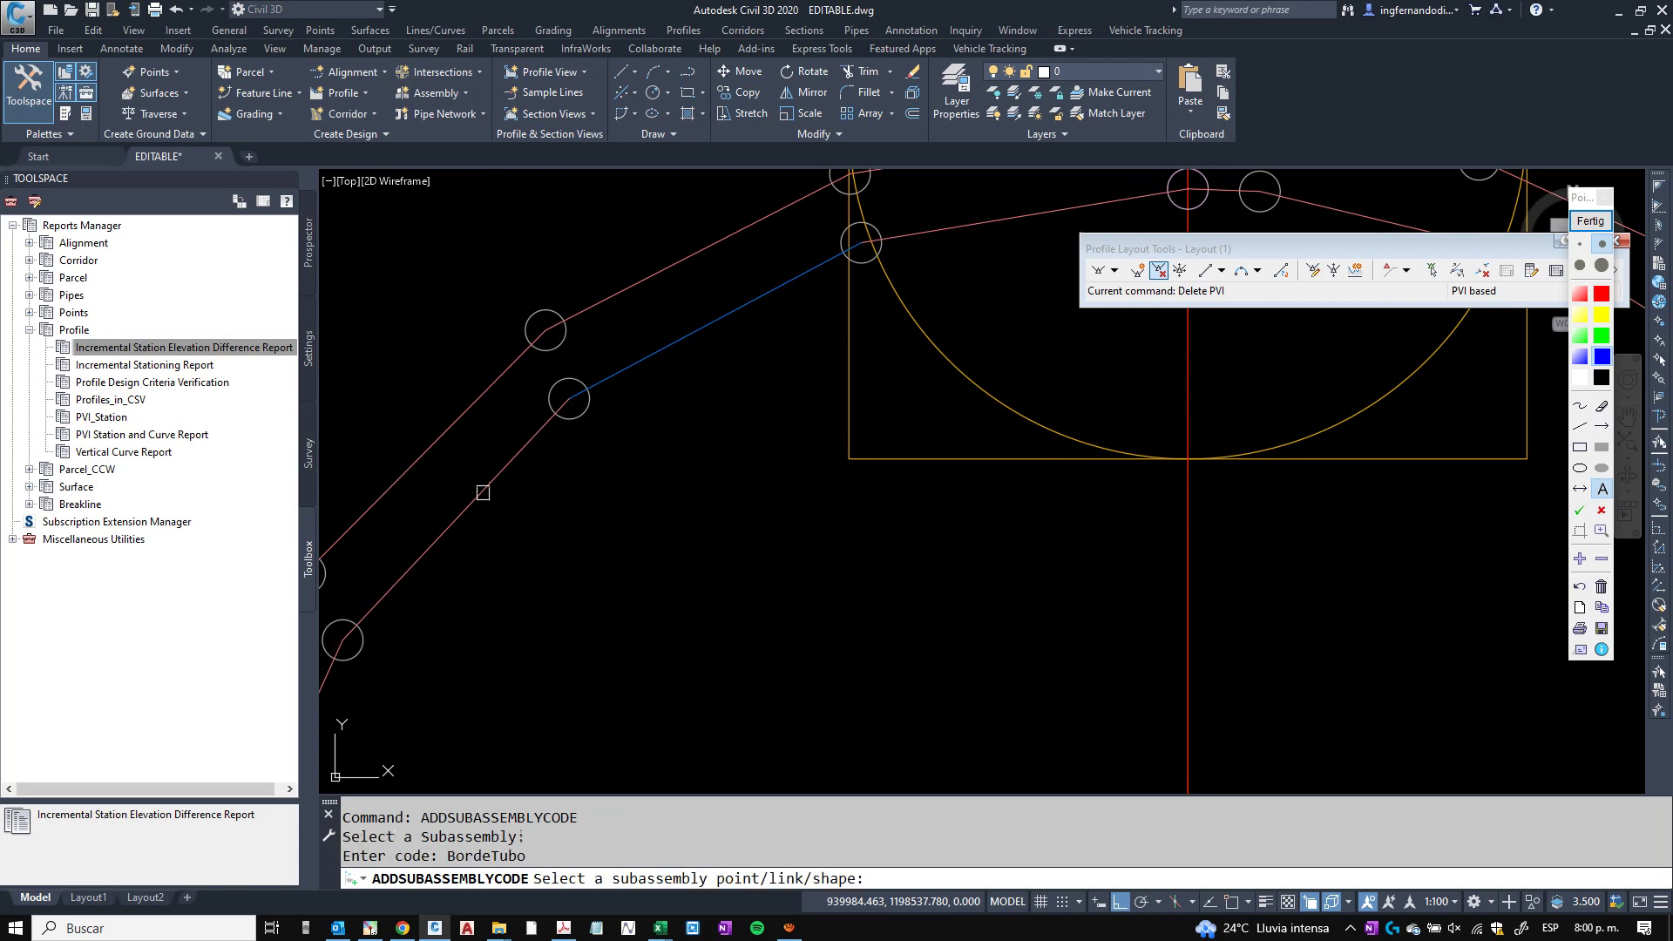
middle_click_drag(488, 552, 582, 401)
key("Return")
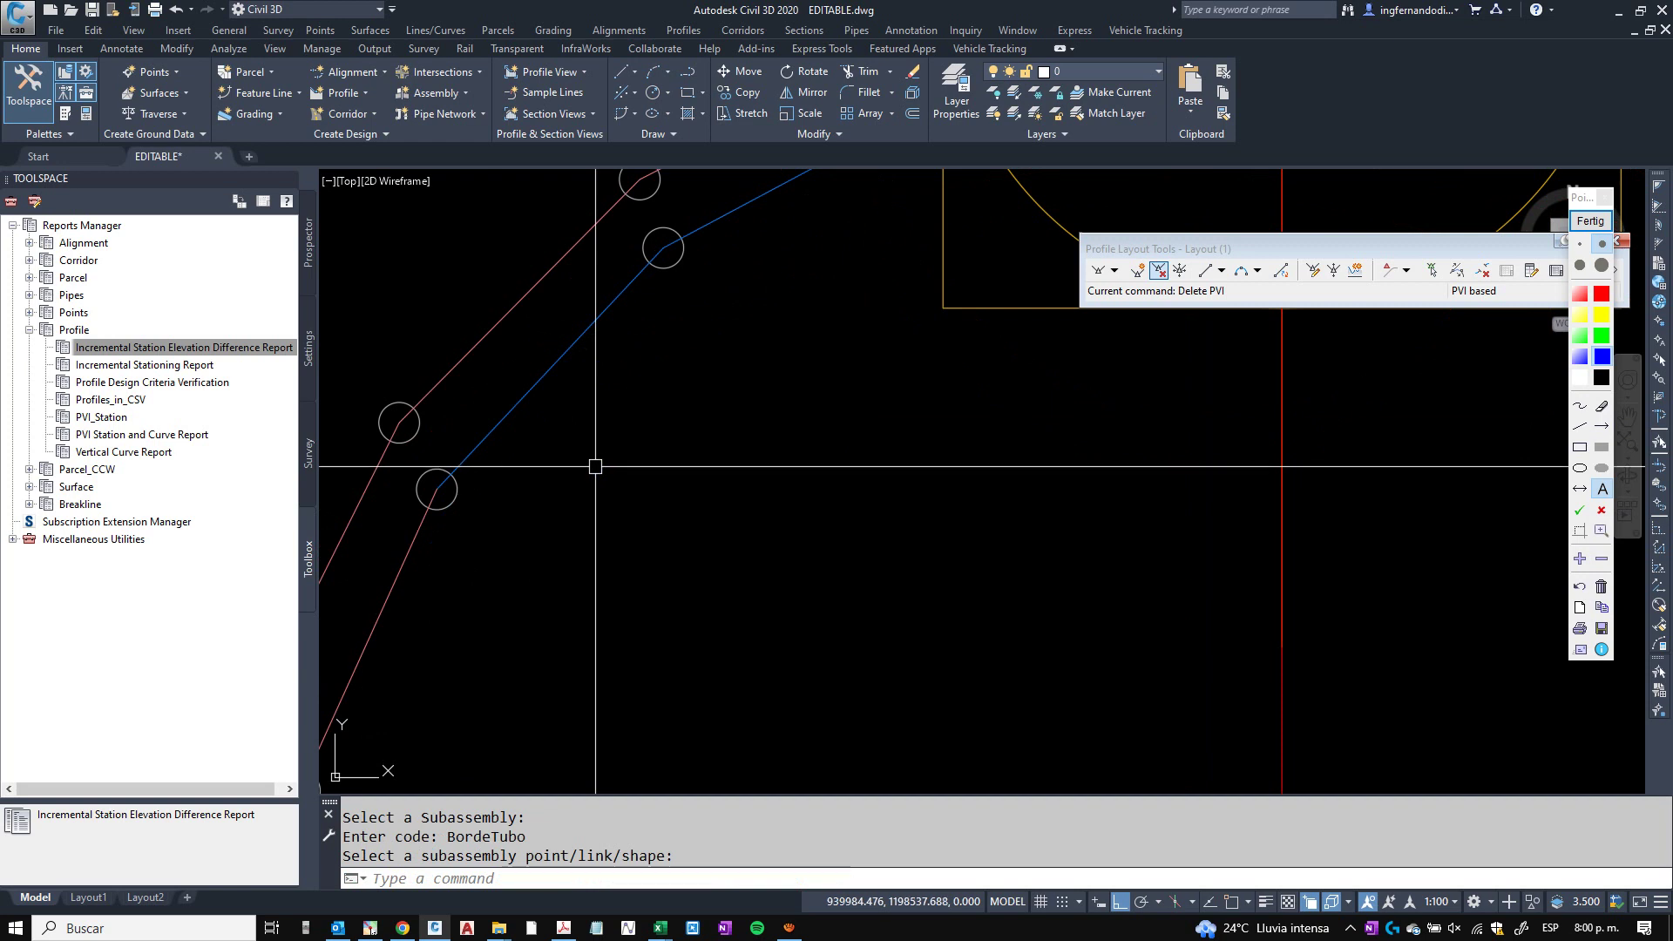
key("Up")
key("Return")
scroll(595, 467, "down", 10)
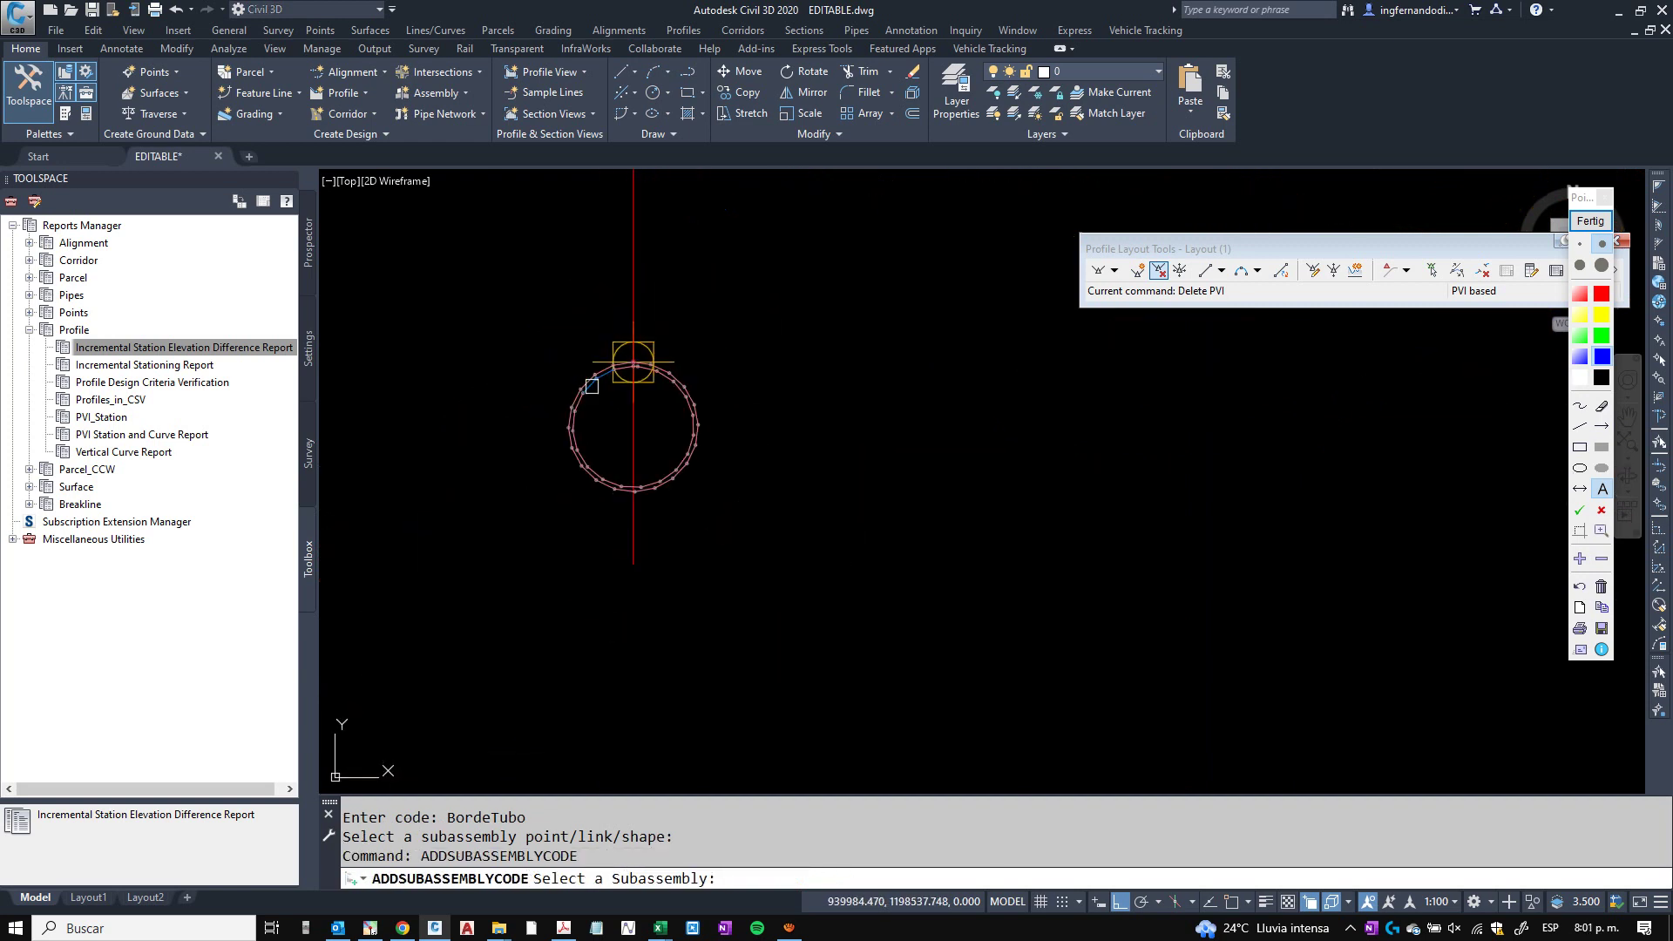
scroll(771, 538, "up", 6)
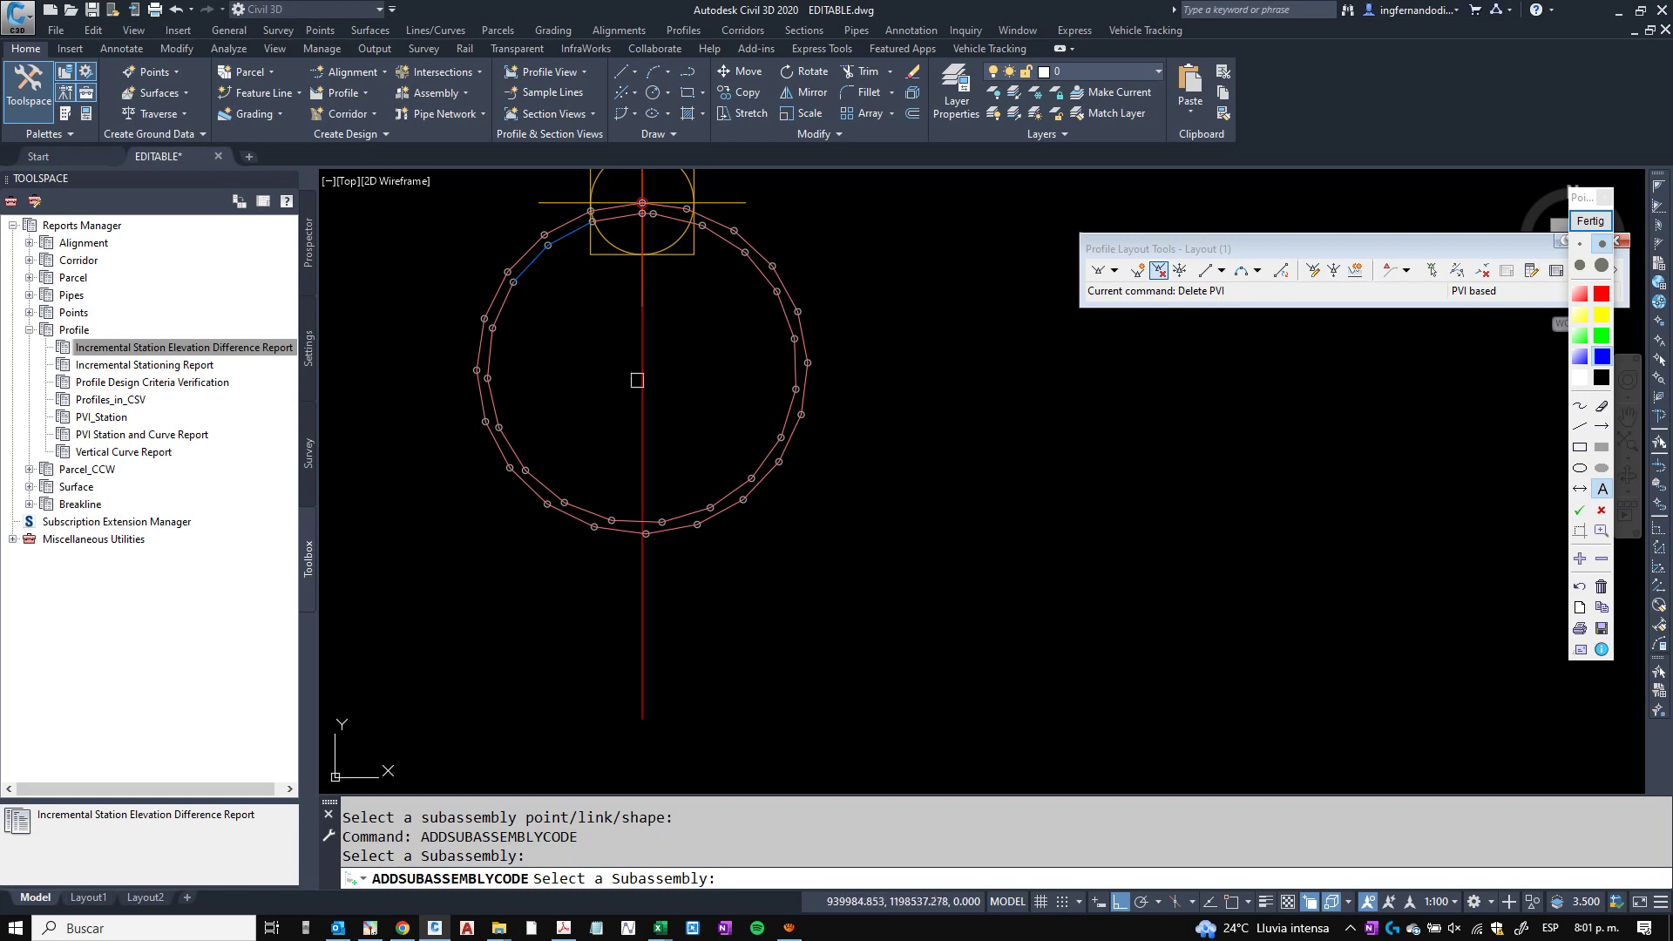
key("Escape")
key("Escape")
key("Escape")
Move the inner ring subassembly horizontally about 1.9 units to the right, clear of the outer ring.
scroll(544, 209, "up", 5)
left_click(618, 320)
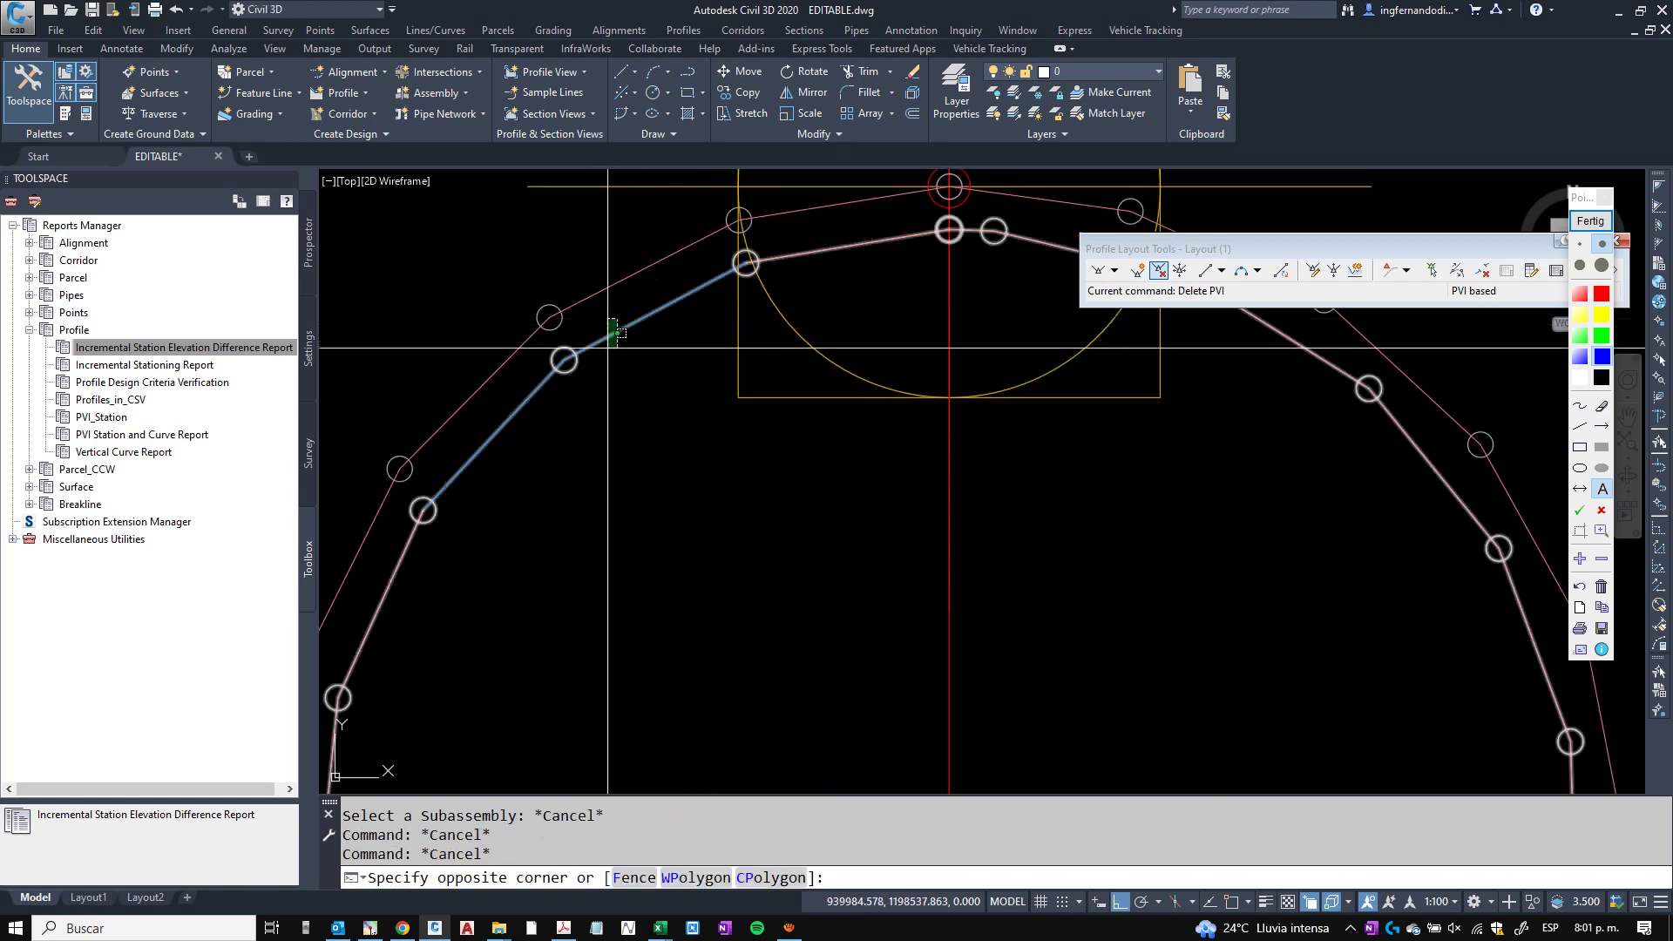
left_click(607, 347)
scroll(616, 427, "down", 6)
type("m")
key("Return")
left_click(616, 440)
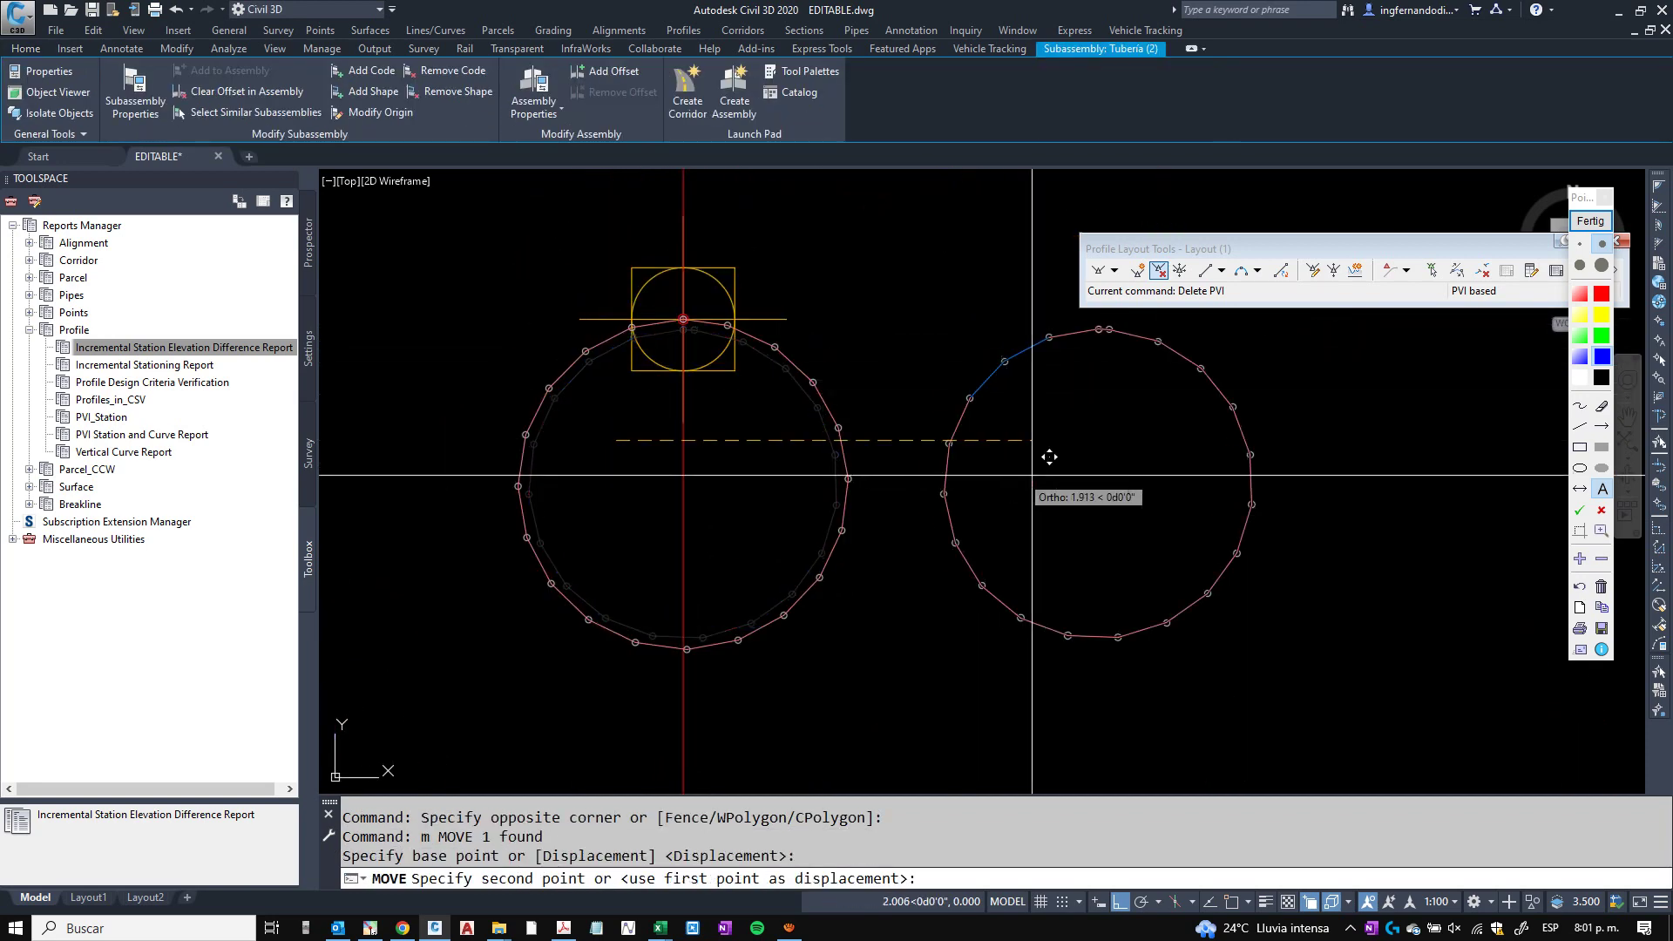
key("Escape")
middle_click_drag(1064, 460, 824, 465)
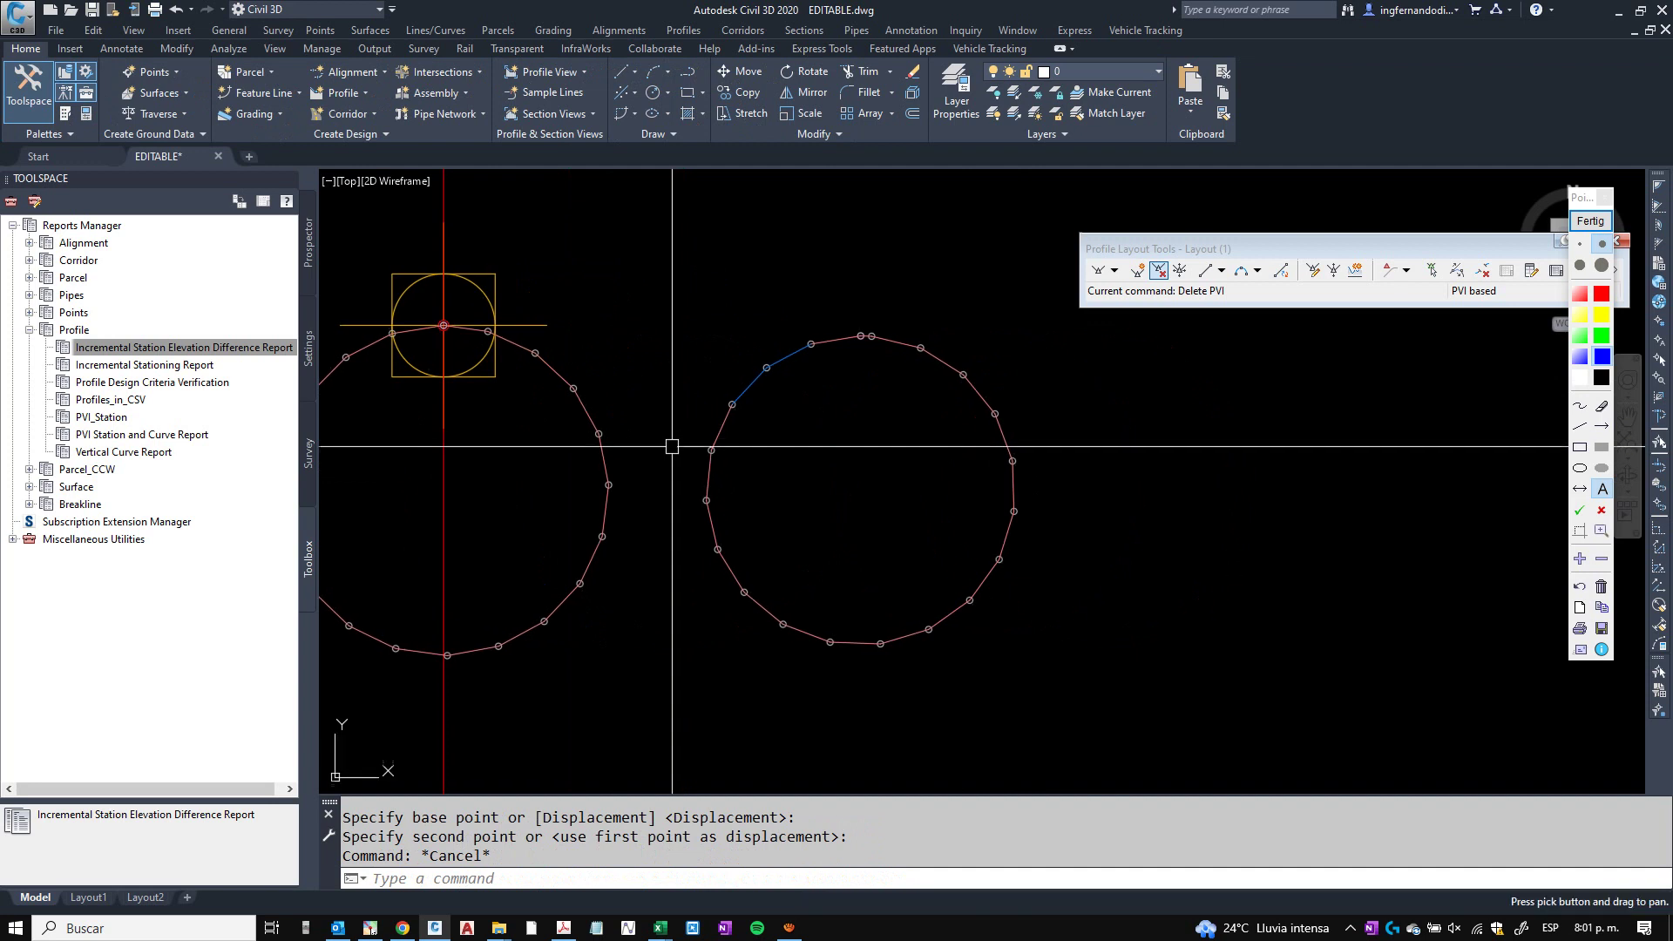
Try to add the code "BordeTubo" to all of the inner ring's links at once with a crossing window.
left_click(855, 341)
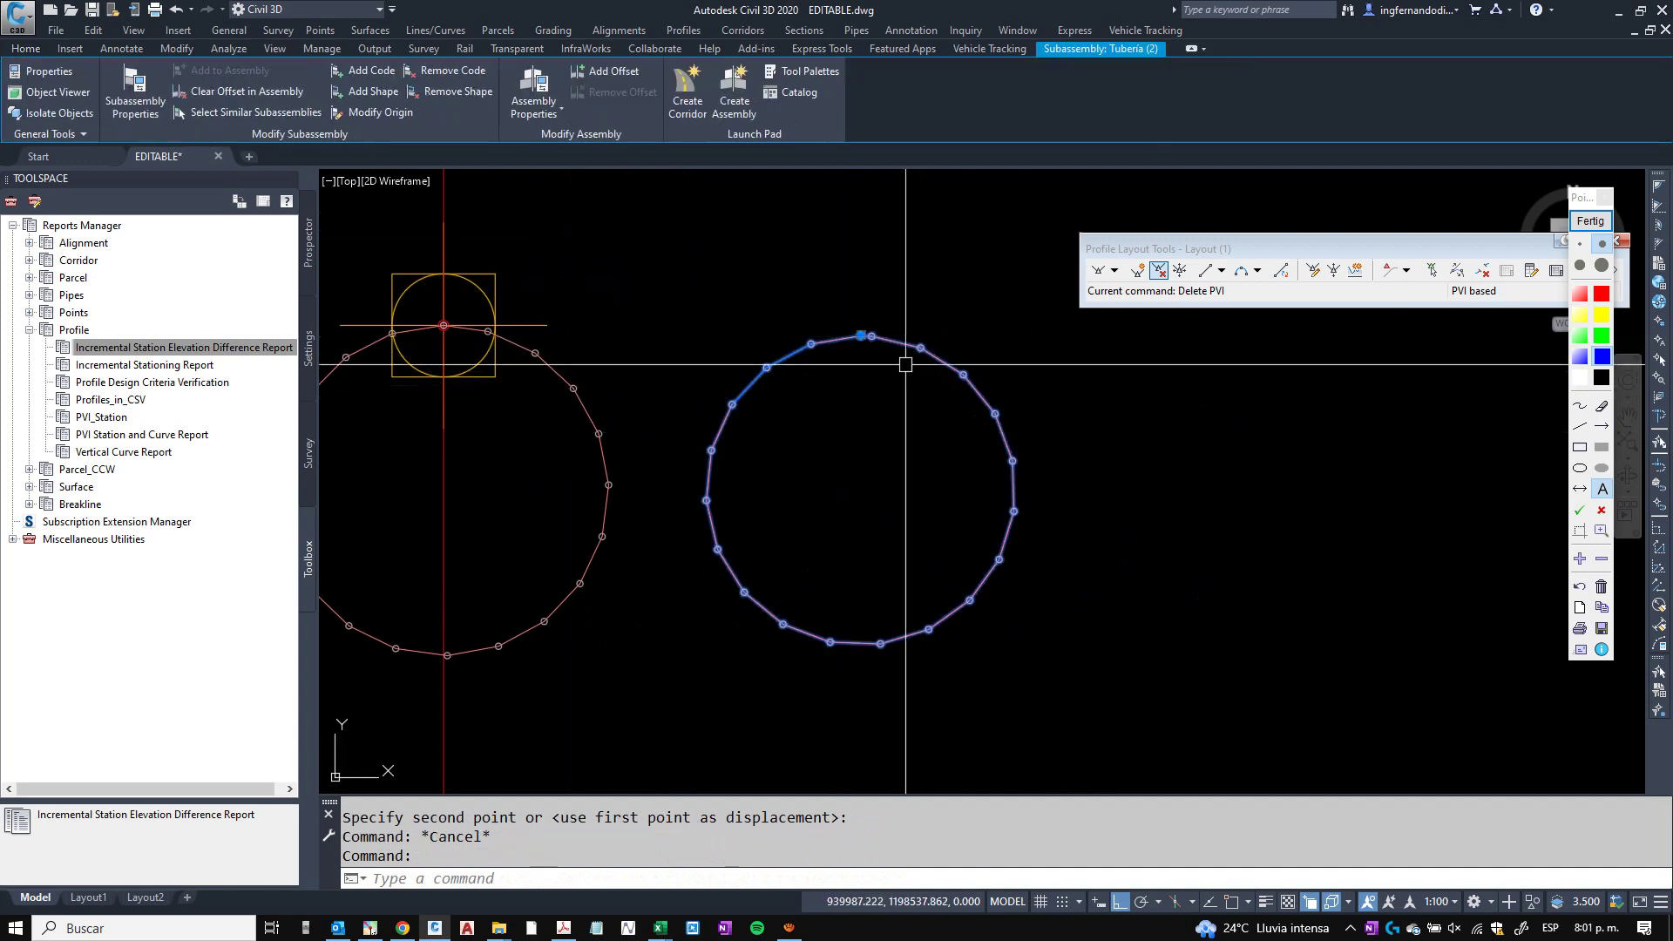
left_click(380, 75)
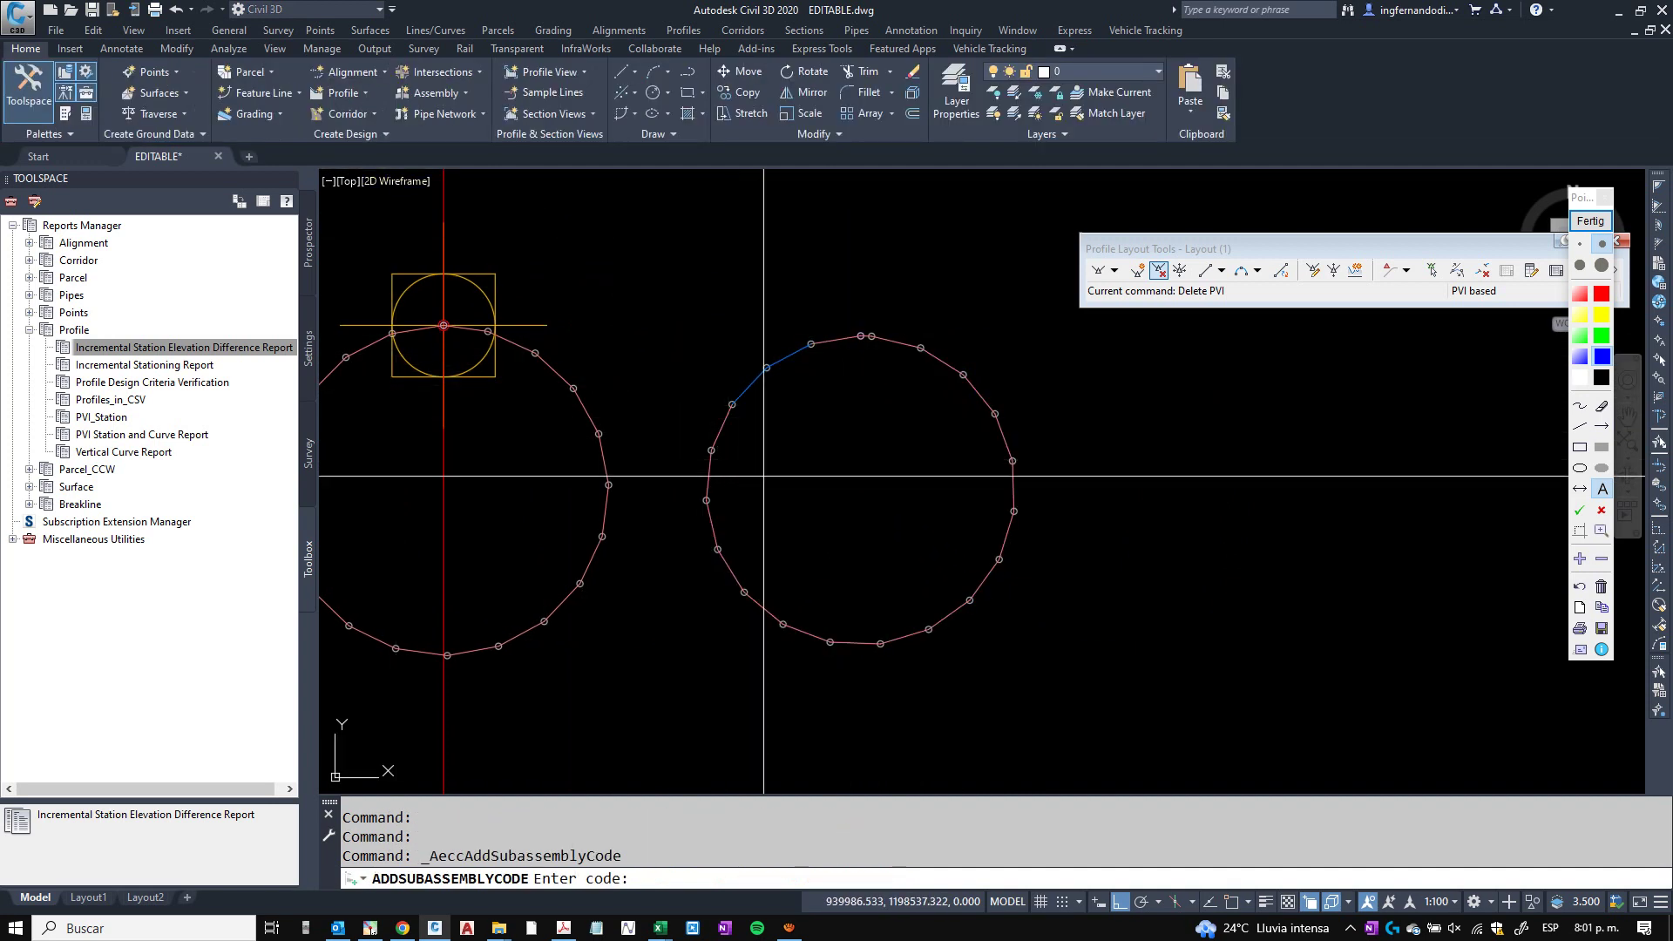
type("BordeTubo")
key("Return")
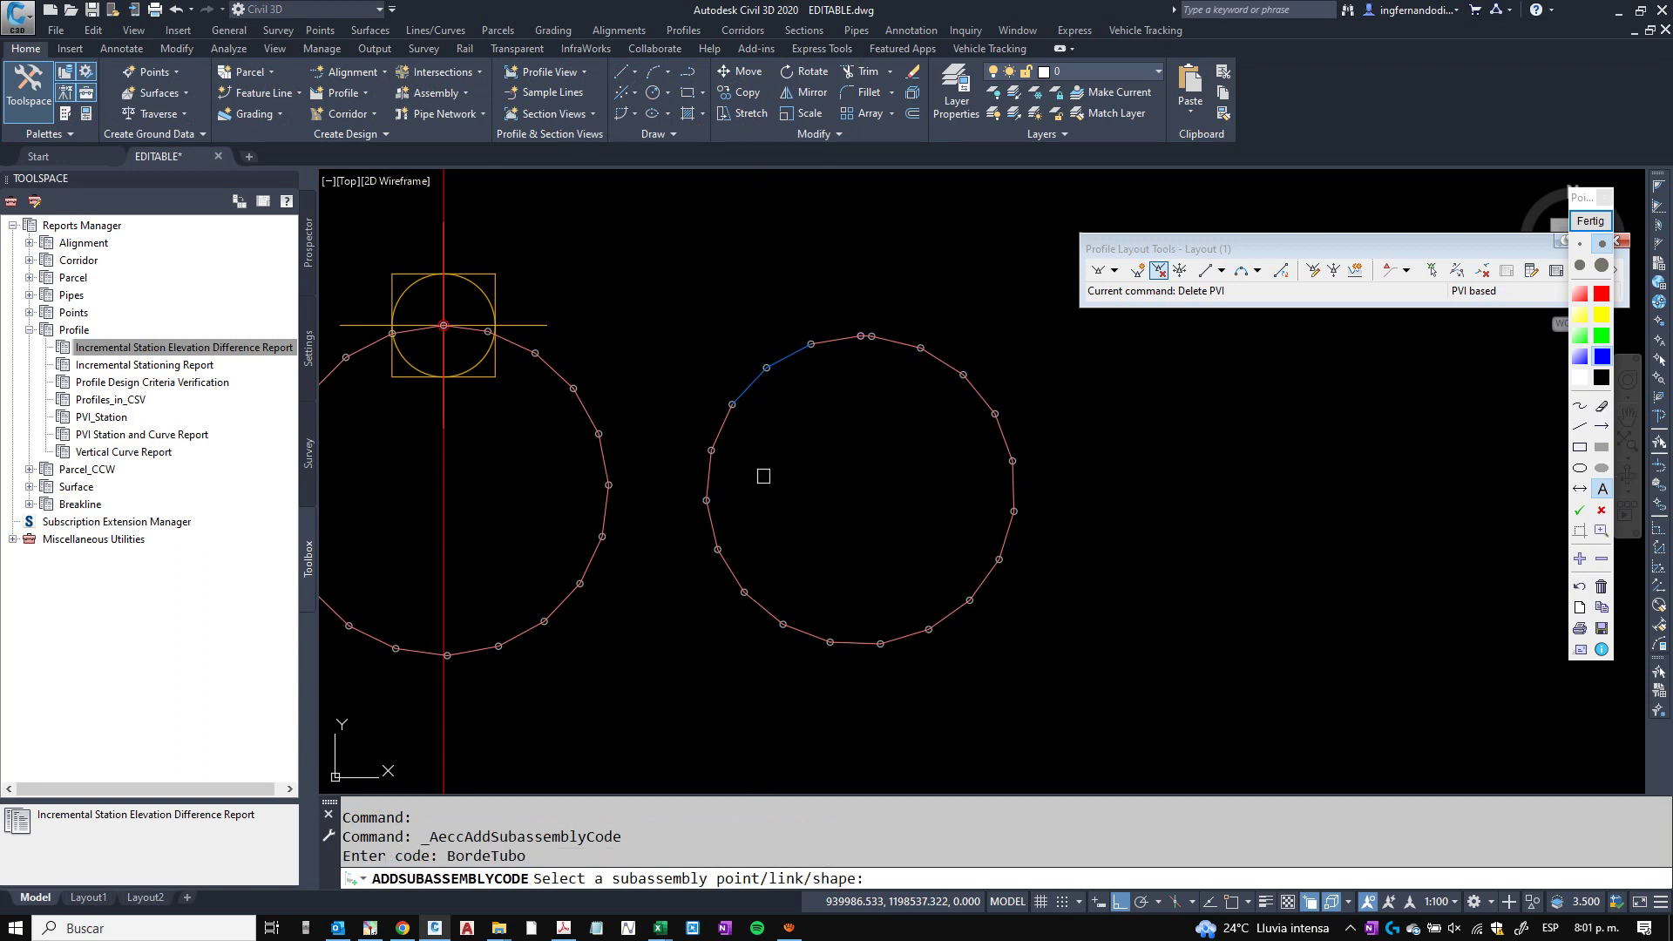
left_click(1097, 691)
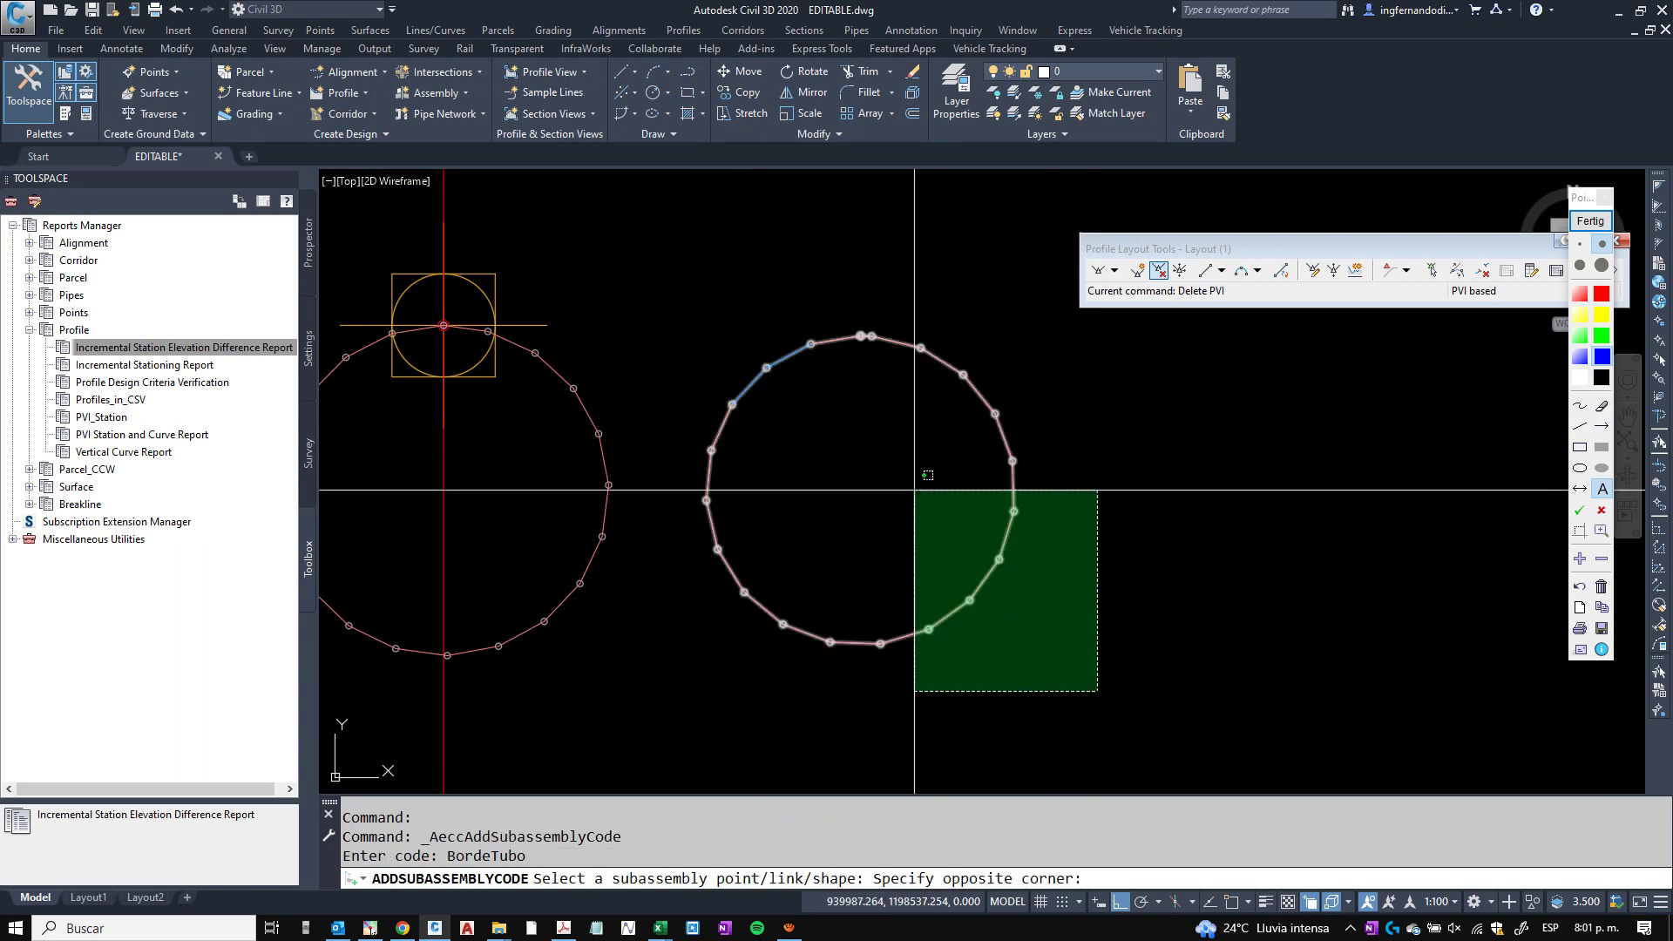
left_click(669, 264)
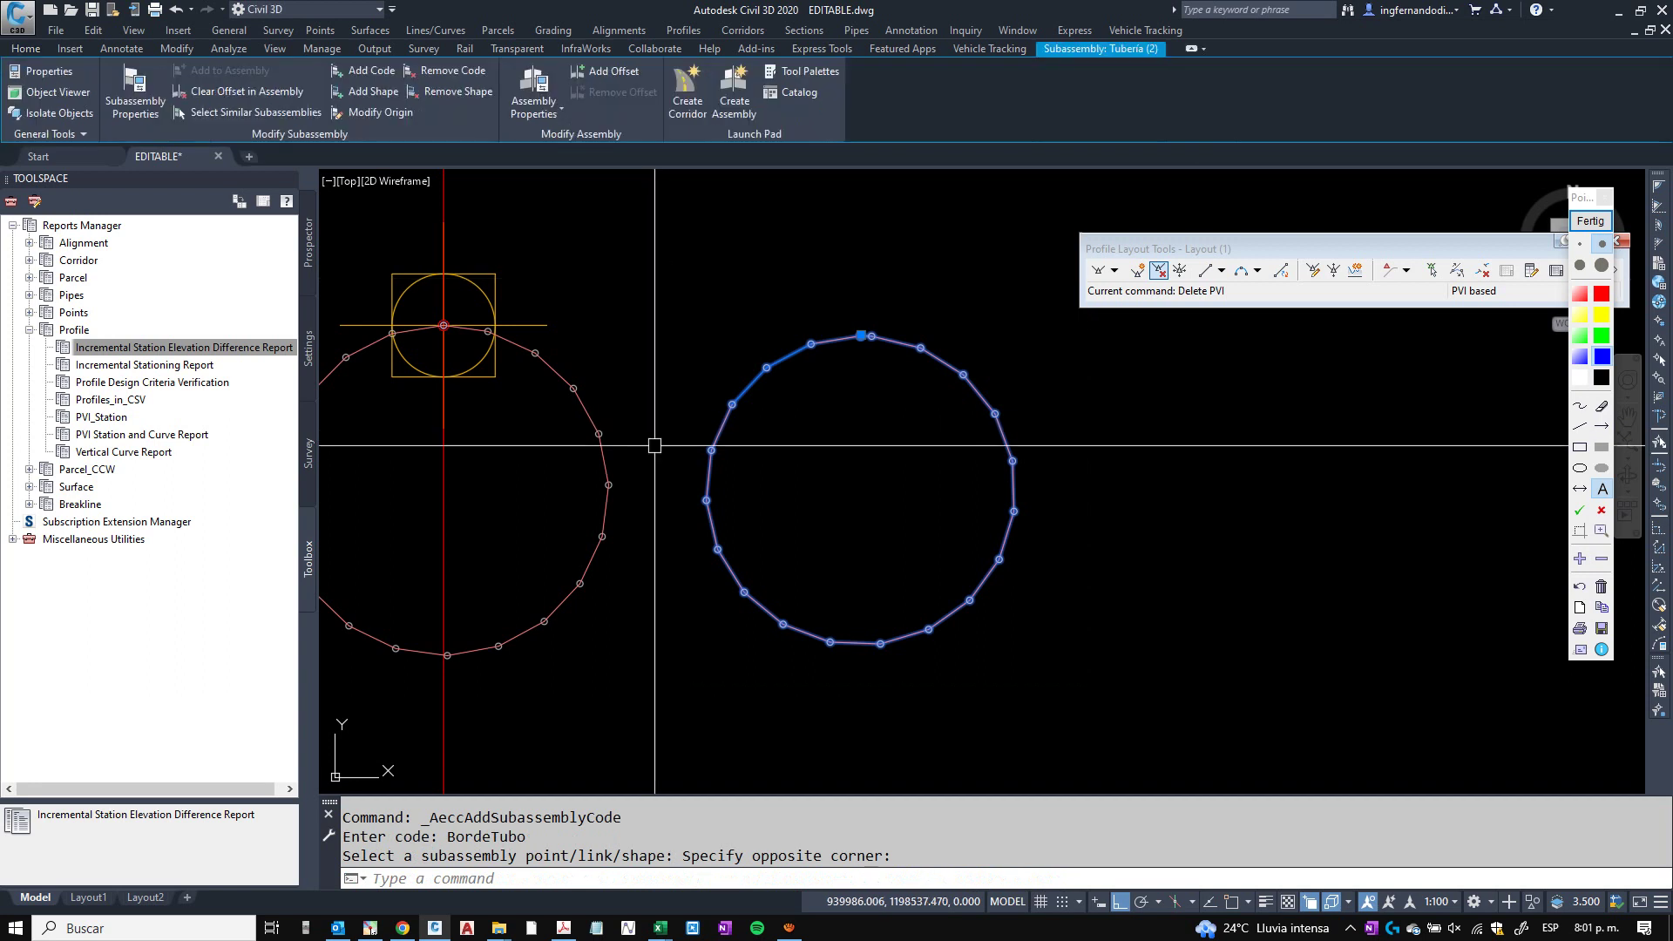
key("Escape")
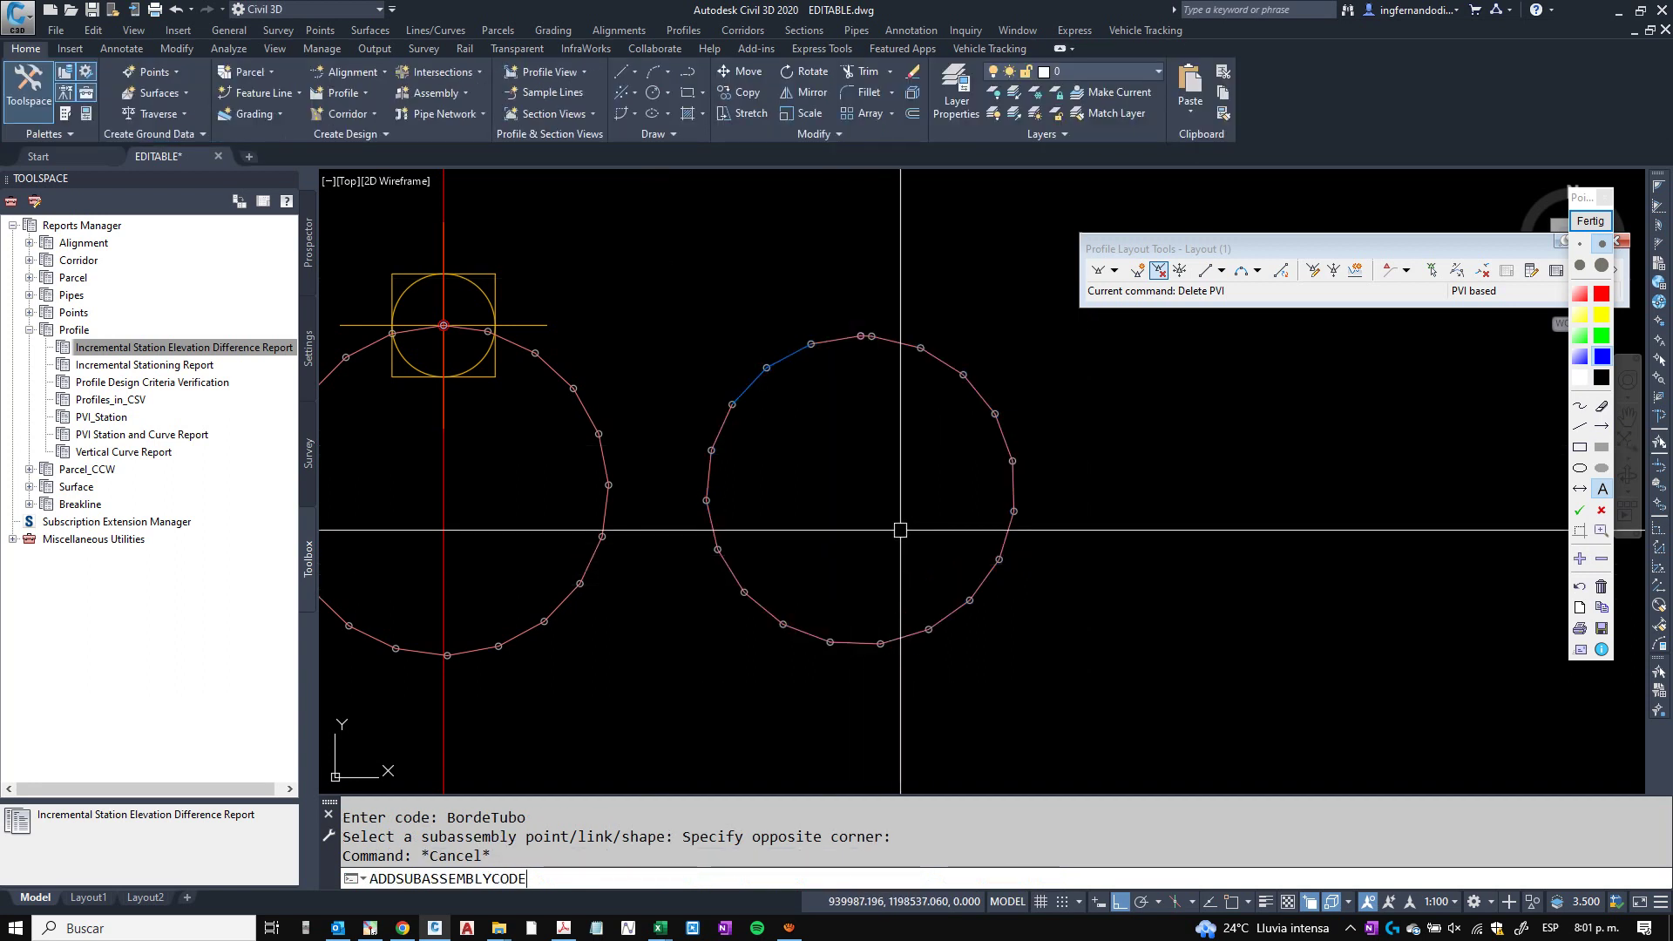
key("Return")
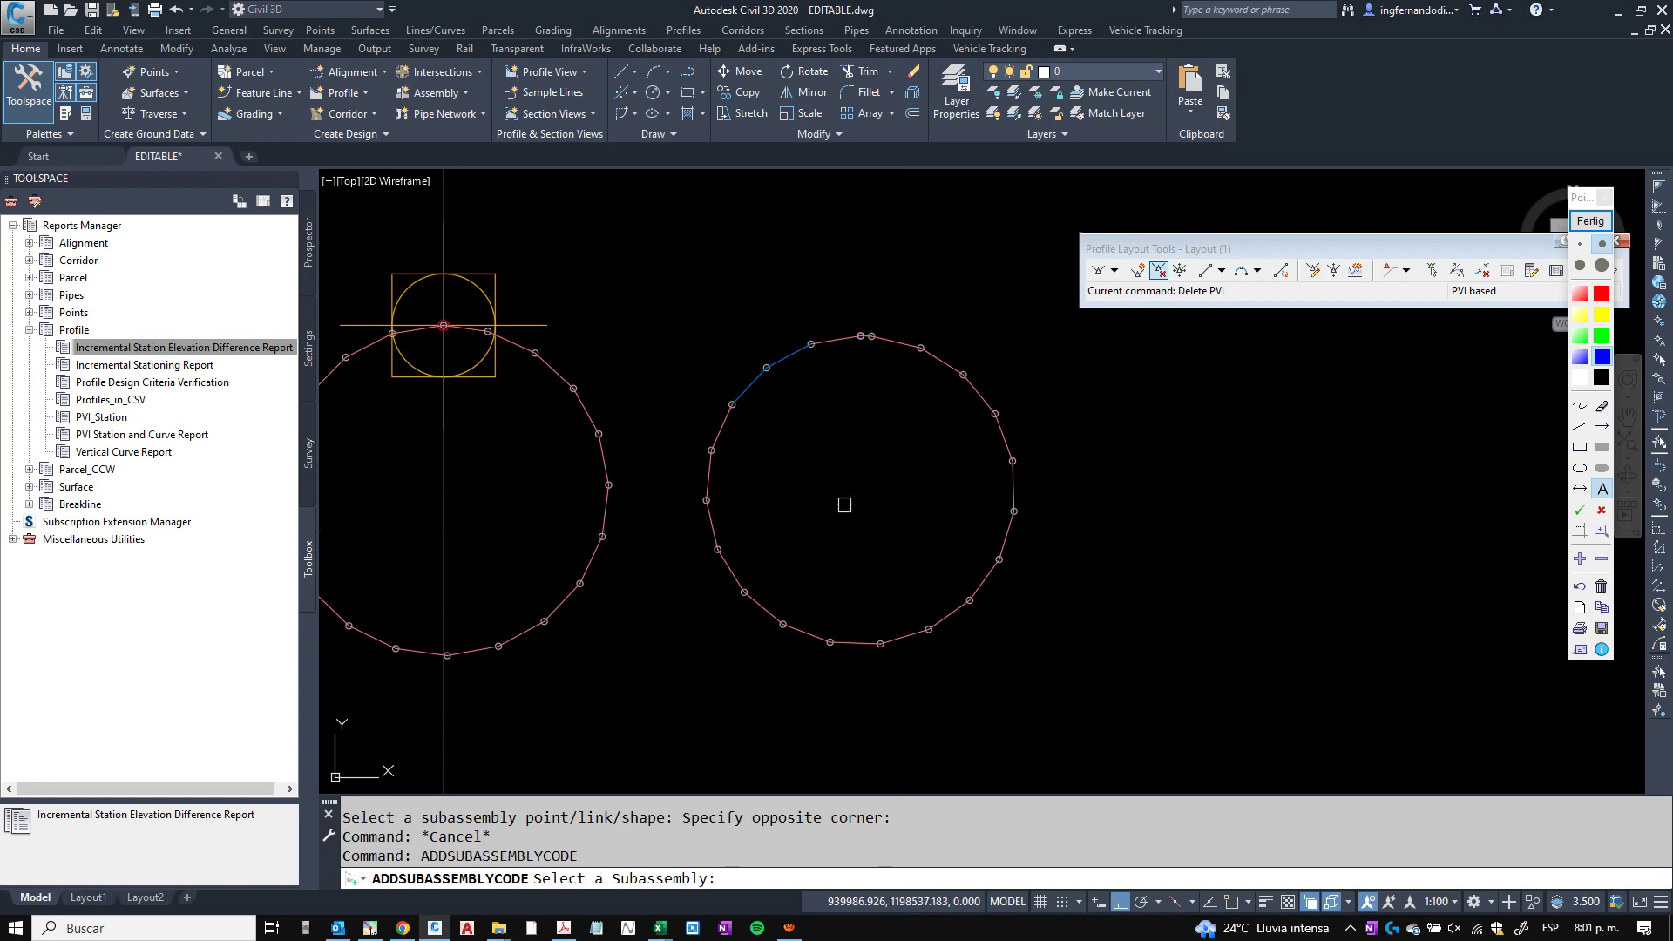
key("Escape")
key("Escape")
Add the code "BordeTubo" to the inner ring's fourth link counterclockwise from its crown point.
scroll(819, 347, "up", 8)
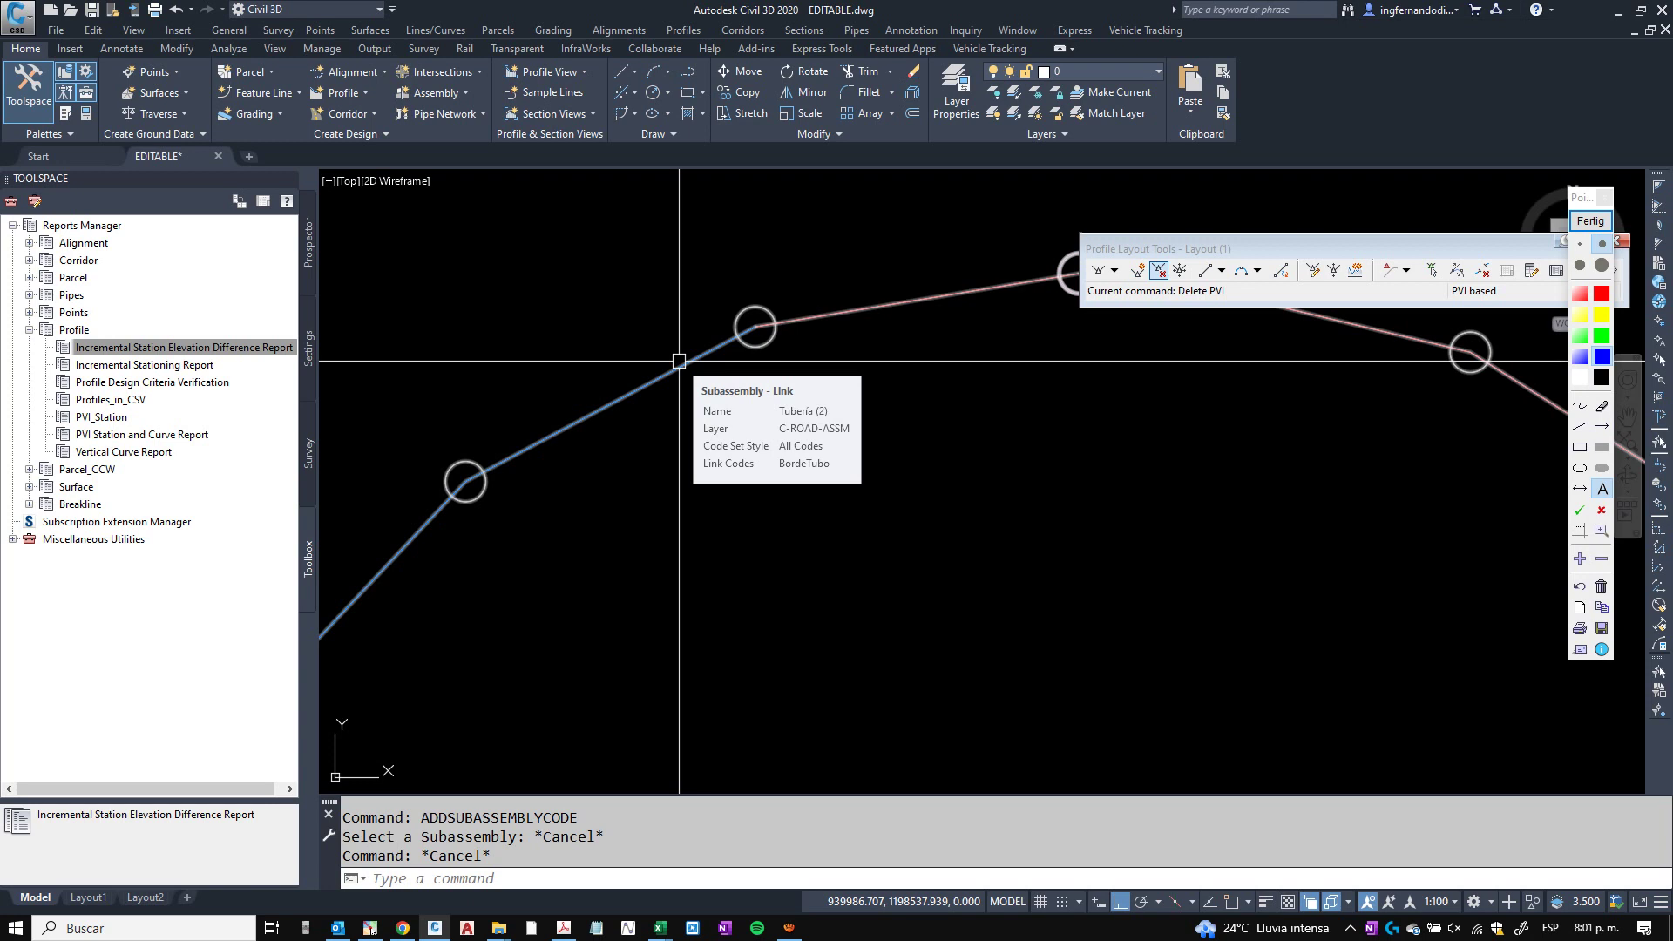
scroll(679, 360, "up", 10)
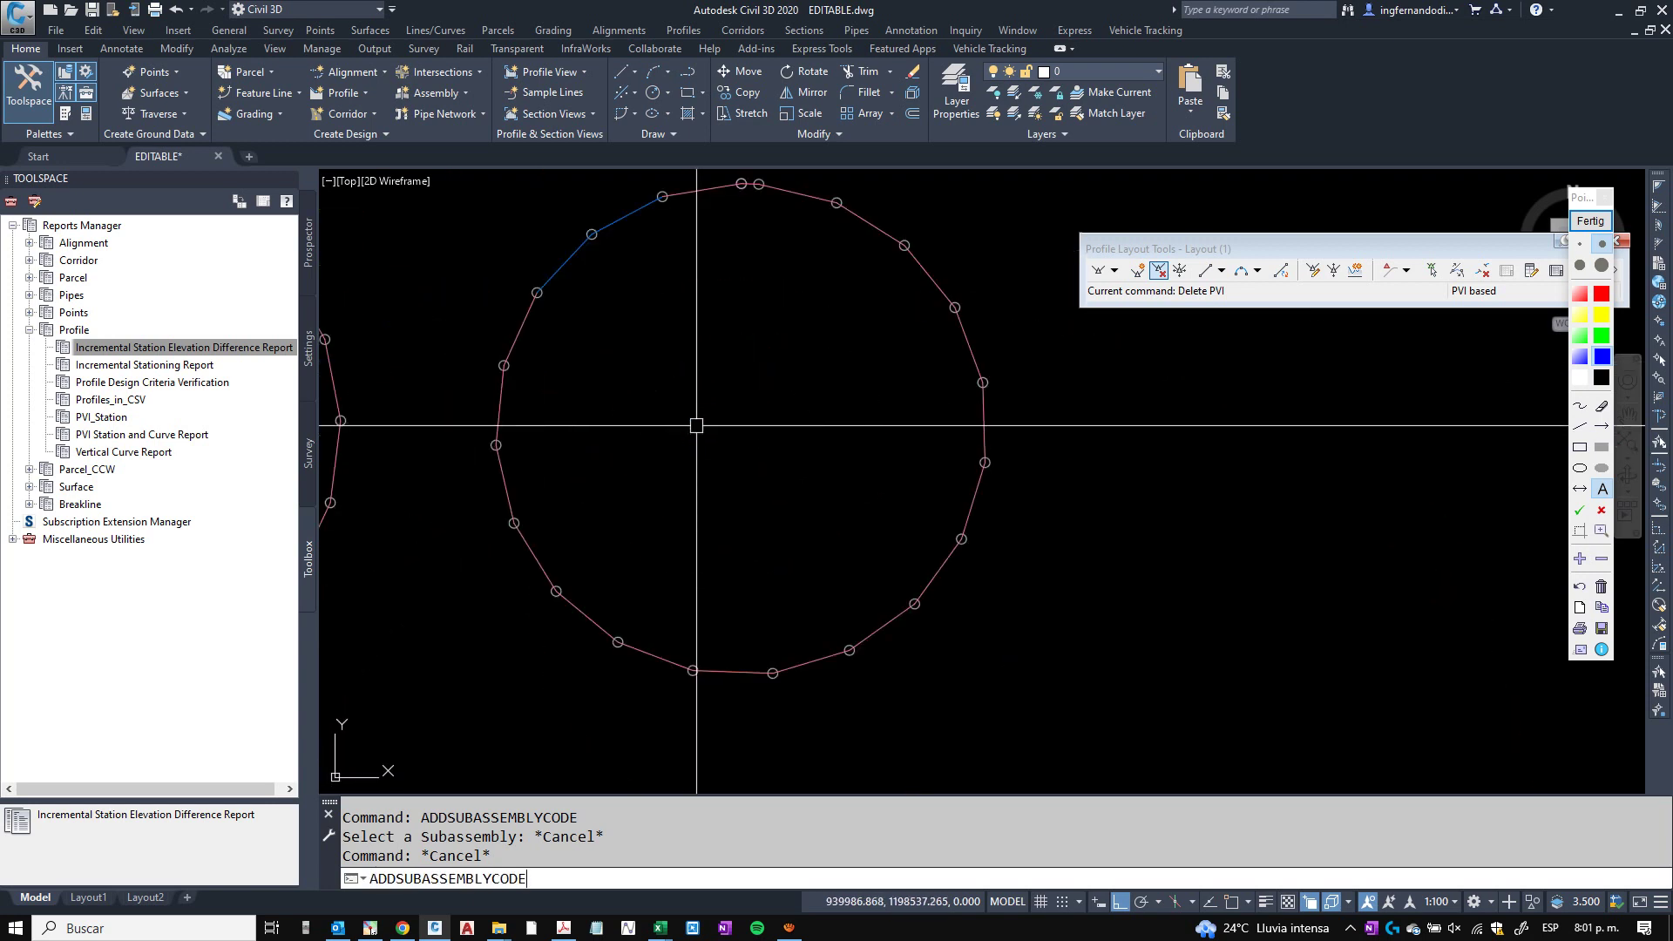
scroll(411, 363, "up", 2)
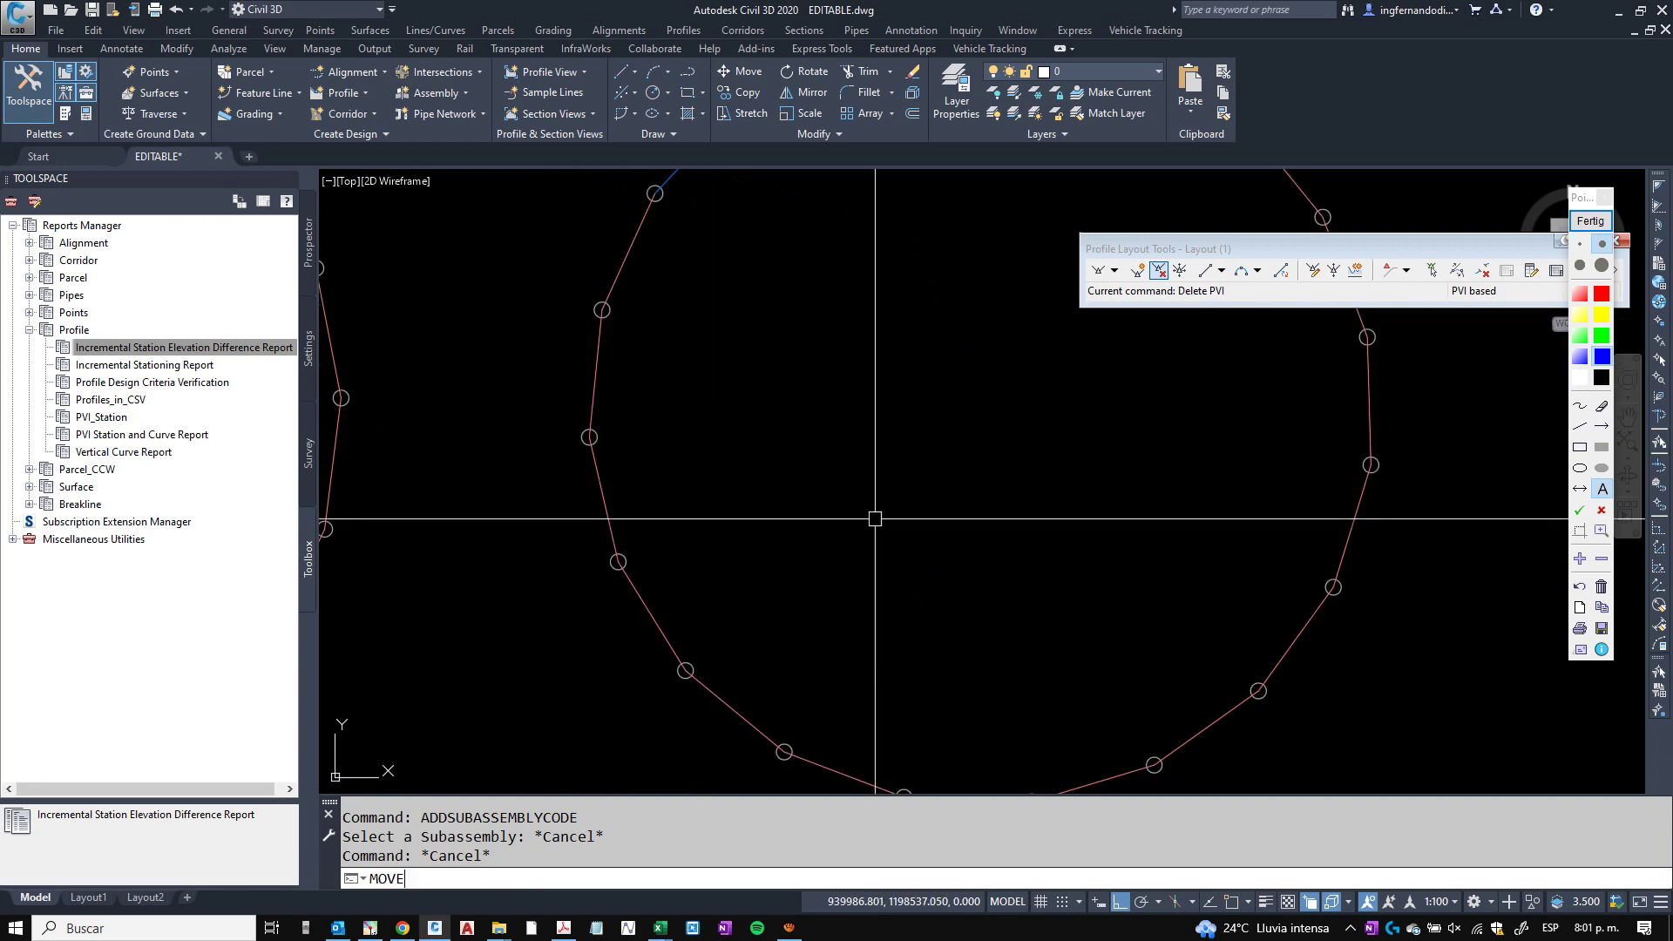
key("Up")
key("Return")
middle_click_drag(668, 219, 616, 369)
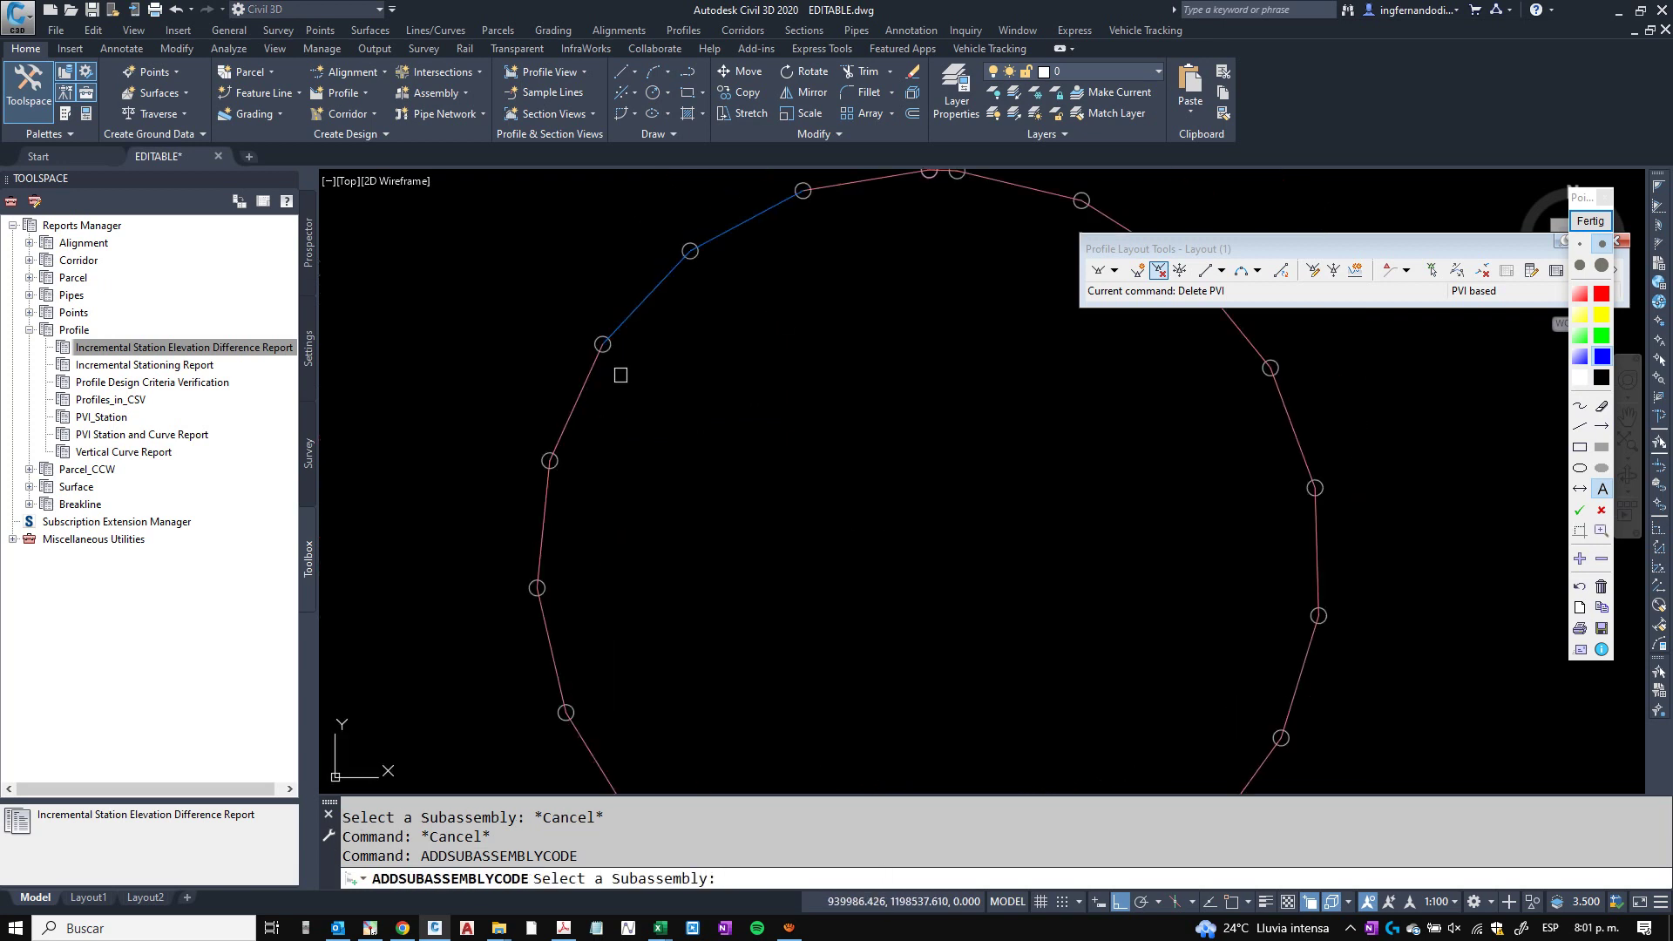
left_click(590, 383)
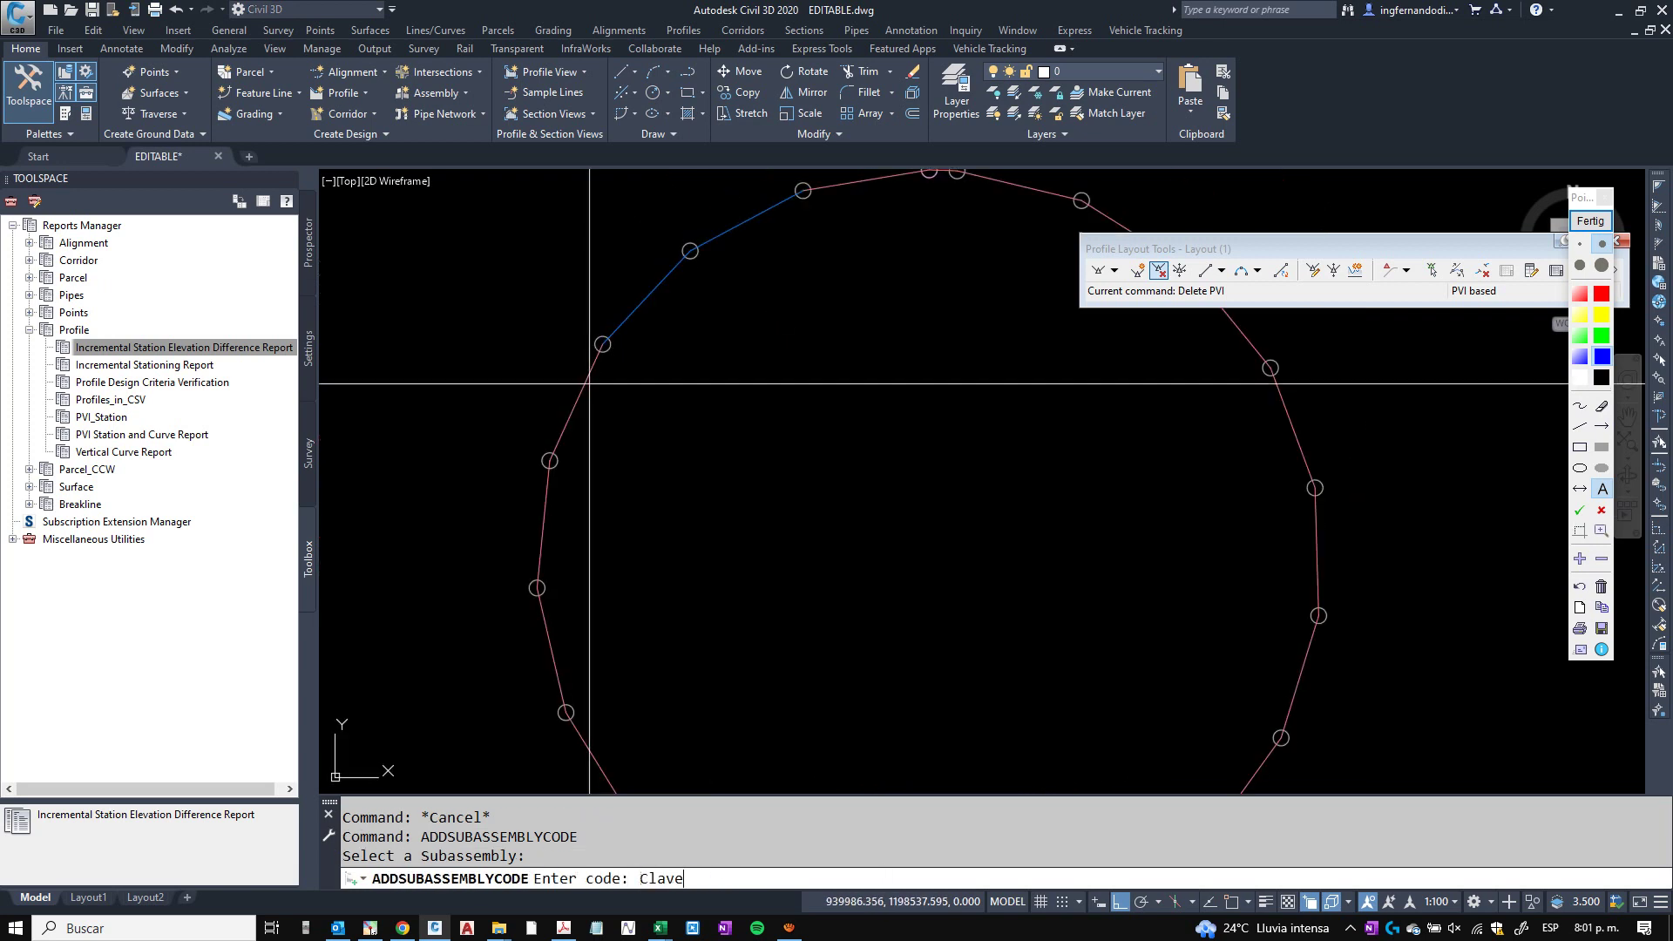
type("BordeTubo")
key("Return")
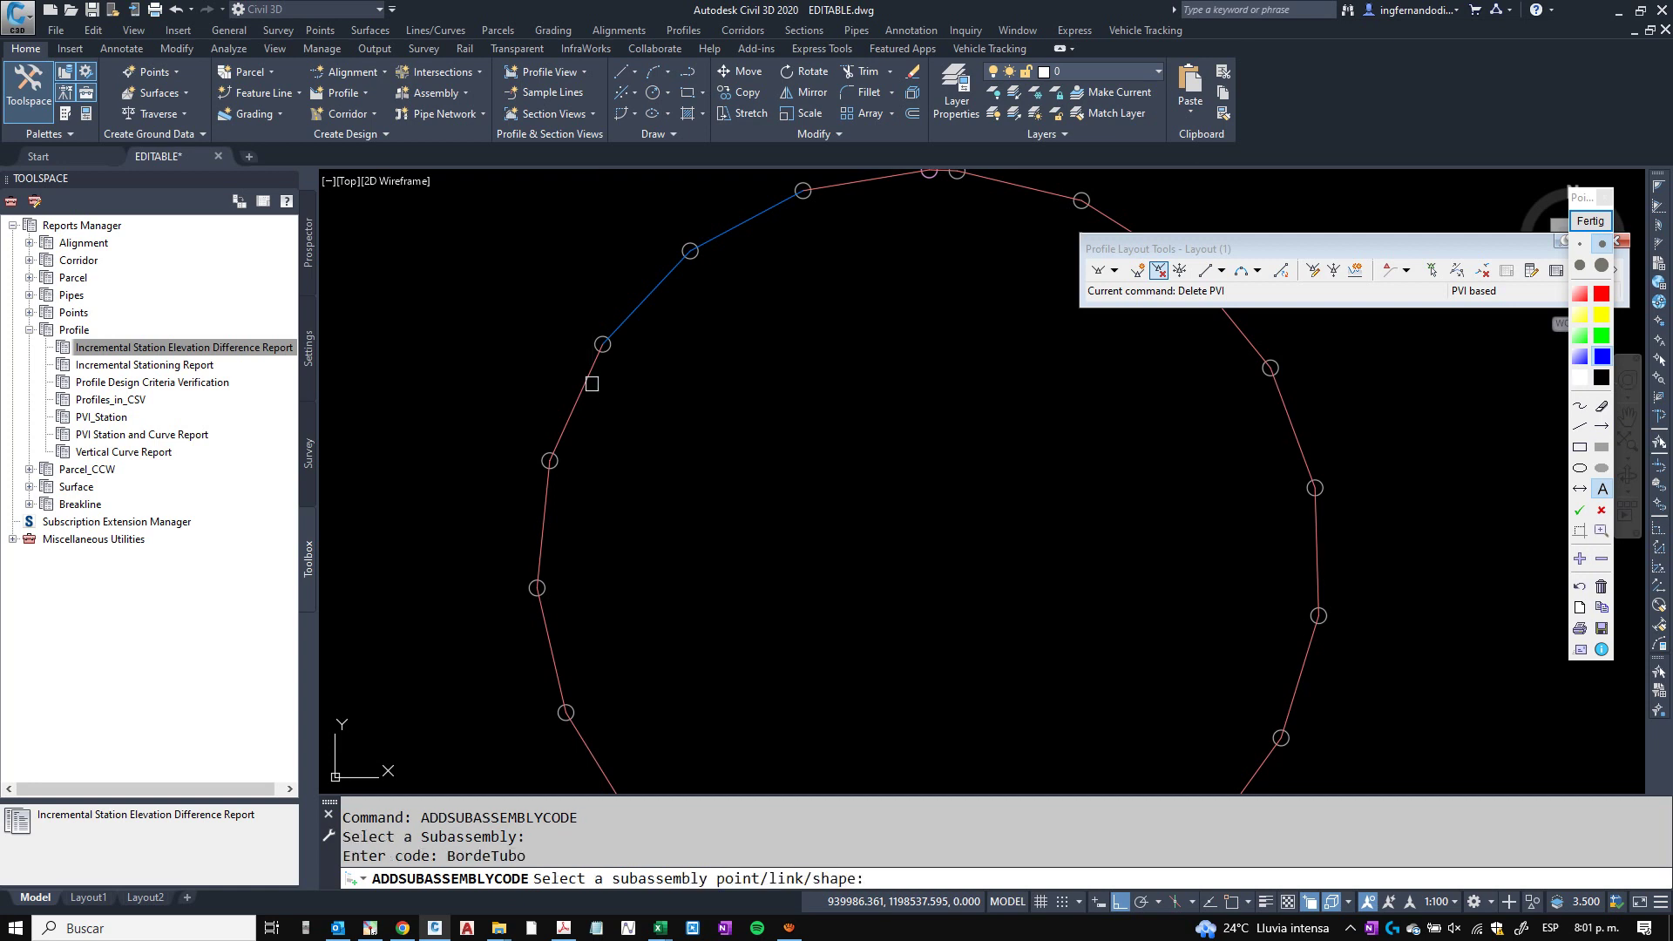
left_click(581, 402)
Add the code "BordeTubo" to the inner ring's link directly above its leftmost point.
key("Return")
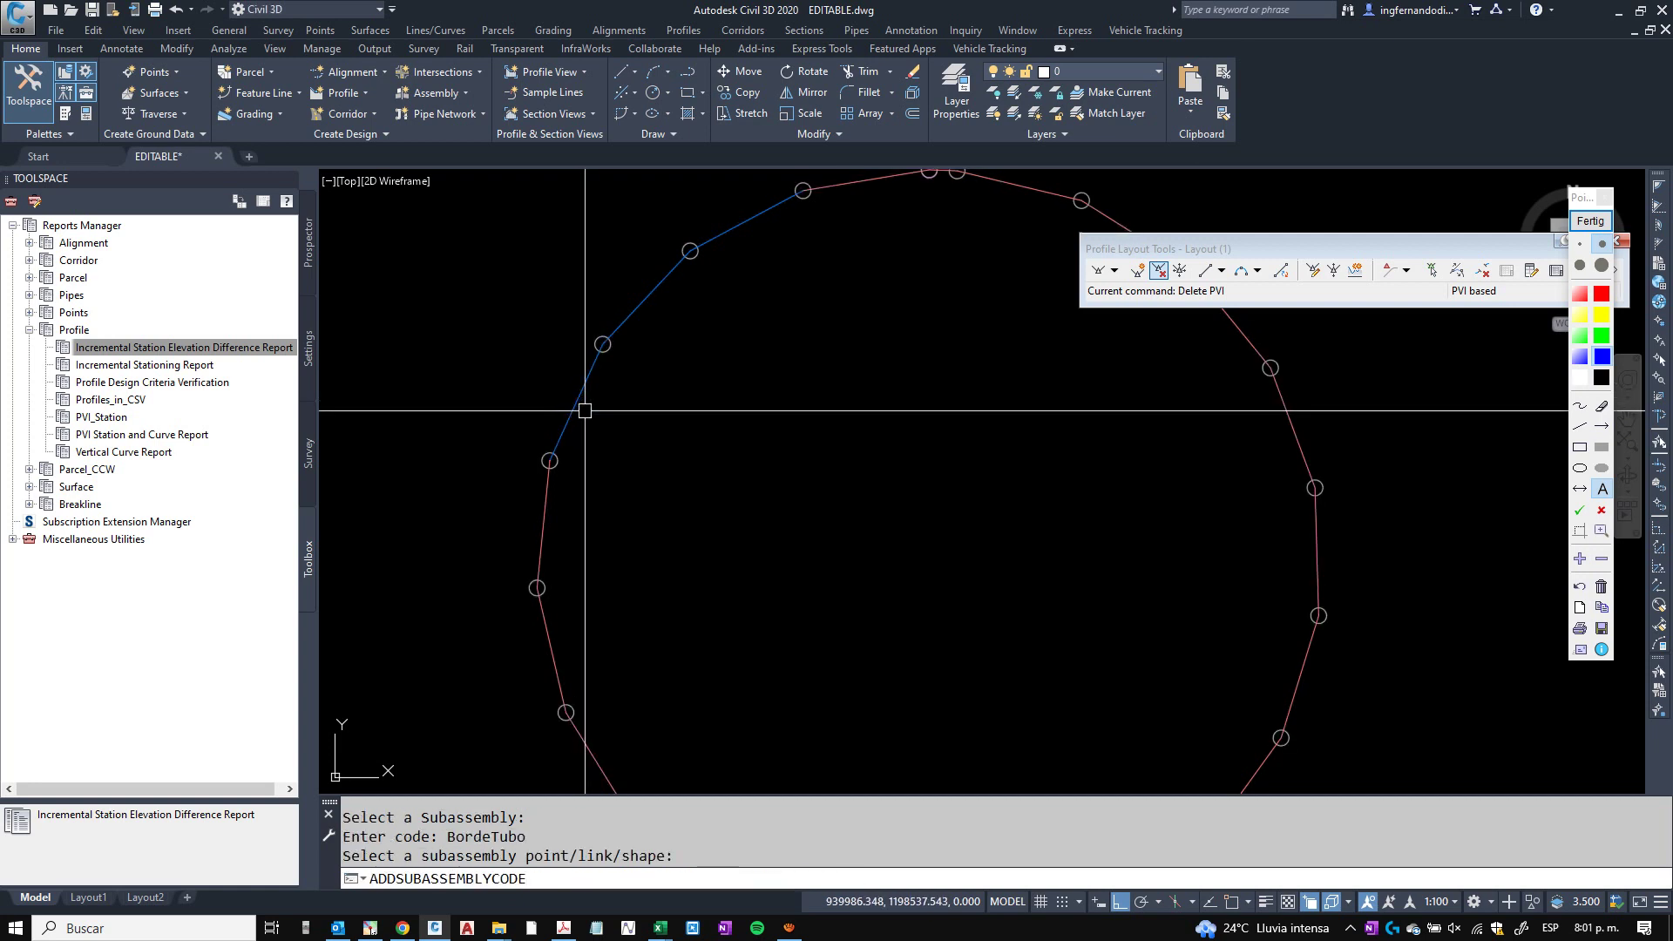
left_click(557, 439)
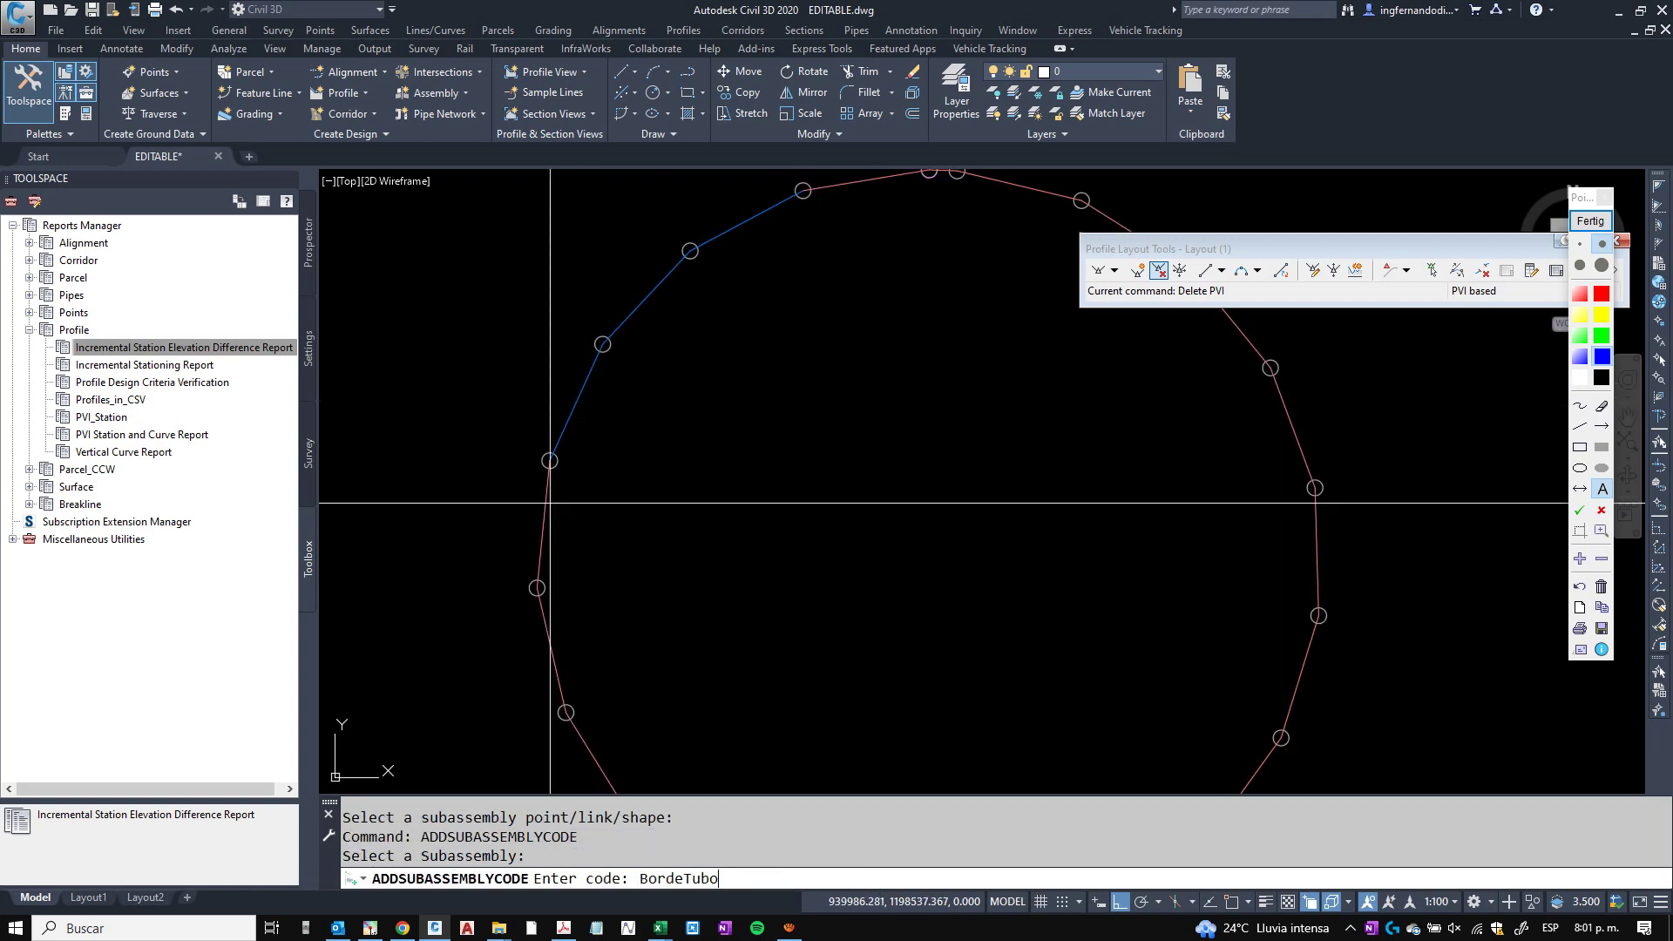
key("Return")
left_click(549, 502)
Add the code "BordeTubo" to the inner ring's link directly below its leftmost point.
middle_click_drag(623, 622, 578, 552)
key("Return")
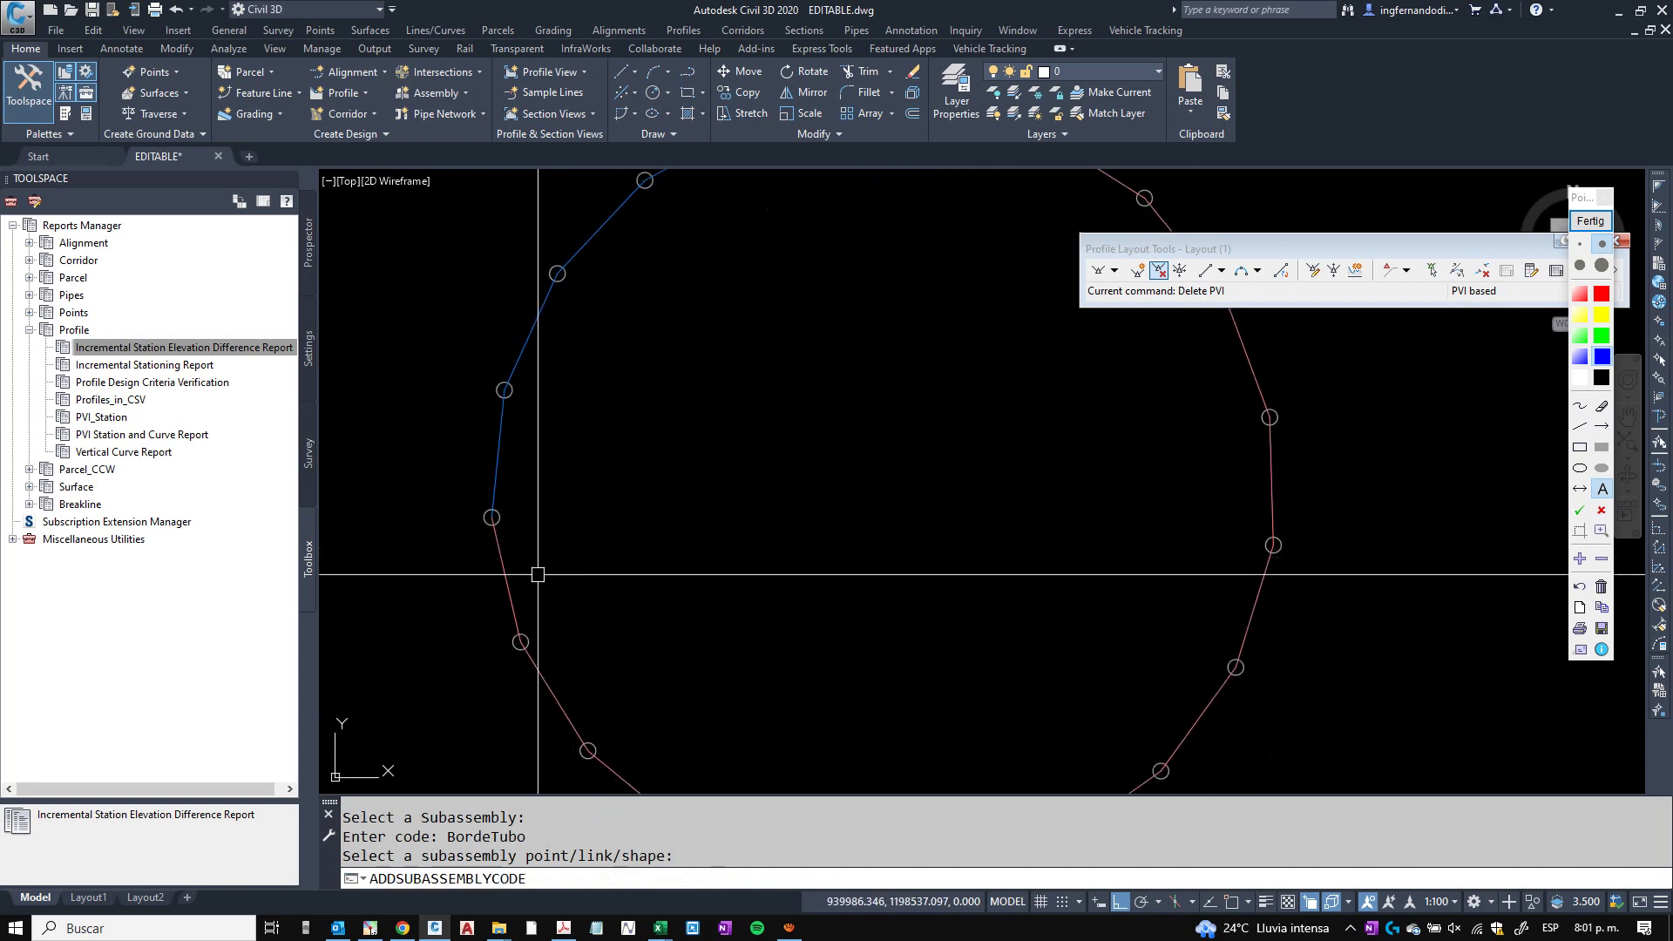
left_click(499, 567)
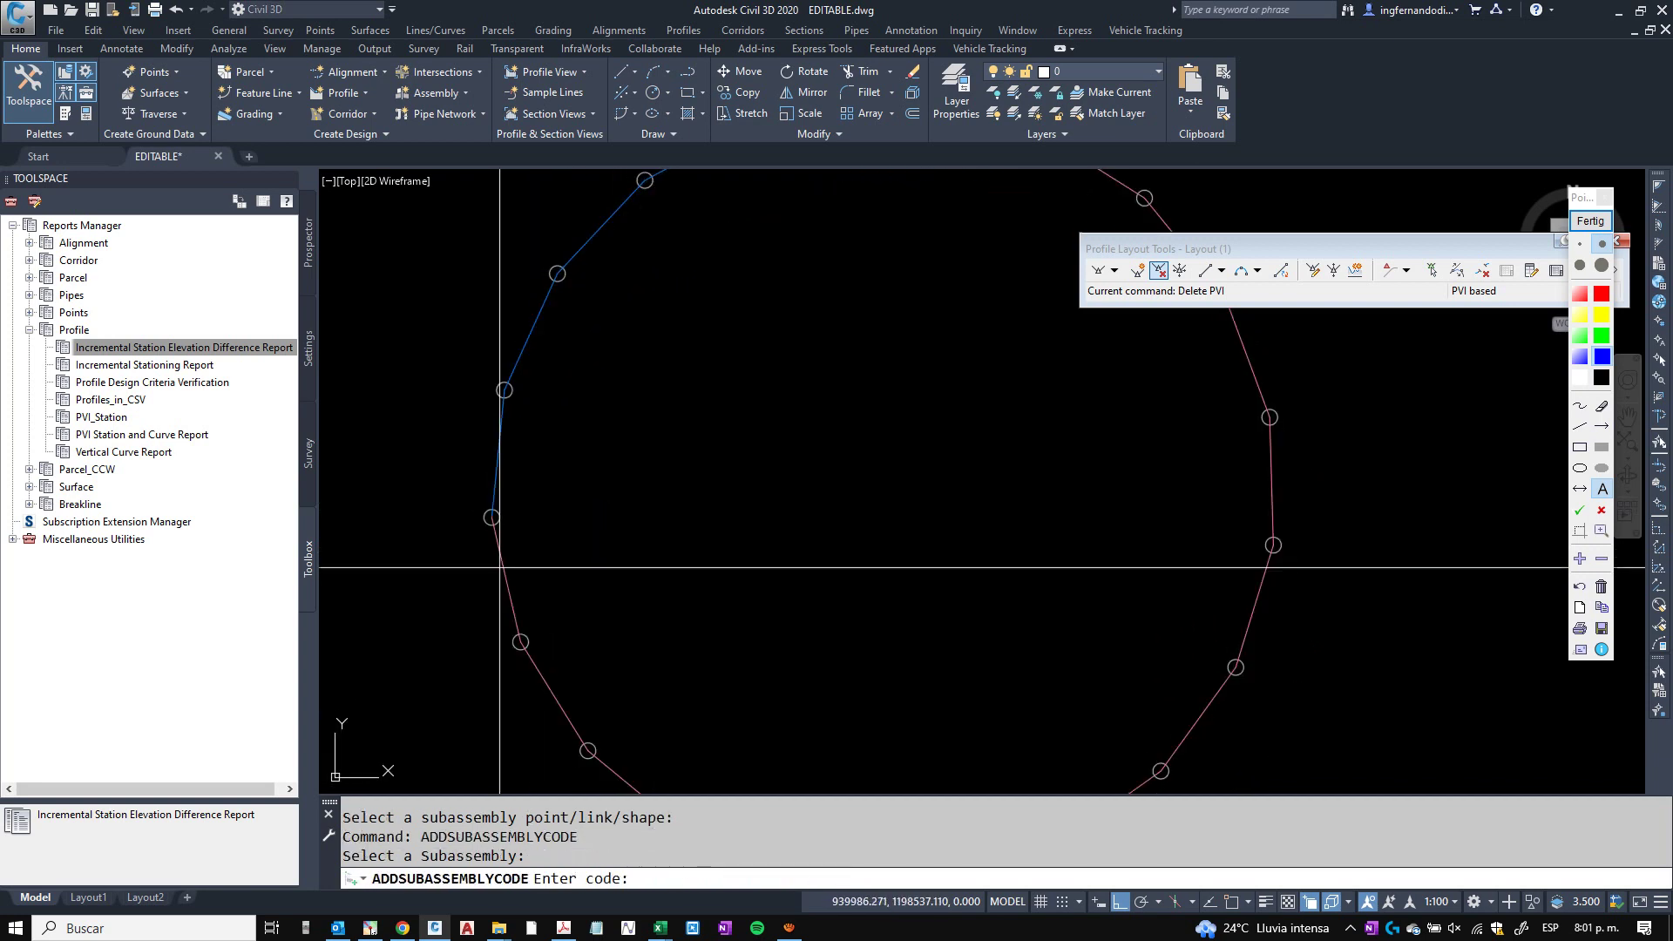
key("Return")
left_click(502, 568)
Add the code "BordeTubo" to the second link below the inner ring's leftmost point.
middle_click_drag(612, 608, 545, 515)
key("Return")
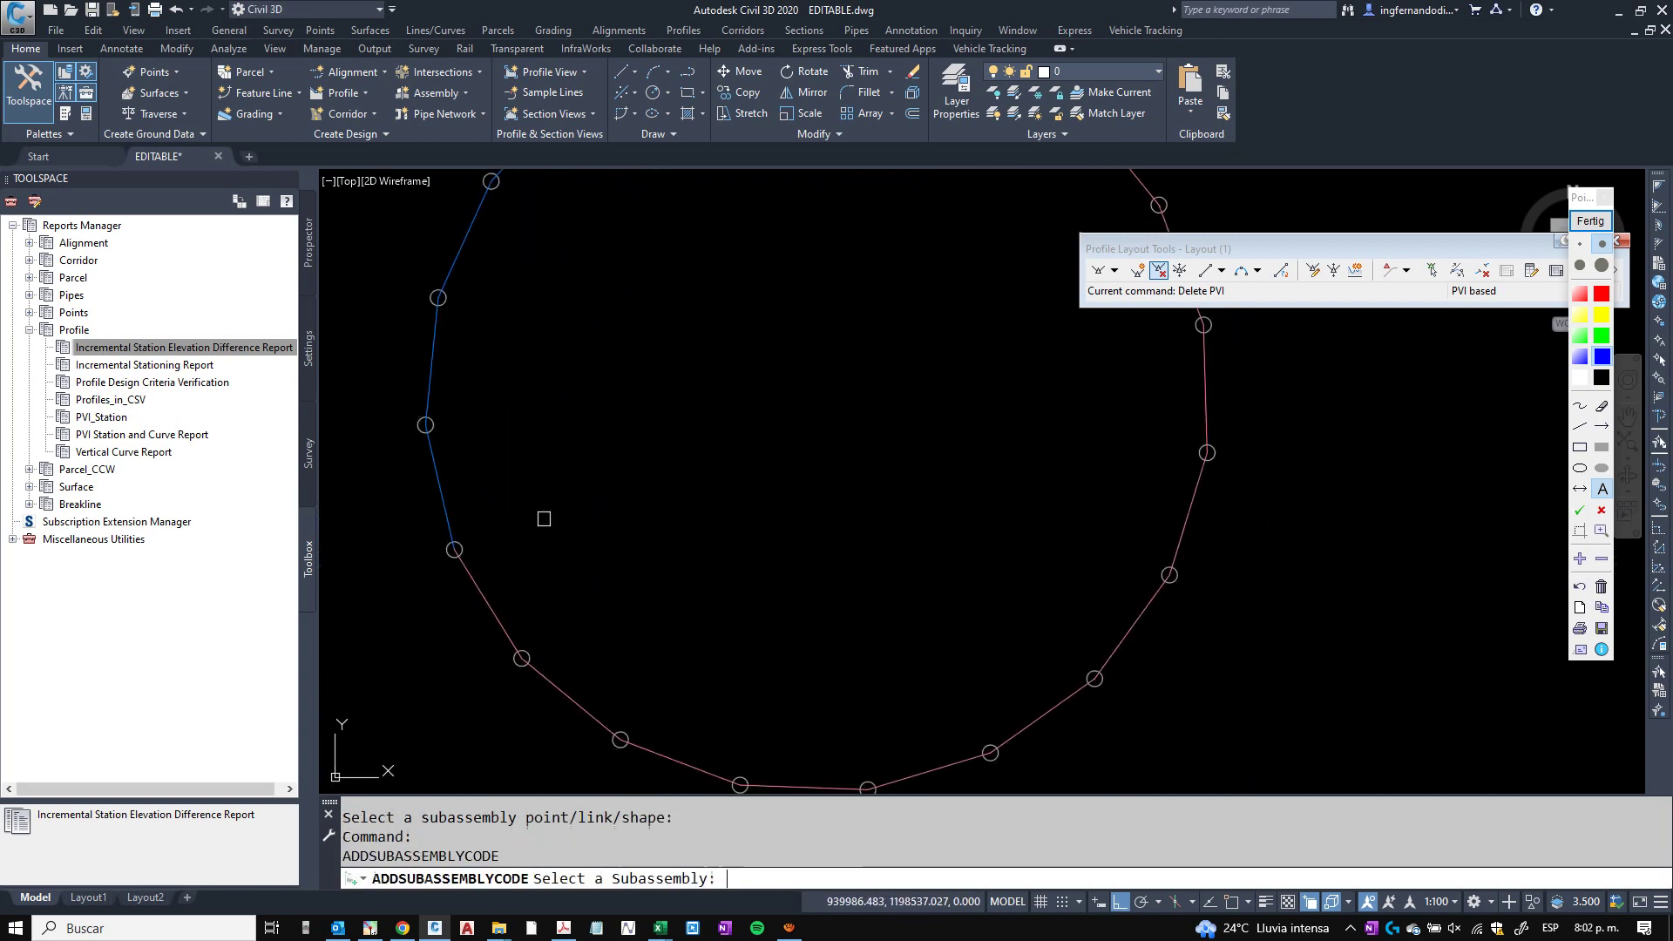
left_click(487, 596)
key("Return")
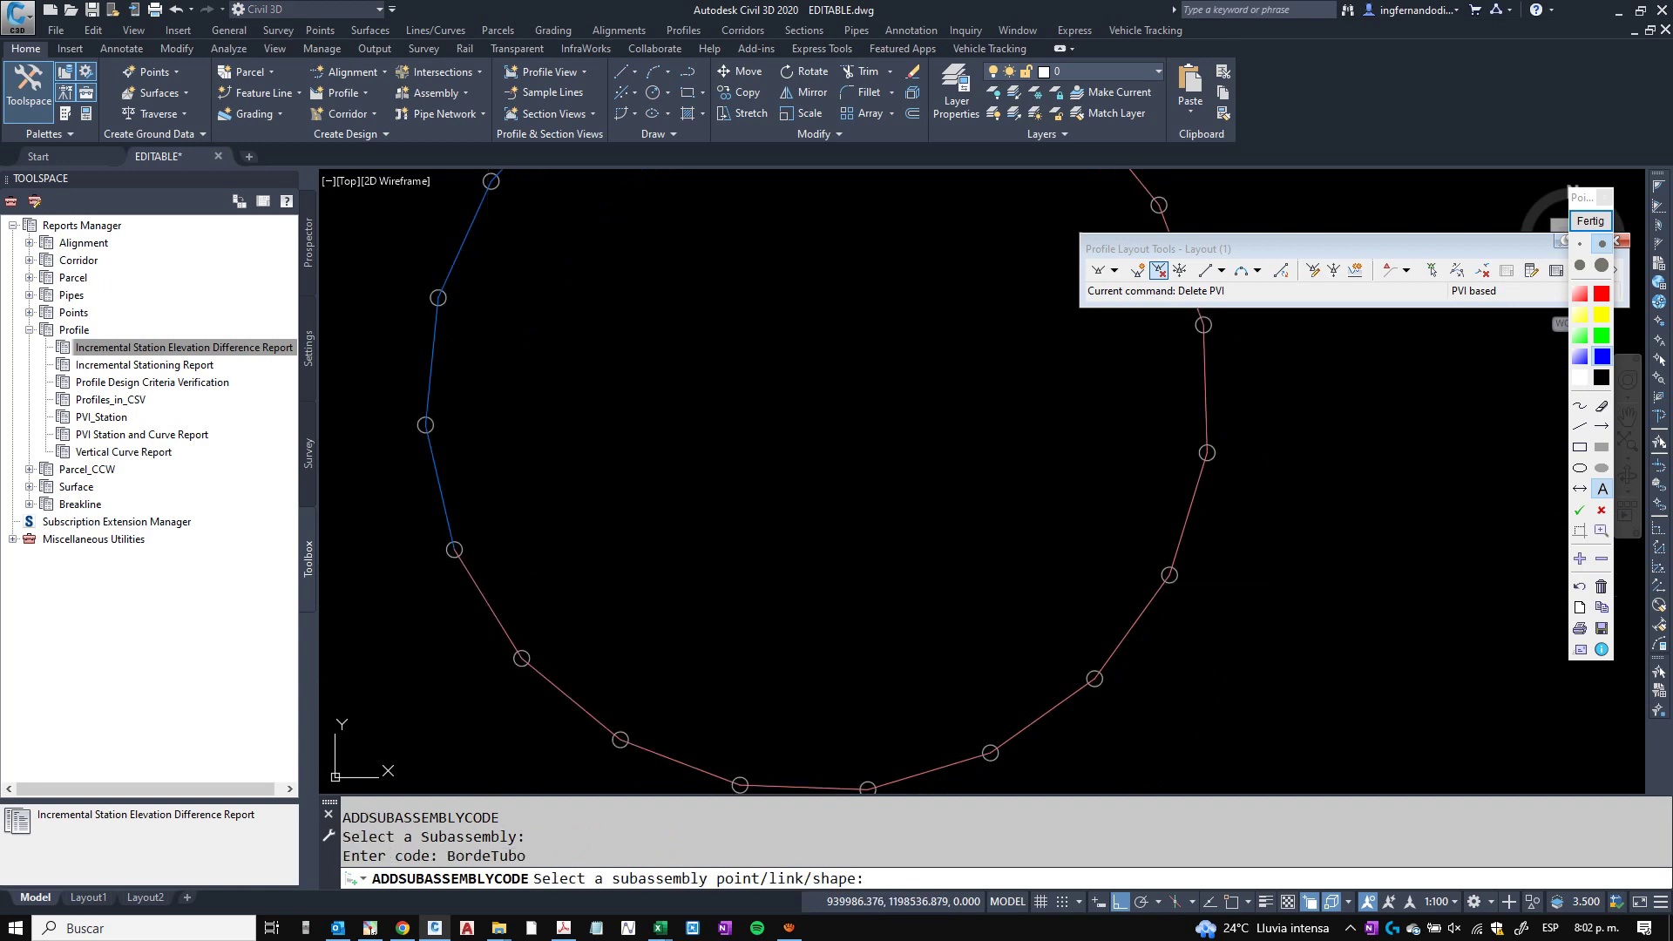
left_click(486, 598)
Add the code "BordeTubo" to the third link below the leftmost point, on the inner ring's lower left.
key("Return")
left_click(549, 679)
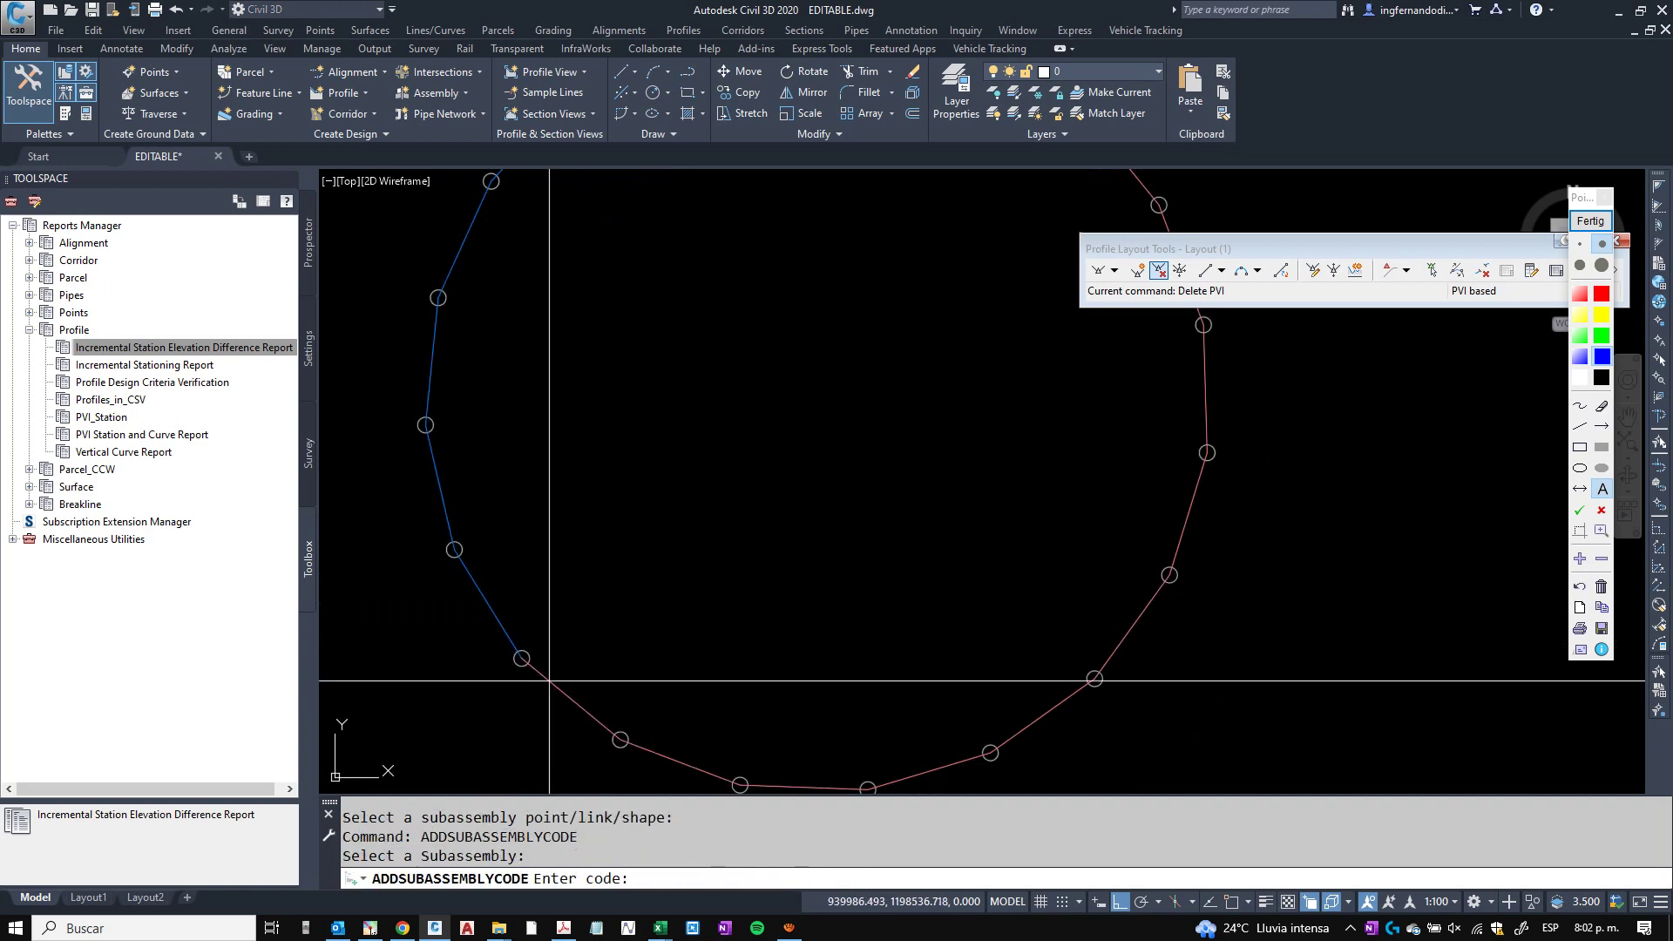
type("BordeTubo")
key("Return")
scroll(549, 679, "down", 1)
key("Return")
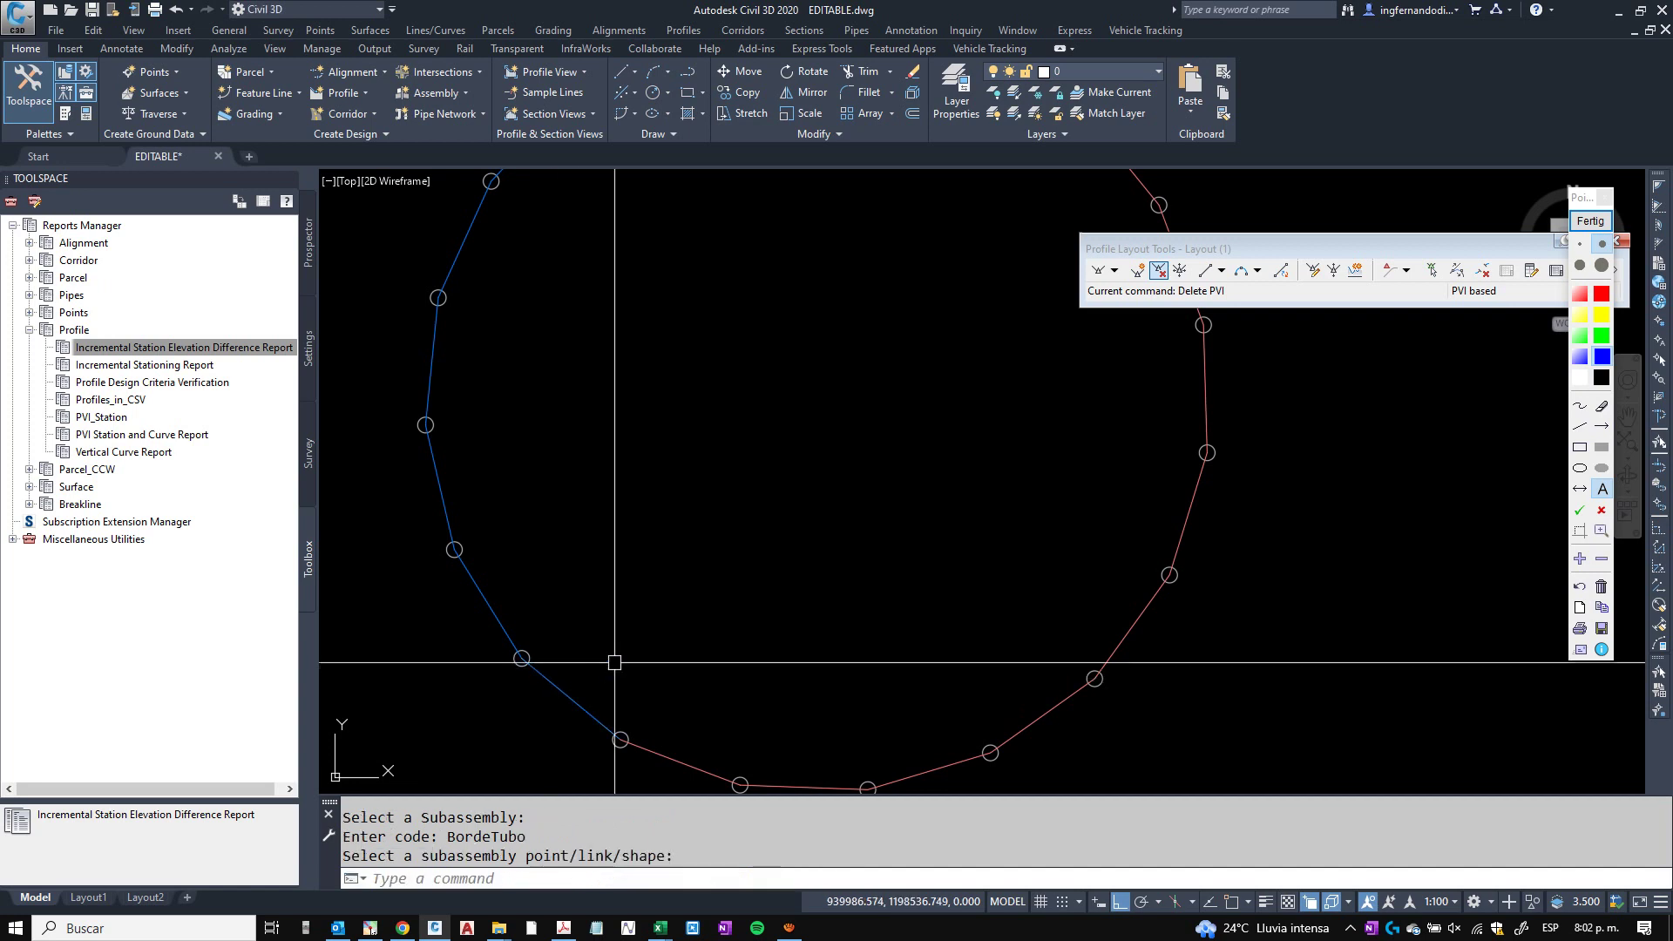
Add the code "BordeTubo" to the inner ring's link adjoining the left end of its nearly horizontal bottom link.
scroll(610, 665, "up", 1)
key("Return")
left_click(546, 661)
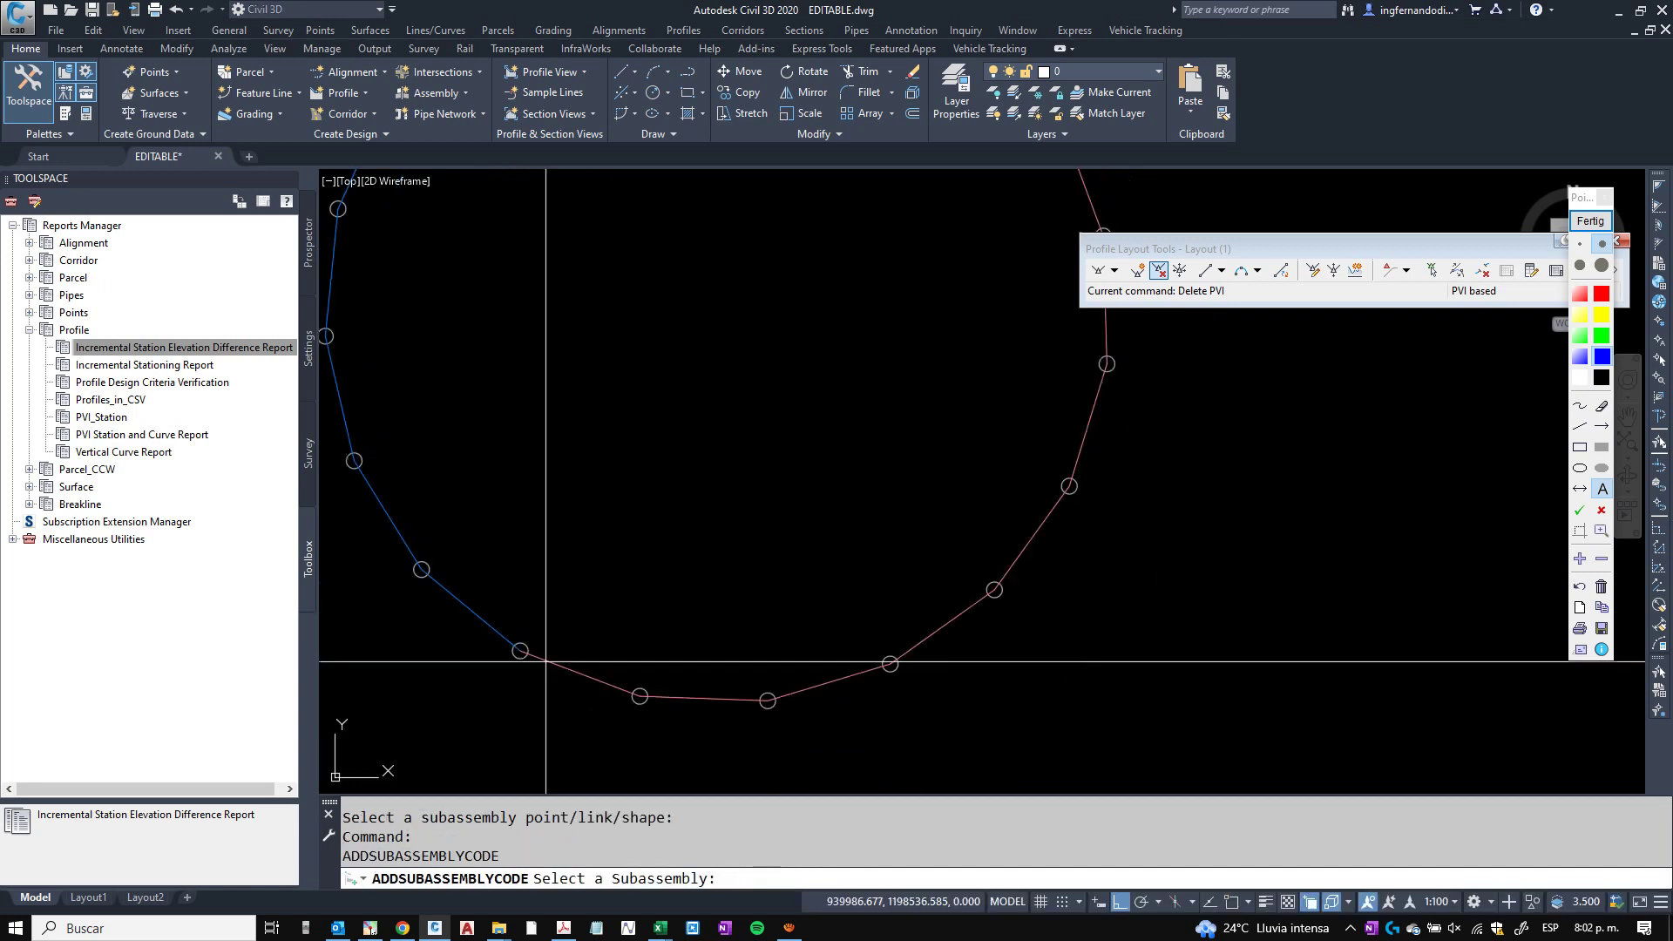
type("BordeTubo")
key("Return")
scroll(538, 604, "down", 1)
scroll(609, 644, "up", 1)
key("Return")
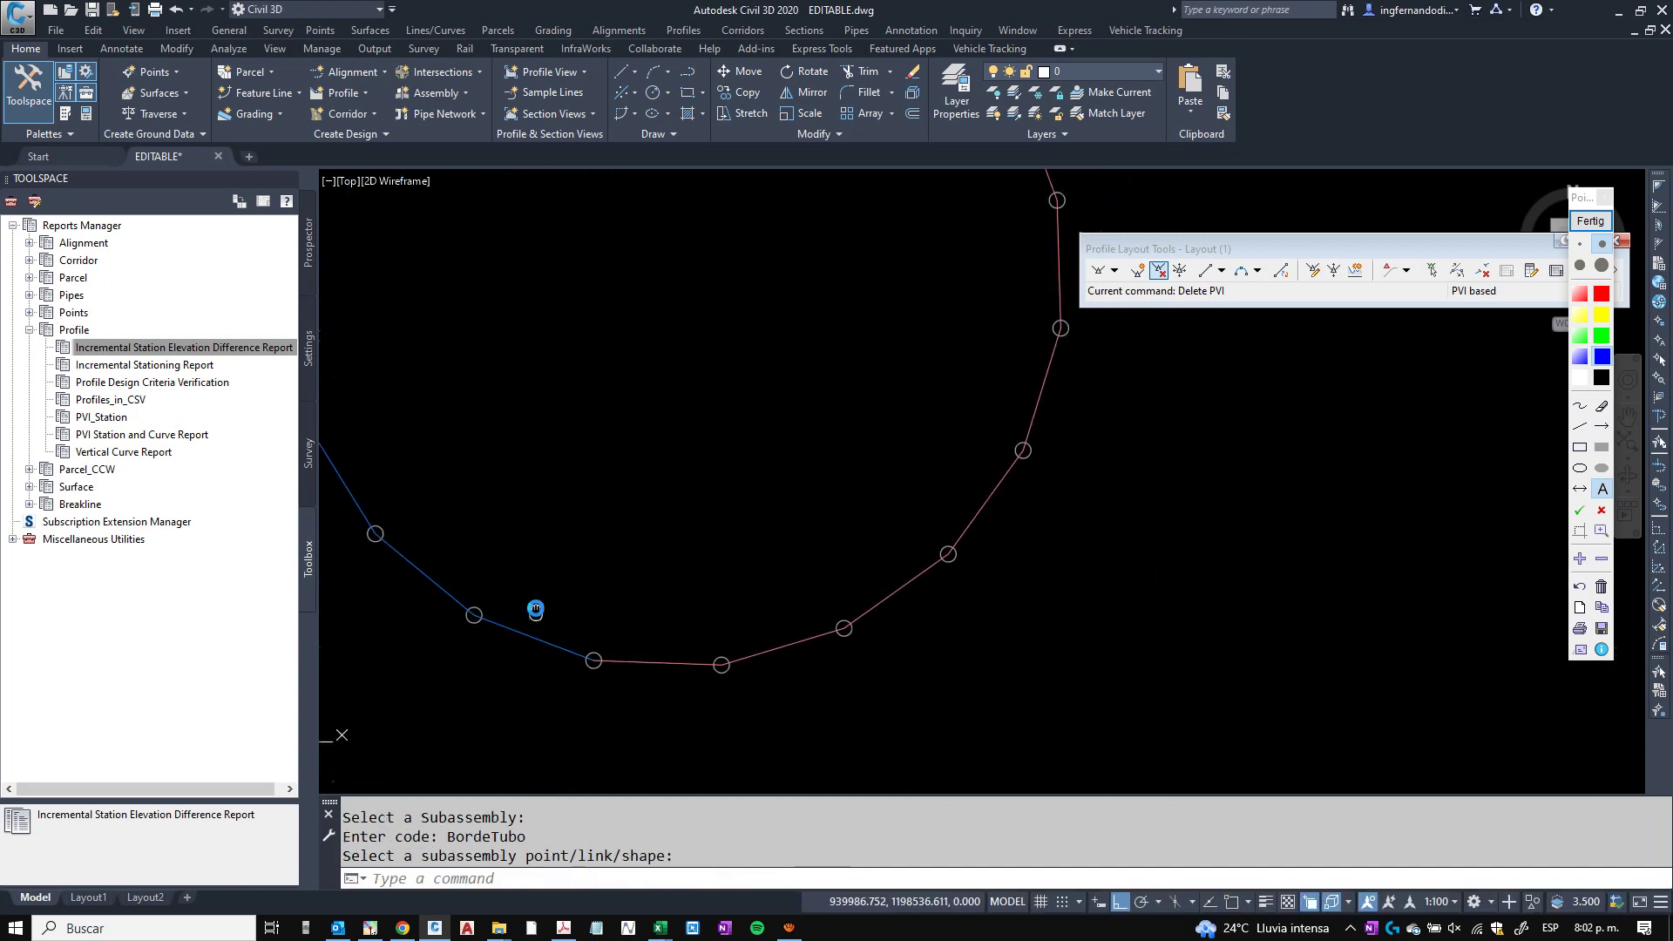
Add the code "BordeTubo" to the nearly horizontal link at the bottom of the inner ring.
key("Return")
left_click(642, 662)
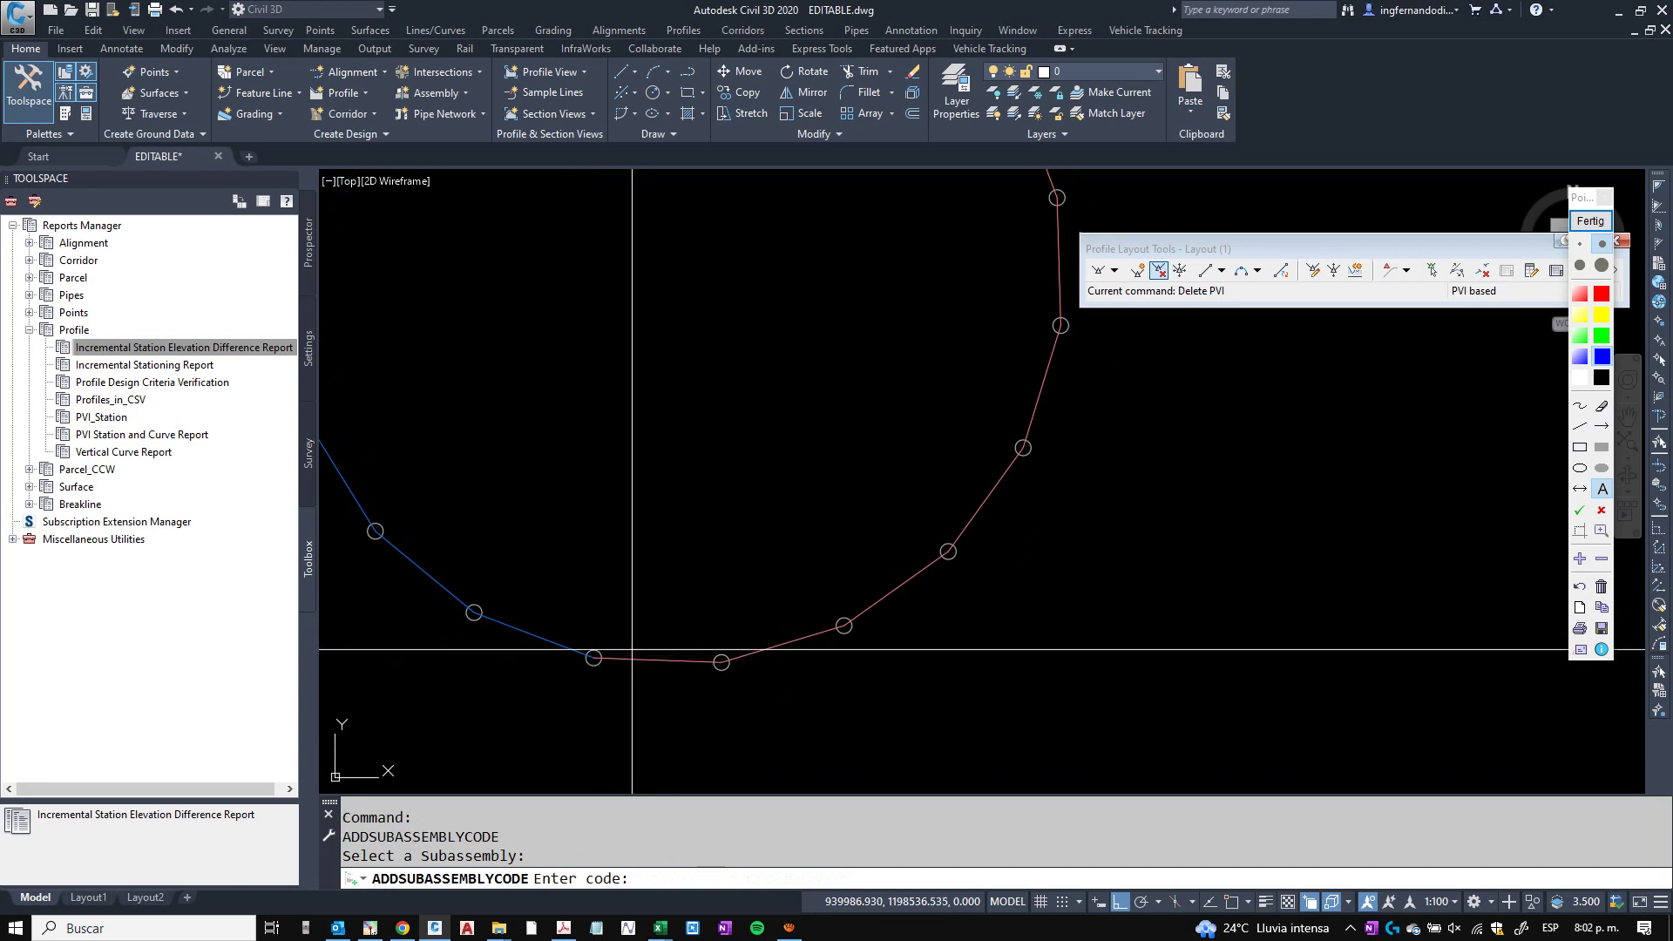
type("BordeTubo")
key("Return")
key("Return")
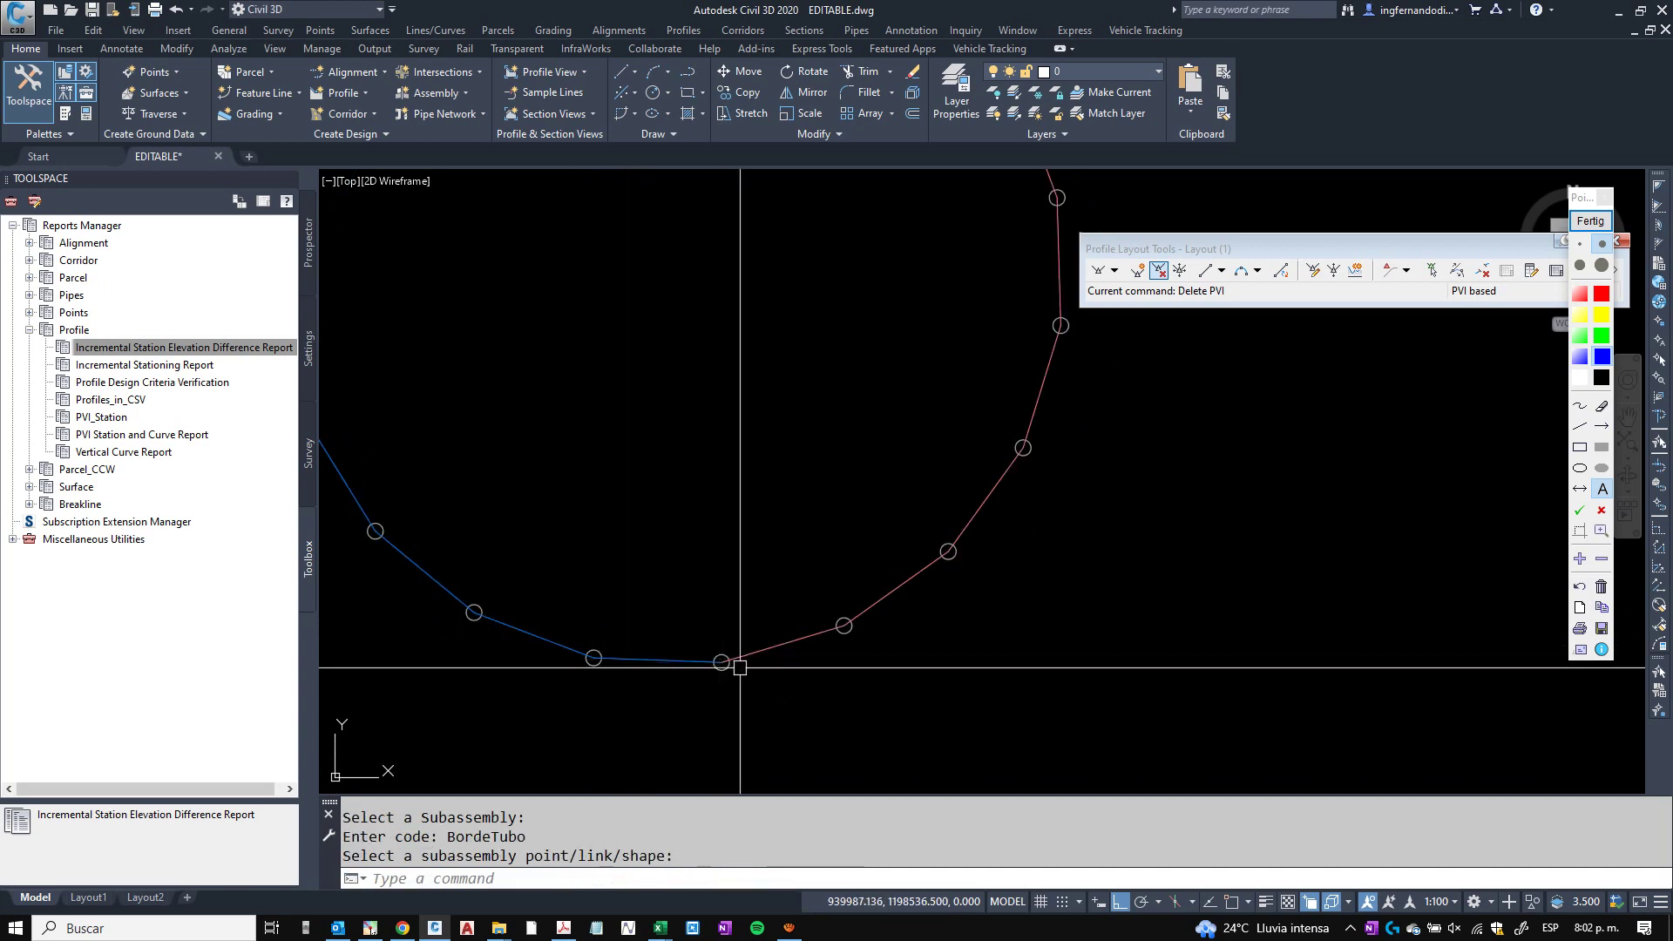
Add the code "BordeTubo" to the inner ring's link adjoining the right end of its bottom link.
key("Return")
left_click(793, 650)
type("BordeTubo")
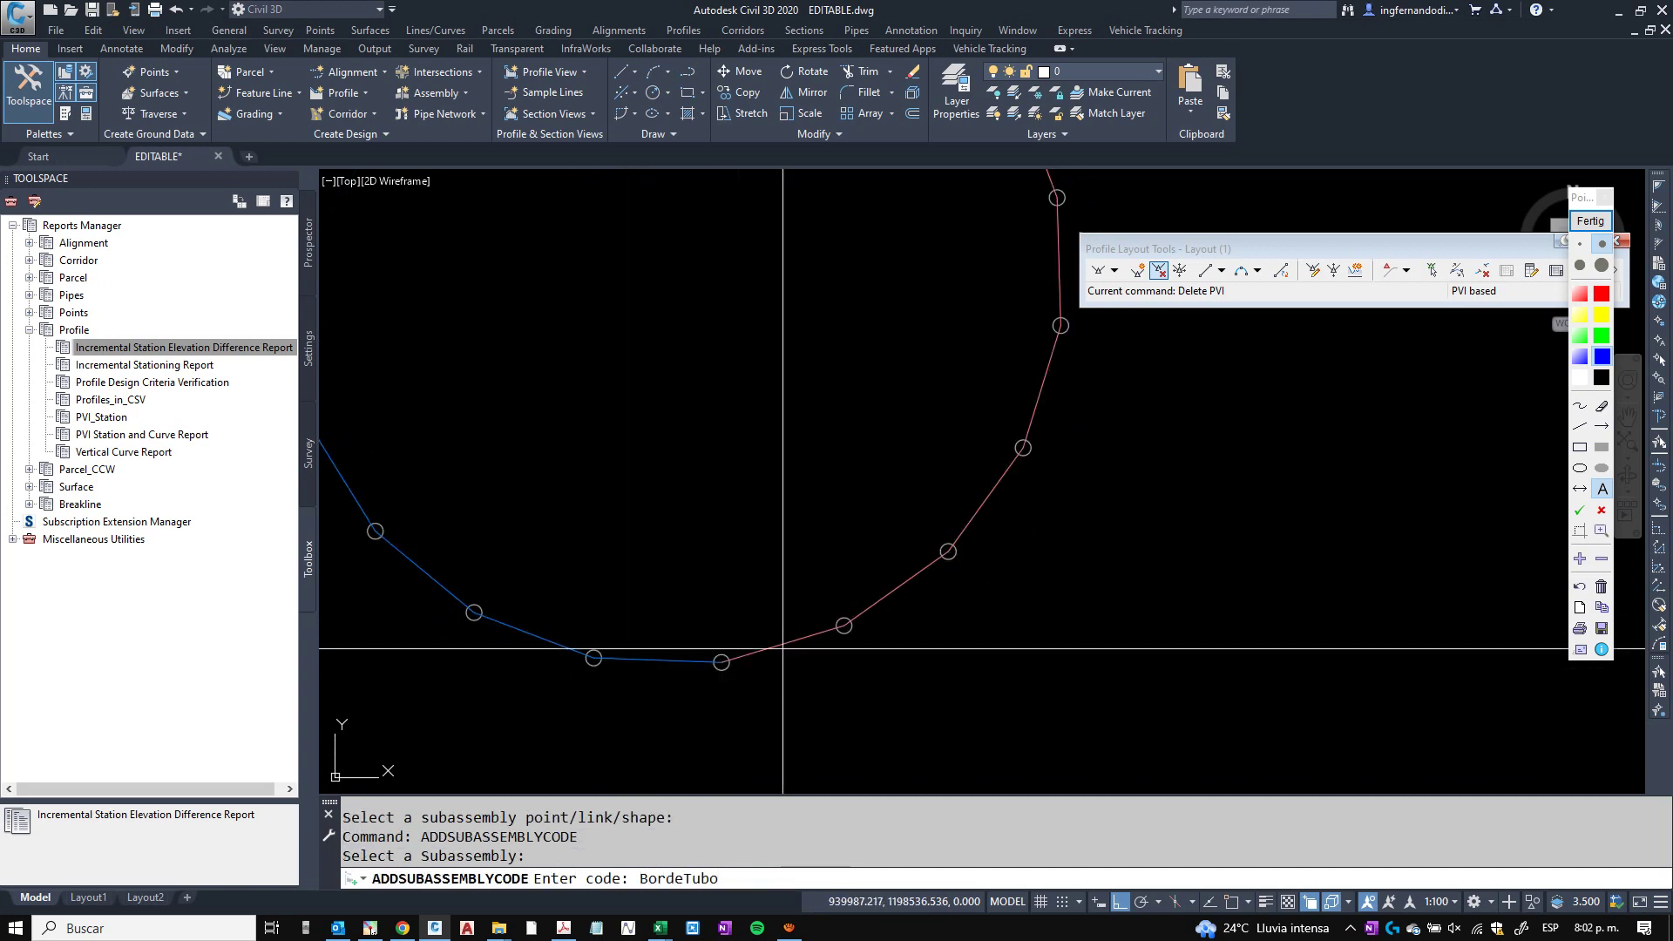
key("Return")
key("Return")
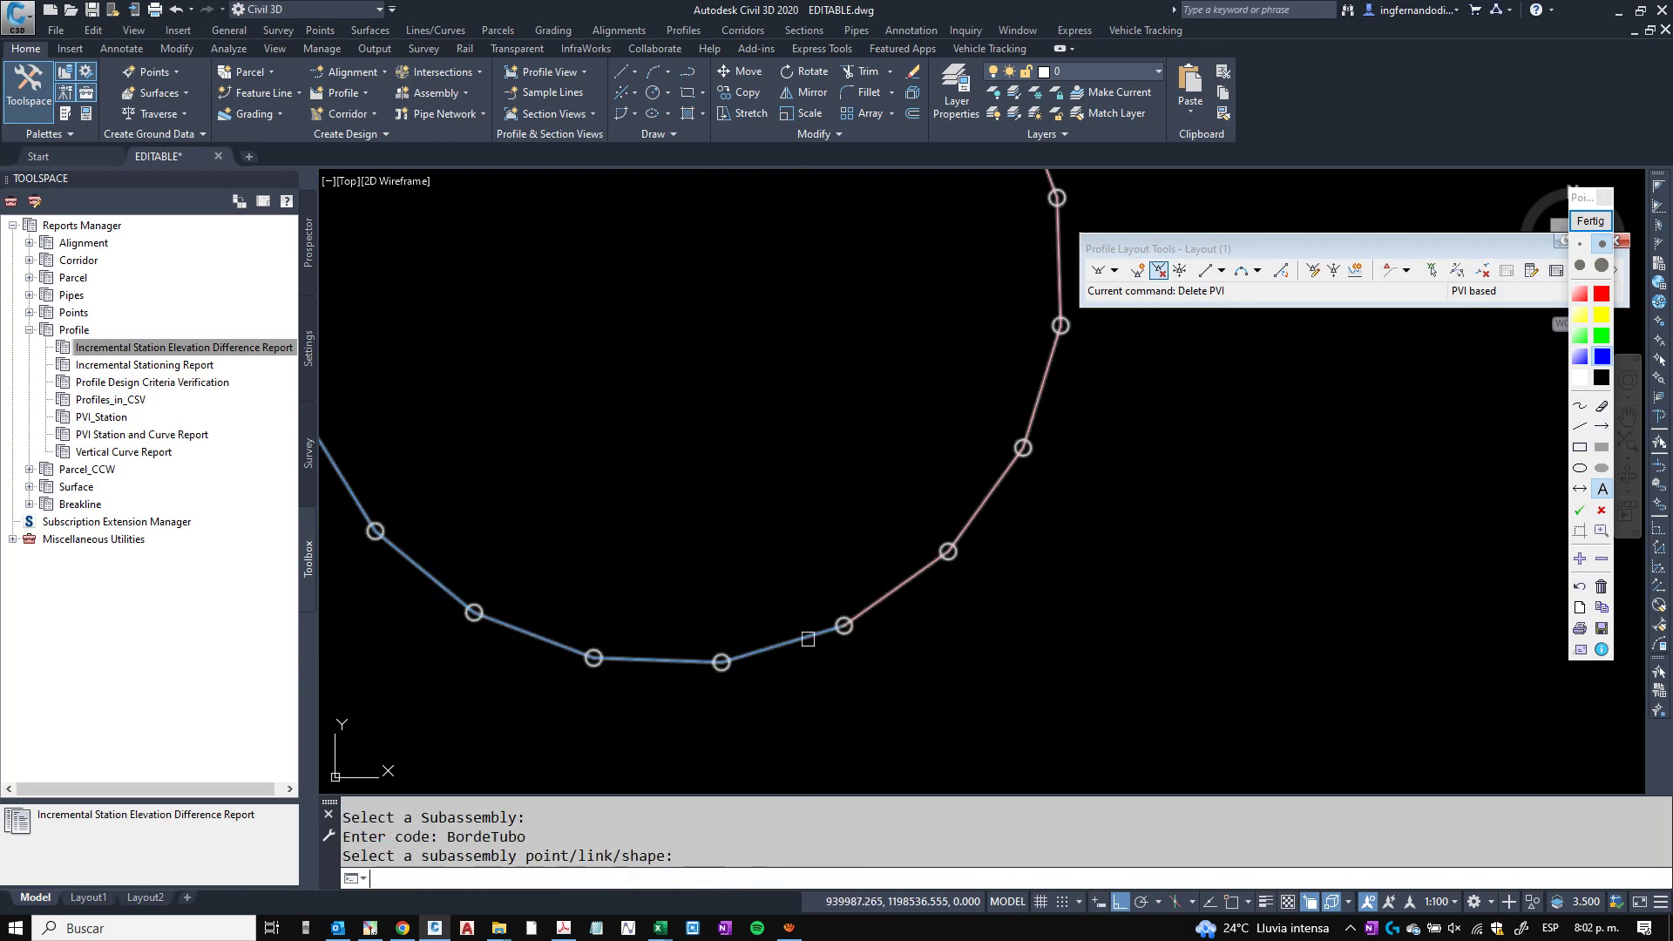
Add the code "BordeTubo" to the second link to the right of the inner ring's bottom link.
key("Return")
left_click(888, 598)
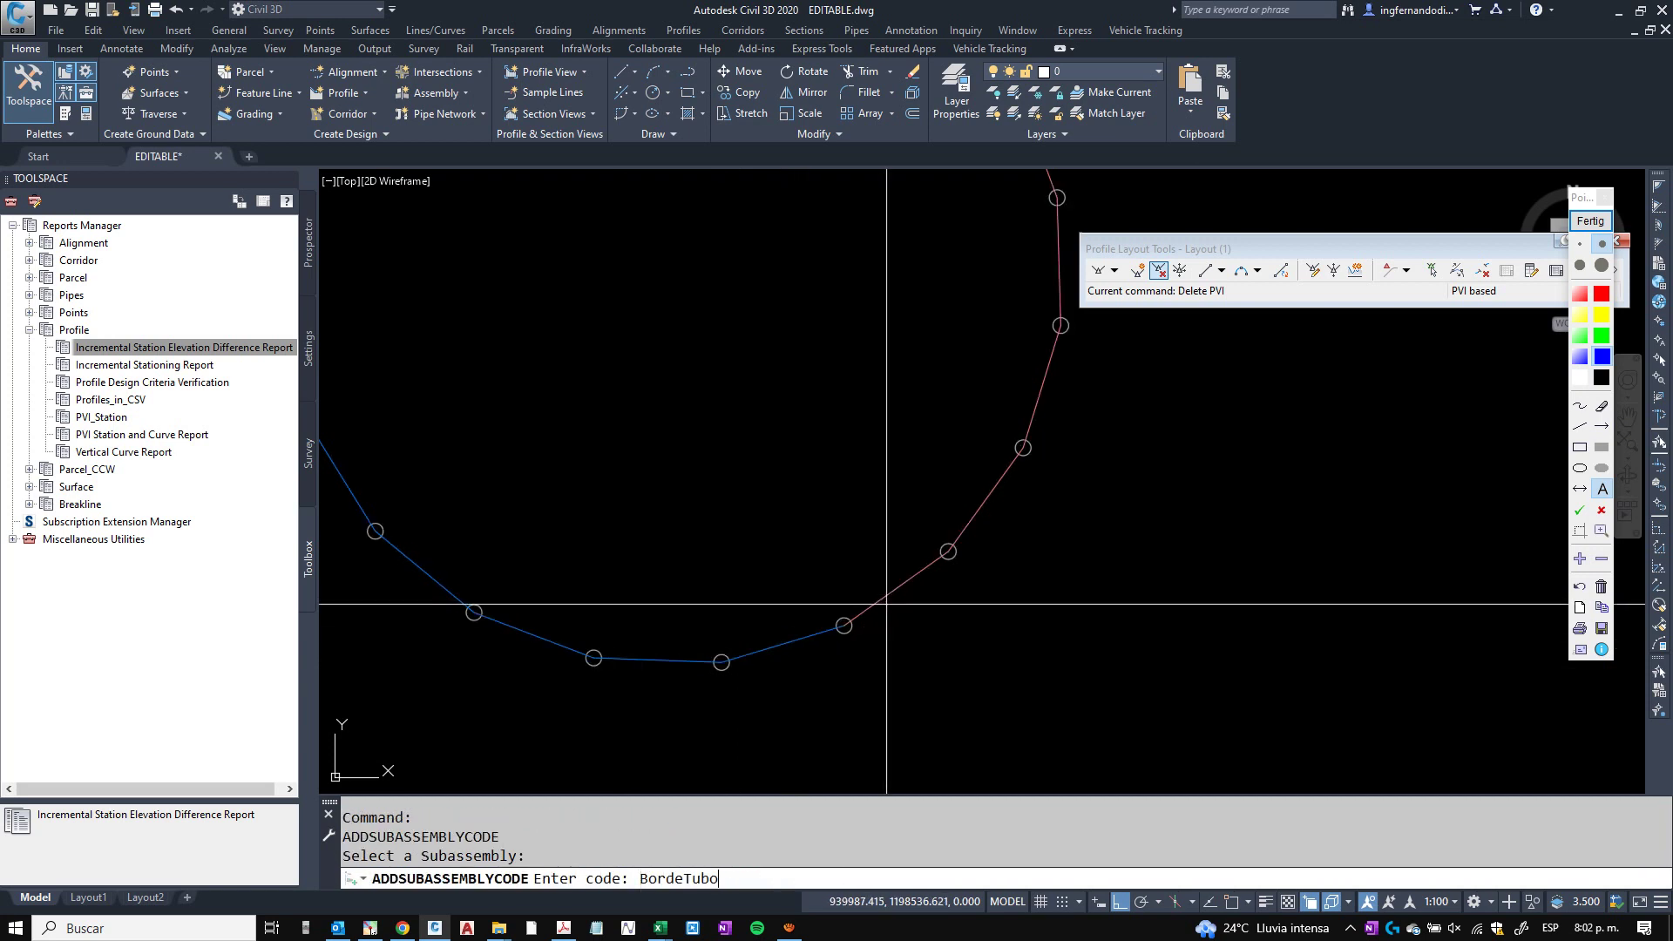
key("Return")
key("Return")
Add the code "BordeTubo" to the third link to the right of the inner ring's bottom link.
key("Return")
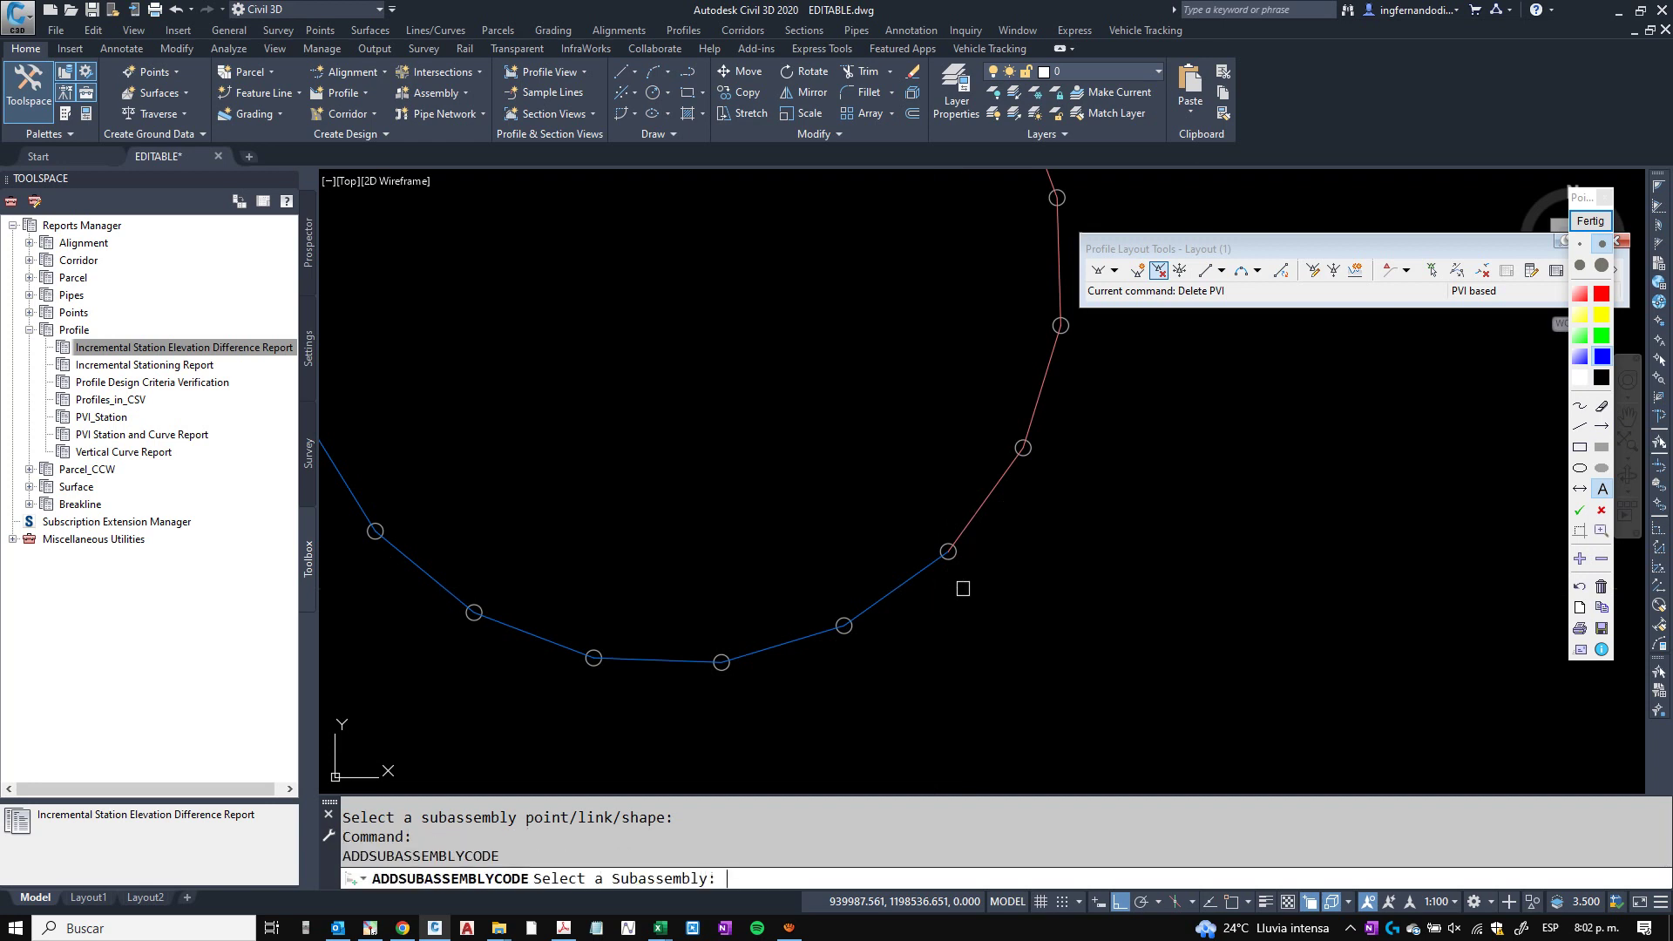
left_click(986, 514)
type("BordeTubo")
key("Return")
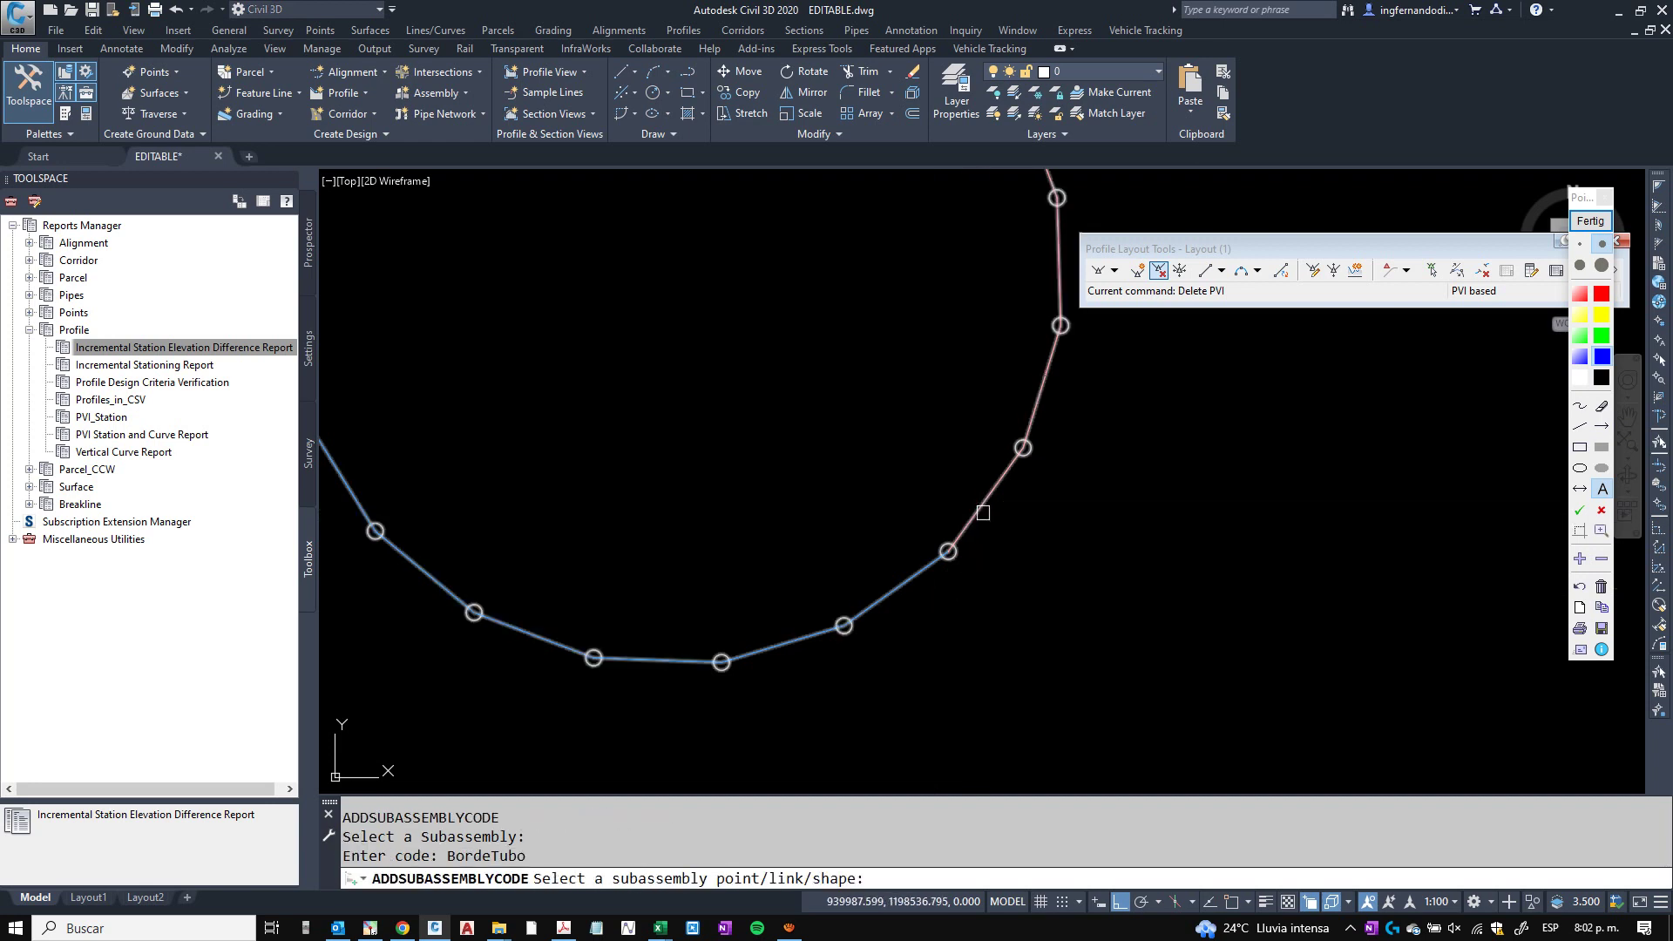
left_click(983, 512)
Add the code "BordeTubo" to the inner ring's link directly below its rightmost point.
middle_click_drag(1002, 460, 973, 530)
key("Return")
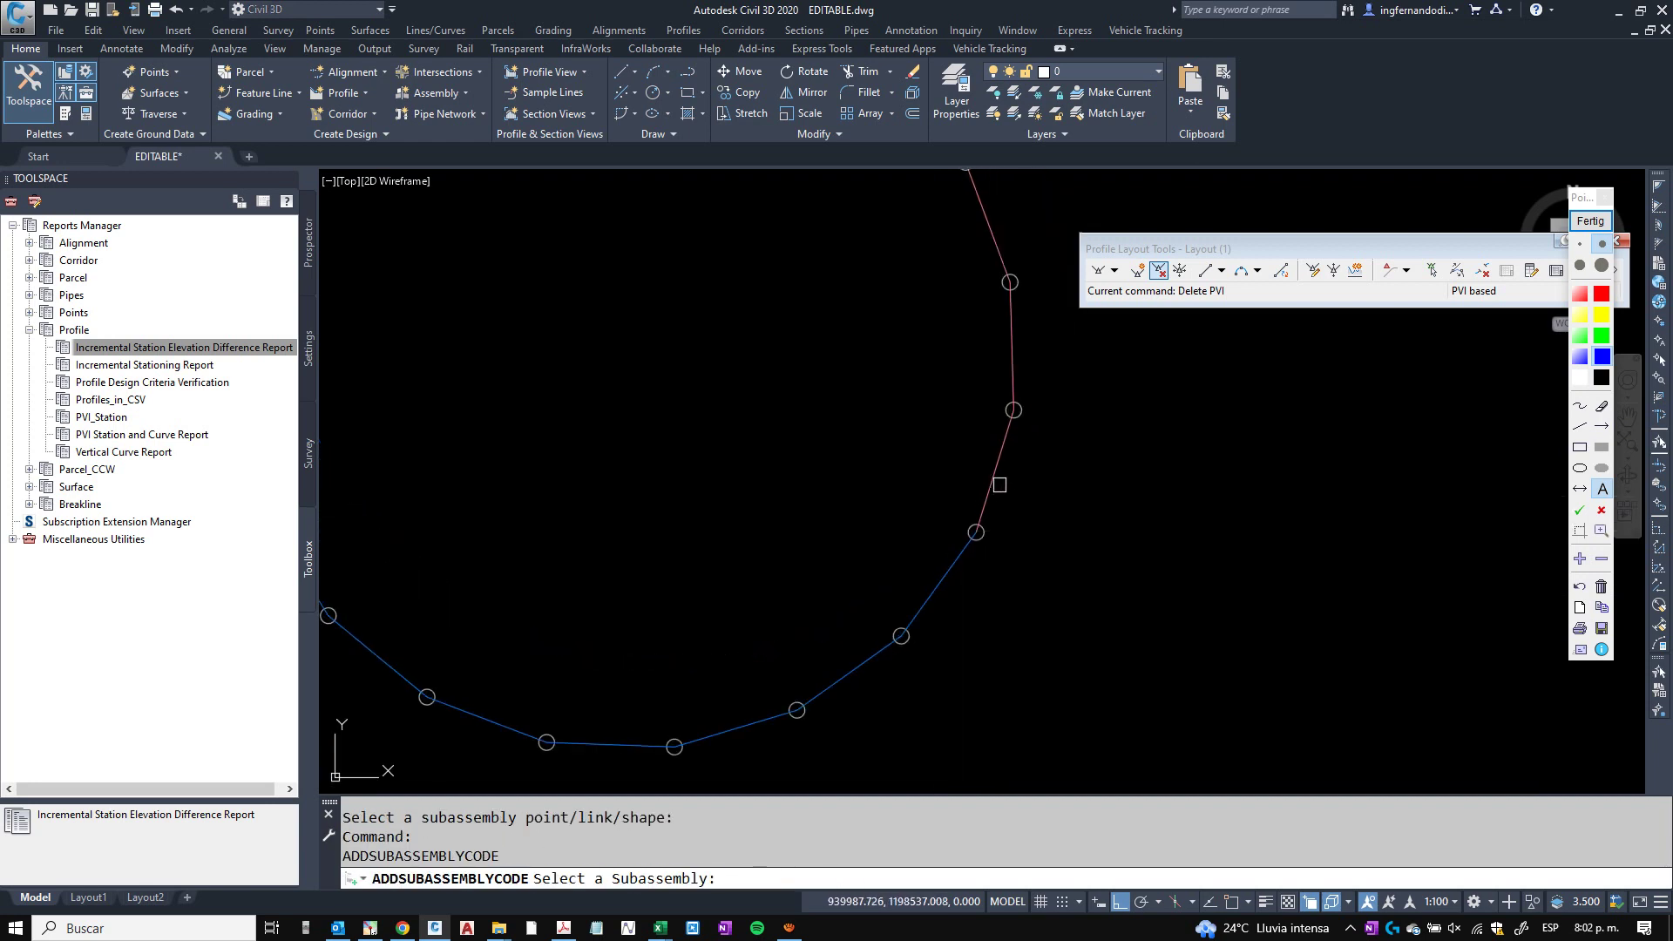
left_click(999, 485)
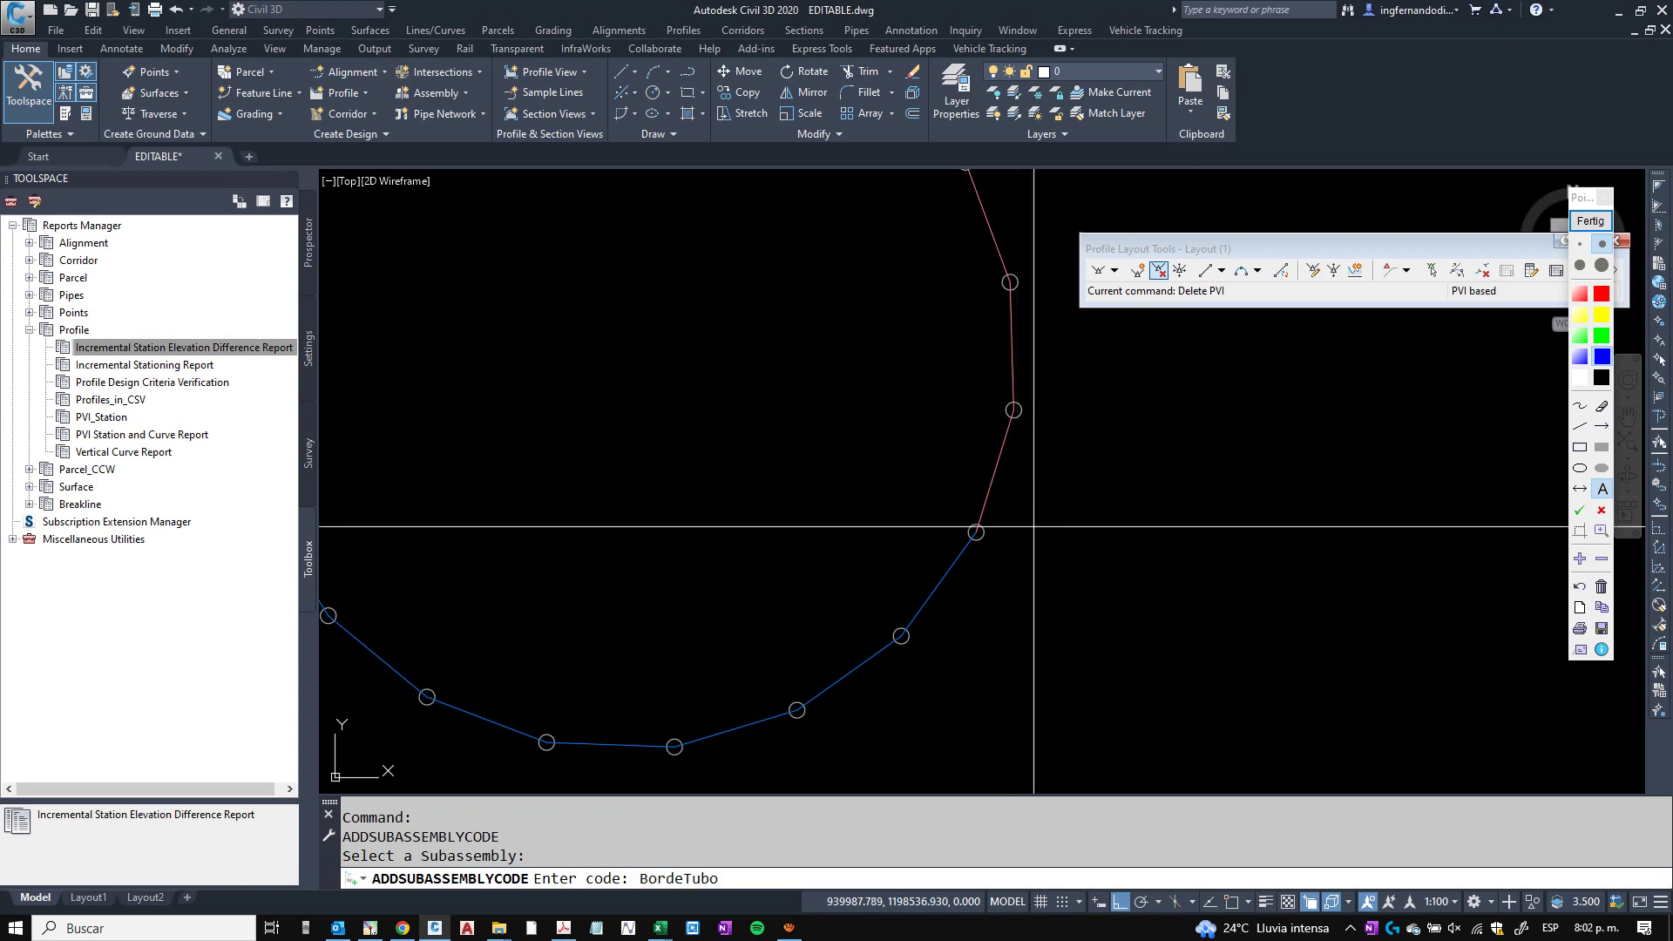
key("Return")
left_click(994, 470)
Add the code "BordeTubo" to the nearly vertical link directly above the inner ring's rightmost point.
middle_click_drag(994, 470, 981, 566)
key("Return")
left_click(995, 453)
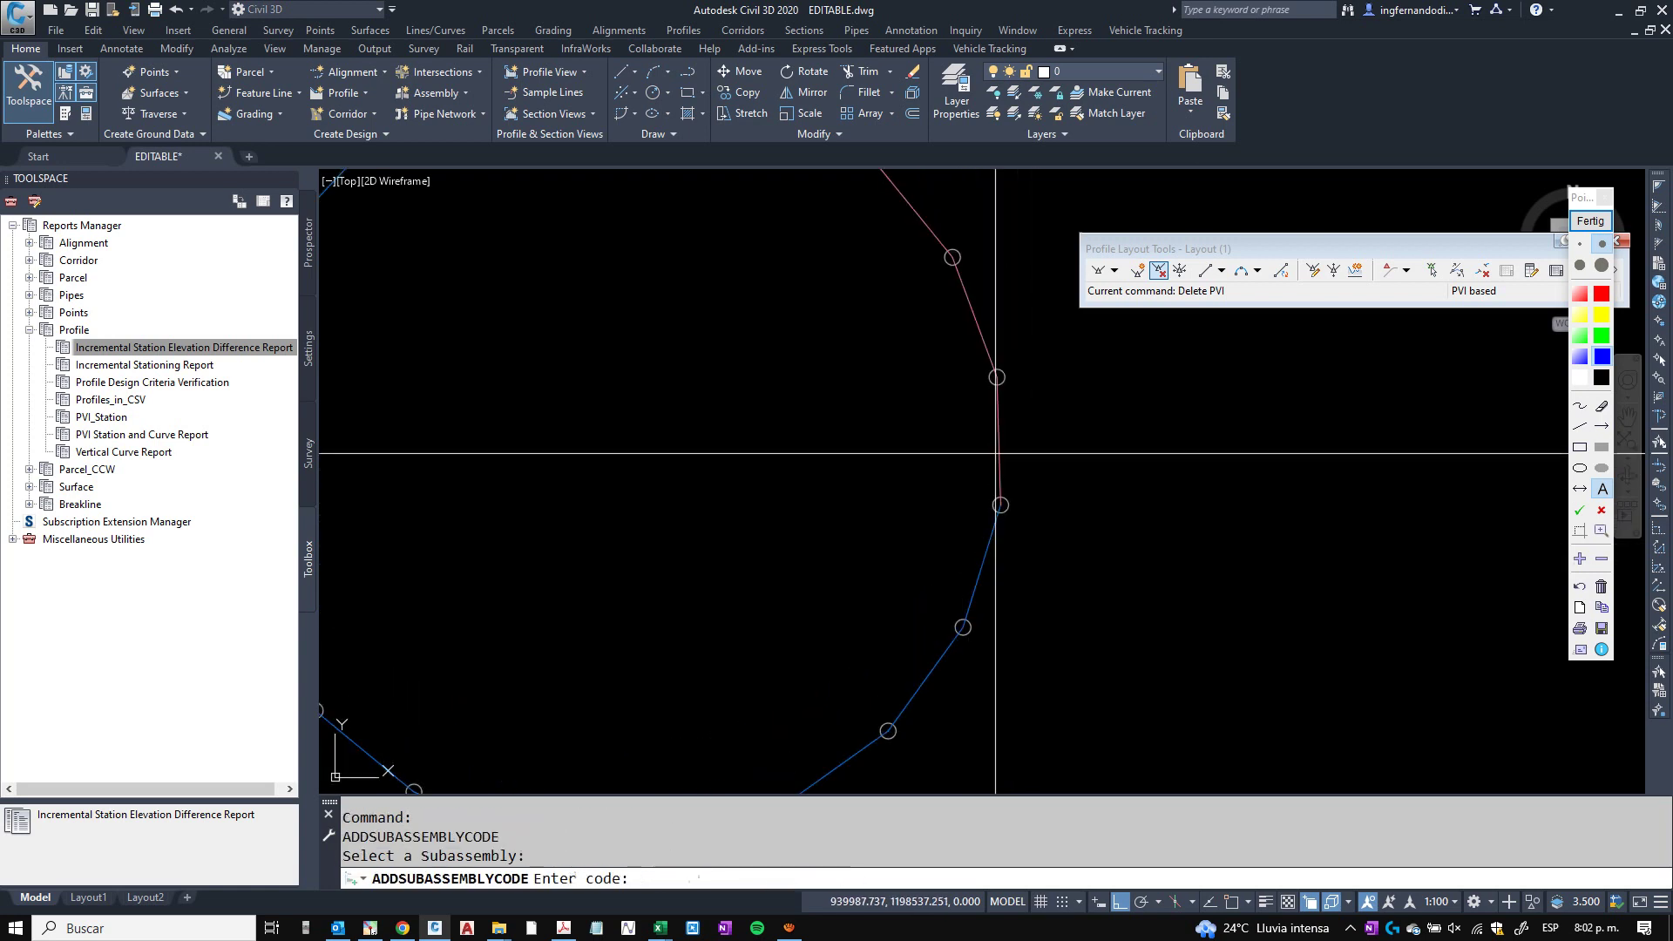
type("BordeTubo")
key("Return")
left_click(996, 453)
Add the code "BordeTubo" to the second link above the inner ring's rightmost point.
middle_click_drag(971, 312, 973, 466)
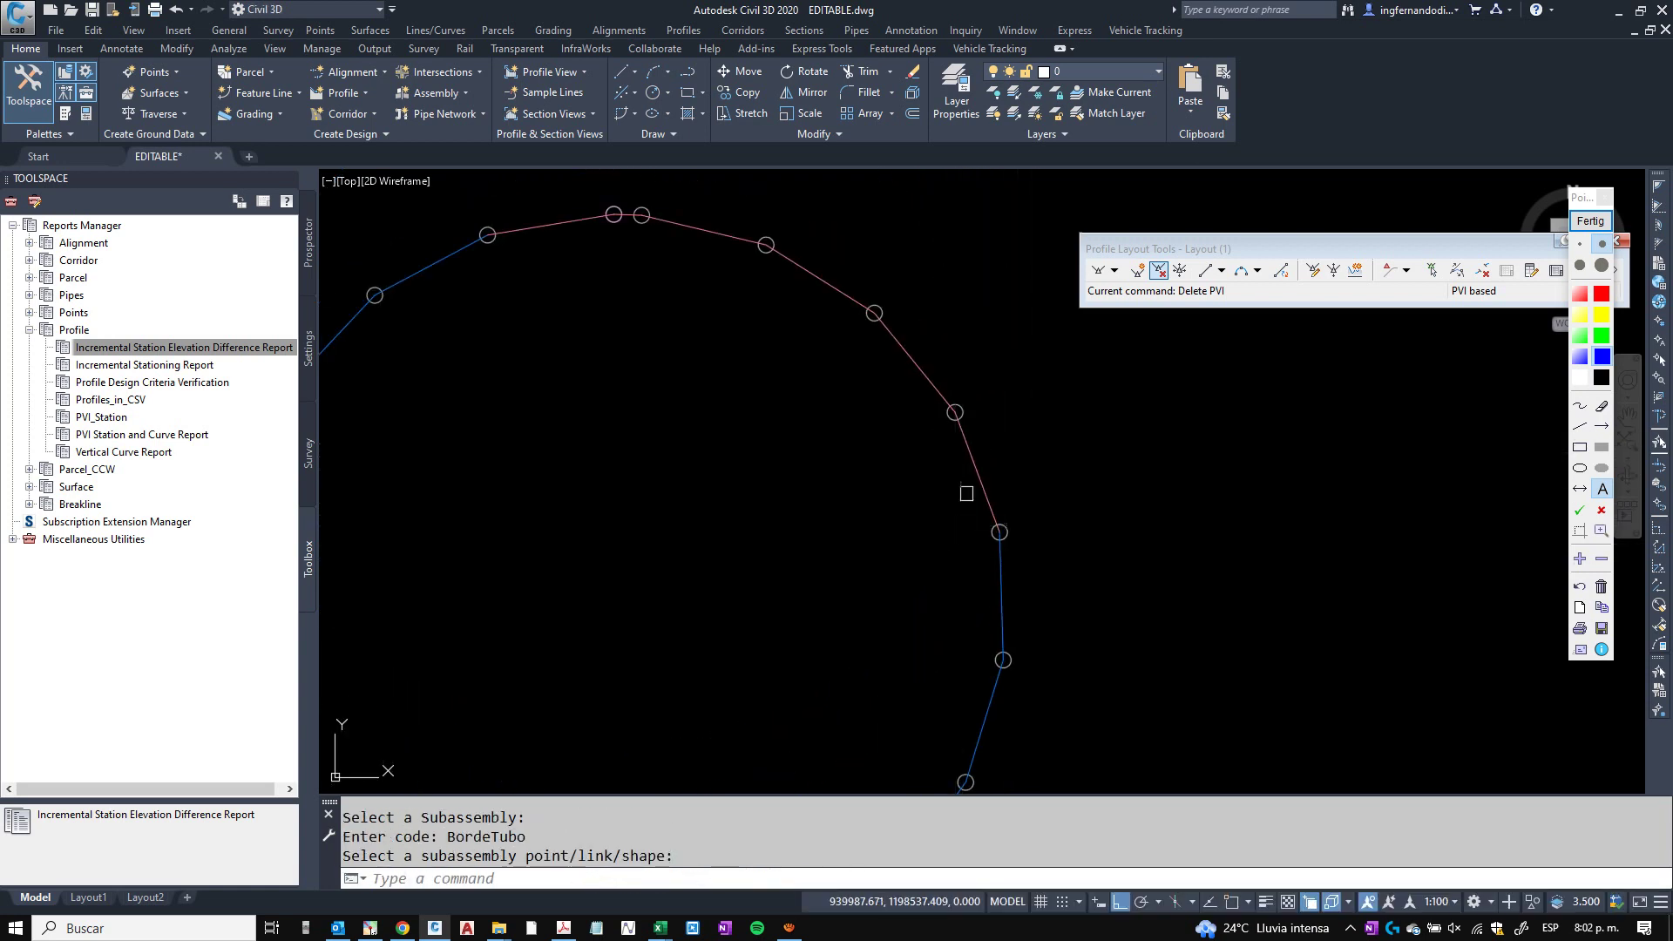
key("Return")
left_click(973, 466)
type("BordeTubo")
key("Return")
left_click(967, 446)
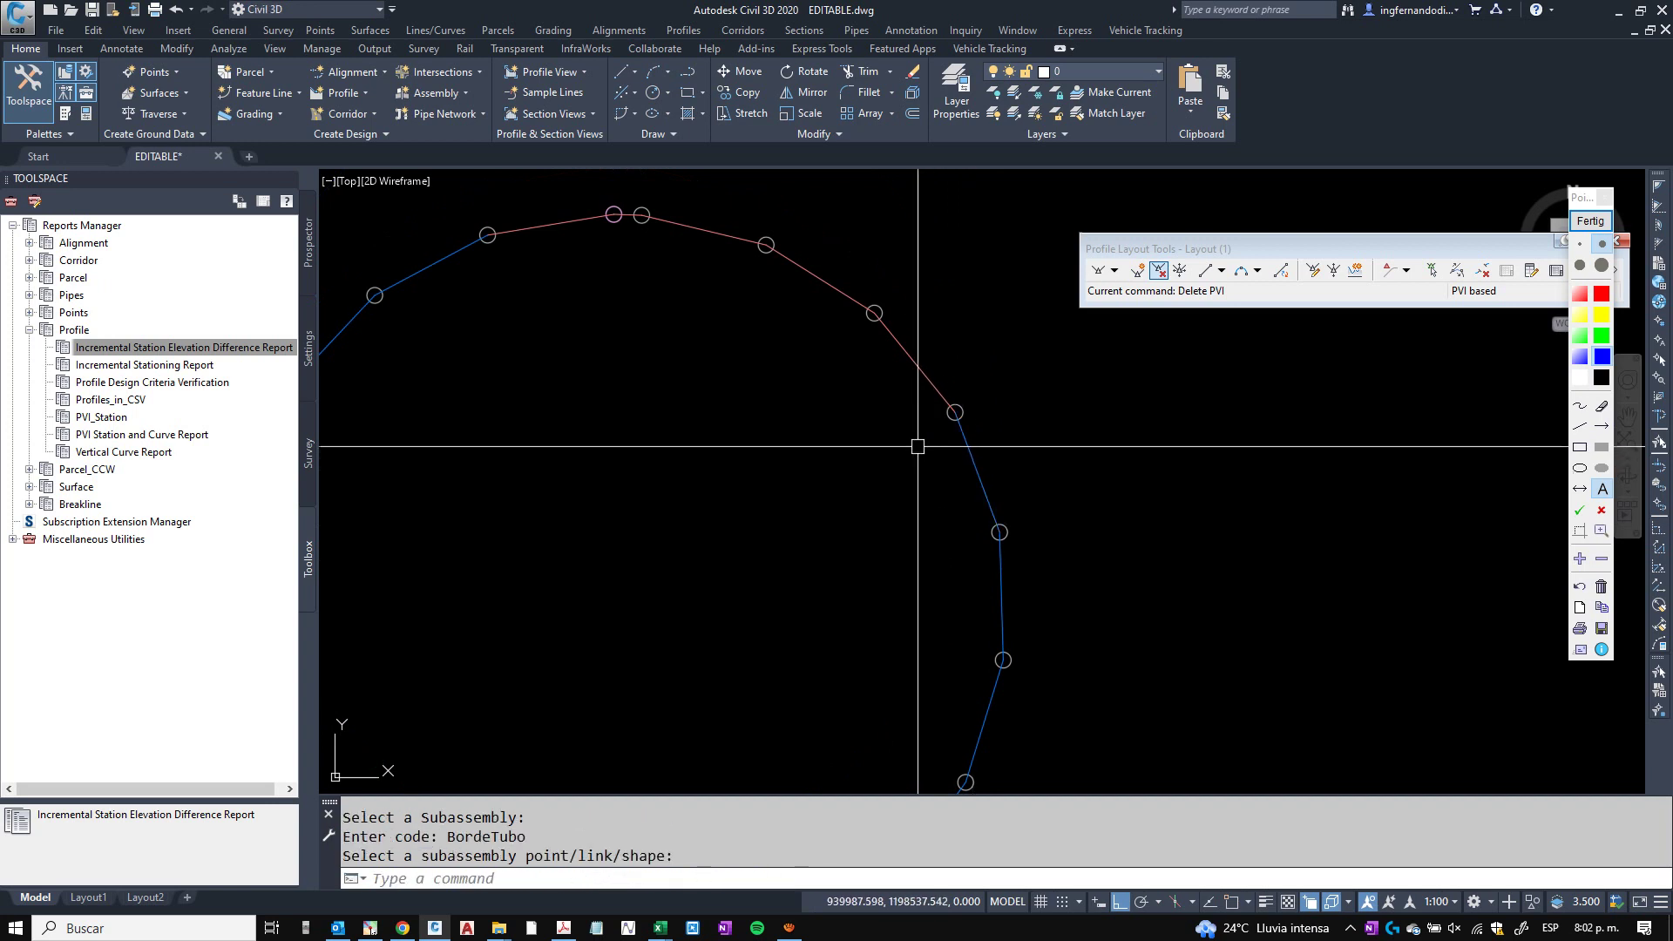
Add the code "BordeTubo" to the third link above the rightmost point, on the inner ring's upper right.
key("Return")
left_click(904, 371)
type("BordeTubo")
key("Return")
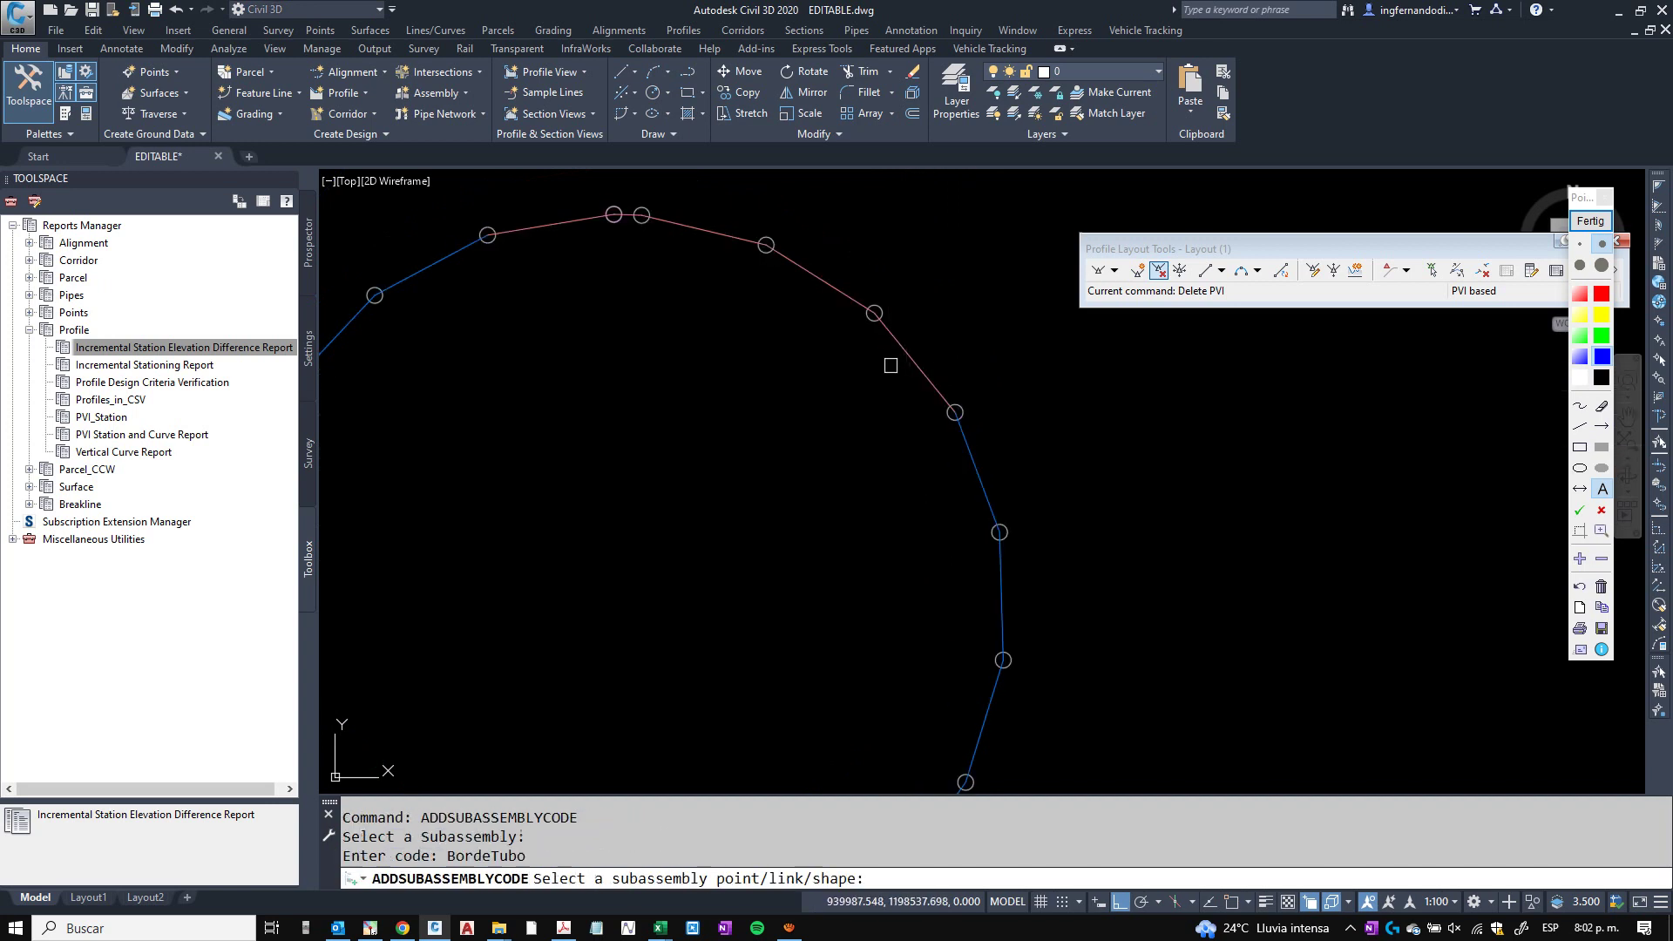
left_click(813, 281)
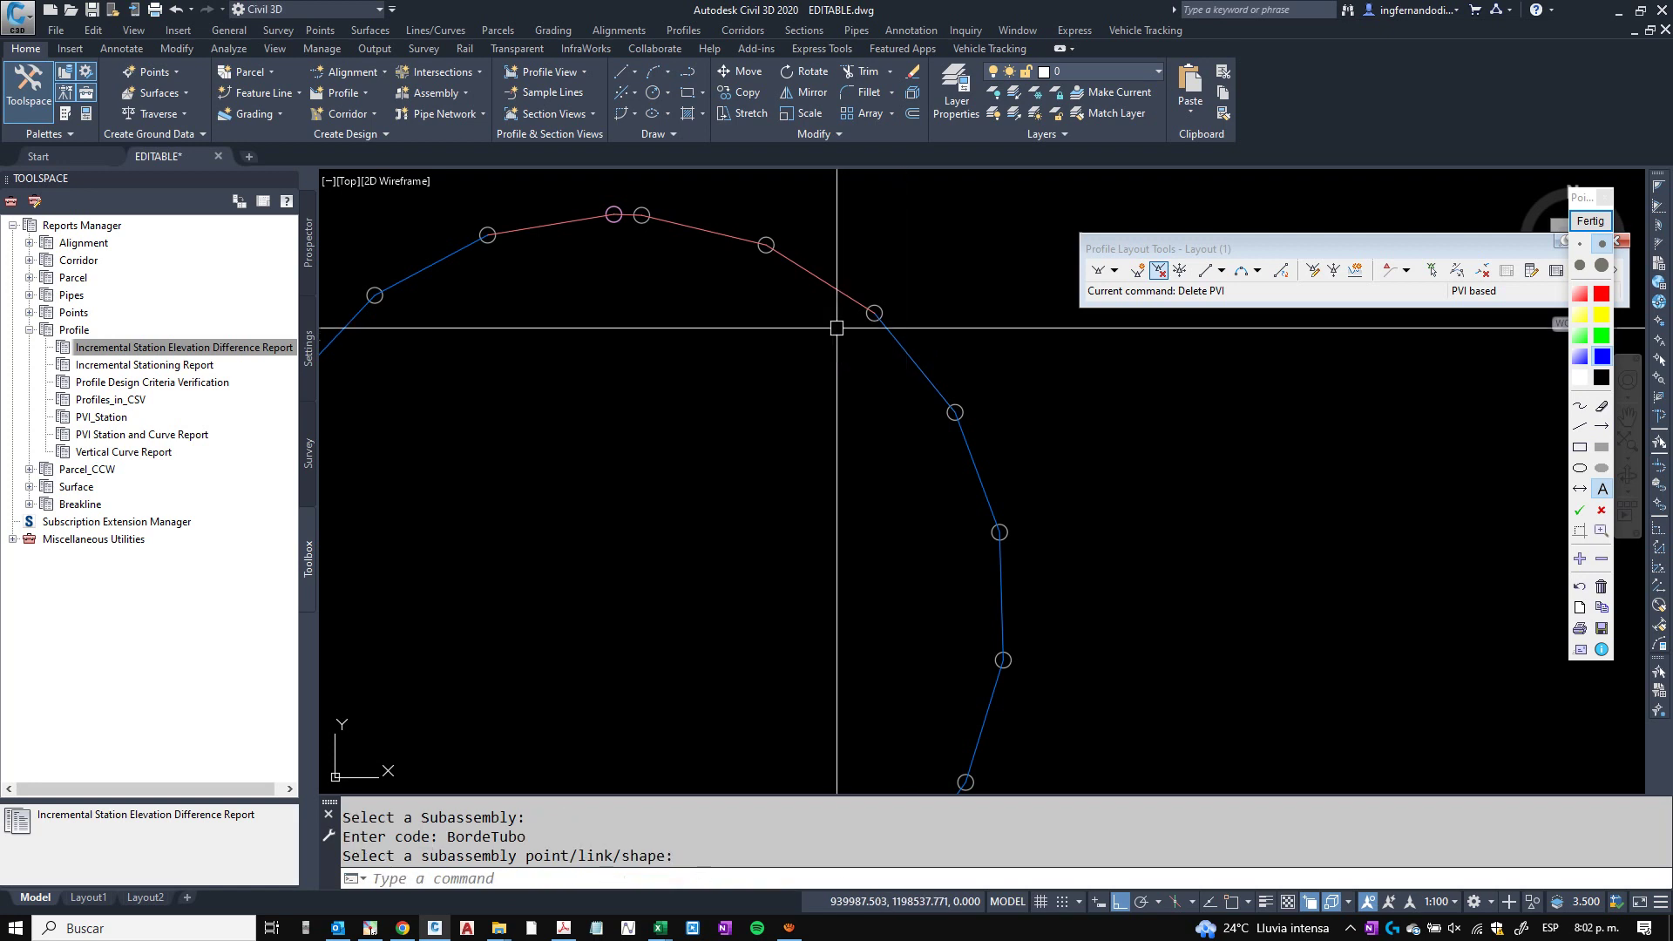
Add the code "BordeTubo" to the second link to the right of the inner ring's short crown link.
key("Return")
left_click(374, 290)
type("BordeTubo")
key("Return")
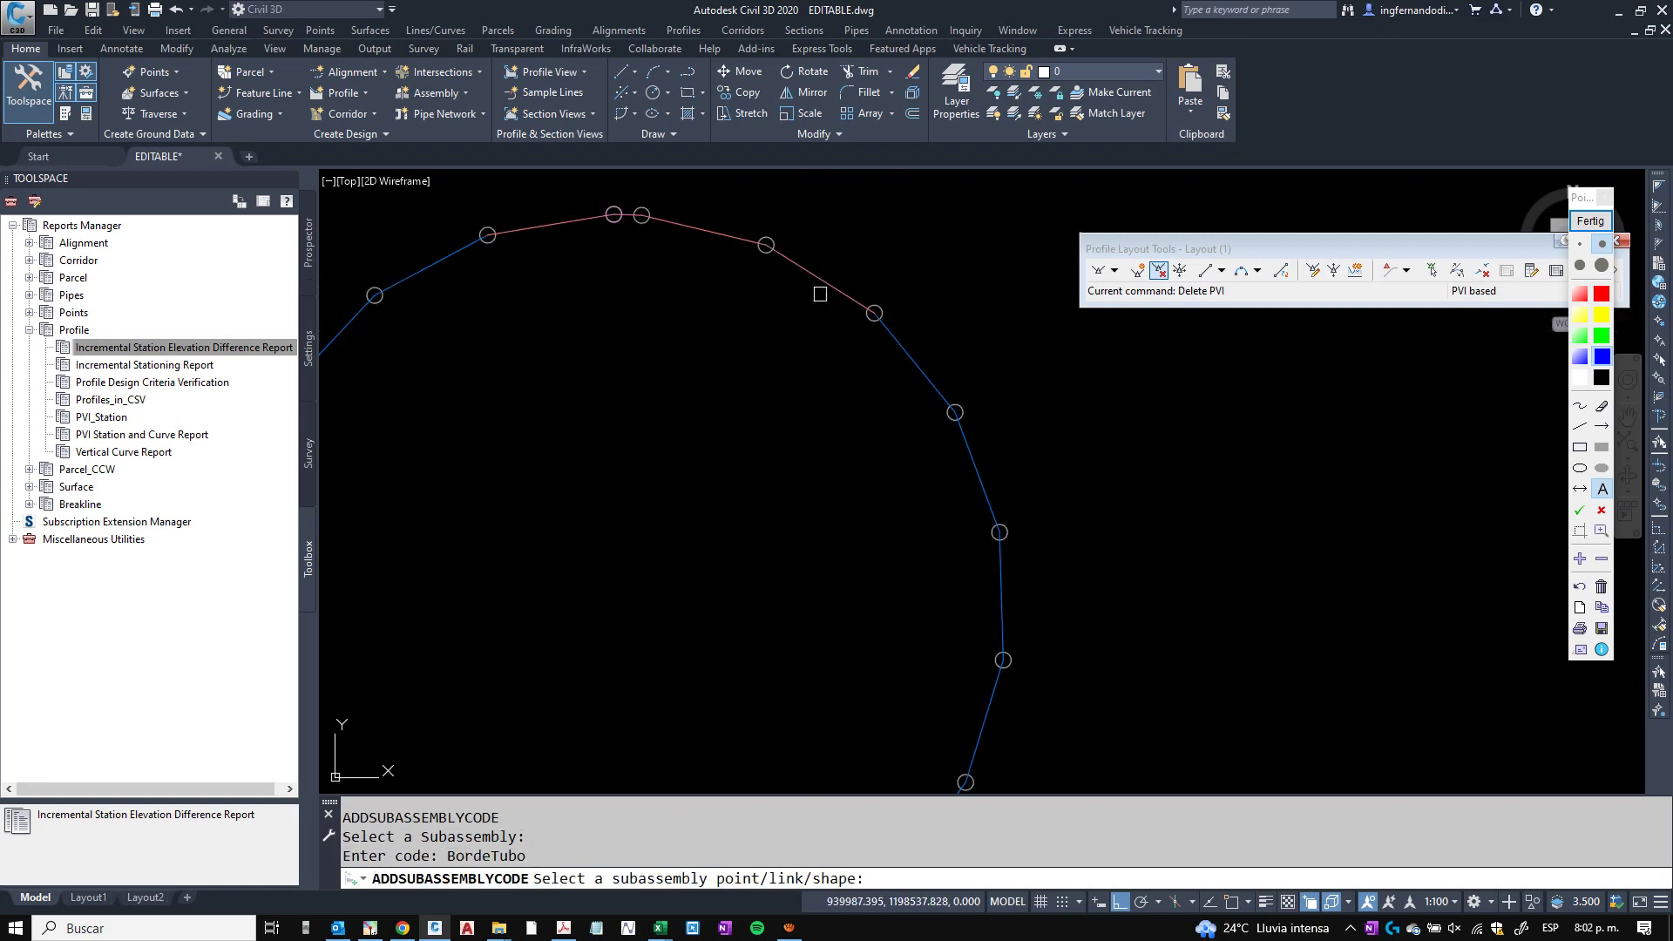
left_click(828, 278)
Add the code "BordeTubo" to the inner ring's link adjoining the right end of its short crown link.
middle_click_drag(829, 278, 893, 384)
key("Return")
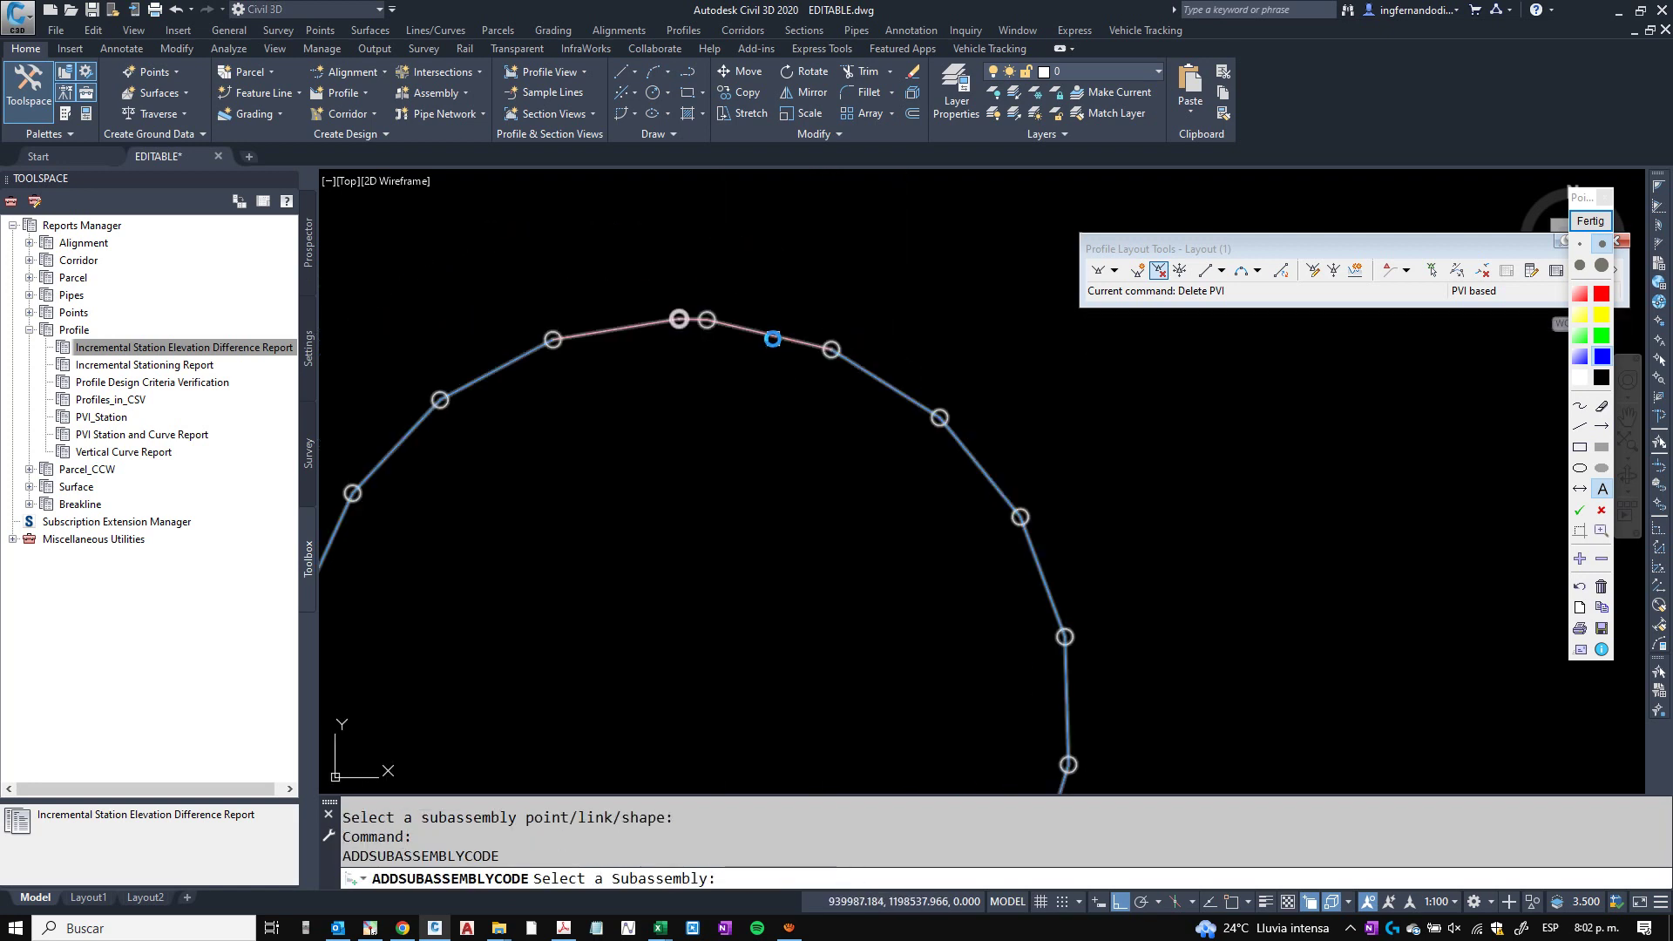
left_click(774, 361)
type("BordeTubo")
key("Return")
left_click(774, 339)
Add the code "BordeTubo" to the inner ring's link directly to the left of its crown point.
middle_click_drag(658, 344, 731, 381)
key("Return")
left_click(719, 365)
type("BordeTubo")
key("Return")
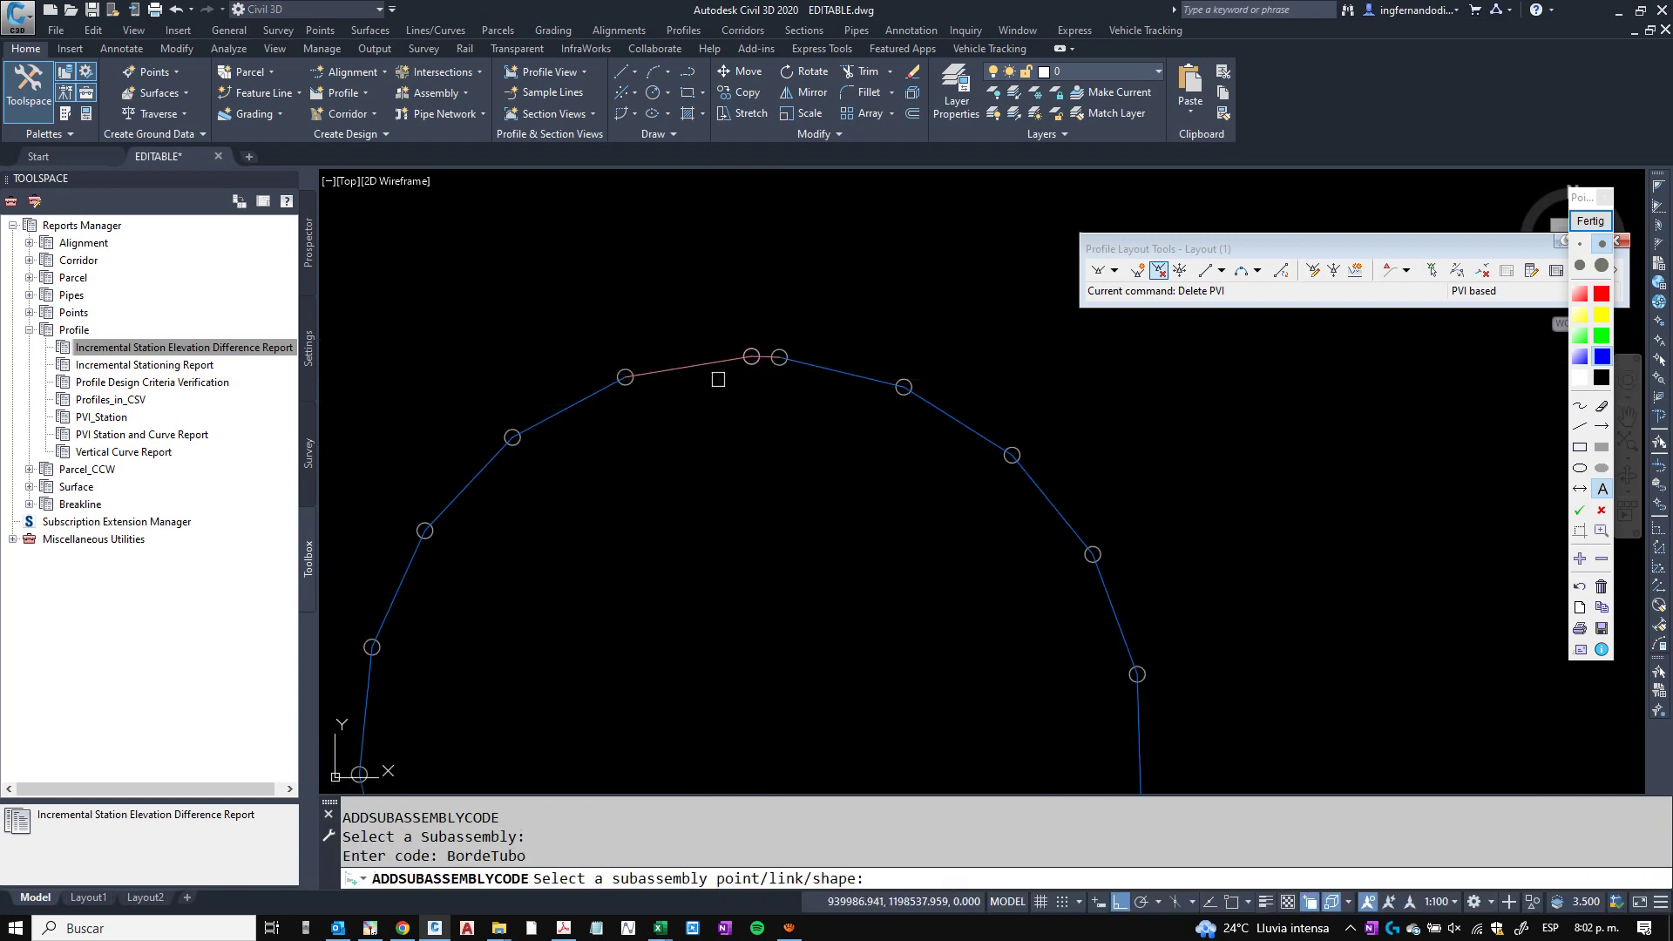
scroll(715, 366, "up", 6)
left_click(738, 340)
Add the code "BordeTubo" to the inner ring's short crown link.
key("Return")
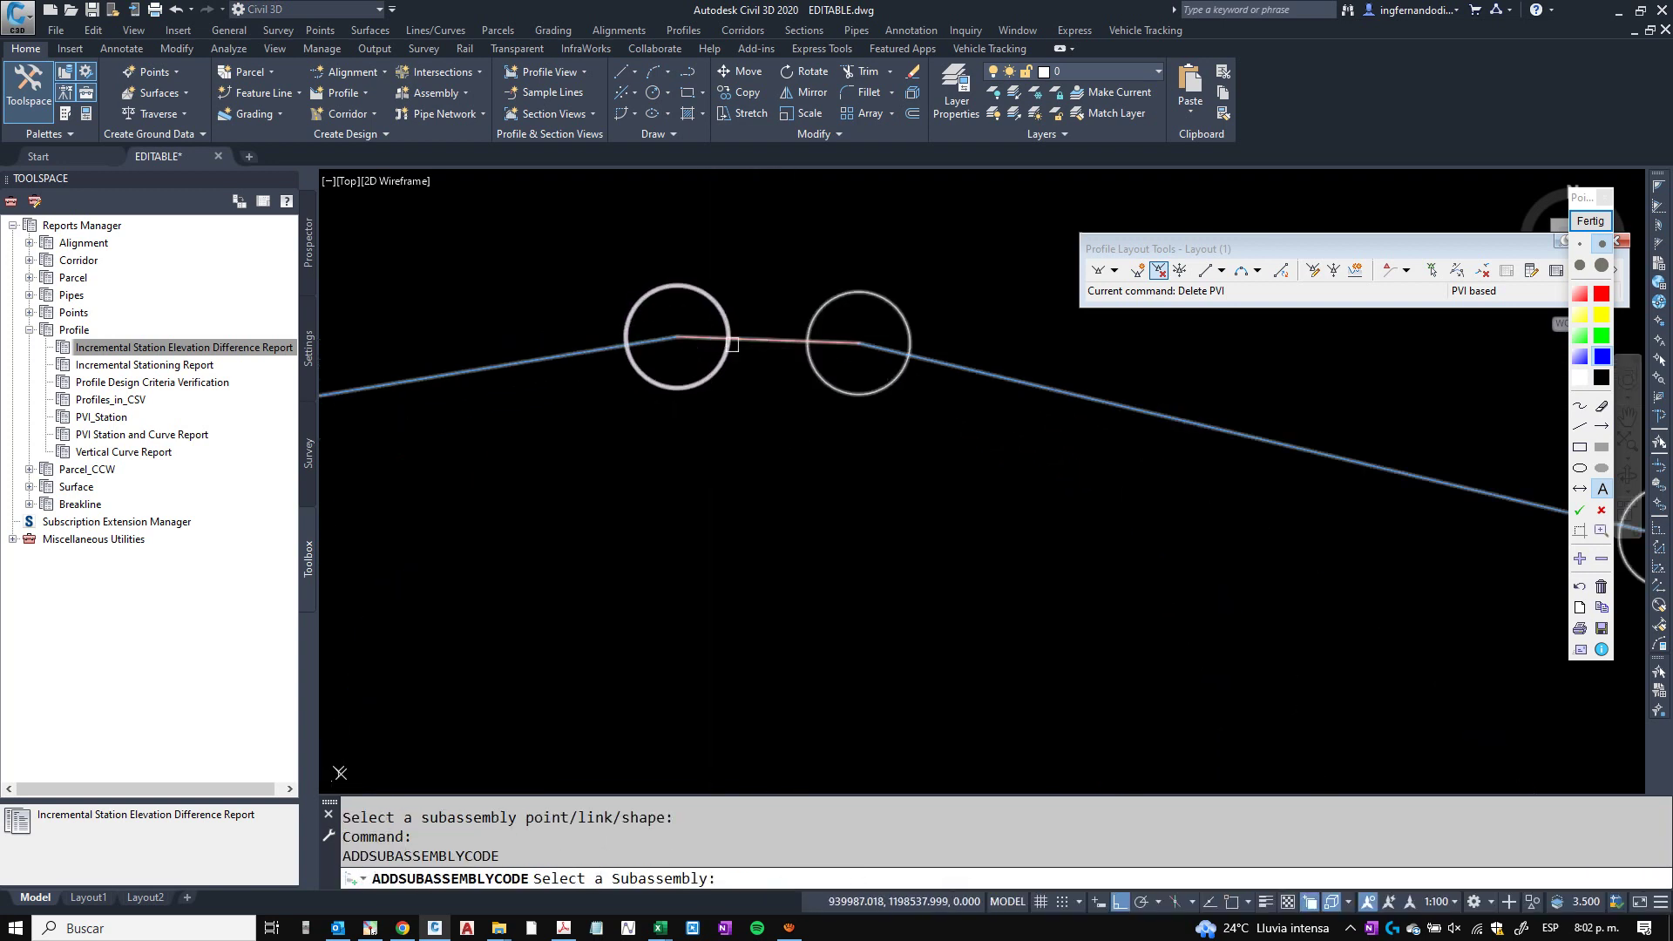
left_click(756, 346)
key("Return")
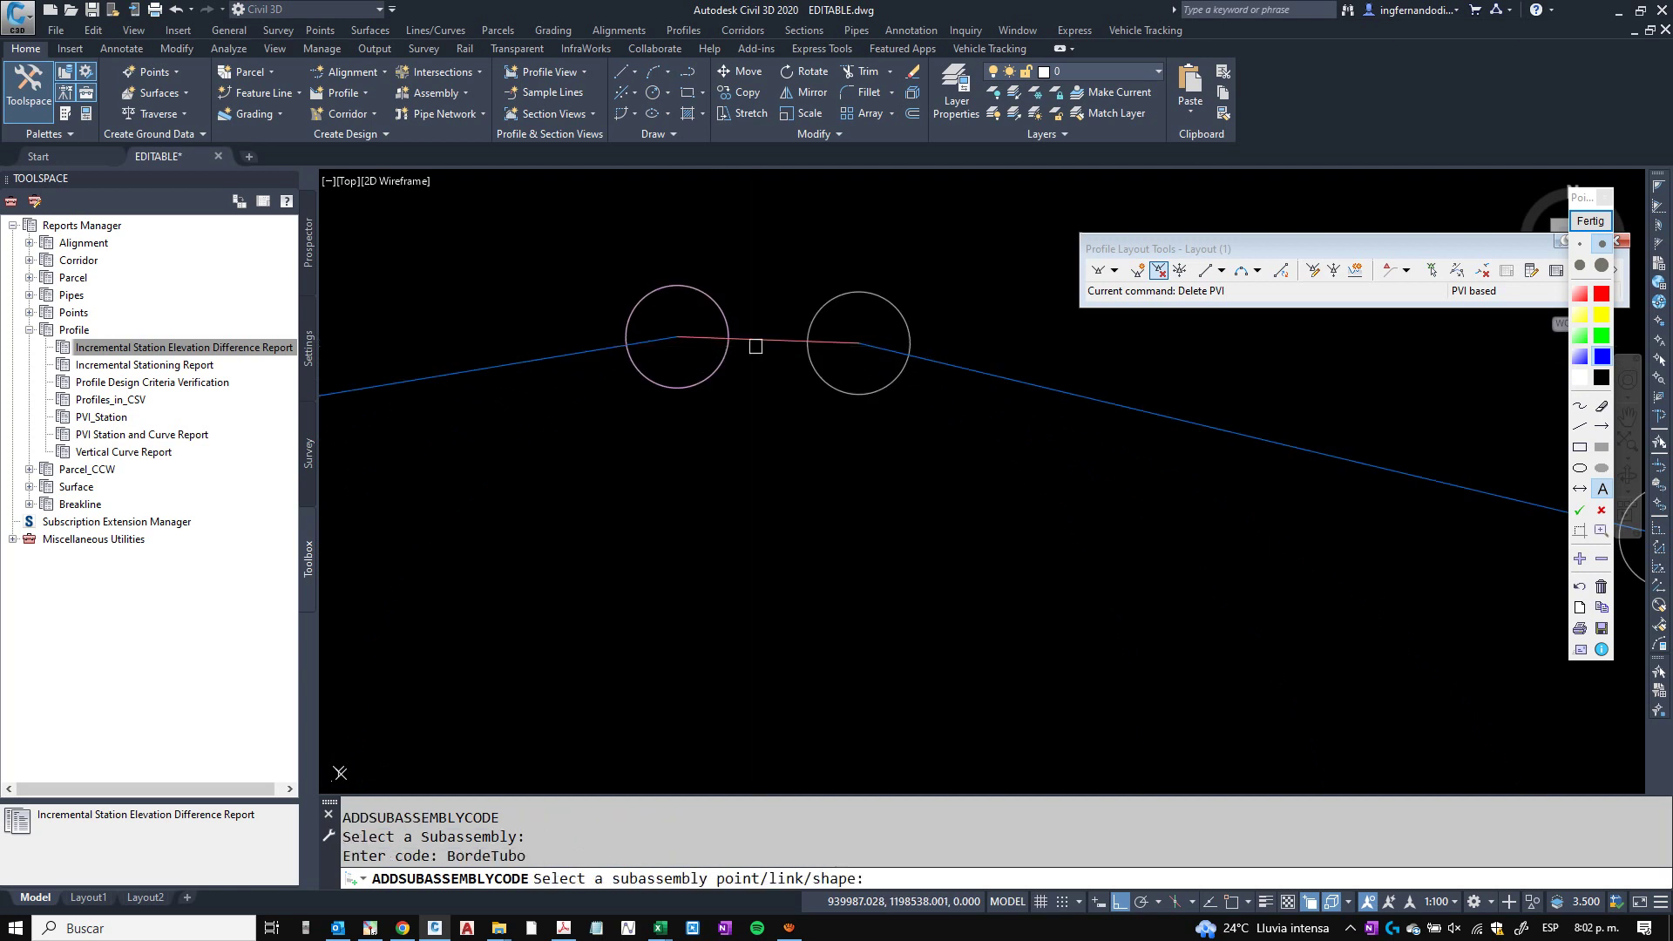
left_click(757, 345)
scroll(748, 360, "up", 6)
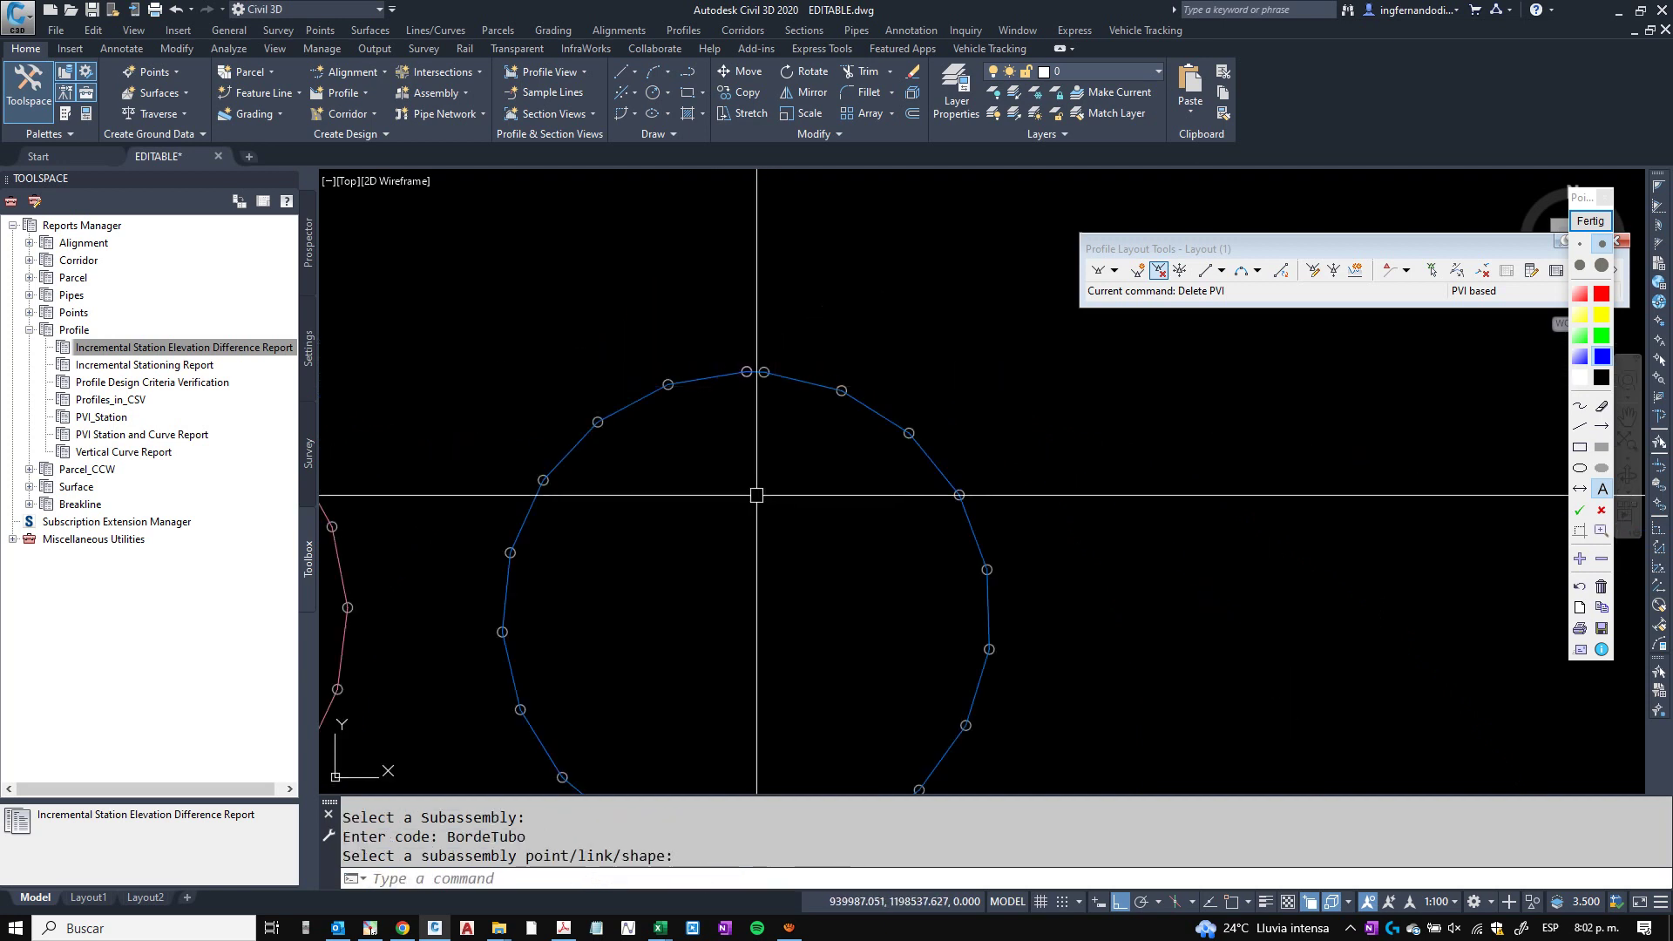
Clear the inner ring subassembly's offset in the assembly so it sits back on the baseline with the outer ring.
key("Escape")
left_click(728, 433)
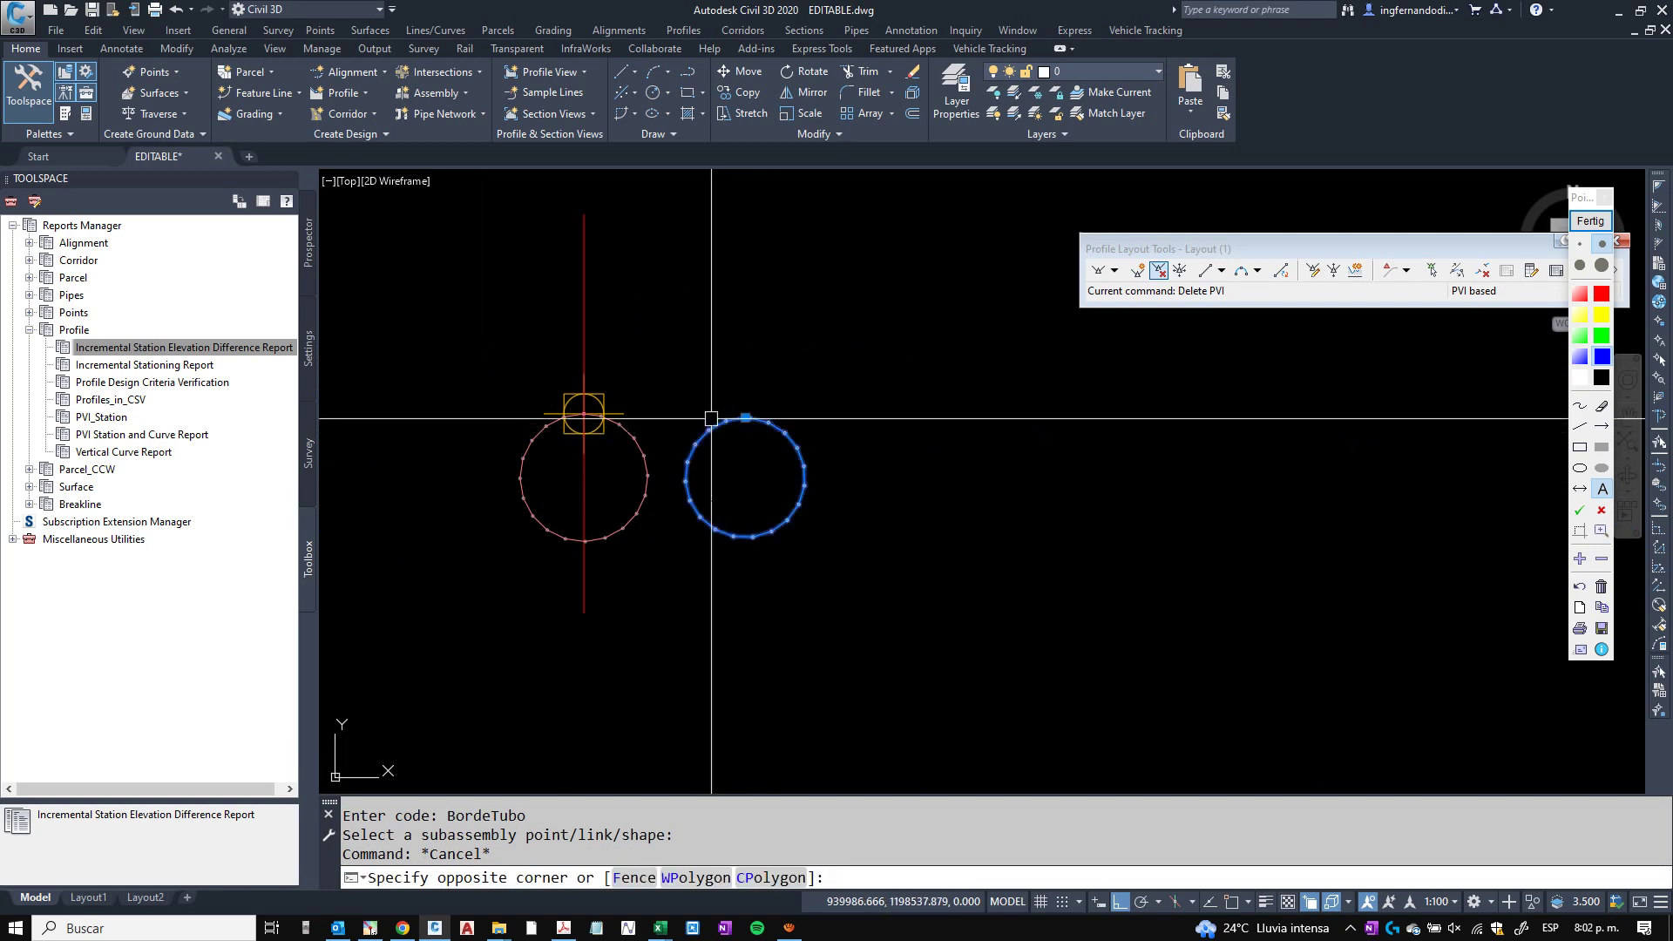
left_click(711, 418)
right_click(738, 447)
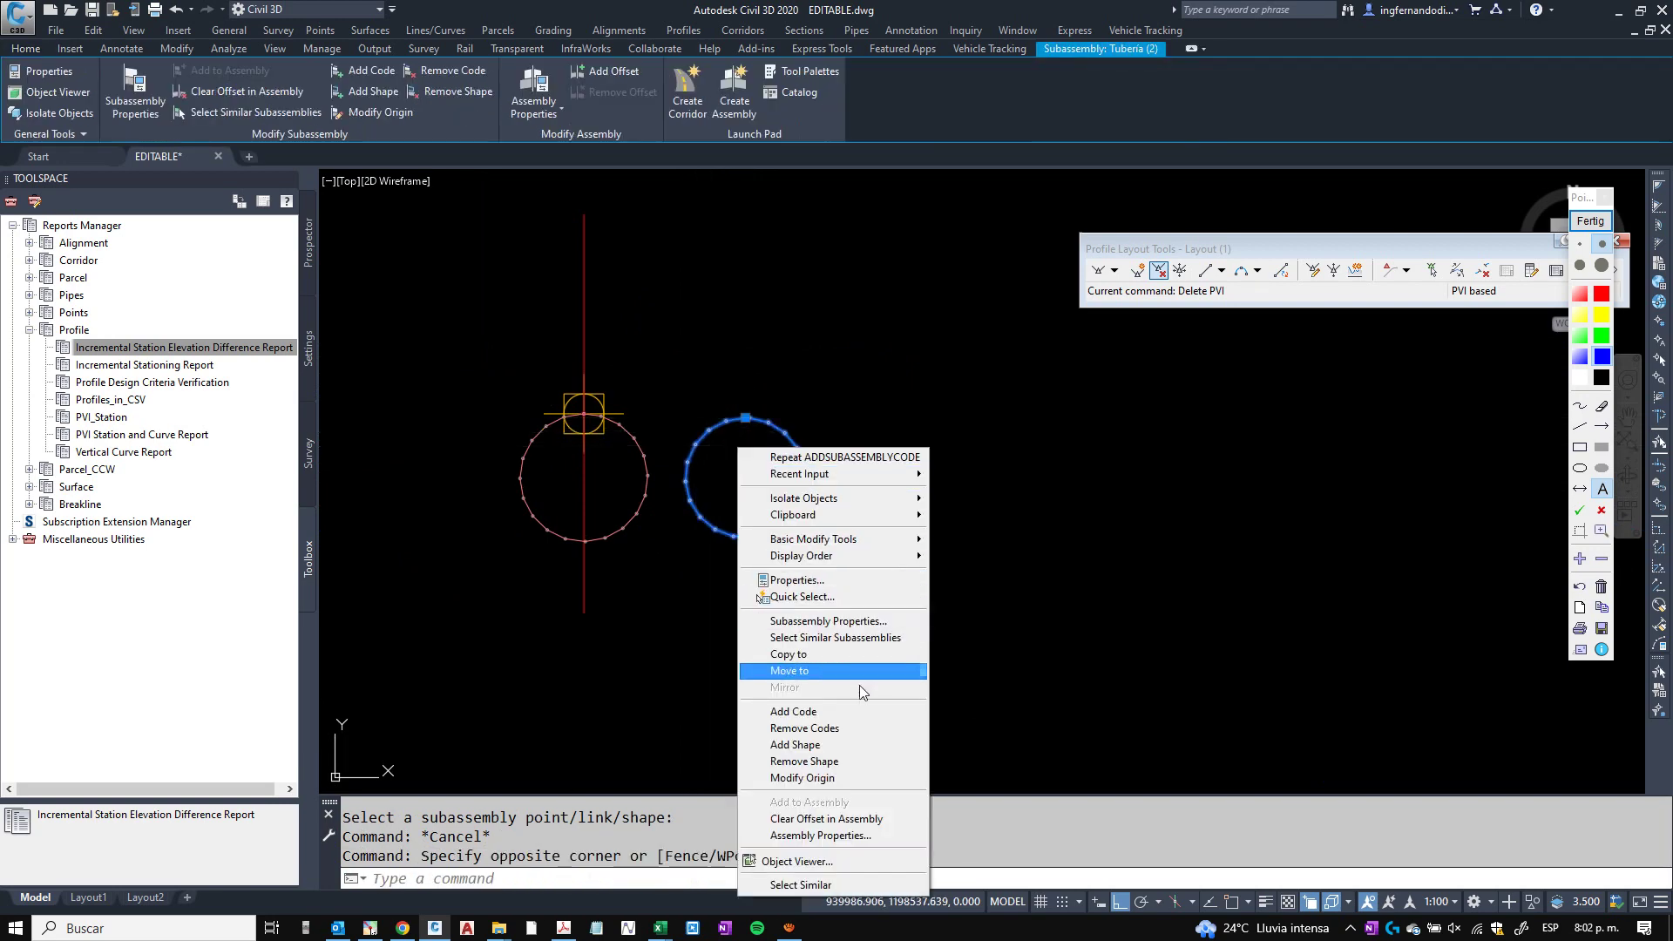
left_click(826, 819)
key("Escape")
Move the inner ring subassembly straight down by 0.0508, checking the distance in the Casio calculator emulator.
left_click(700, 471)
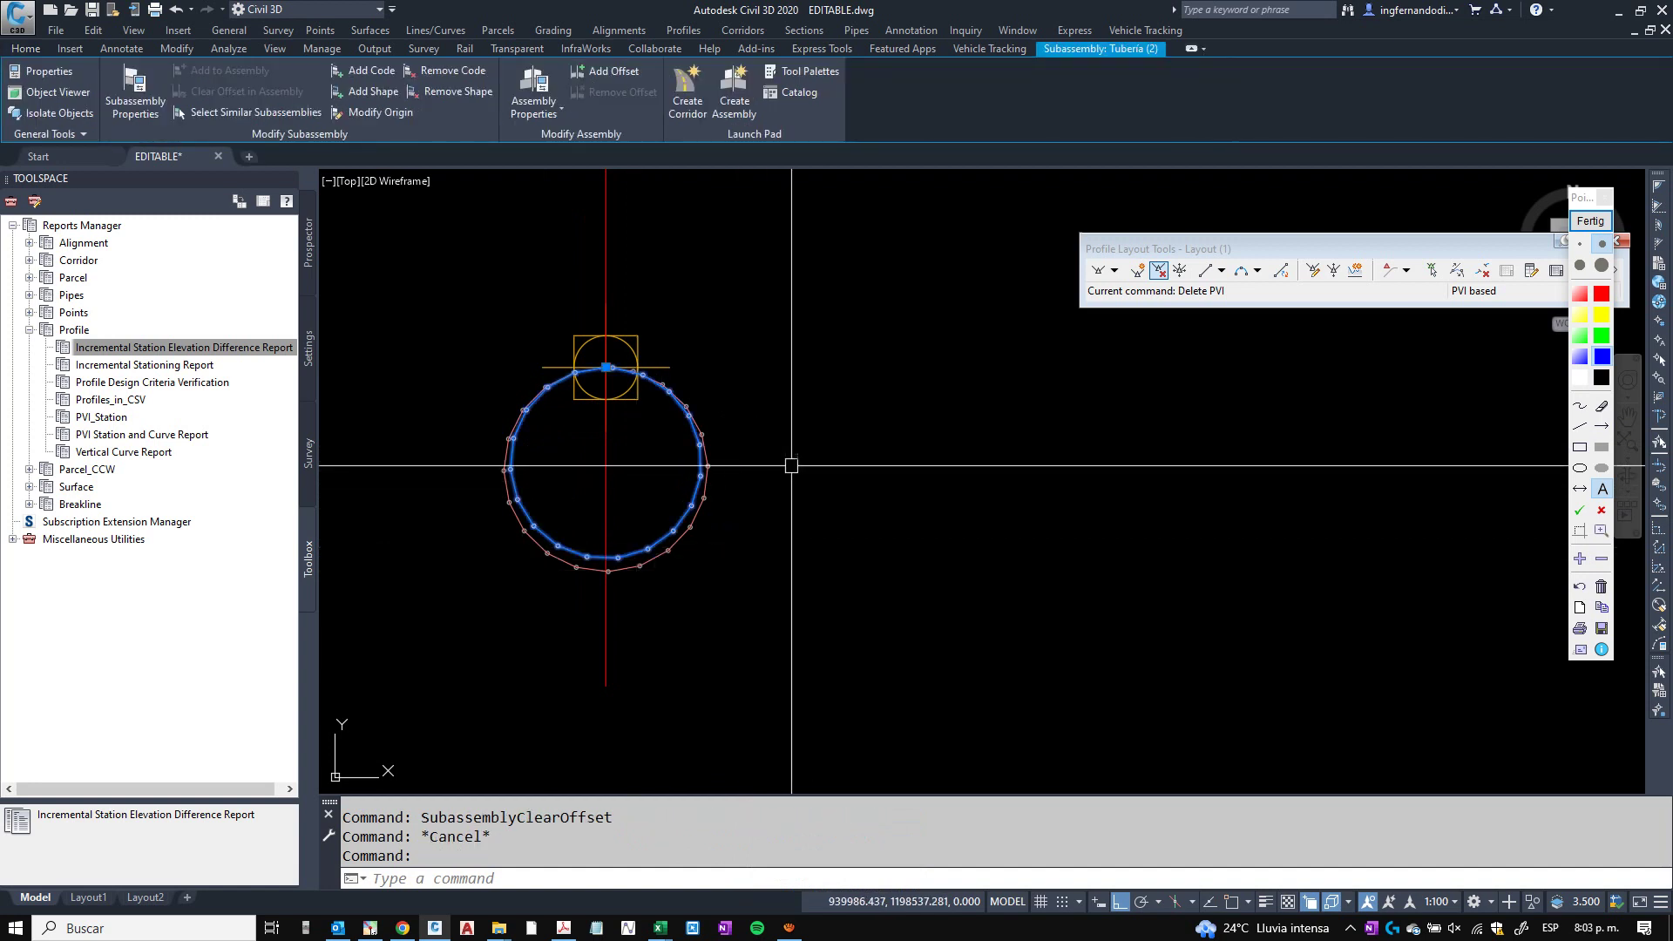
type("m")
key("space")
left_click(806, 403)
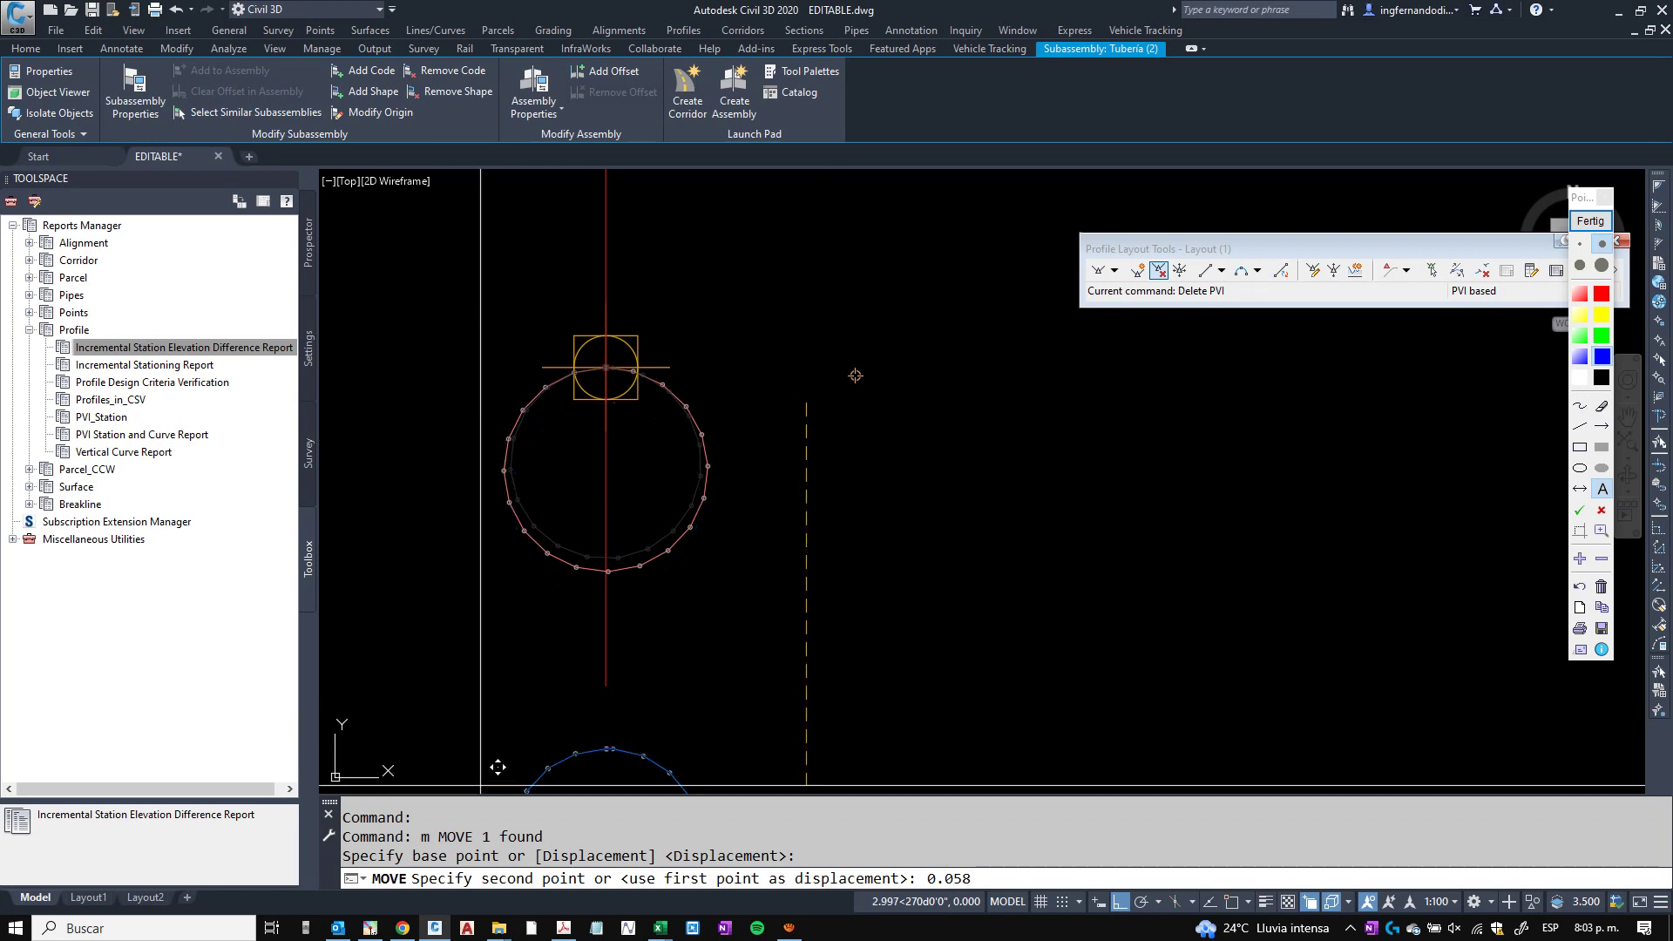
left_click(335, 928)
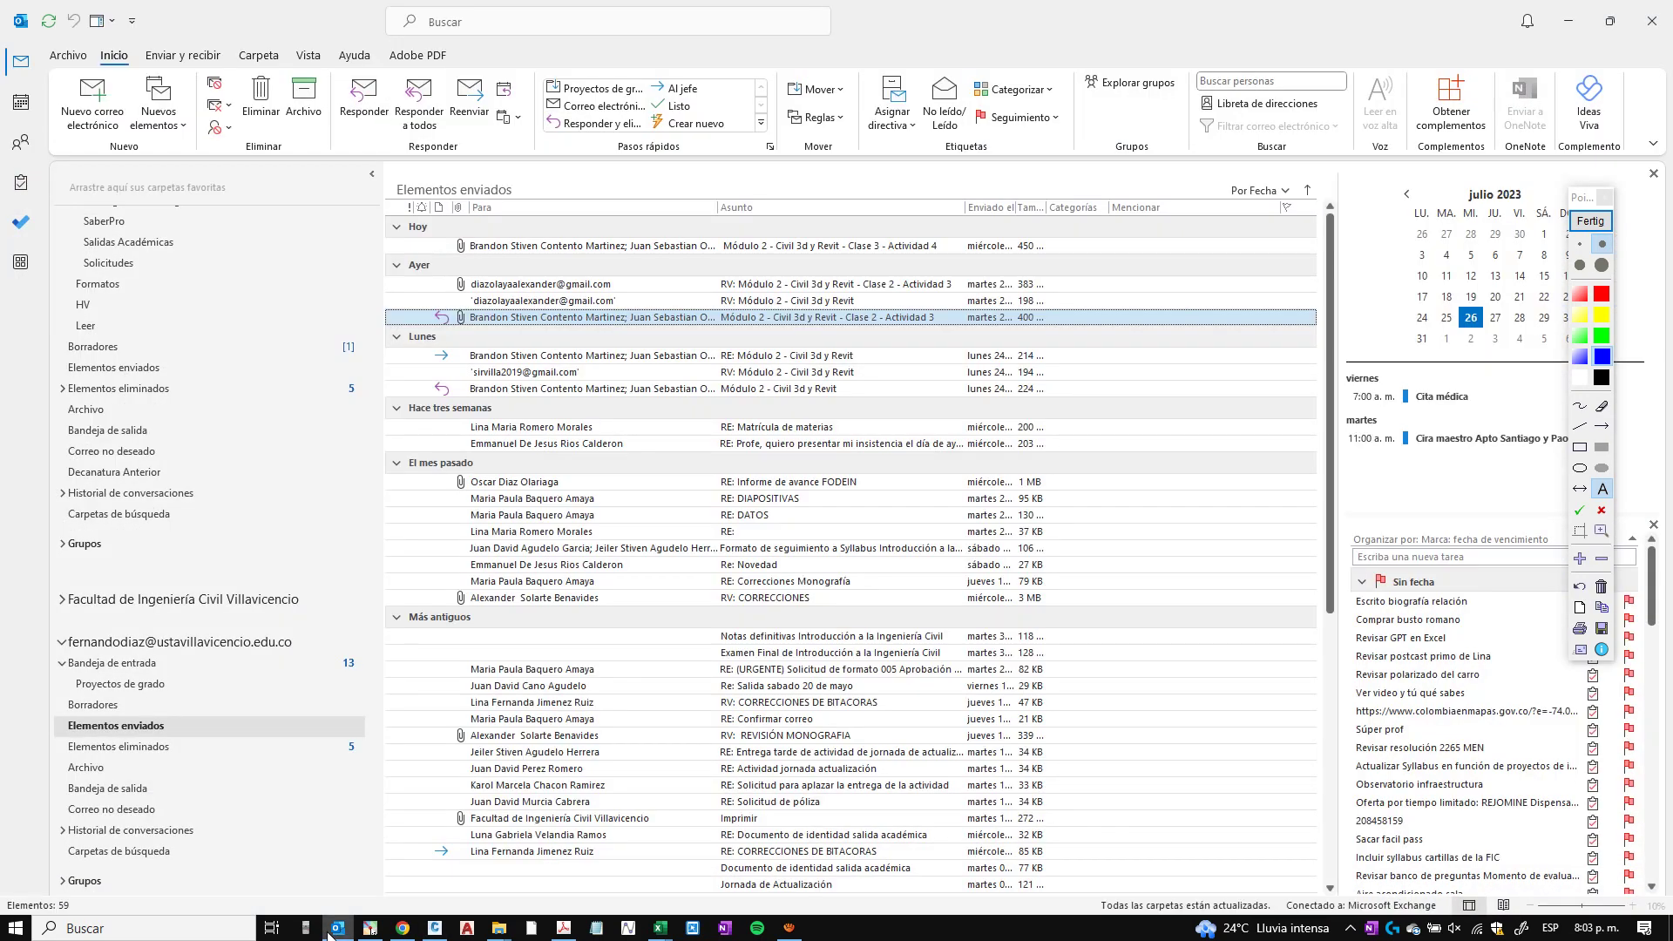
left_click(304, 929)
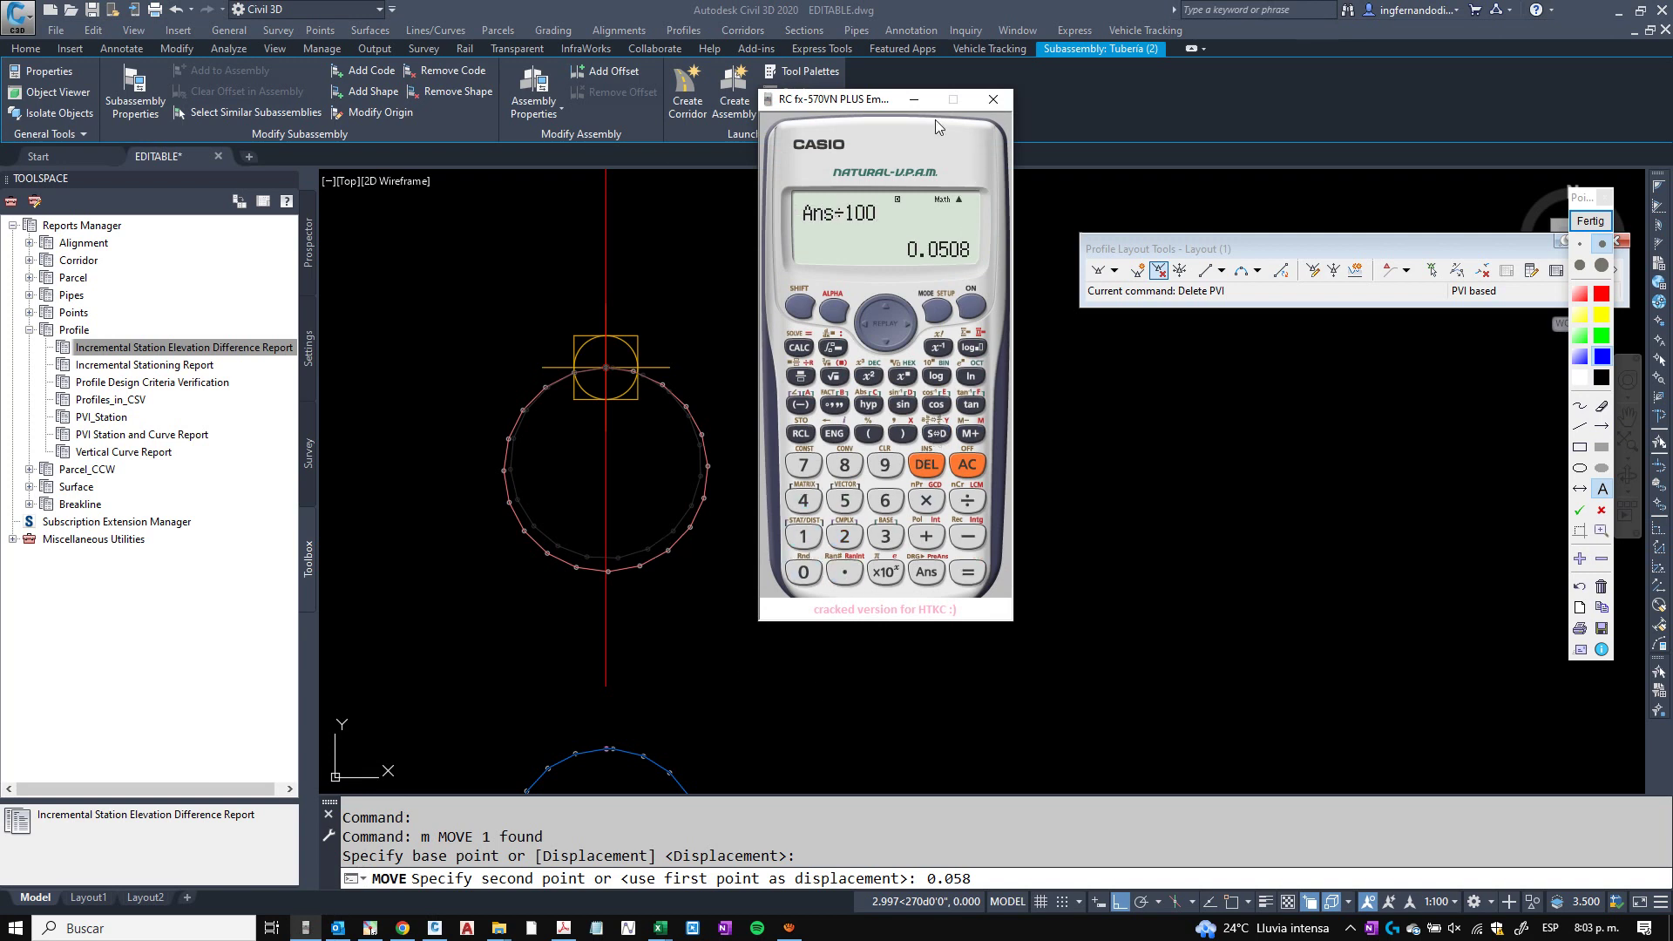
left_click(914, 100)
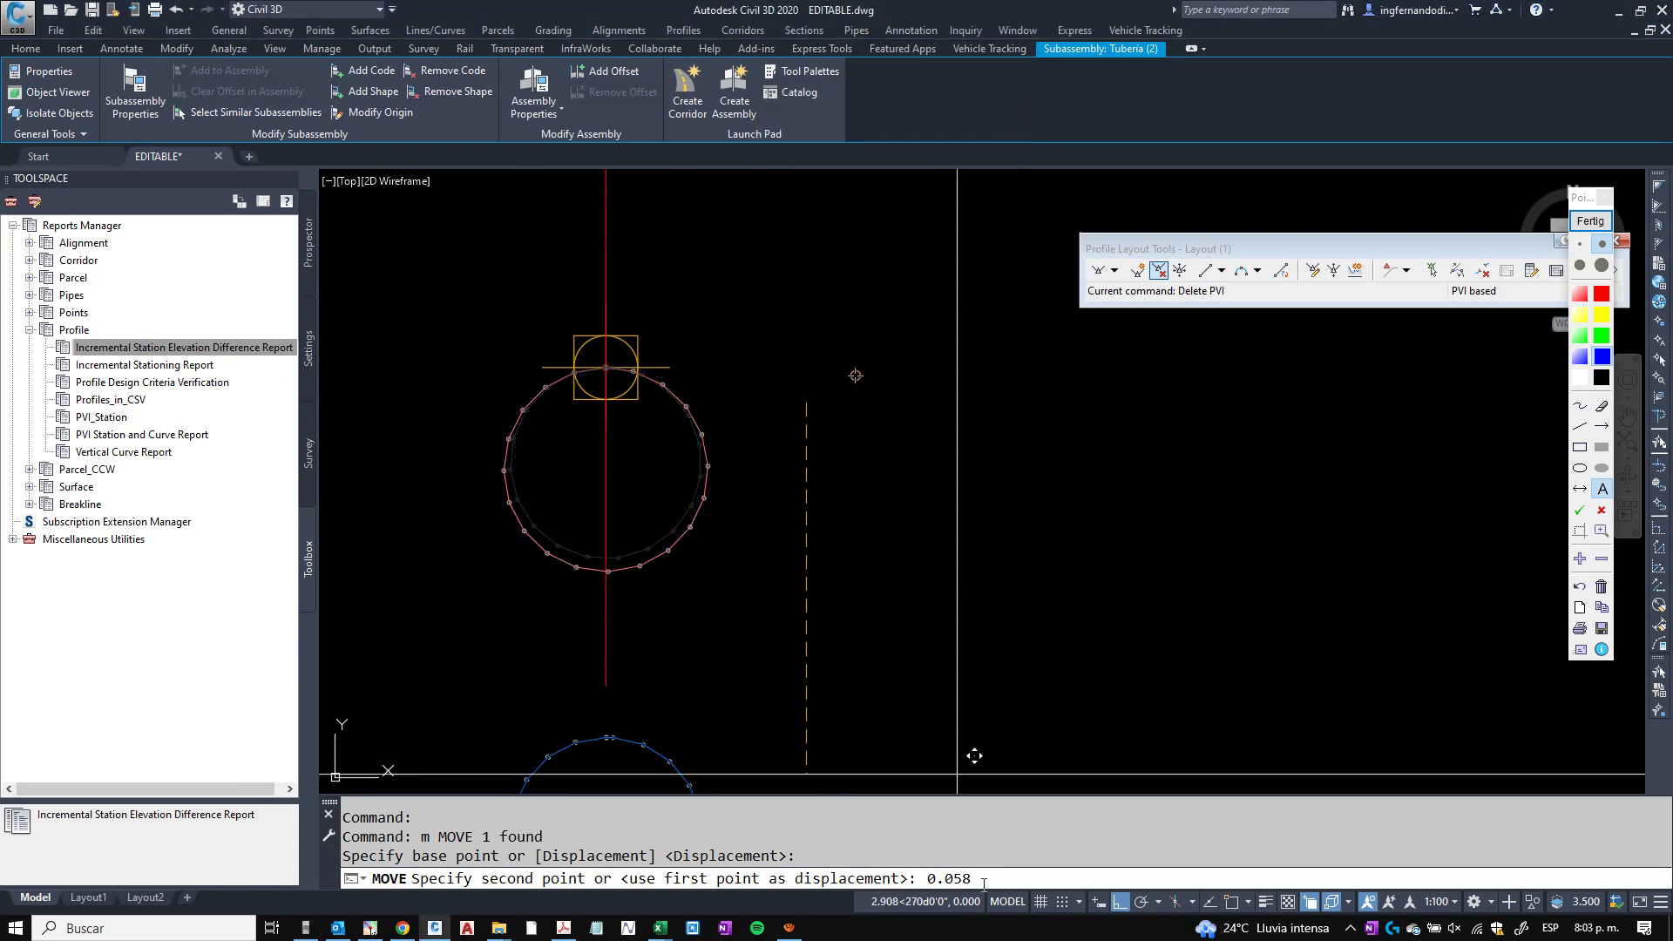
type("0")
key("Return")
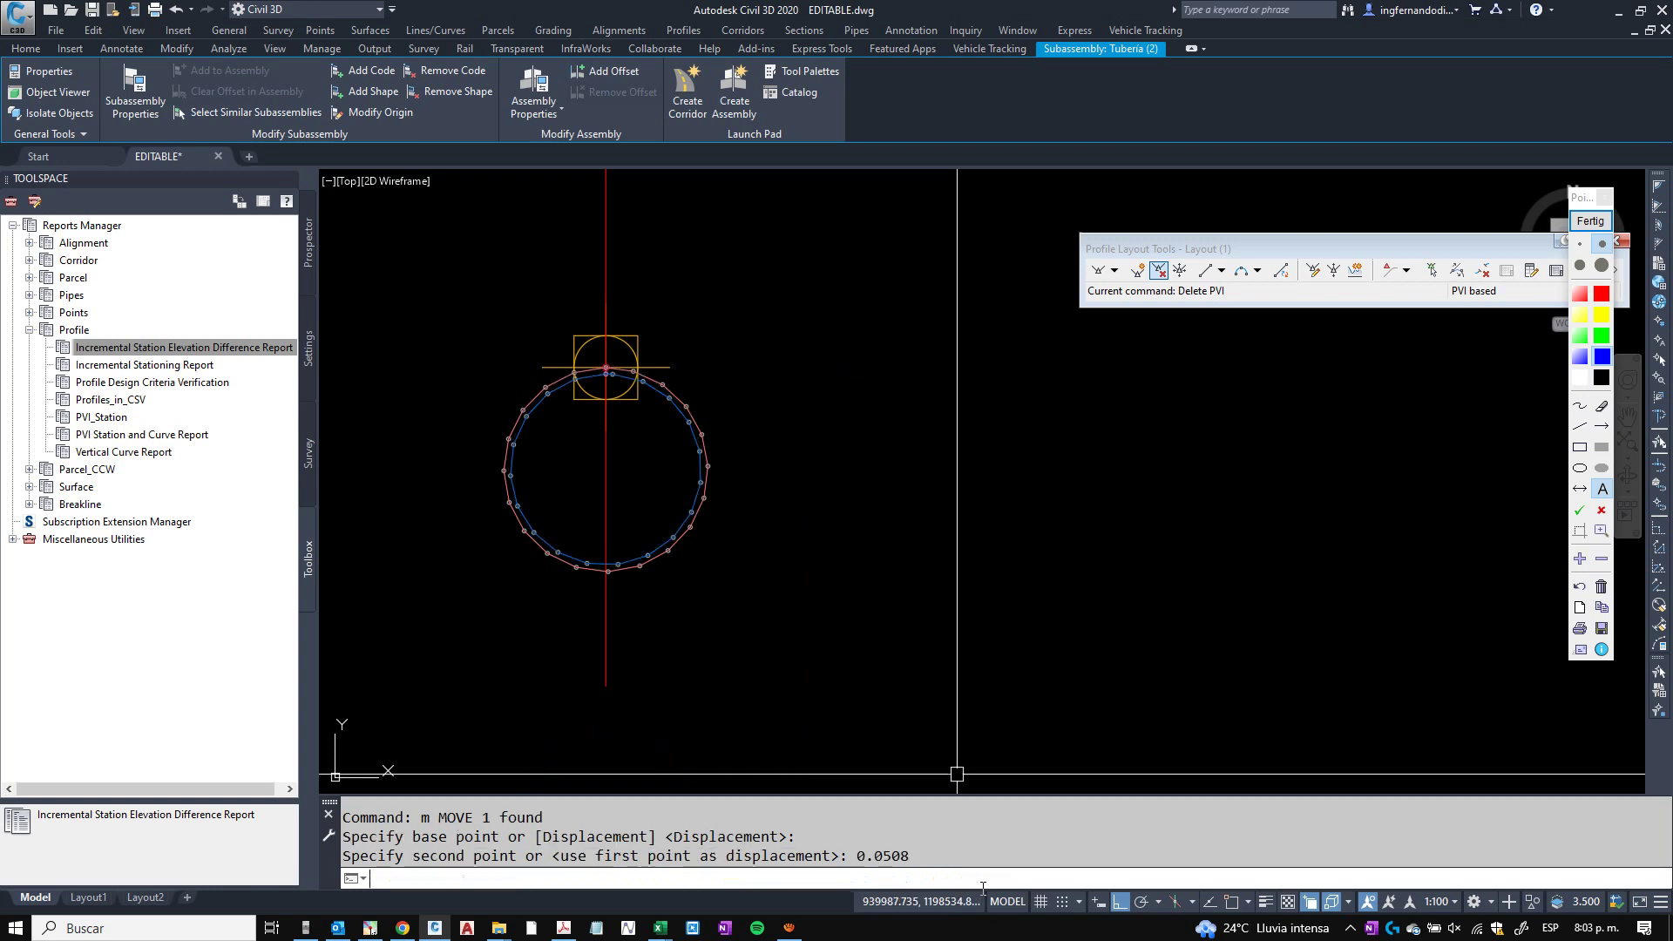
key("Escape")
scroll(558, 448, "up", 3)
scroll(584, 455, "down", 2)
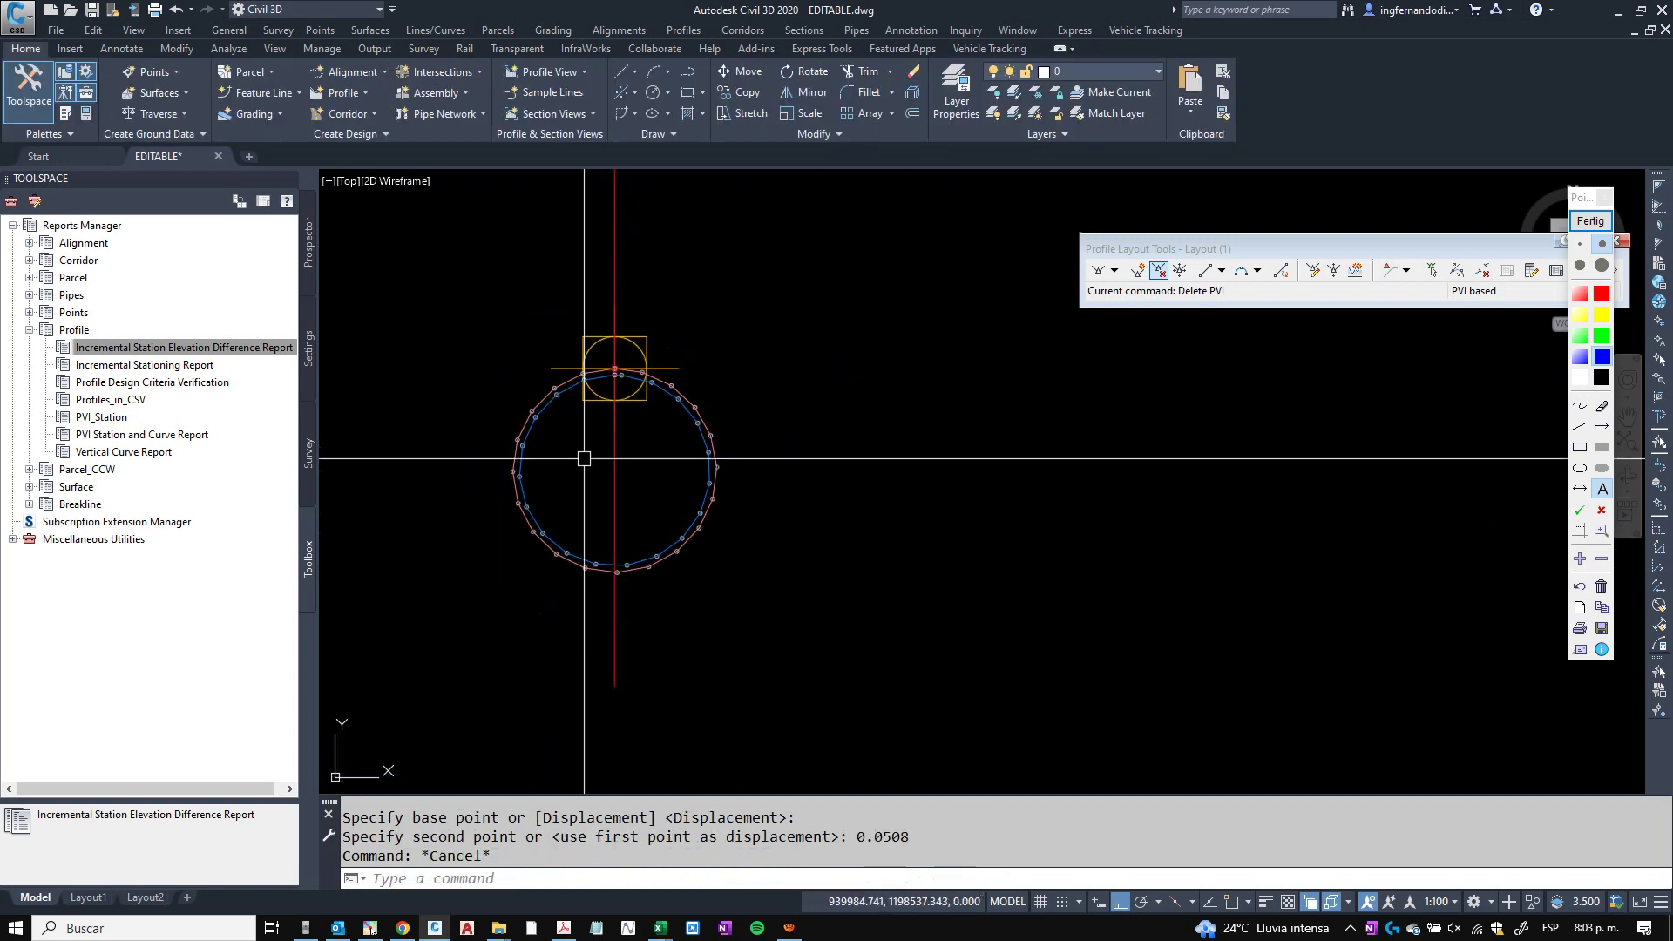
Move the "Sección Tubo" assembly horizontally to the right by its baseline.
key("Escape")
left_click(617, 287)
scroll(676, 288, "down", 2)
middle_click_drag(676, 288, 664, 351)
scroll(664, 351, "down", 2)
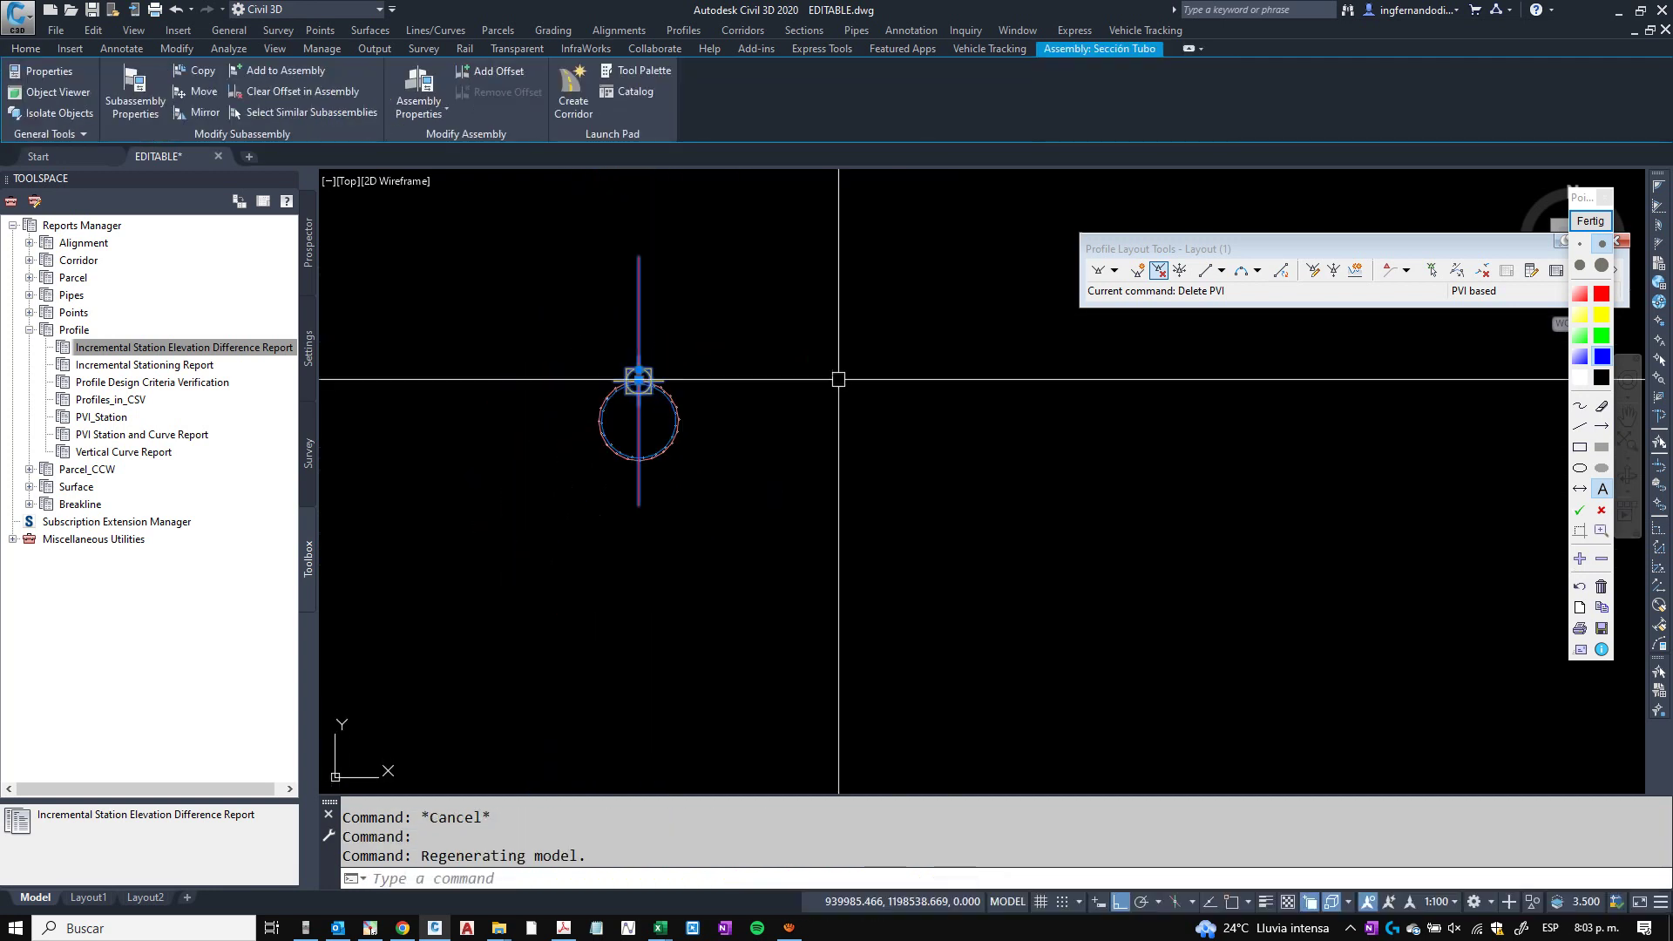
type("m")
key("Return")
left_click(787, 410)
left_click(912, 420)
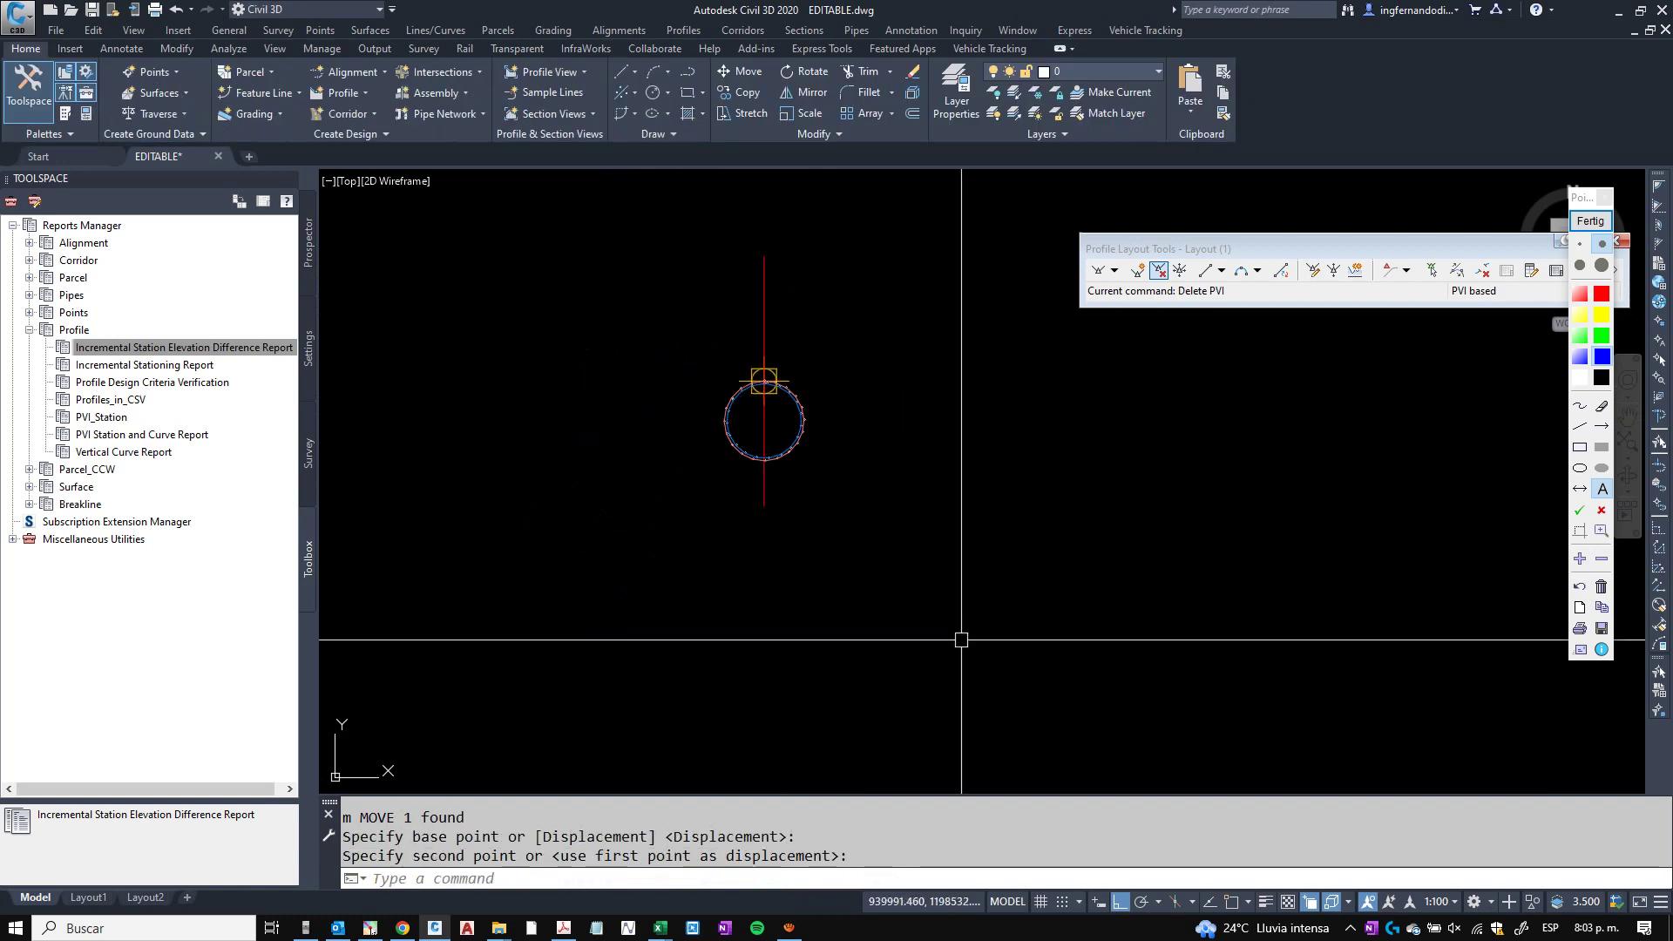
Move the "Sección Tubo" assembly a second time, farther to the right.
scroll(815, 396, "up", 3)
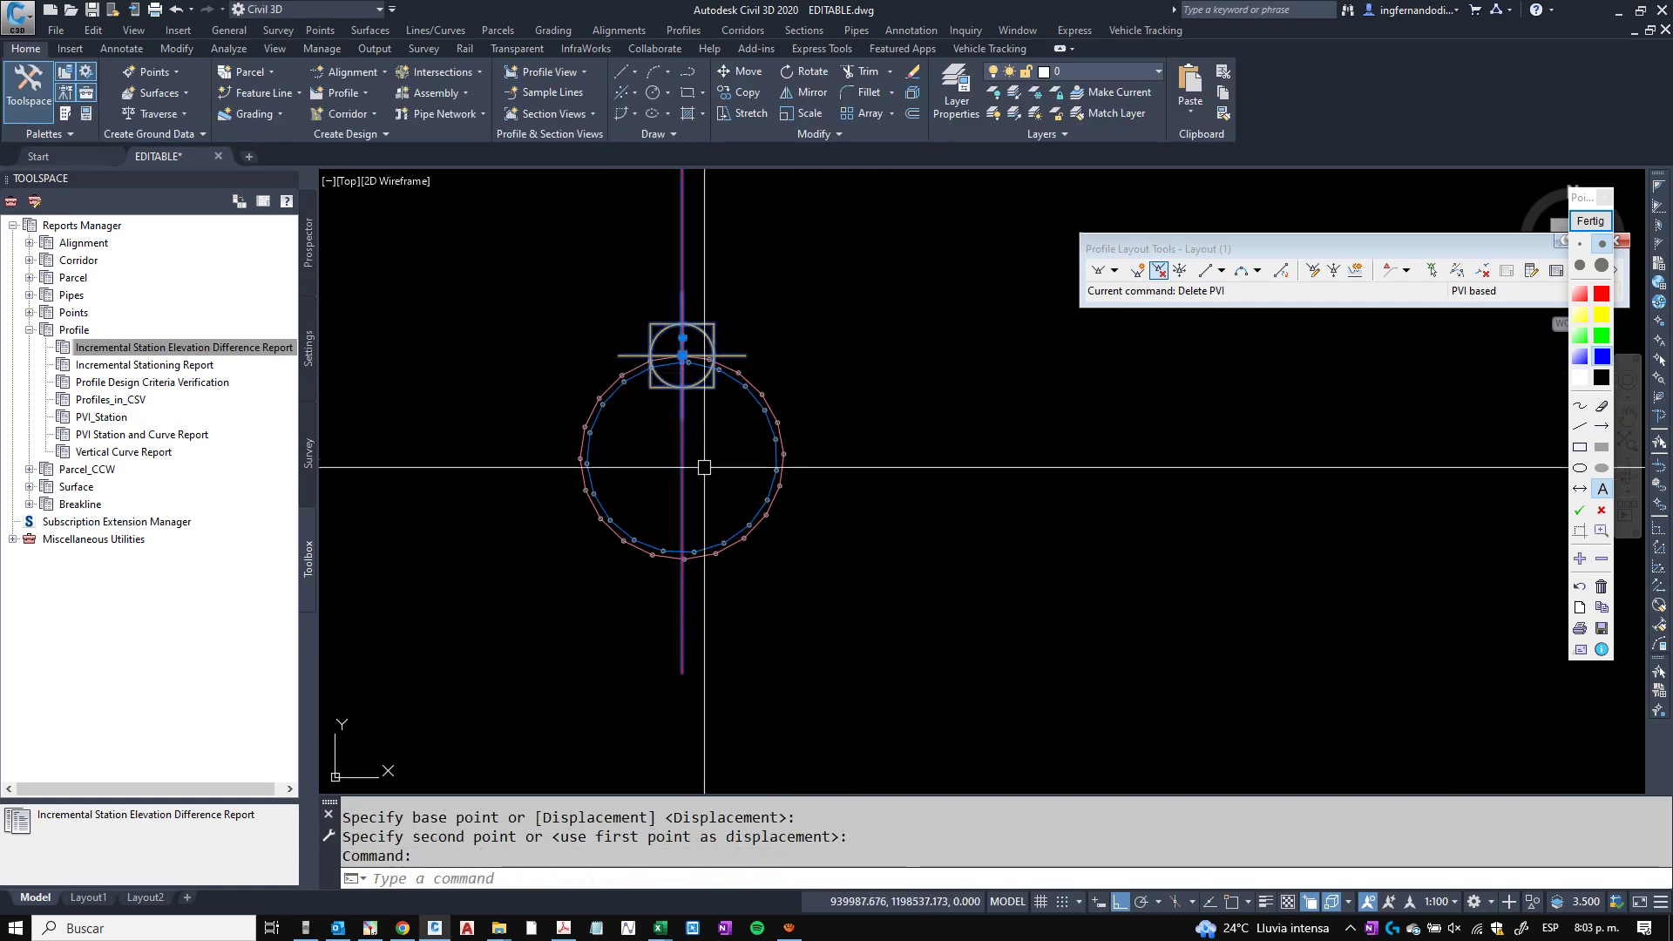
left_click(682, 355)
type("m")
key("Return")
left_click(1000, 571)
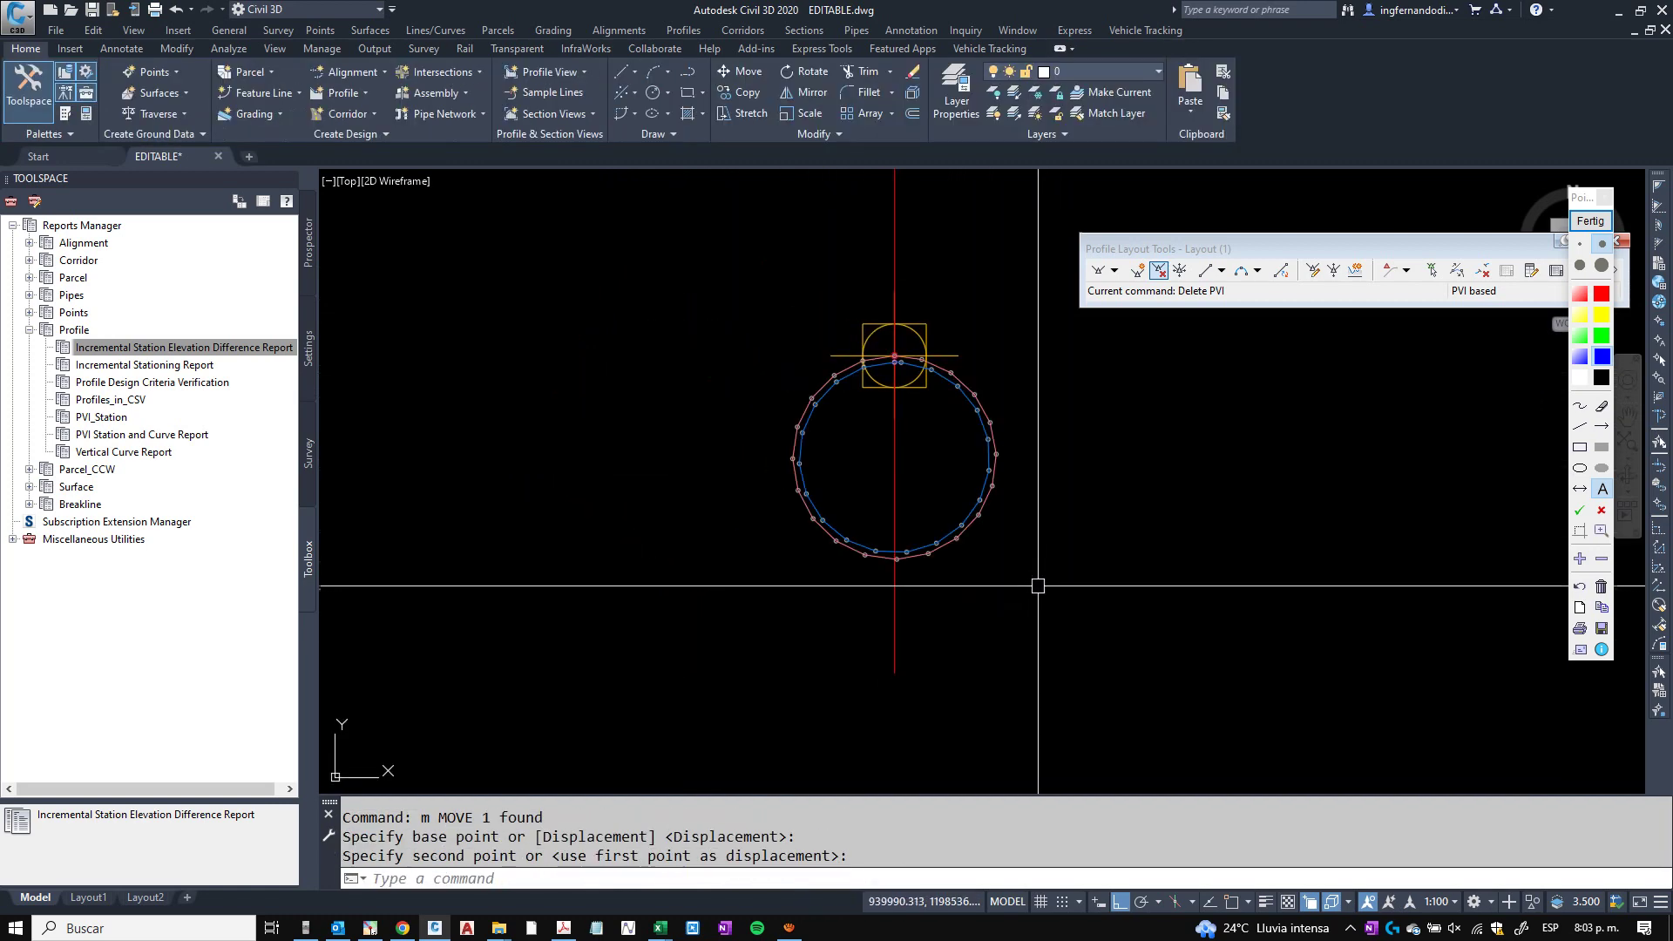
Start a new corridor based on the alignment "Eje longitudinal" and the profile "Layout (1)".
scroll(822, 478, "down", 5)
scroll(822, 477, "up", 3)
scroll(810, 471, "down", 3)
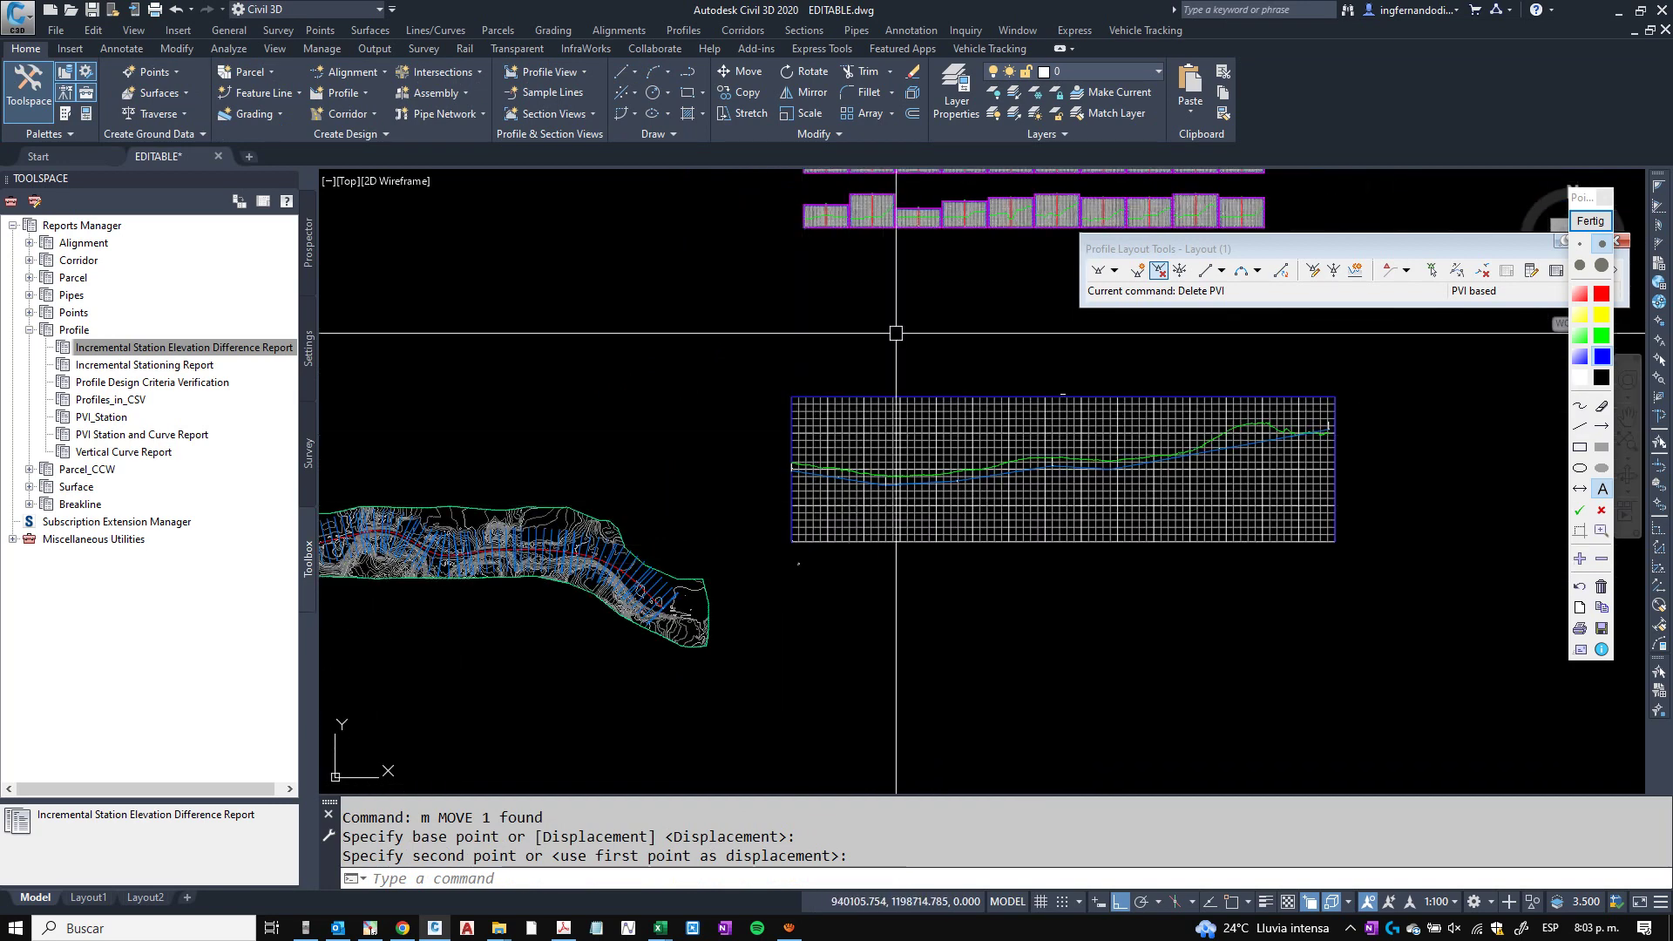
scroll(811, 471, "up", 2)
scroll(765, 478, "down", 3)
scroll(653, 459, "up", 4)
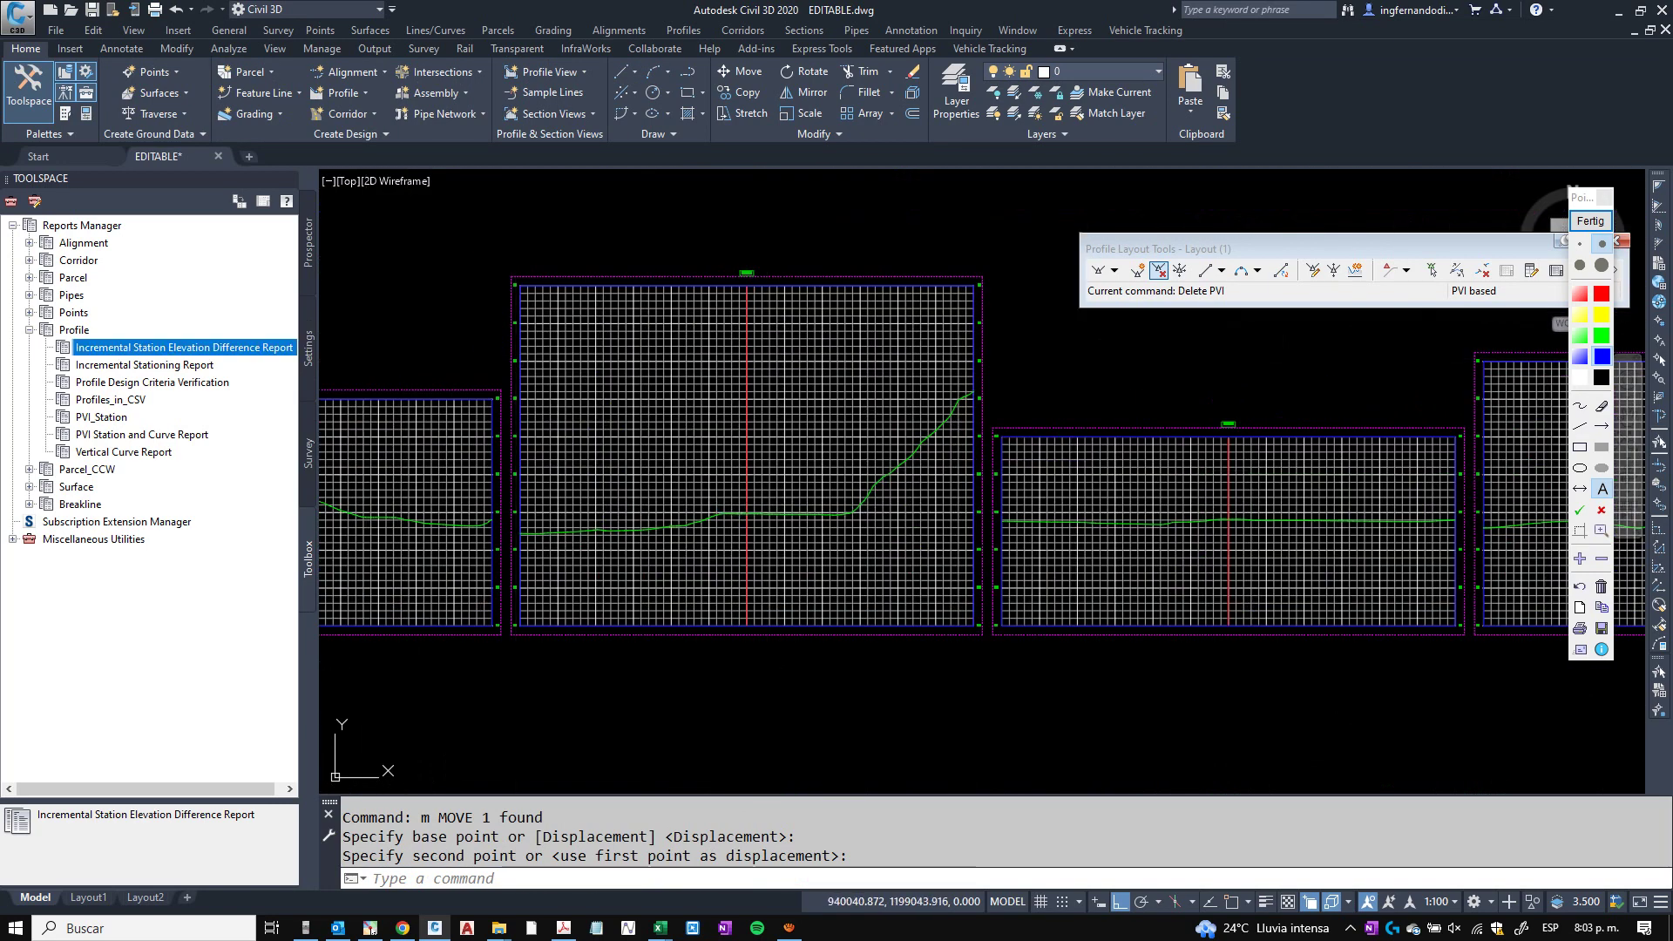
left_click(307, 243)
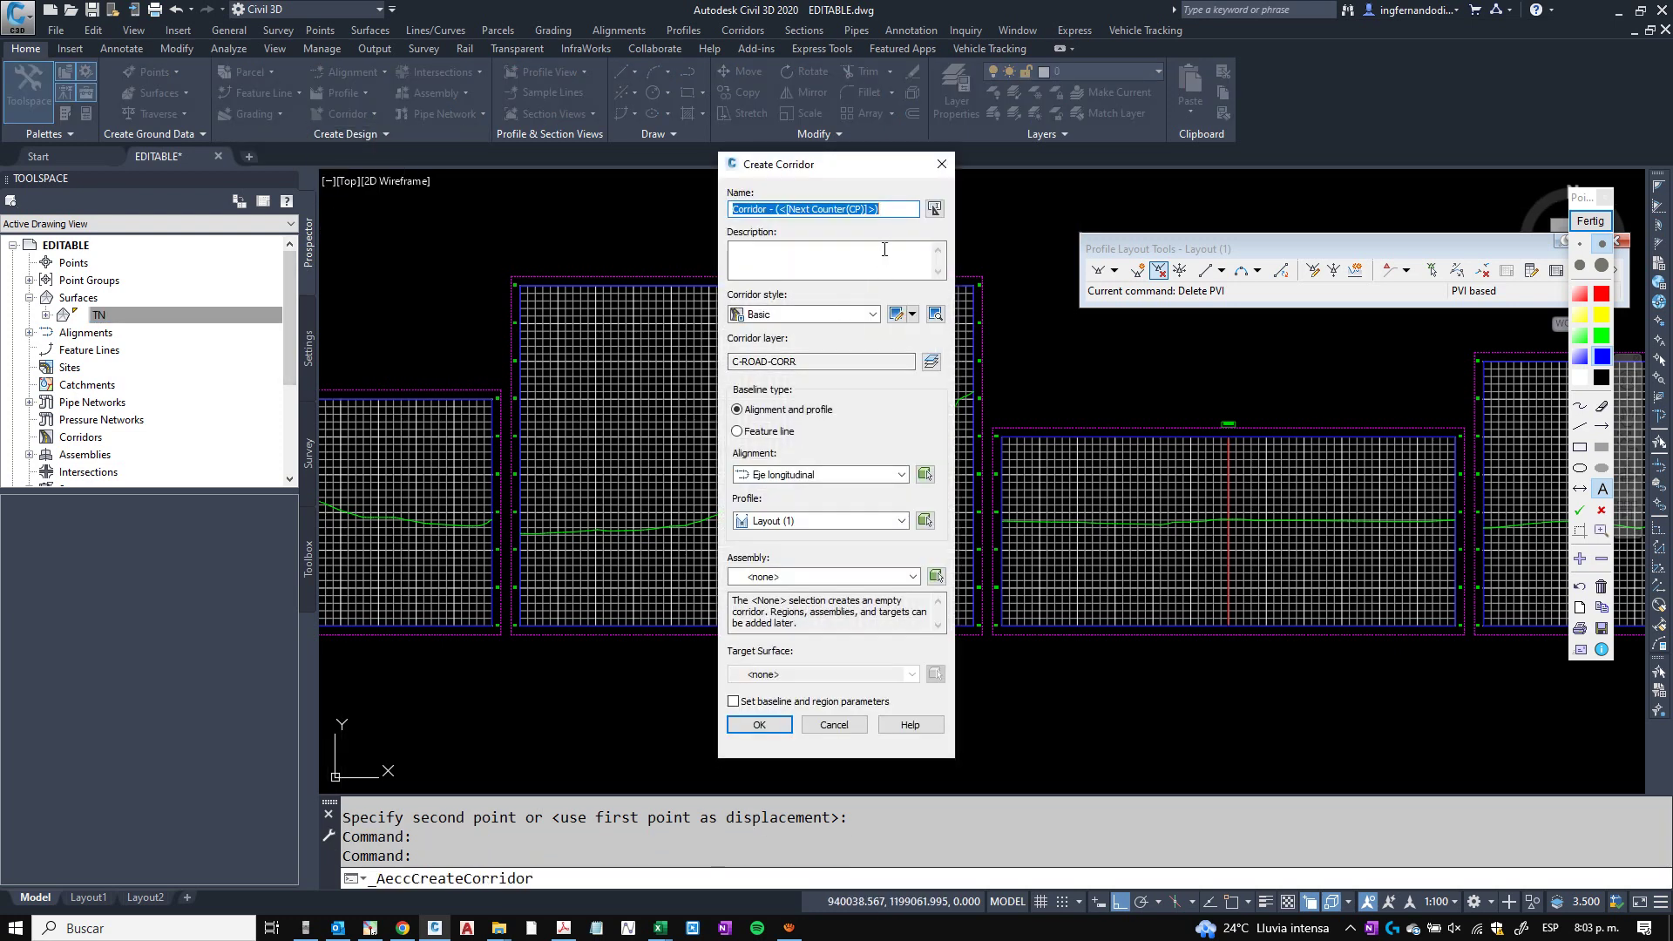
left_click(791, 474)
left_click(793, 490)
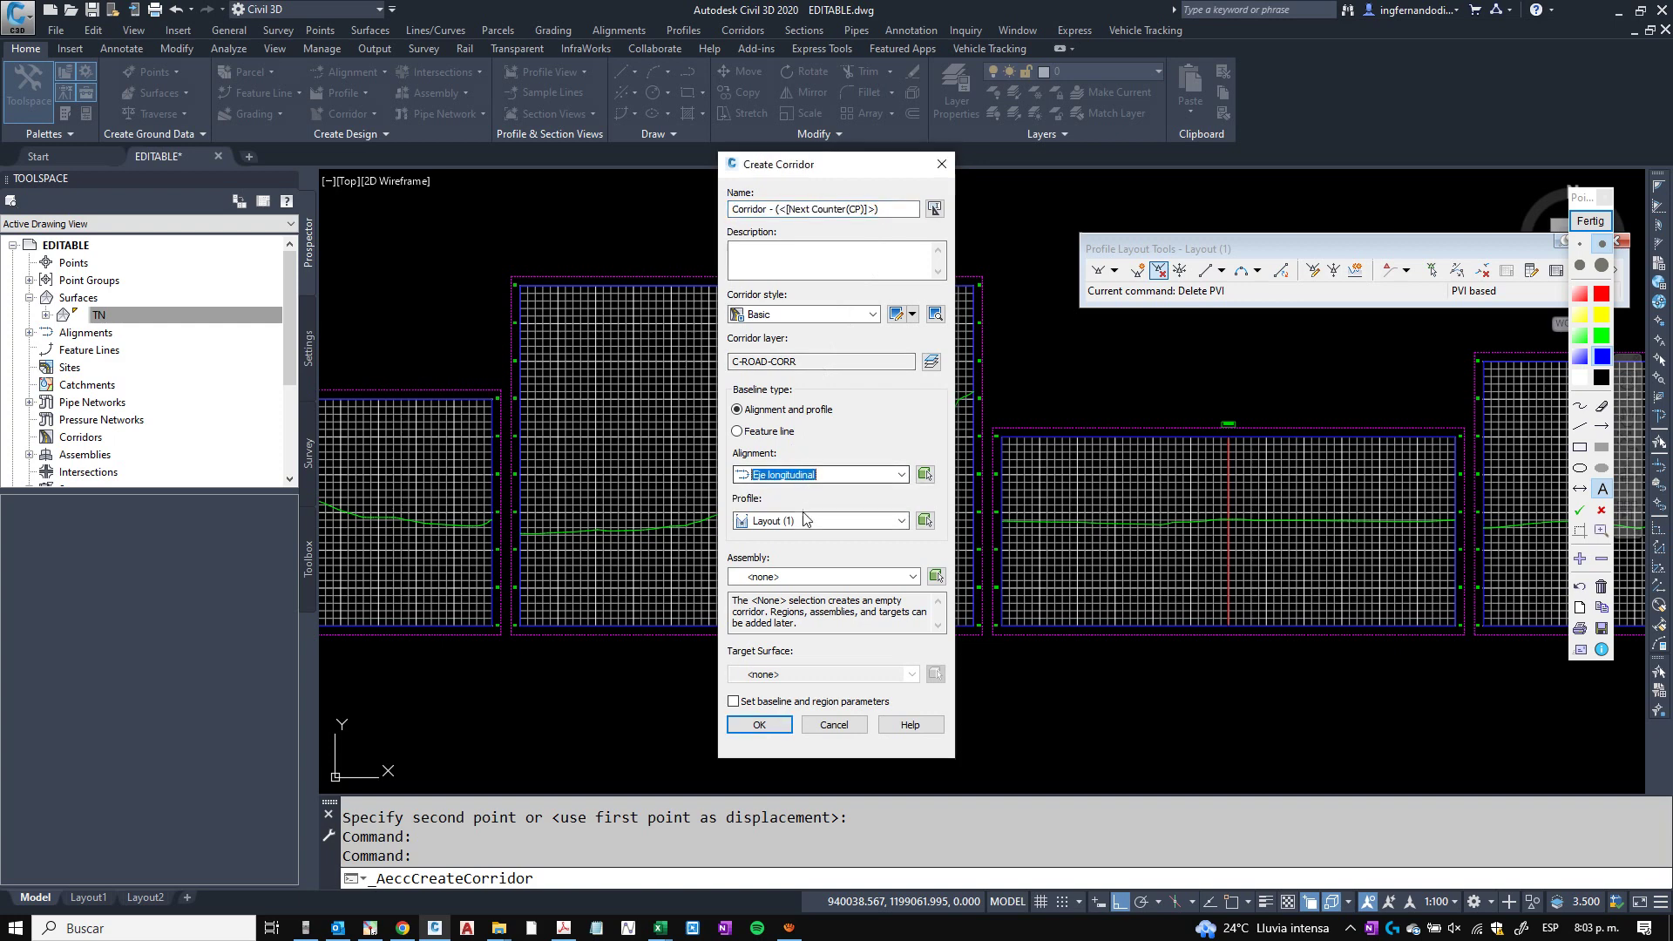
left_click(798, 521)
left_click(788, 538)
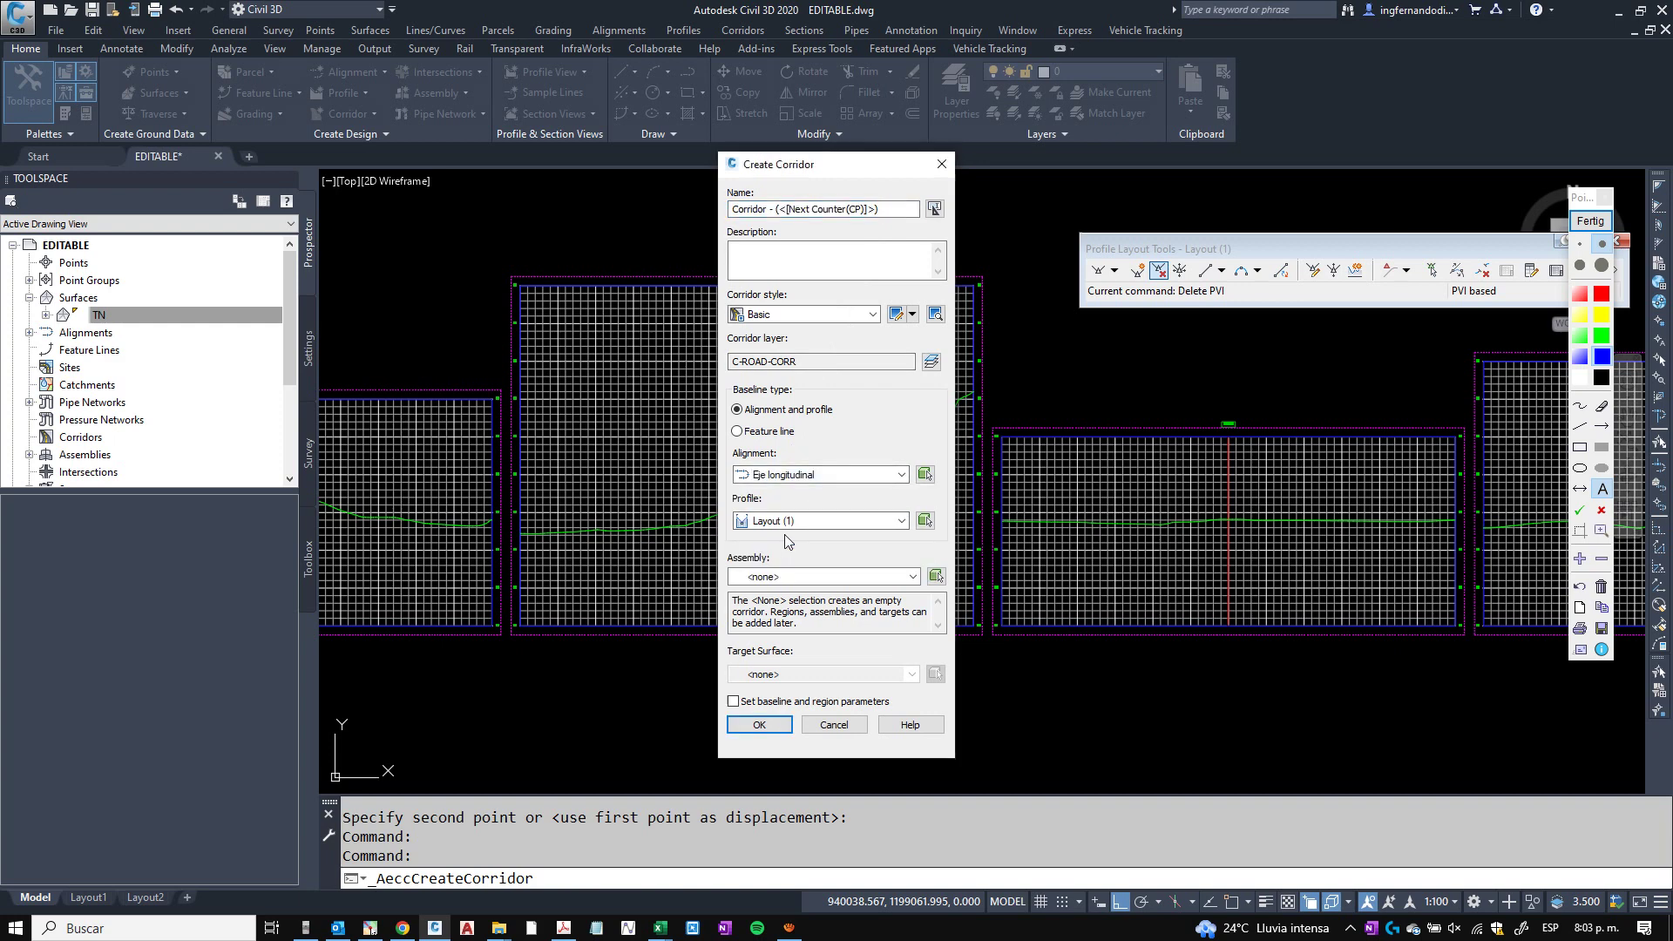
Assign the "Sección Tubo" assembly and the target surface TN to the new corridor and confirm its creation.
left_click(813, 582)
left_click(793, 608)
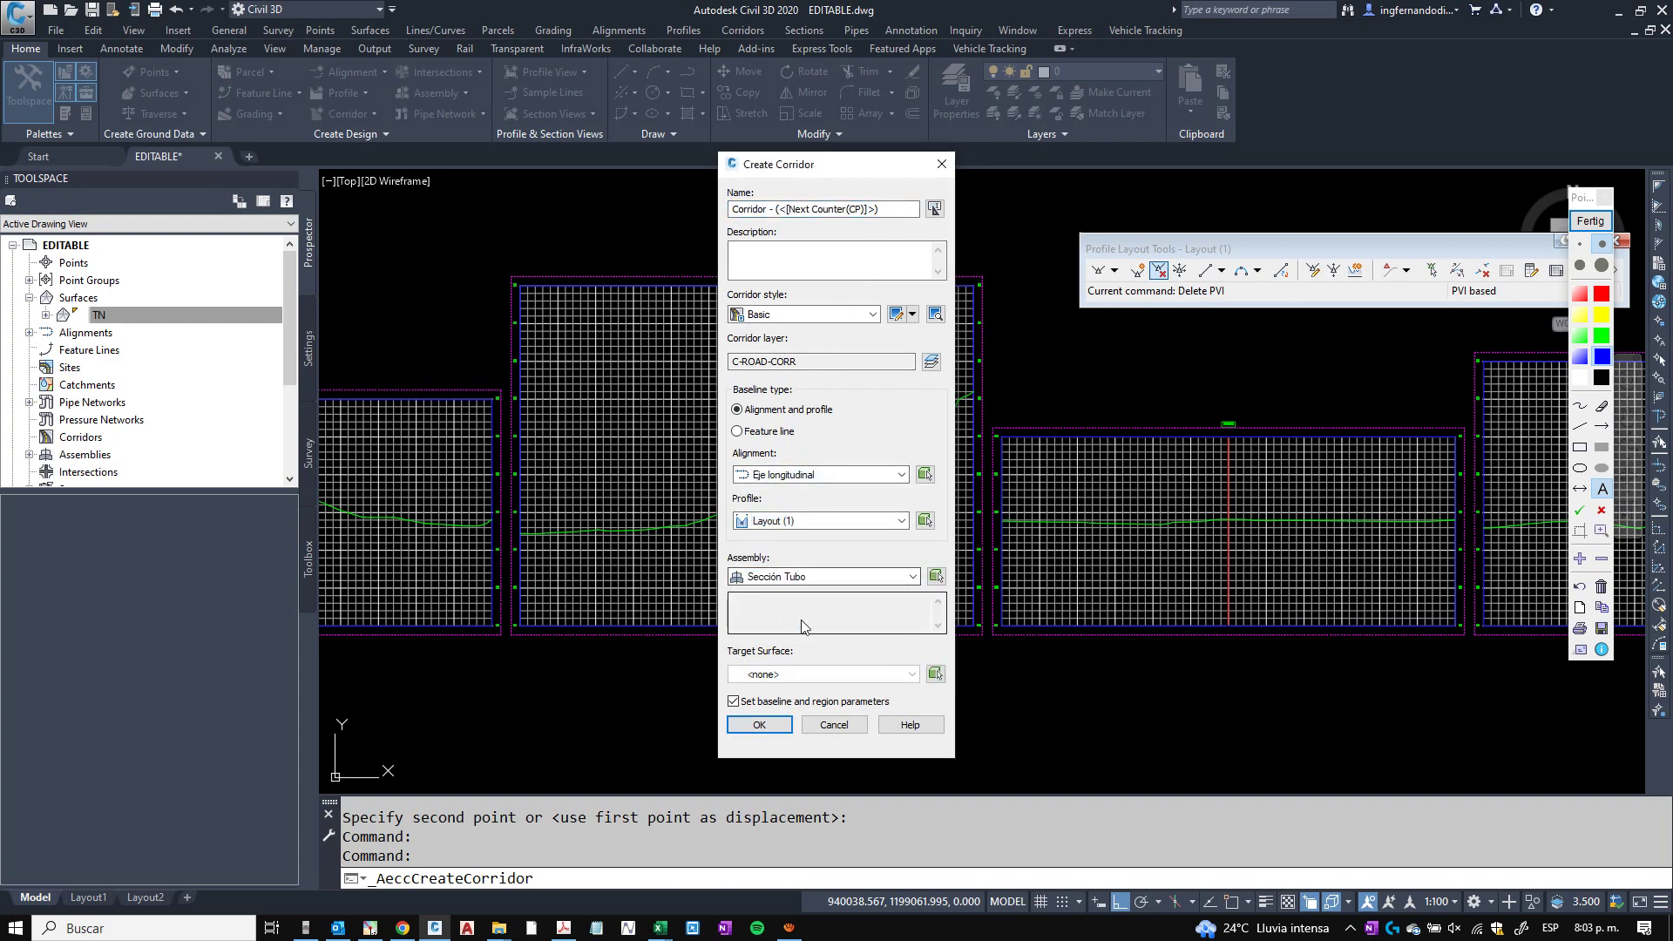
left_click(830, 678)
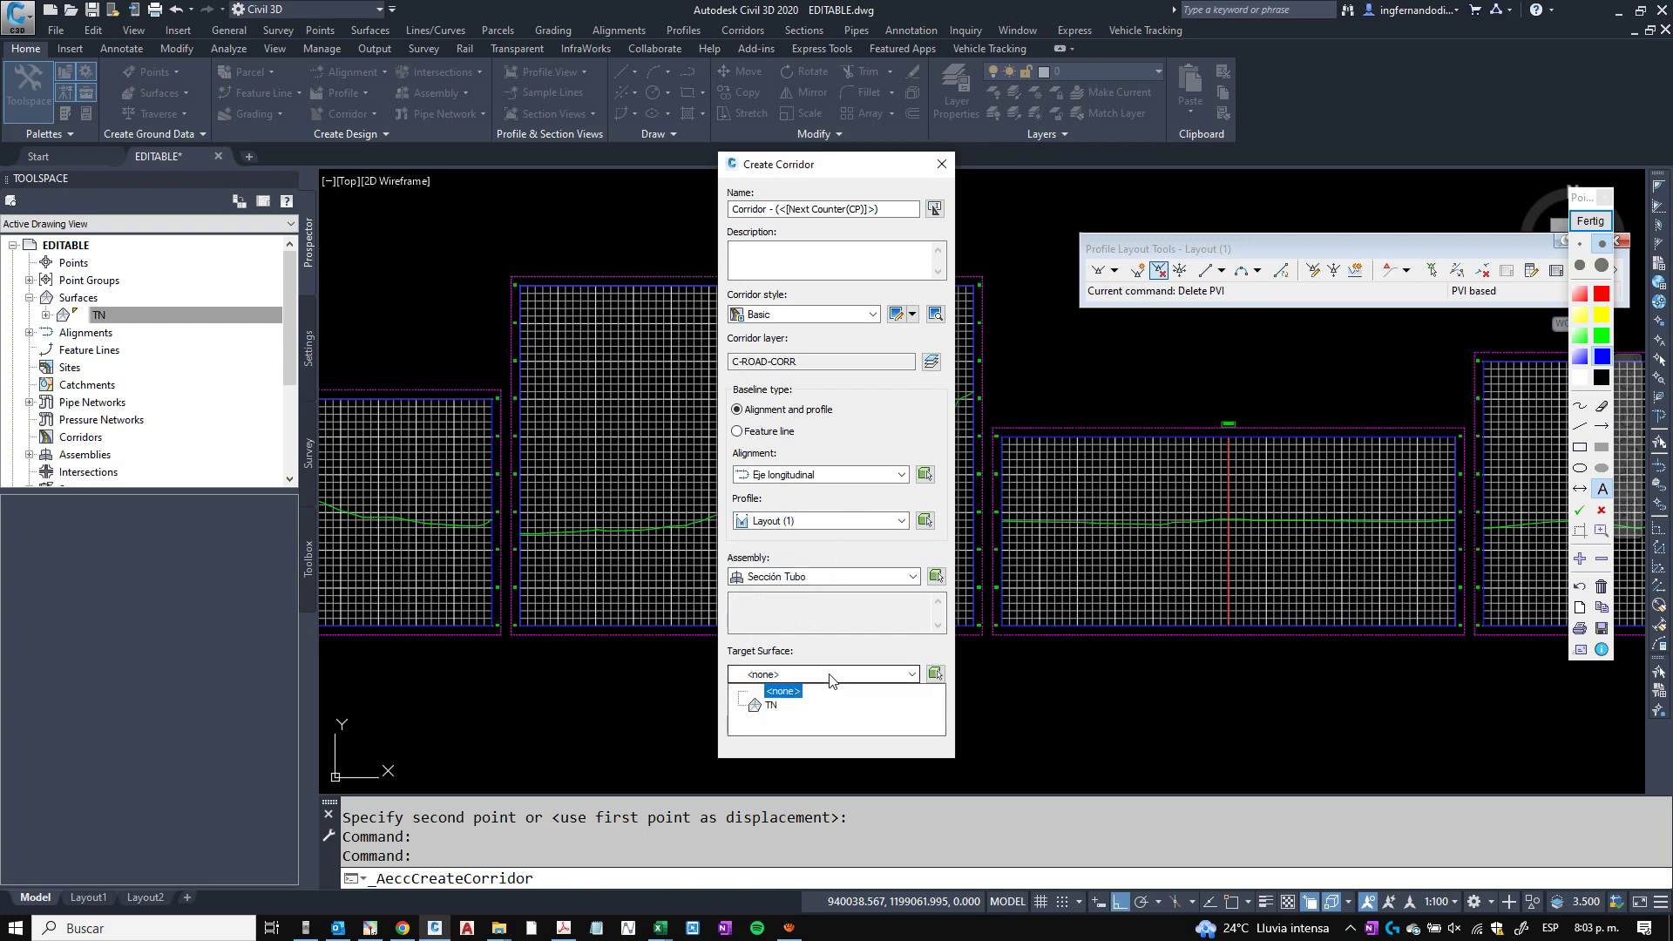
left_click(766, 706)
left_click(760, 725)
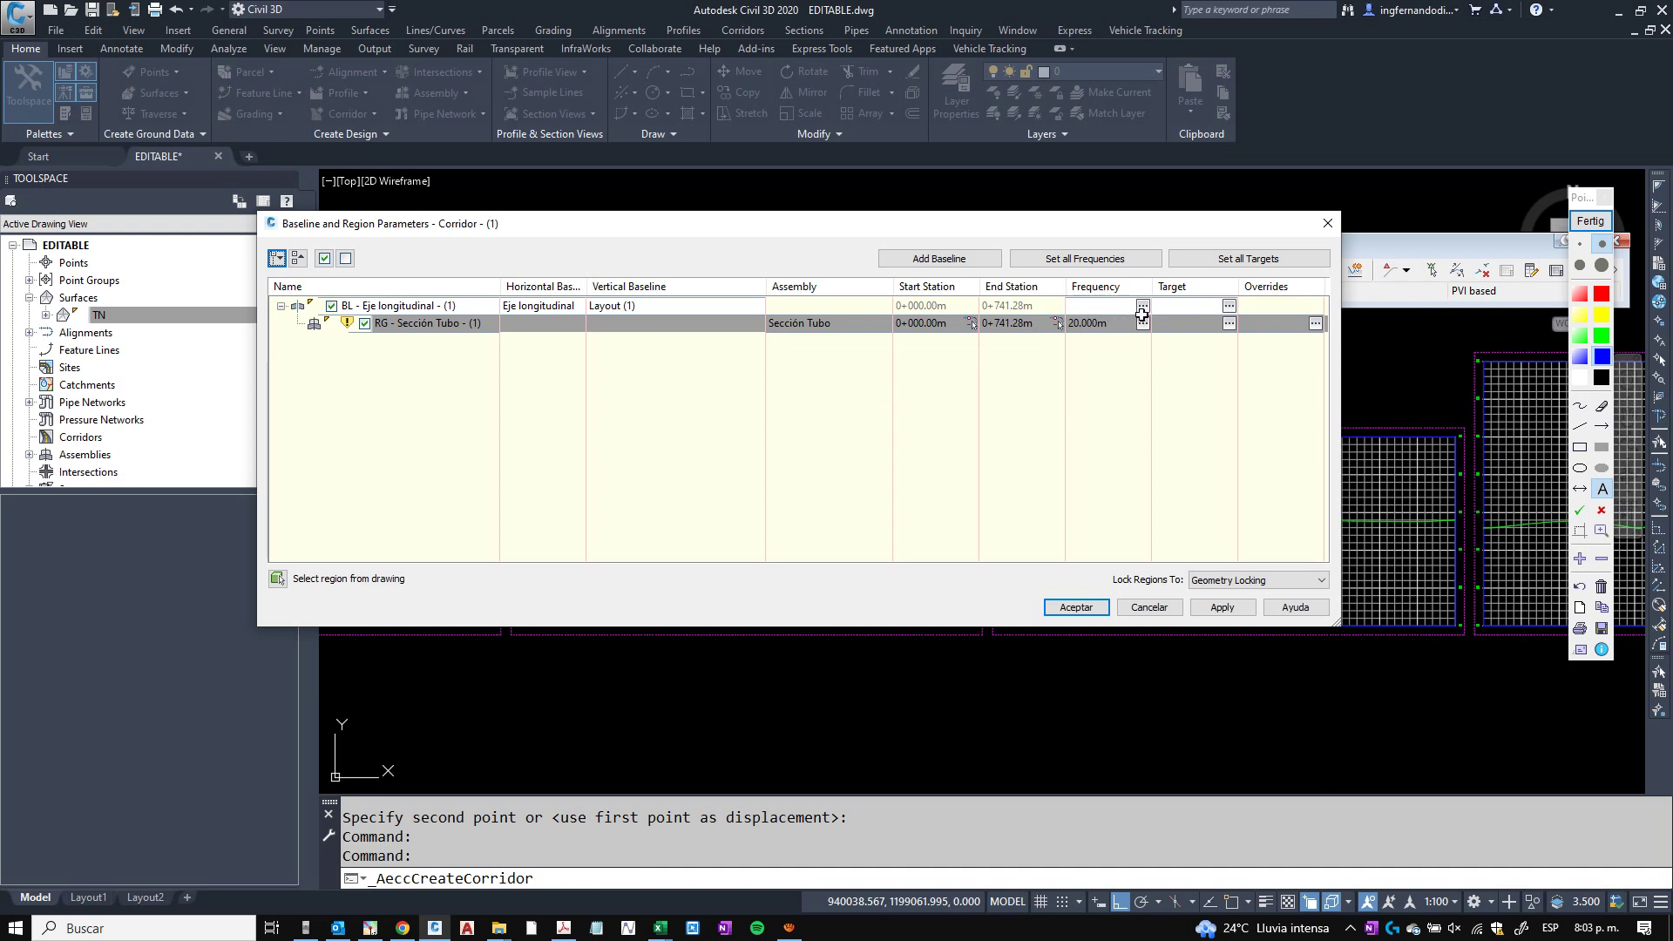
Set the corridor region's assembly frequency to 10 m along tangents and curves, build the corridor and close the event list.
left_click(1142, 321)
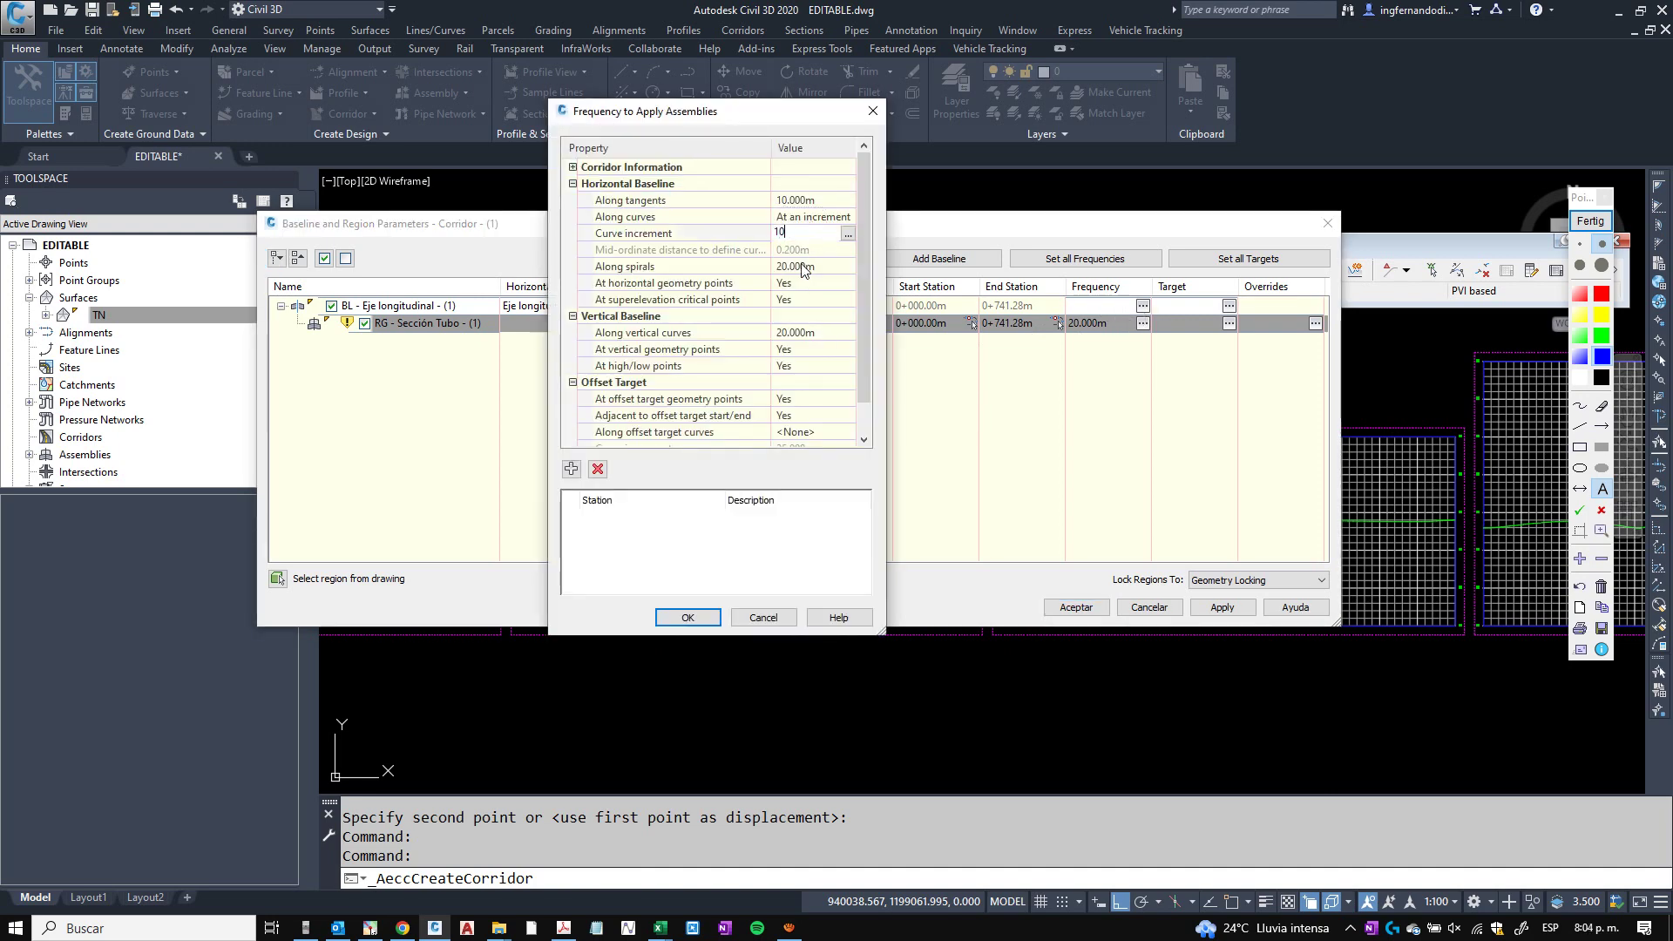
type("10")
key("Tab")
left_click(685, 618)
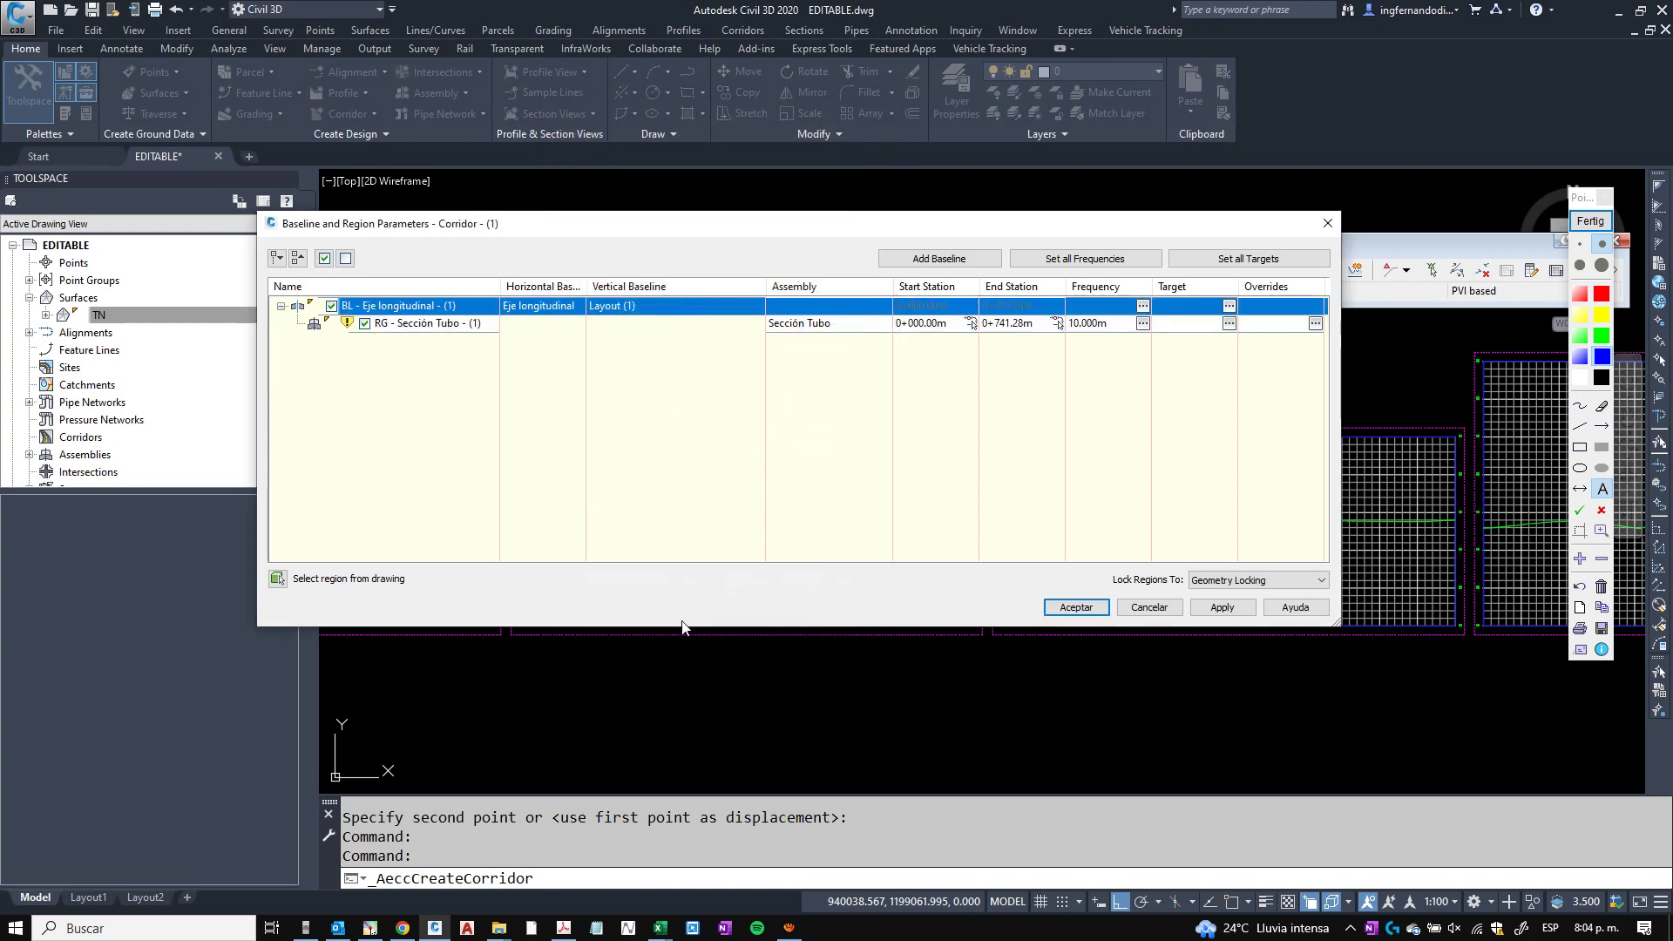
left_click(1059, 608)
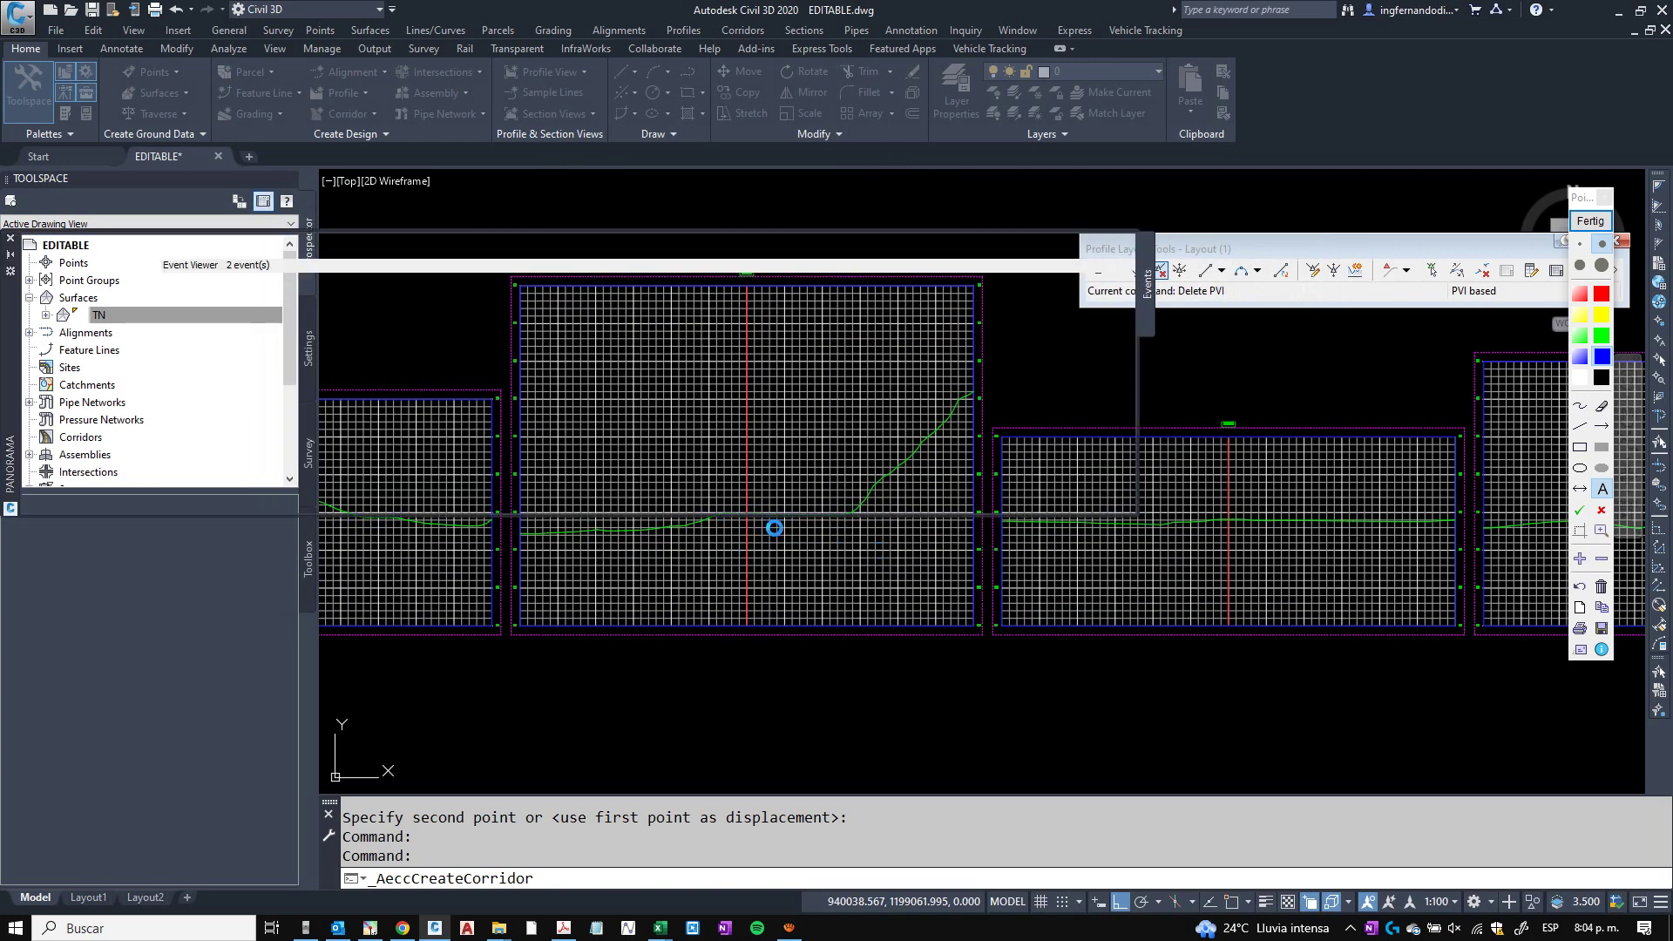
left_click(1101, 246)
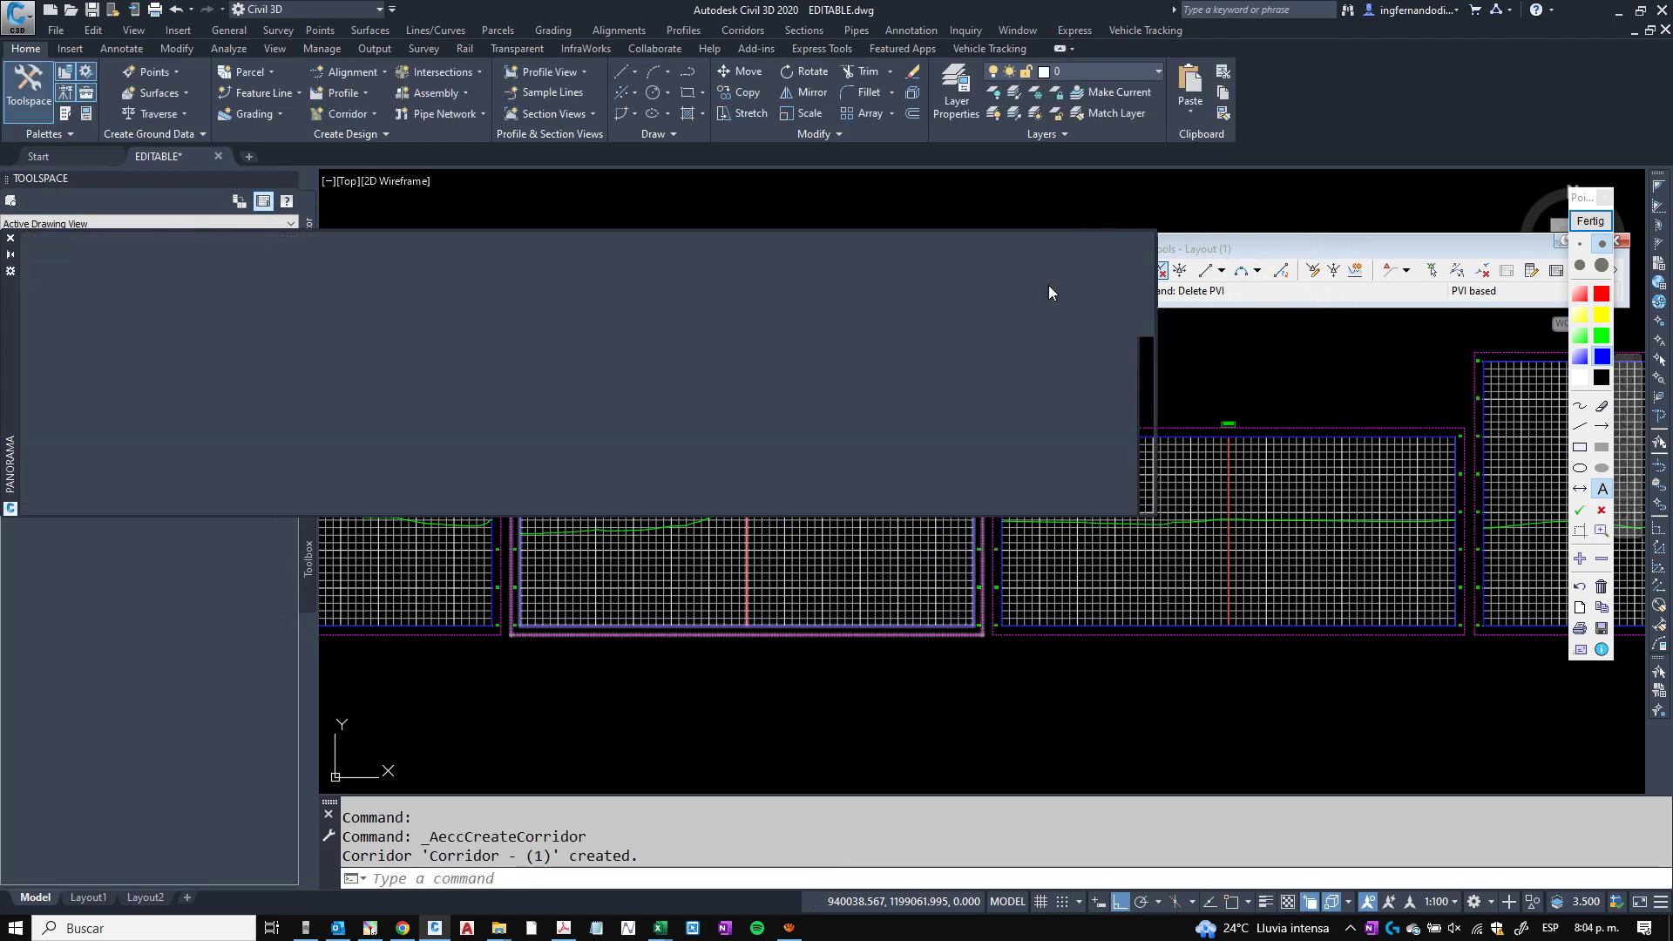
Check a cross-section view near its centre line, and open the "All Codes" code set style for editing.
scroll(746, 554, "down", 6)
middle_click_drag(746, 554, 986, 527)
scroll(854, 560, "up", 6)
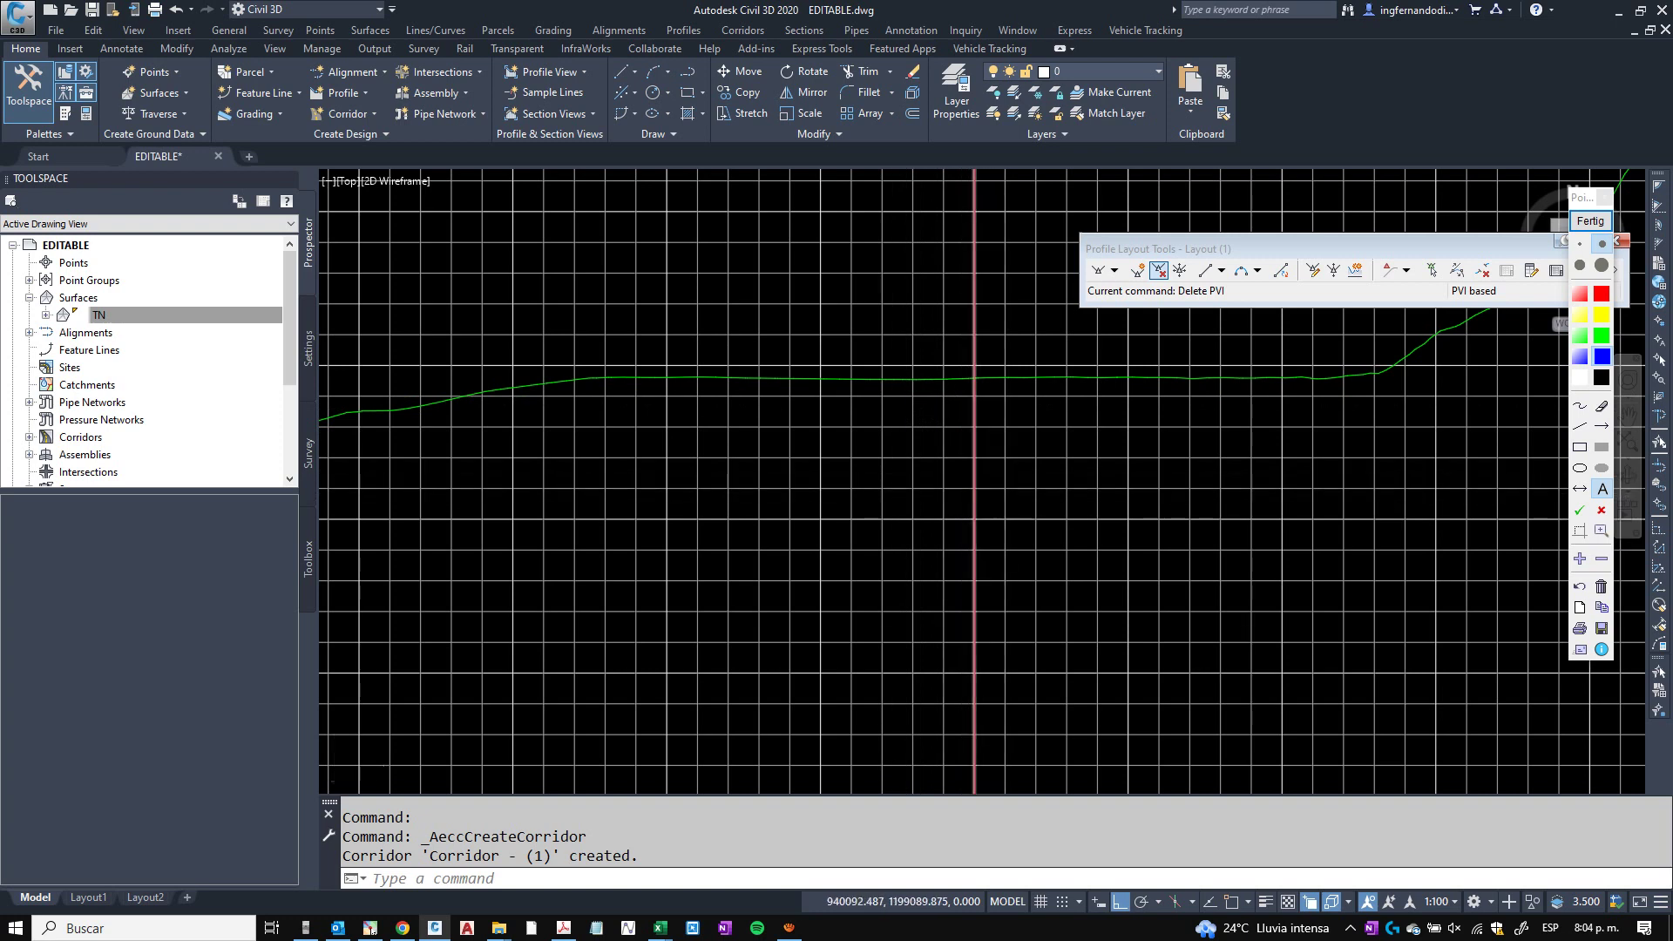
scroll(1080, 527, "up", 5)
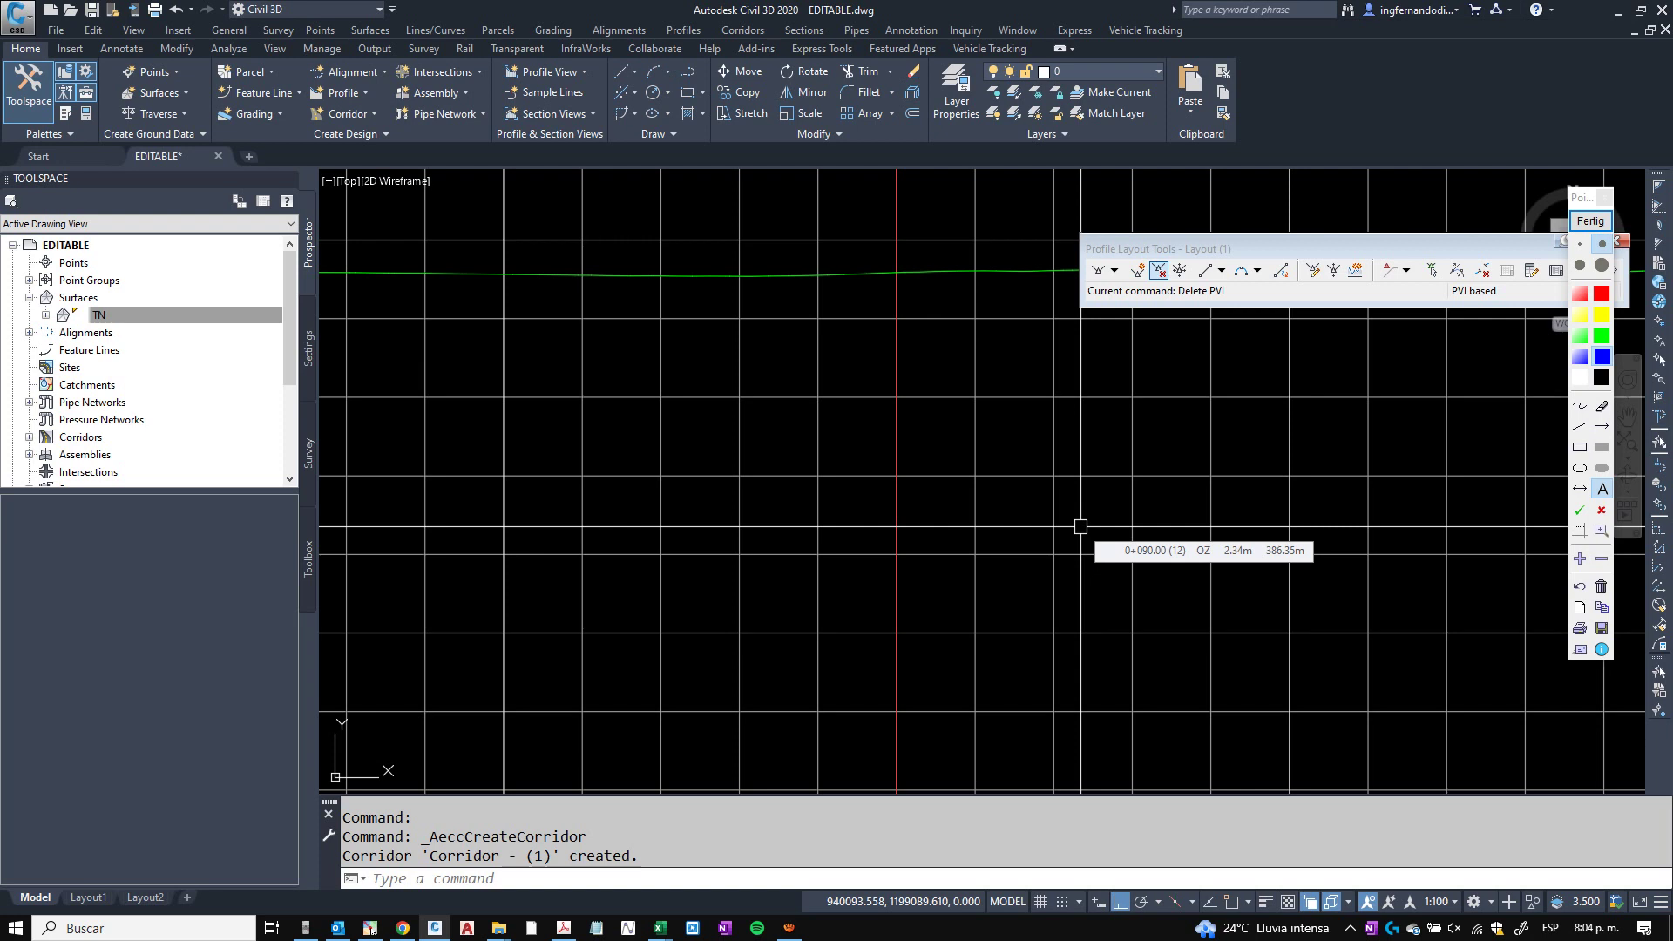
left_click(307, 349)
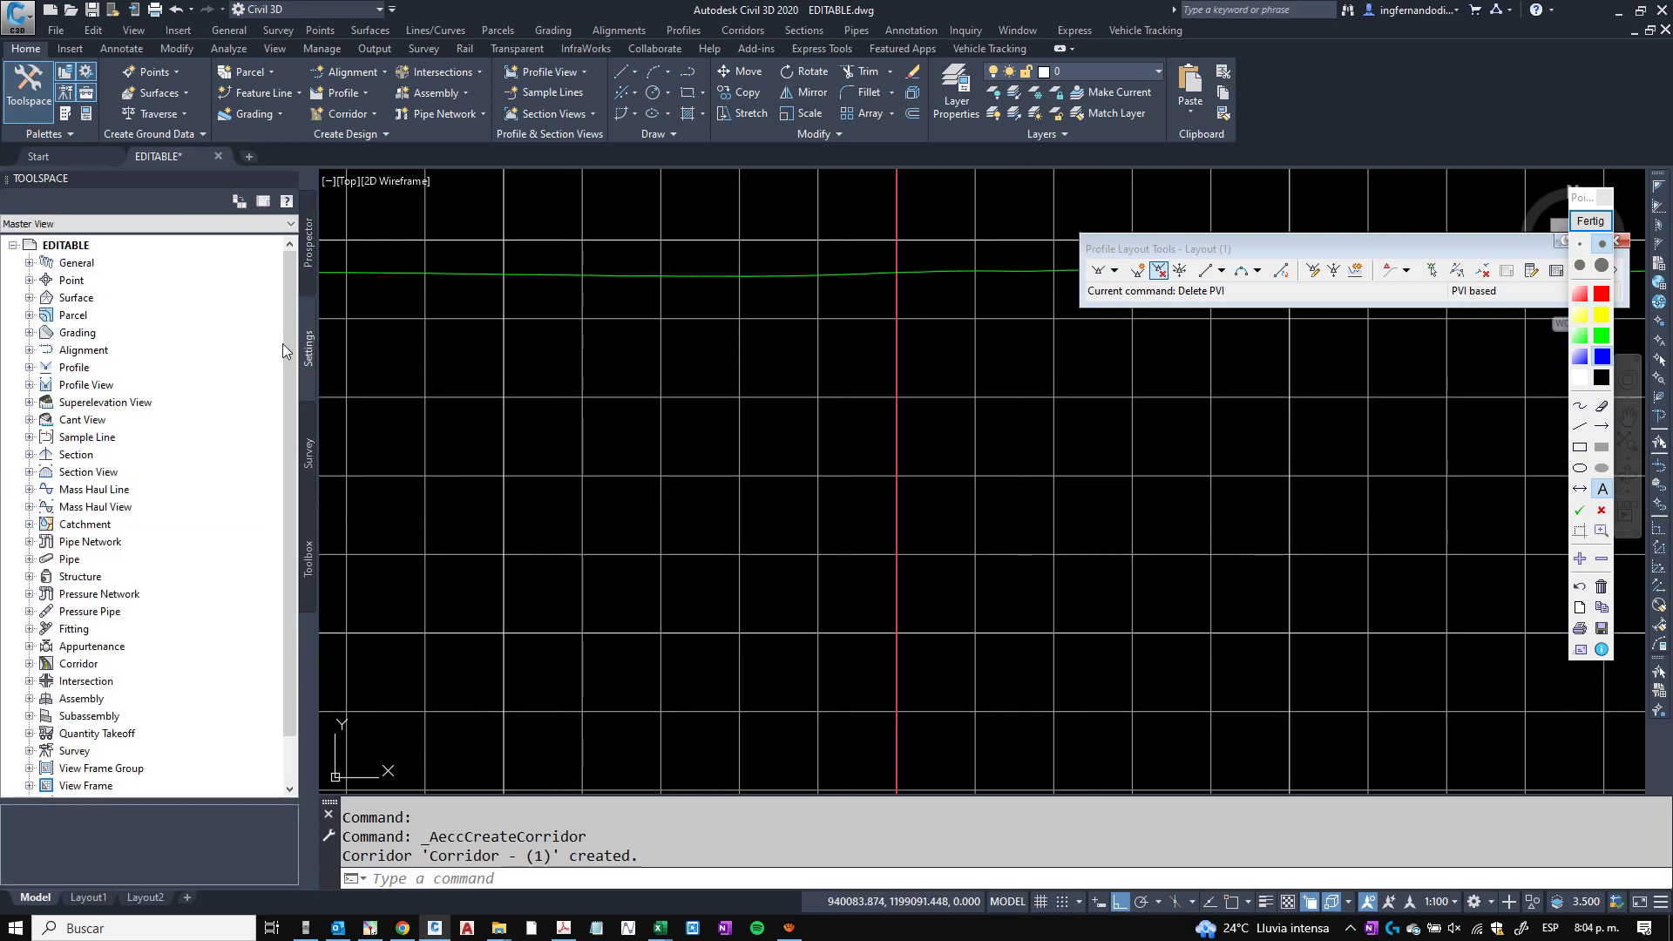
left_click(28, 263)
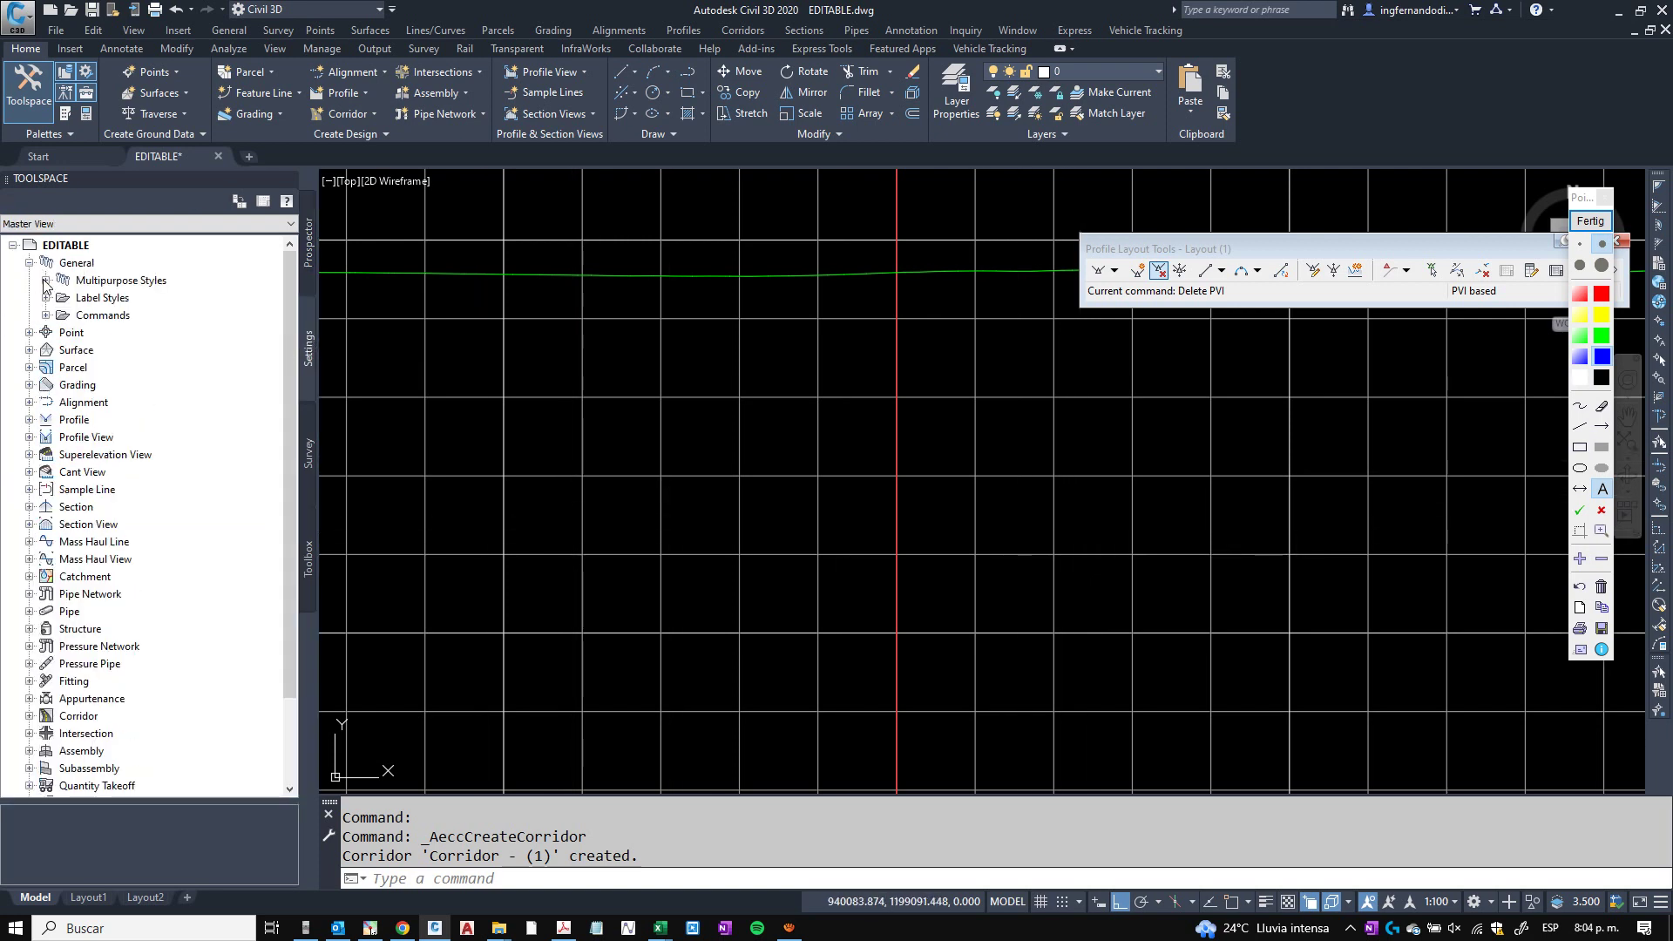
left_click(45, 281)
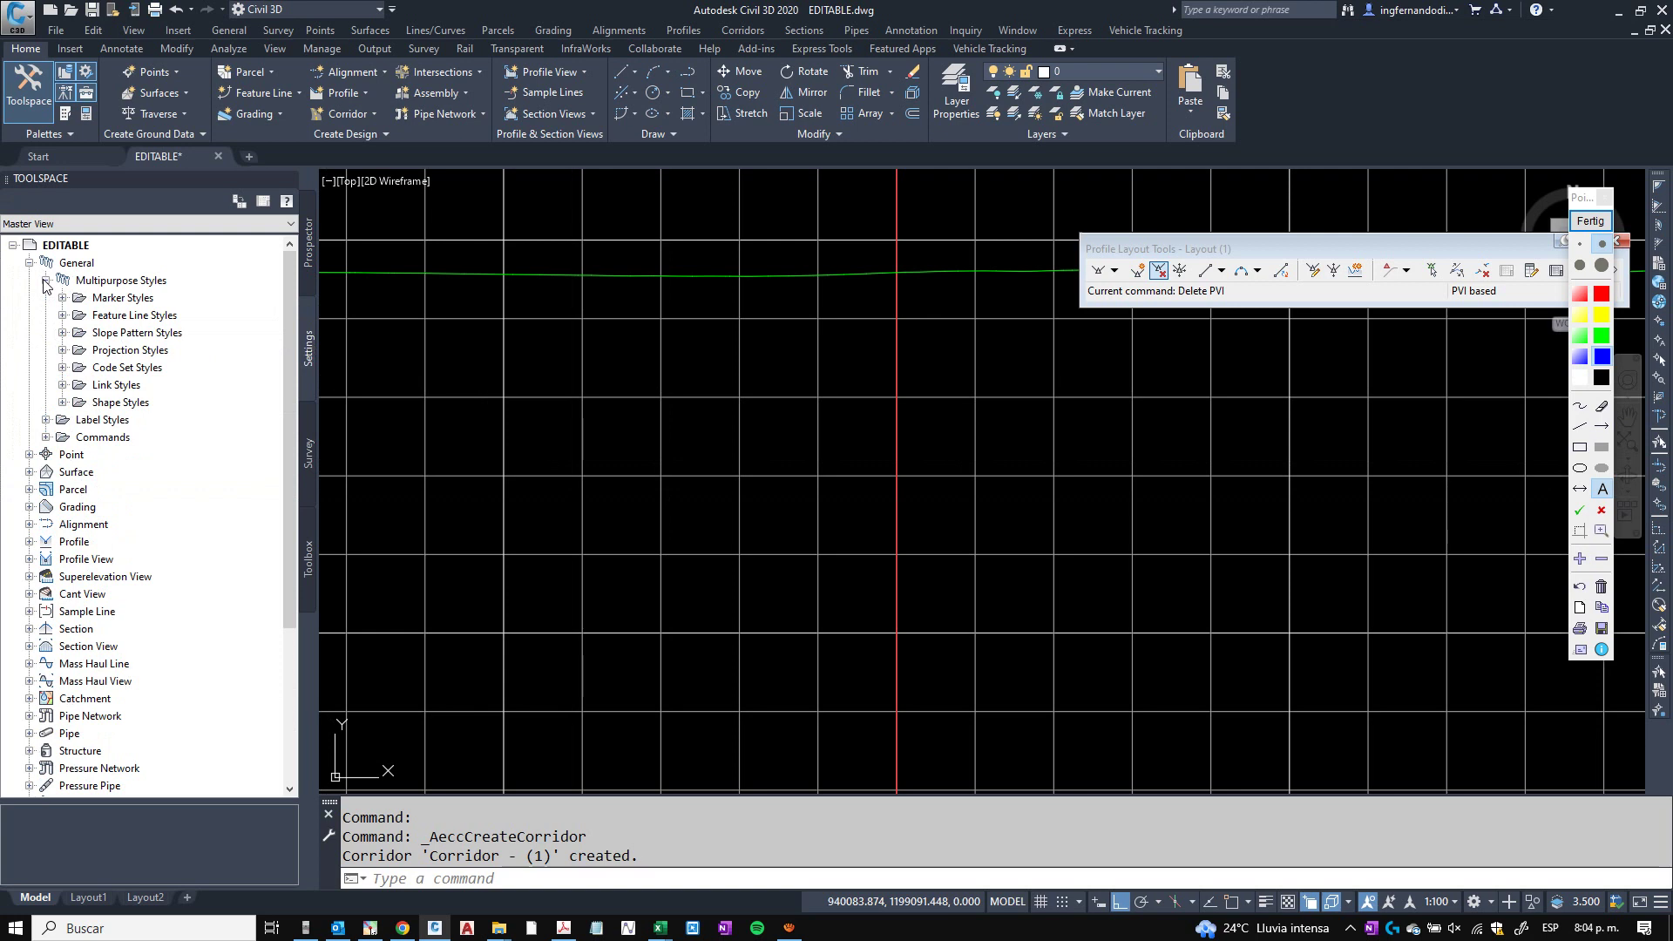
left_click(62, 367)
left_click(151, 389)
right_click(135, 388)
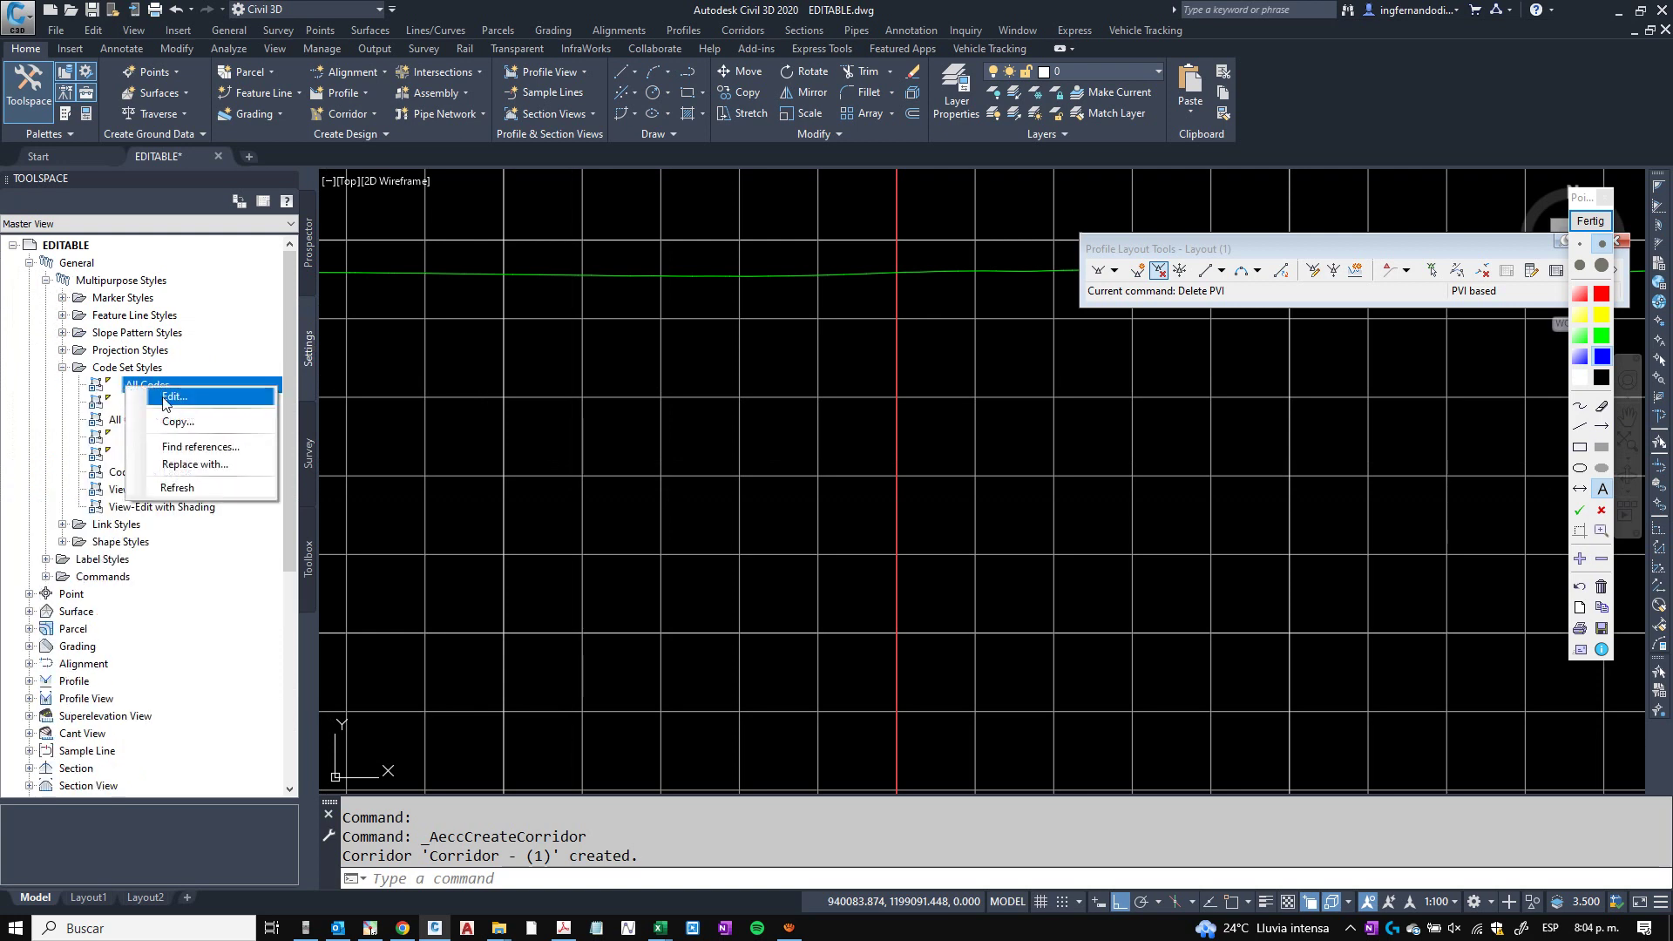
left_click(161, 394)
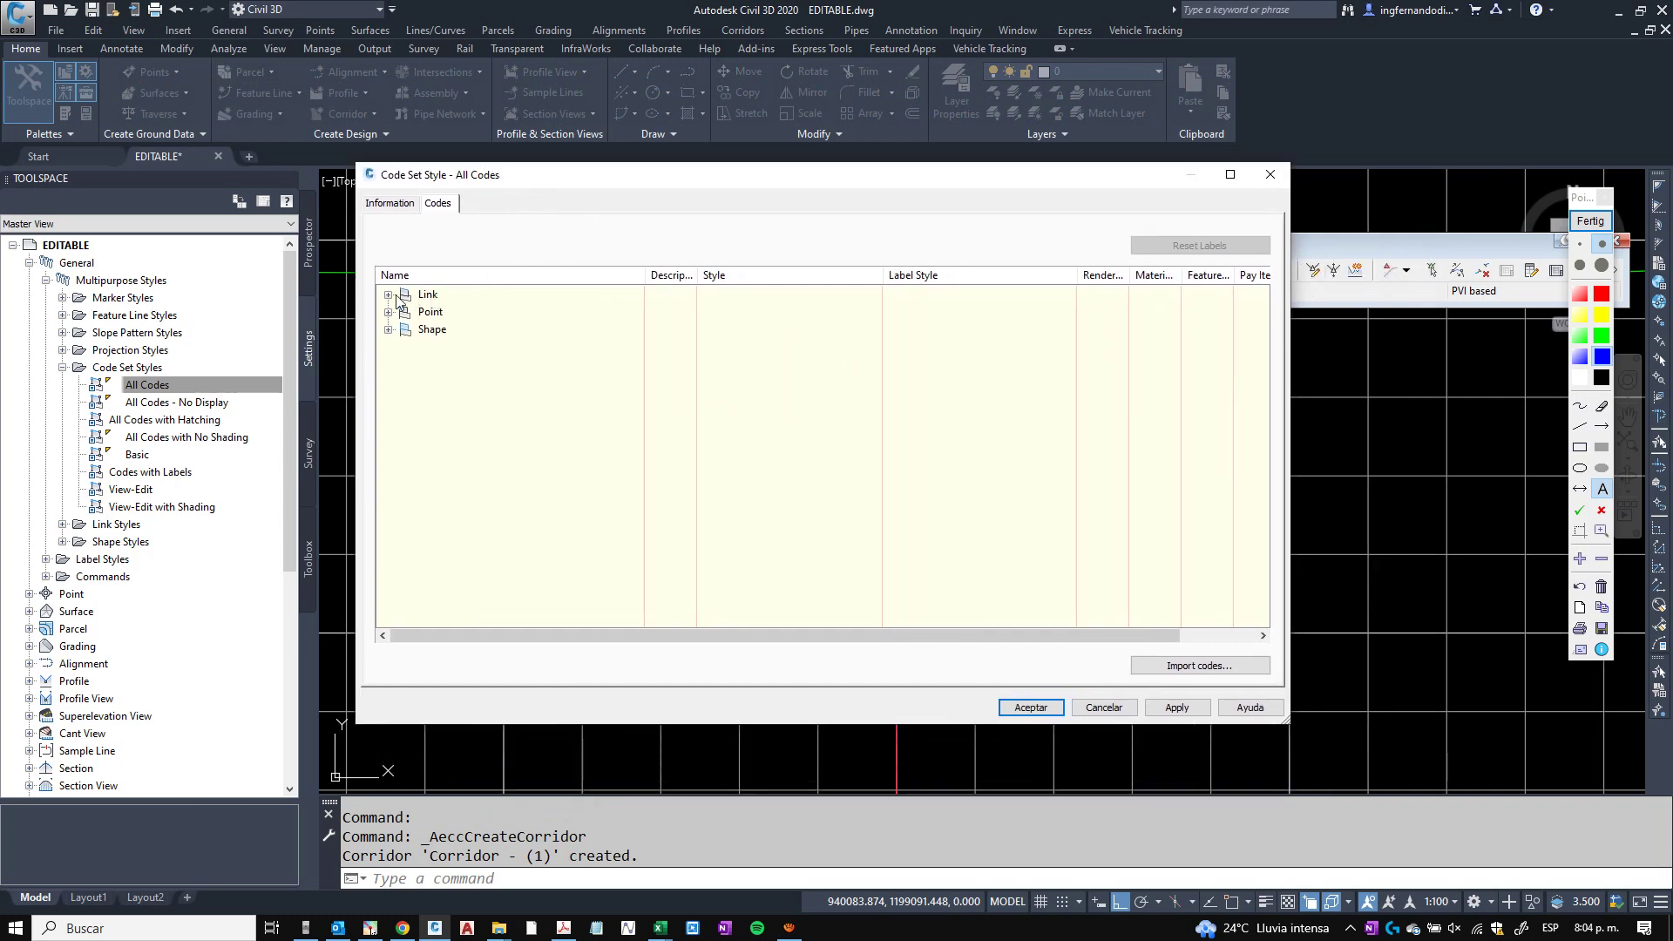
Review the link codes of the "All Codes" code set style and close it without changes.
left_click(389, 295)
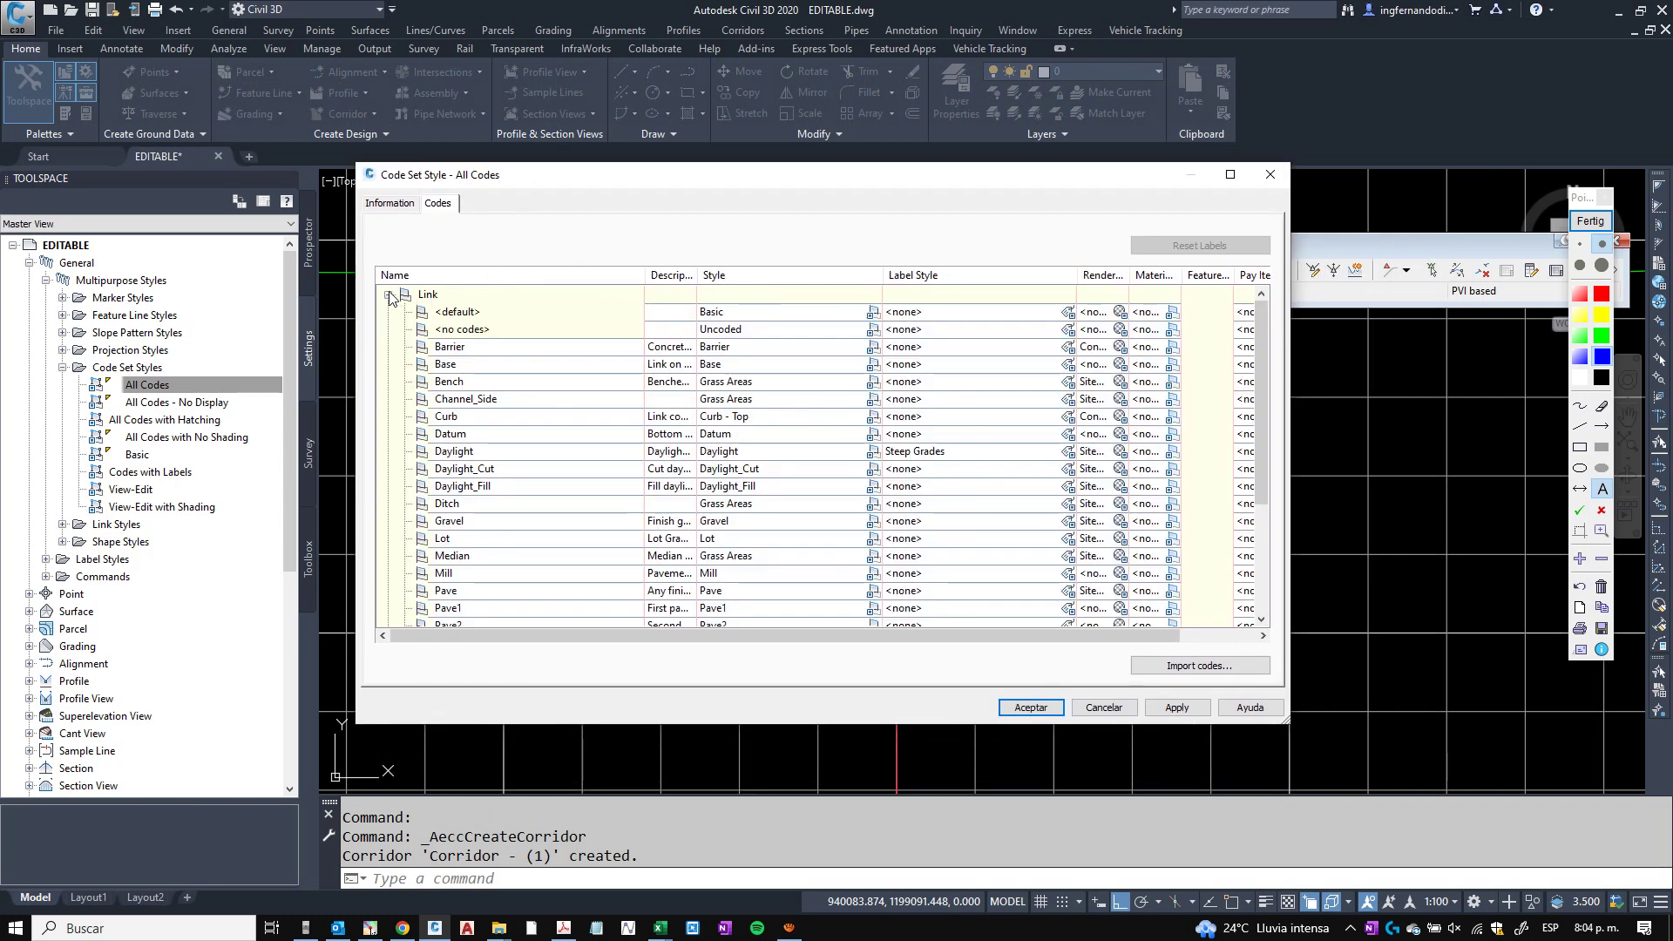
left_click(389, 296)
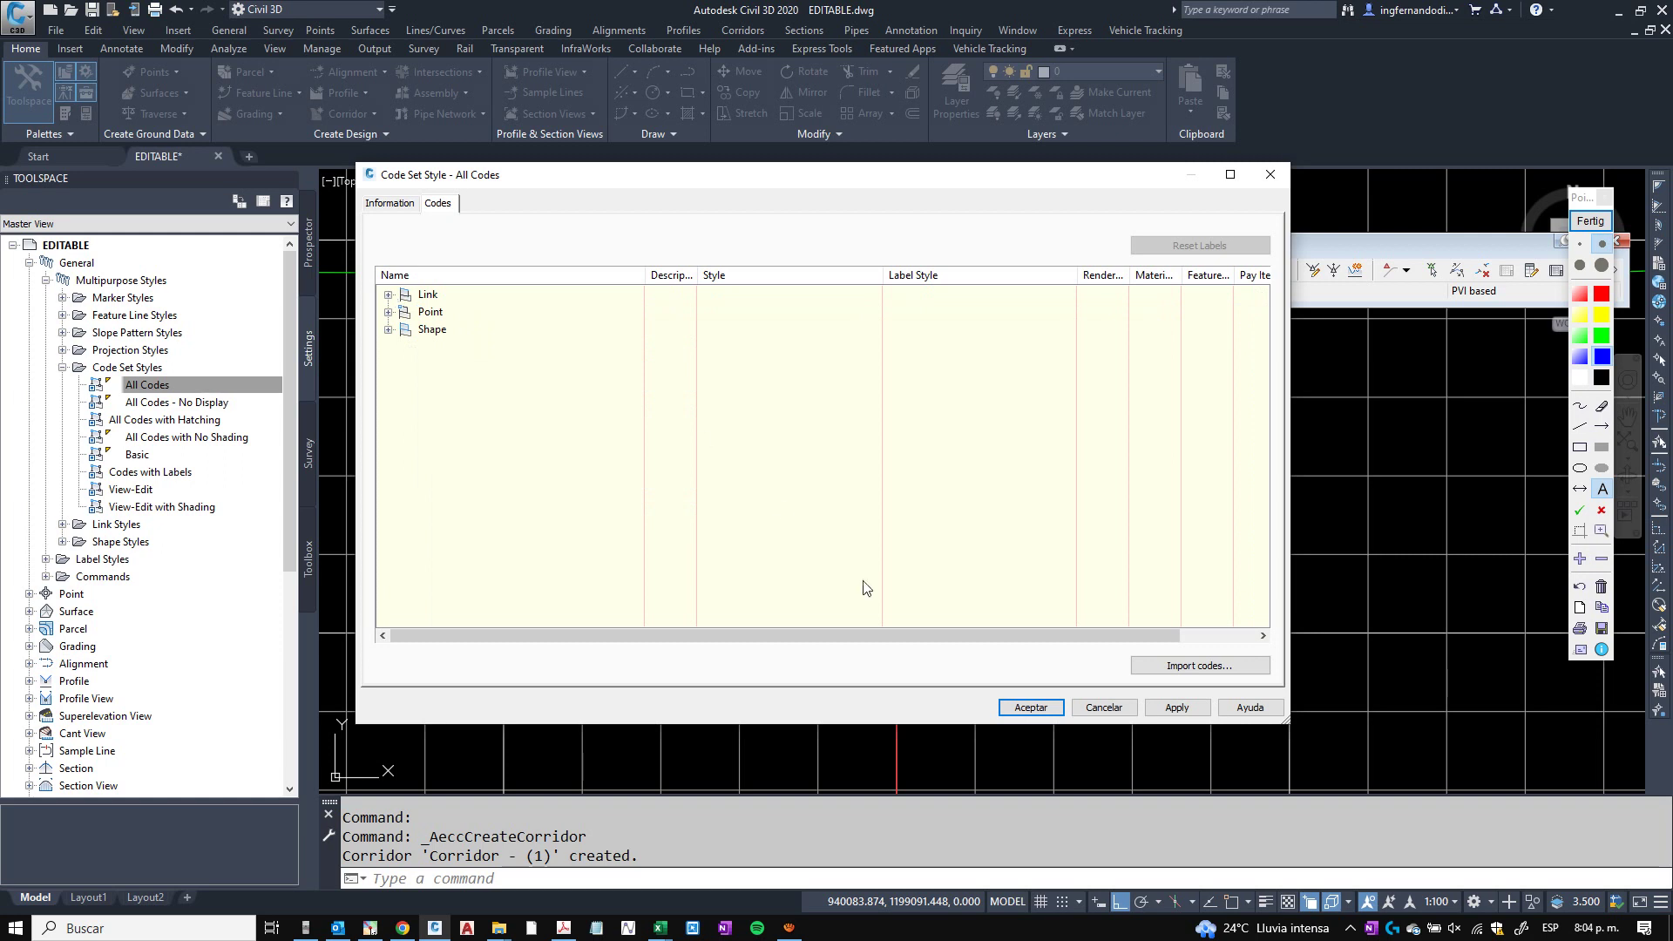
left_click(1089, 708)
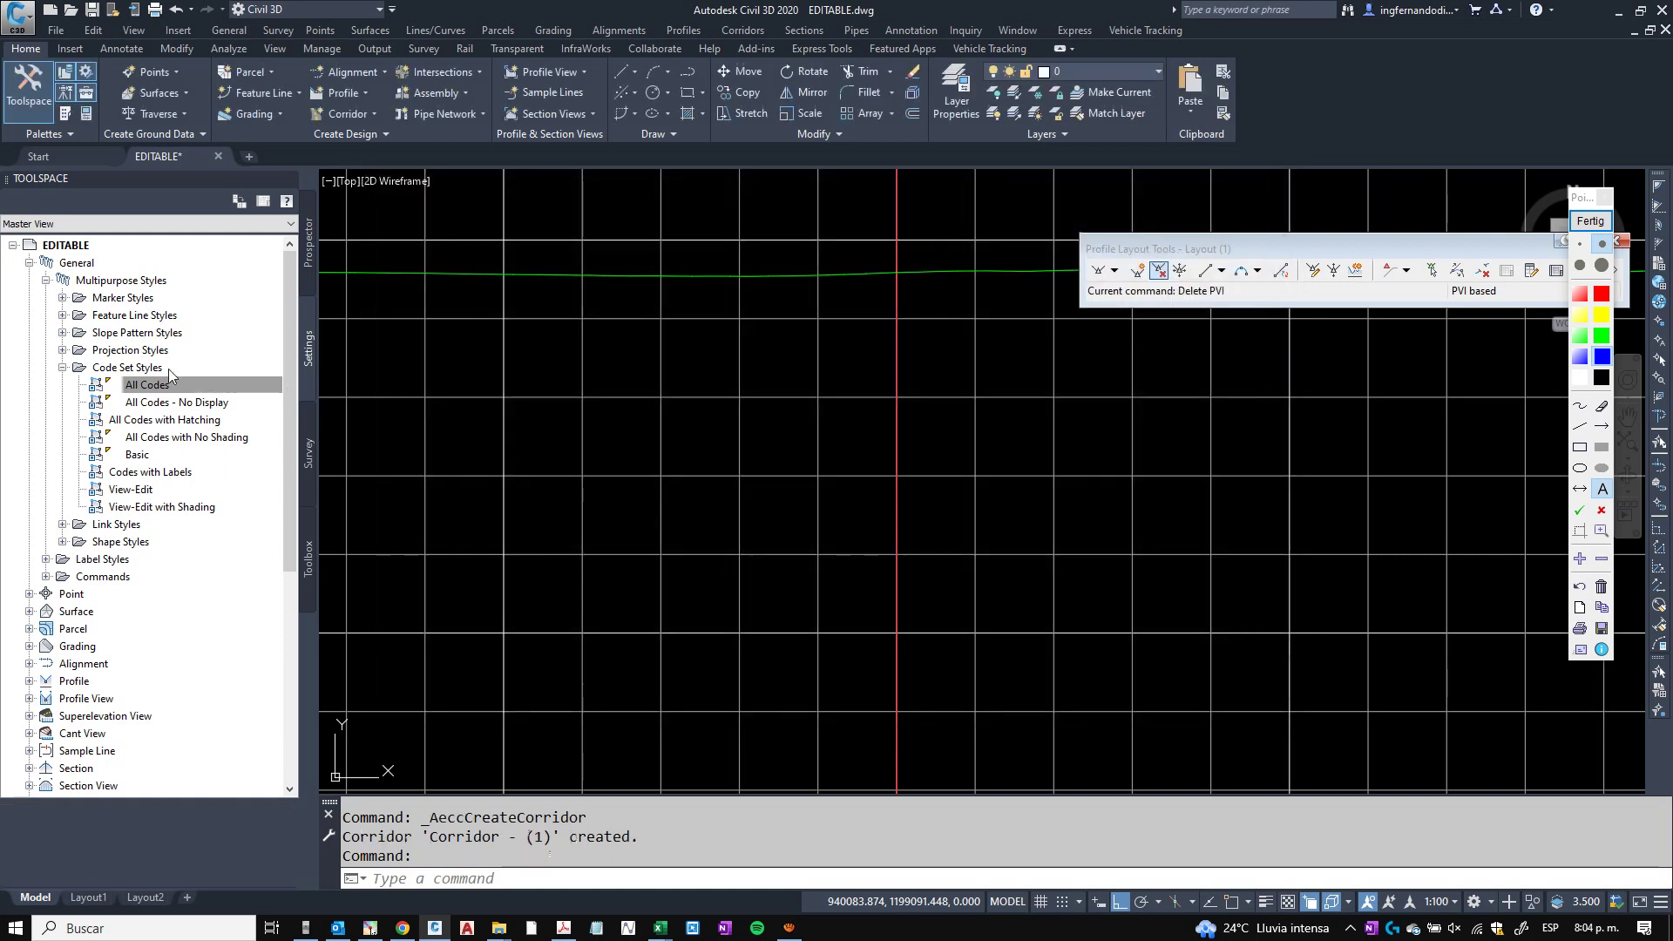
Create a new code set style and name it "Seccion".
right_click(170, 370)
left_click(194, 381)
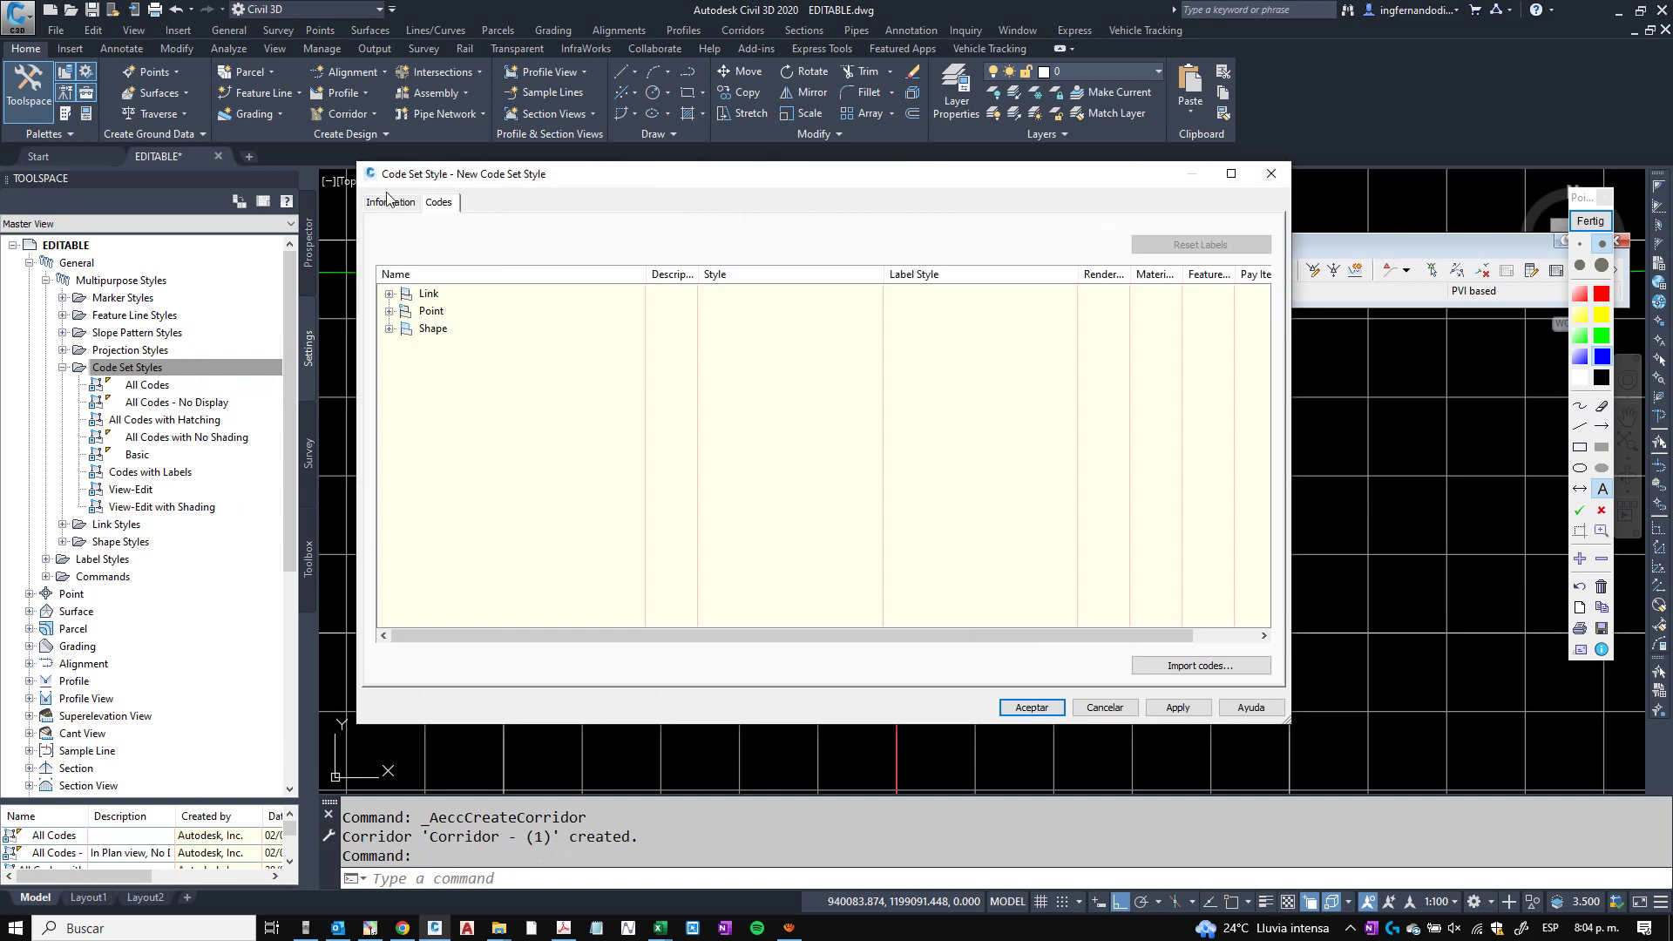
left_click(390, 201)
left_click_drag(473, 247, 244, 247)
key("Caps_Lock")
type("S")
key("Caps_Lock")
type("eccion")
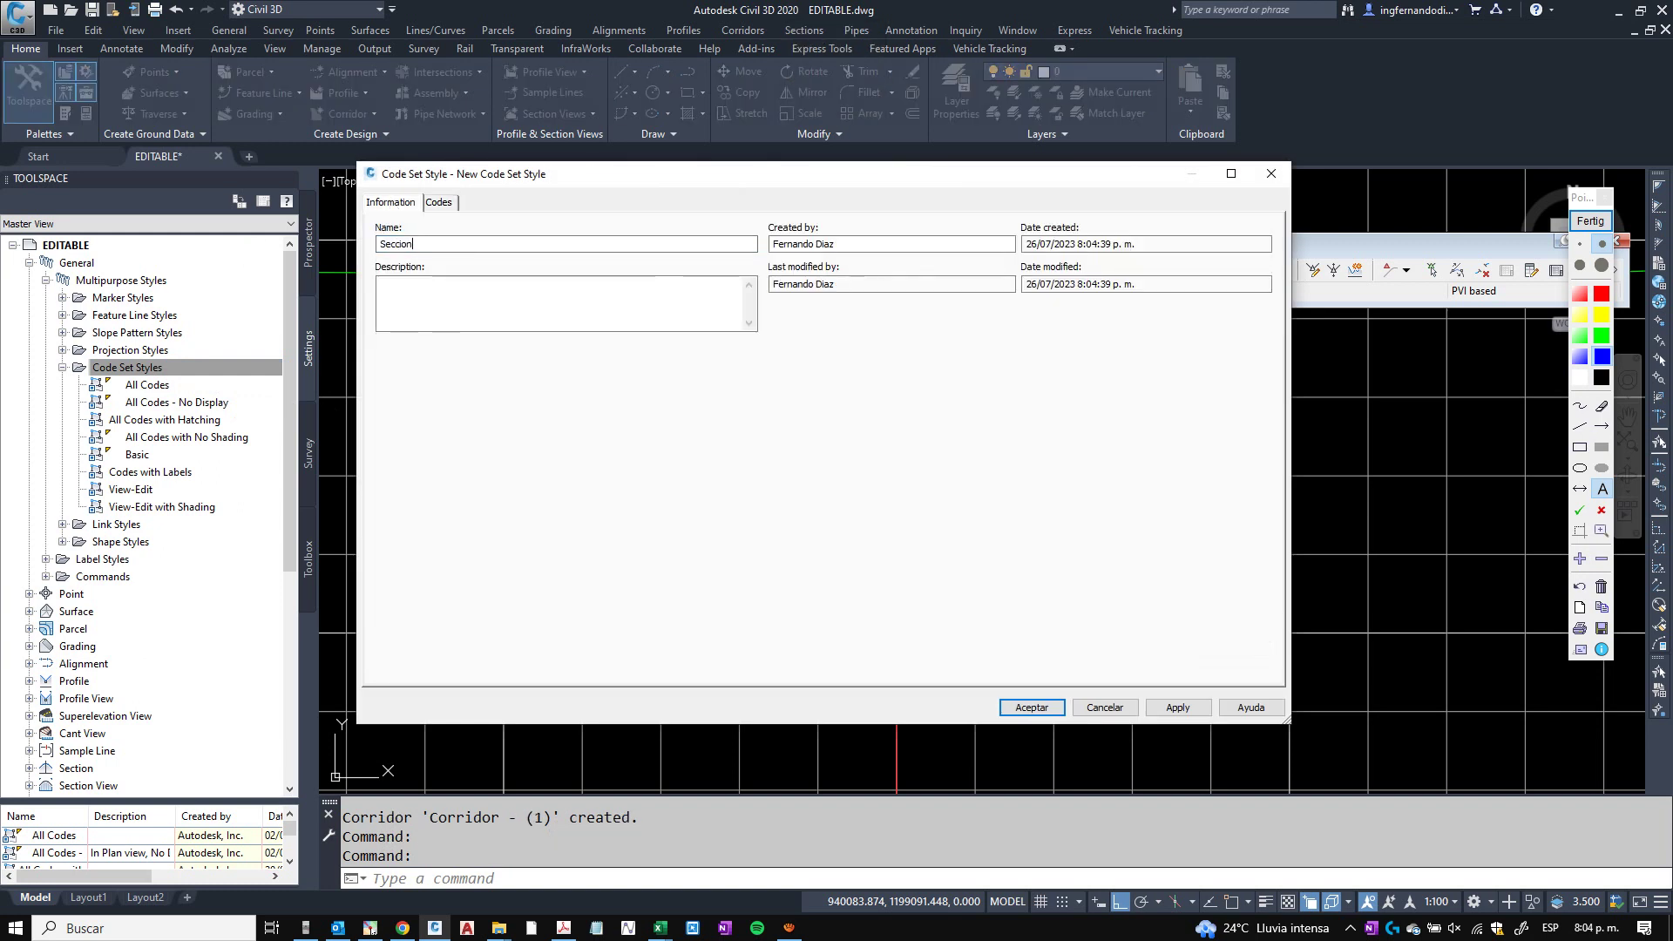
Import the codes of the pipe assembly and its subassembly into the "Seccion" code set style.
left_click(439, 202)
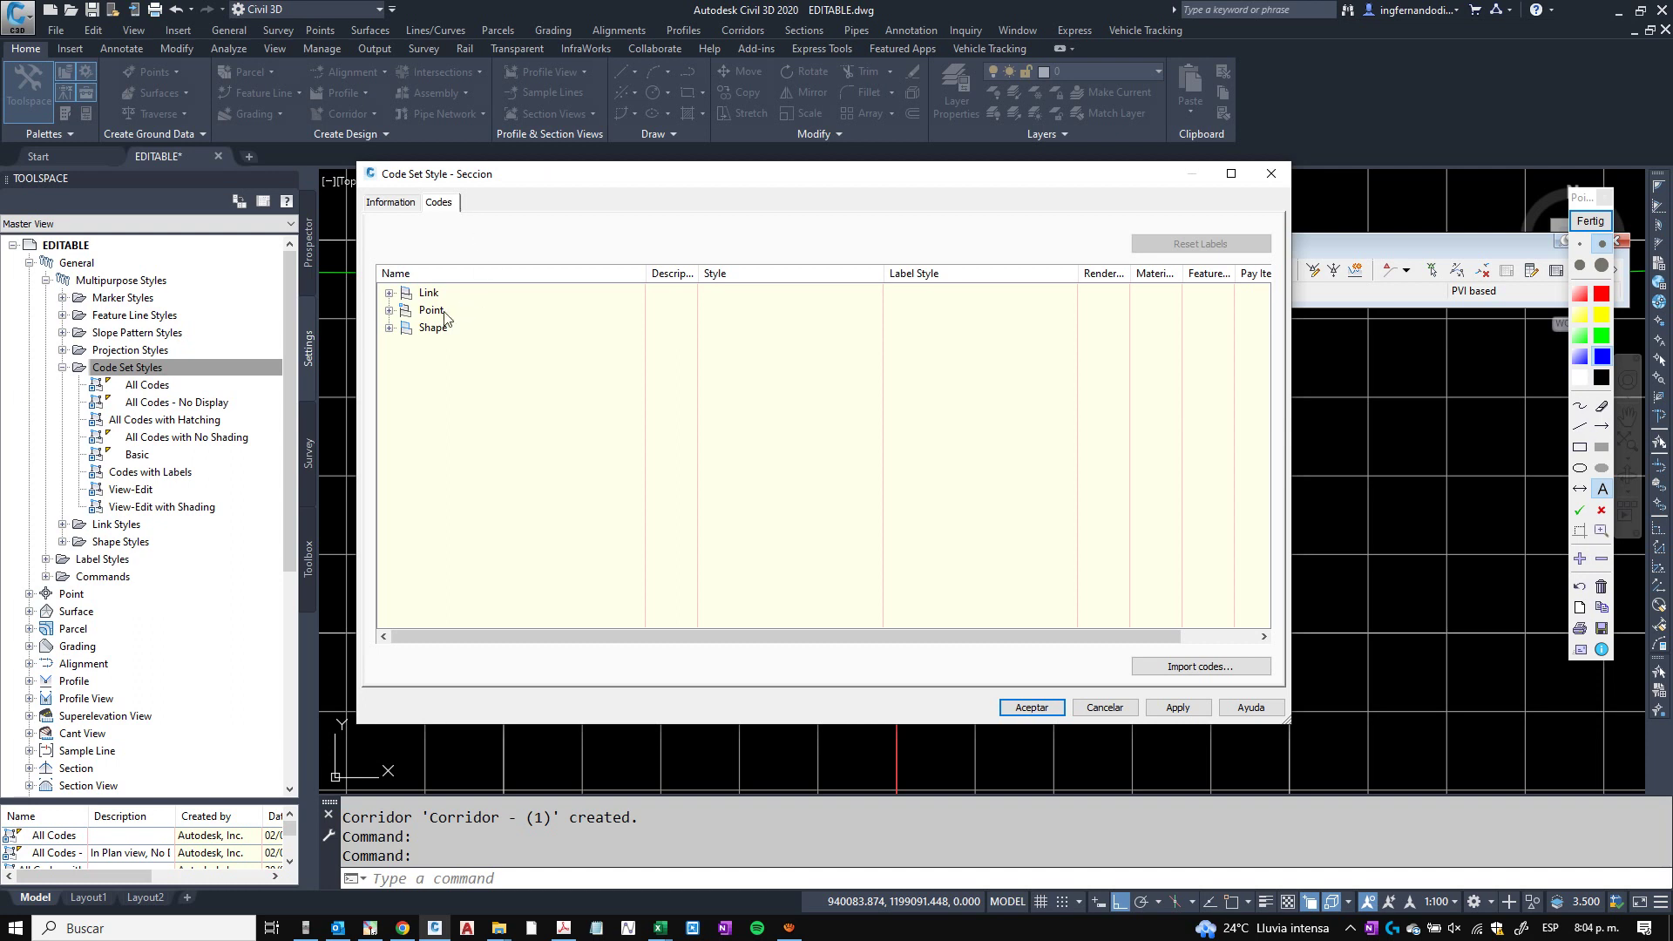
left_click(389, 294)
left_click(478, 314)
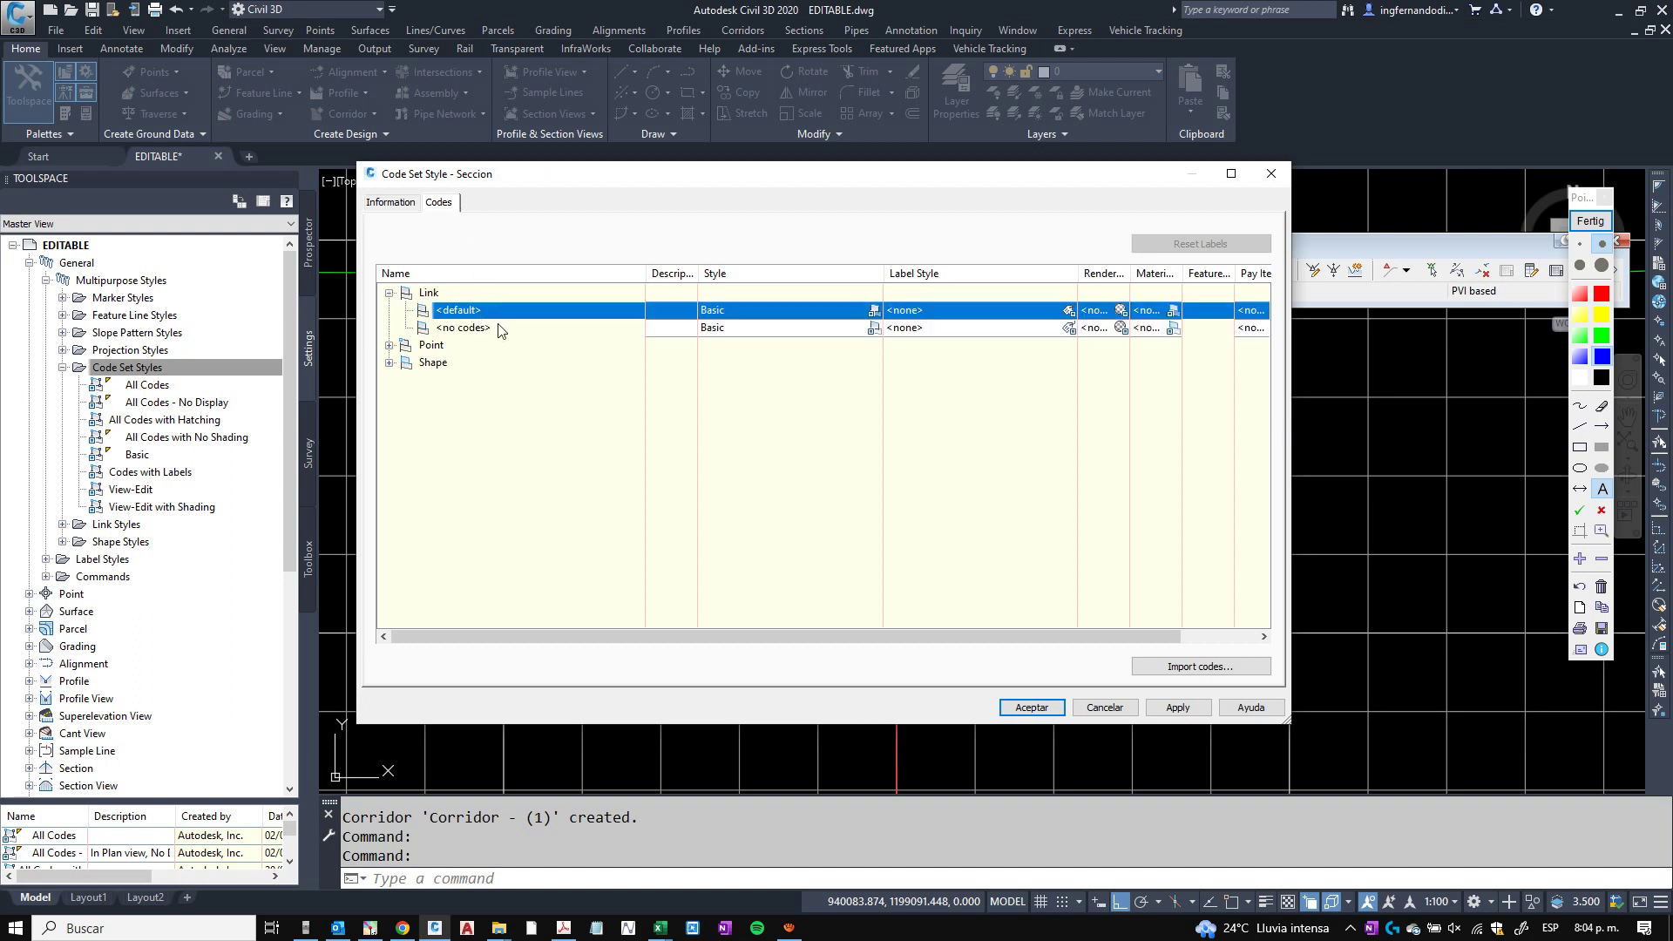
left_click(495, 326)
left_click(533, 312)
left_click(1192, 667)
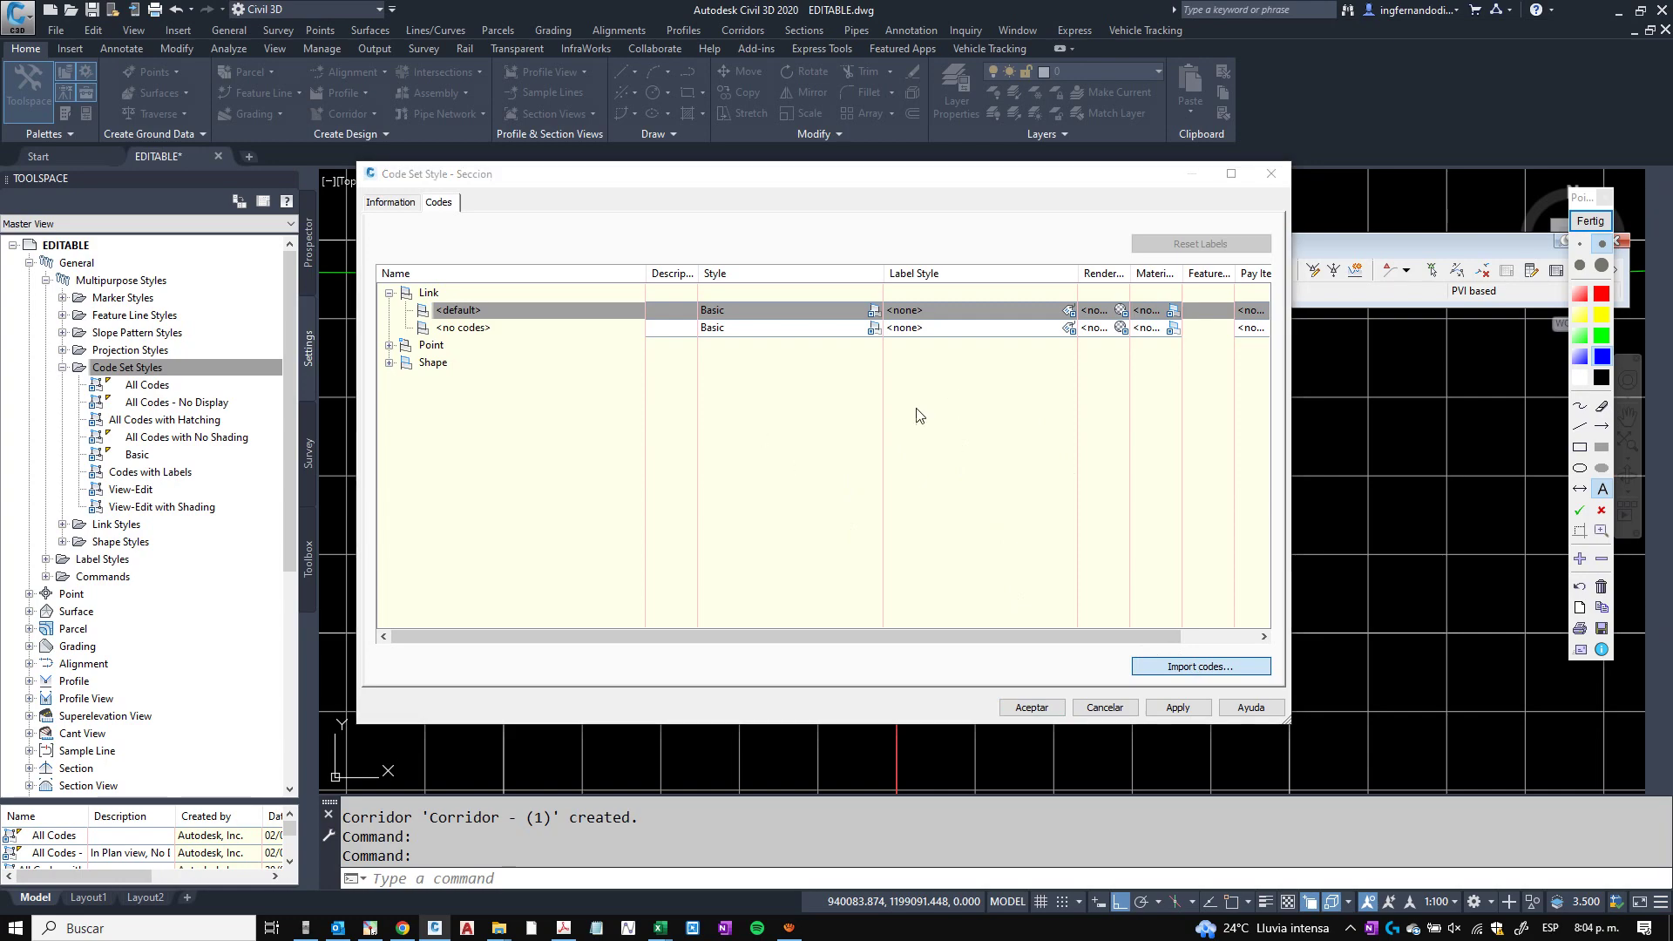
scroll(955, 299, "down", 5)
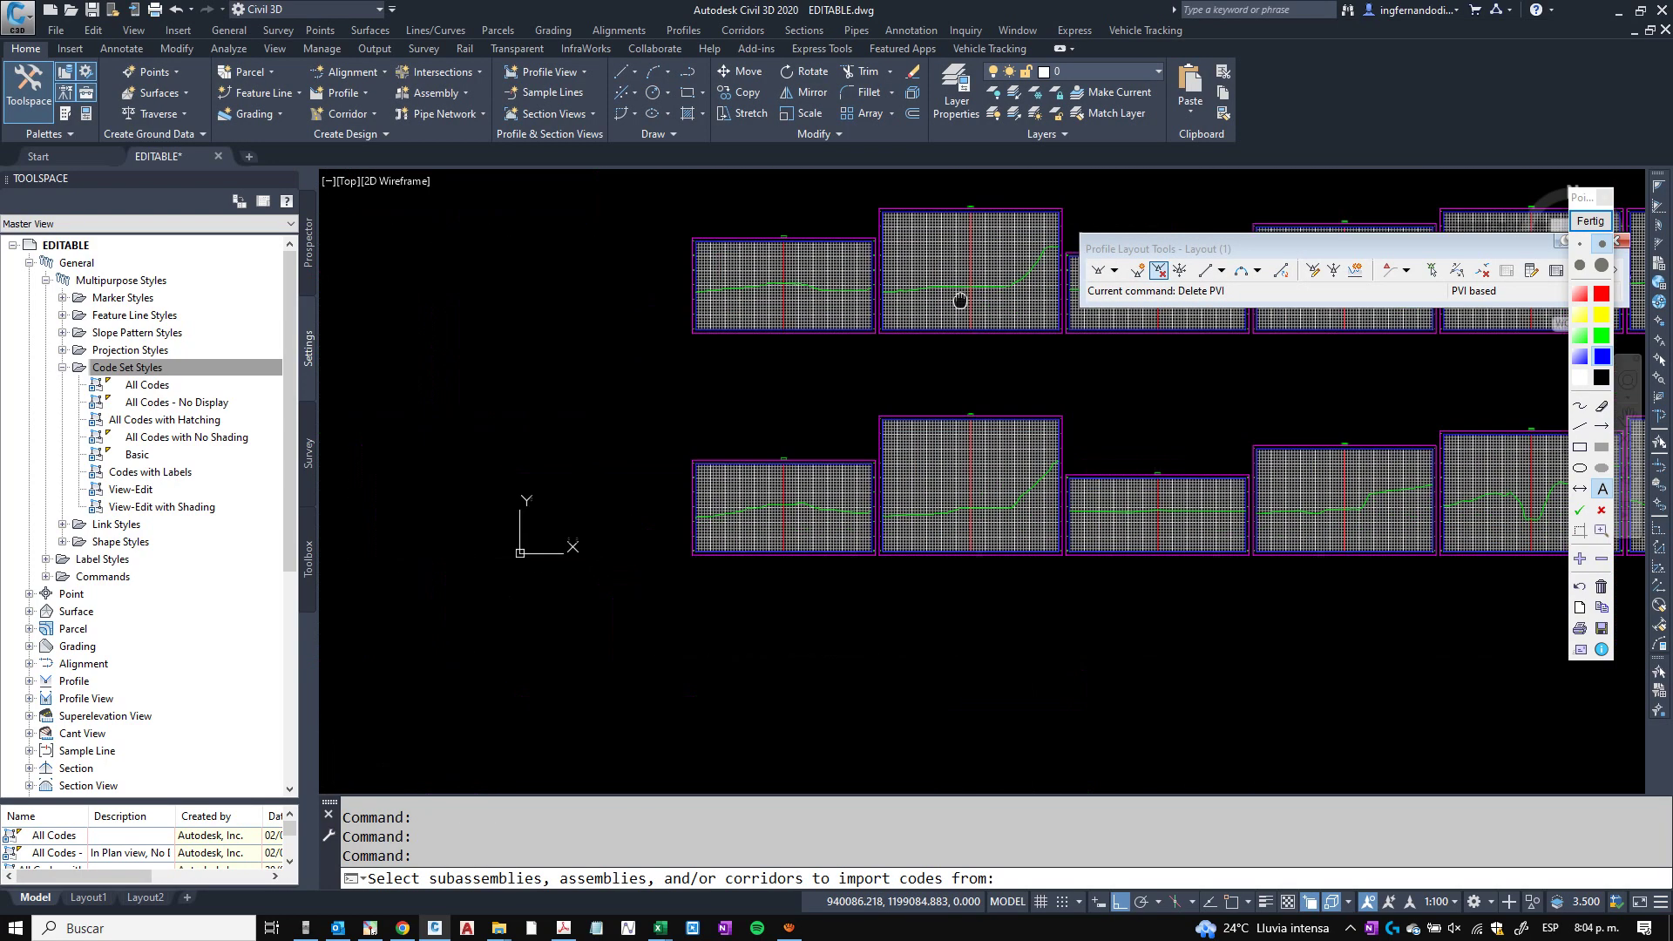
scroll(918, 284, "up", 4)
scroll(899, 299, "up", 10)
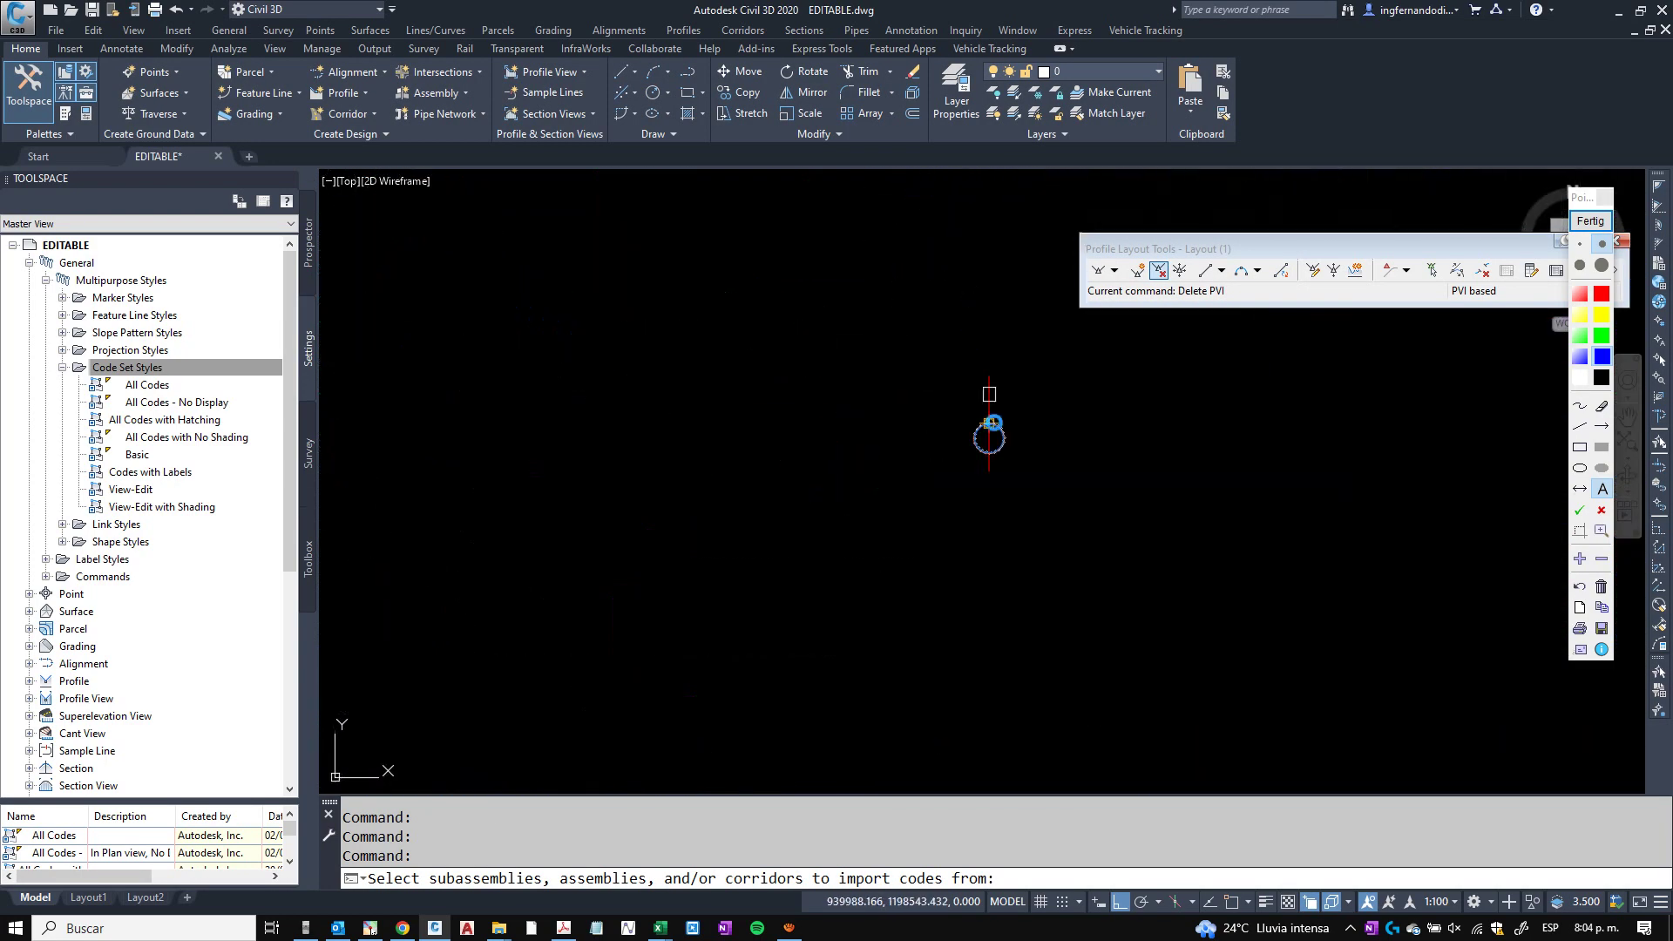
left_click(1050, 501)
left_click(819, 392)
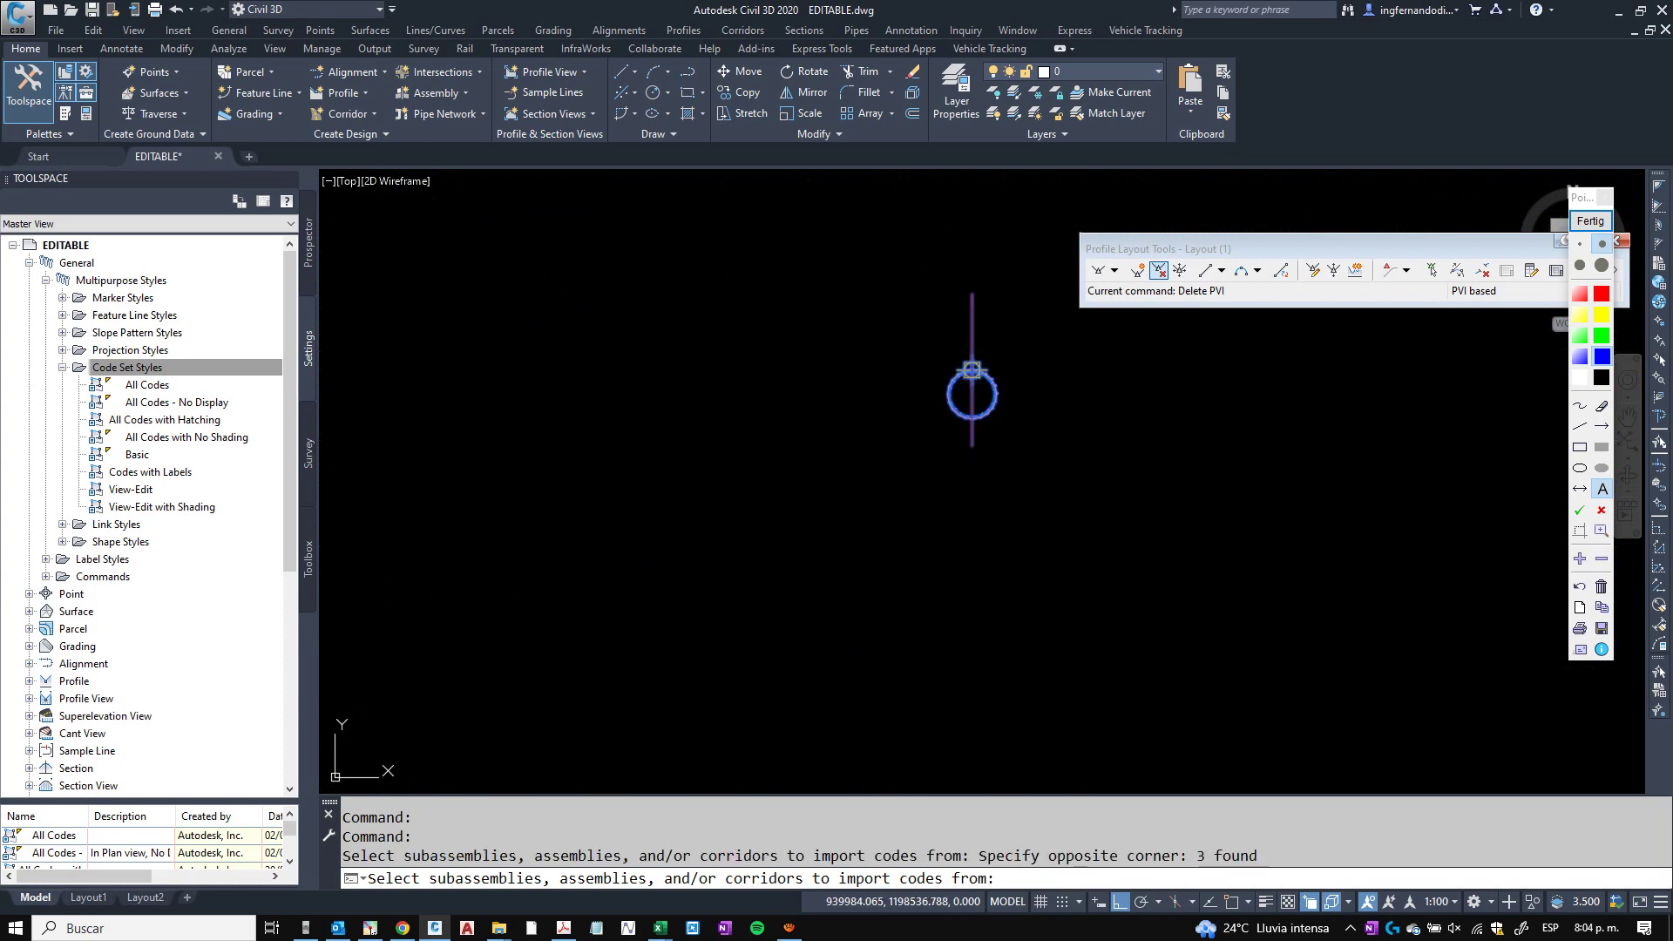
key("Return")
Inspect the display settings of the Basic link style used by the BordeTubo link code and keep that style.
left_click(463, 348)
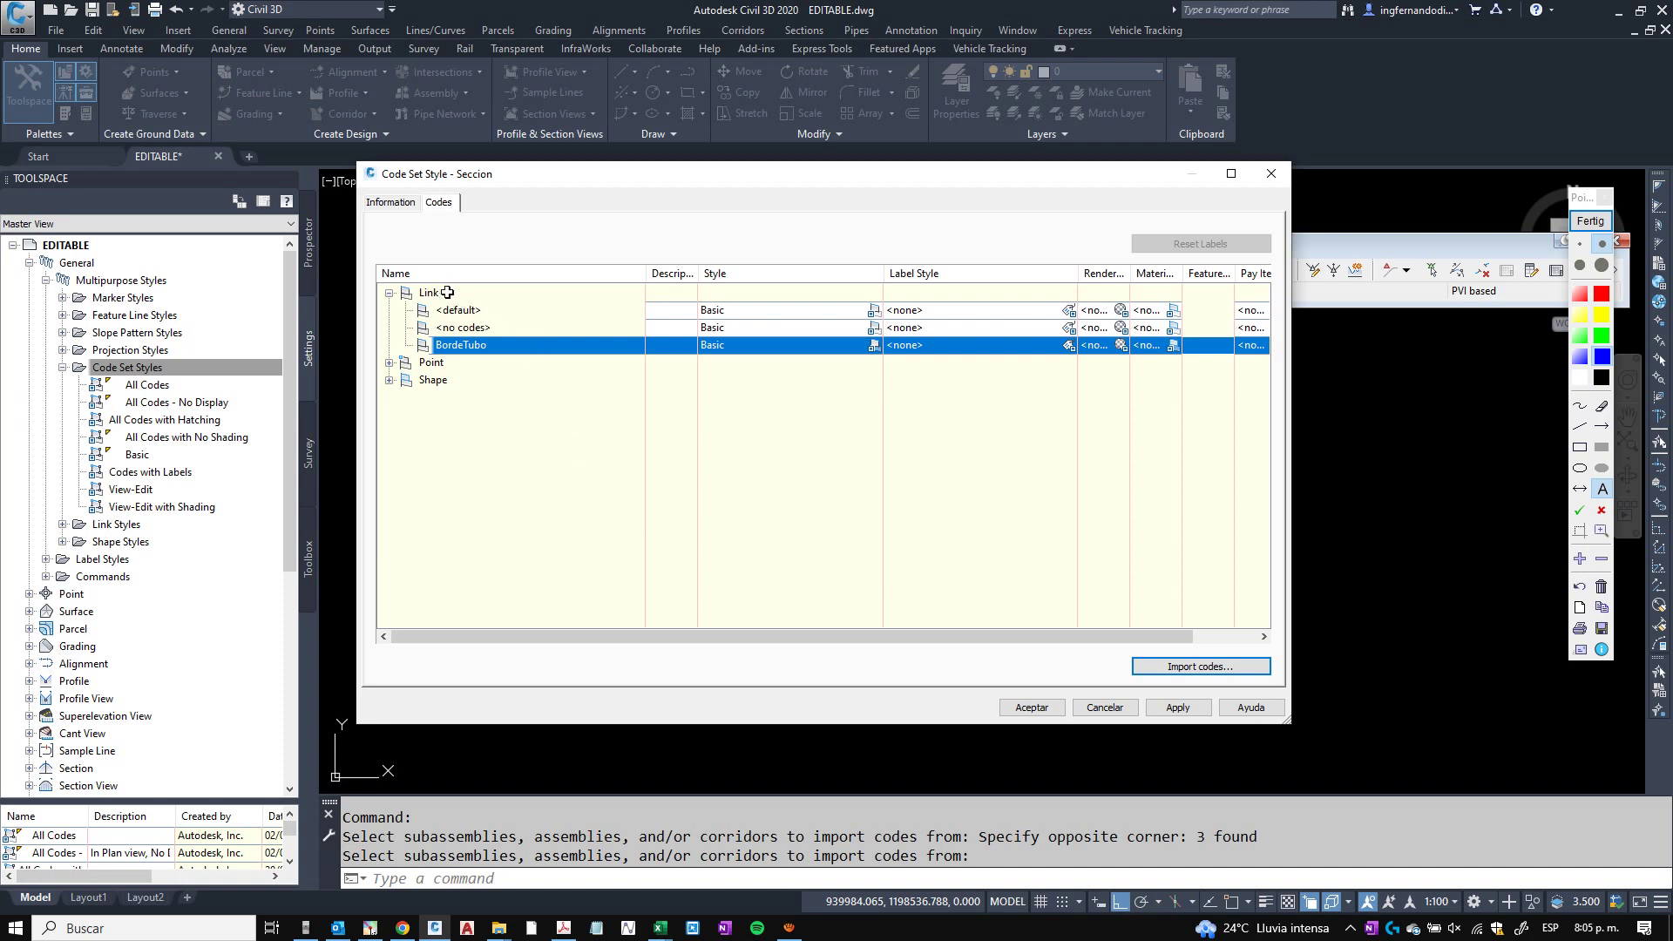
right_click(442, 290)
left_click(571, 486)
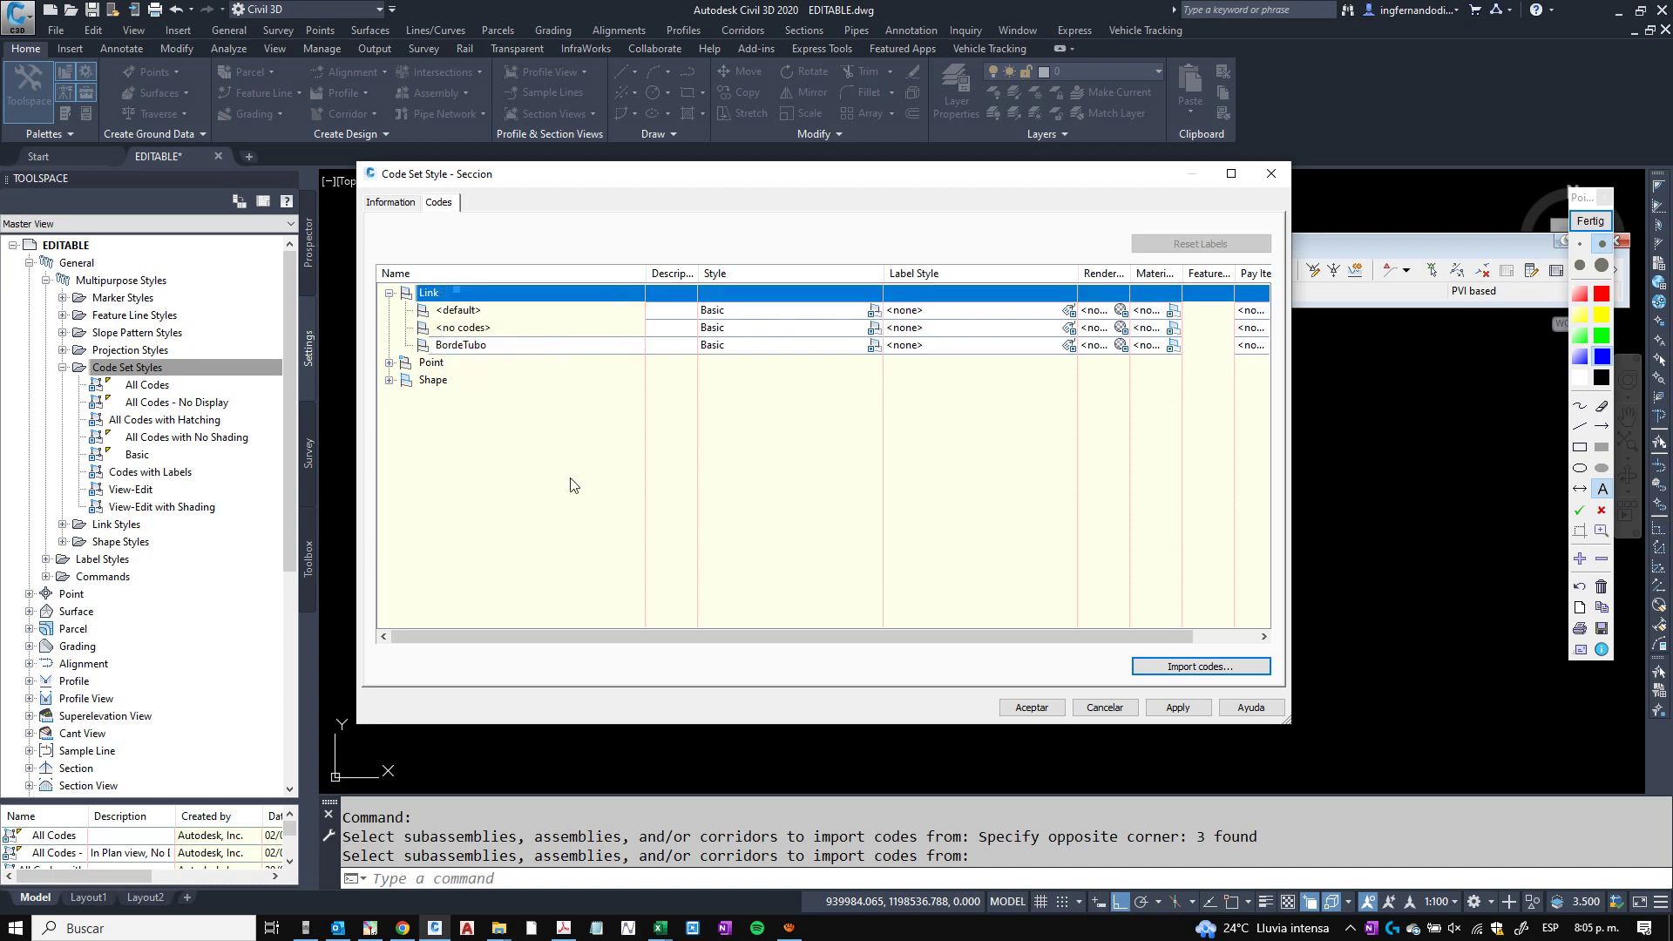
left_click(759, 347)
left_click(873, 345)
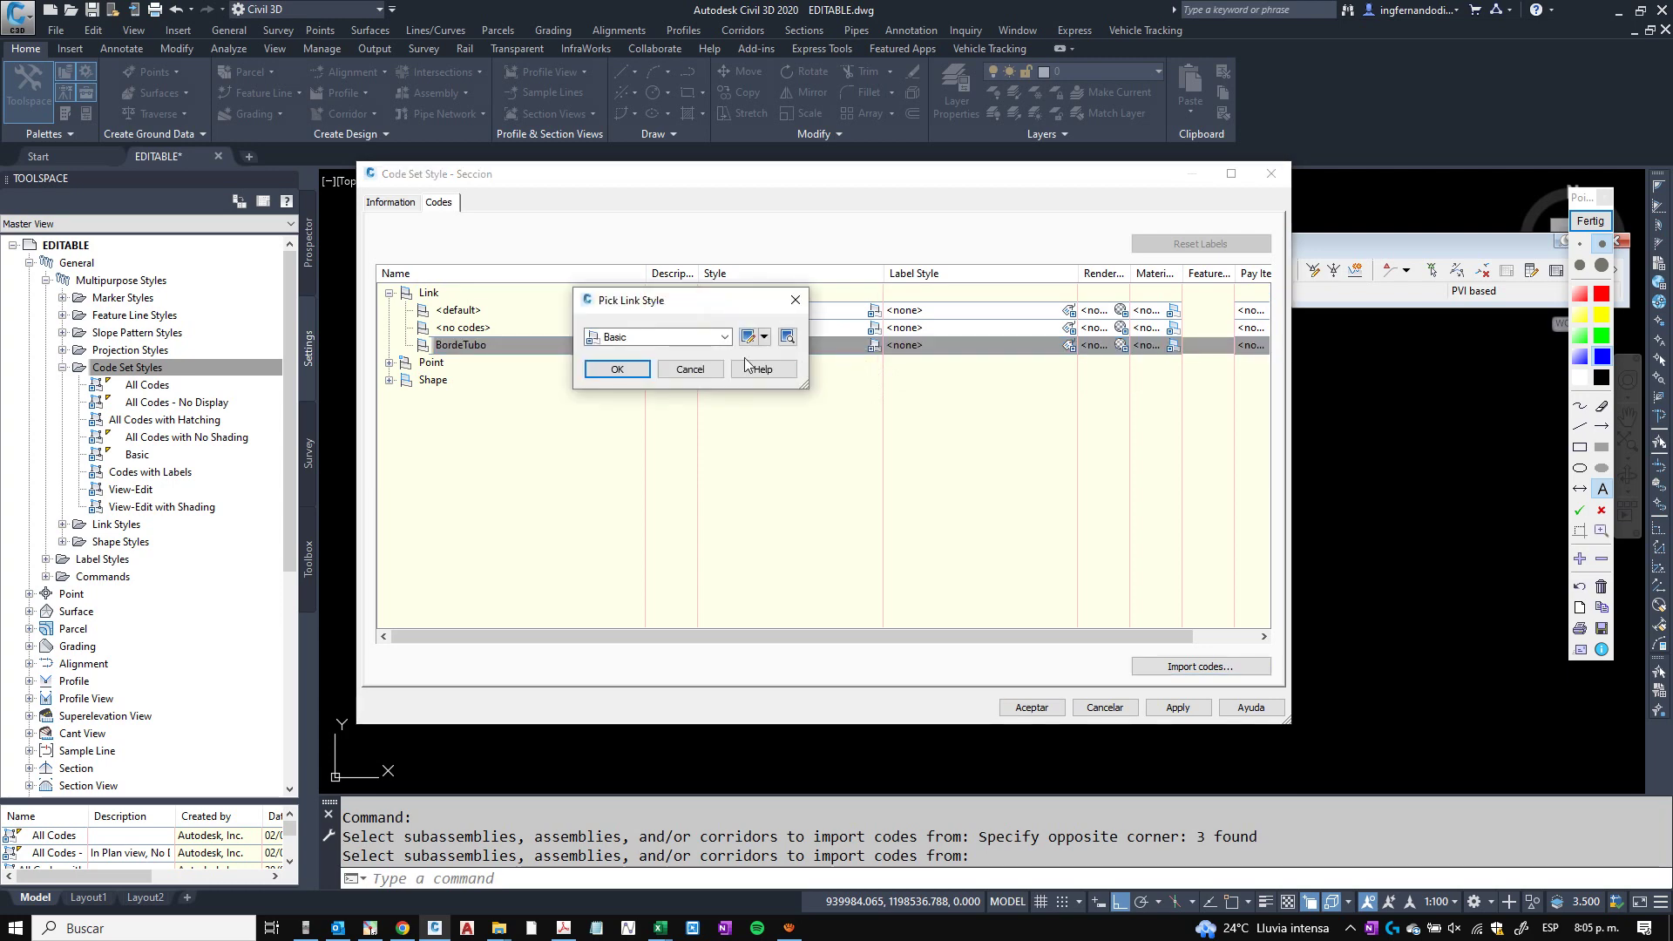
left_click(724, 336)
left_click(754, 340)
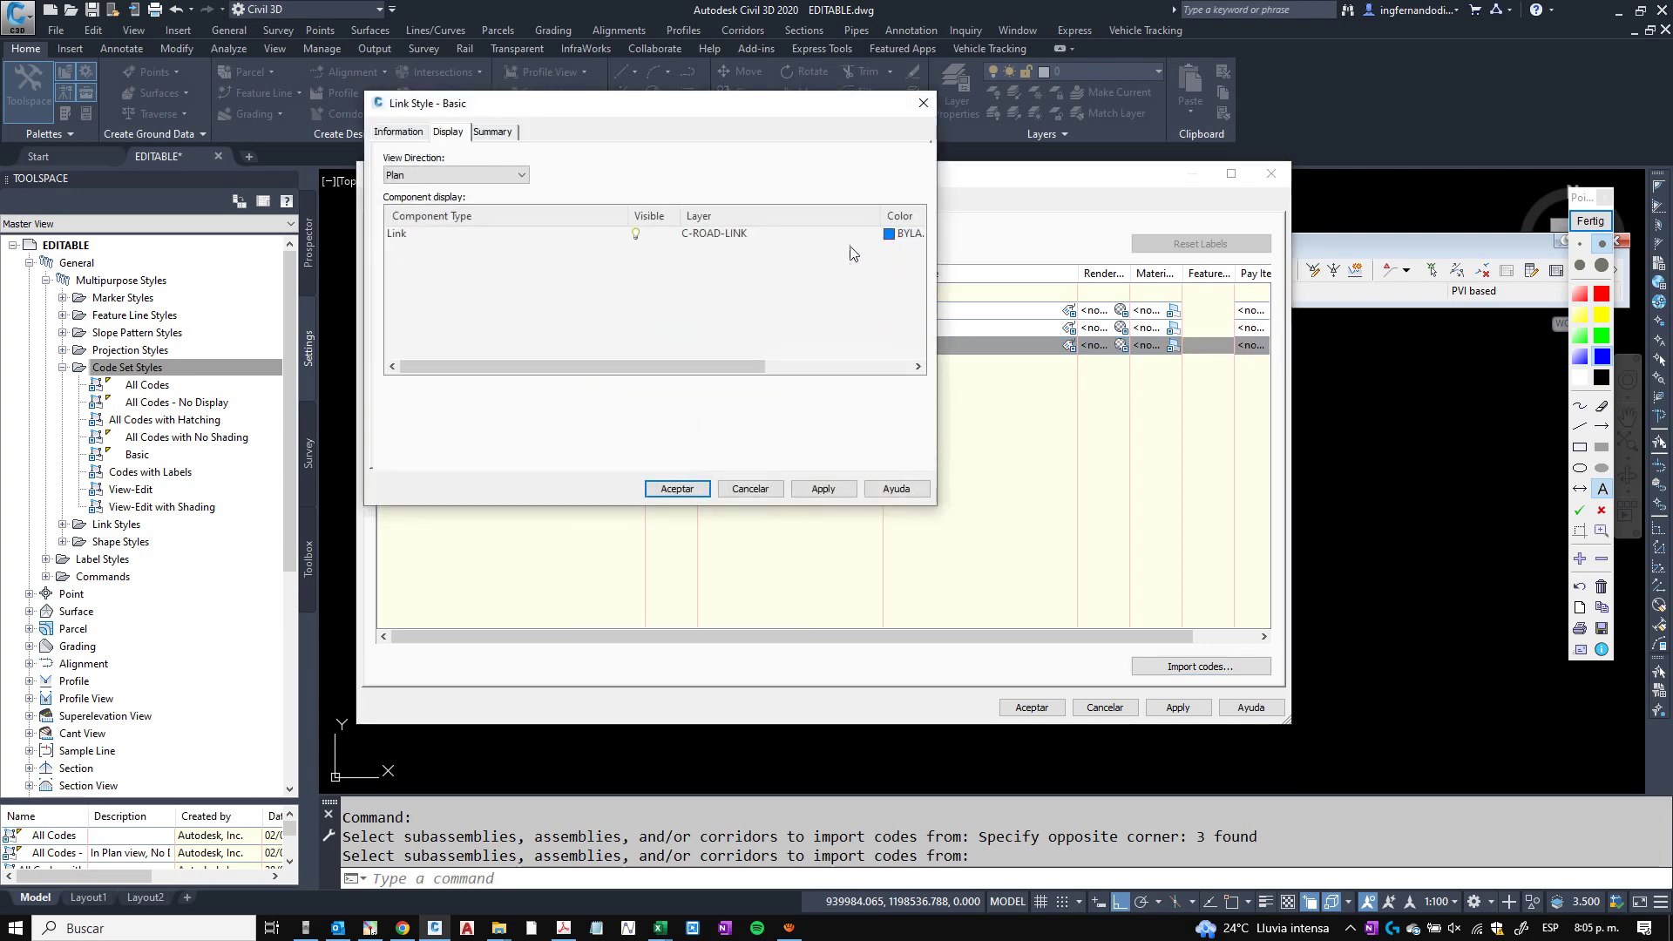
left_click(677, 488)
left_click(636, 377)
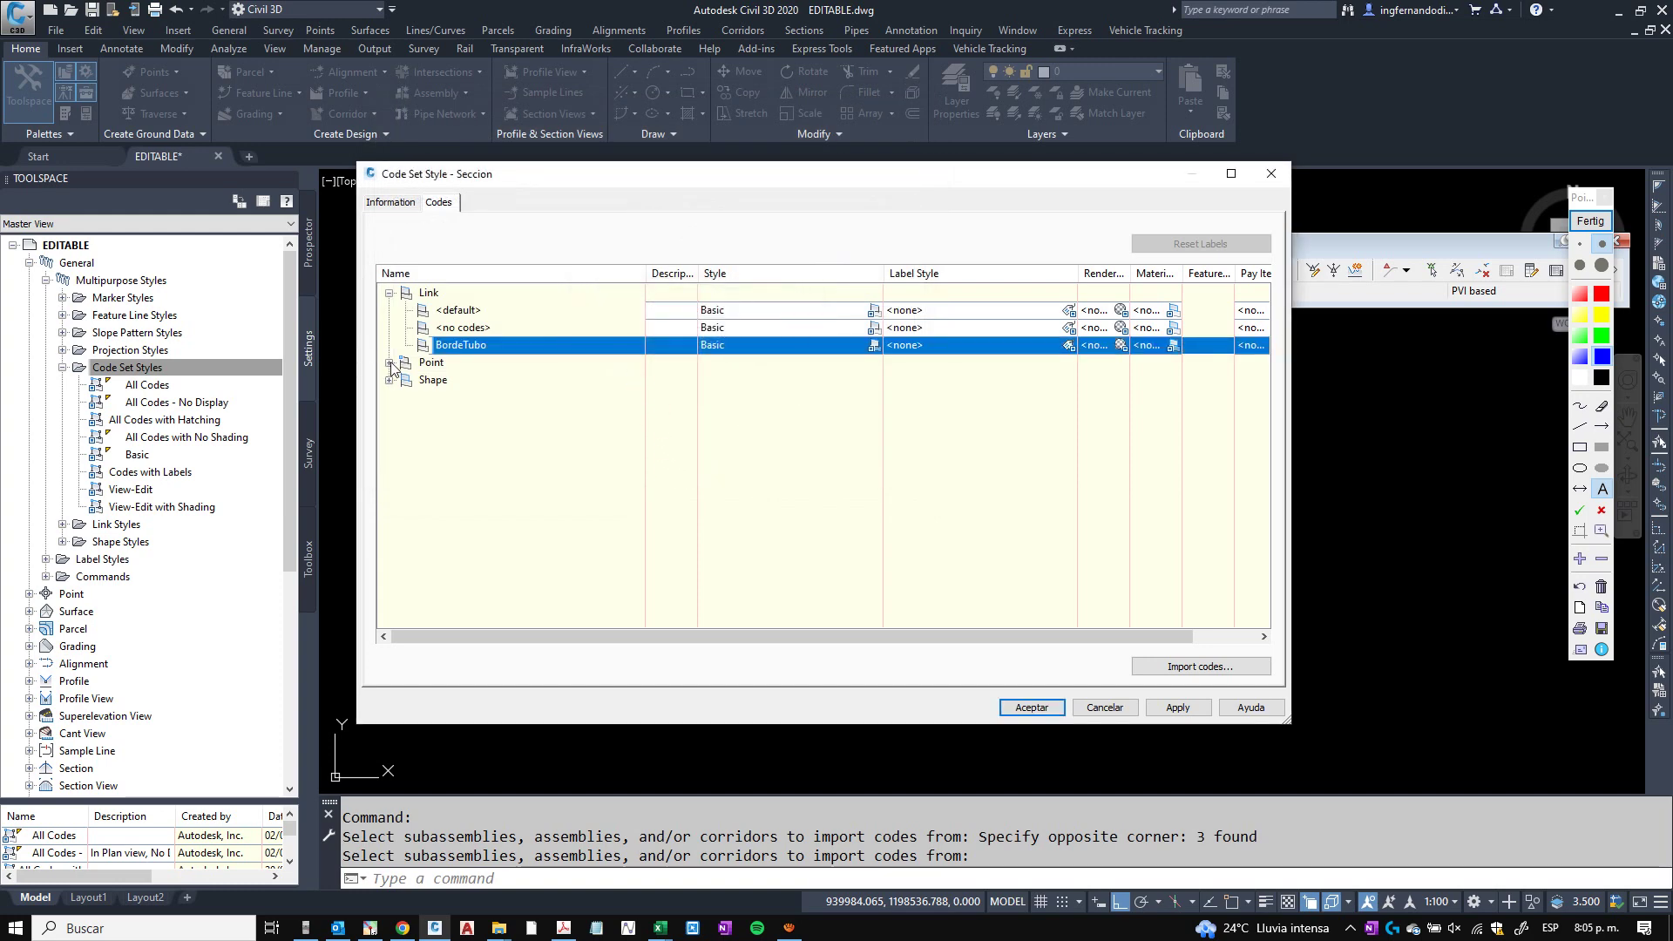
Assign the "Offset Elevation" label style to the Clave point code and save the "Seccion" code set style.
left_click(389, 363)
left_click(484, 433)
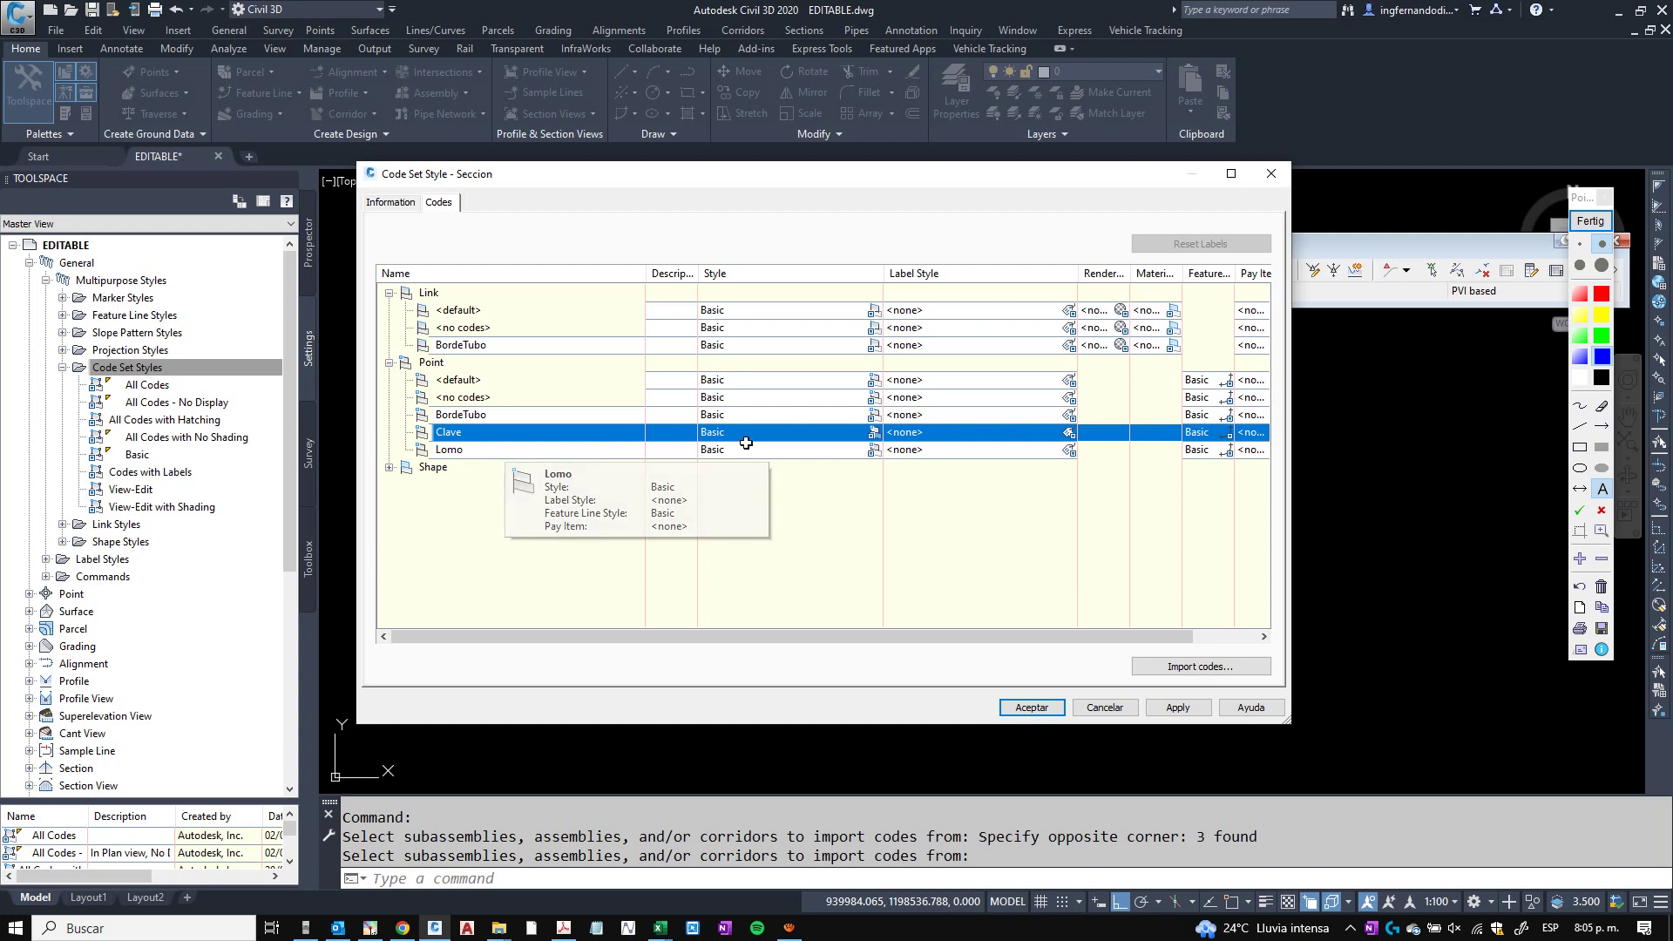
left_click(1069, 432)
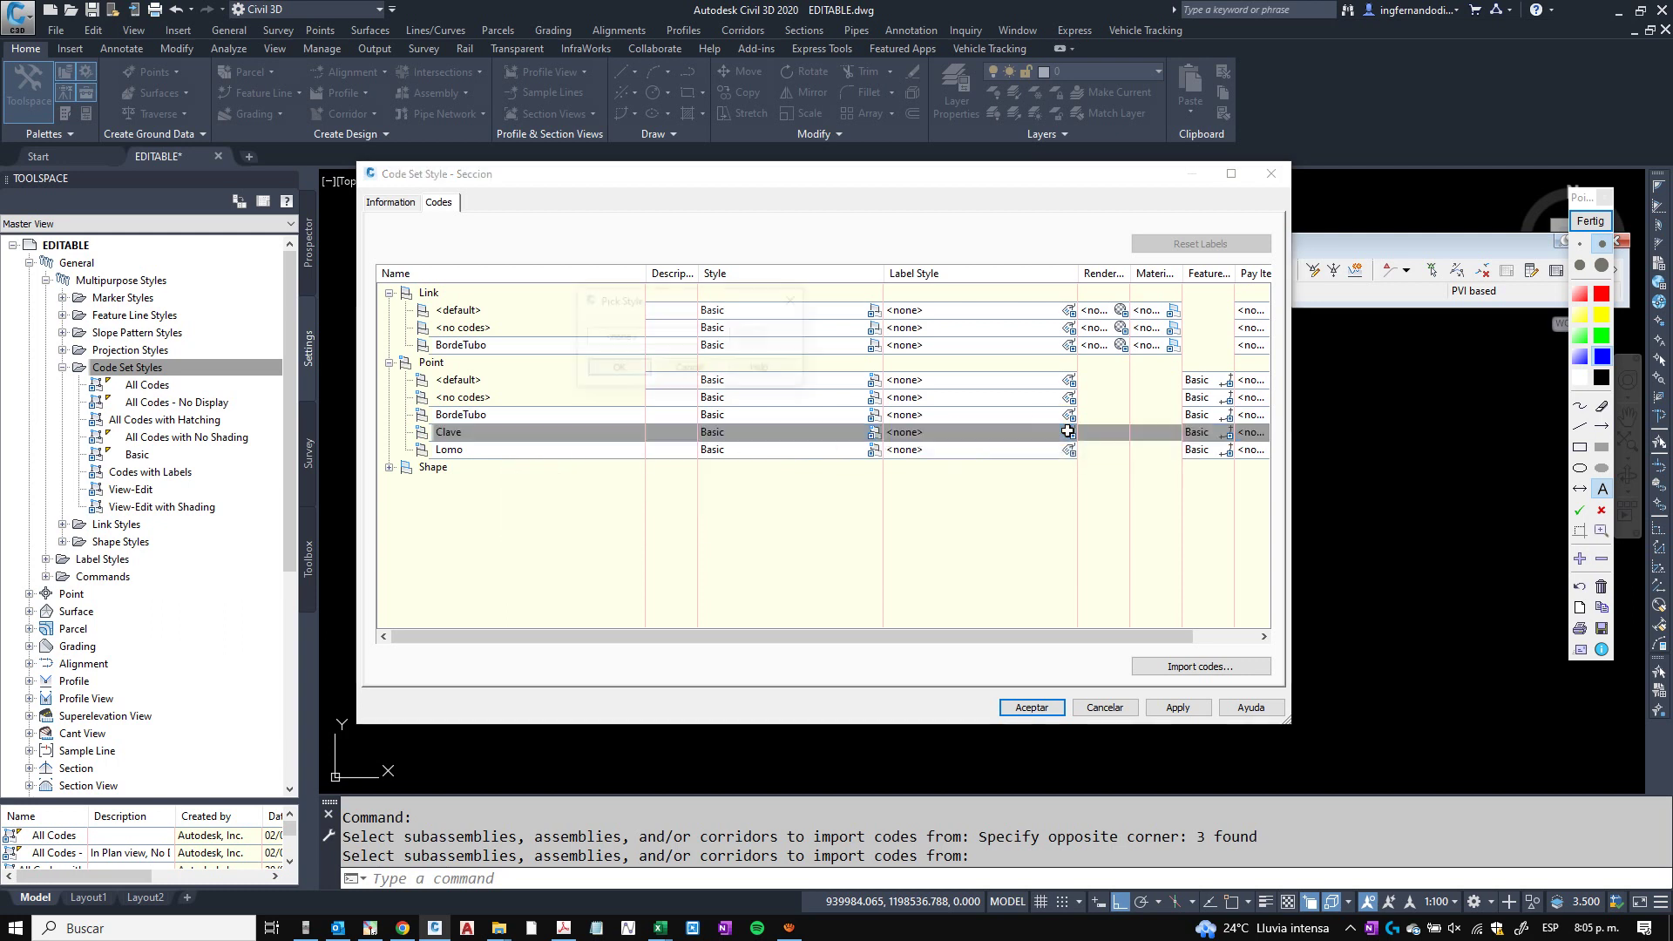
left_click(671, 338)
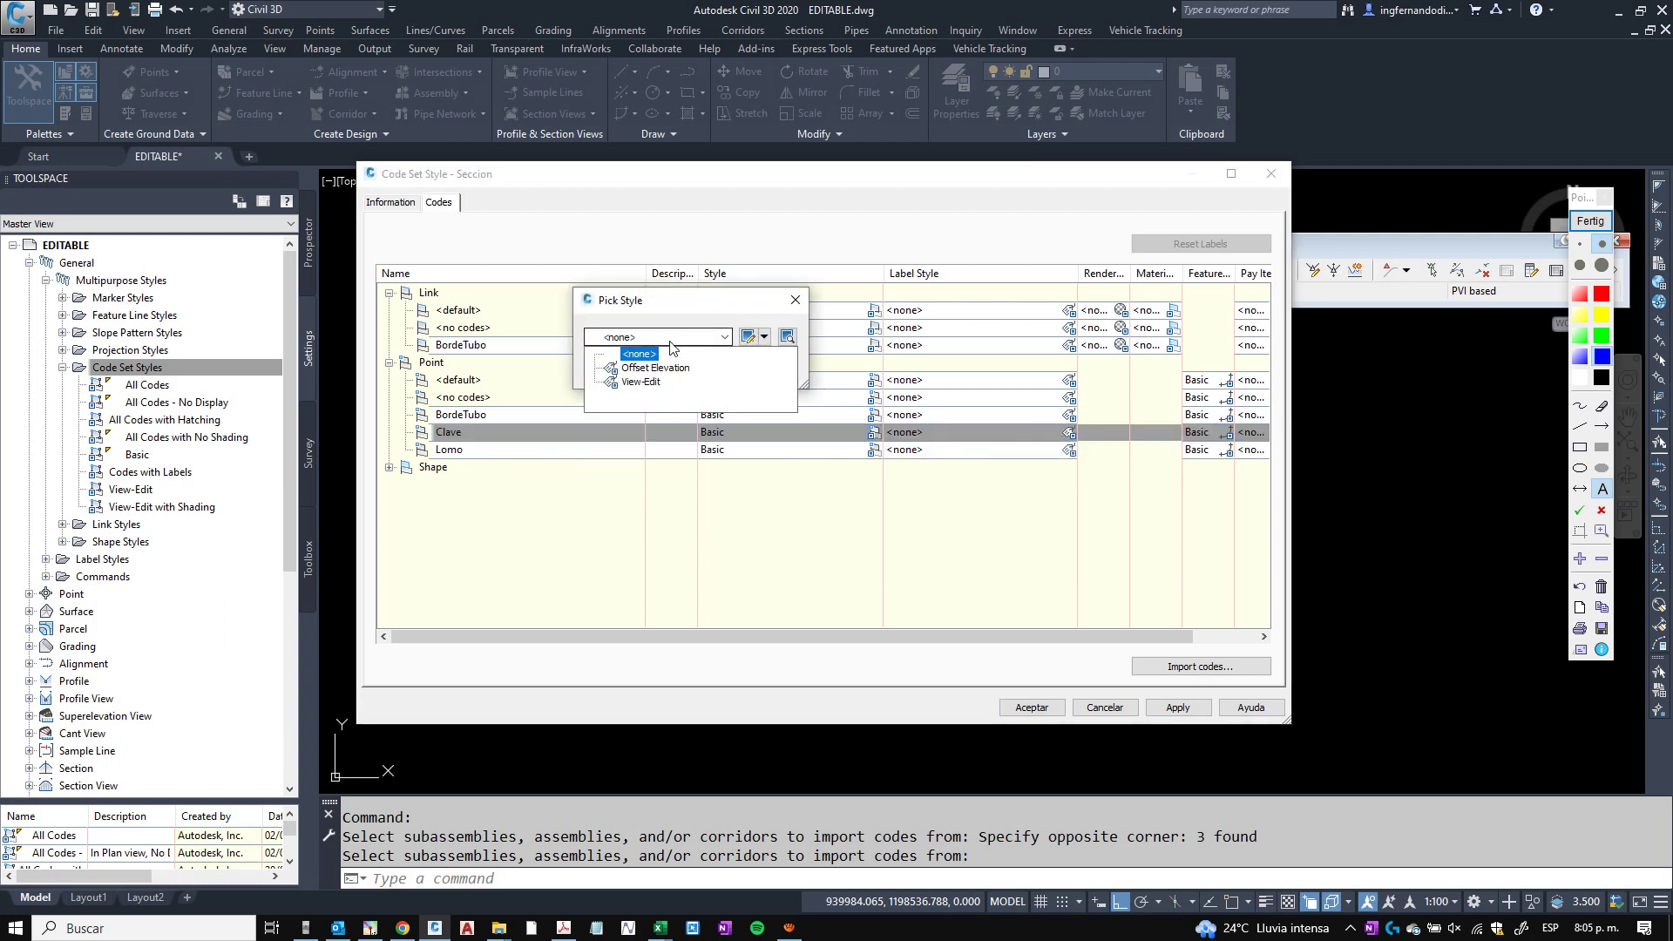
left_click(640, 367)
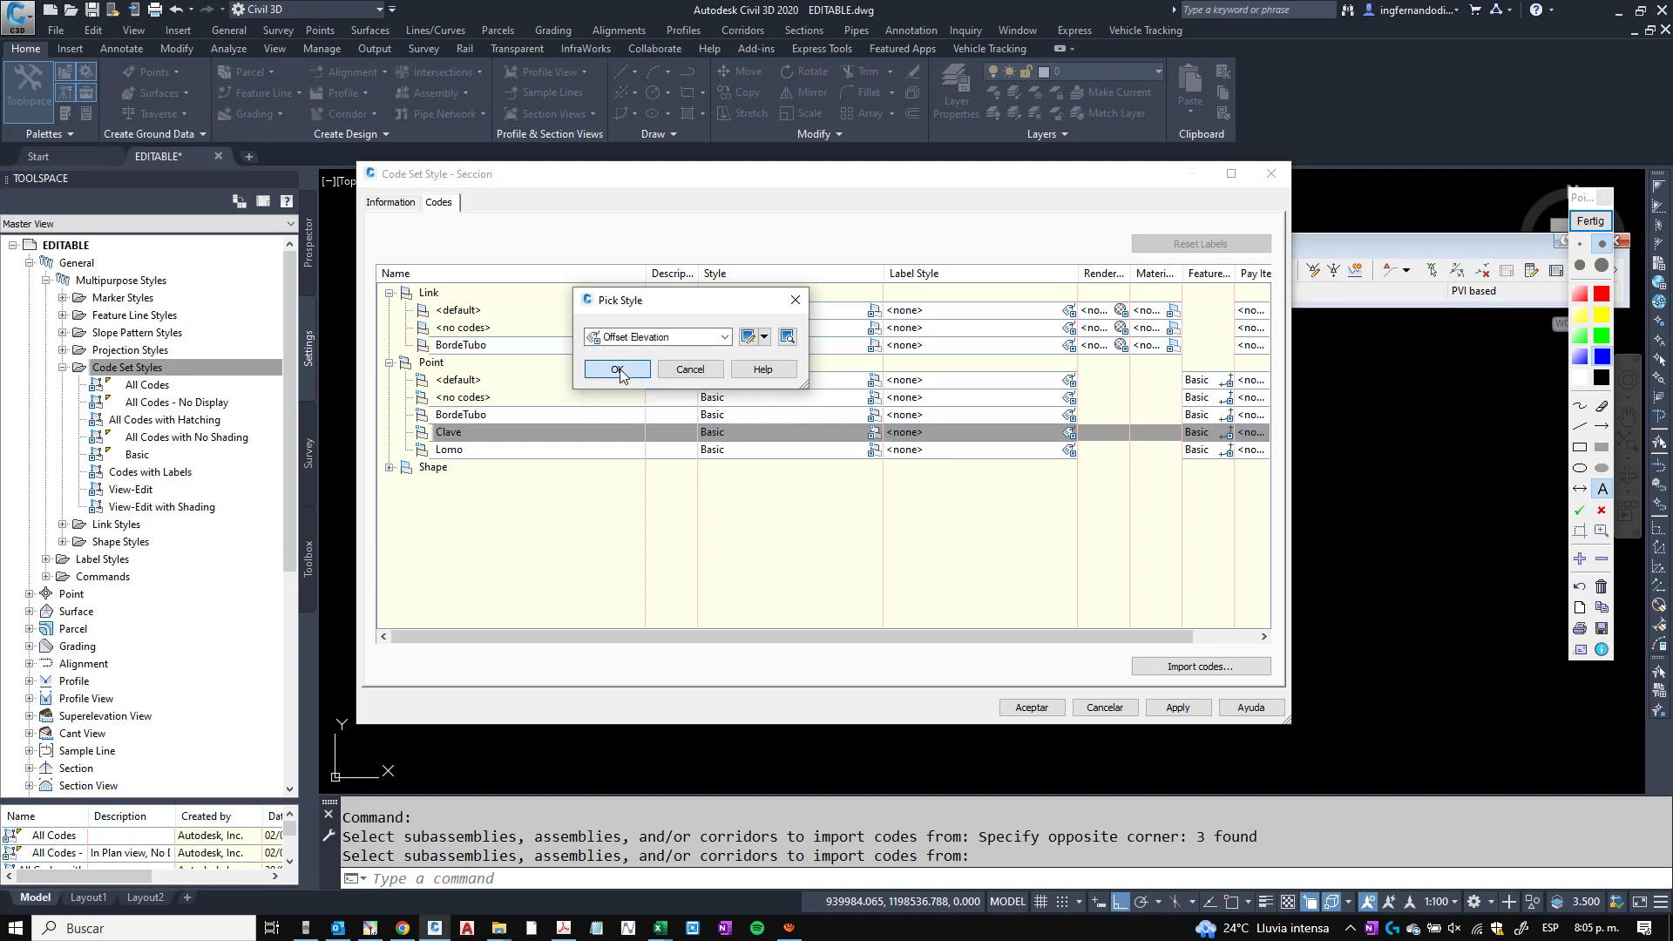
left_click(619, 373)
left_click(1178, 705)
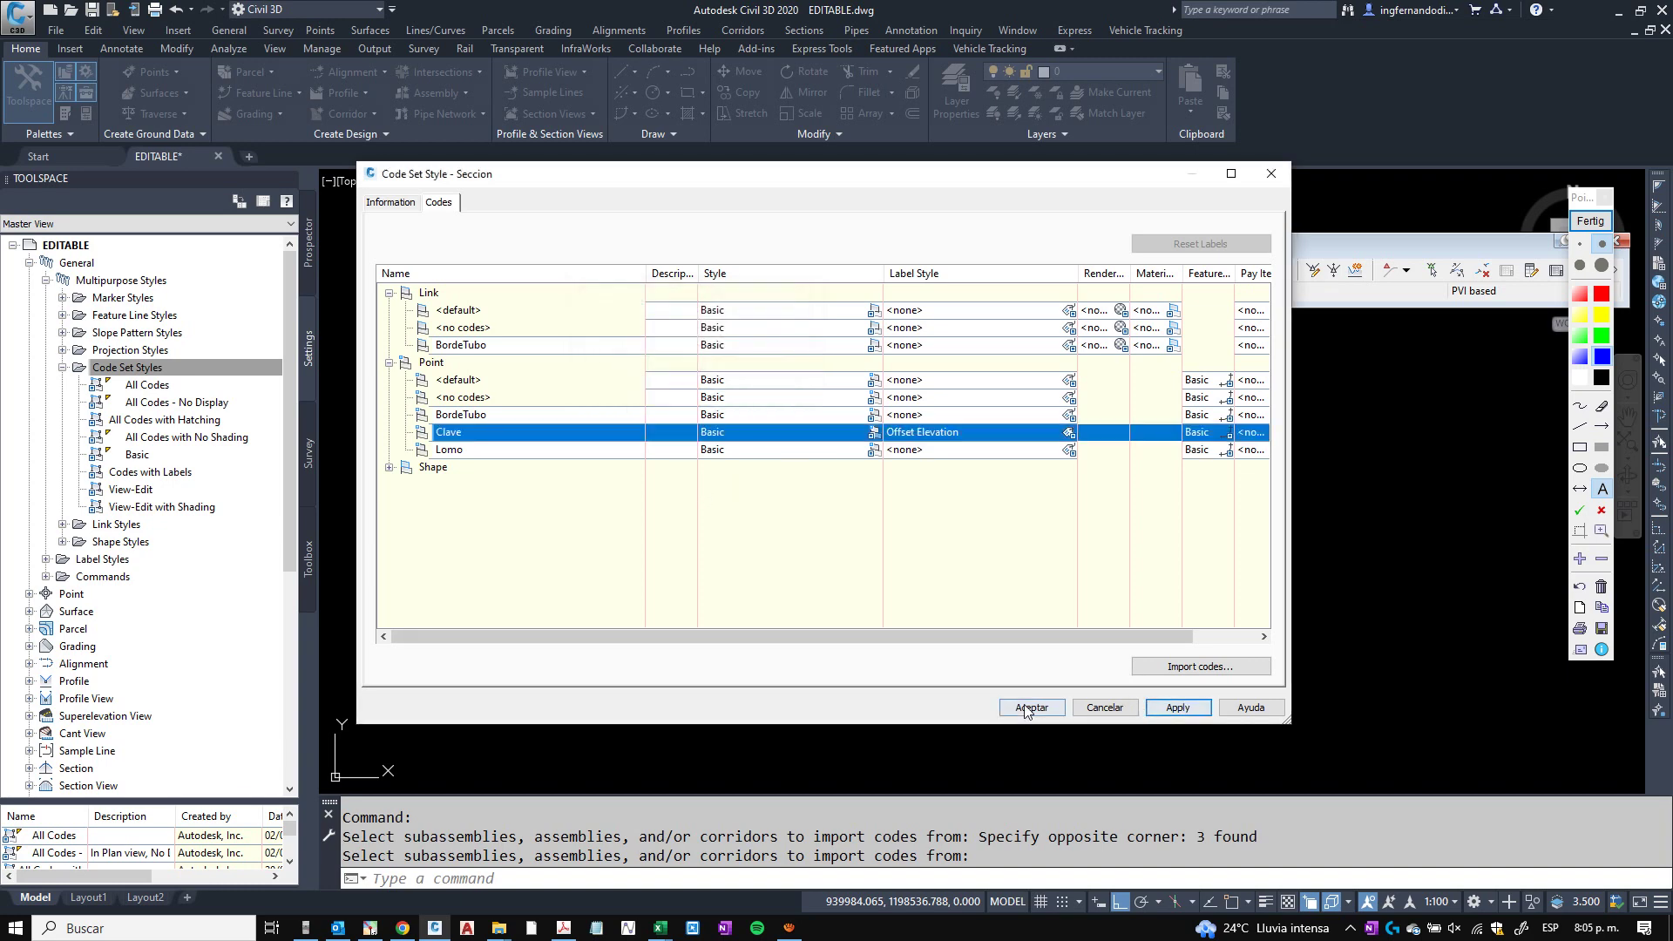
left_click(1032, 707)
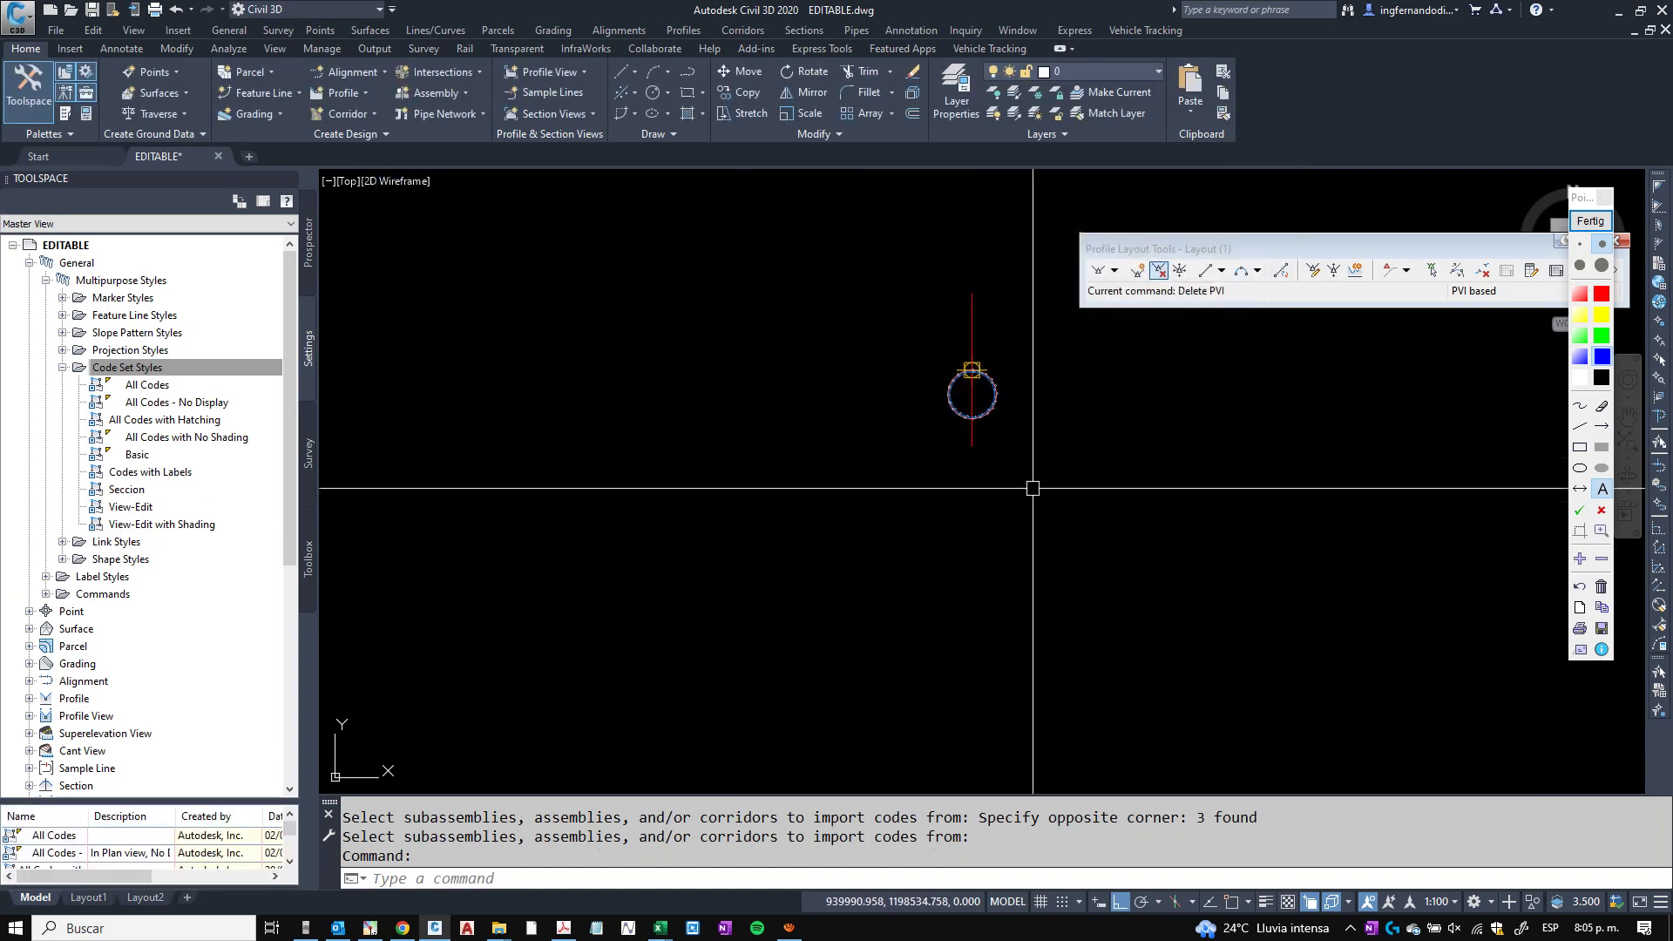
Examine one of the cross-section views around its centre line for the corridor section.
scroll(1031, 488, "down", 6)
middle_click_drag(839, 211, 676, 437)
scroll(676, 437, "down", 1)
scroll(676, 440, "up", 11)
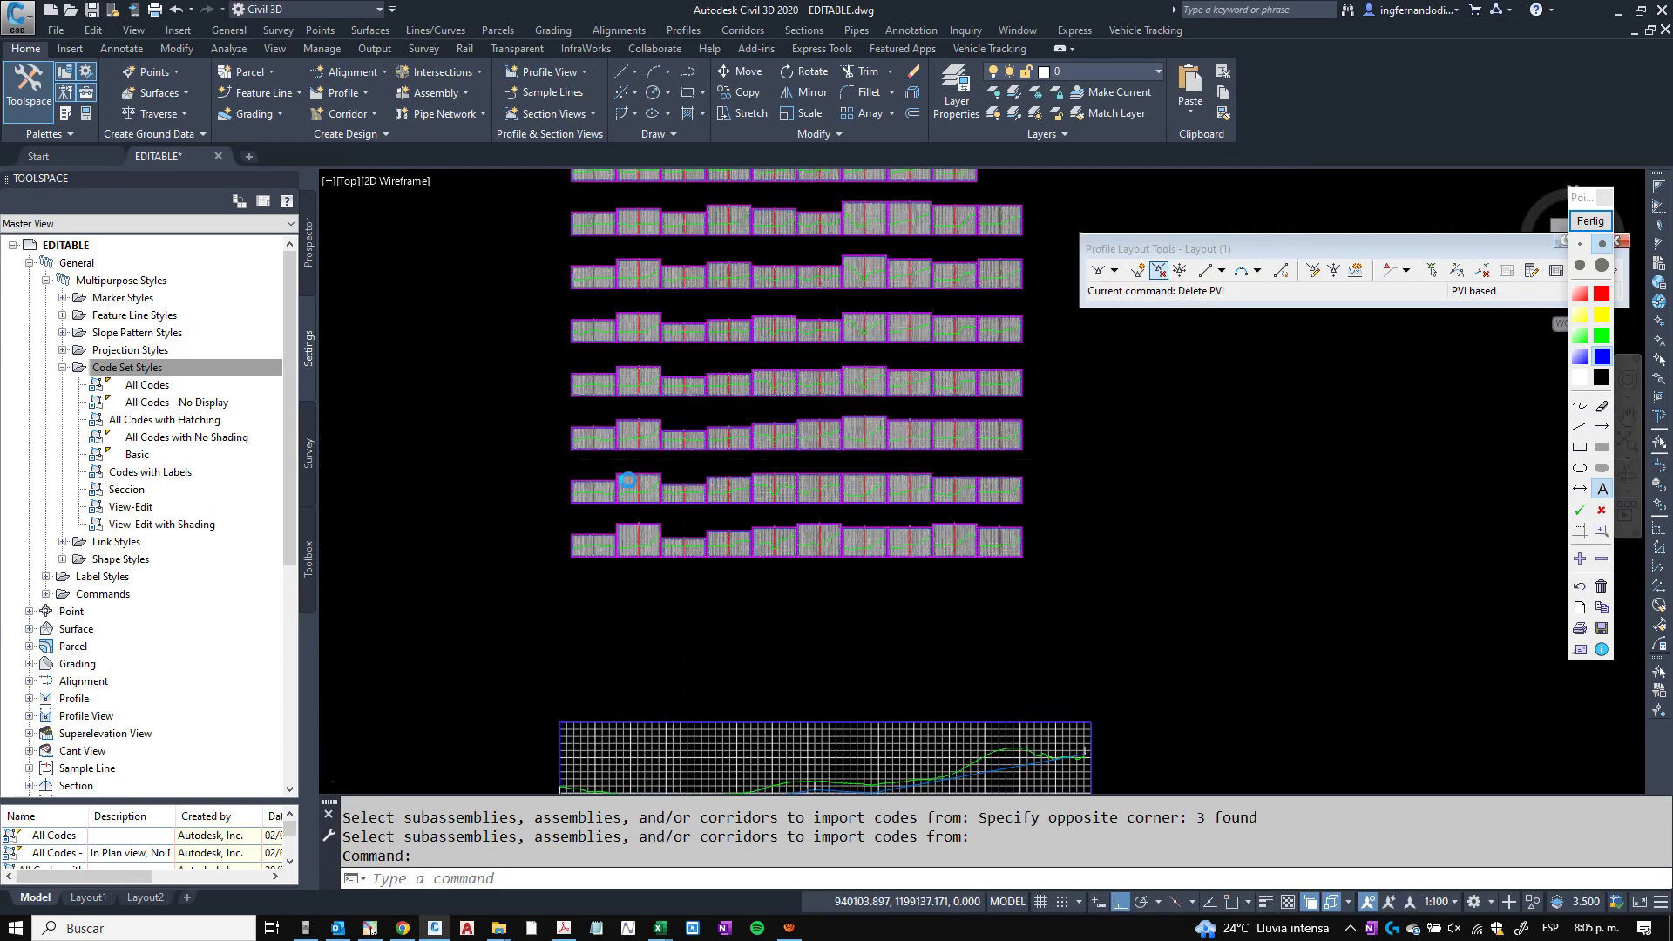
middle_click_drag(643, 366, 666, 386)
middle_click_drag(701, 466, 743, 407)
scroll(740, 407, "down", 4)
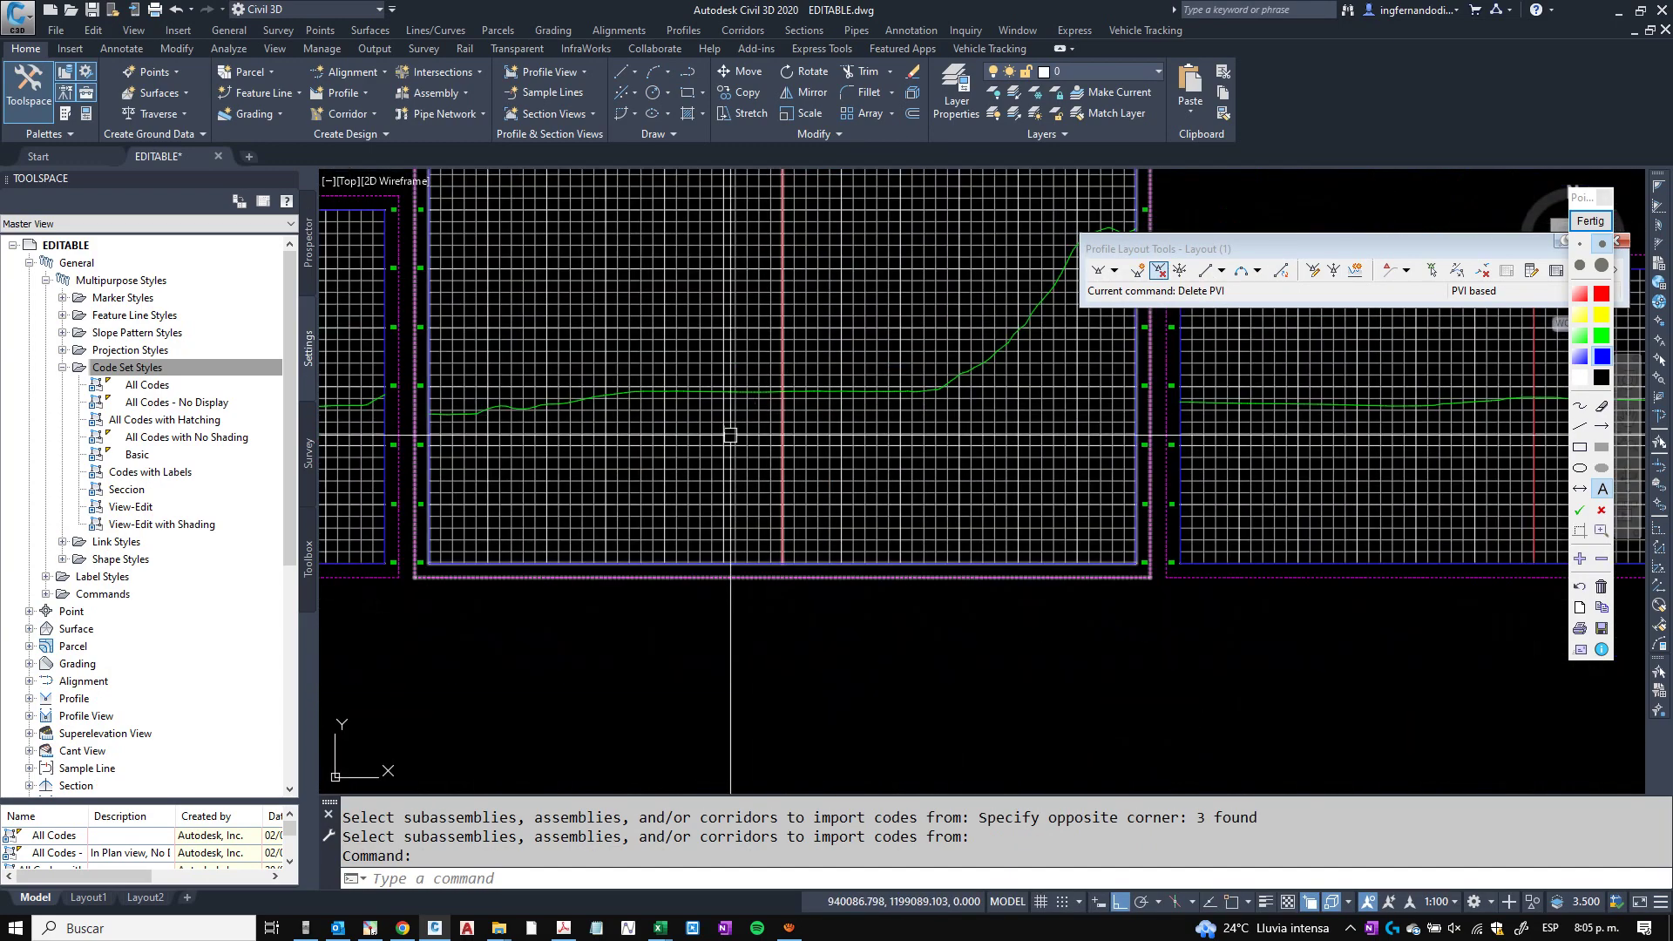
middle_click_drag(609, 441, 650, 503)
scroll(814, 526, "up", 2)
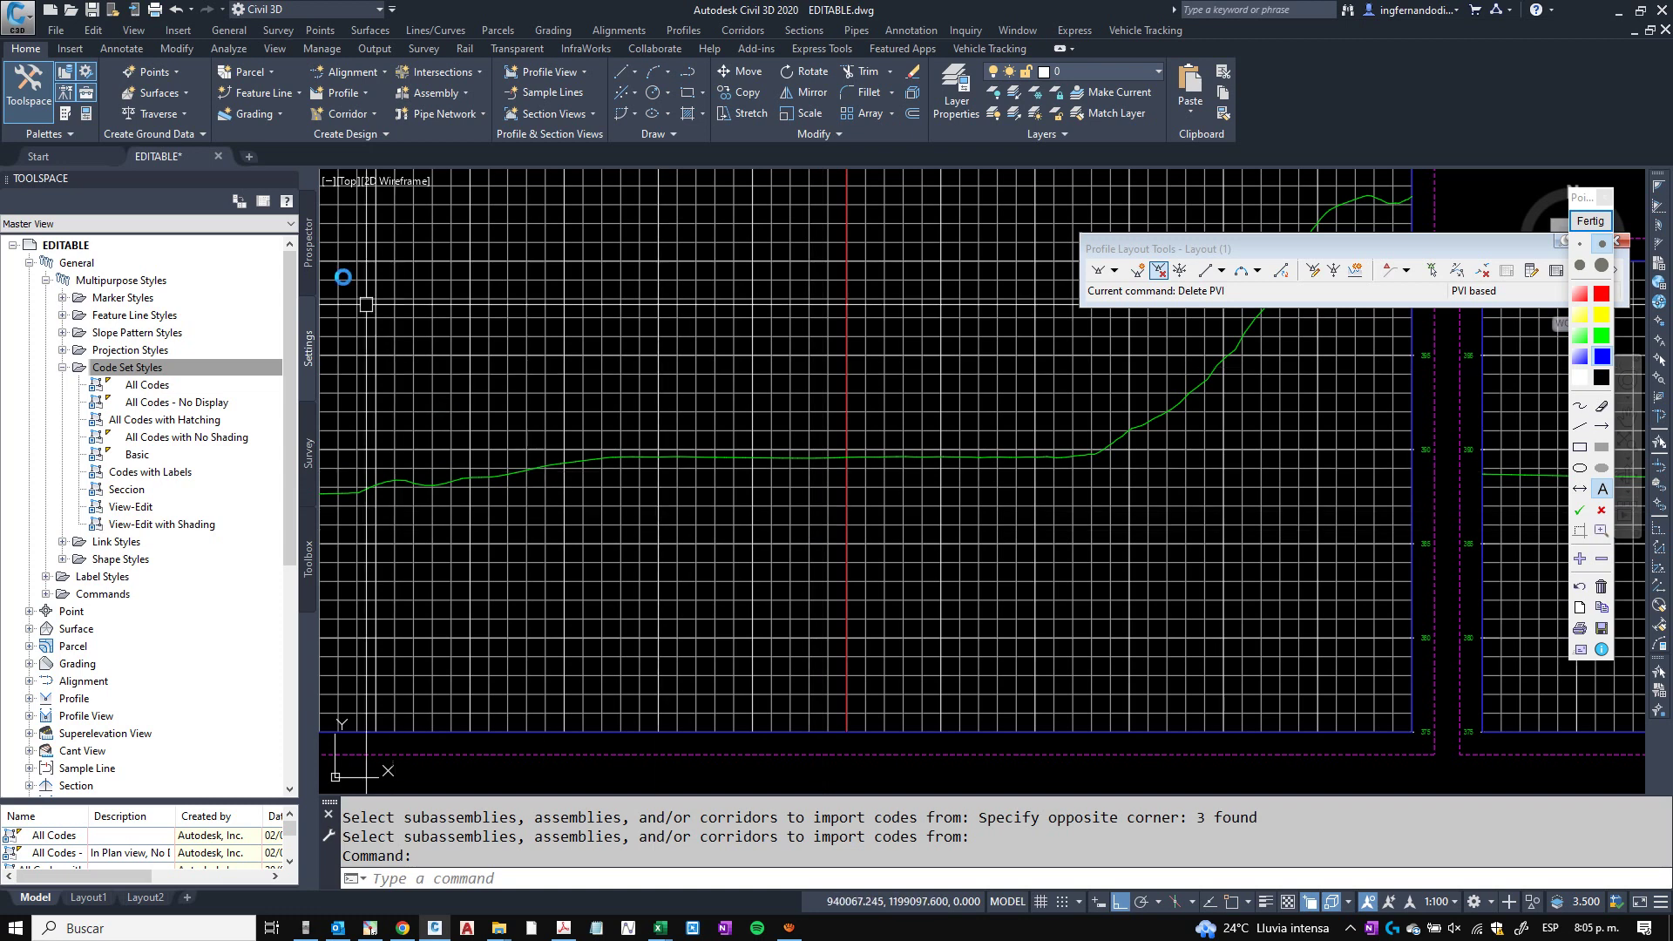
Open the properties of the sample line group "SL Collection - 1" of the alignment "Eje longitudinal".
left_click(309, 252)
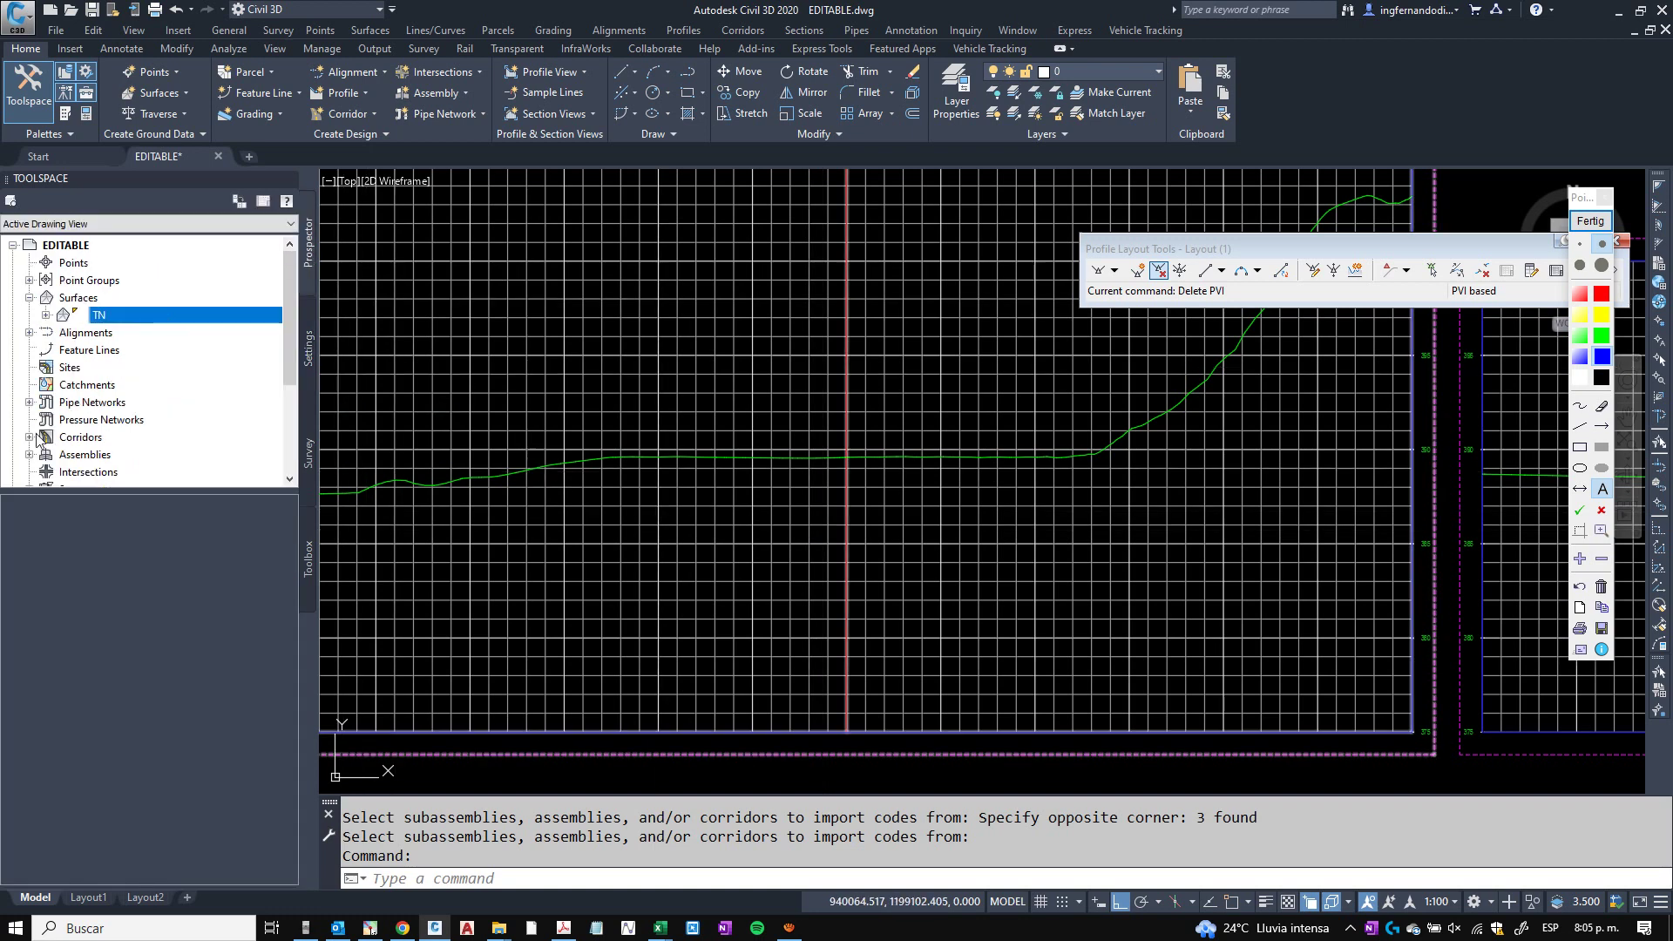
left_click(29, 332)
left_click(46, 350)
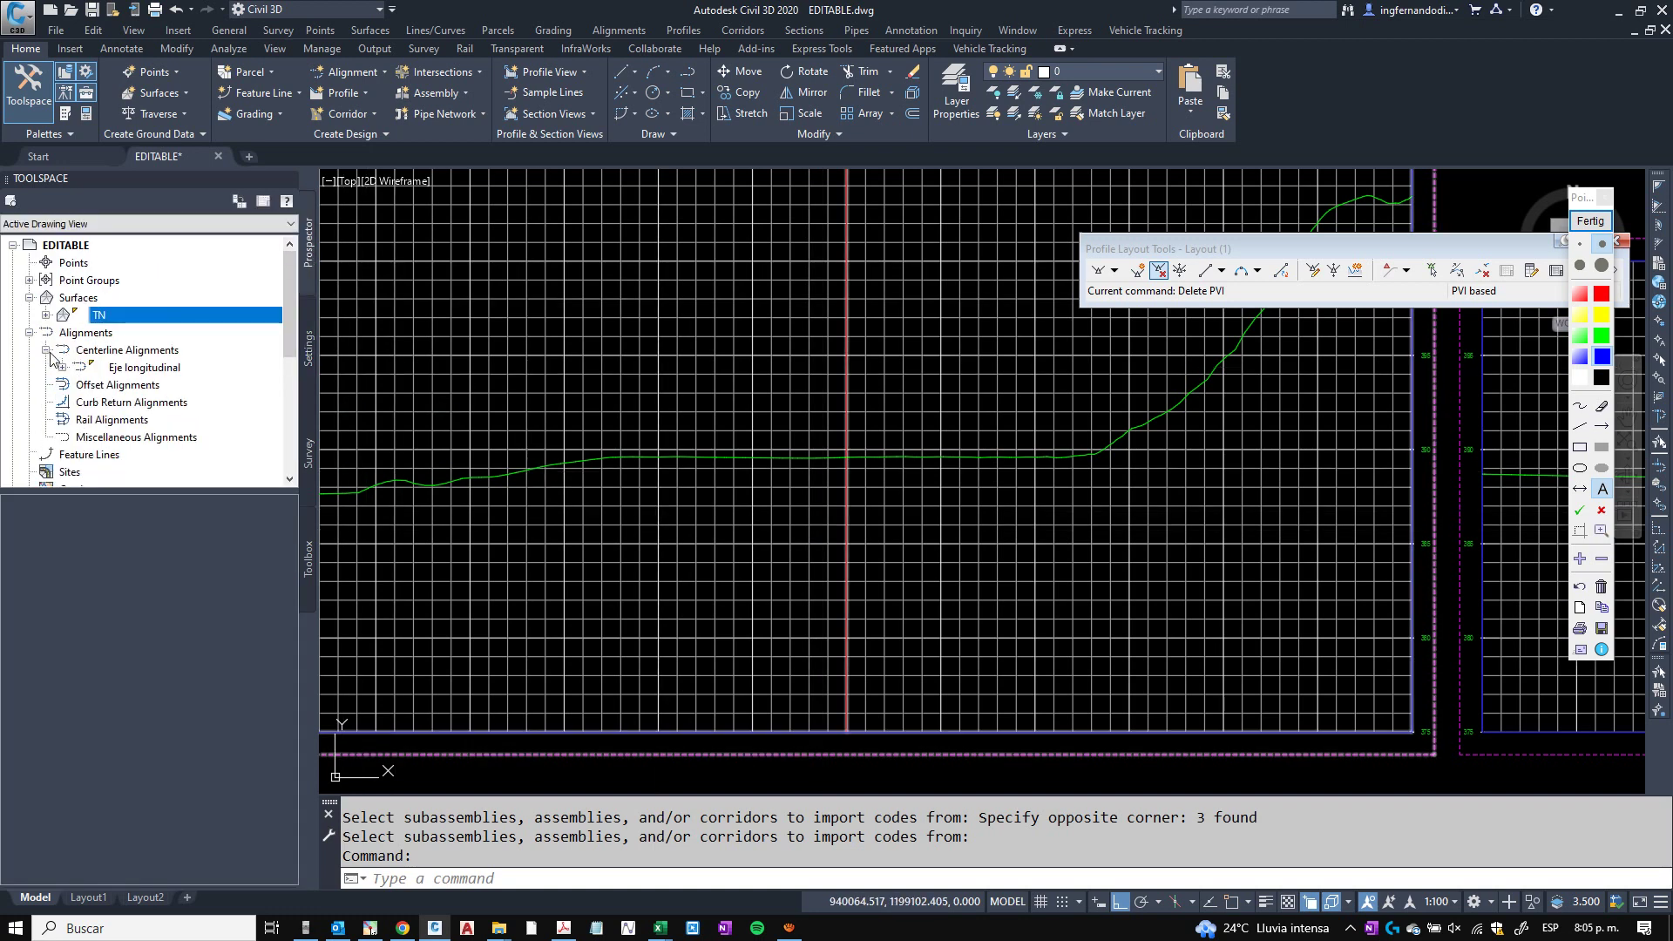
left_click(62, 368)
left_click(78, 436)
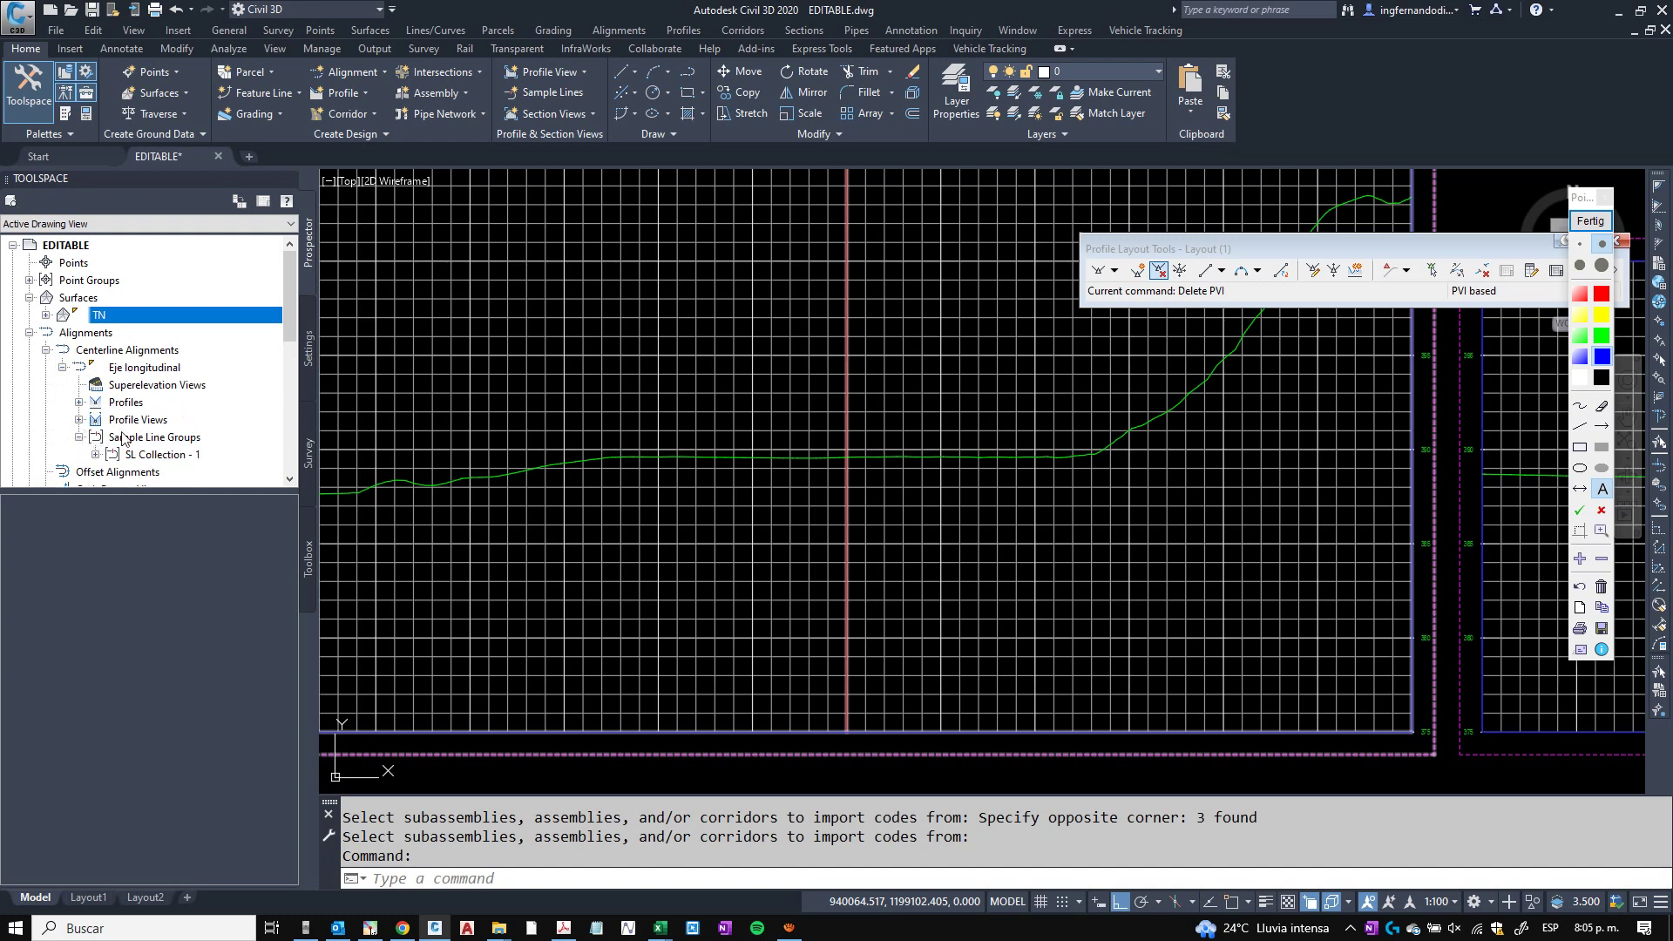
left_click(98, 404)
double_click(132, 406)
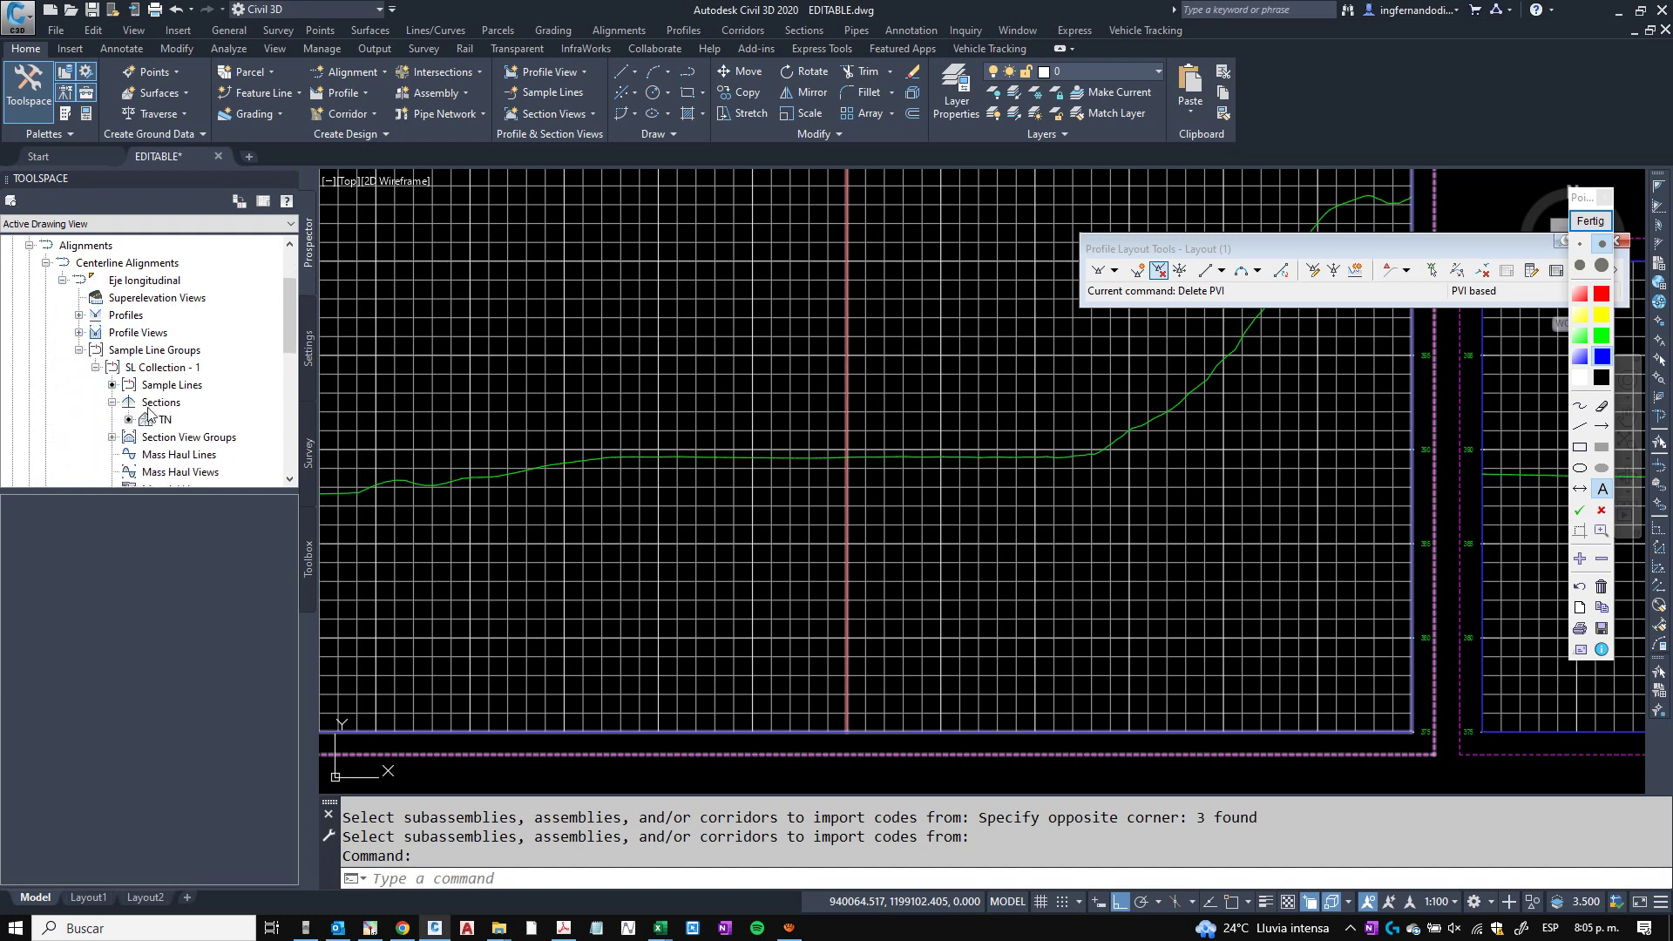
left_click(164, 420)
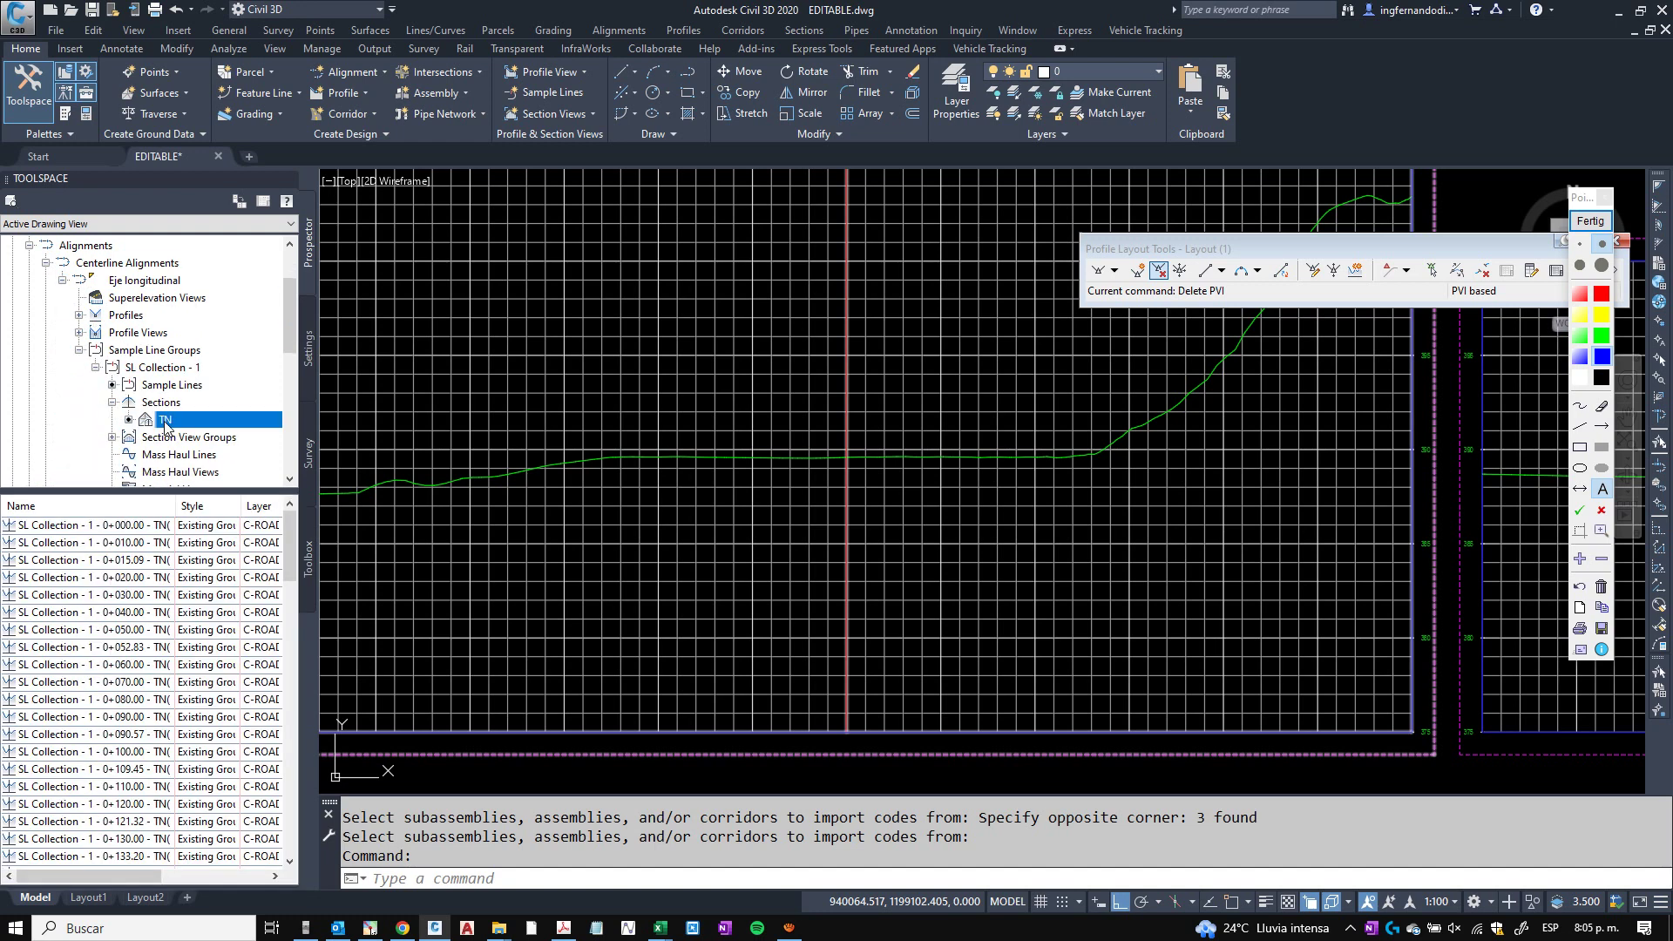
right_click(171, 376)
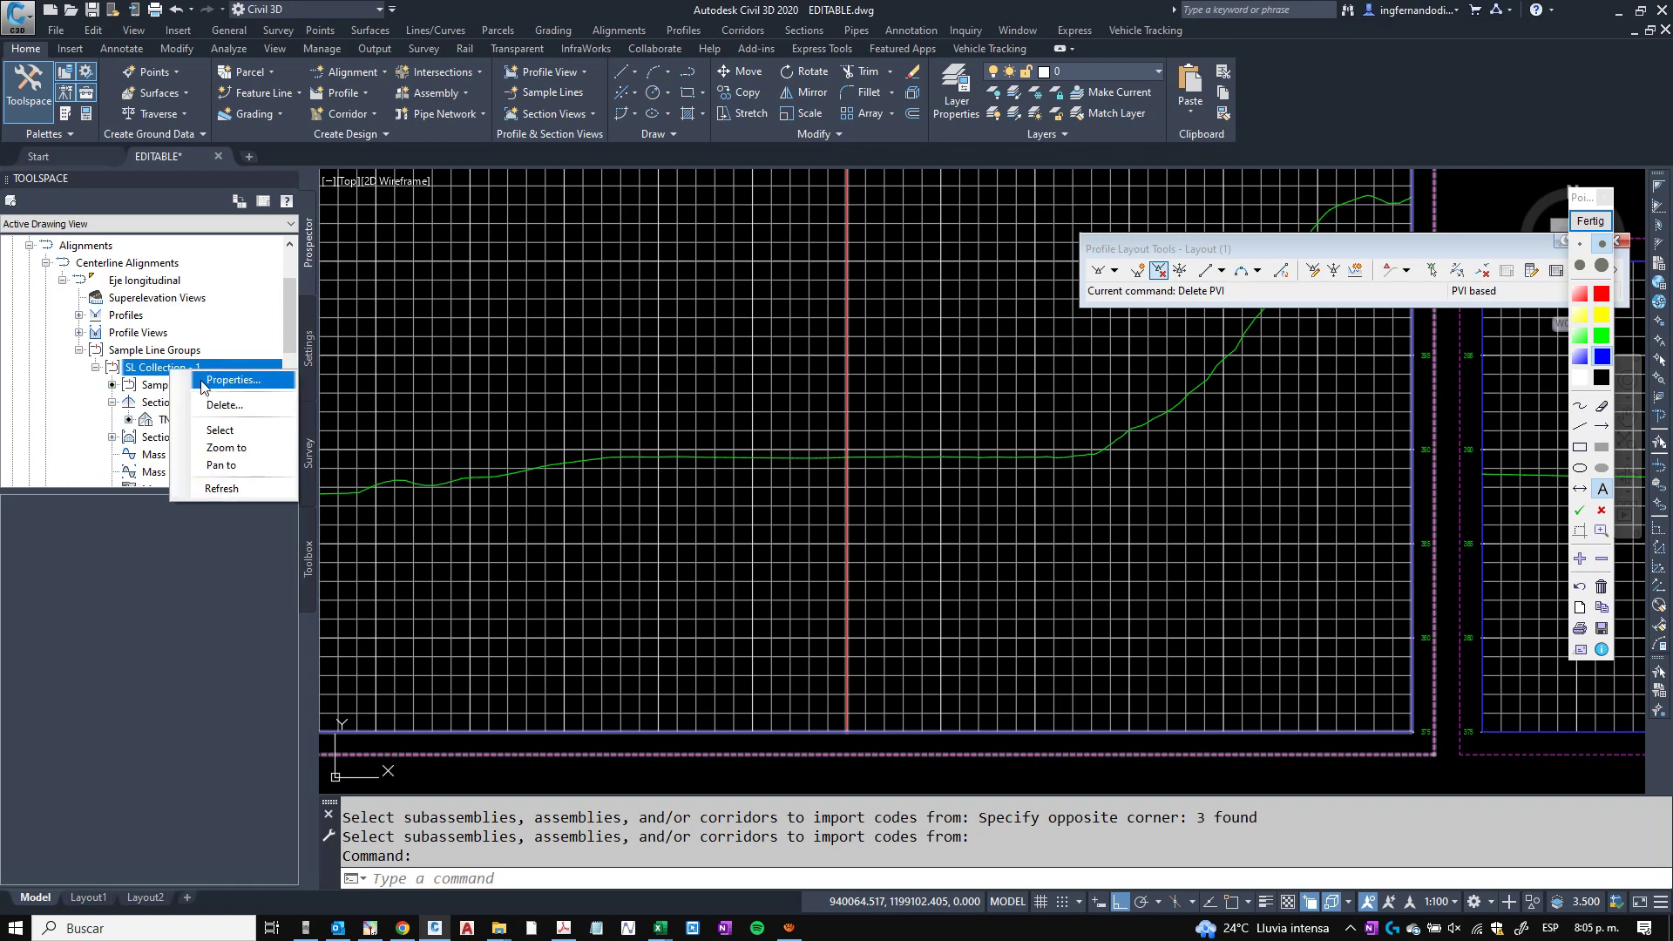
key("Escape")
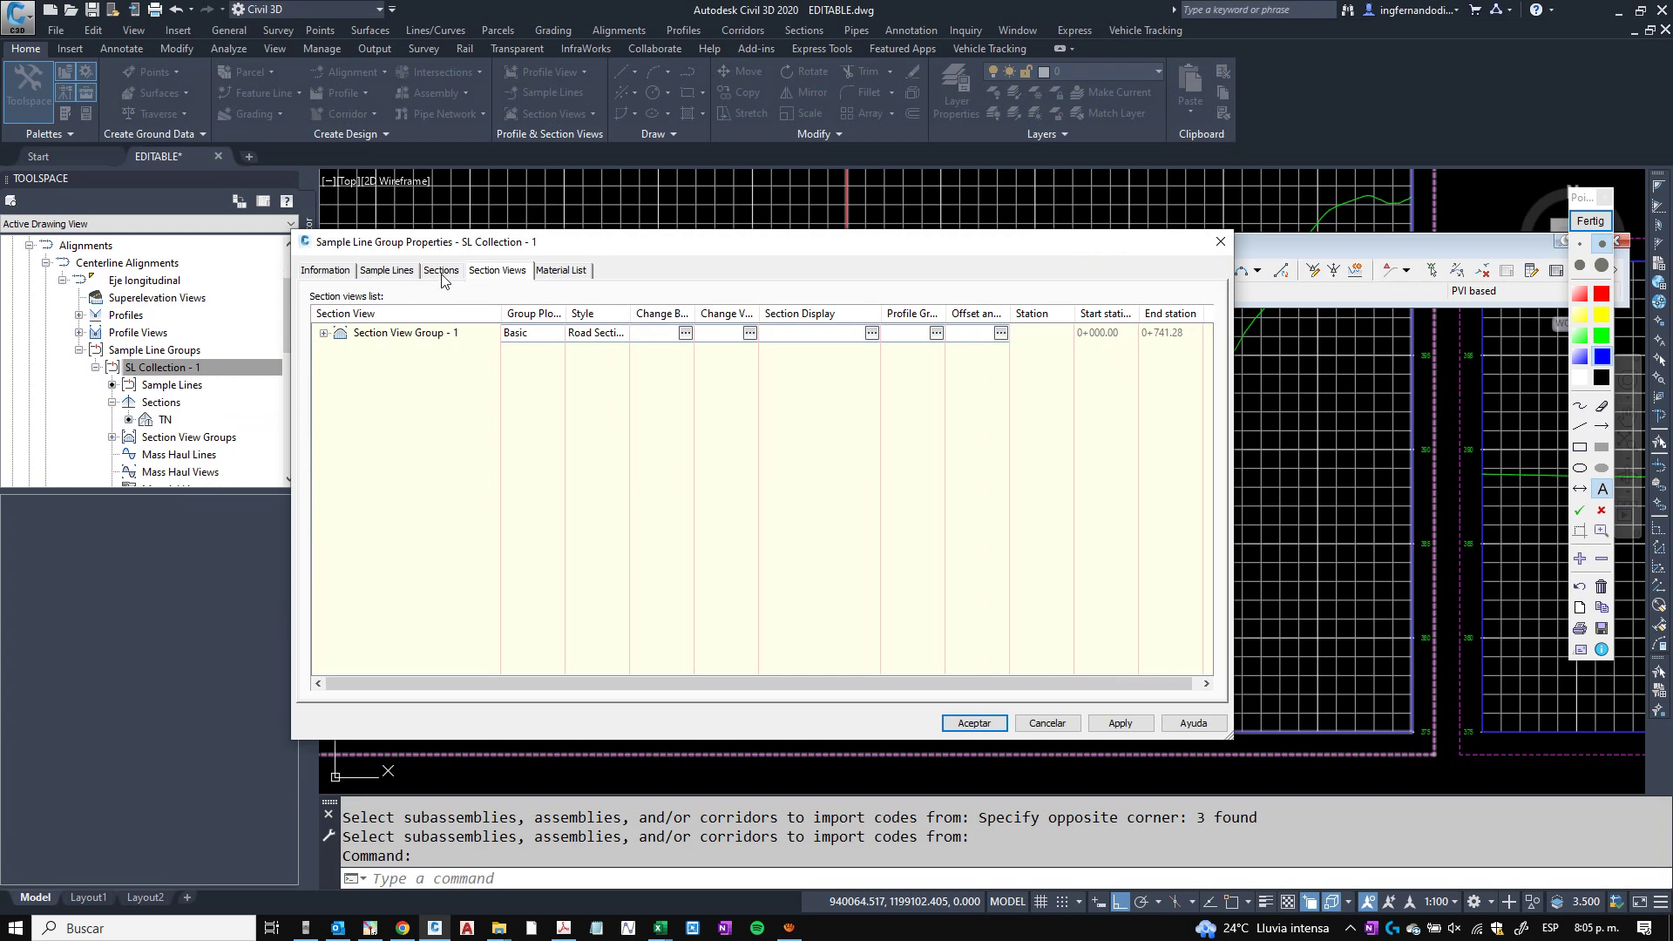
Add "Corridor - (1)" to the sampled section sources of the sample line group "SL Collection - 1".
left_click(441, 271)
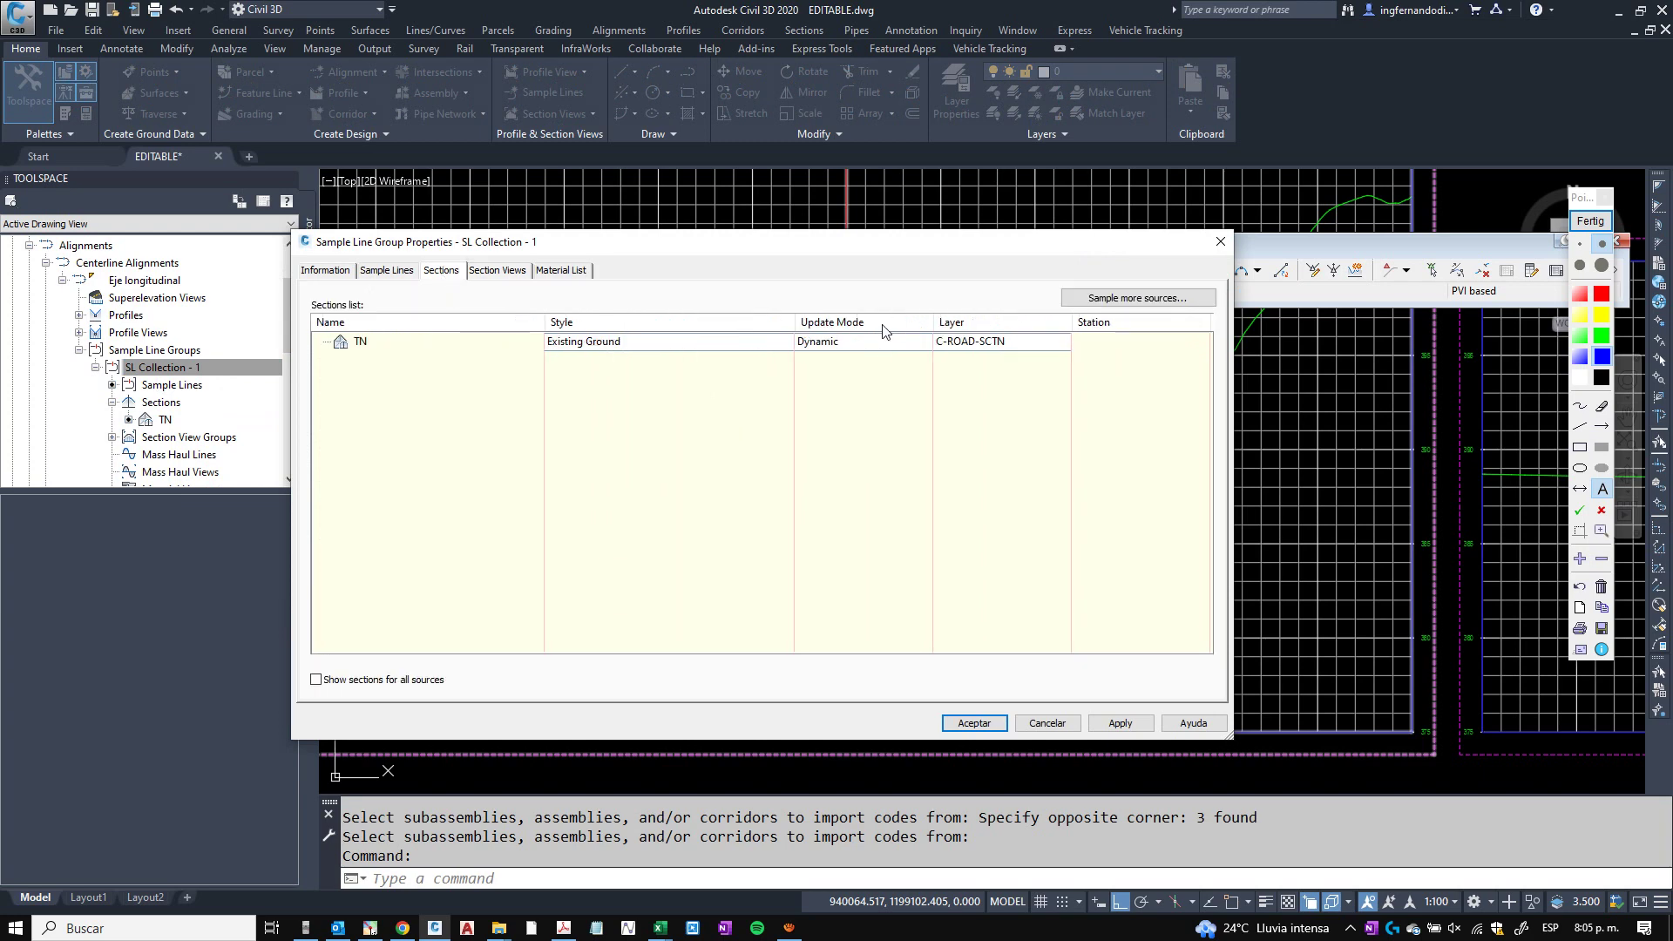
left_click(1124, 304)
left_click(501, 319)
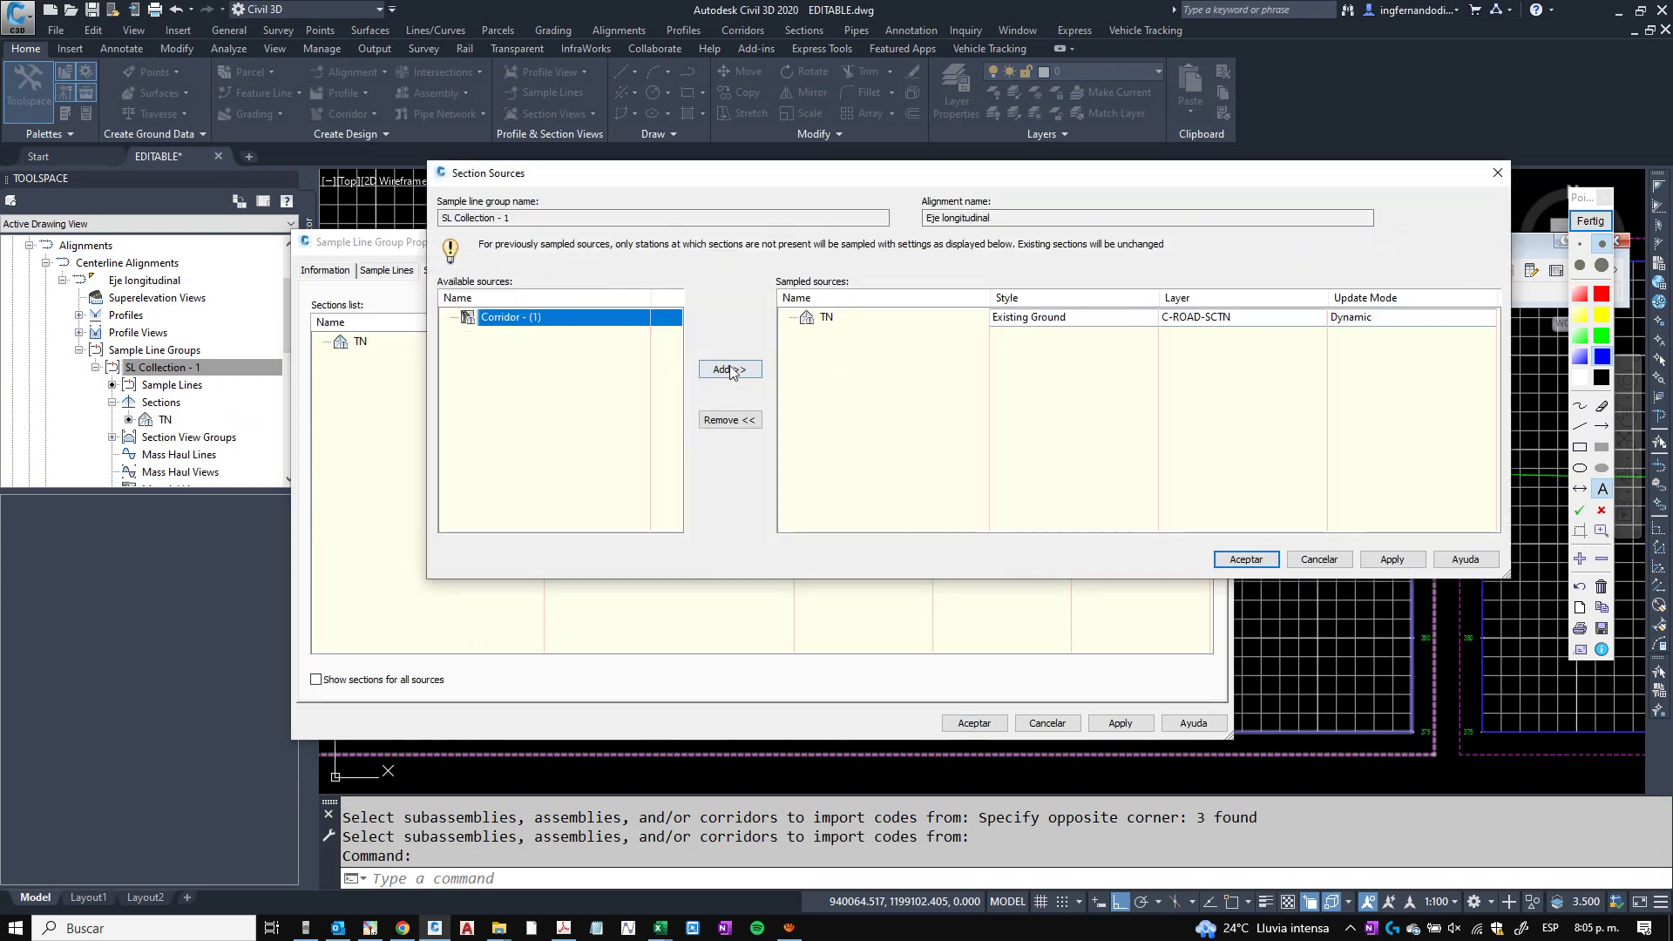
left_click(729, 368)
Assign the "Seccion" code set style to the sampled "Corridor - (1)" source and save the sample line group properties.
left_click(1018, 335)
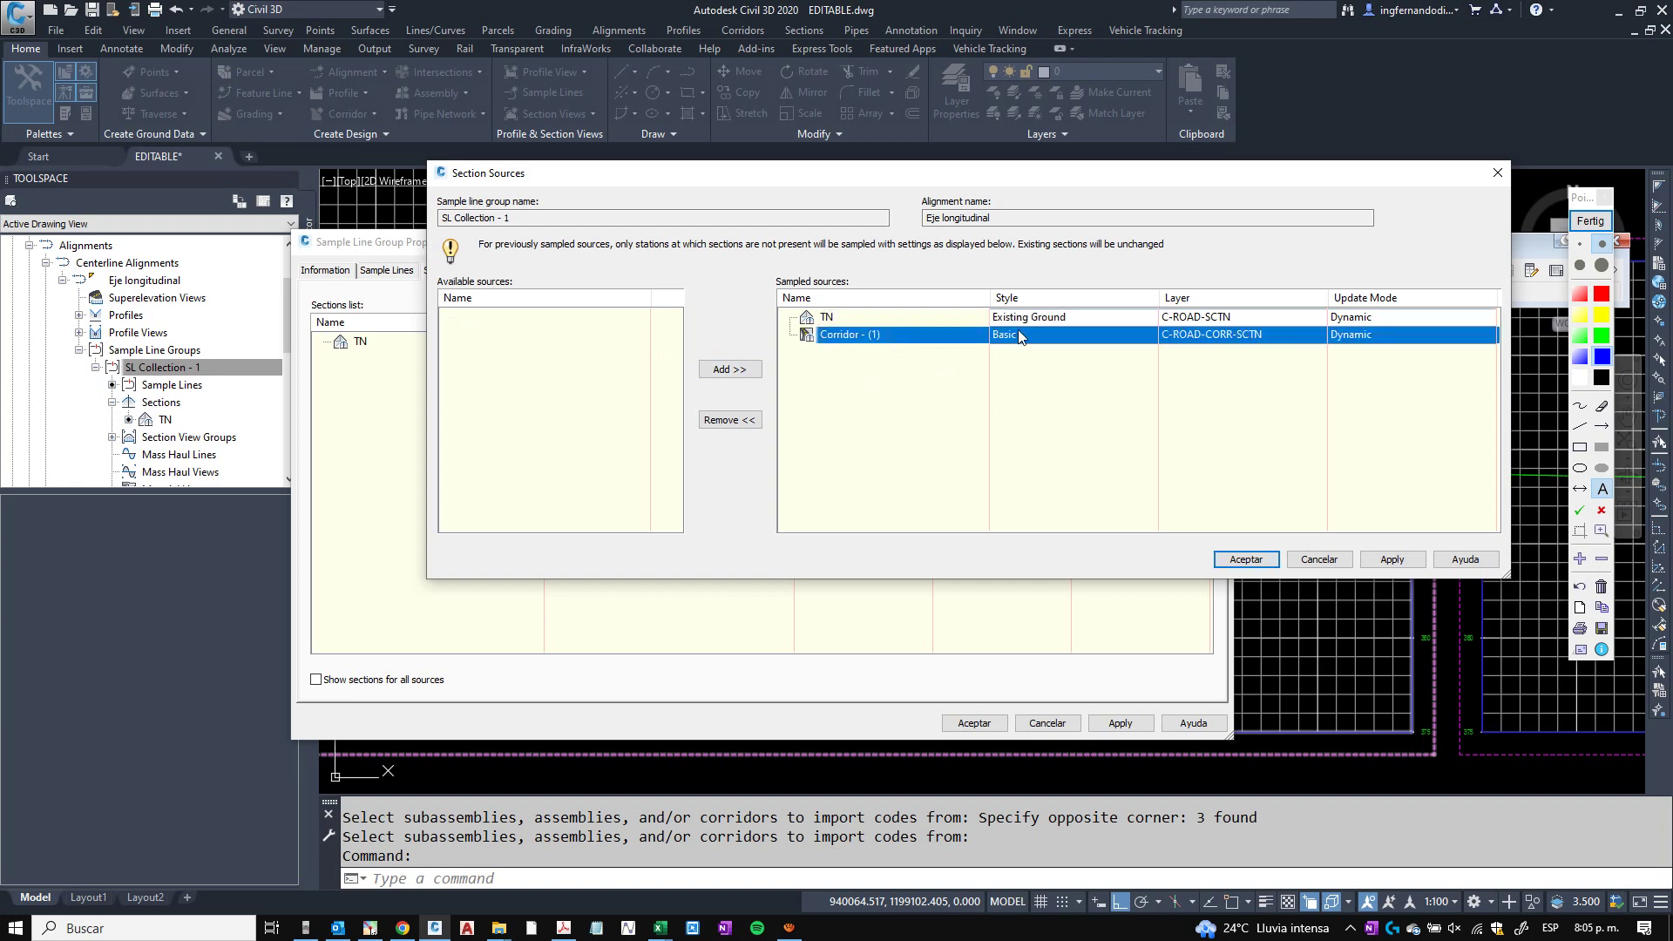
left_click(1017, 333)
left_click(679, 338)
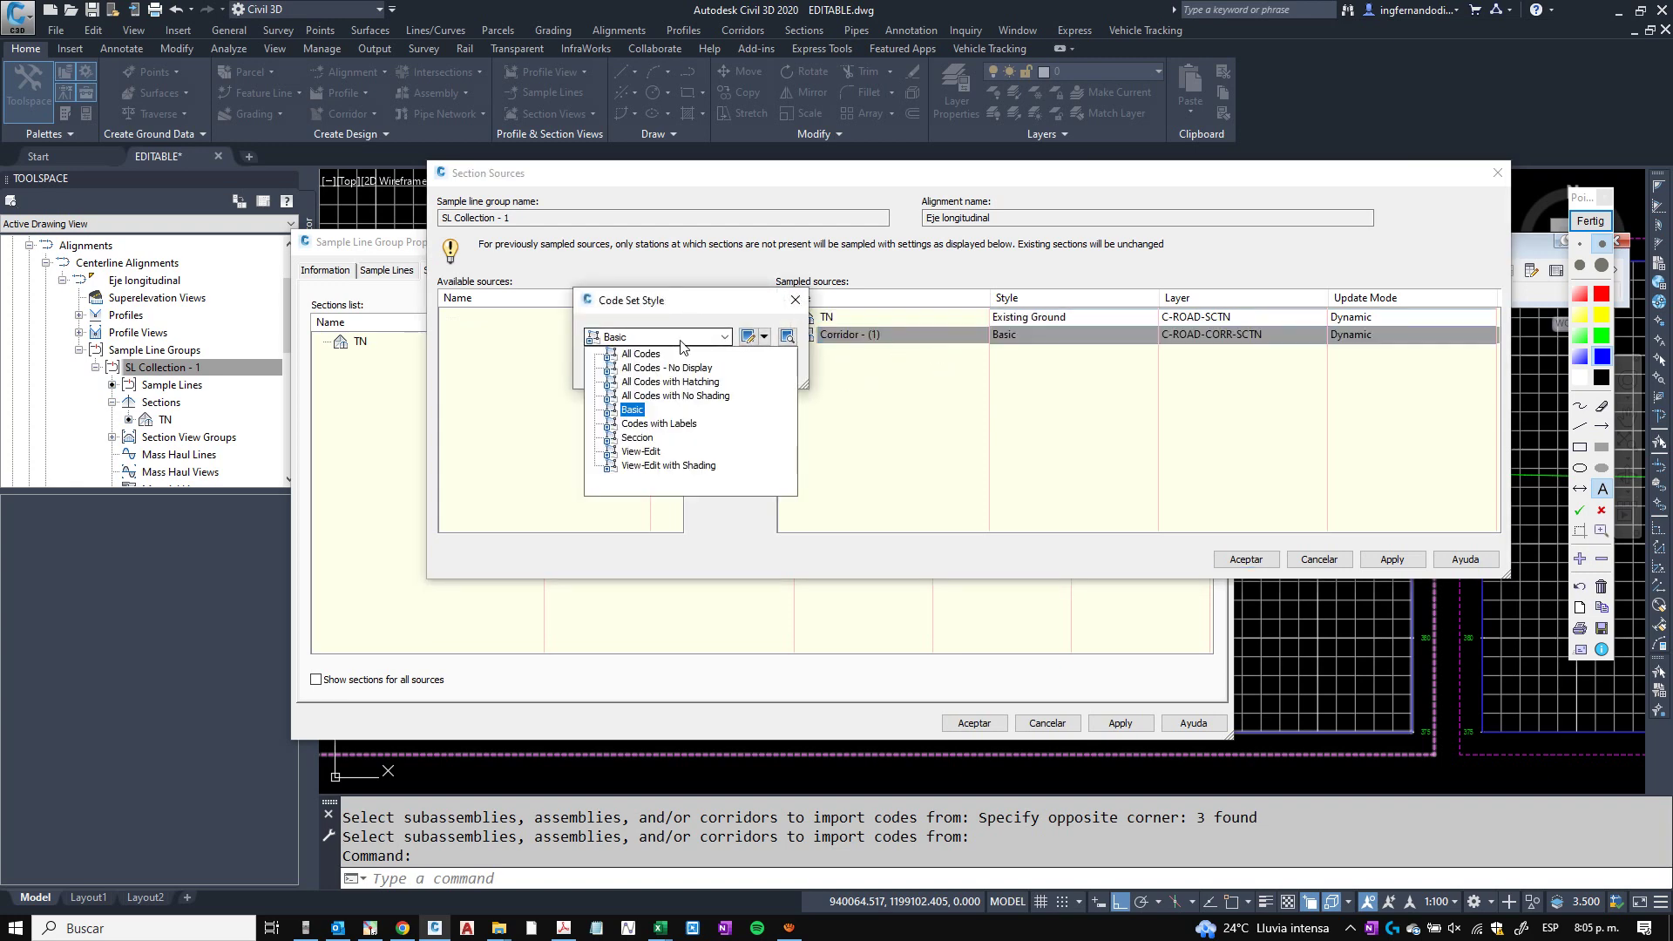
left_click(637, 437)
left_click(617, 369)
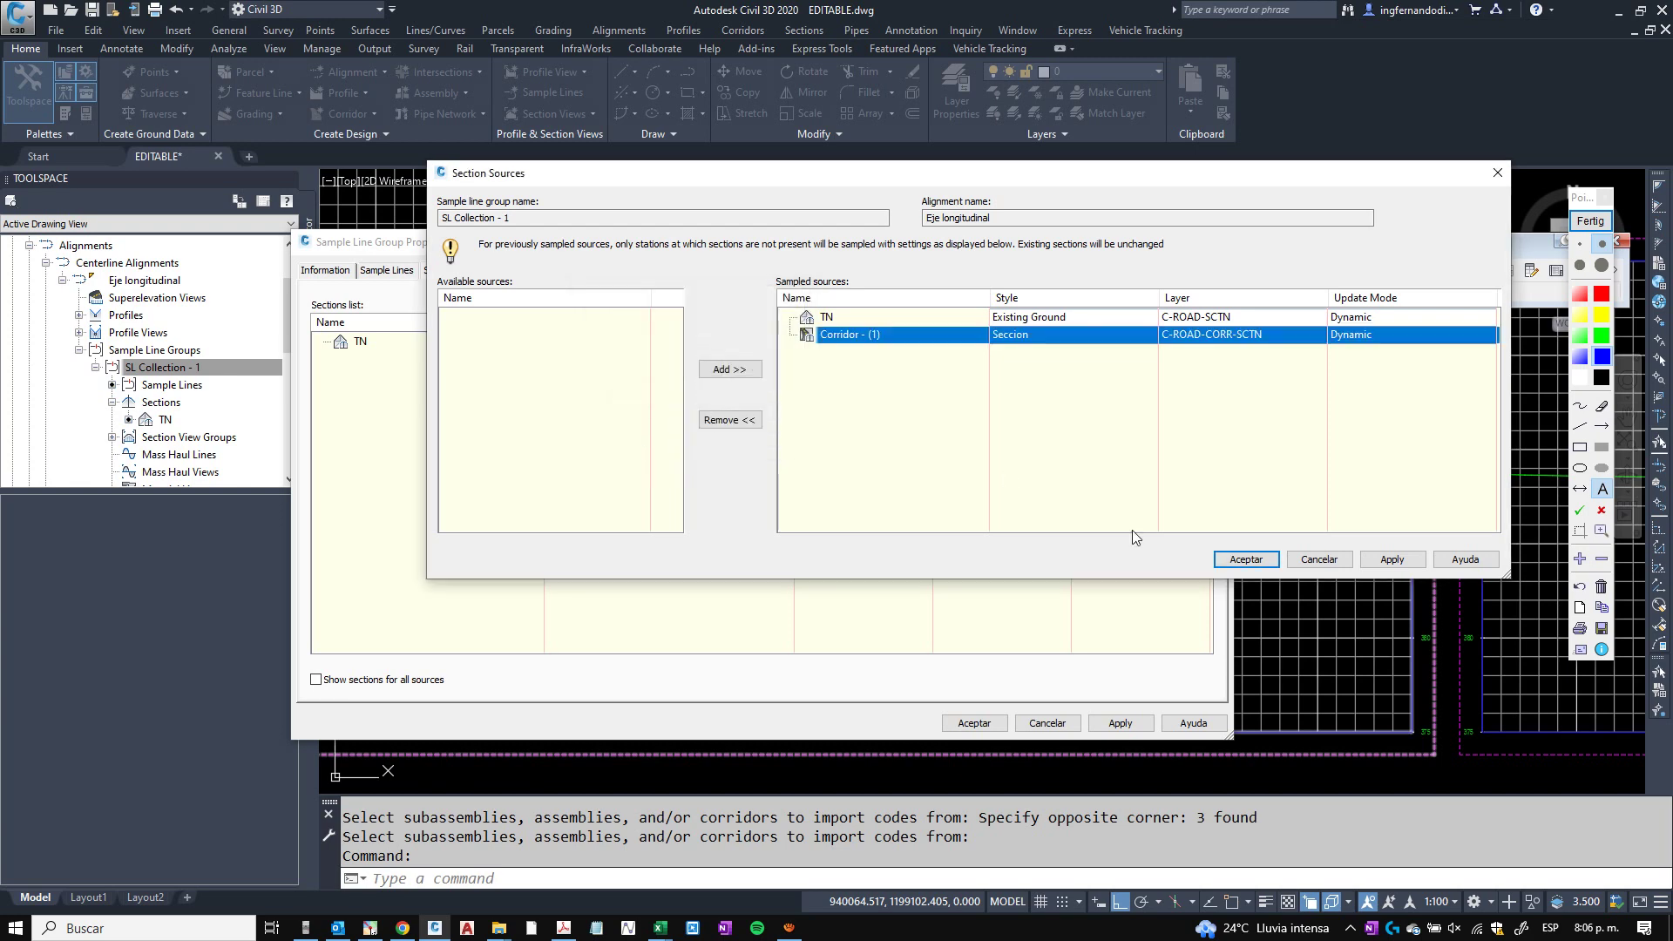
left_click(1247, 560)
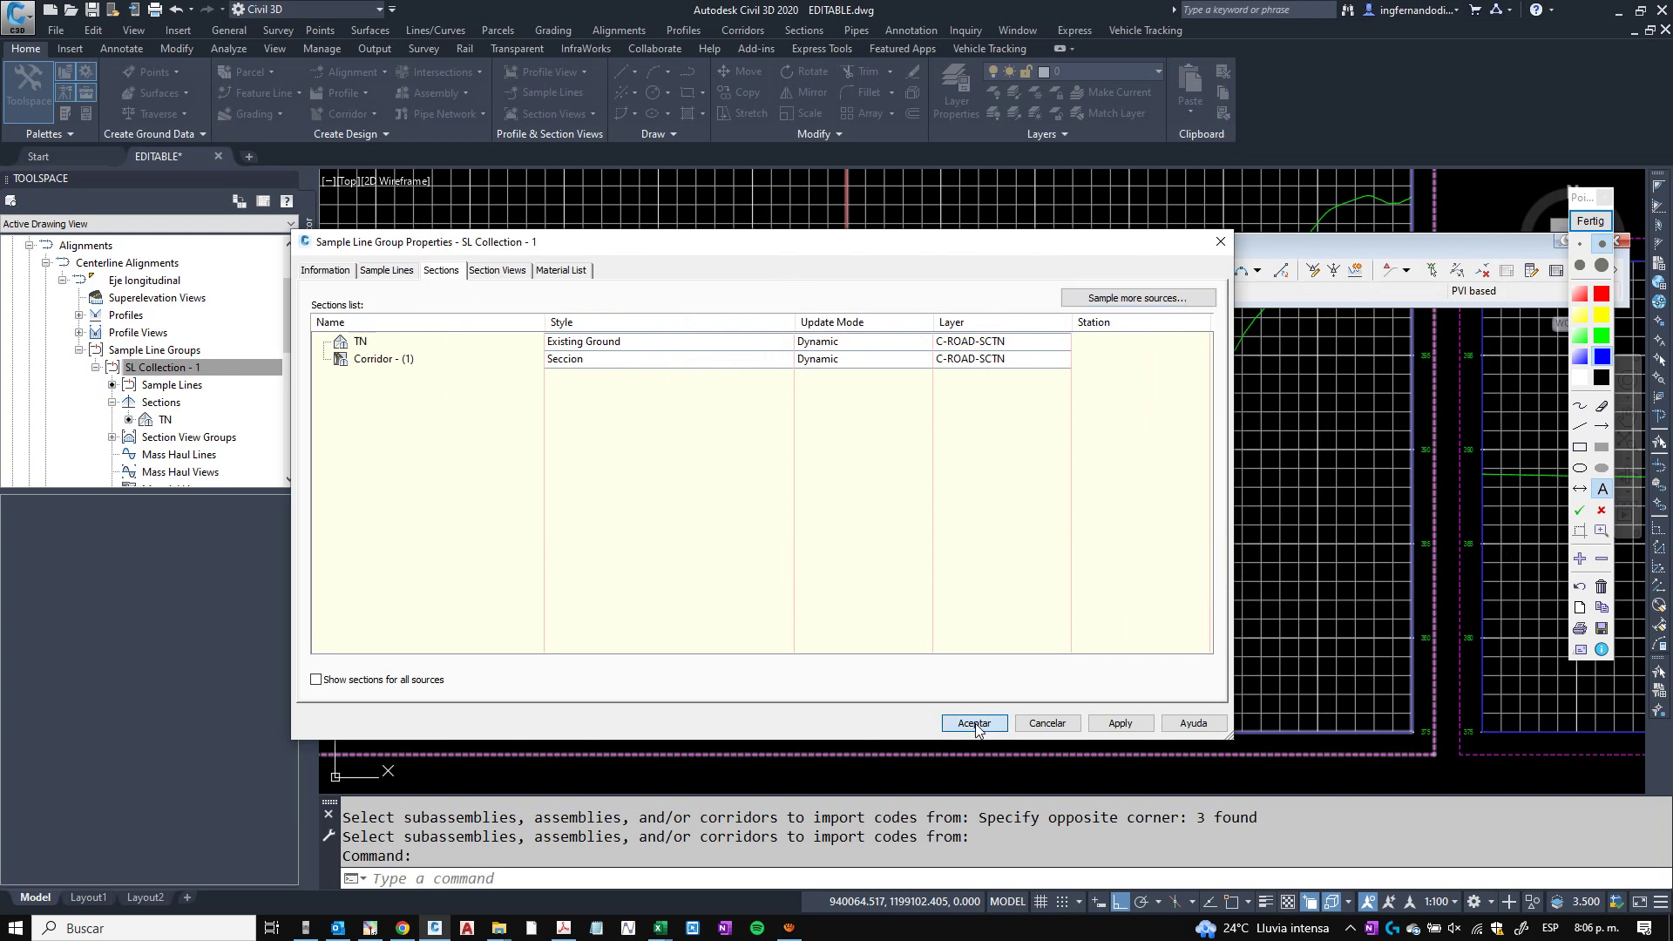
left_click(974, 723)
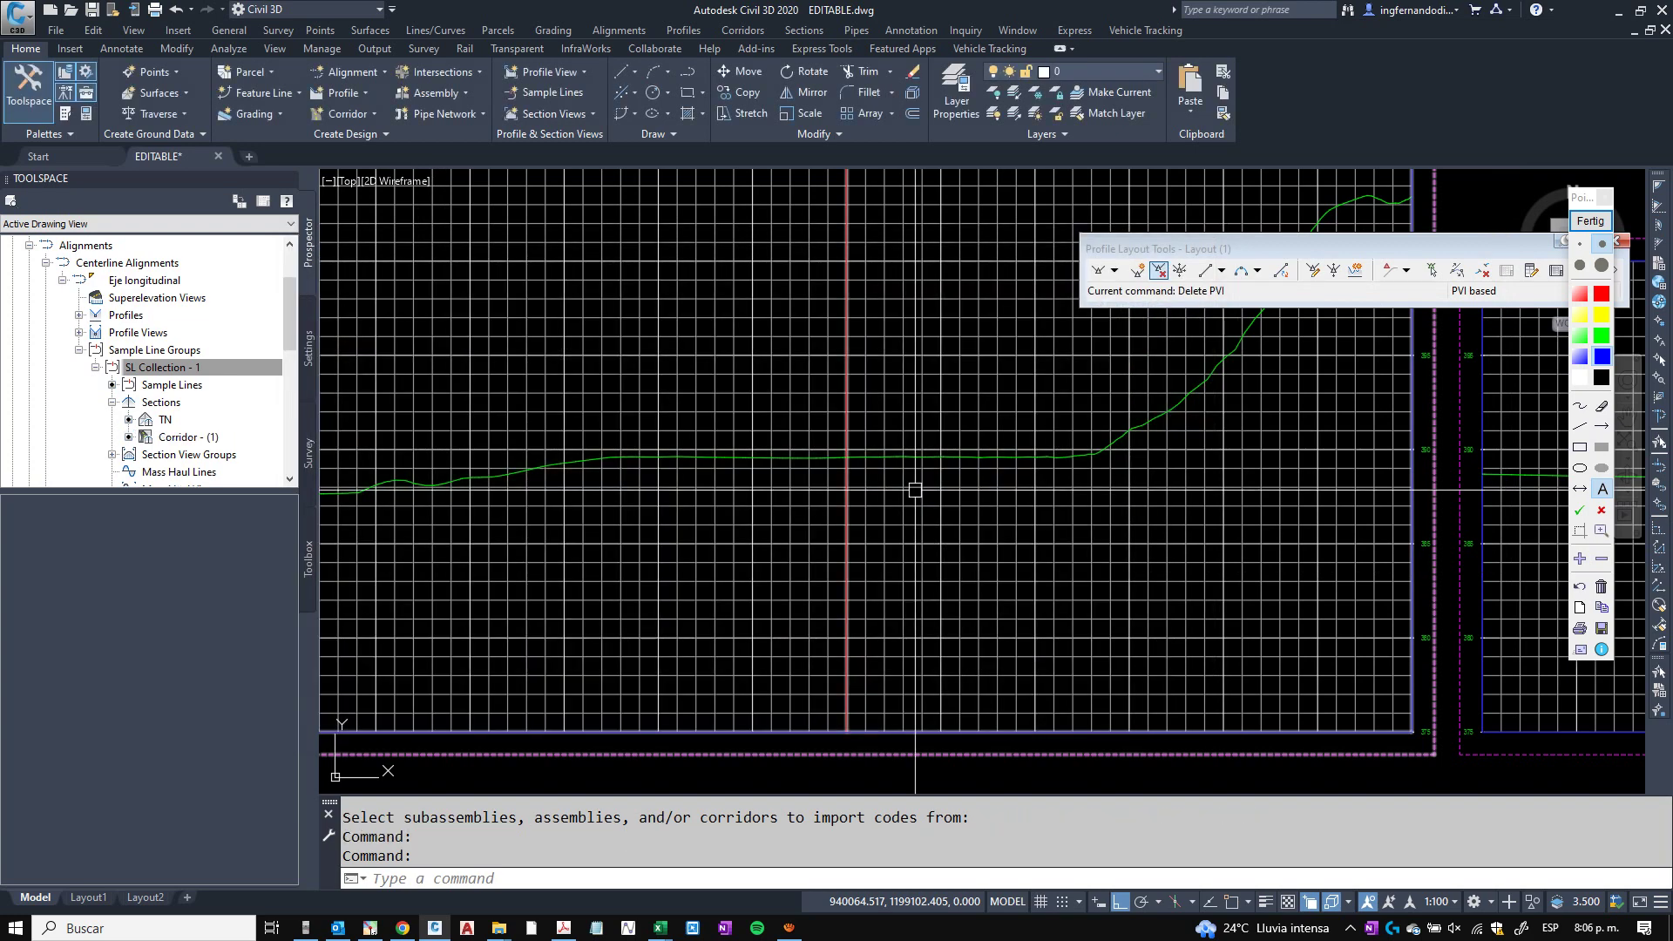
Open the code set style of the corridor section at station 0+090.00 for editing.
scroll(915, 490, "up", 5)
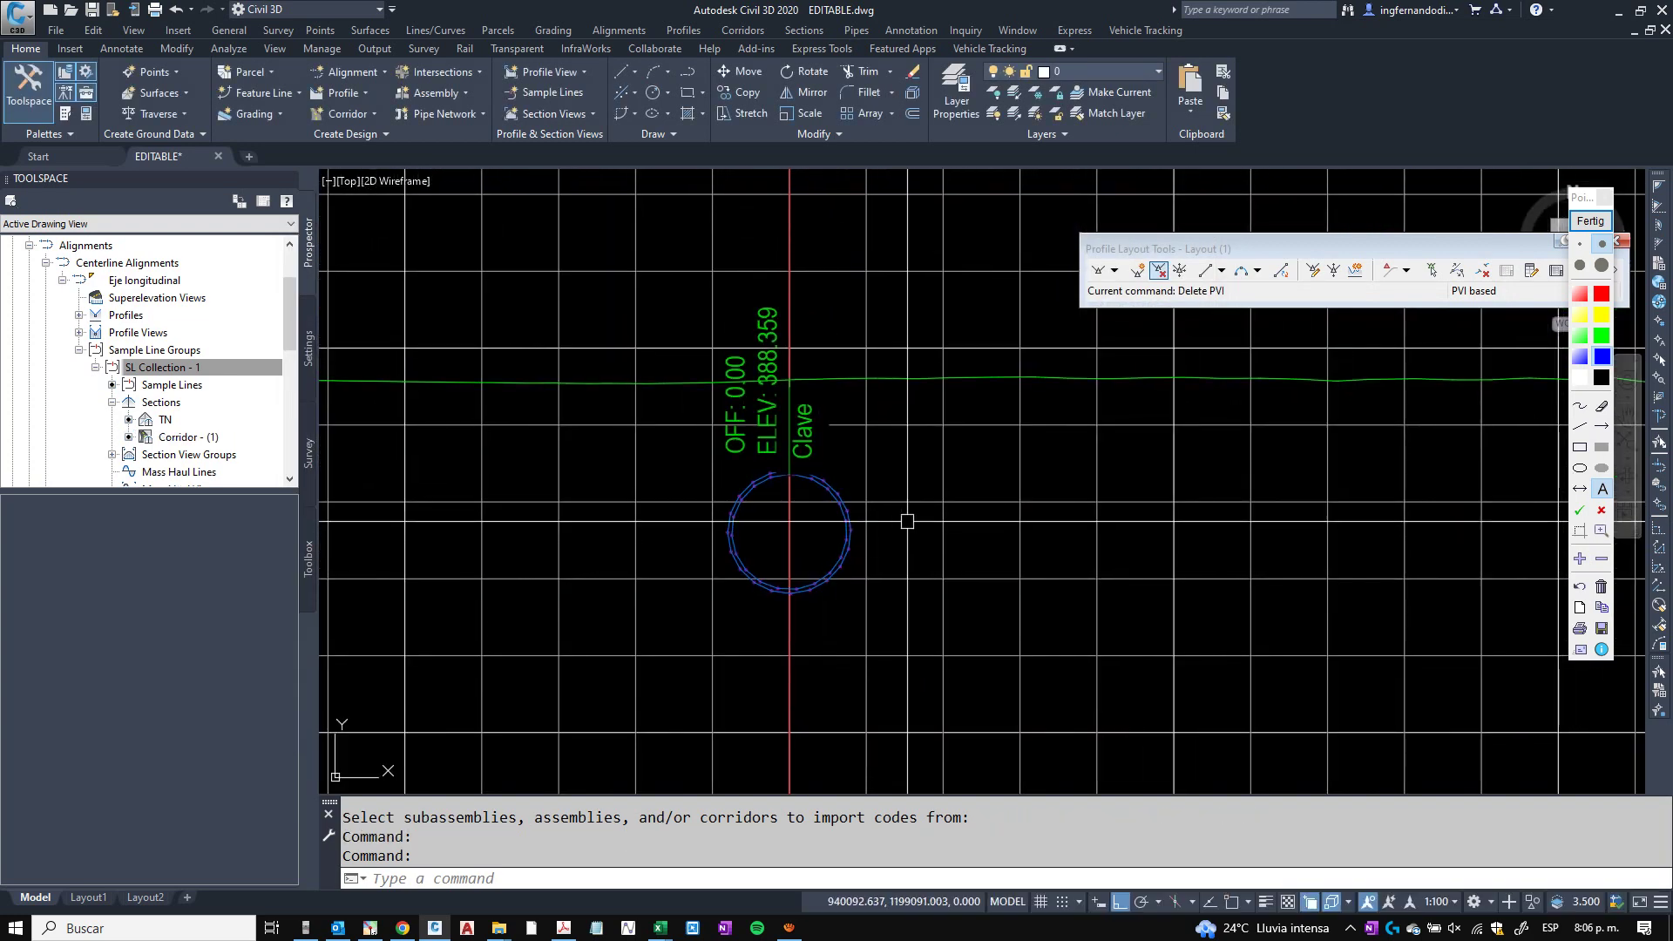
scroll(878, 455, "up", 3)
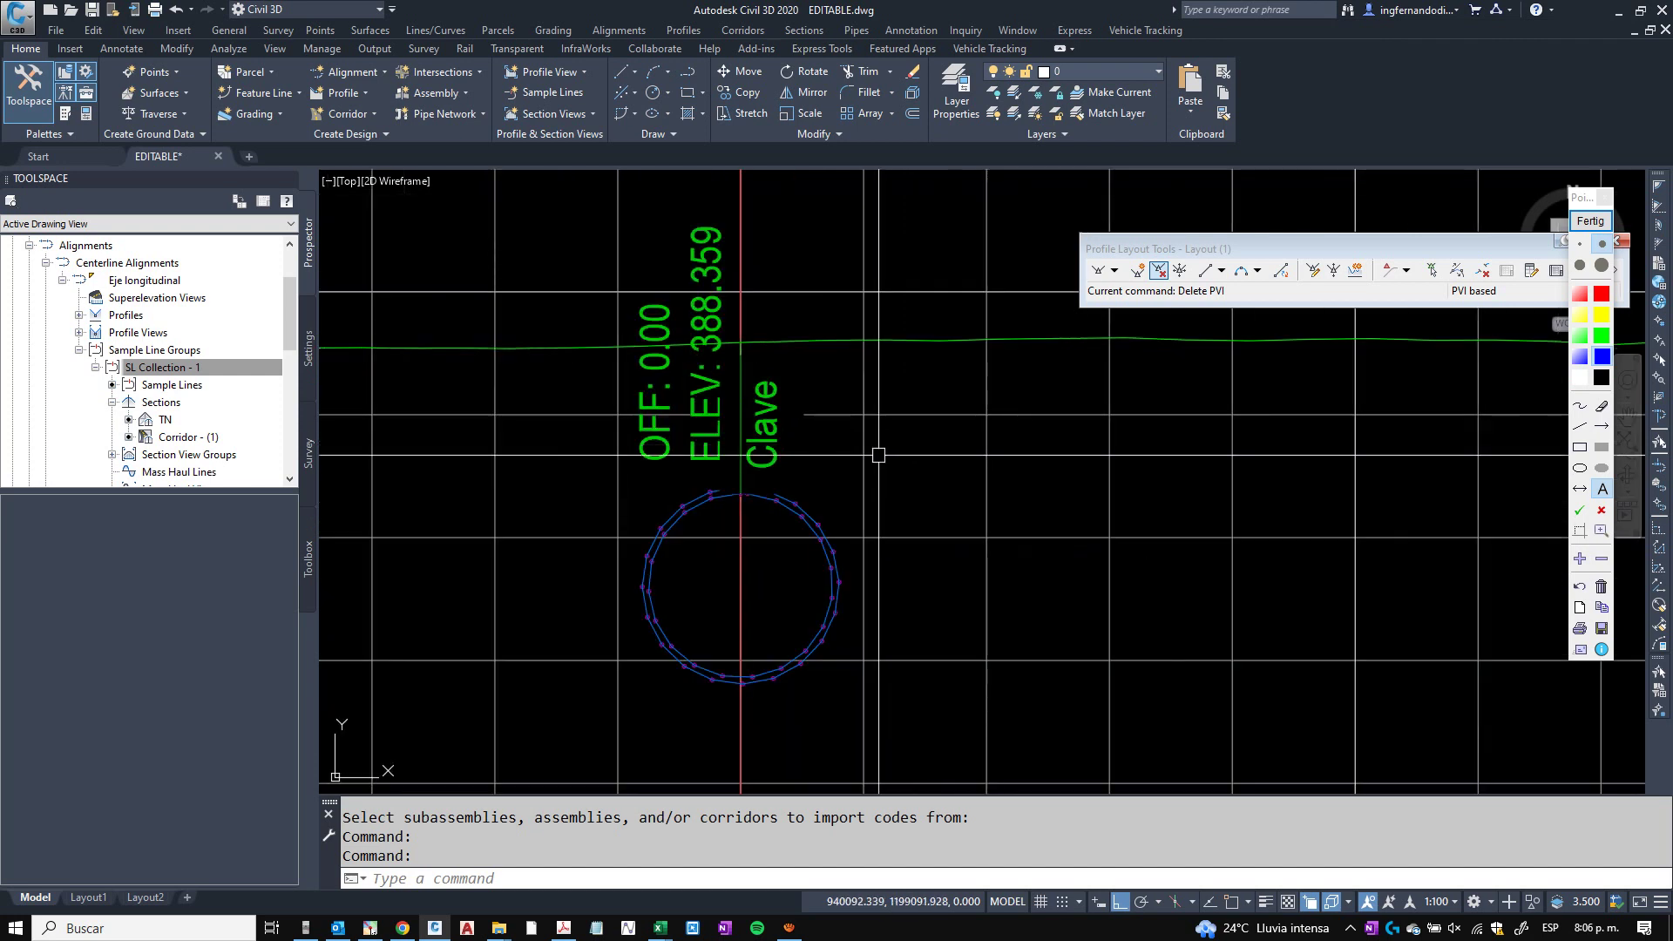
left_click(781, 435)
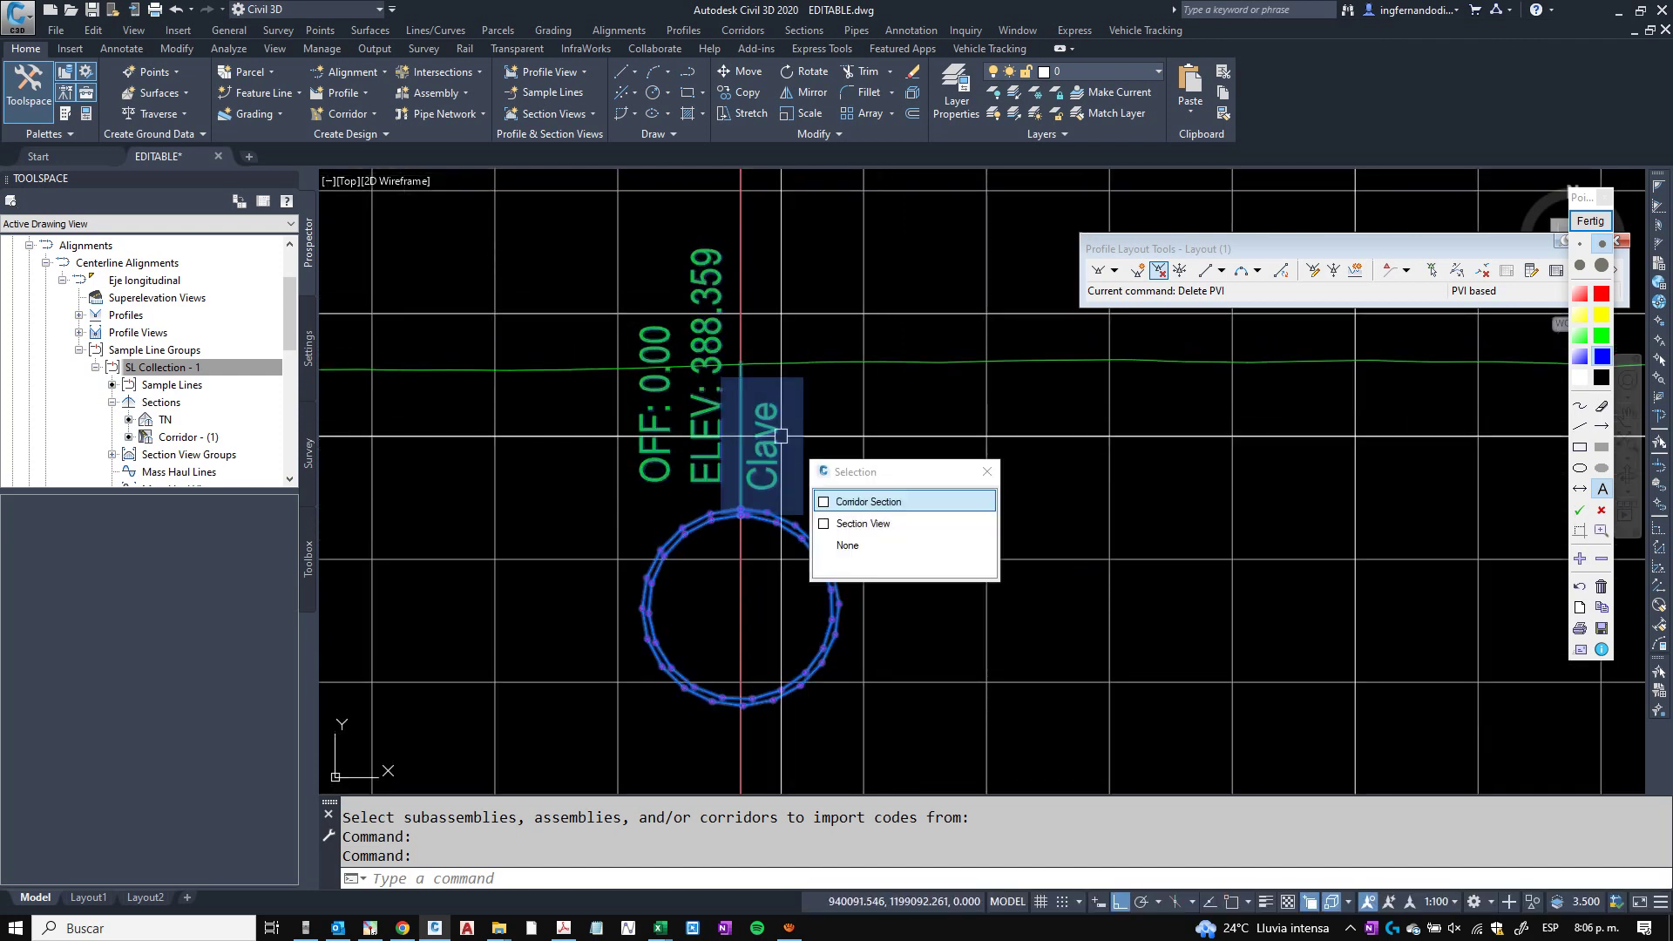
key("Return")
right_click(782, 437)
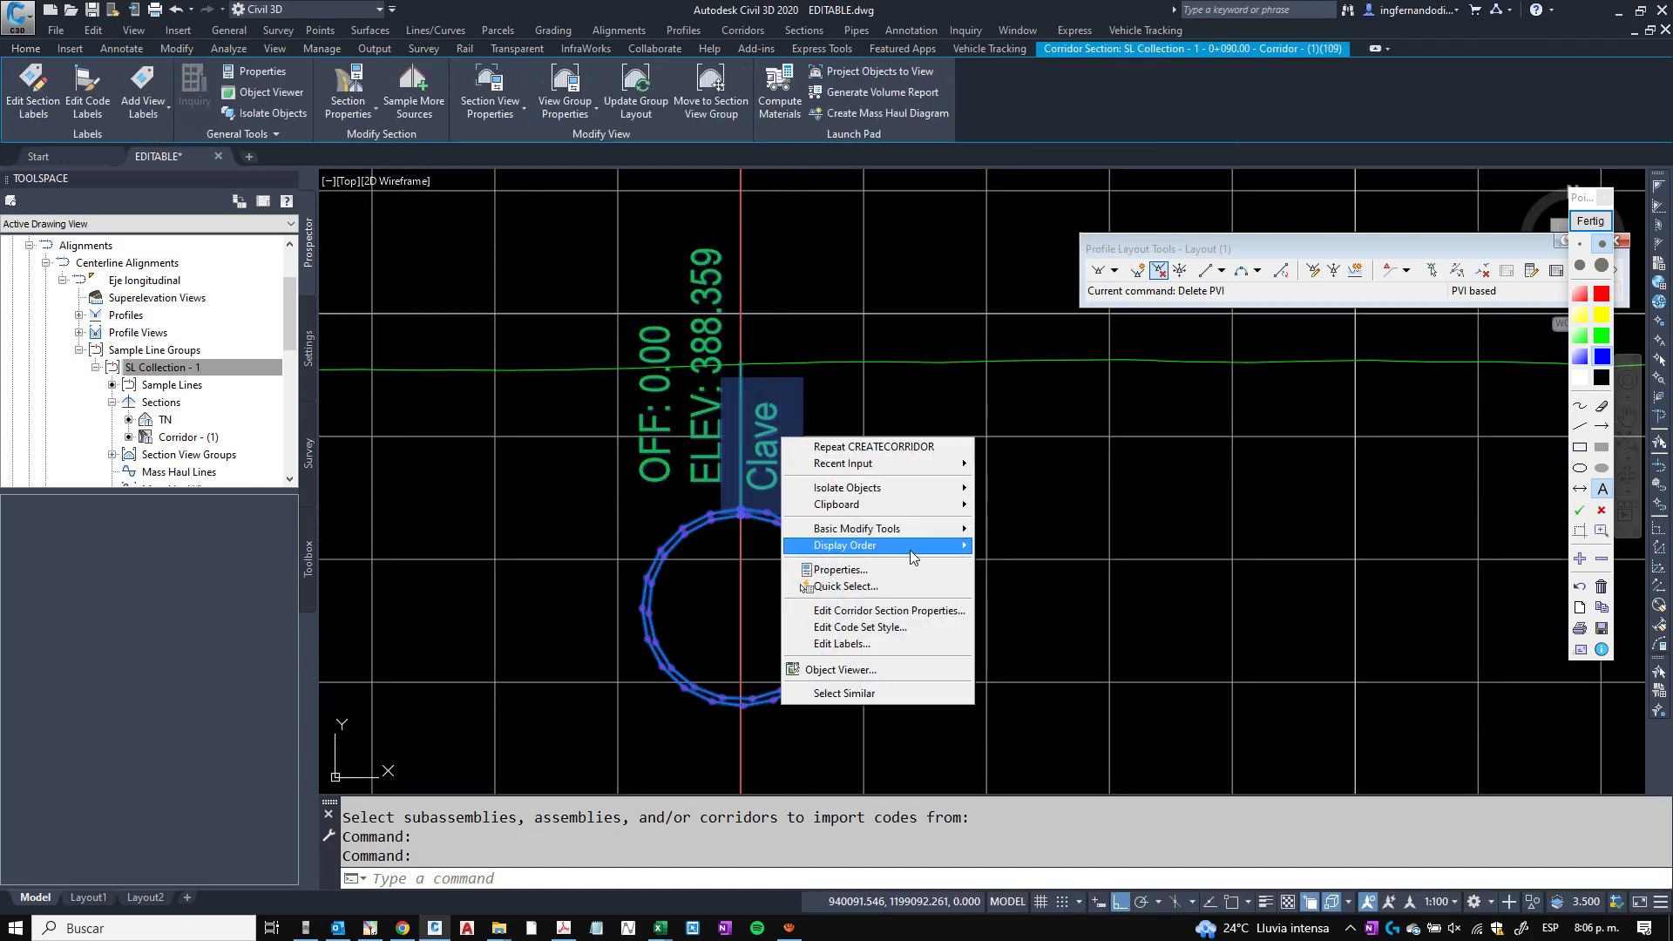
left_click(859, 627)
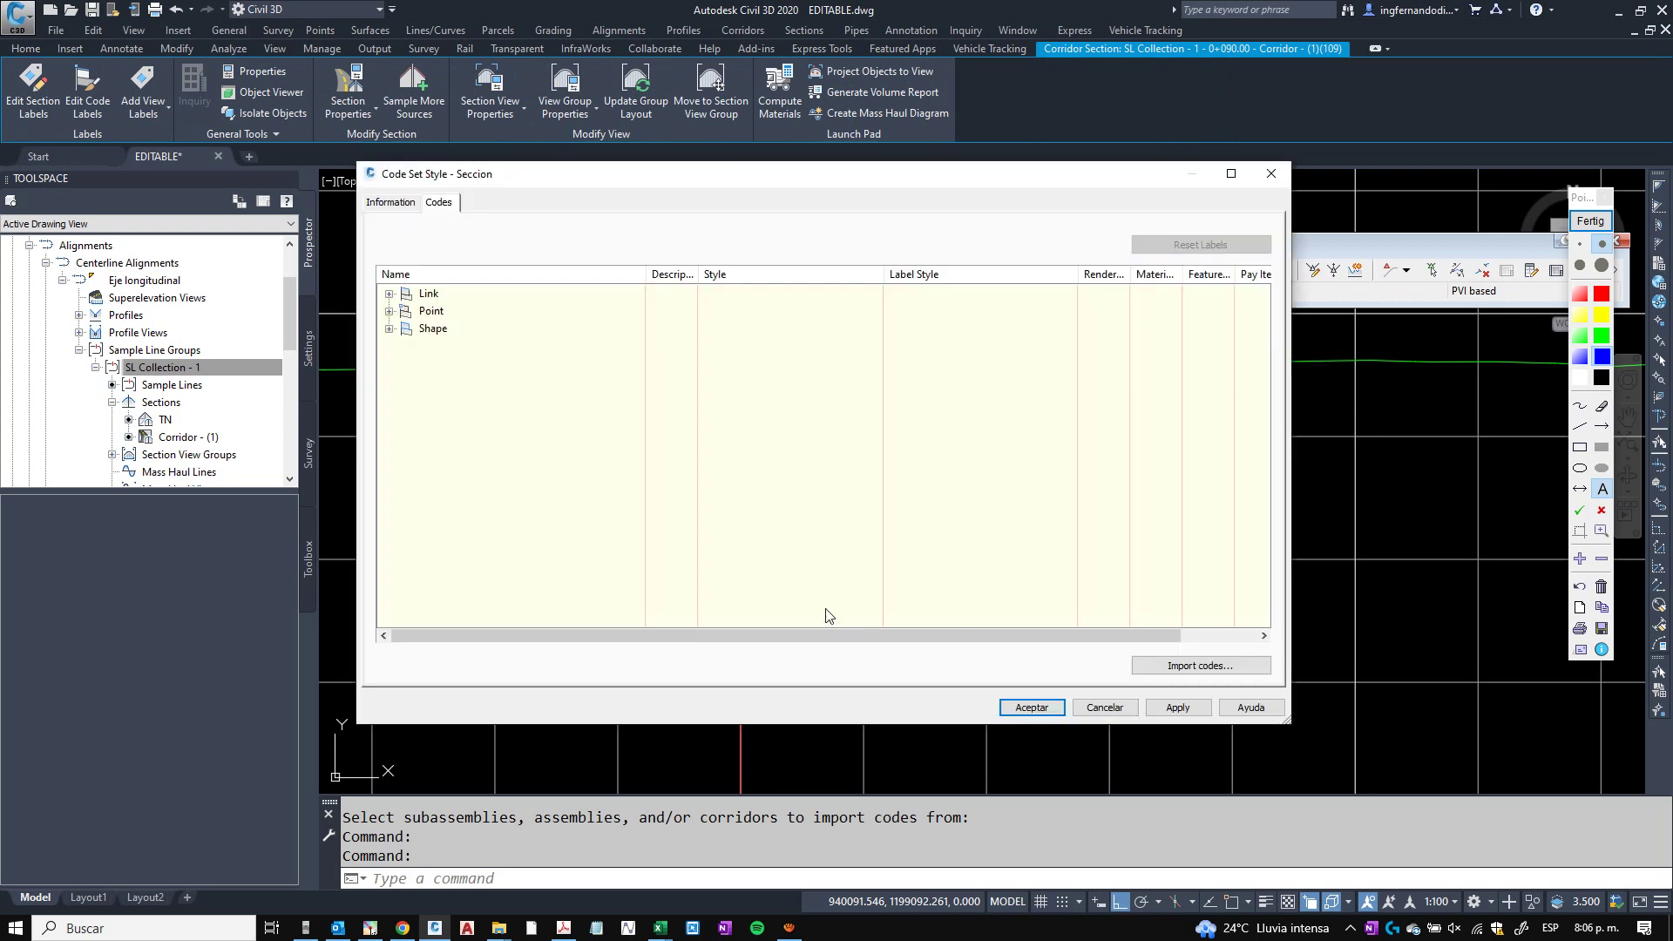
Open the "Offset Elevation" label style of the Clave point code for editing.
left_click(389, 311)
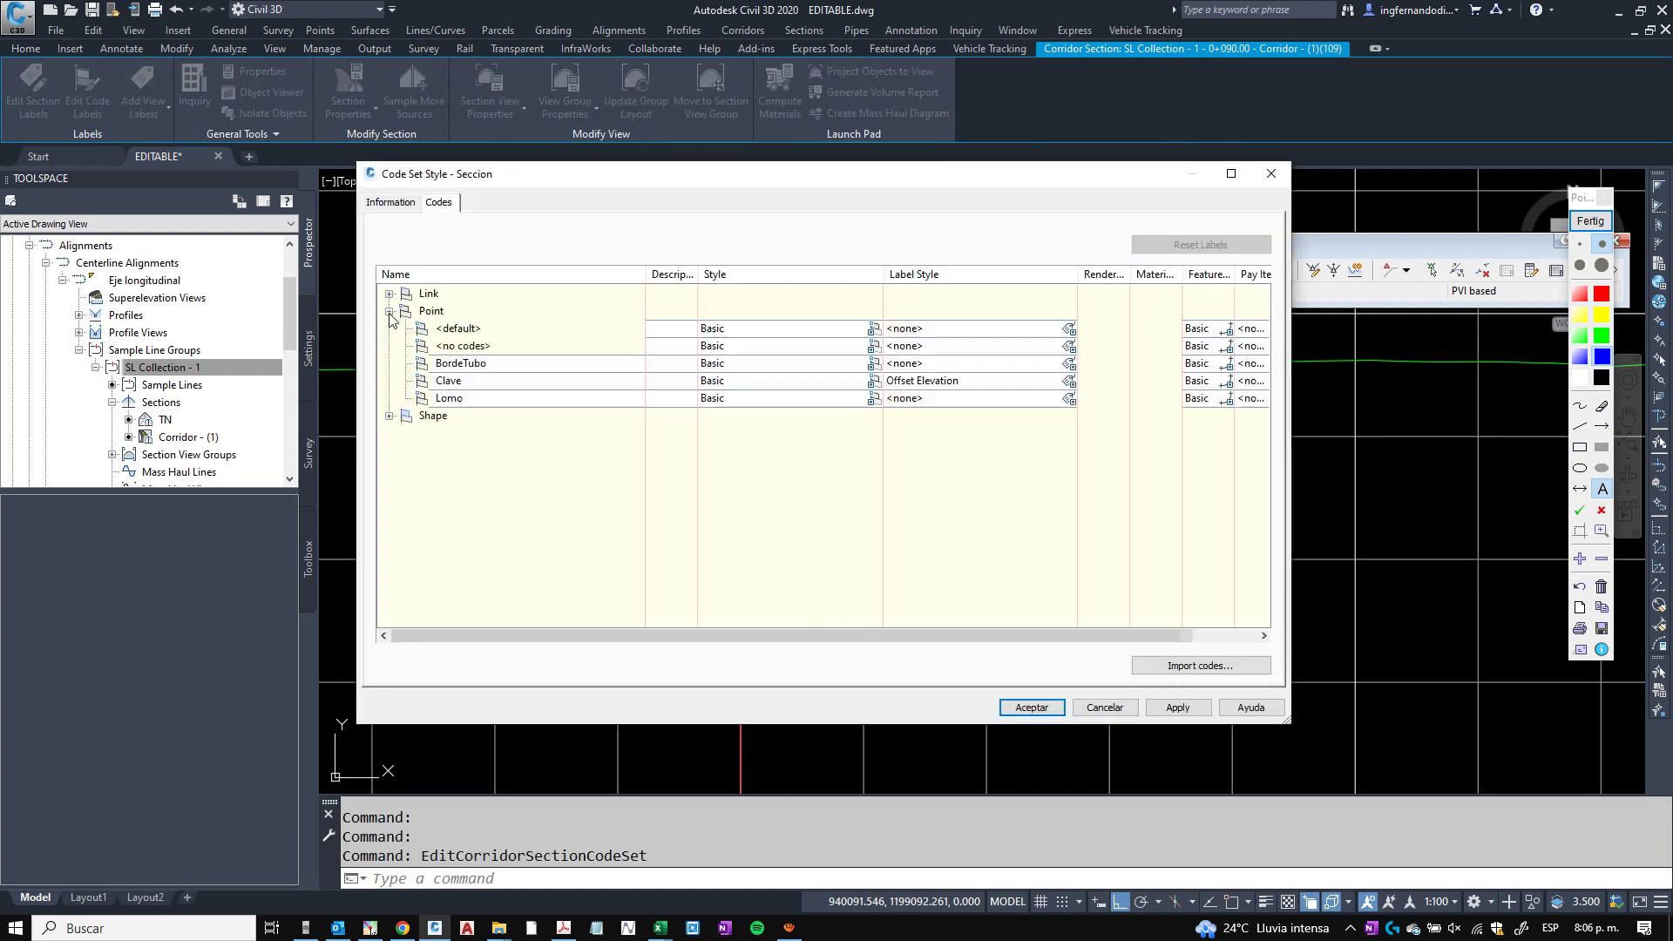
left_click(960, 384)
left_click(1069, 381)
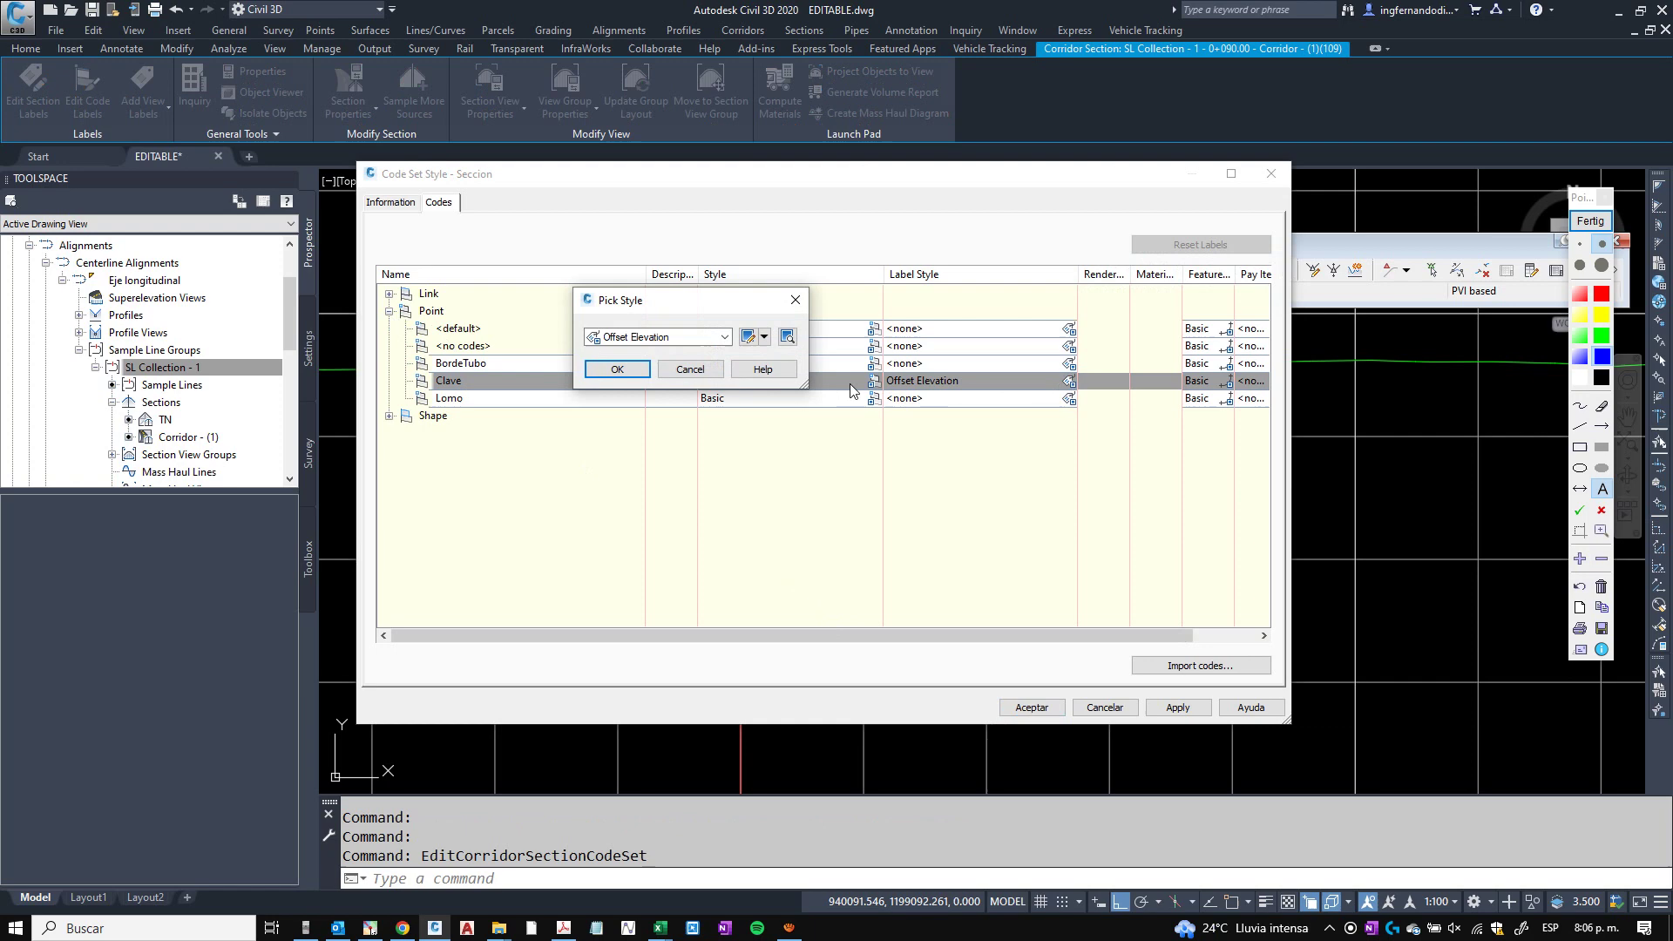
left_click(749, 334)
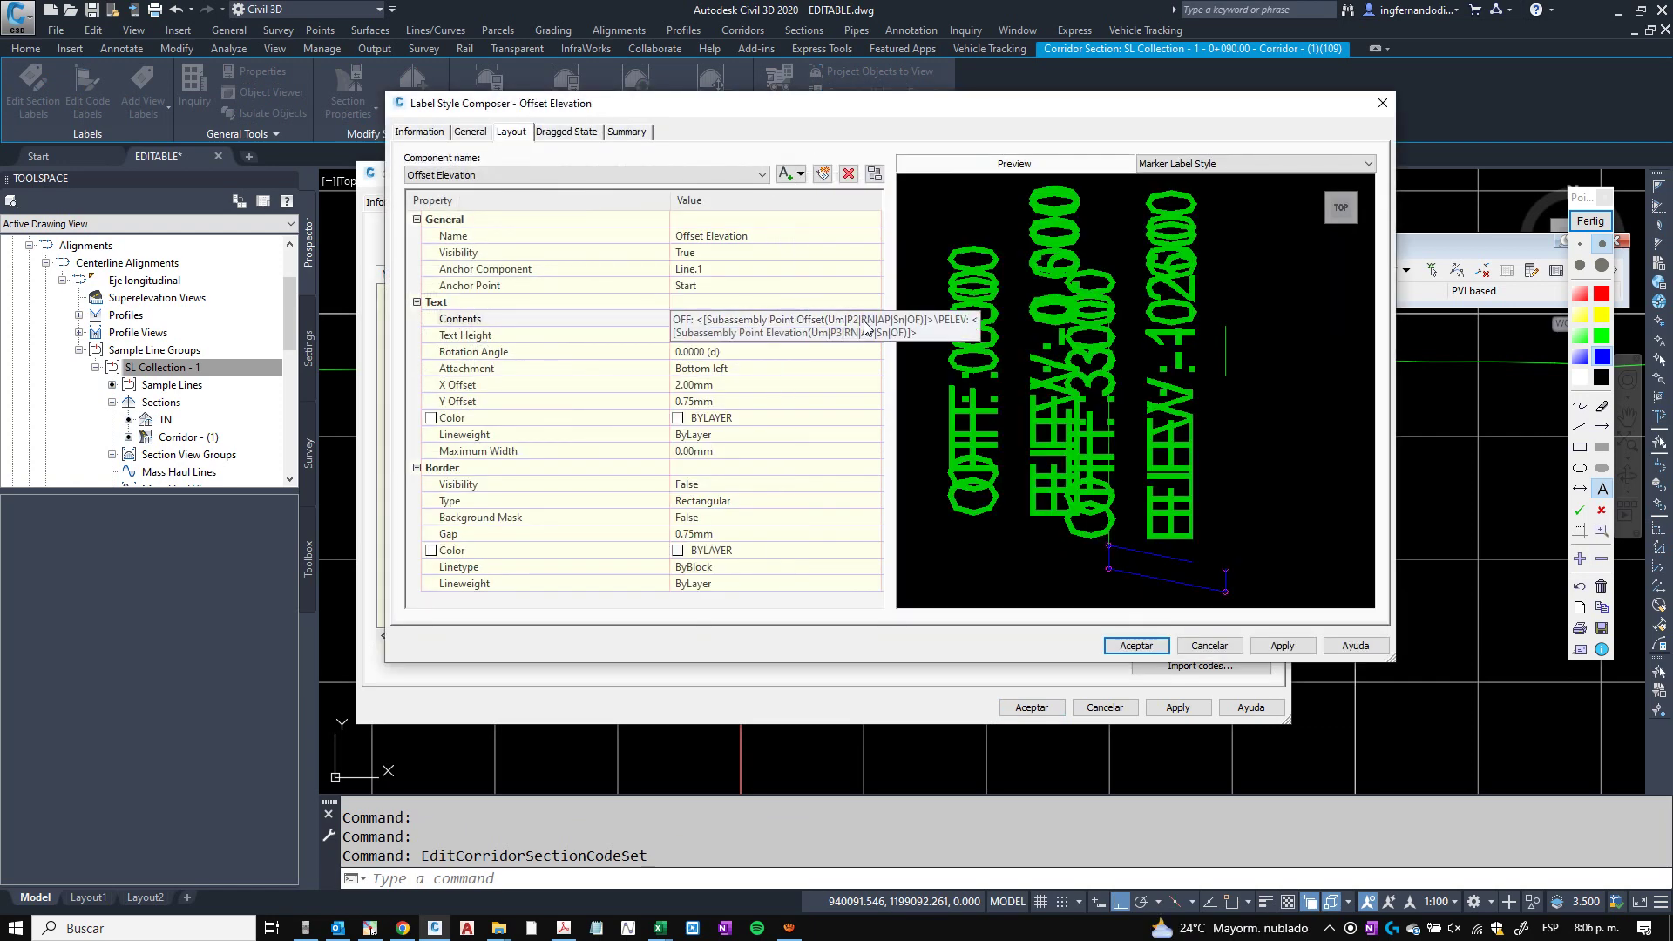
Replace the label's text contents with the Subassembly Point Elevation property in metres at 0.001 precision.
left_click(865, 323)
left_click(870, 318)
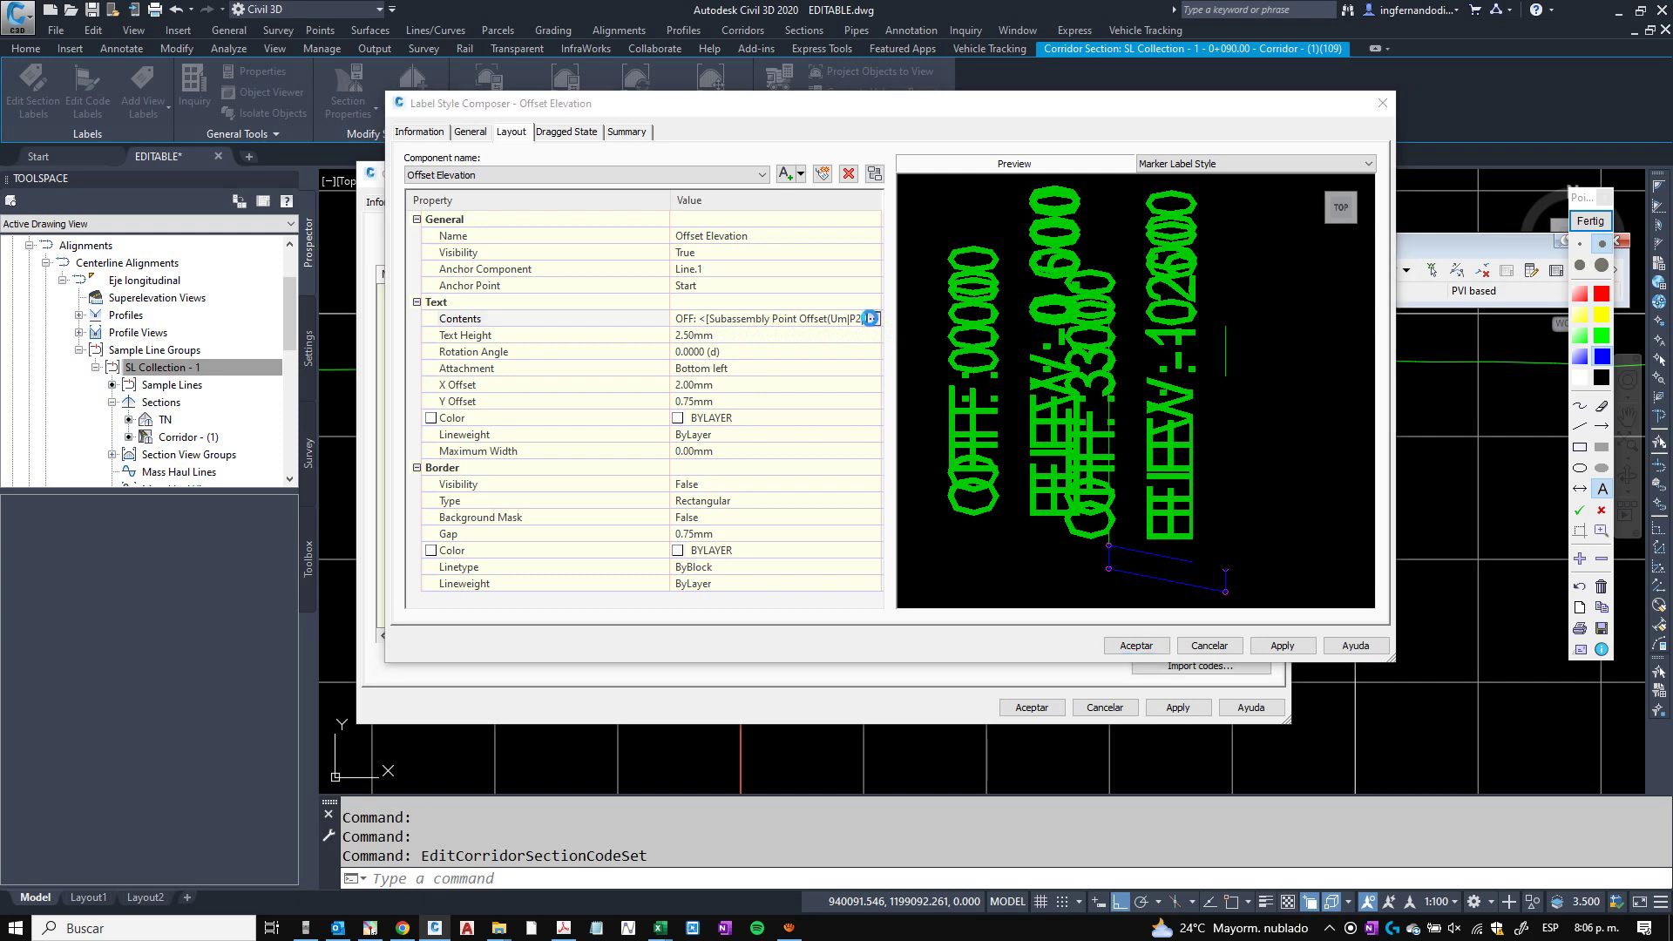
left_click_drag(625, 340, 276, 239)
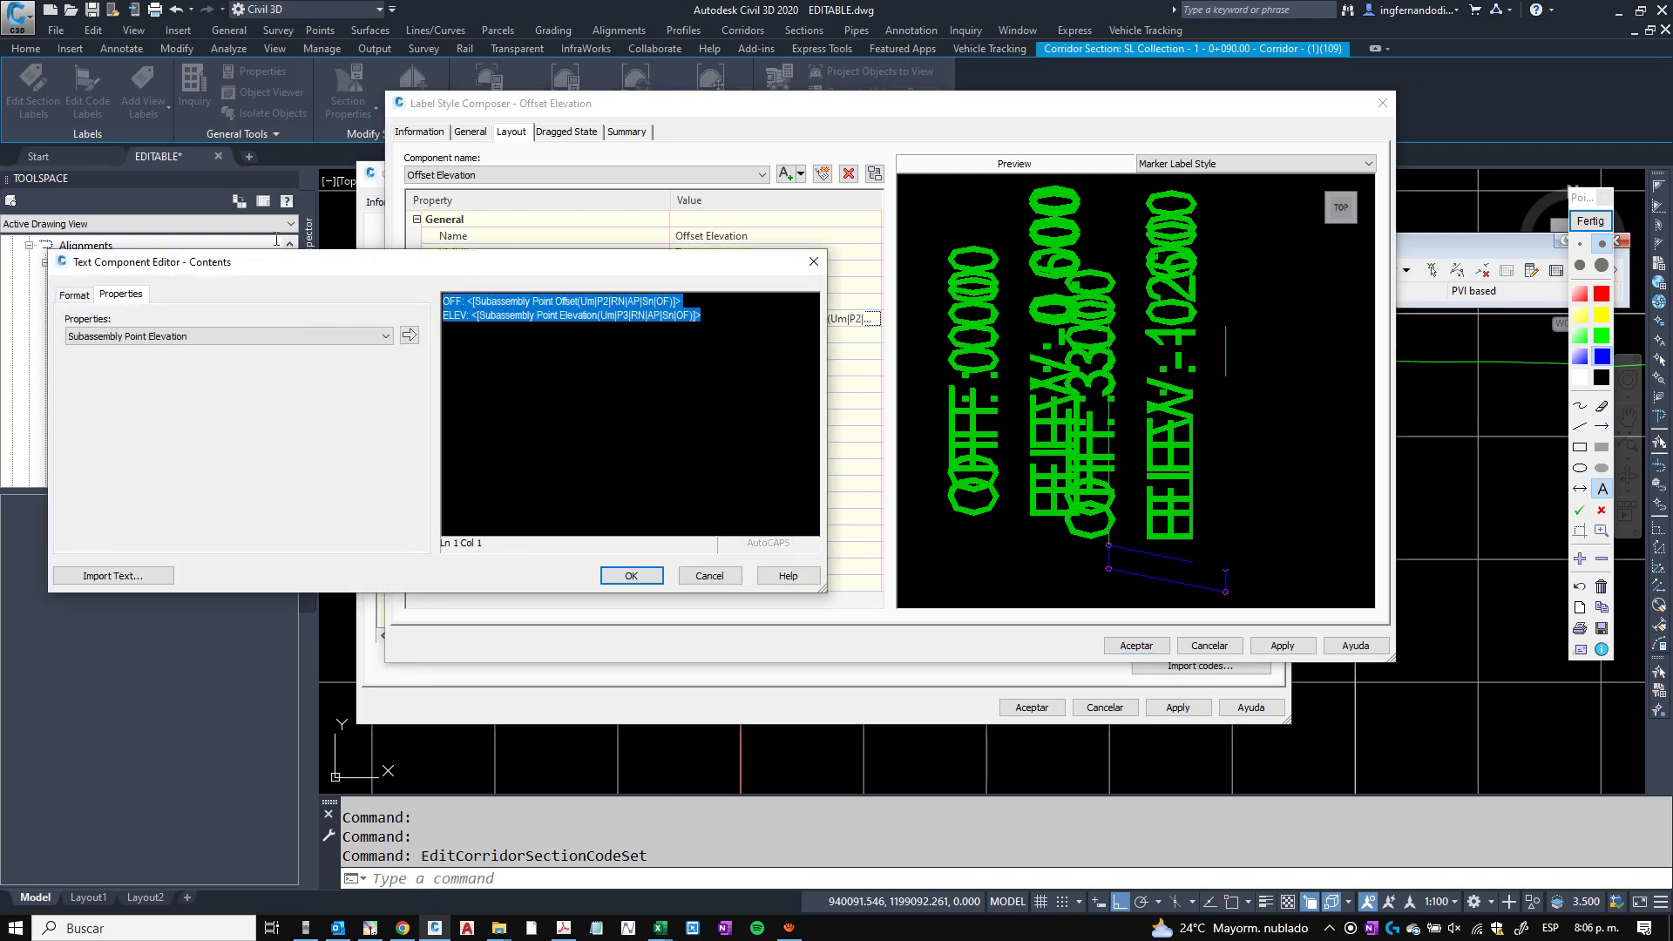
key("Delete")
left_click(202, 335)
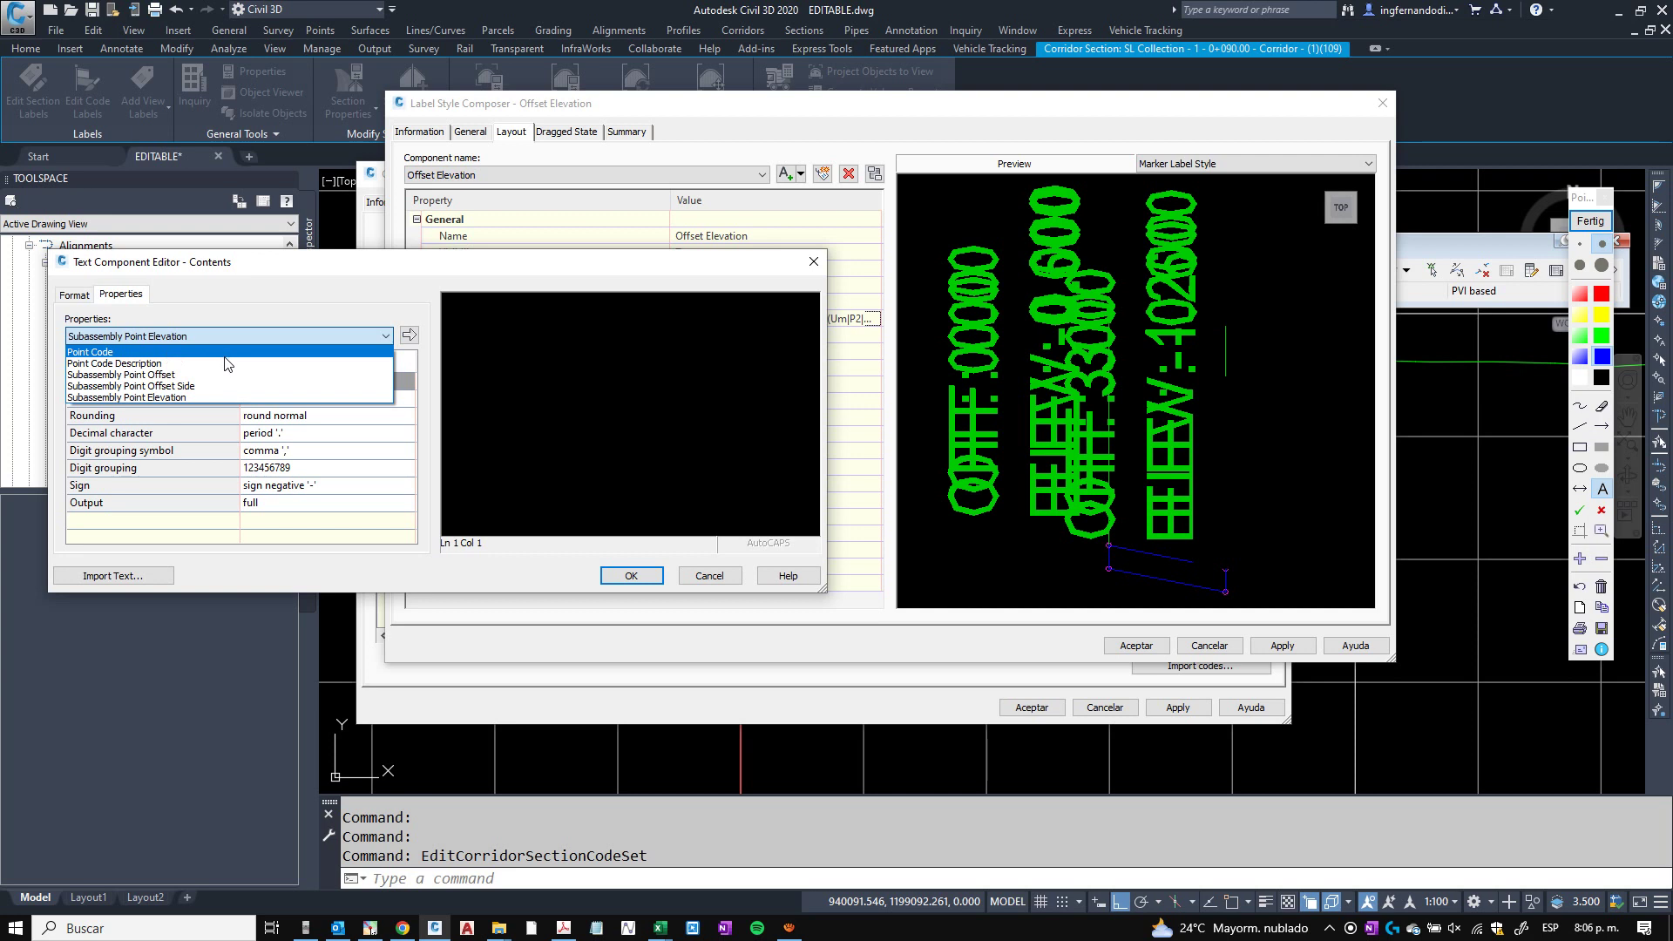
left_click(171, 398)
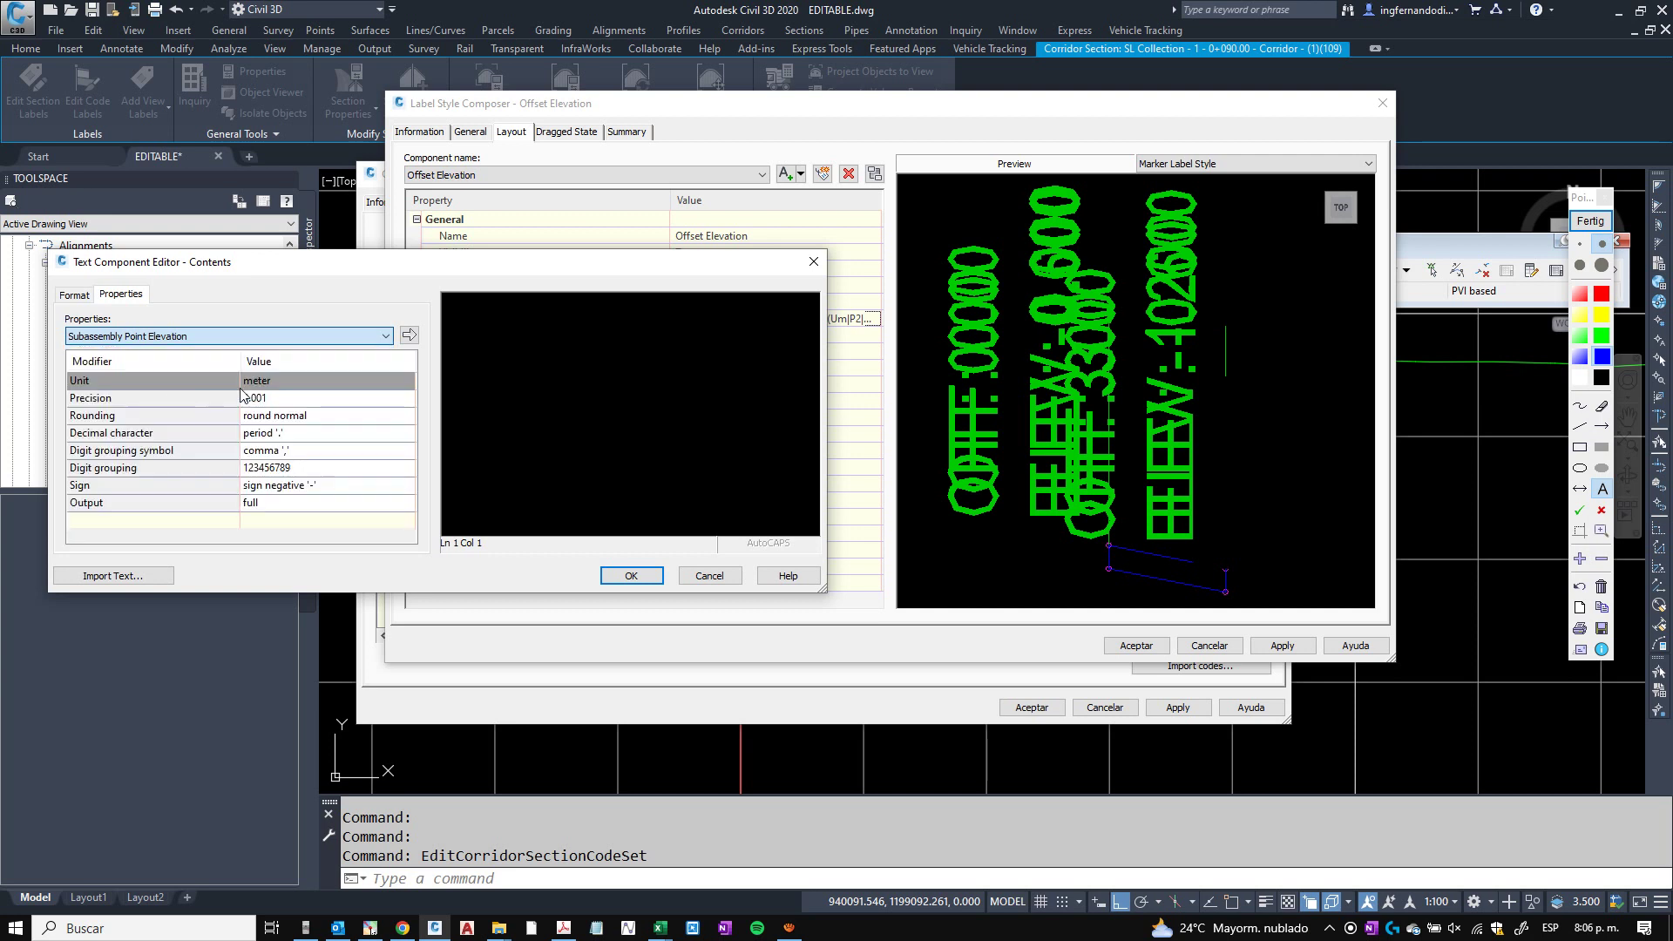
left_click(292, 402)
left_click(292, 397)
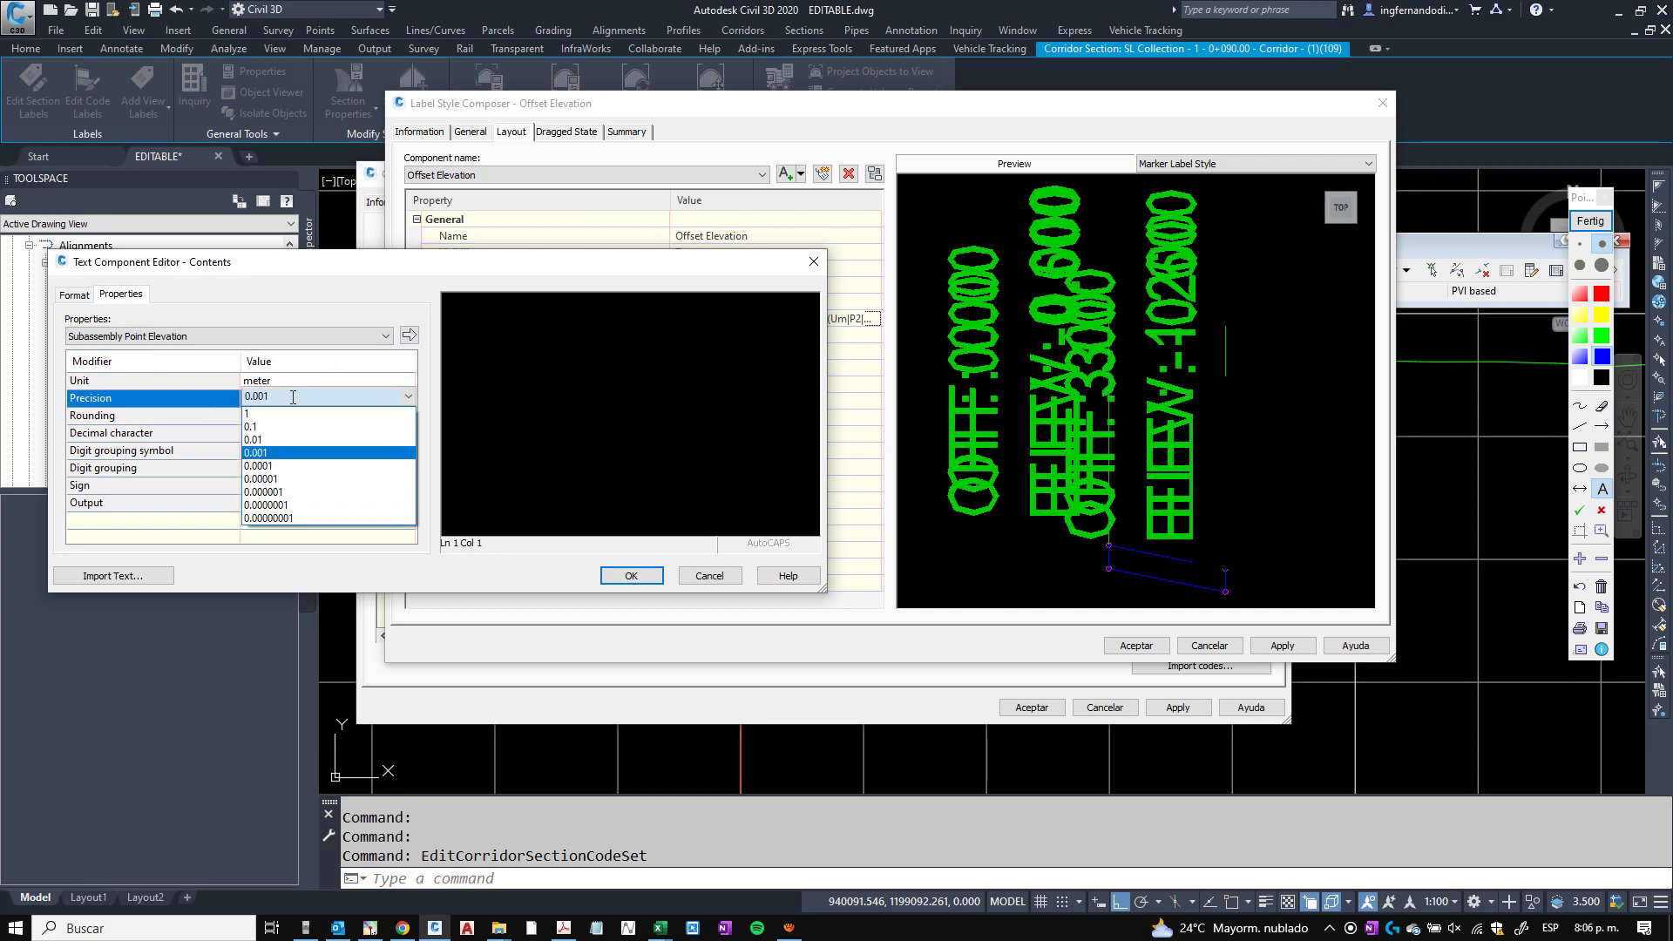
left_click(292, 415)
left_click(409, 335)
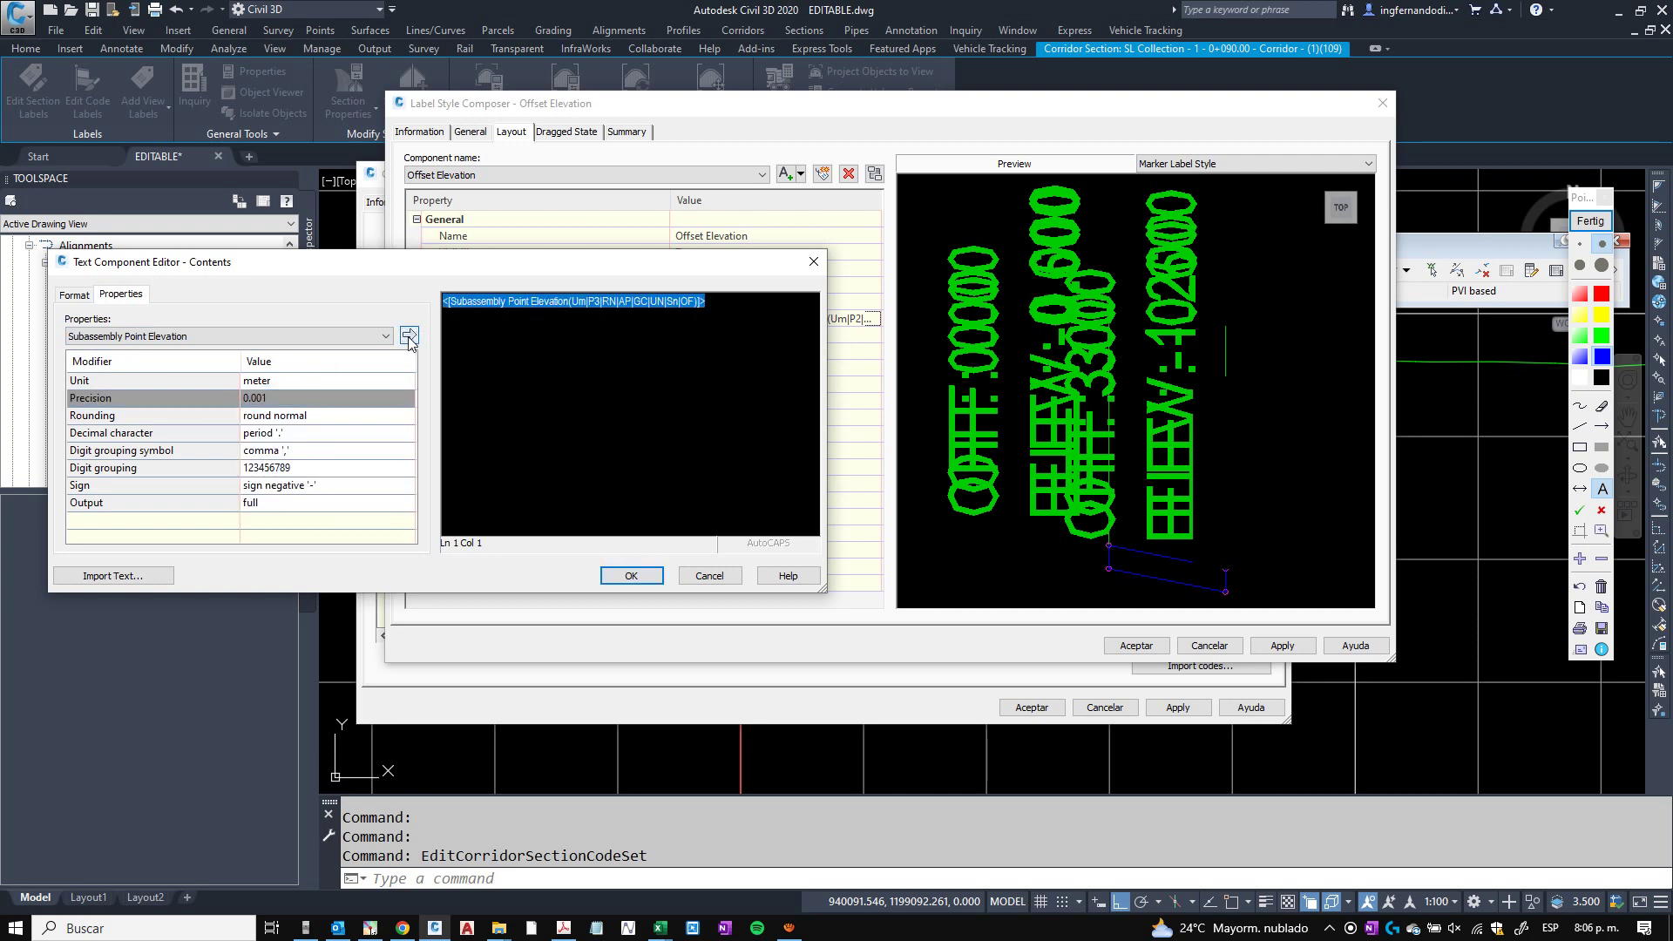
Prefix the elevation property with "Cota Clave:" and save both the label style and the code set style.
left_click(442, 302)
type("Cota ")
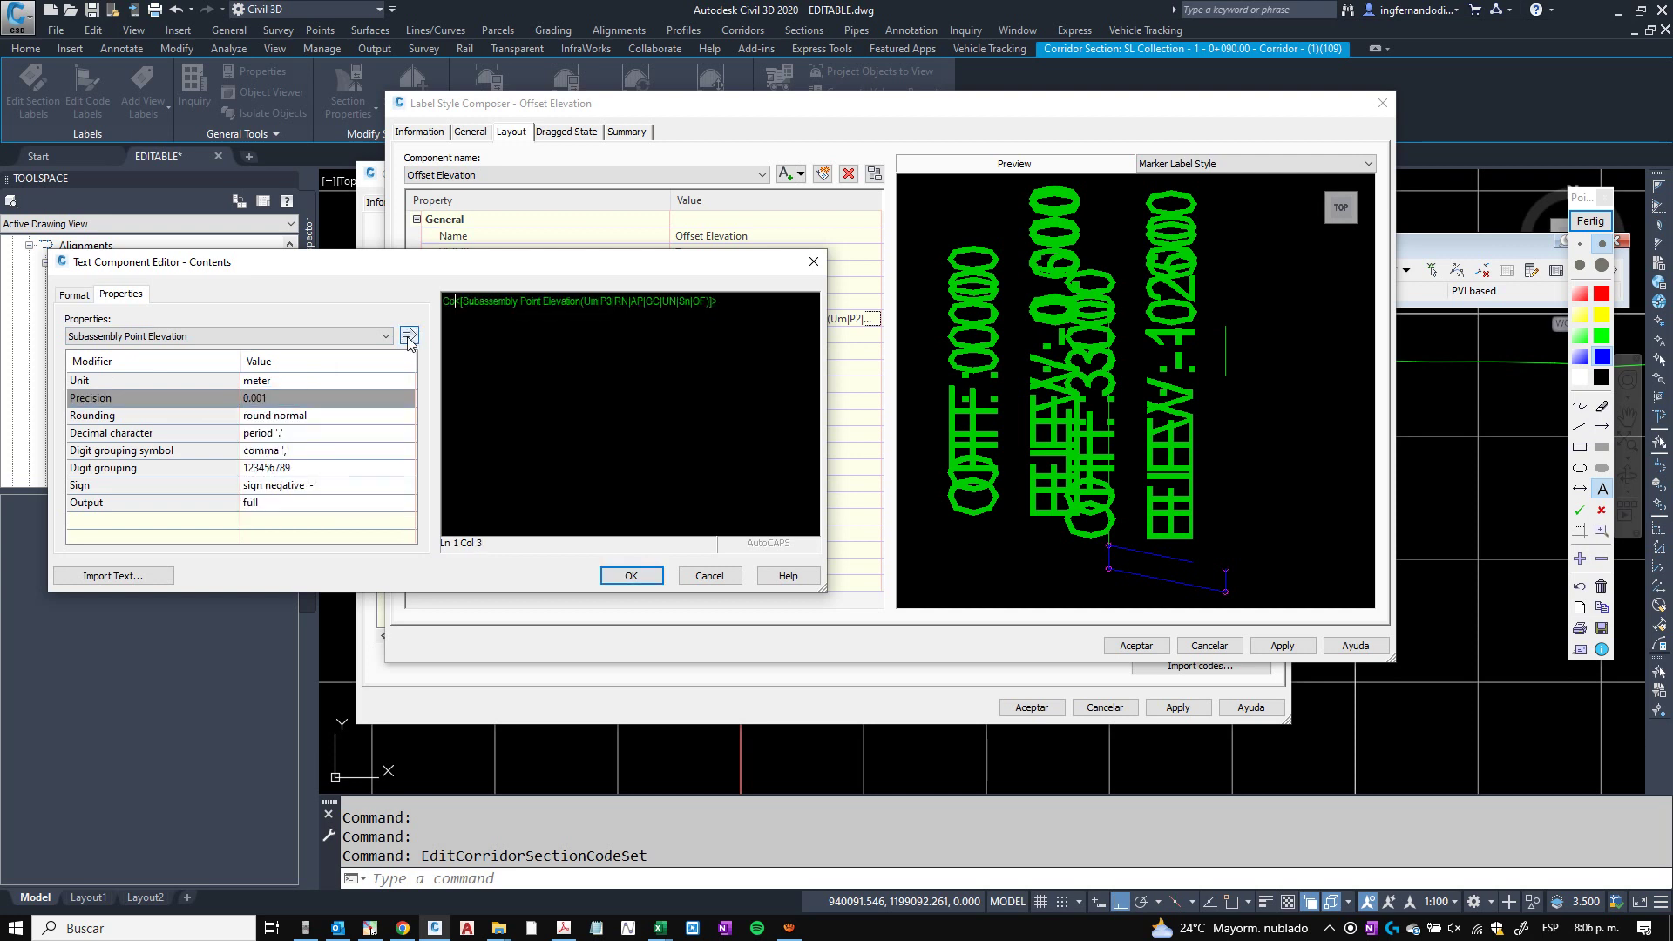
type("Clave:")
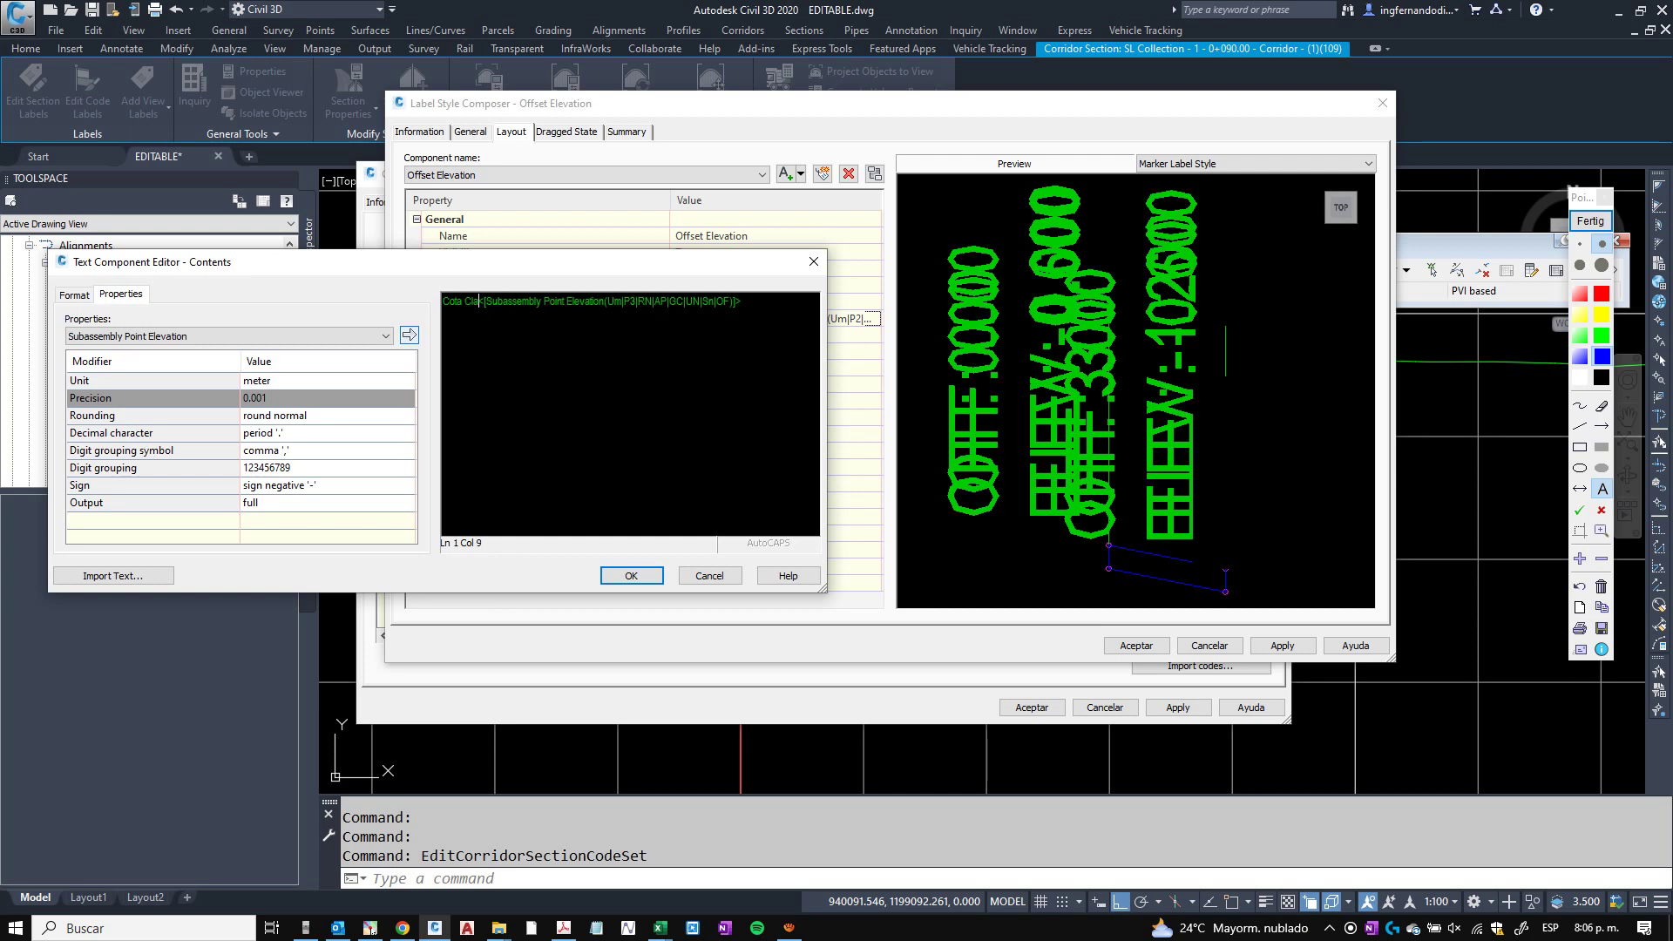
left_click(631, 574)
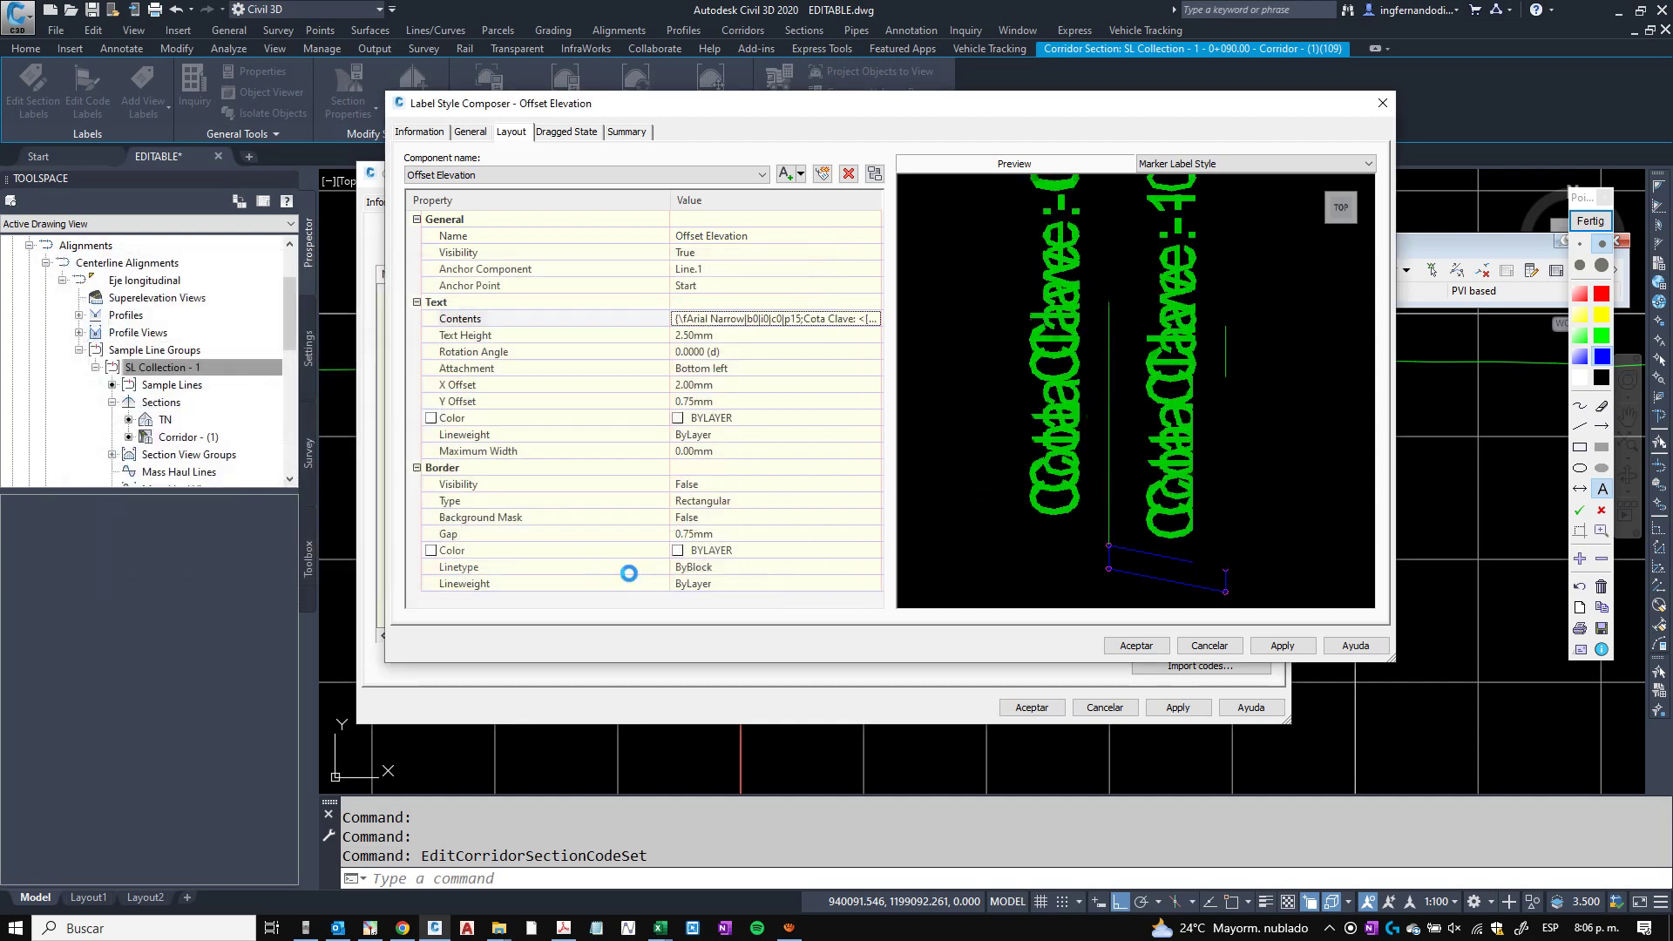
left_click(1277, 645)
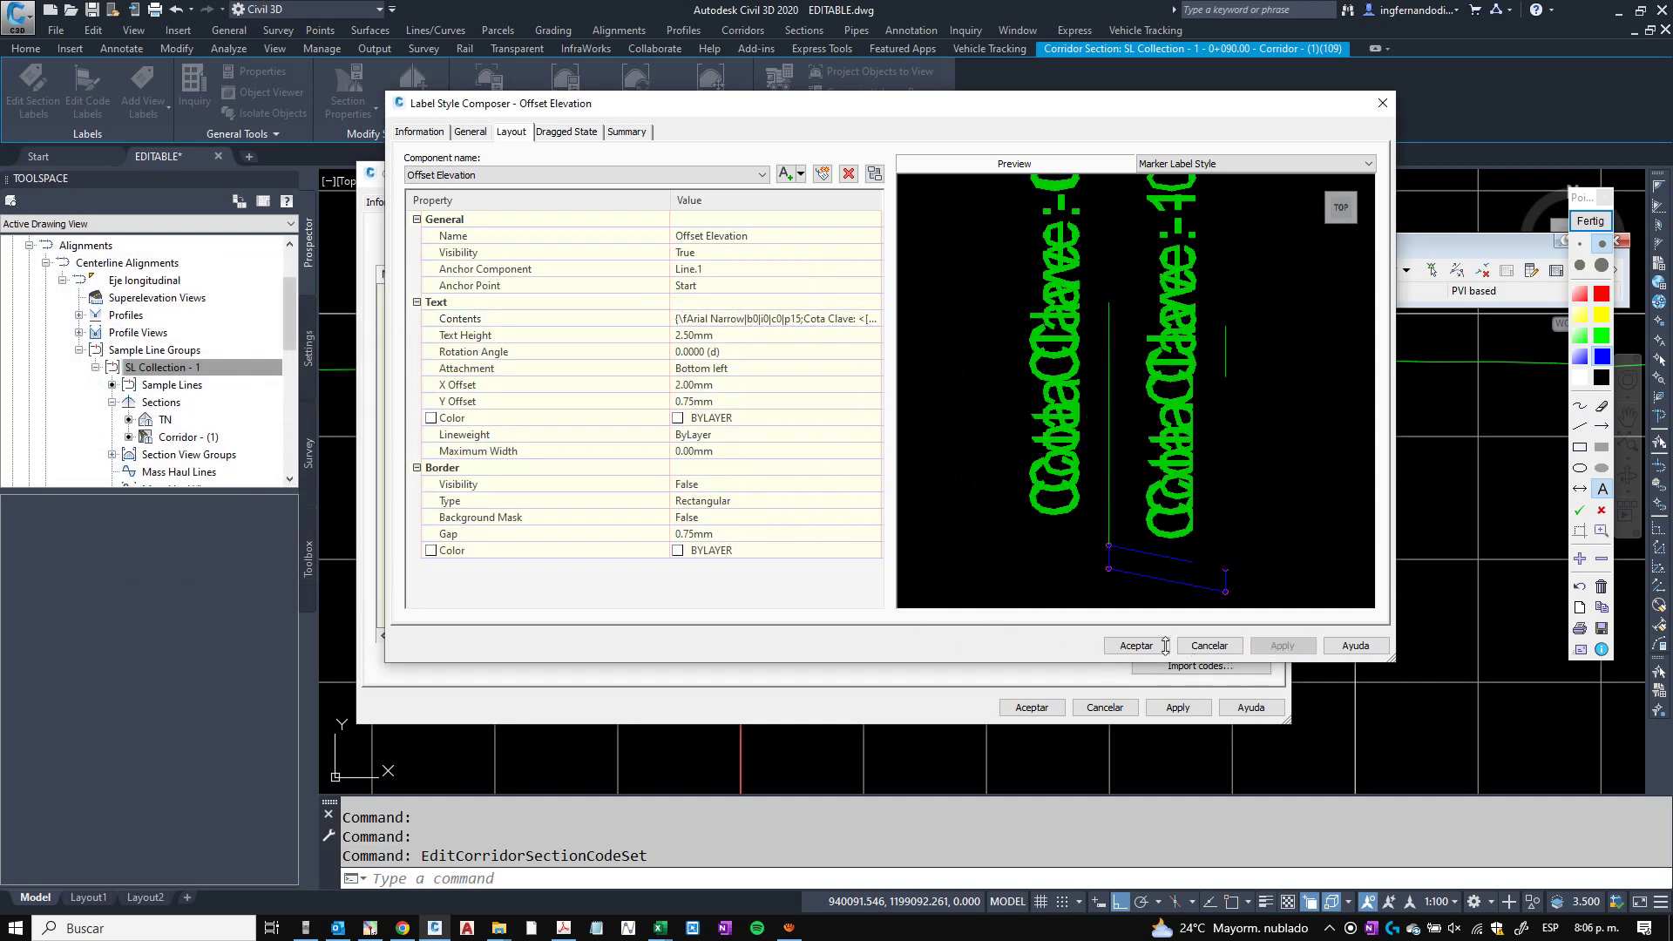
left_click(1136, 646)
left_click(617, 370)
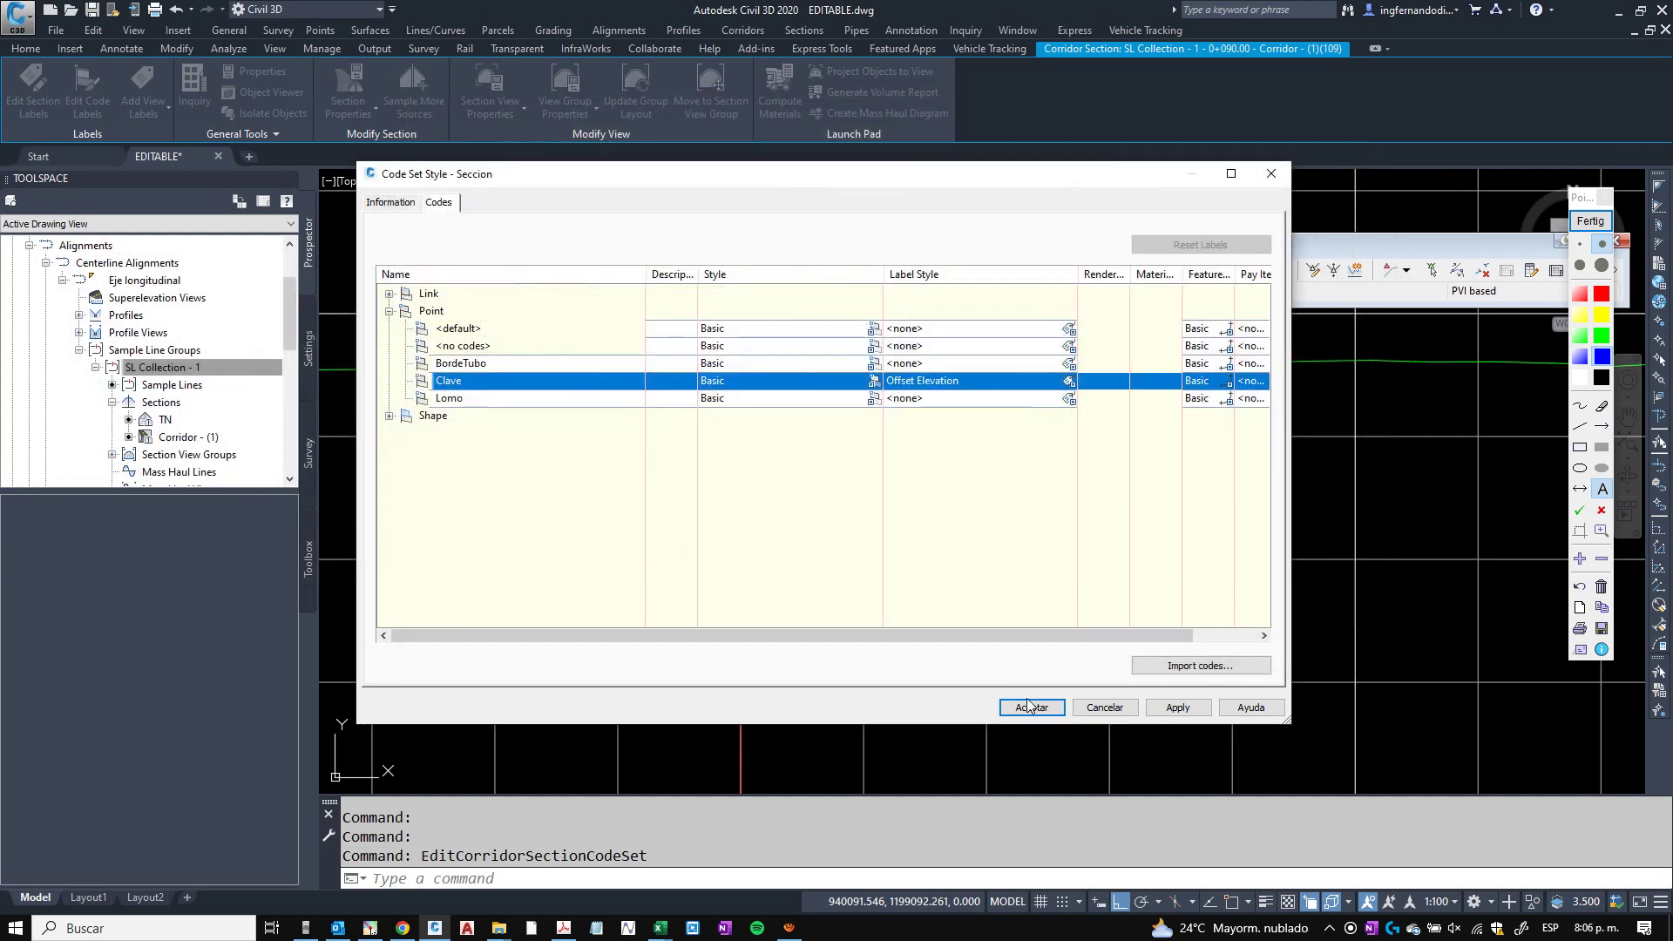
left_click(1031, 706)
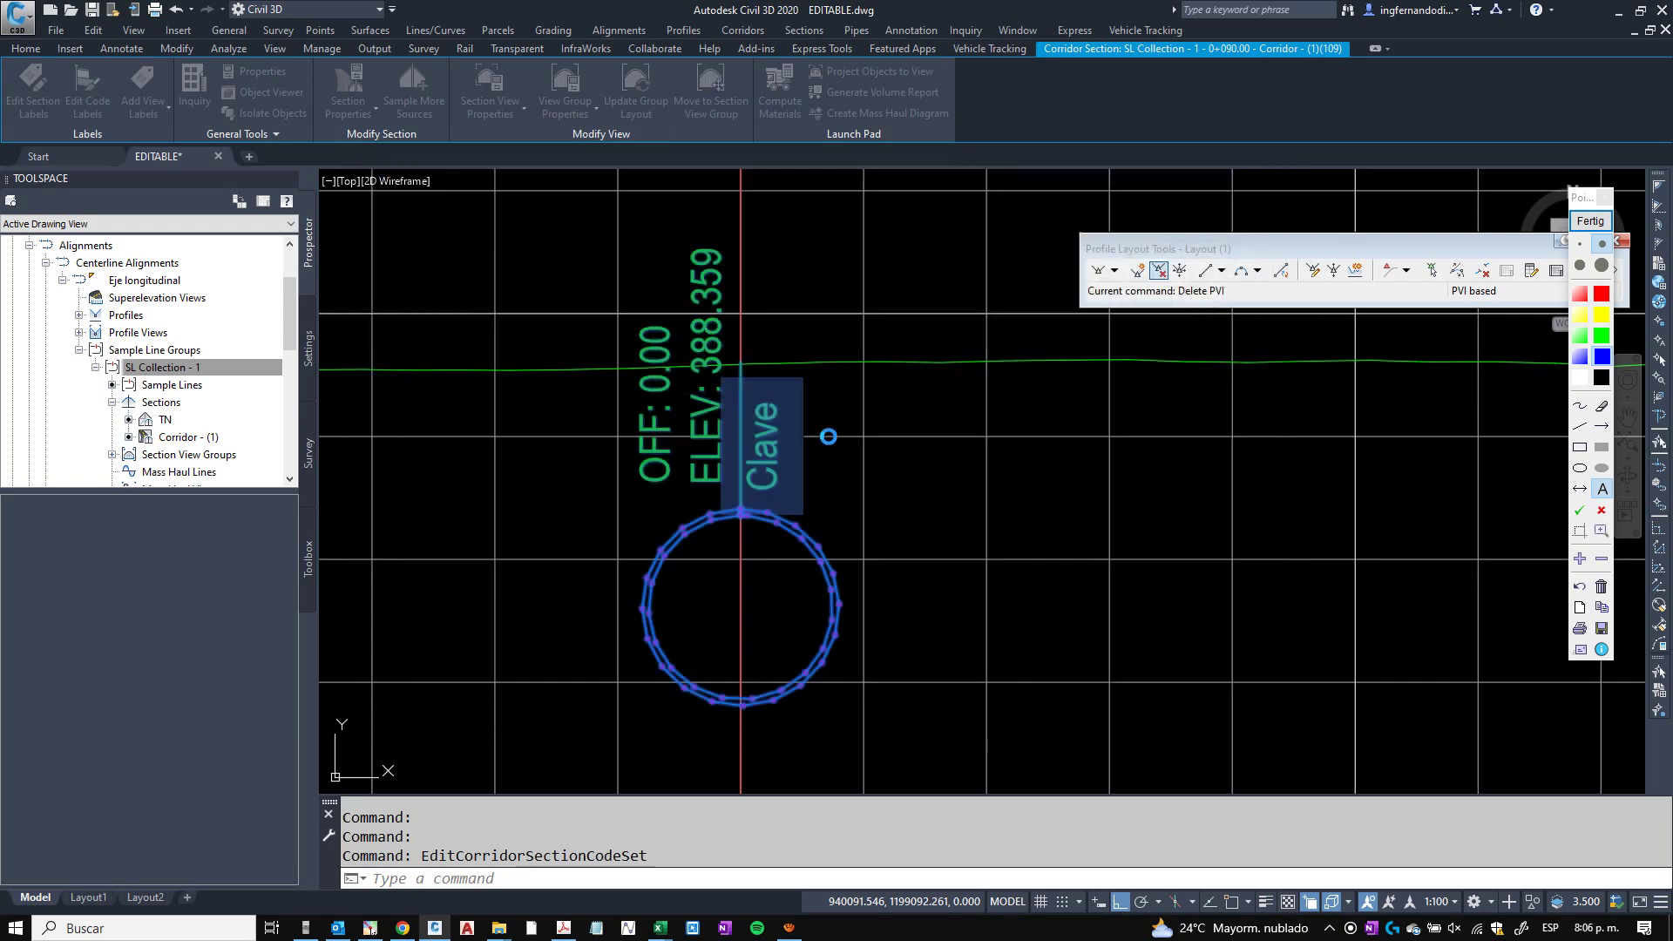
Examine the pipe outline and its Clave elevation label in several of the section views.
middle_click_drag(1150, 439, 1102, 554)
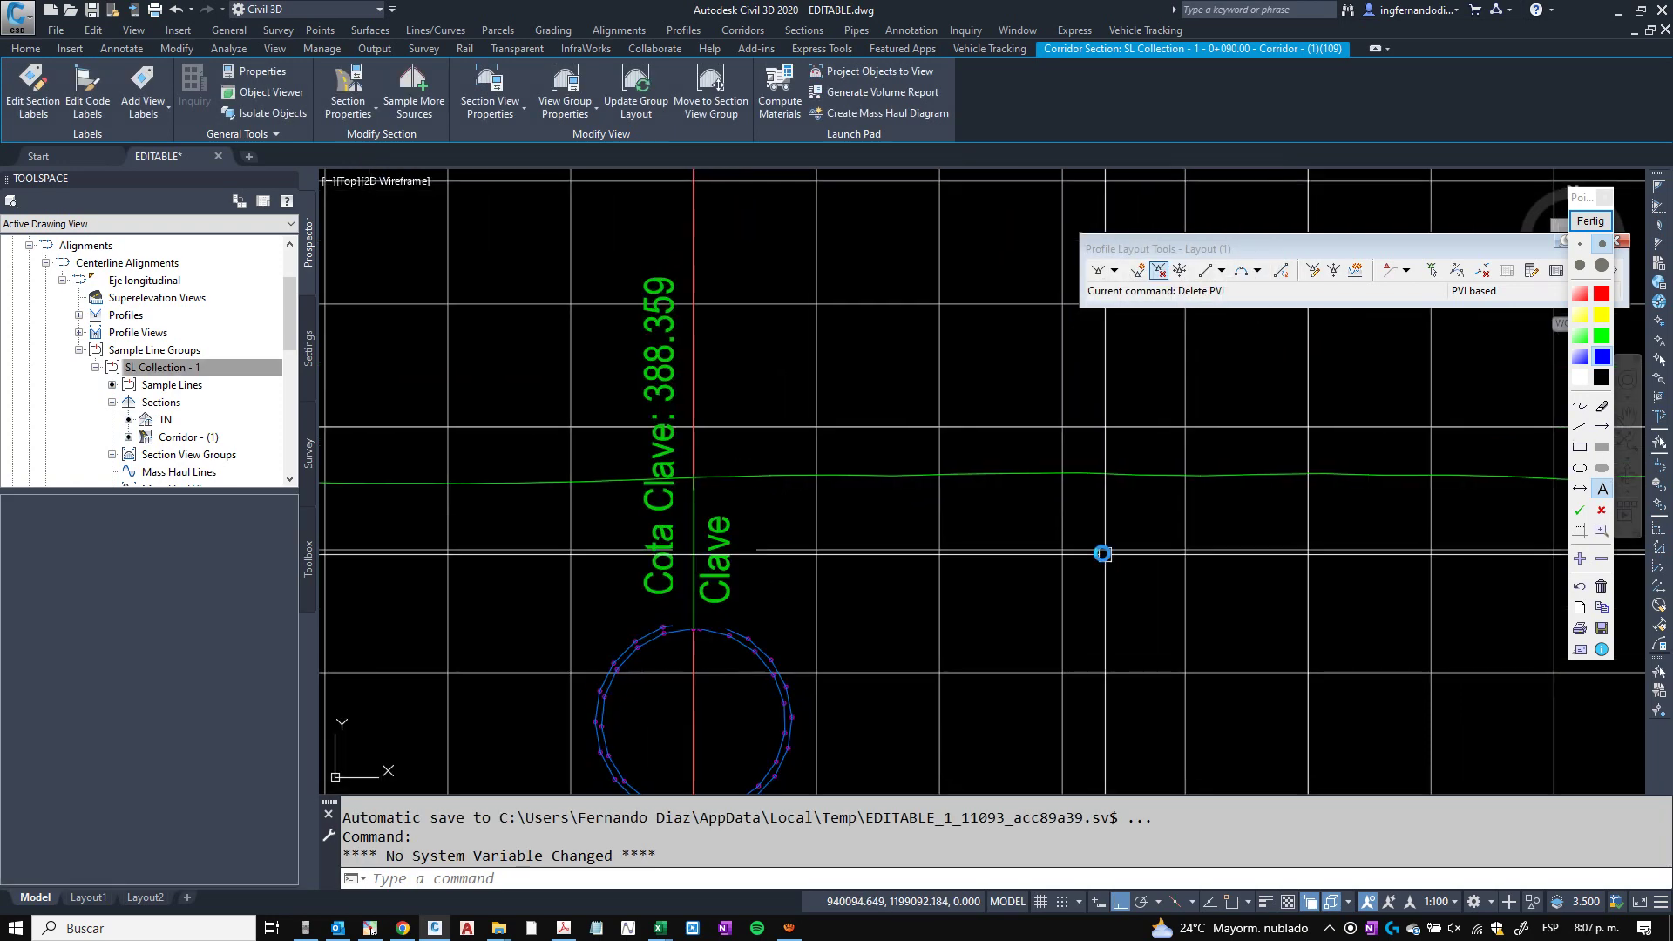
key("Escape")
key("Escape")
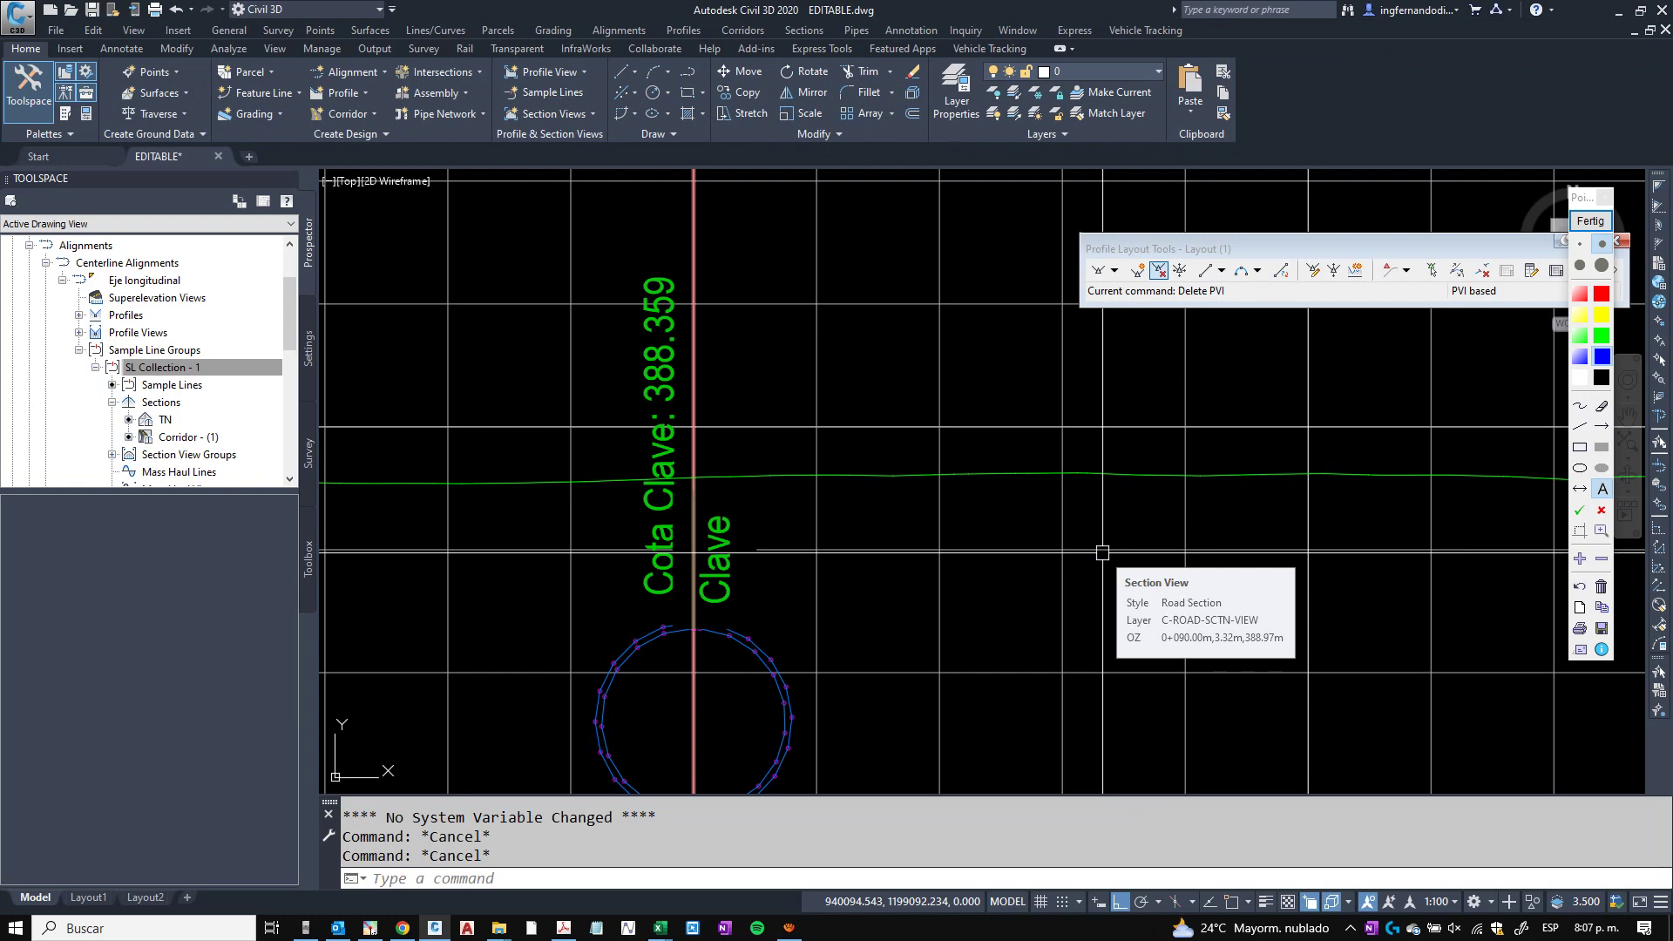
scroll(785, 610, "up", 5)
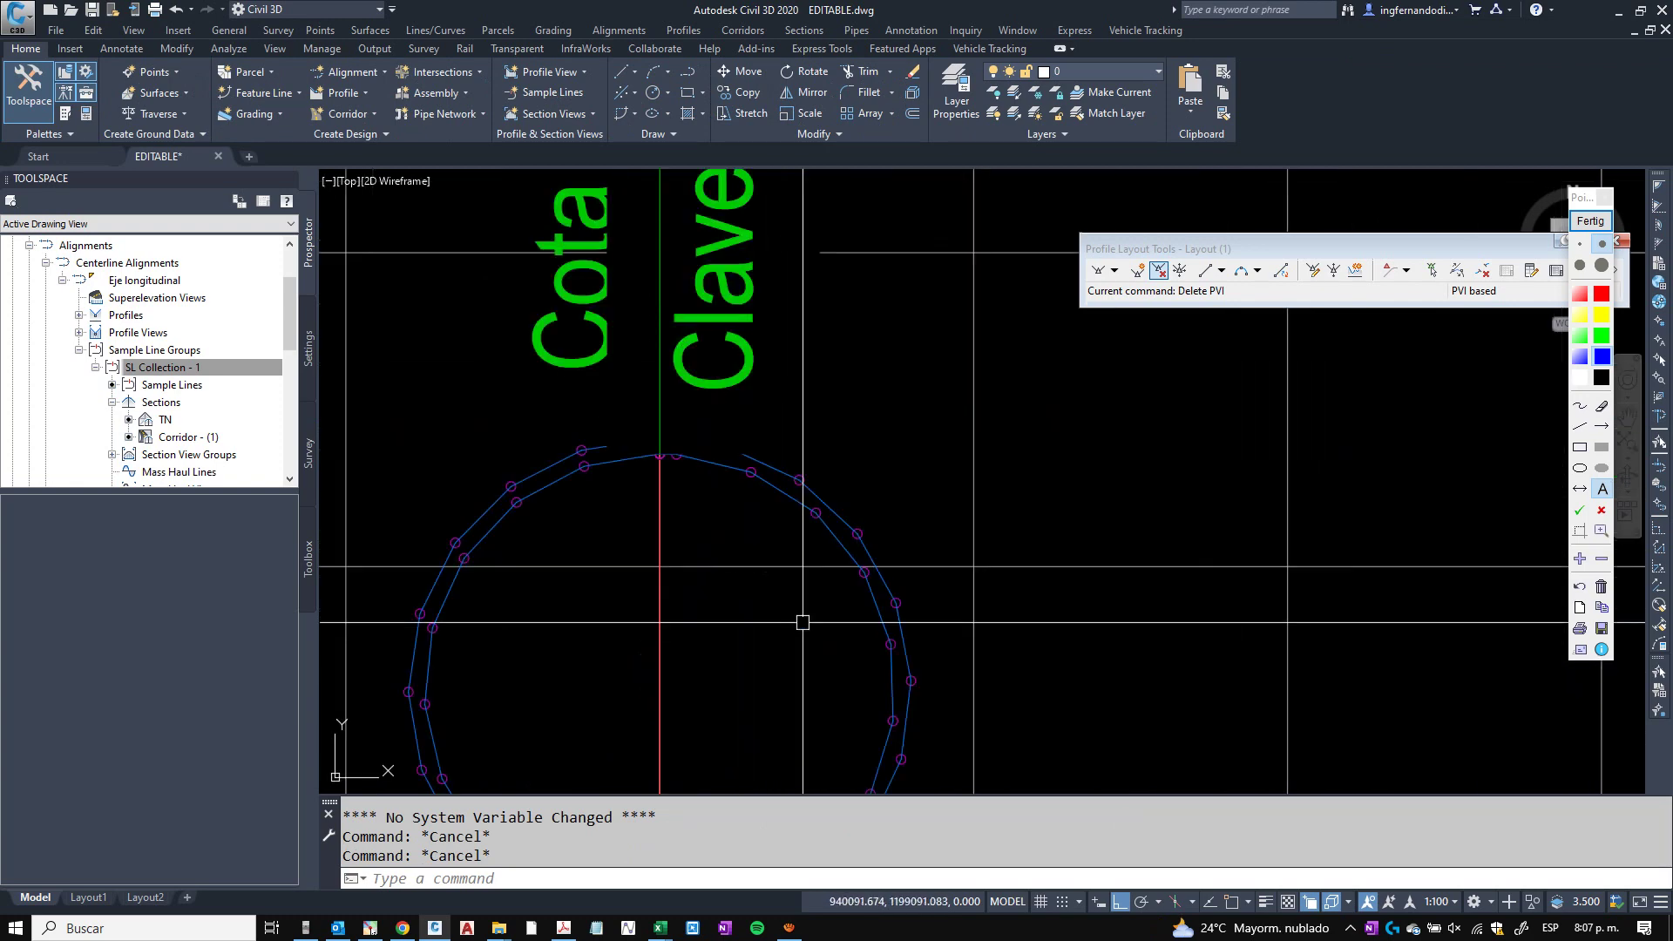
scroll(802, 622, "down", 6)
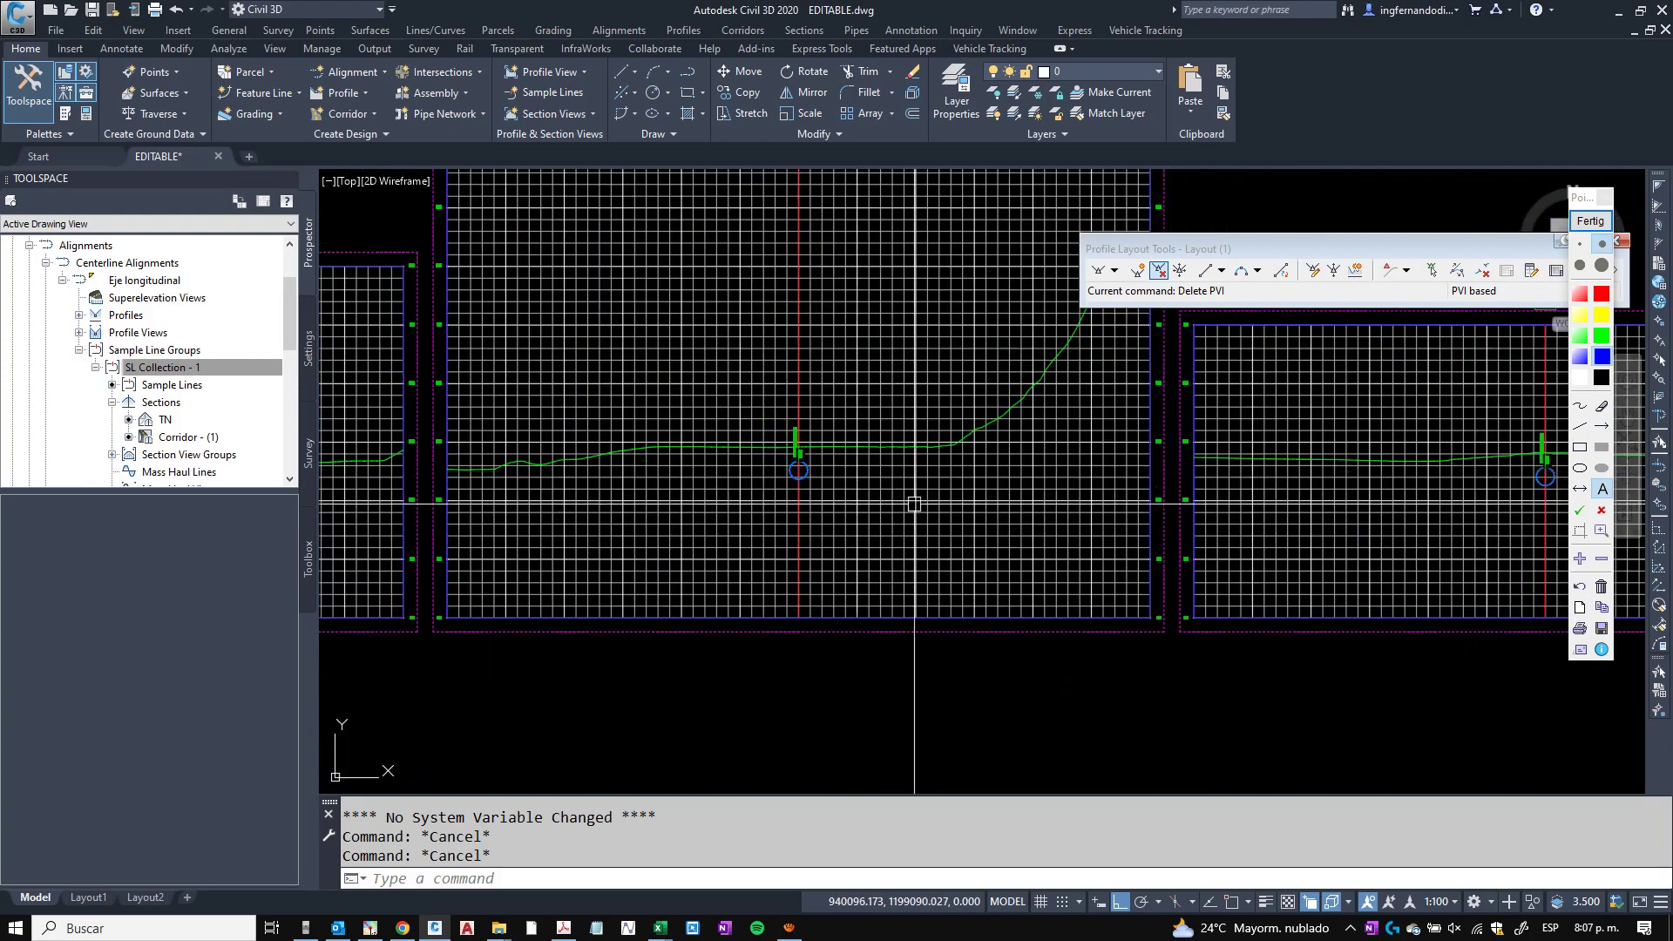
scroll(913, 504, "up", 5)
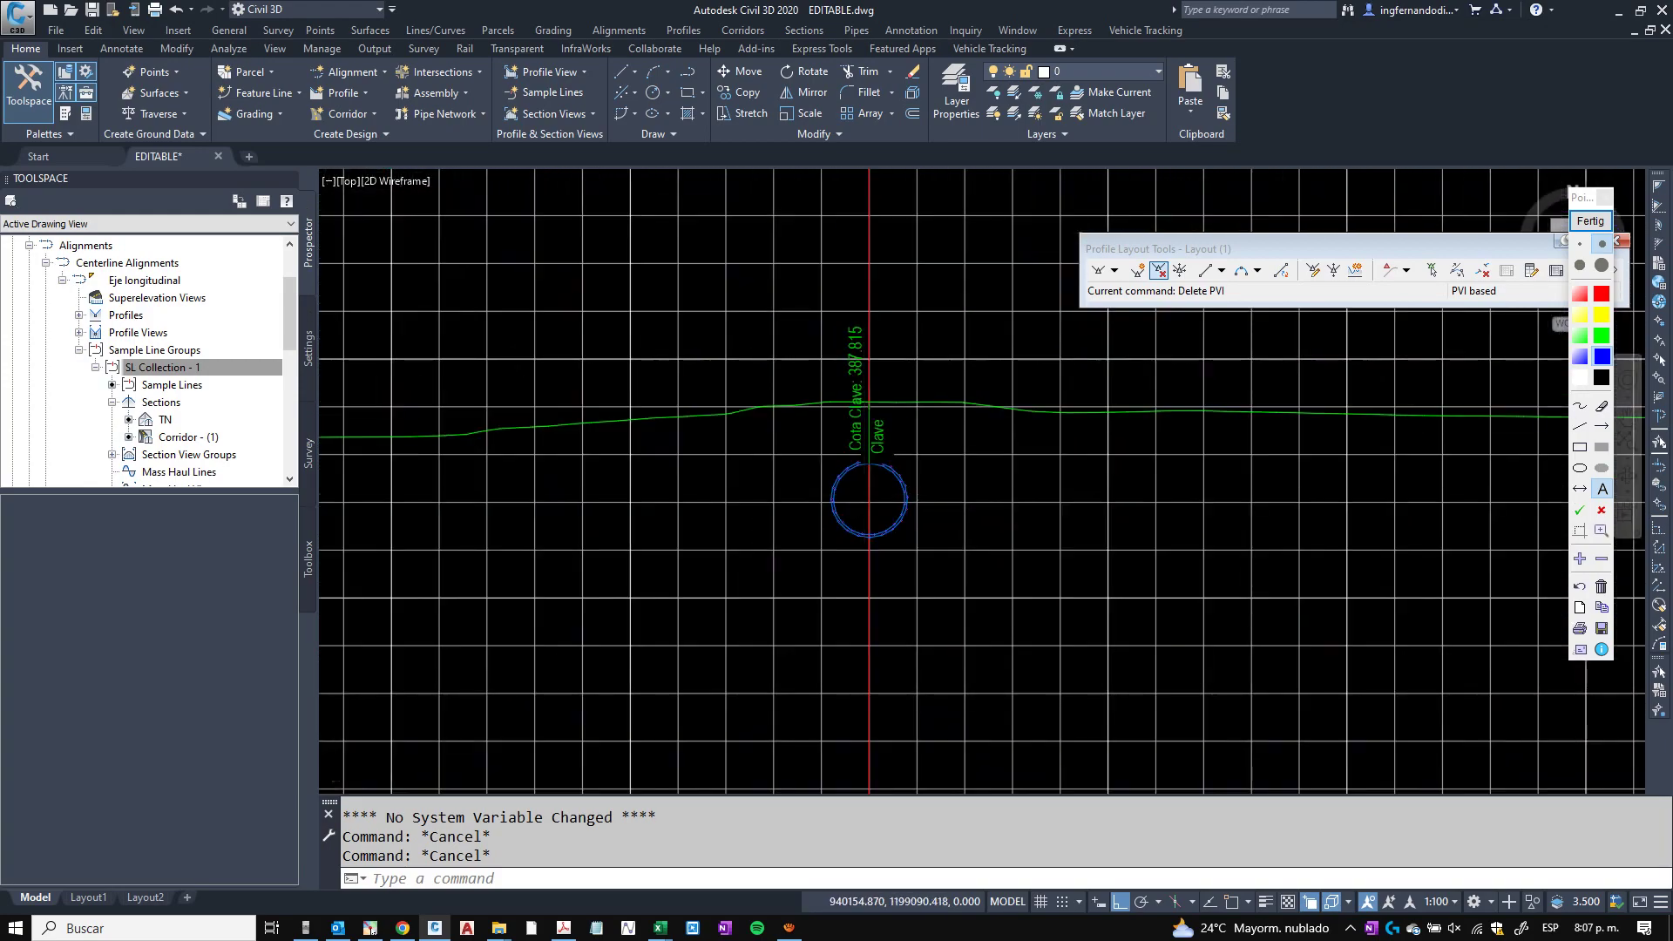
scroll(871, 522, "down", 6)
scroll(748, 419, "up", 5)
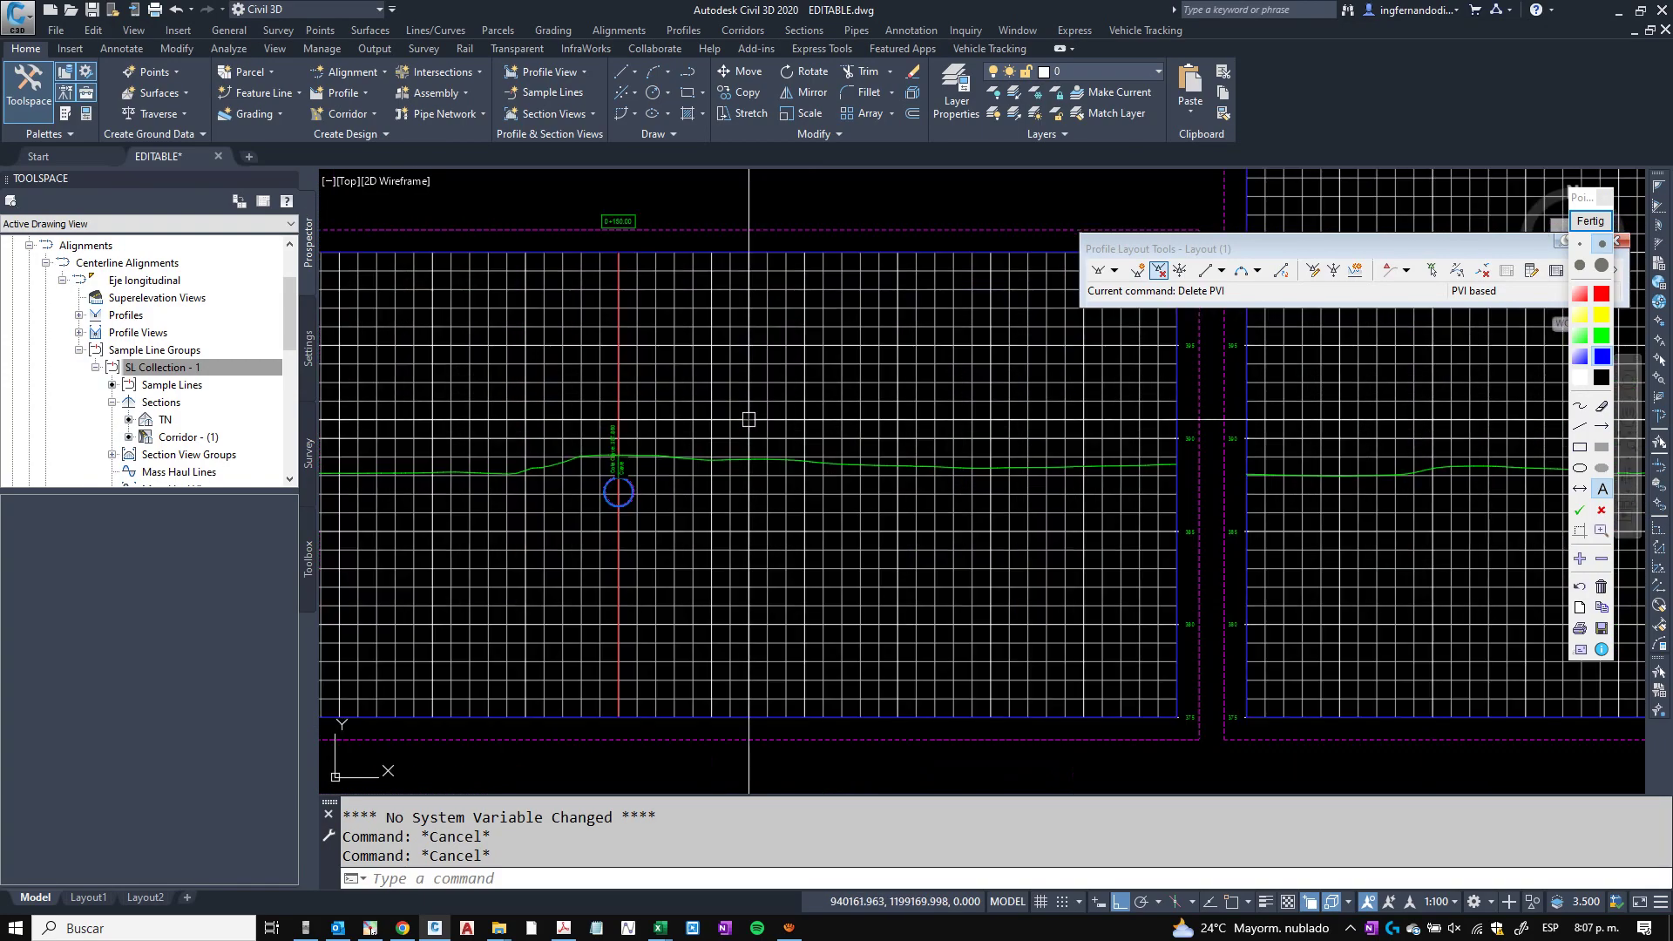
scroll(617, 479, "up", 3)
scroll(747, 470, "down", 6)
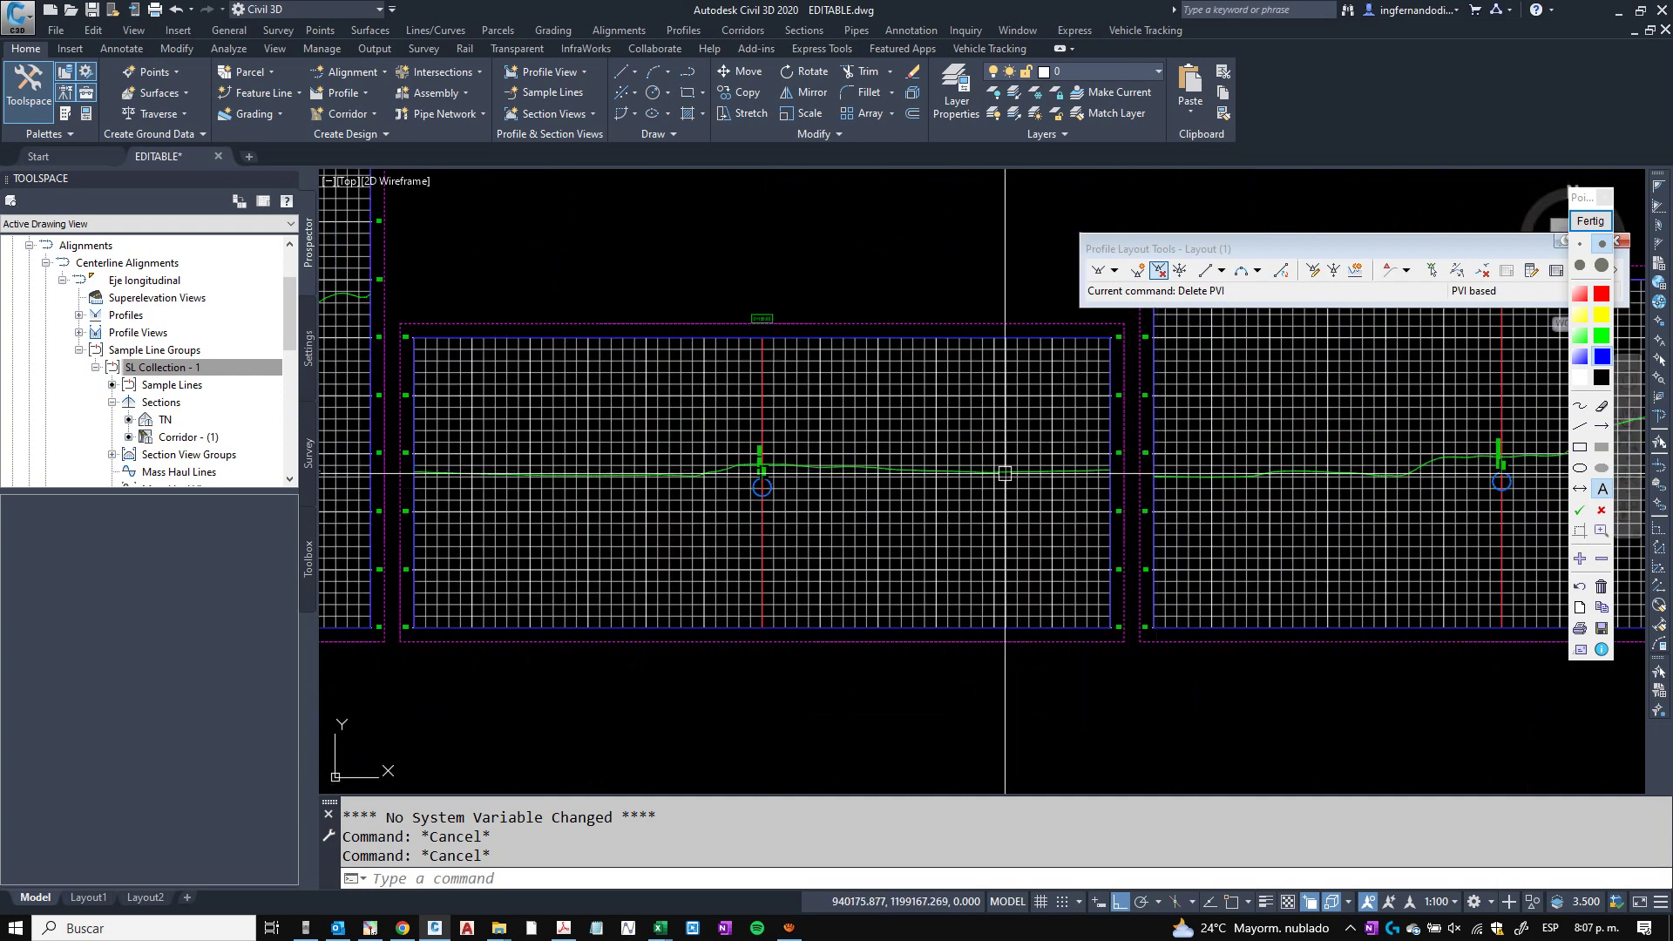
Open the properties of the "SL Collection - 1" sample line group and display its list of sample lines.
right_click(182, 370)
left_click(218, 408)
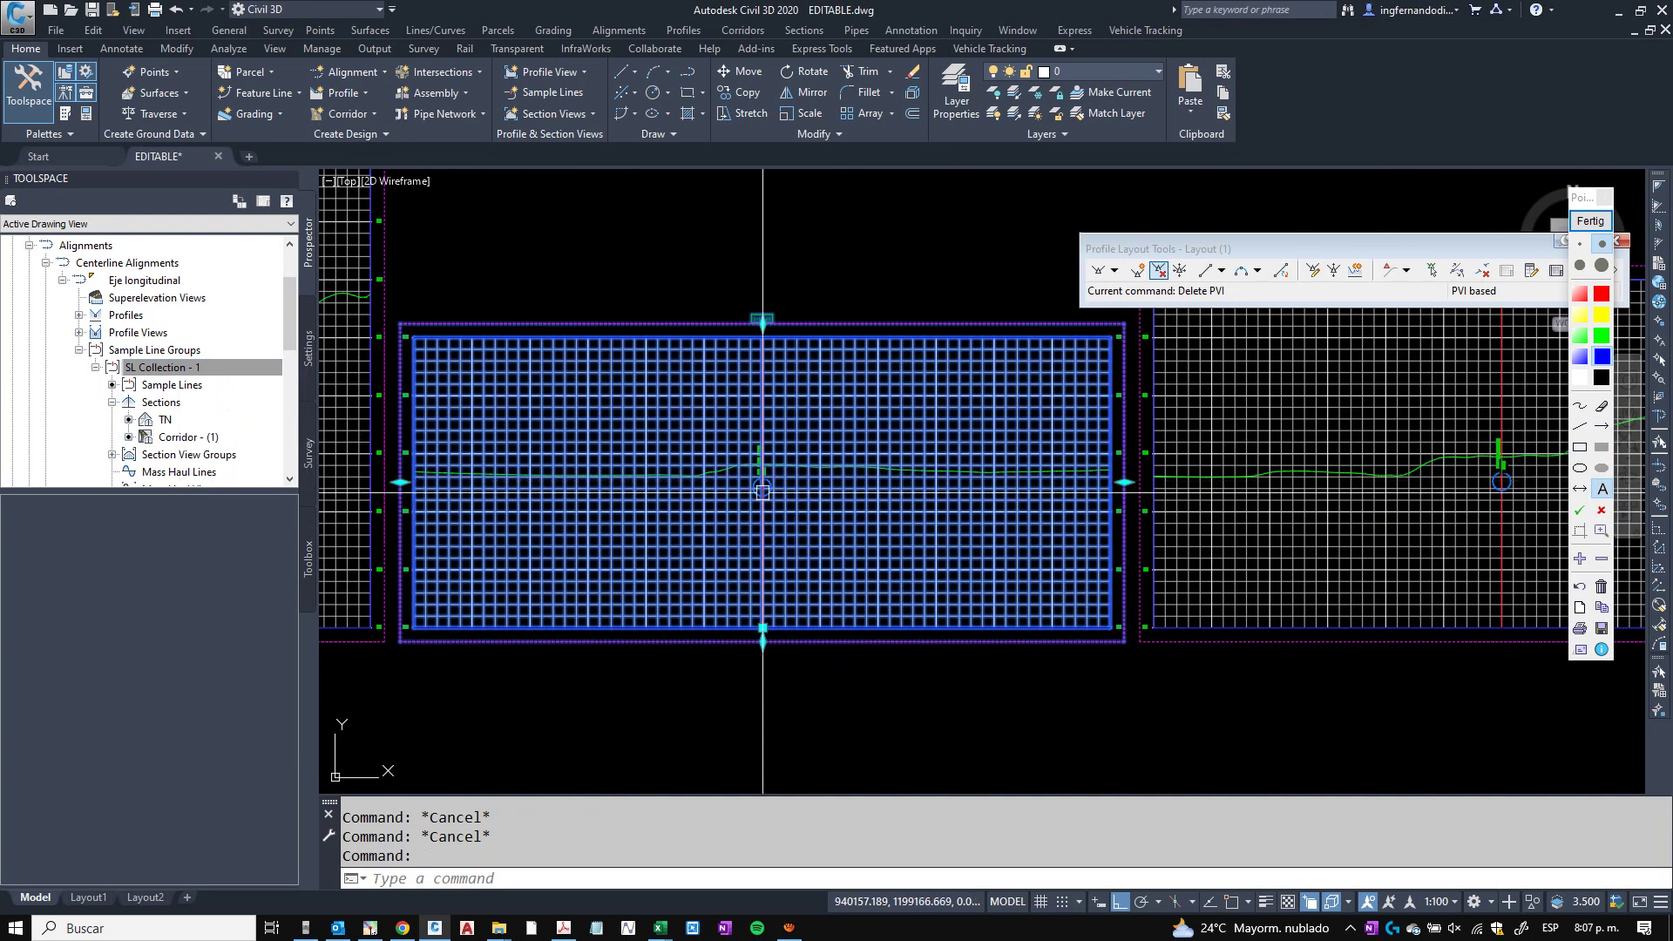
key("Escape")
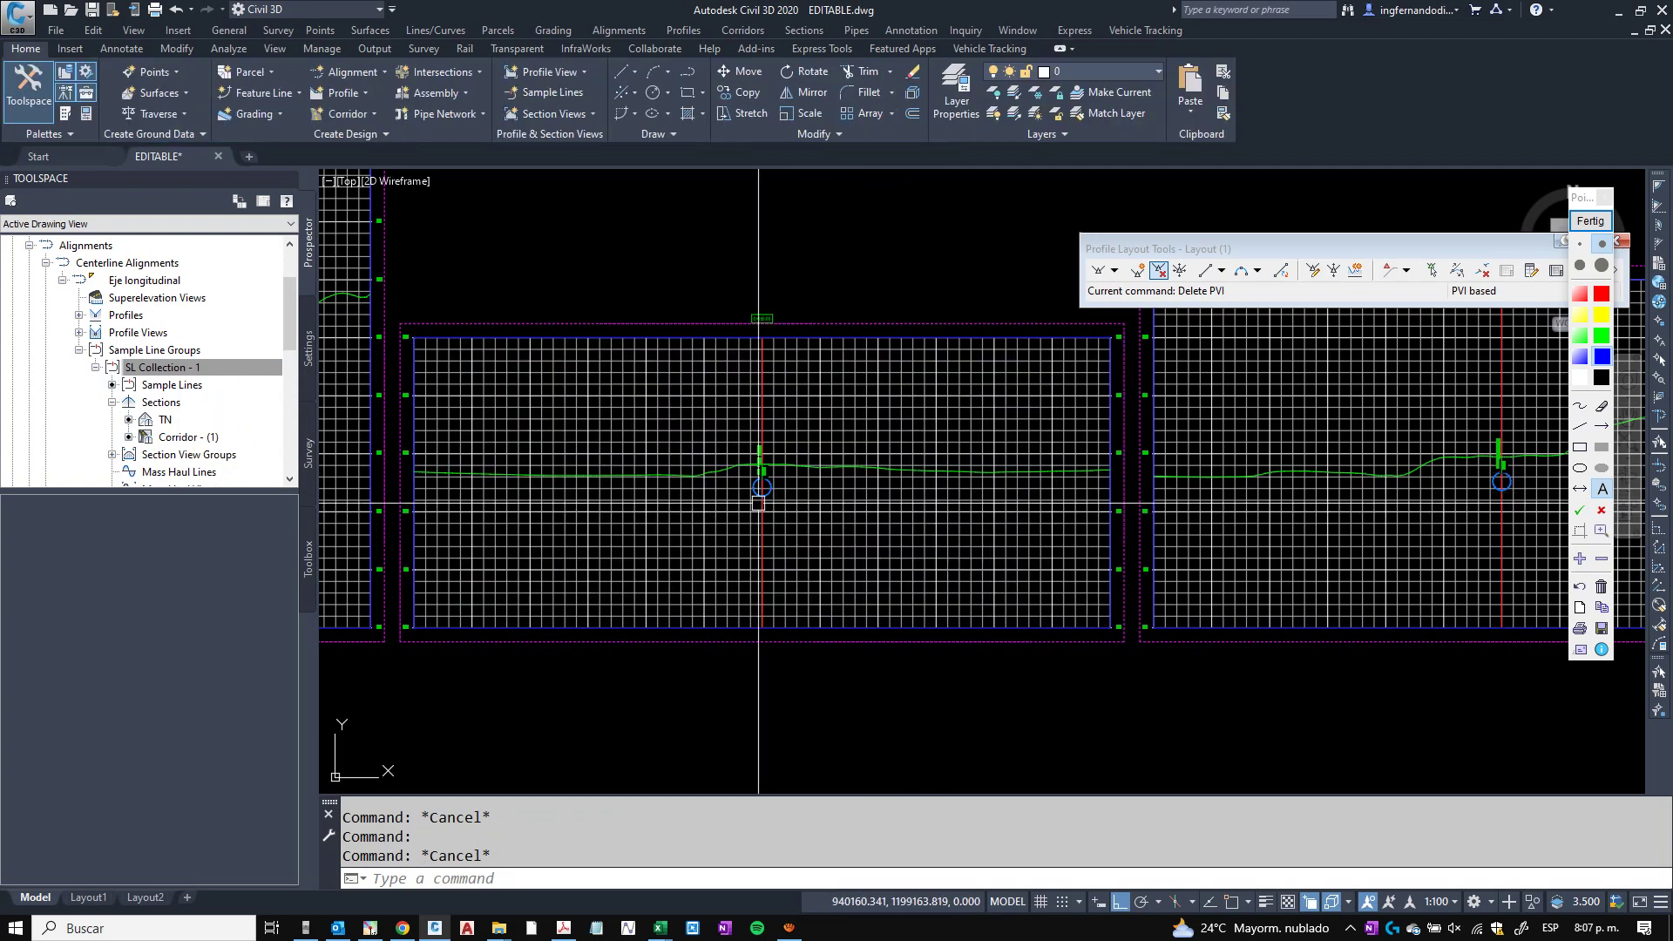
right_click(175, 373)
key("Escape")
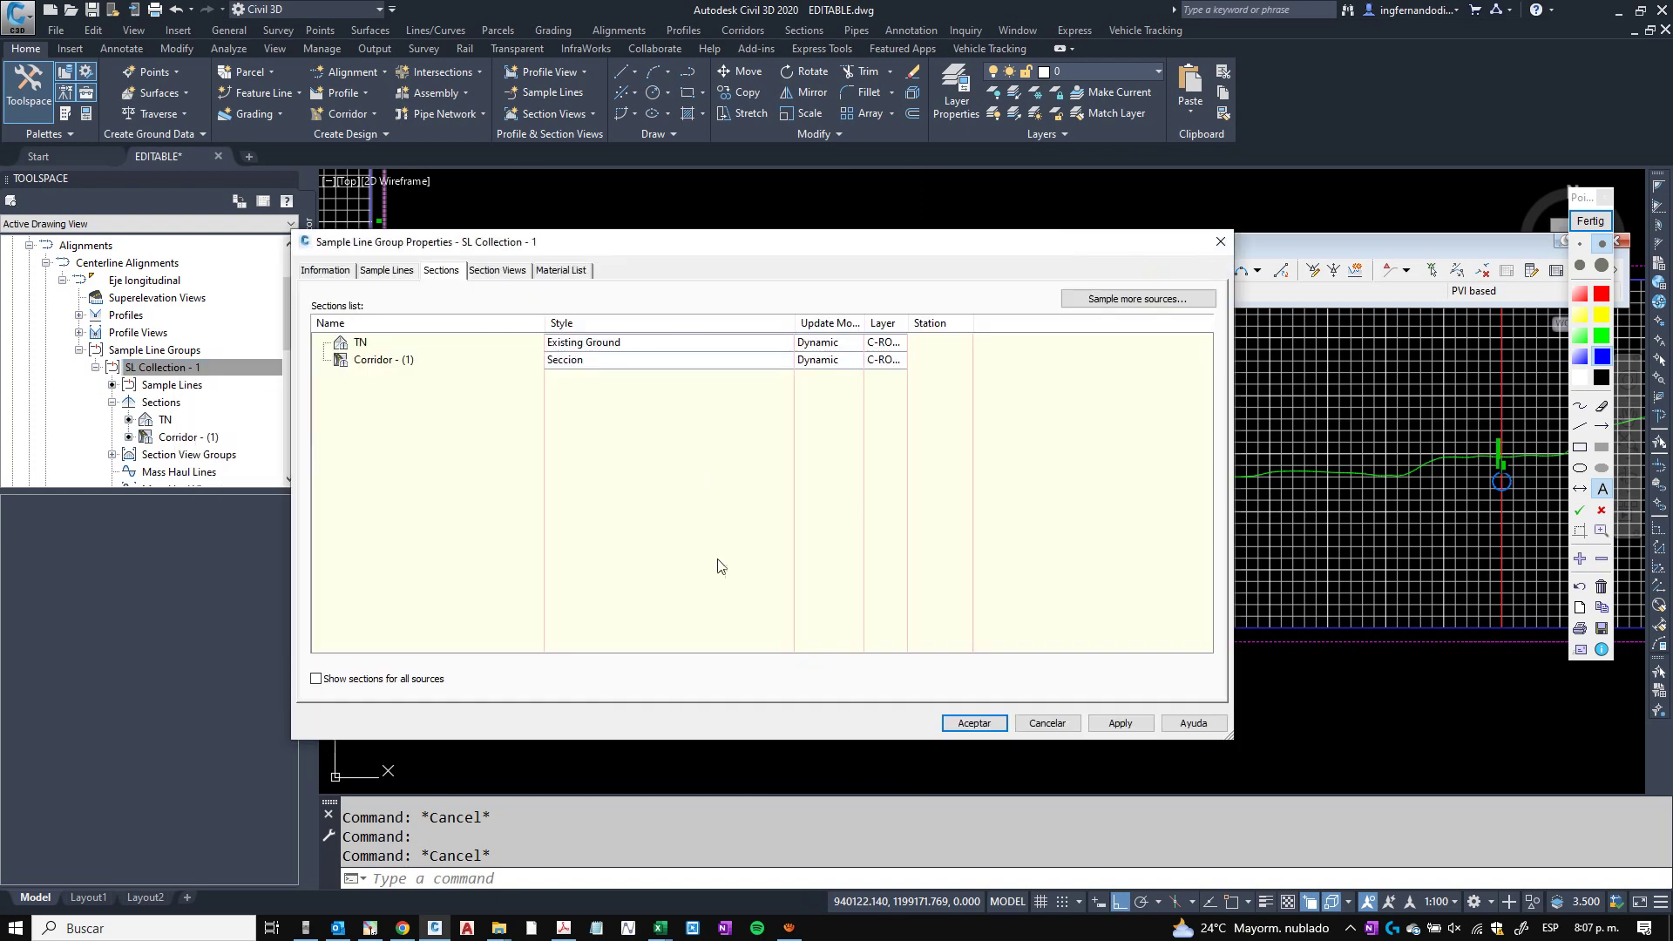
left_click_drag(683, 232, 752, 205)
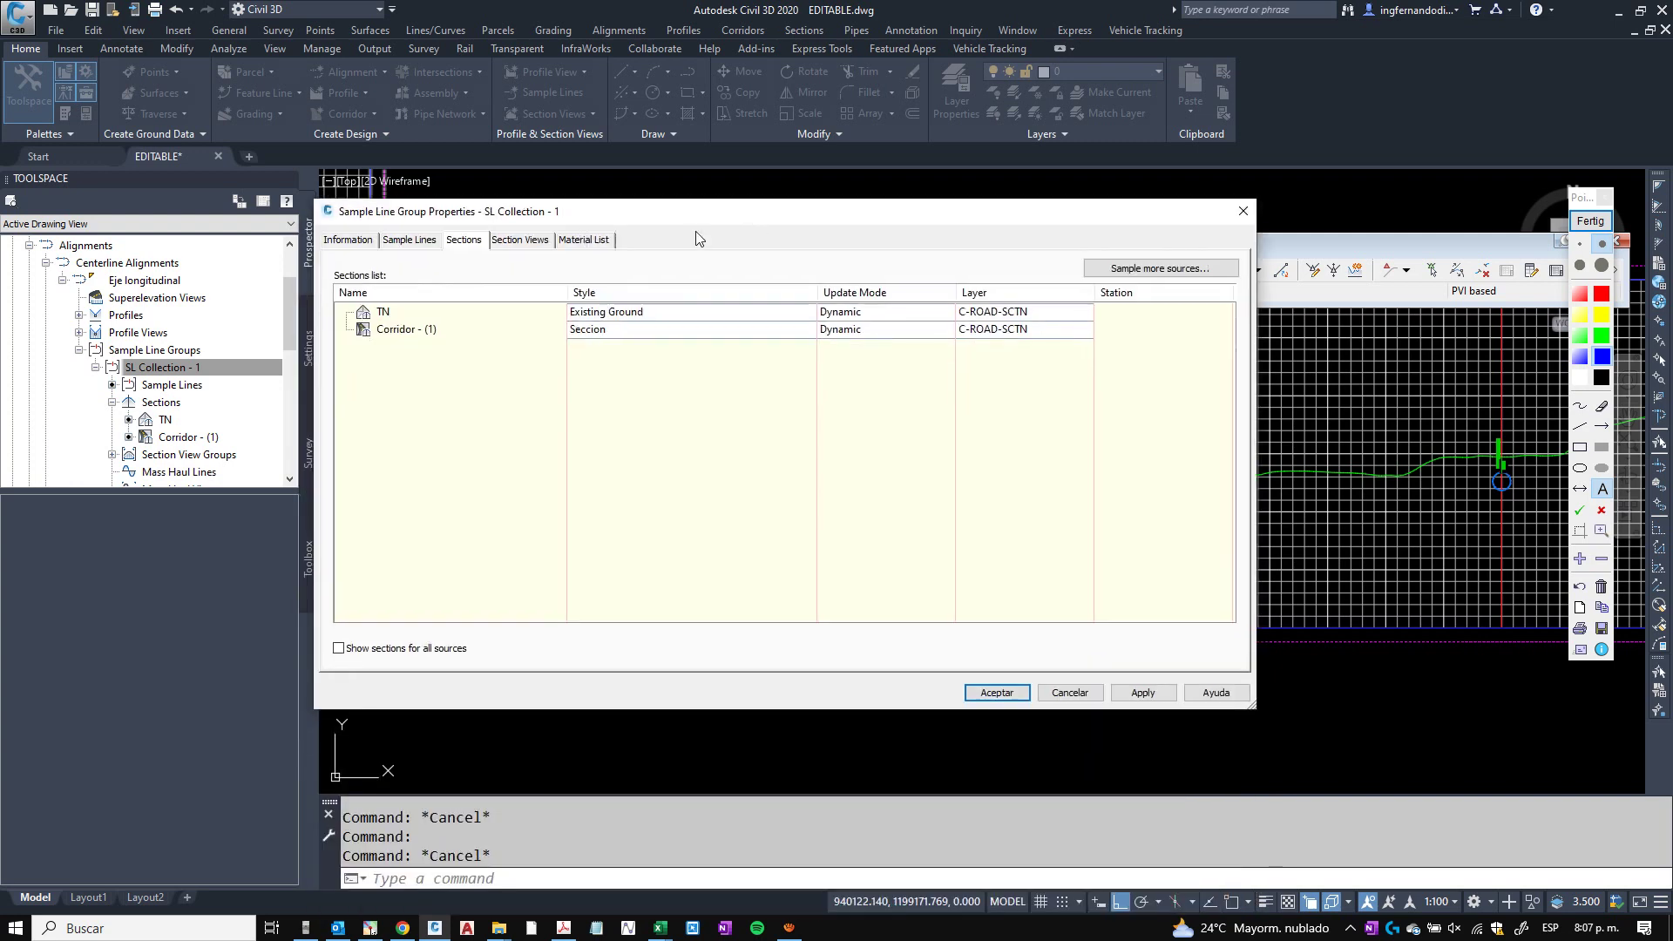
left_click(409, 240)
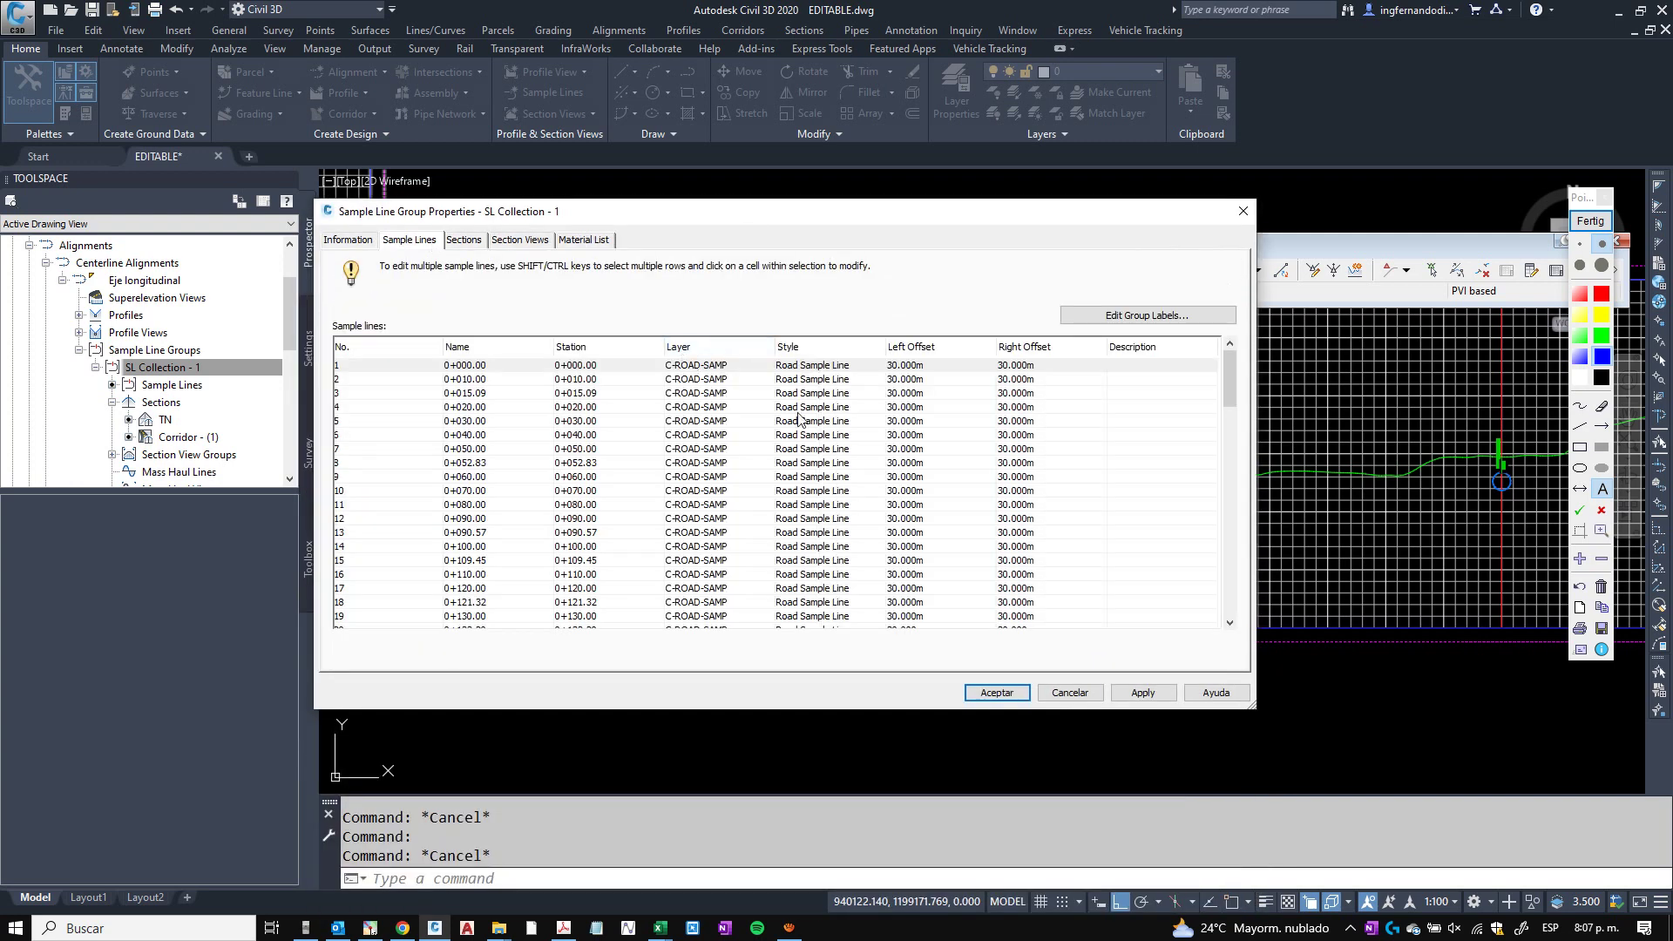
Set the left and right offsets of all sample lines in the group to 5 m and save the group properties.
scroll(875, 459, "down", 15)
scroll(875, 459, "down", 8)
left_click(1058, 621, "shift")
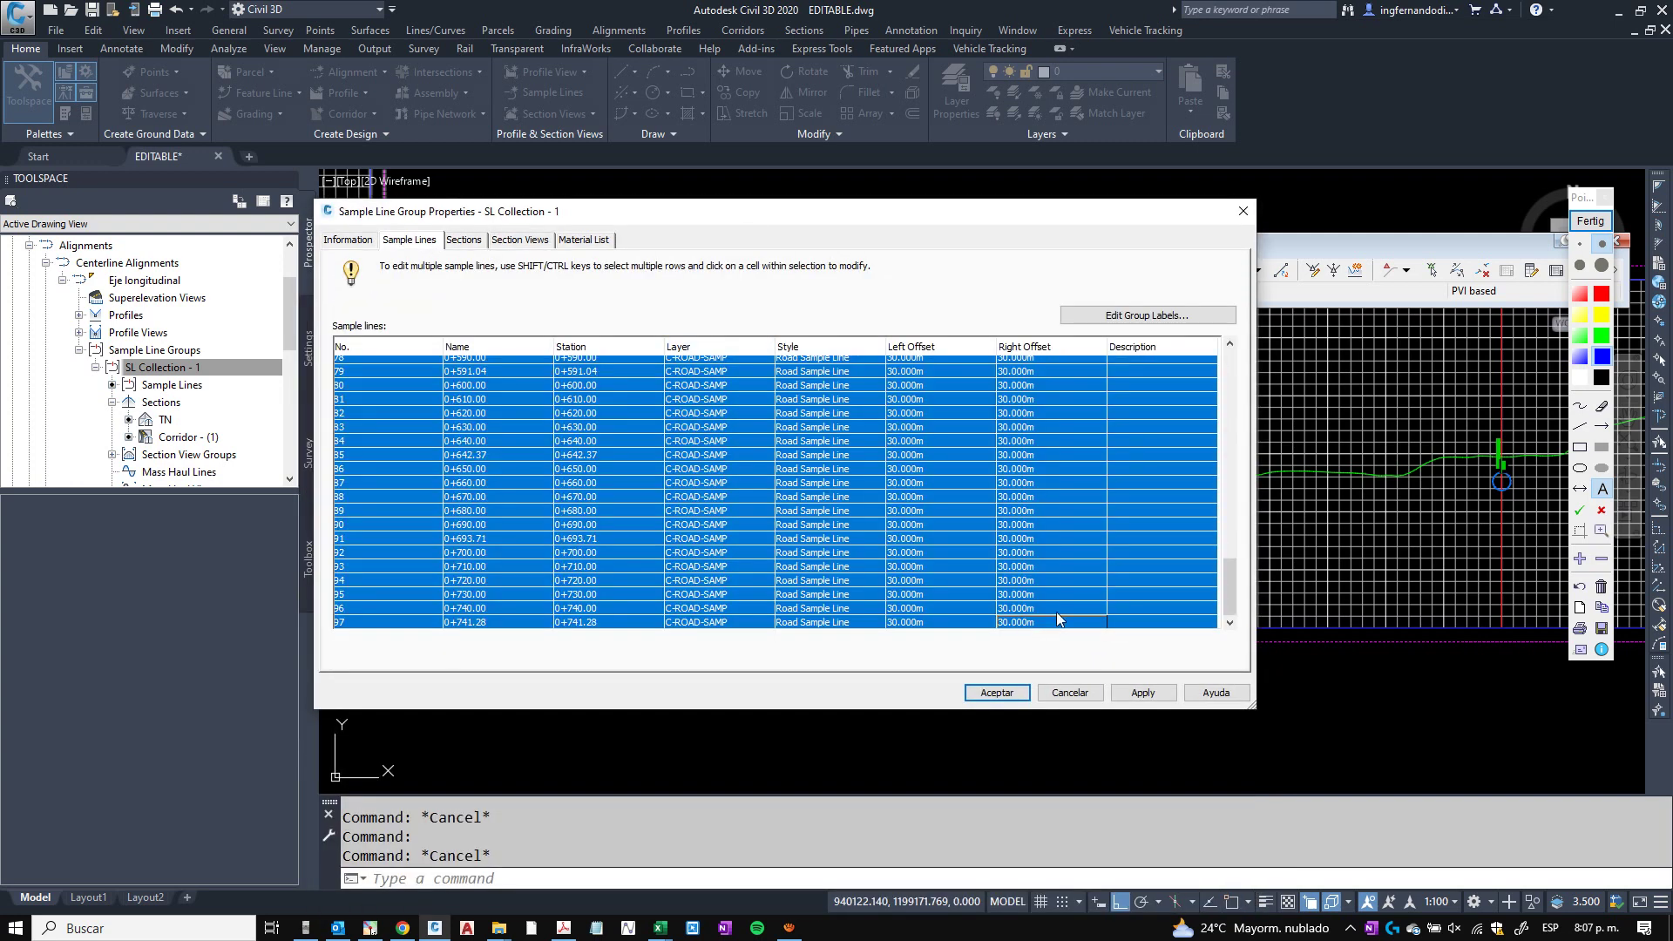
left_click(913, 623)
type("5")
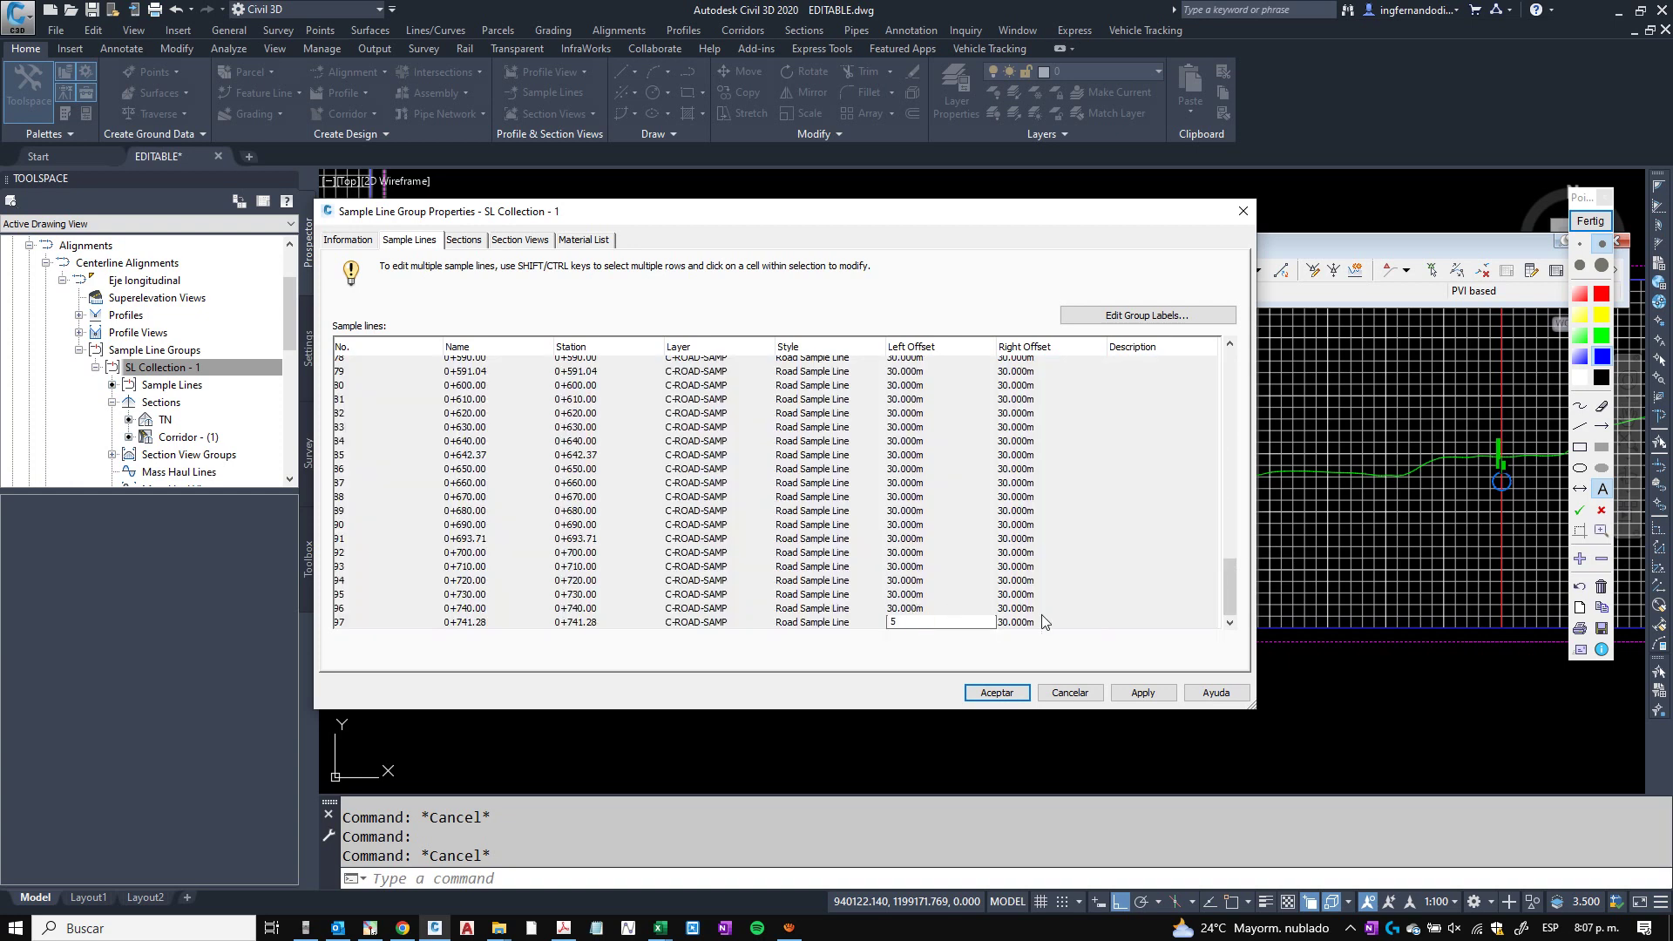
left_click(1036, 613)
type("5")
key("Return")
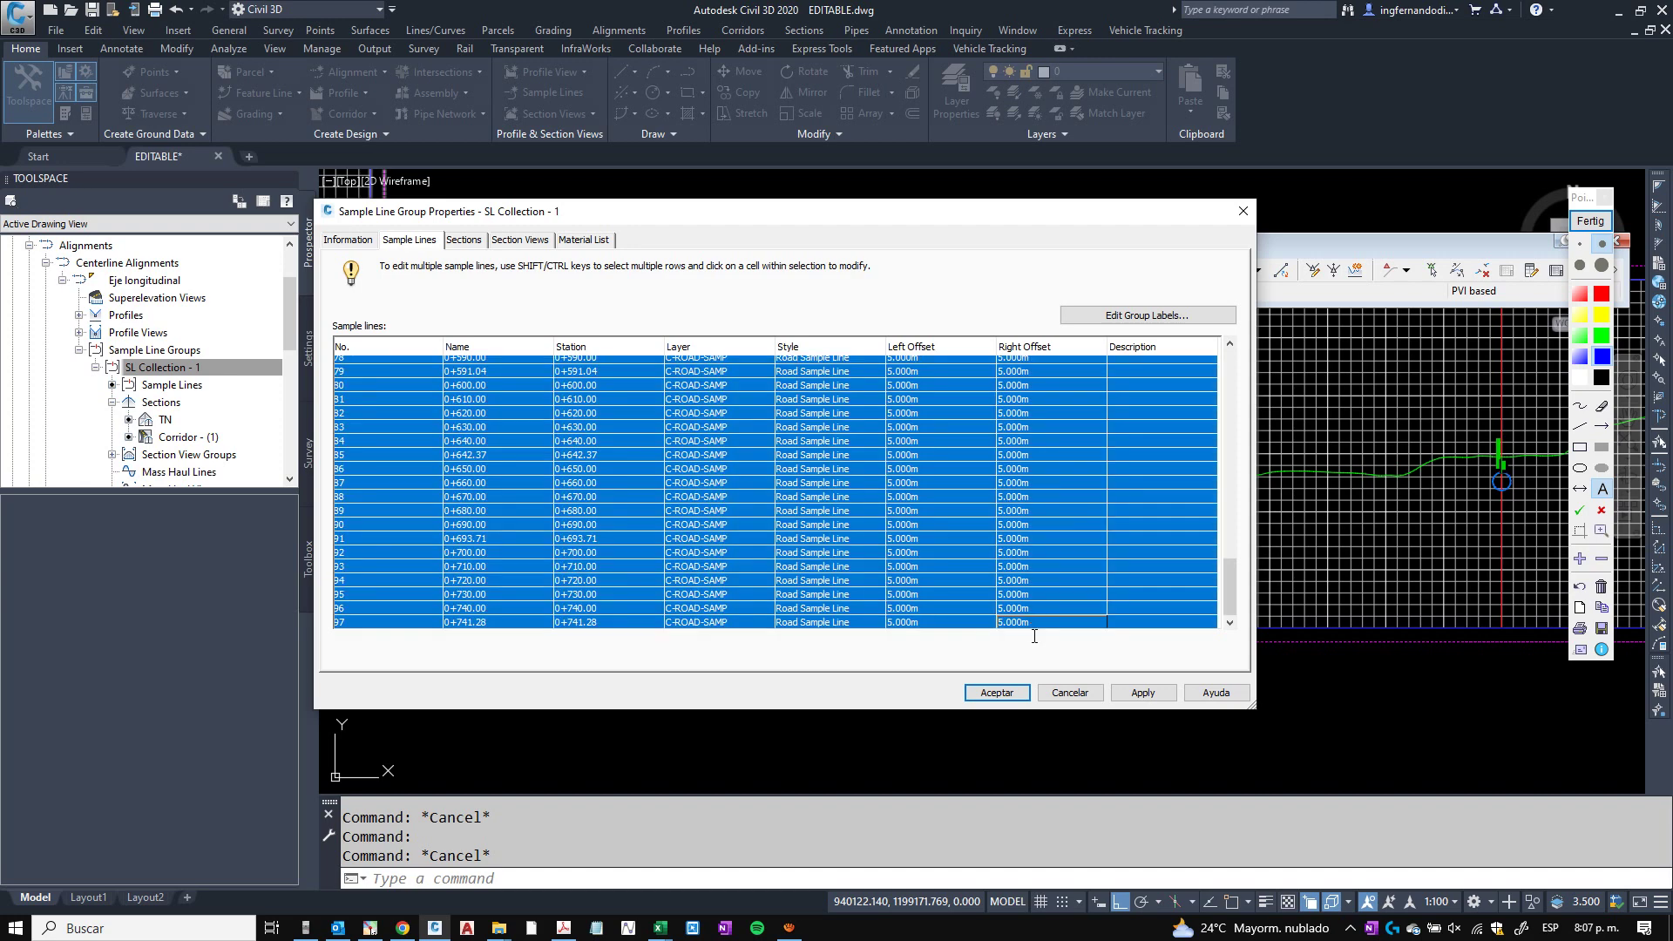
left_click(1141, 692)
left_click(996, 692)
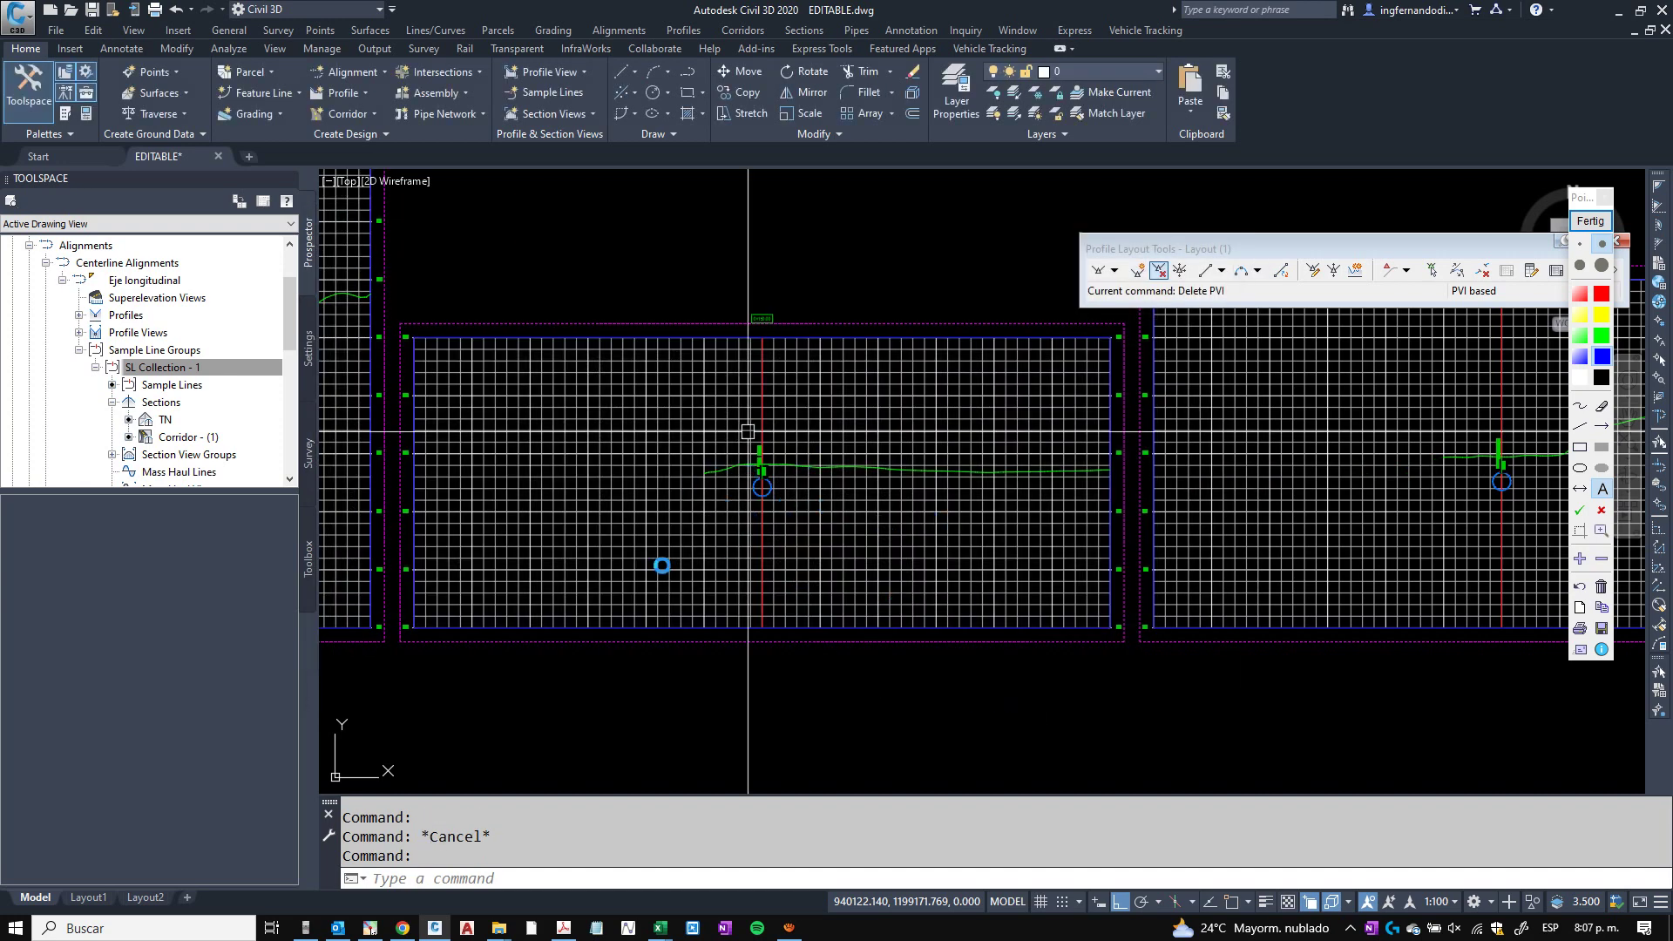
Update the layout of "Section View Group - 1" to suit the narrower section views and check the rearranged views.
scroll(801, 563, "down", 6)
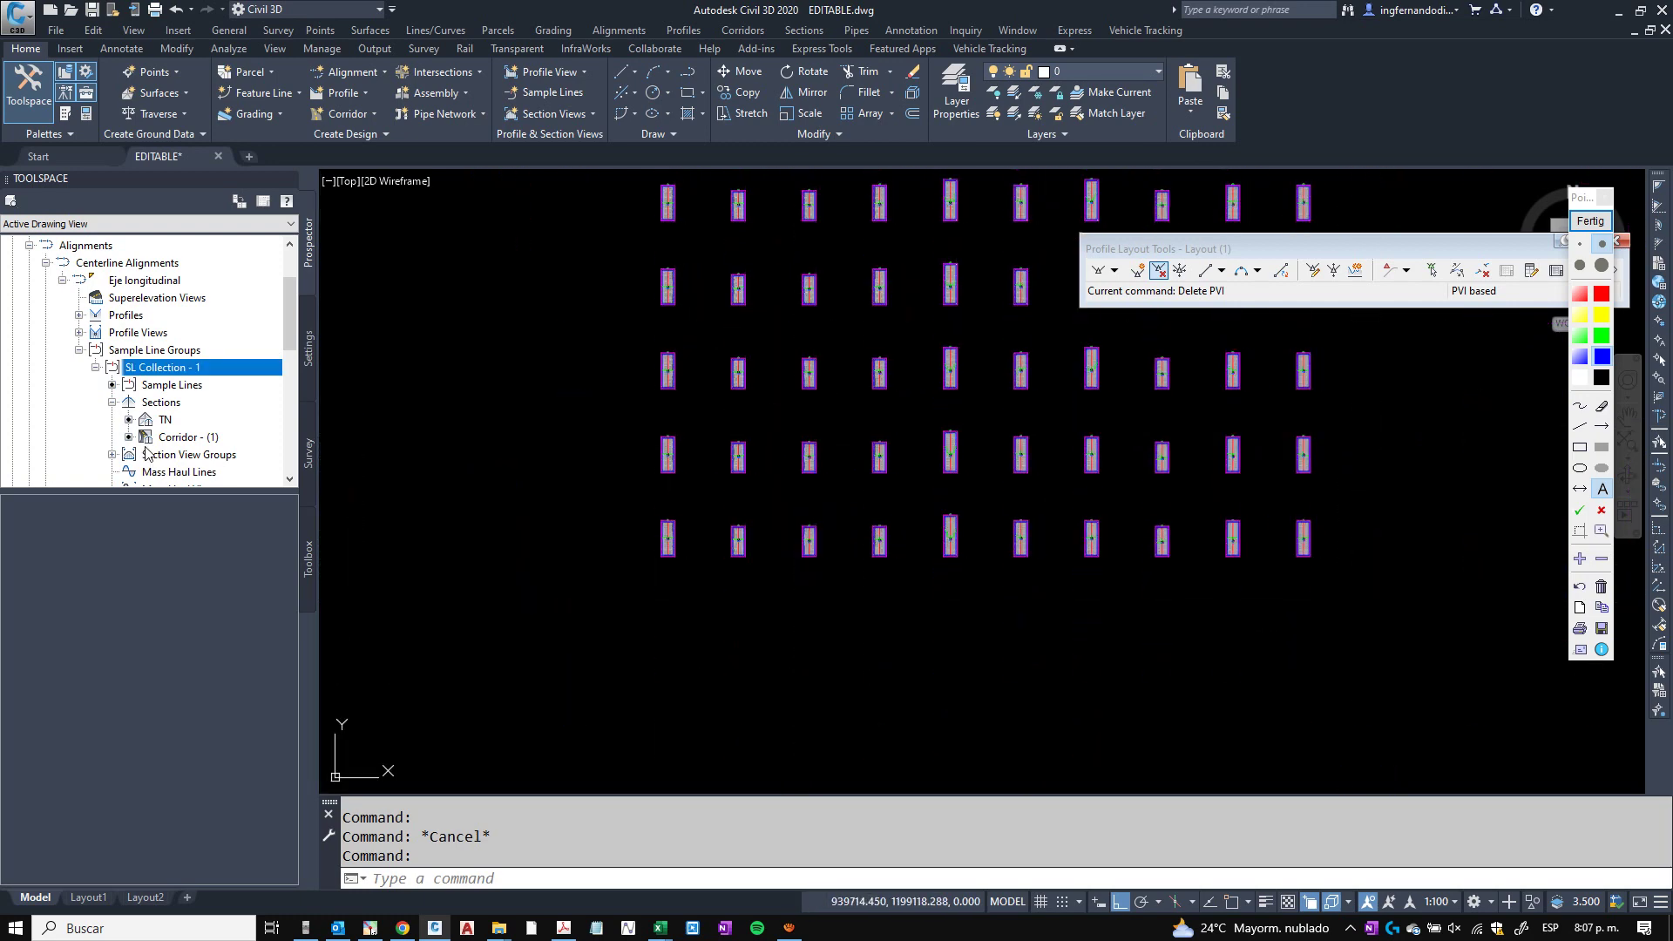
scroll(186, 465, "down", 2)
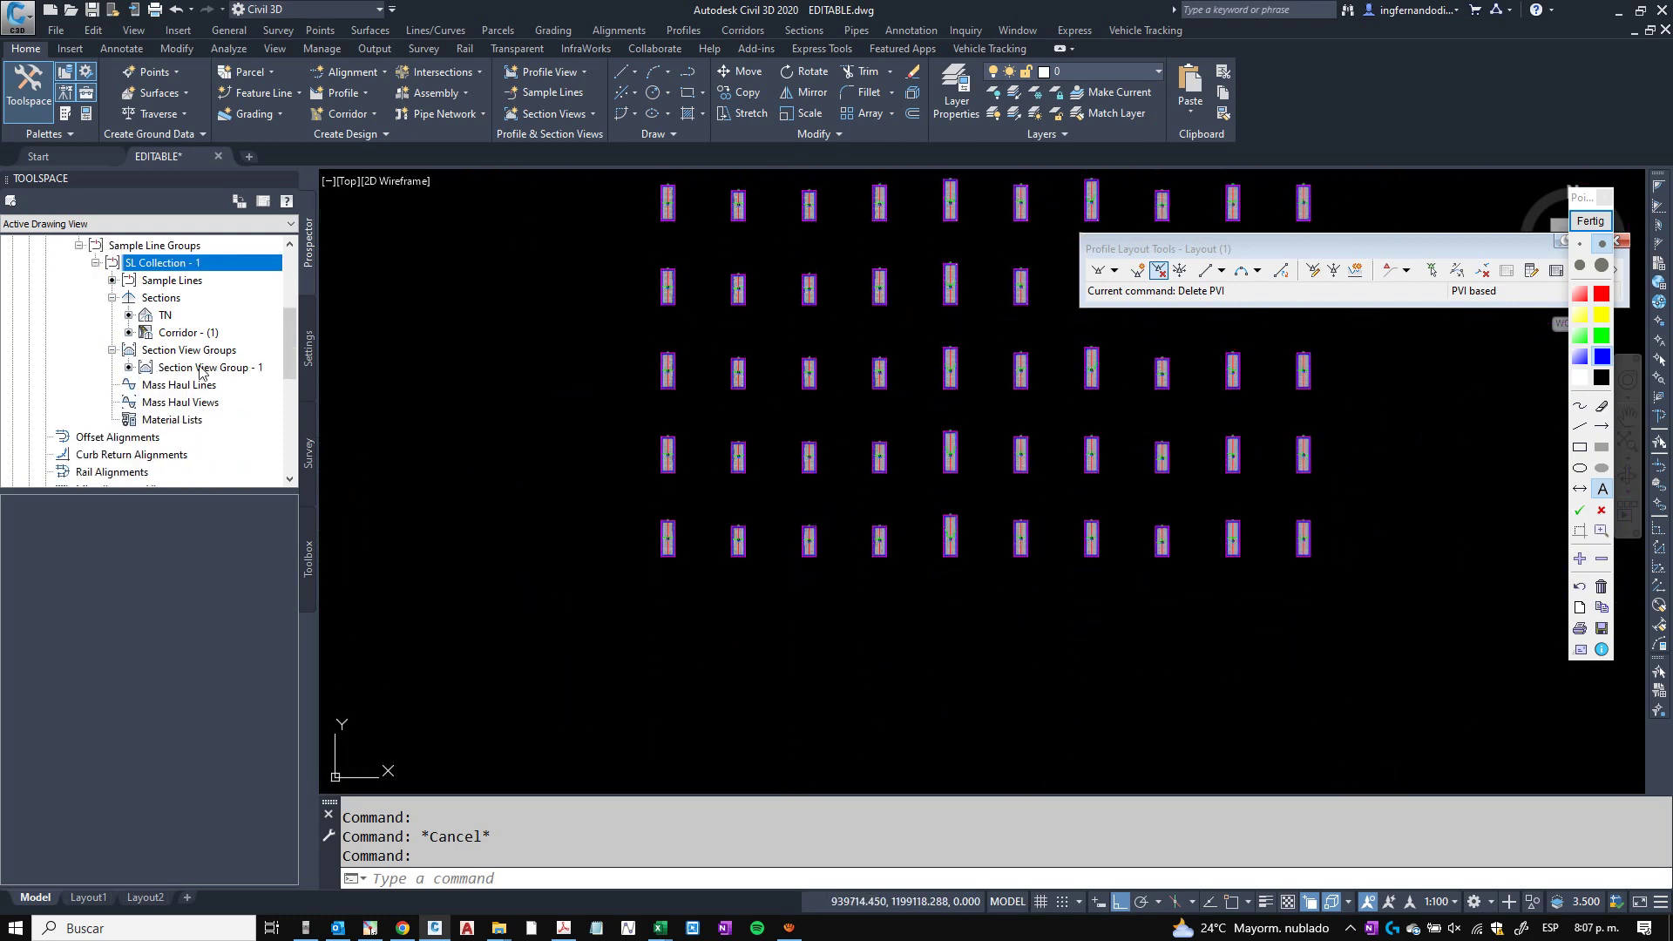
right_click(202, 372)
left_click(291, 393)
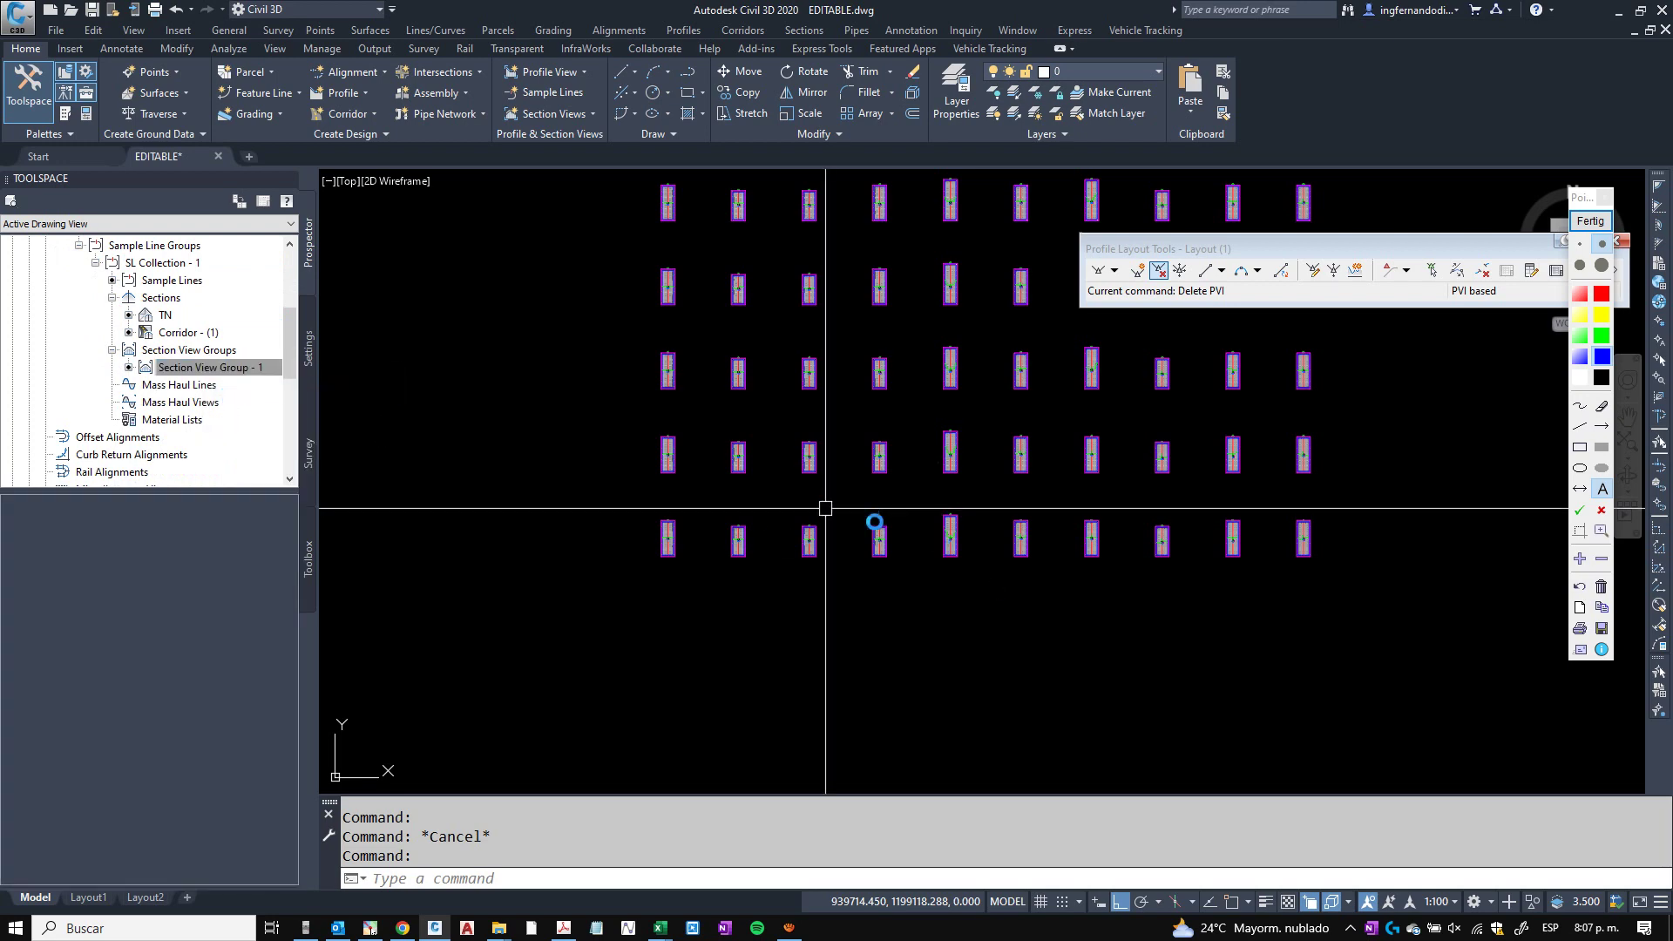
scroll(625, 519, "up", 8)
scroll(625, 519, "up", 6)
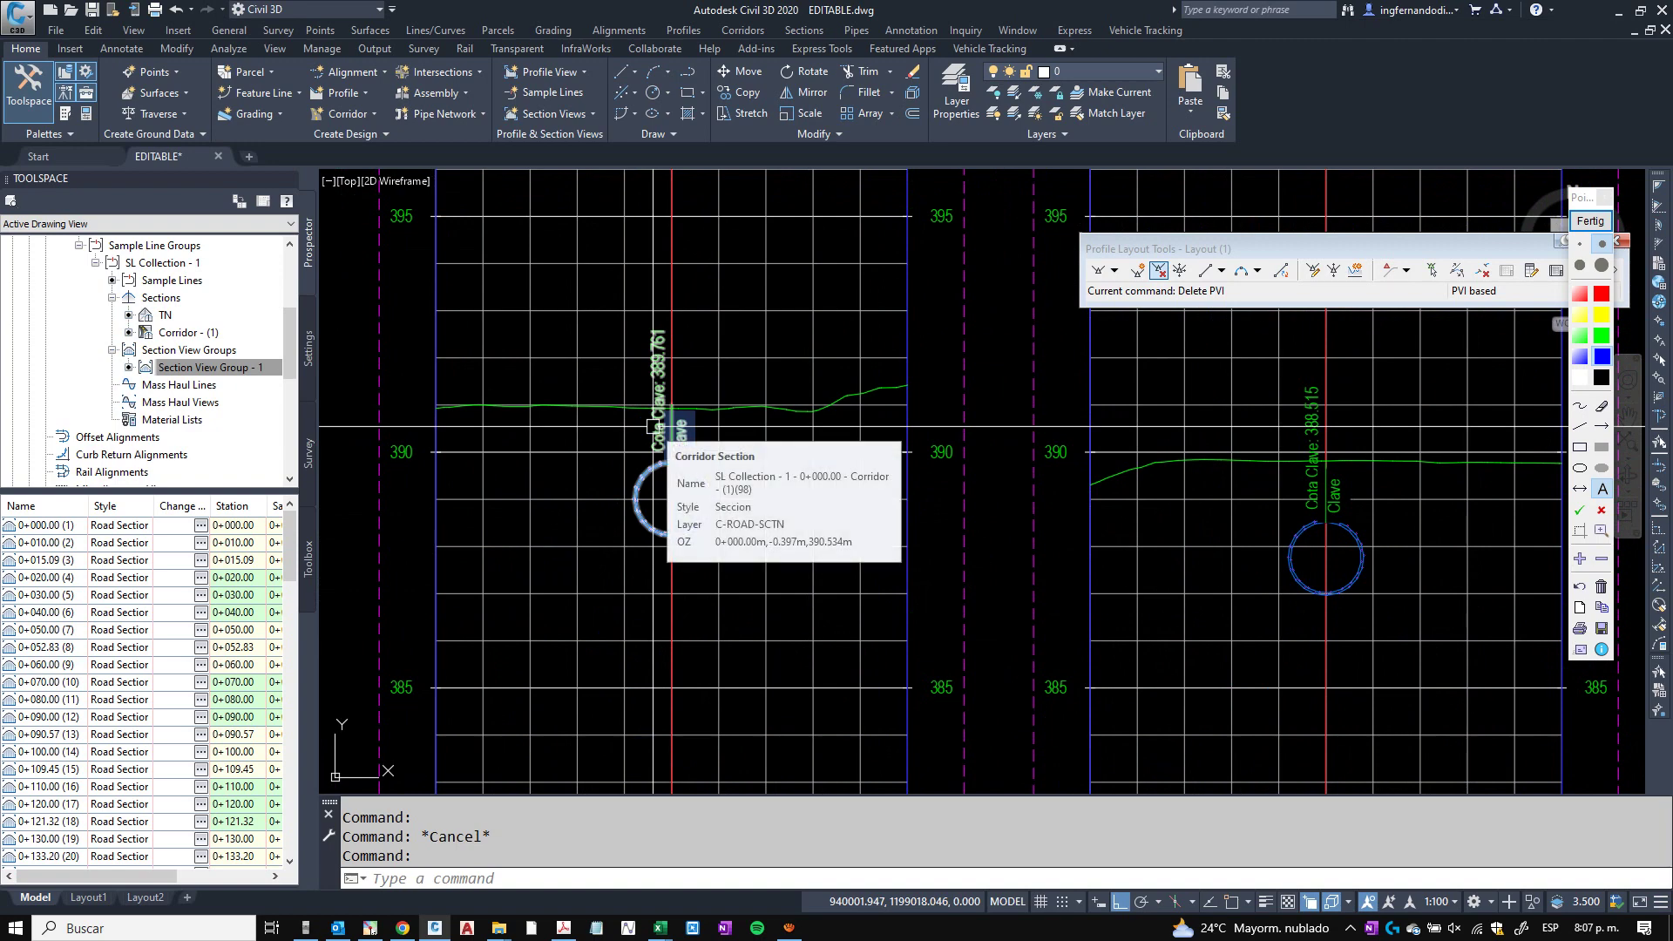
scroll(653, 426, "down", 7)
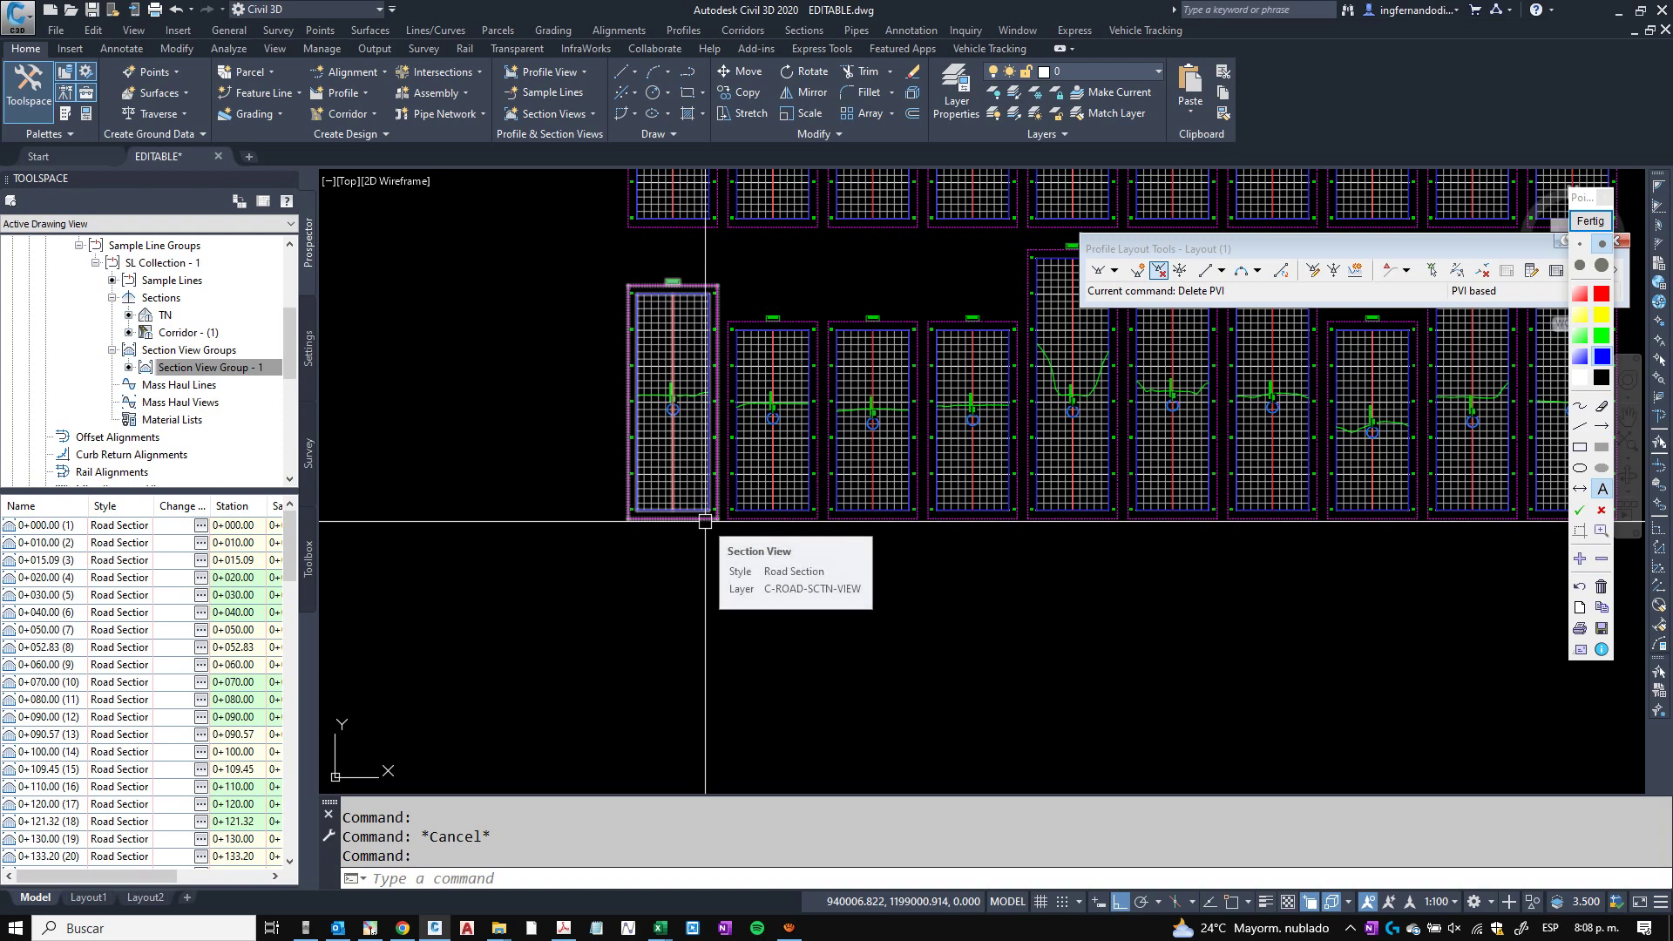
middle_click_drag(893, 466, 680, 512)
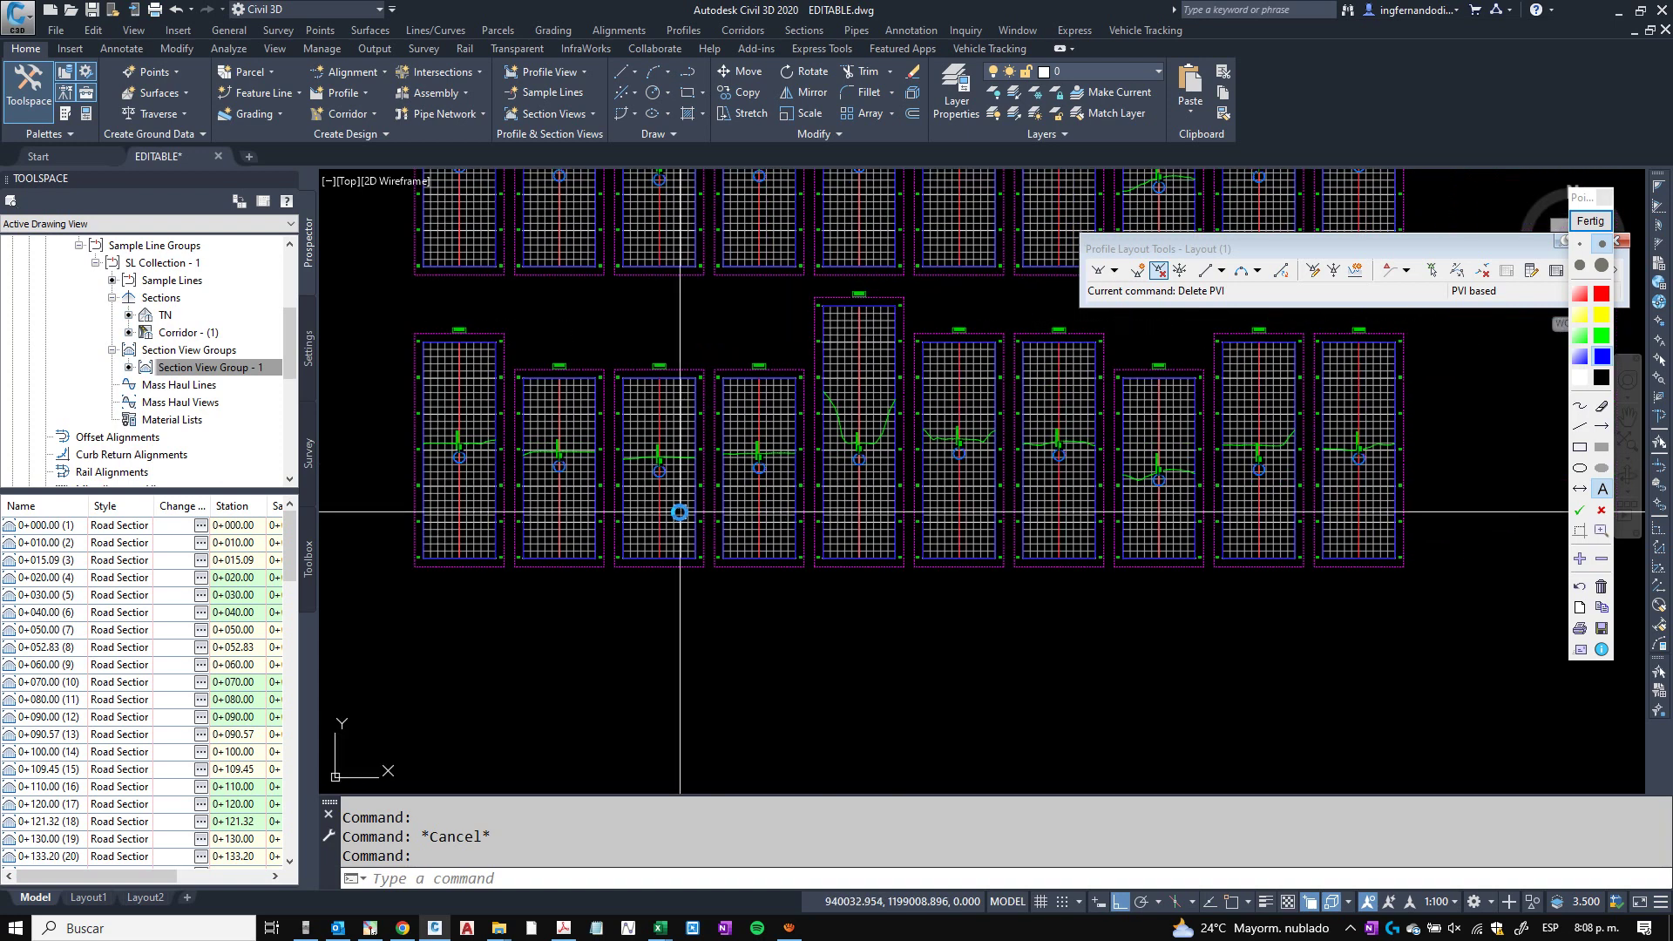